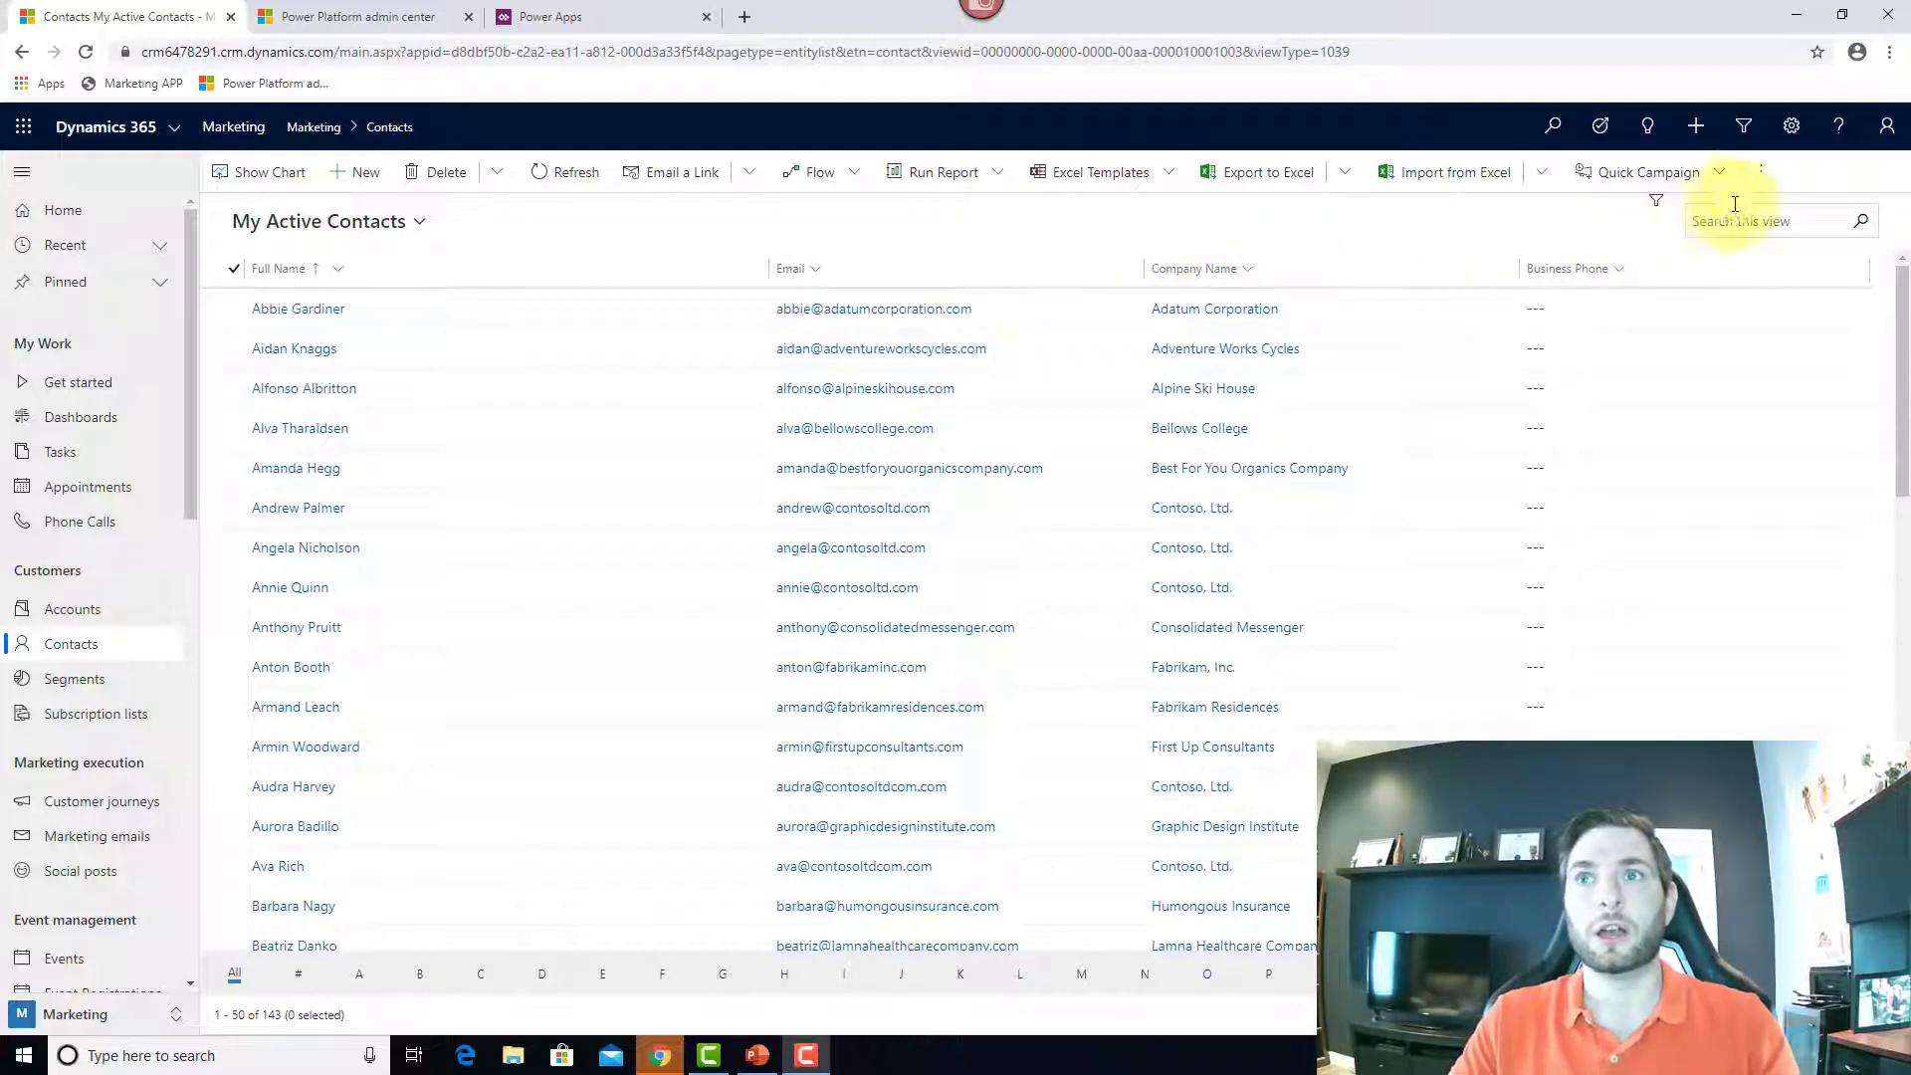
# Step: Look through the contacts list's extra commands and view-creation options, then dismiss the menu
pyautogui.click(1757, 176)
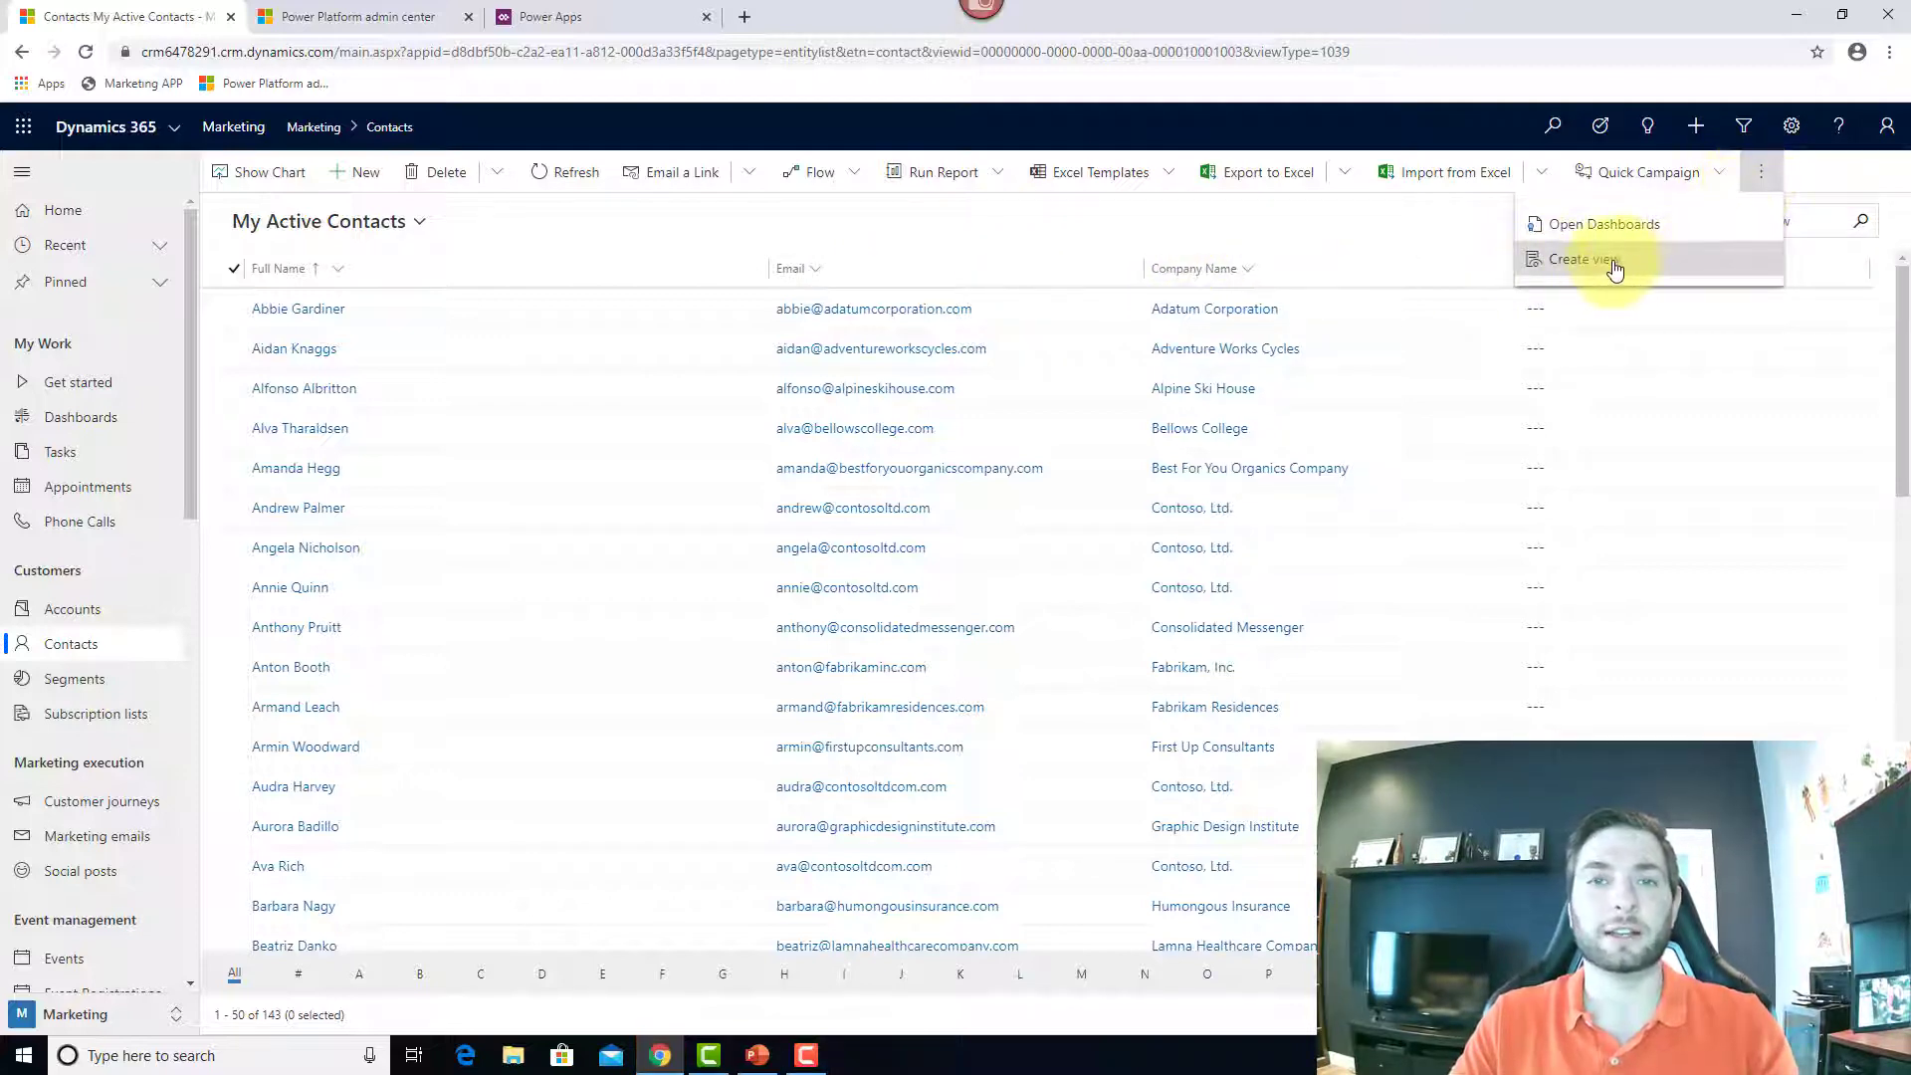
pyautogui.click(1612, 268)
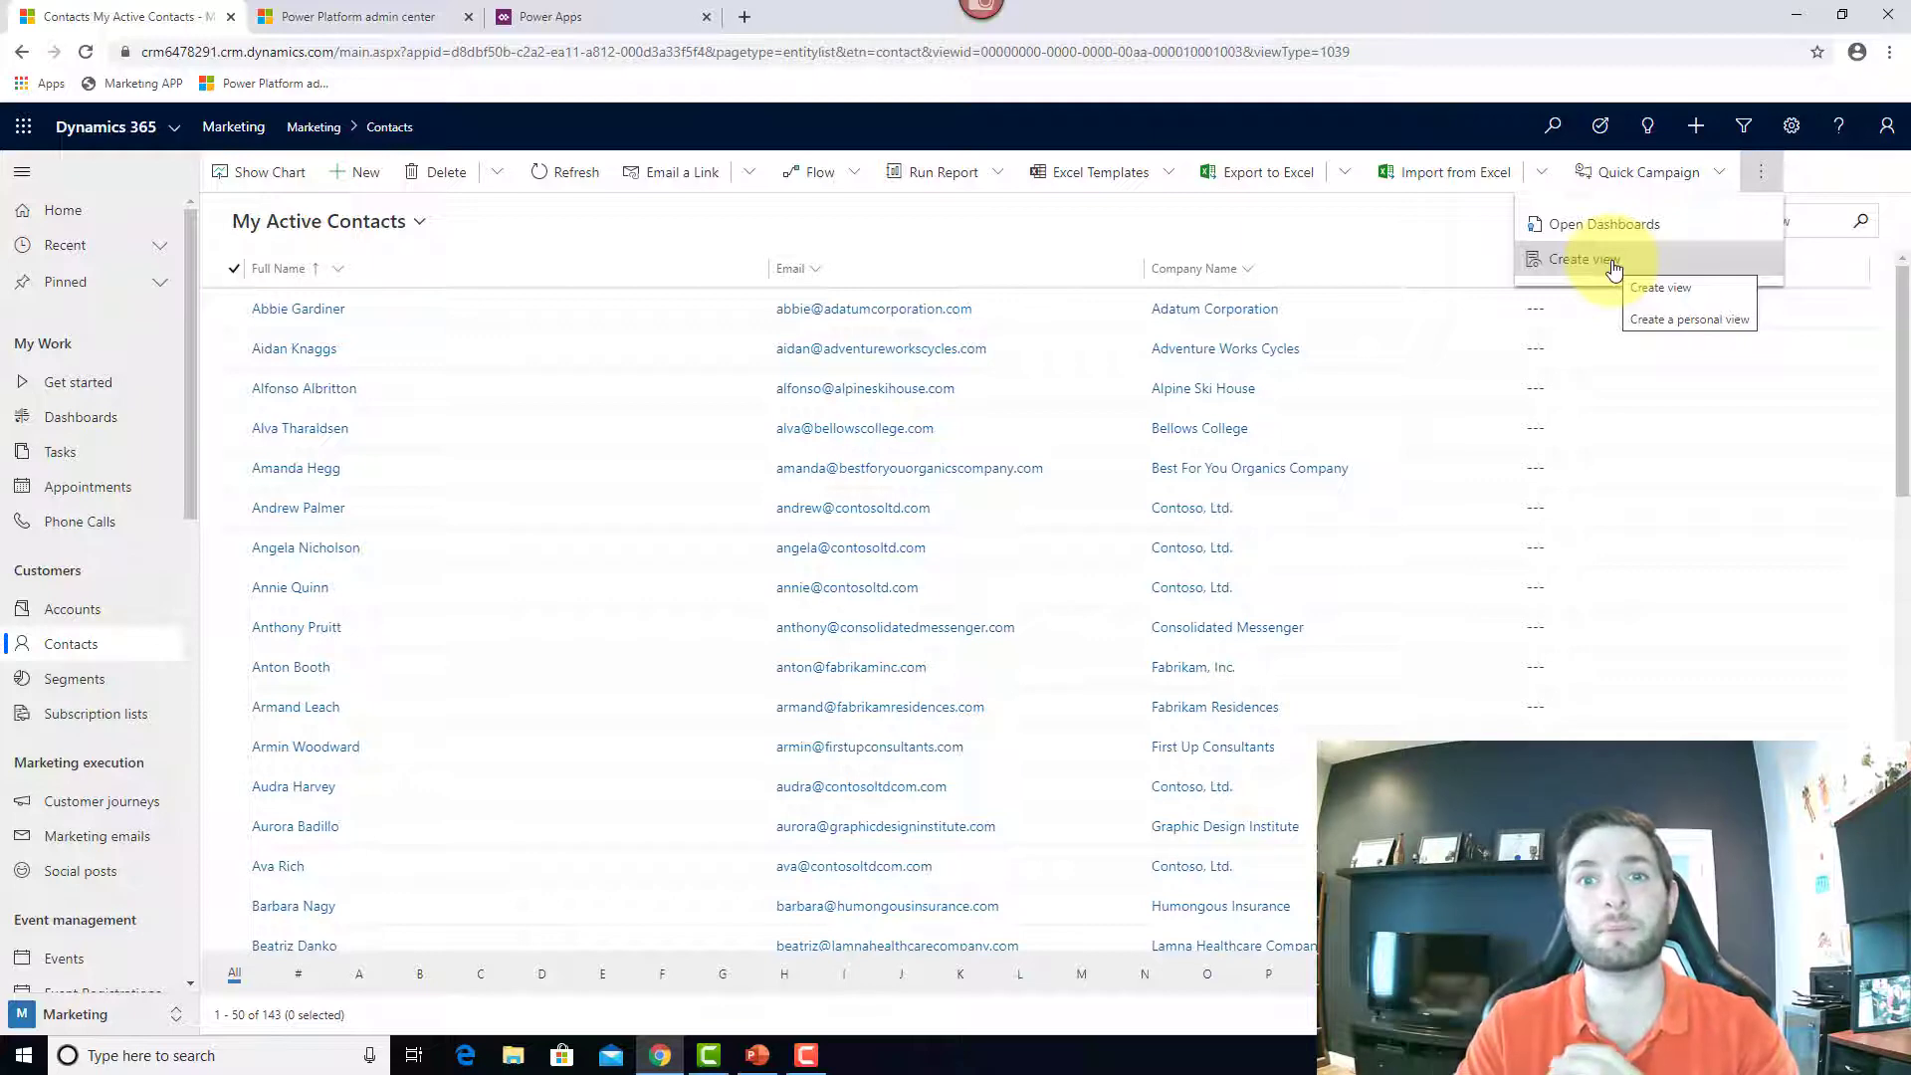
pyautogui.click(1313, 238)
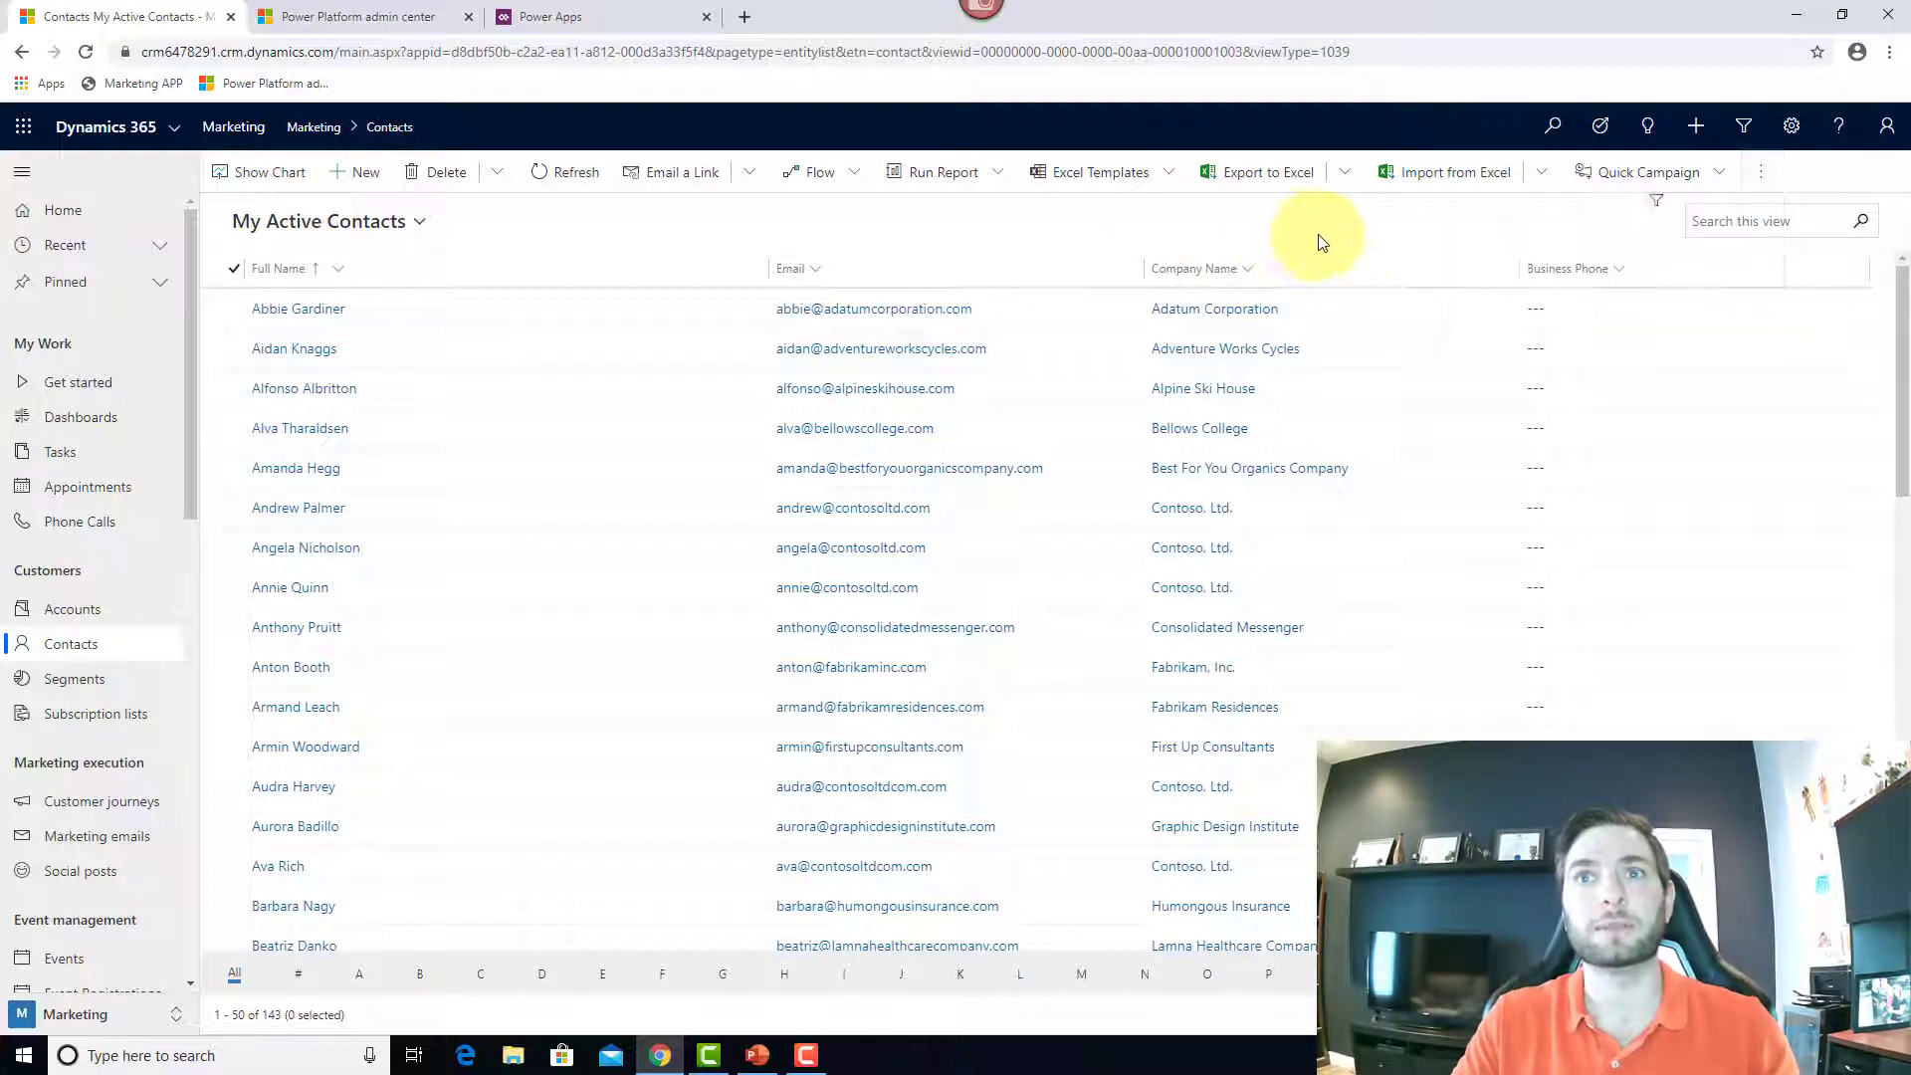
# Step: Export My Active Contacts to Excel as a Static Worksheet and open the downloaded workbook
pyautogui.click(1343, 178)
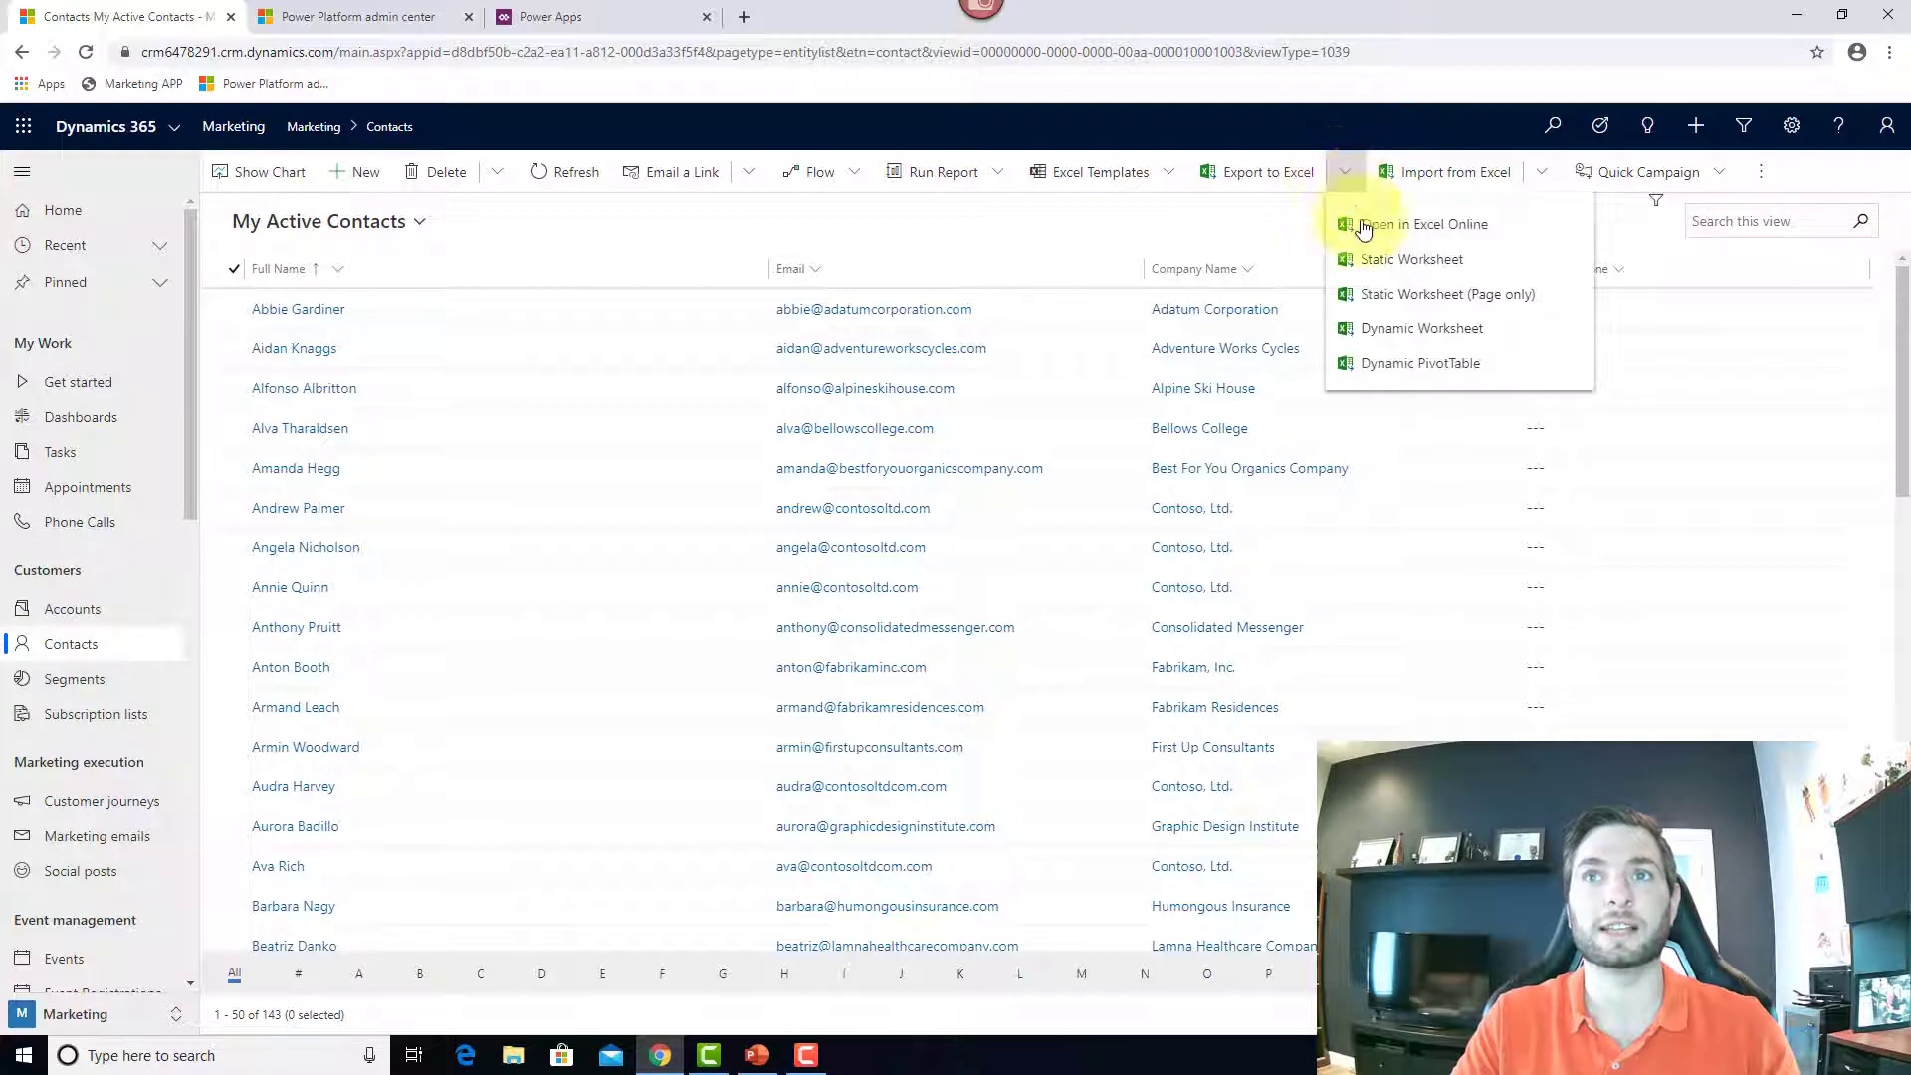
pyautogui.click(1411, 260)
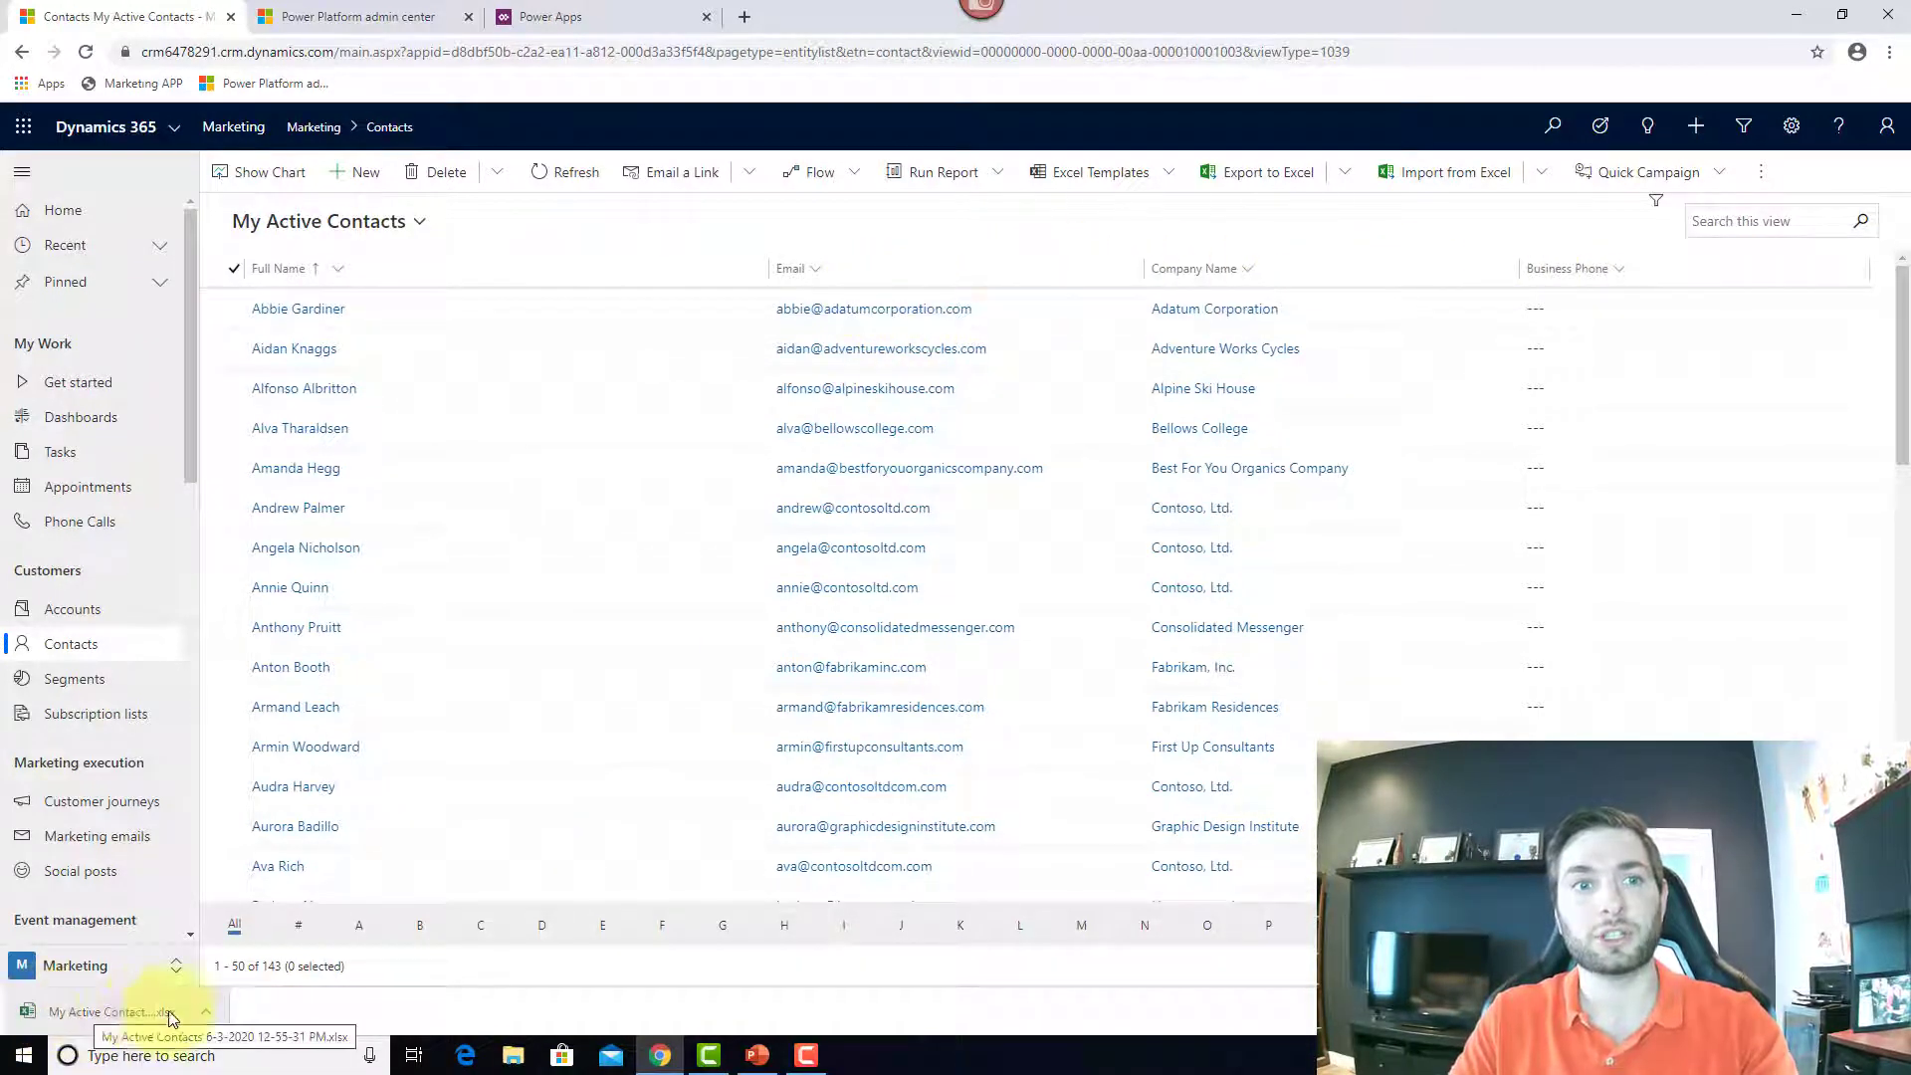
pyautogui.click(89, 1025)
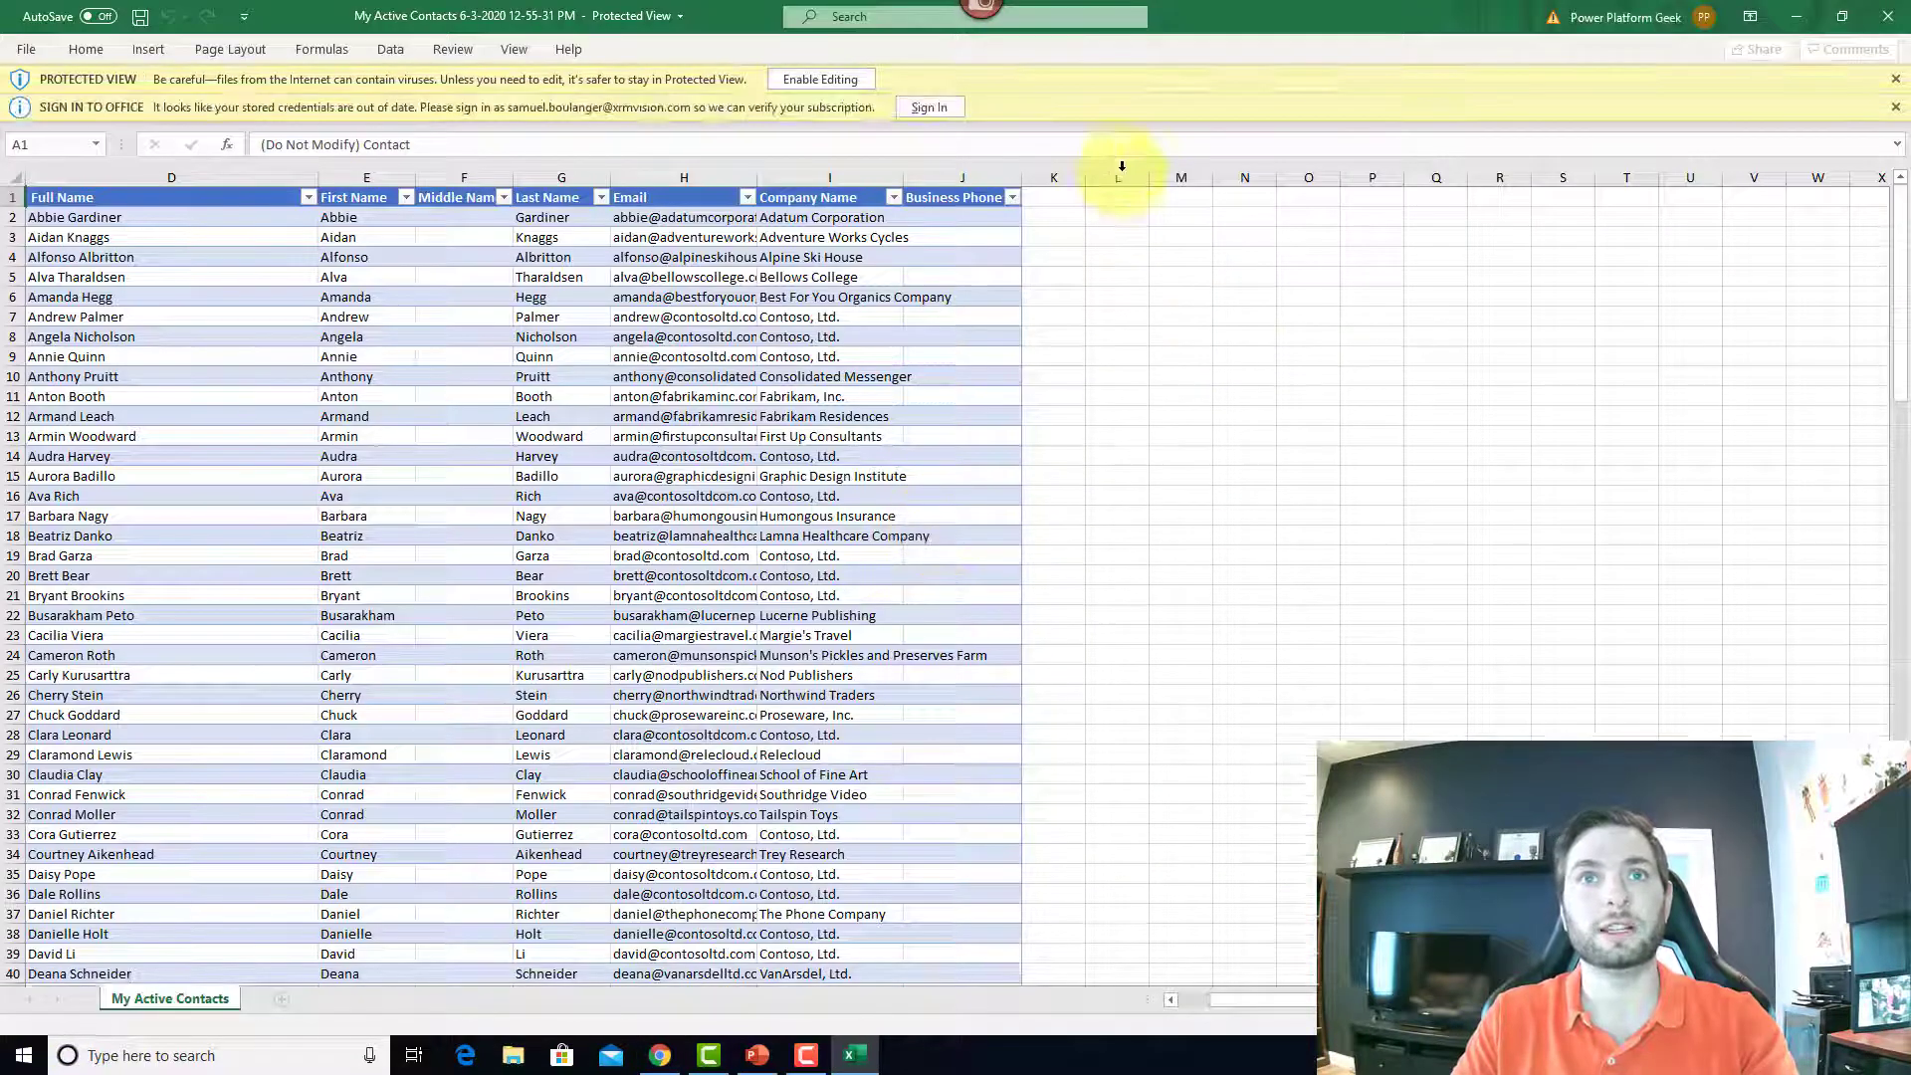
# Step: Enable editing and delete all existing contact rows from the table
pyautogui.click(821, 80)
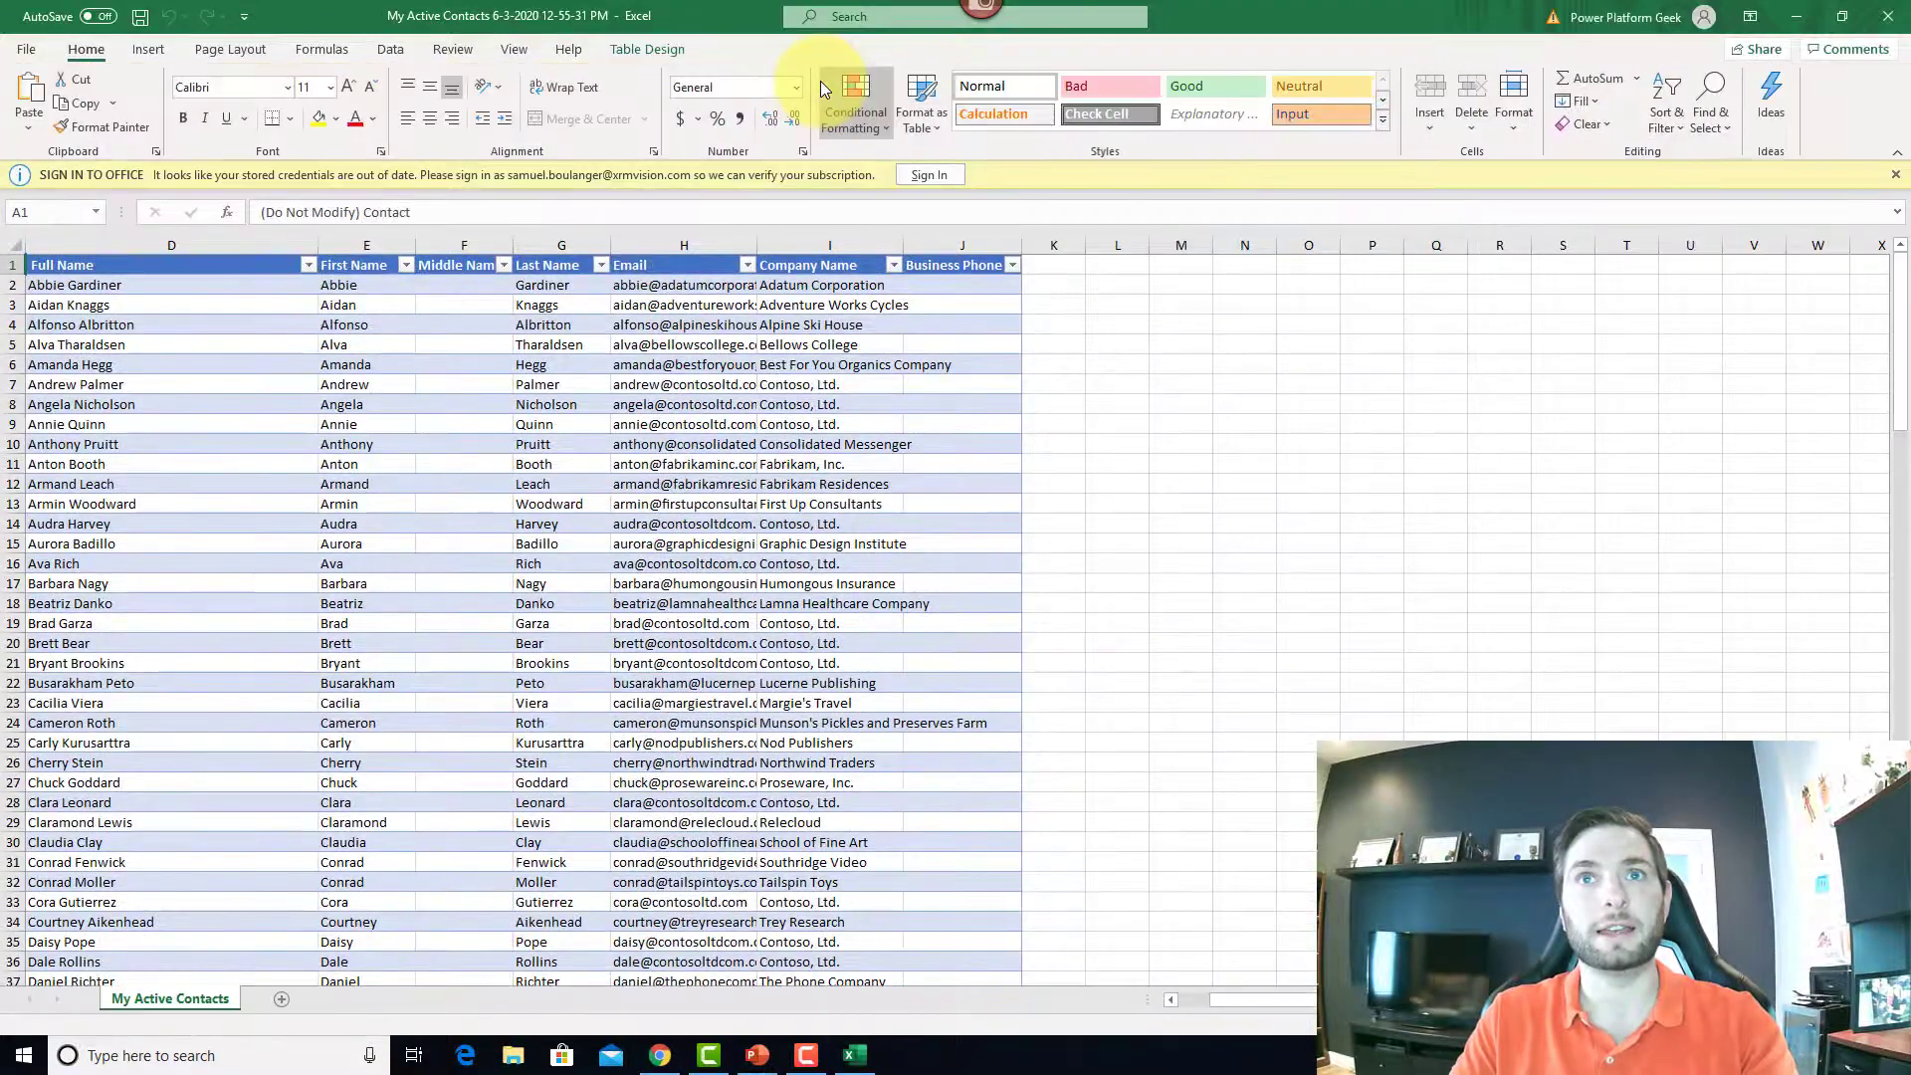
pyautogui.click(12, 285)
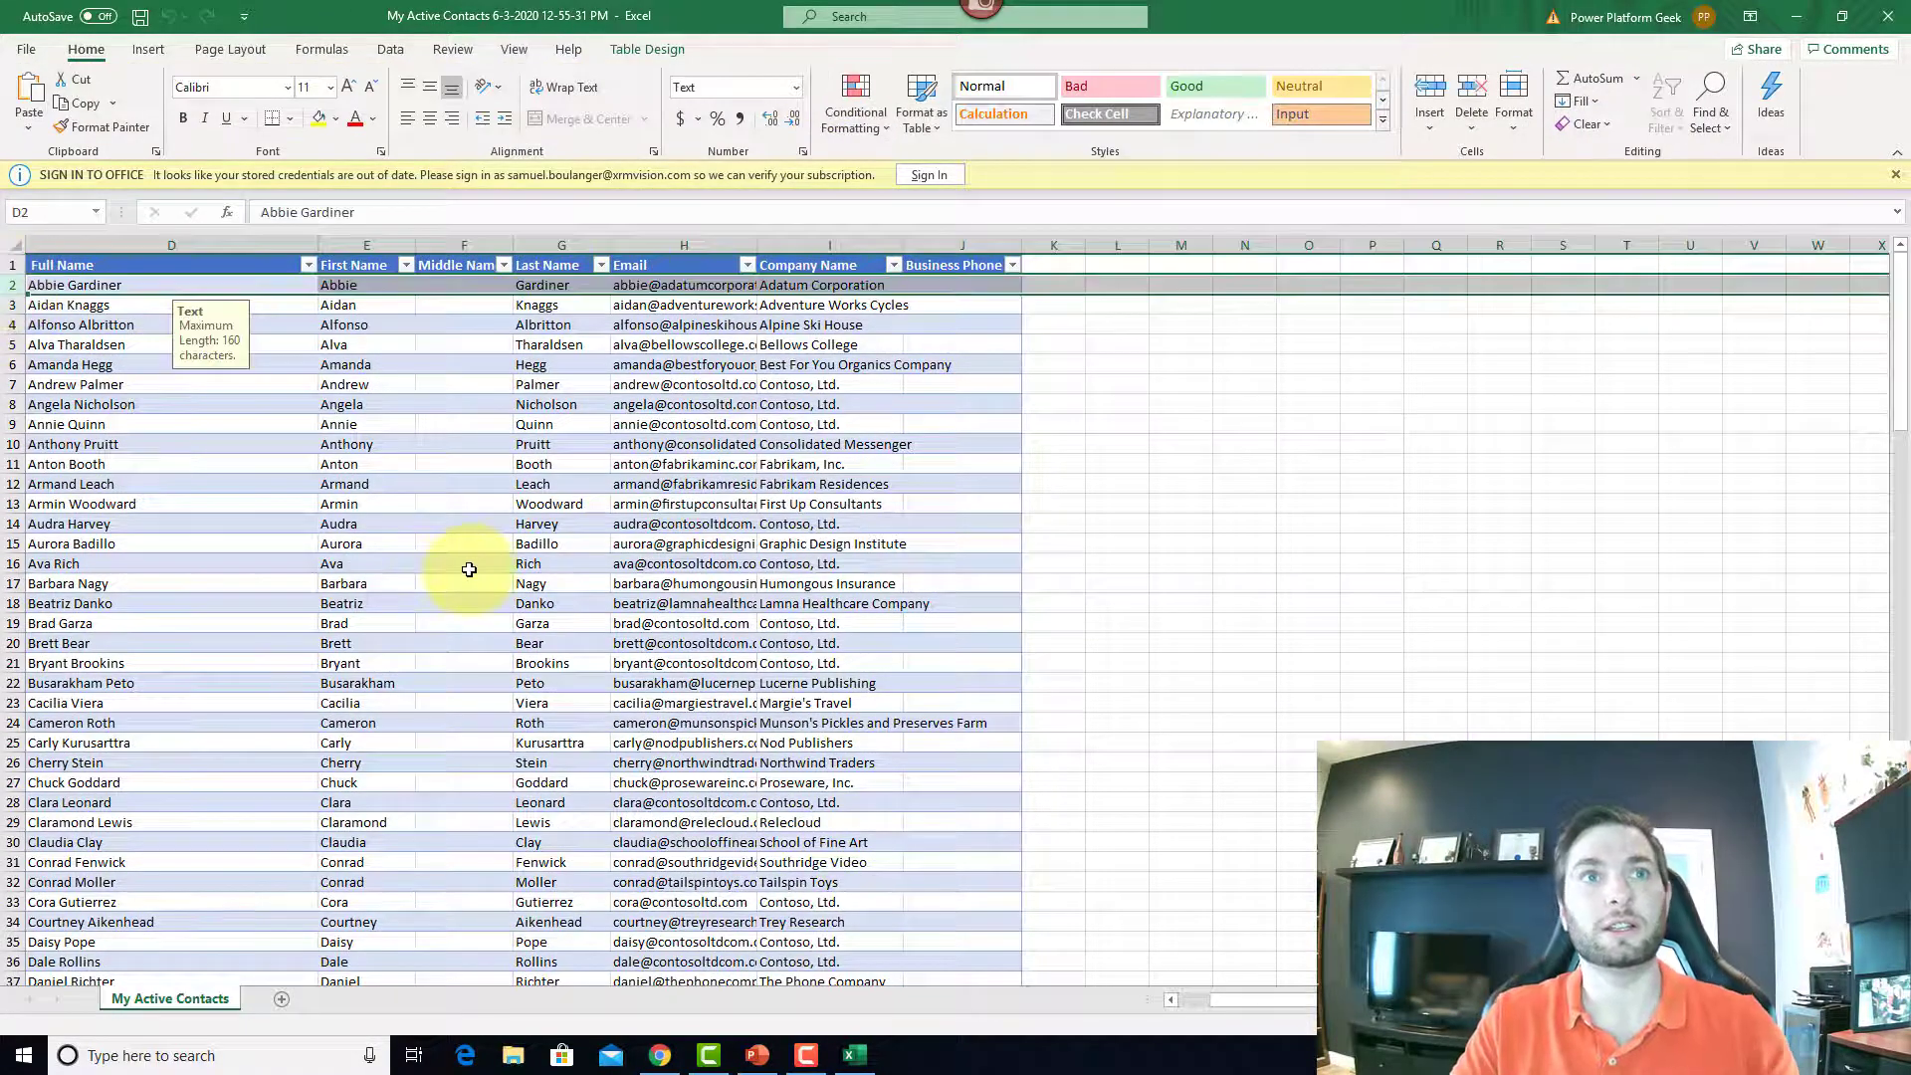
pyautogui.scroll(-20, 469, 570)
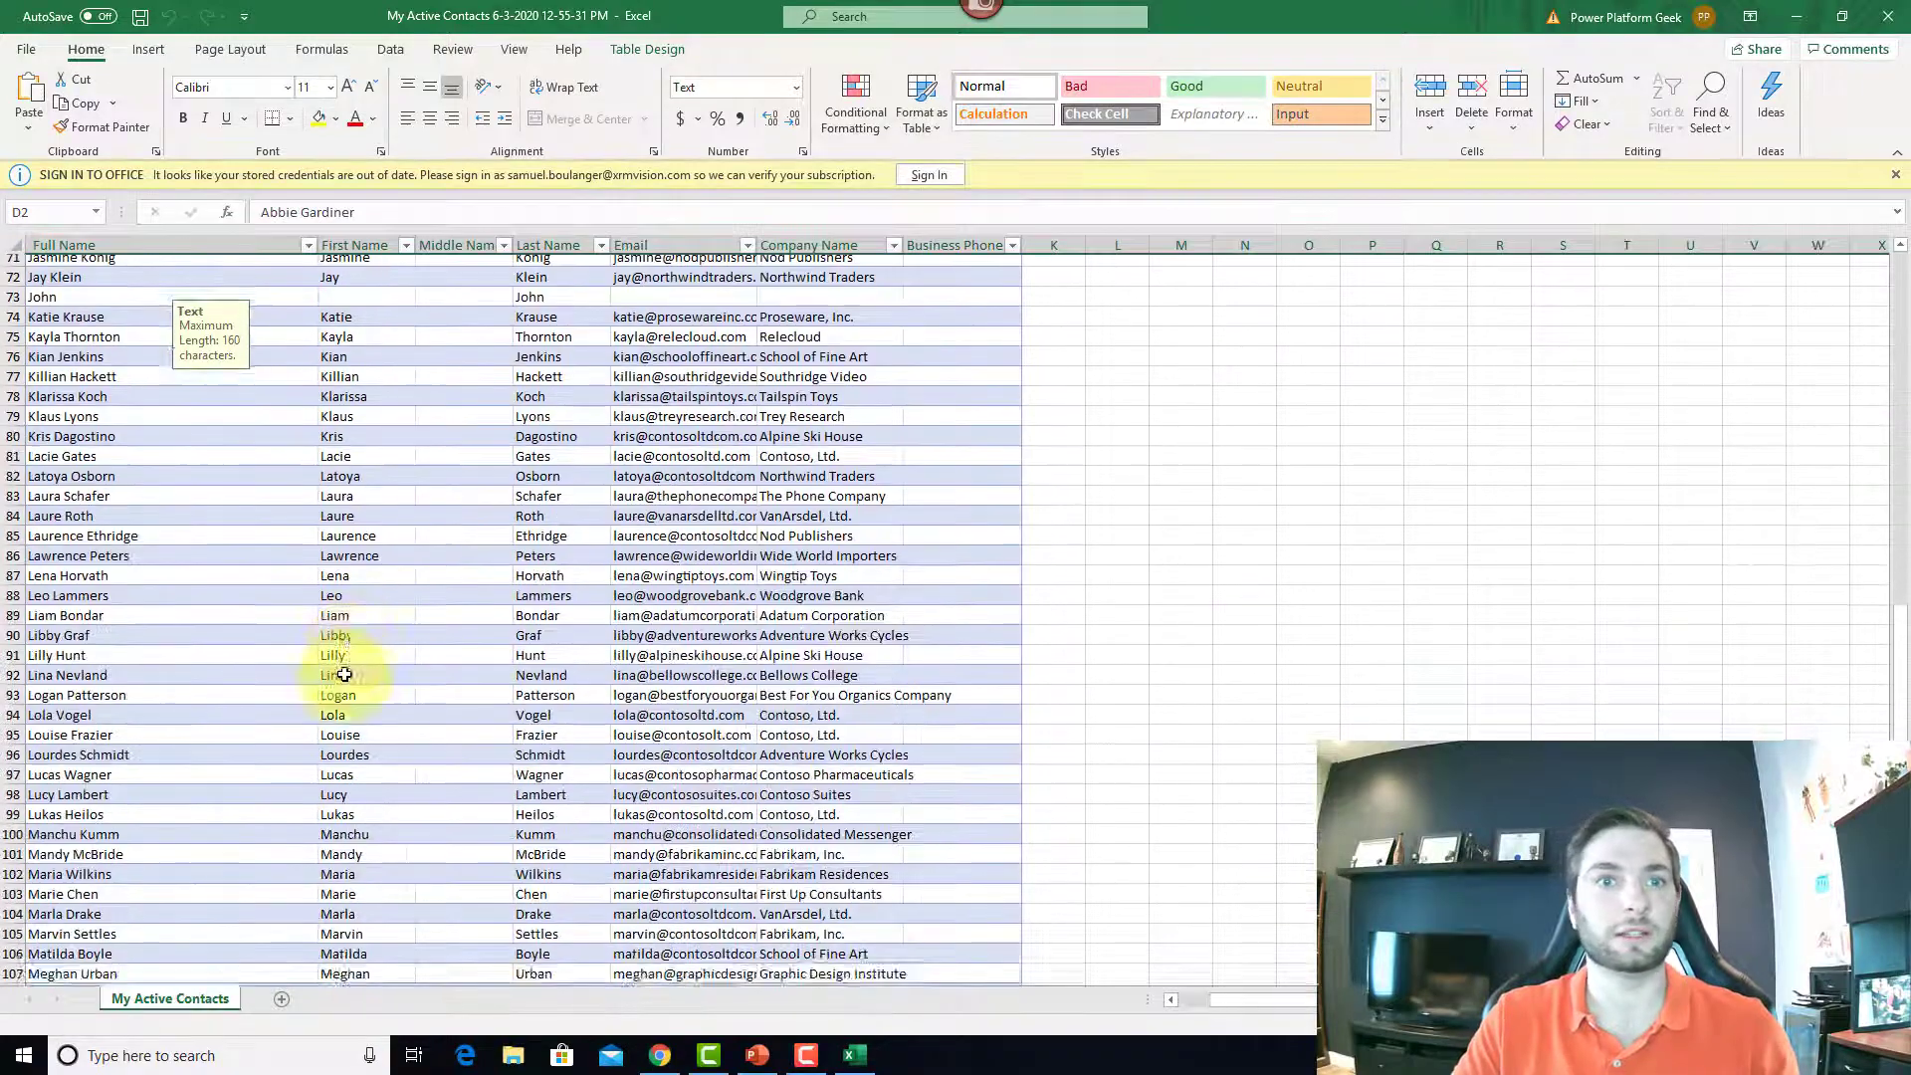
pyautogui.scroll(-20, 345, 675)
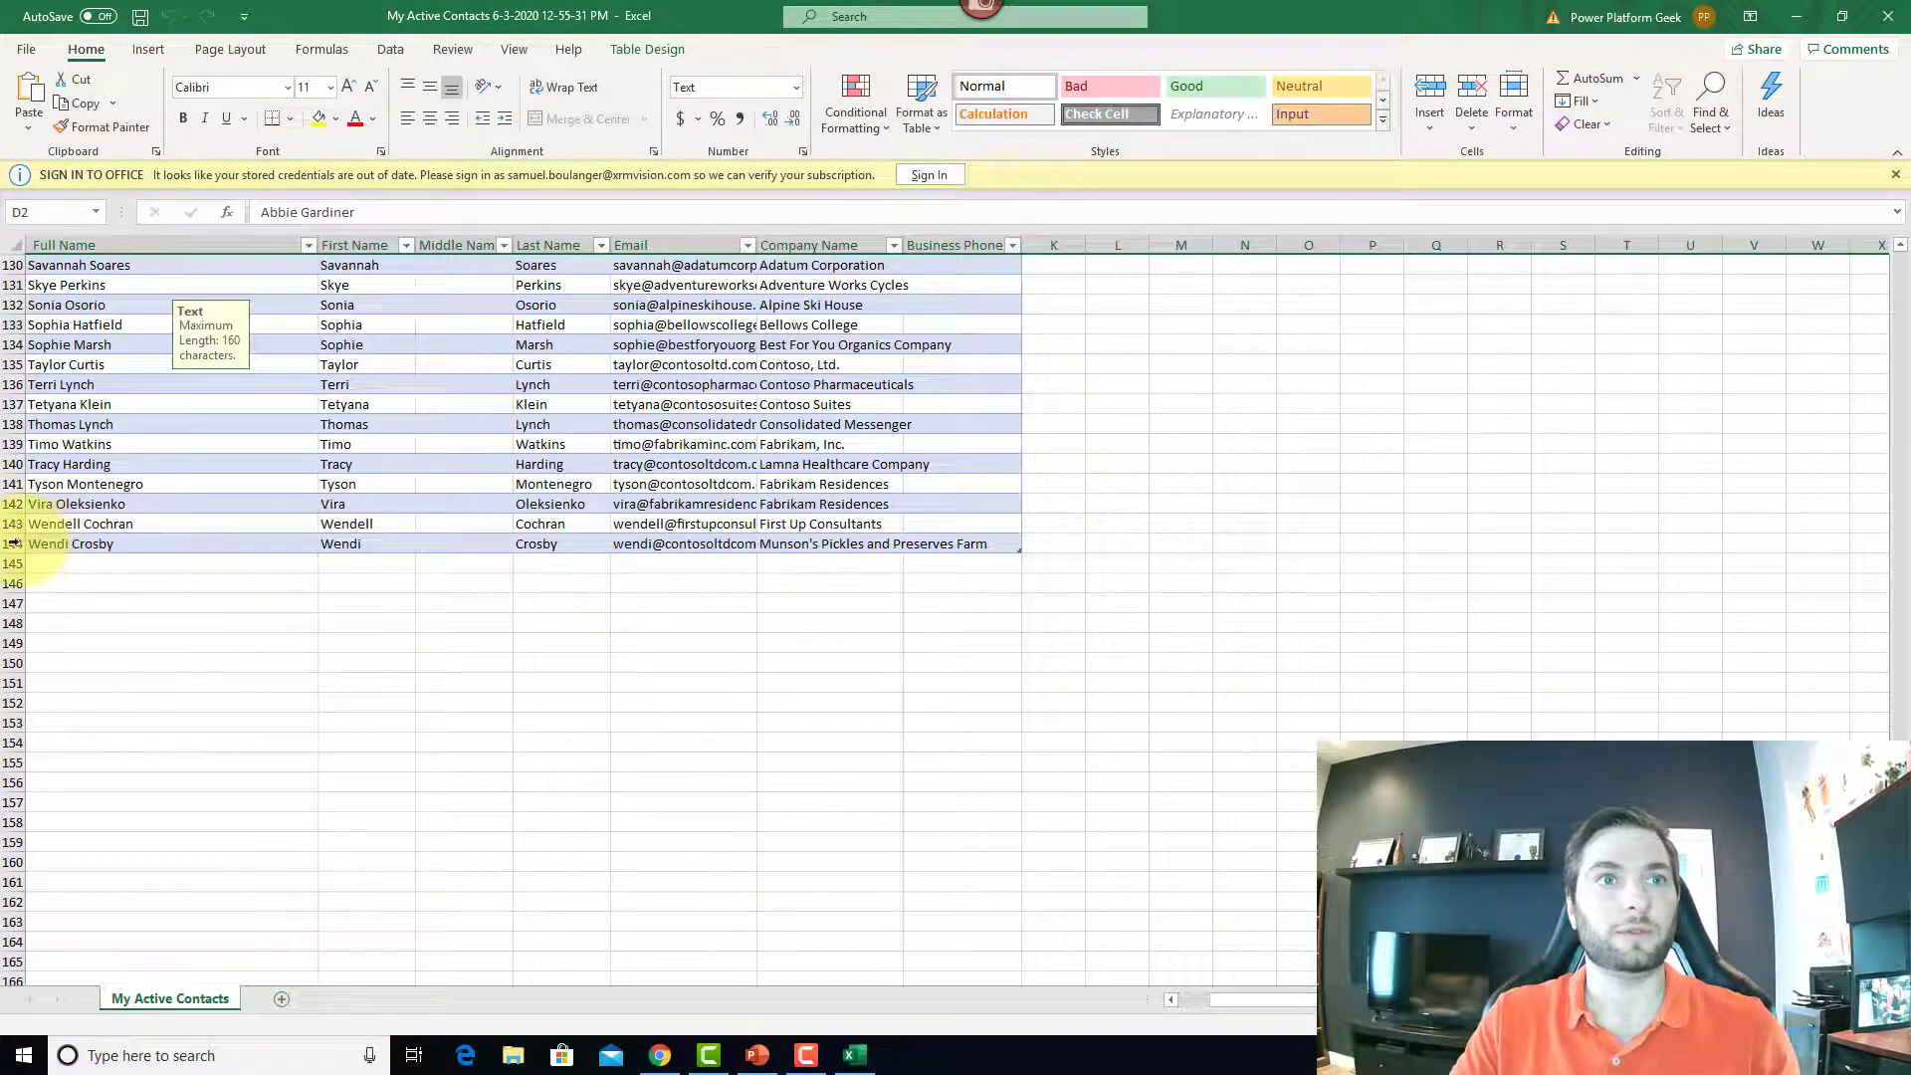
pyautogui.keyDown('shift'); pyautogui.click(13, 542); pyautogui.keyUp('shift')
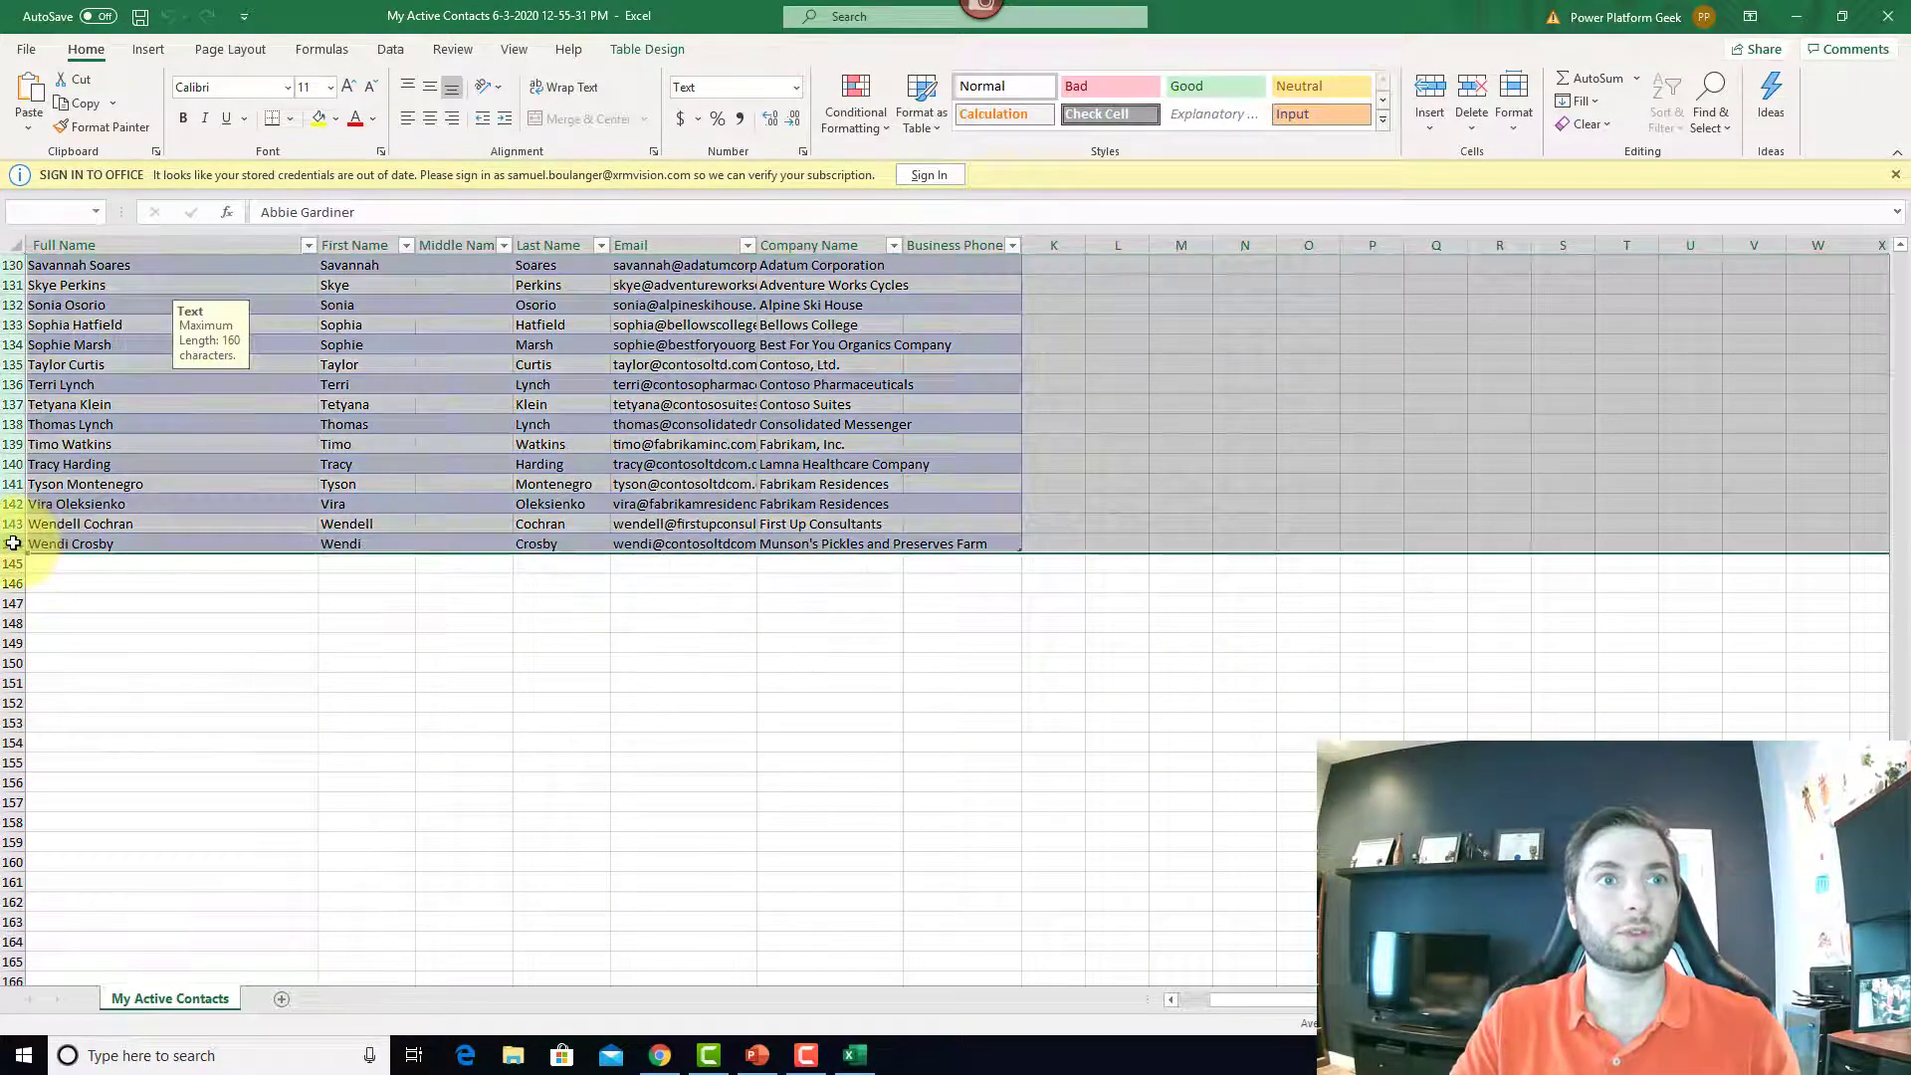
pyautogui.rightClick(9, 464)
pyautogui.click(101, 662)
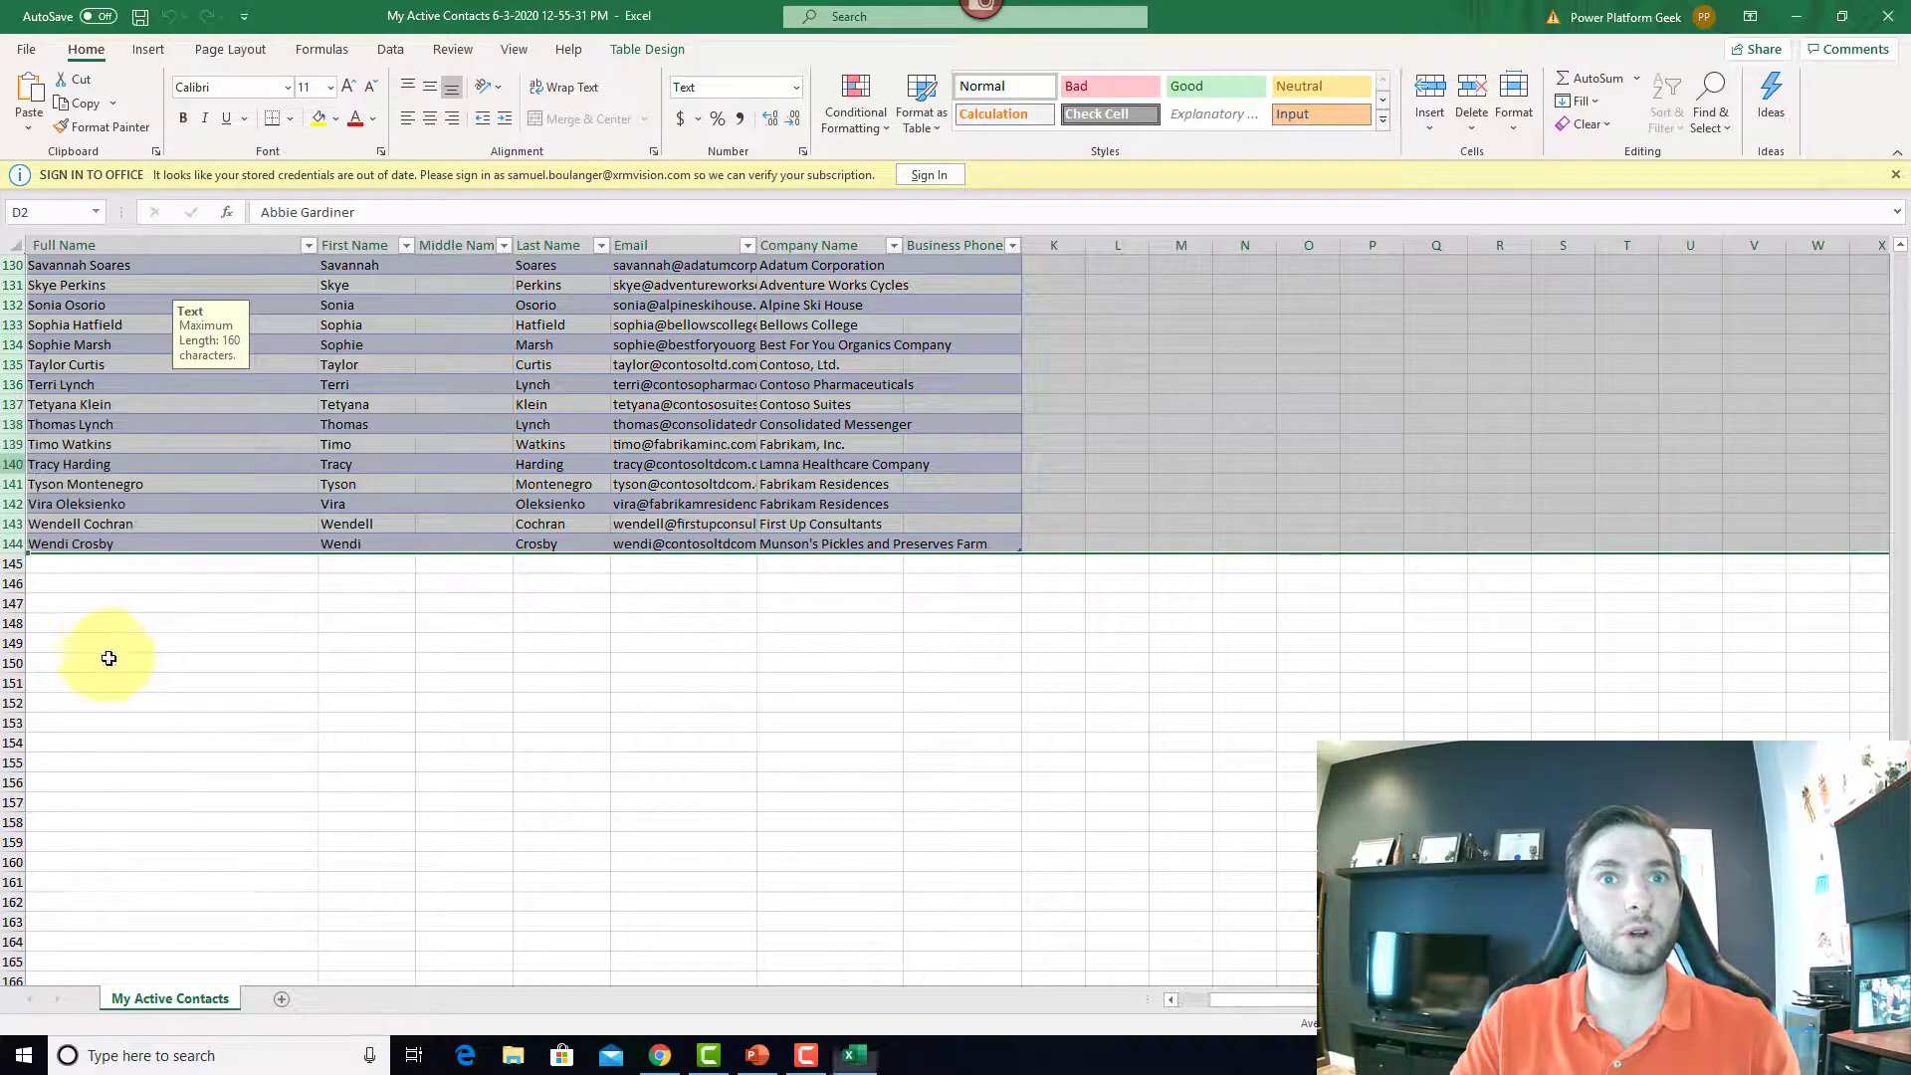
pyautogui.click(819, 384)
# Step: Enter a new contact's first name, last name and e-mail address in row 2
pyautogui.click(977, 286)
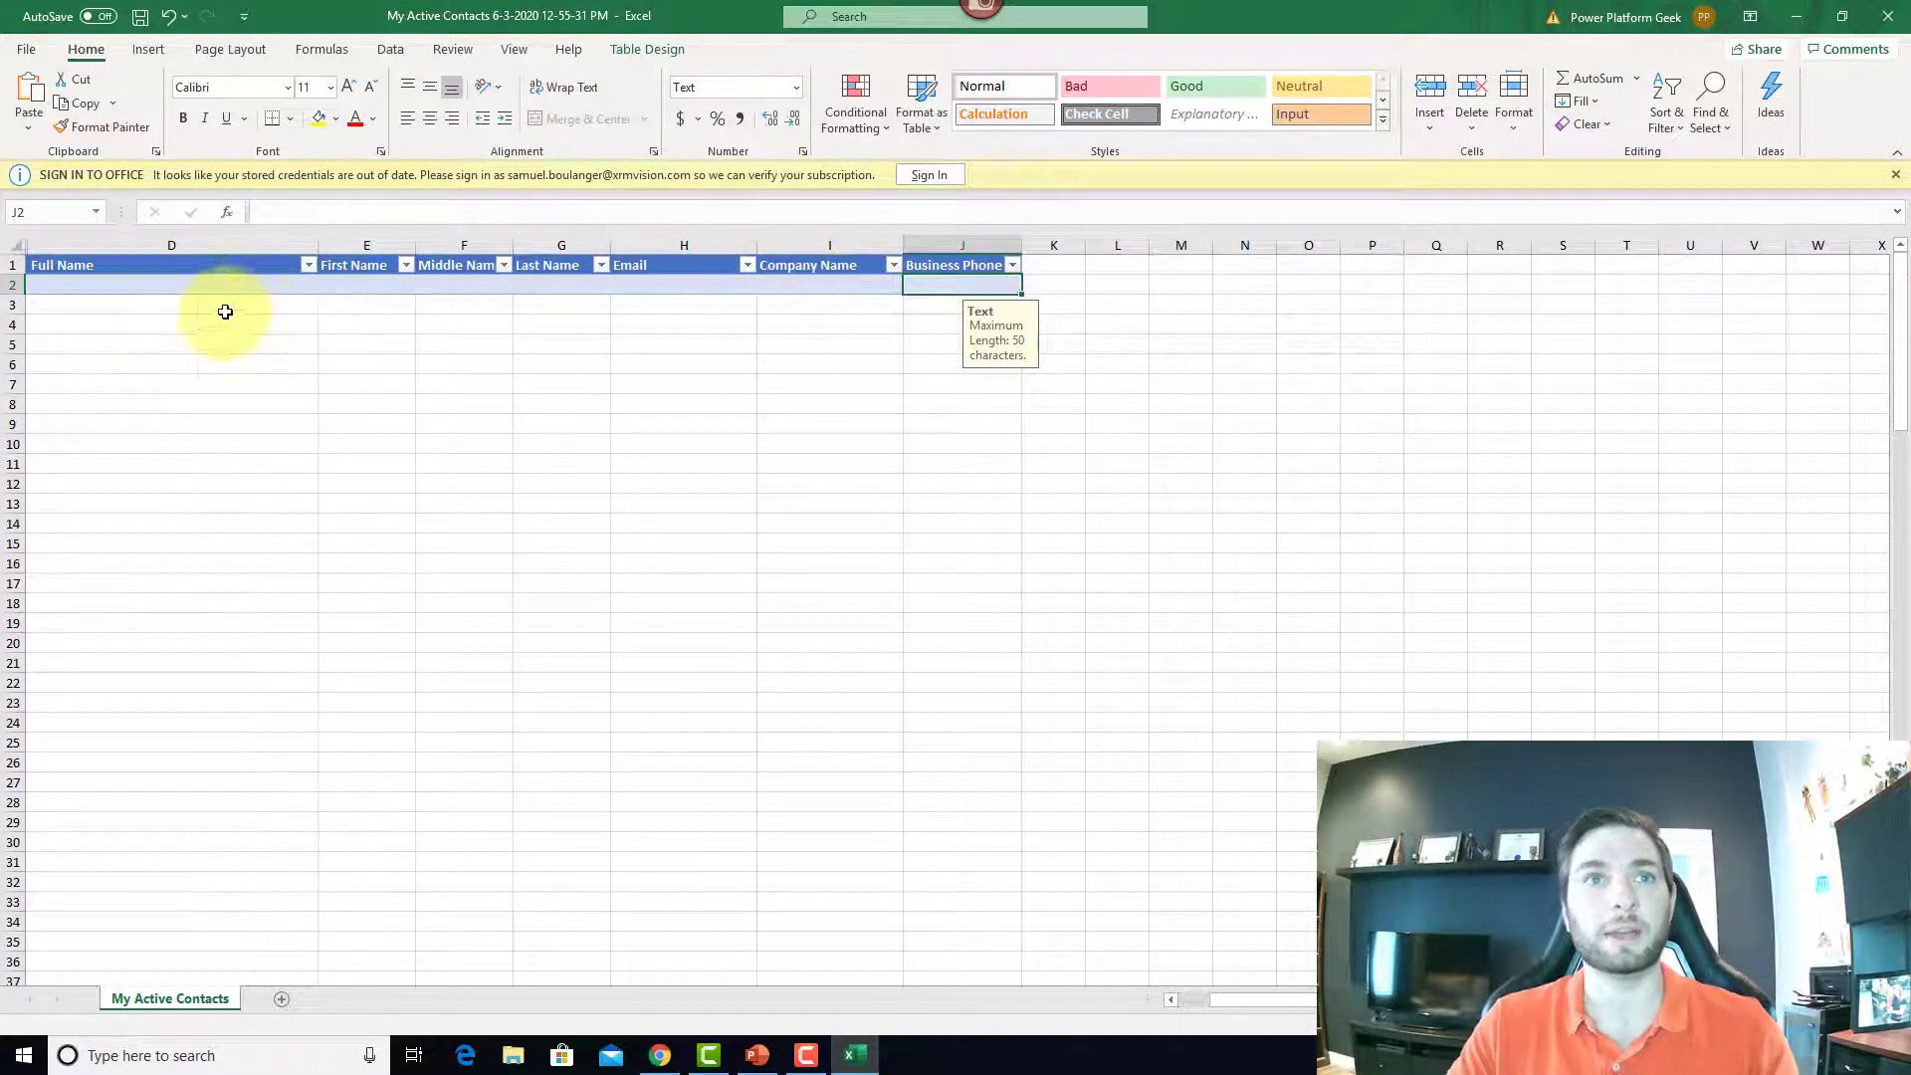
pyautogui.click(162, 285)
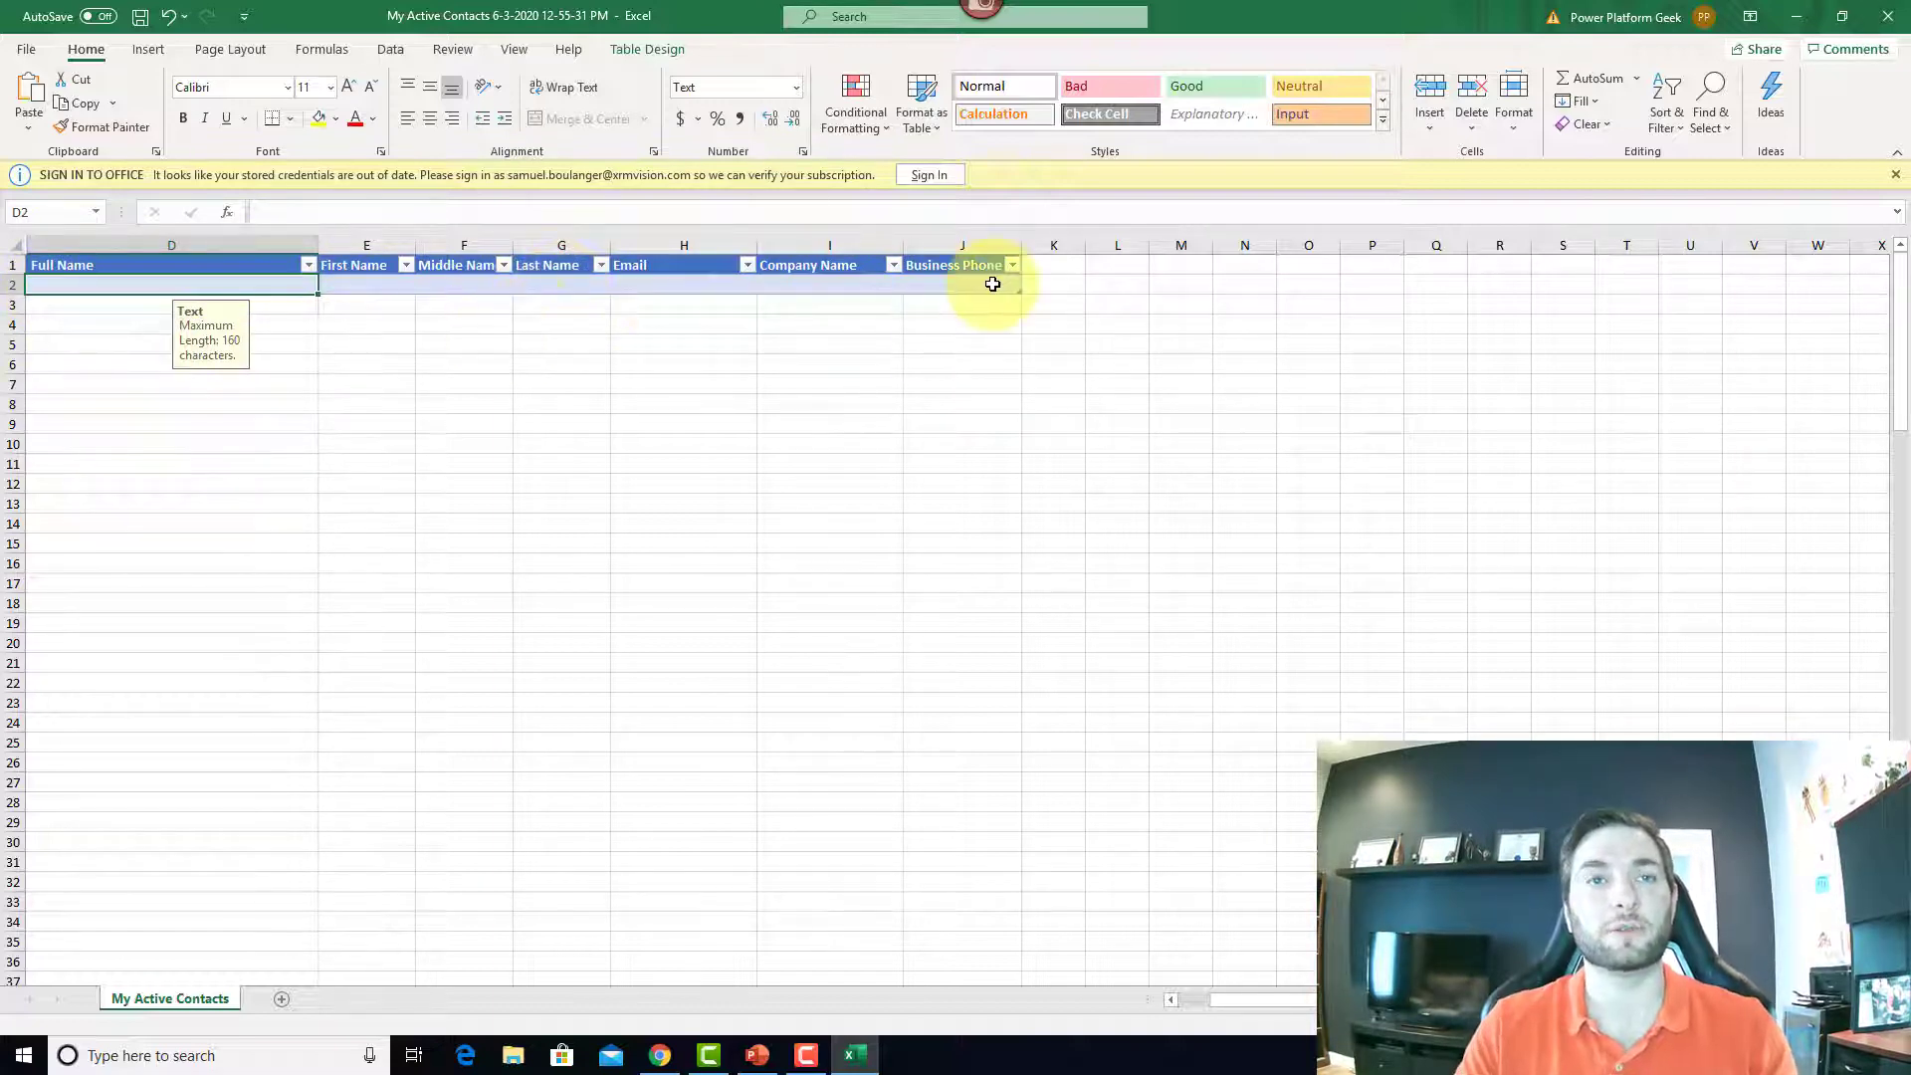
pyautogui.press('Tab')
pyautogui.write('J')
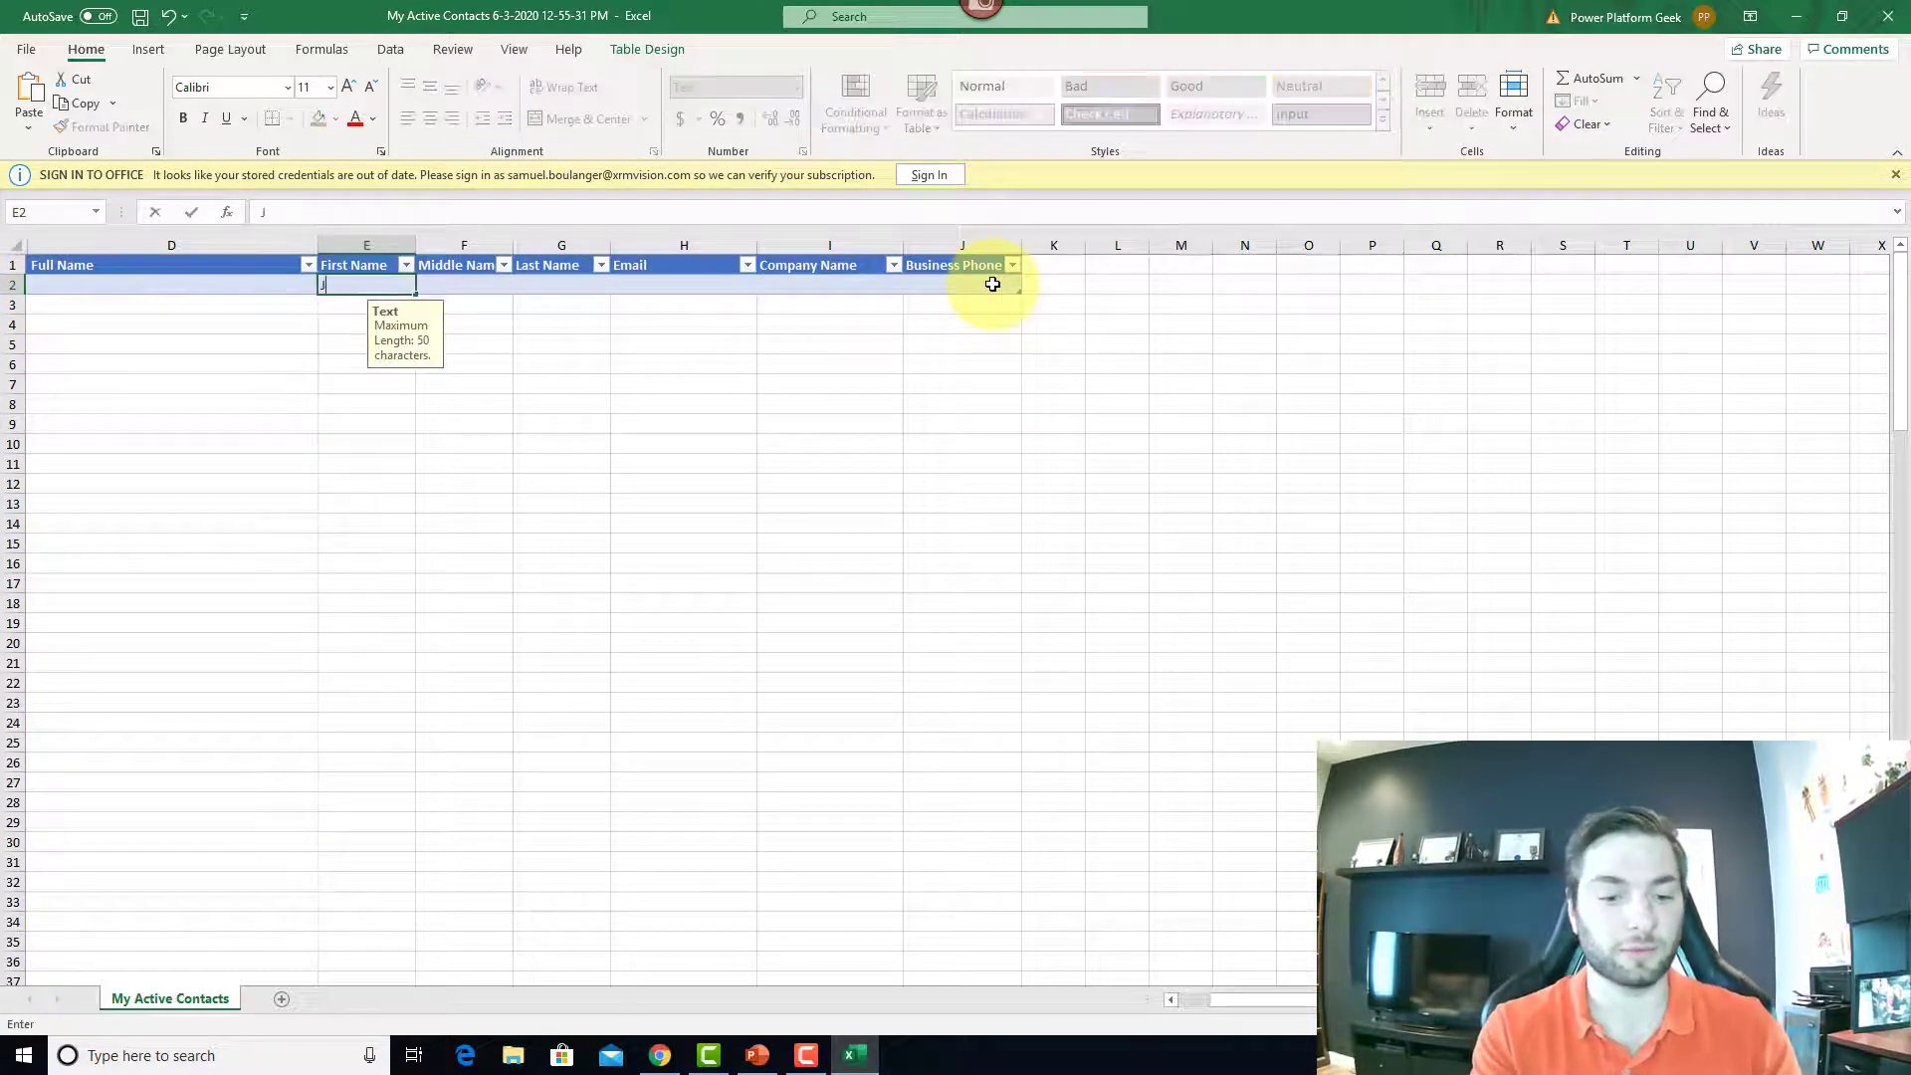
pyautogui.press('Tab')
pyautogui.press('Tab')
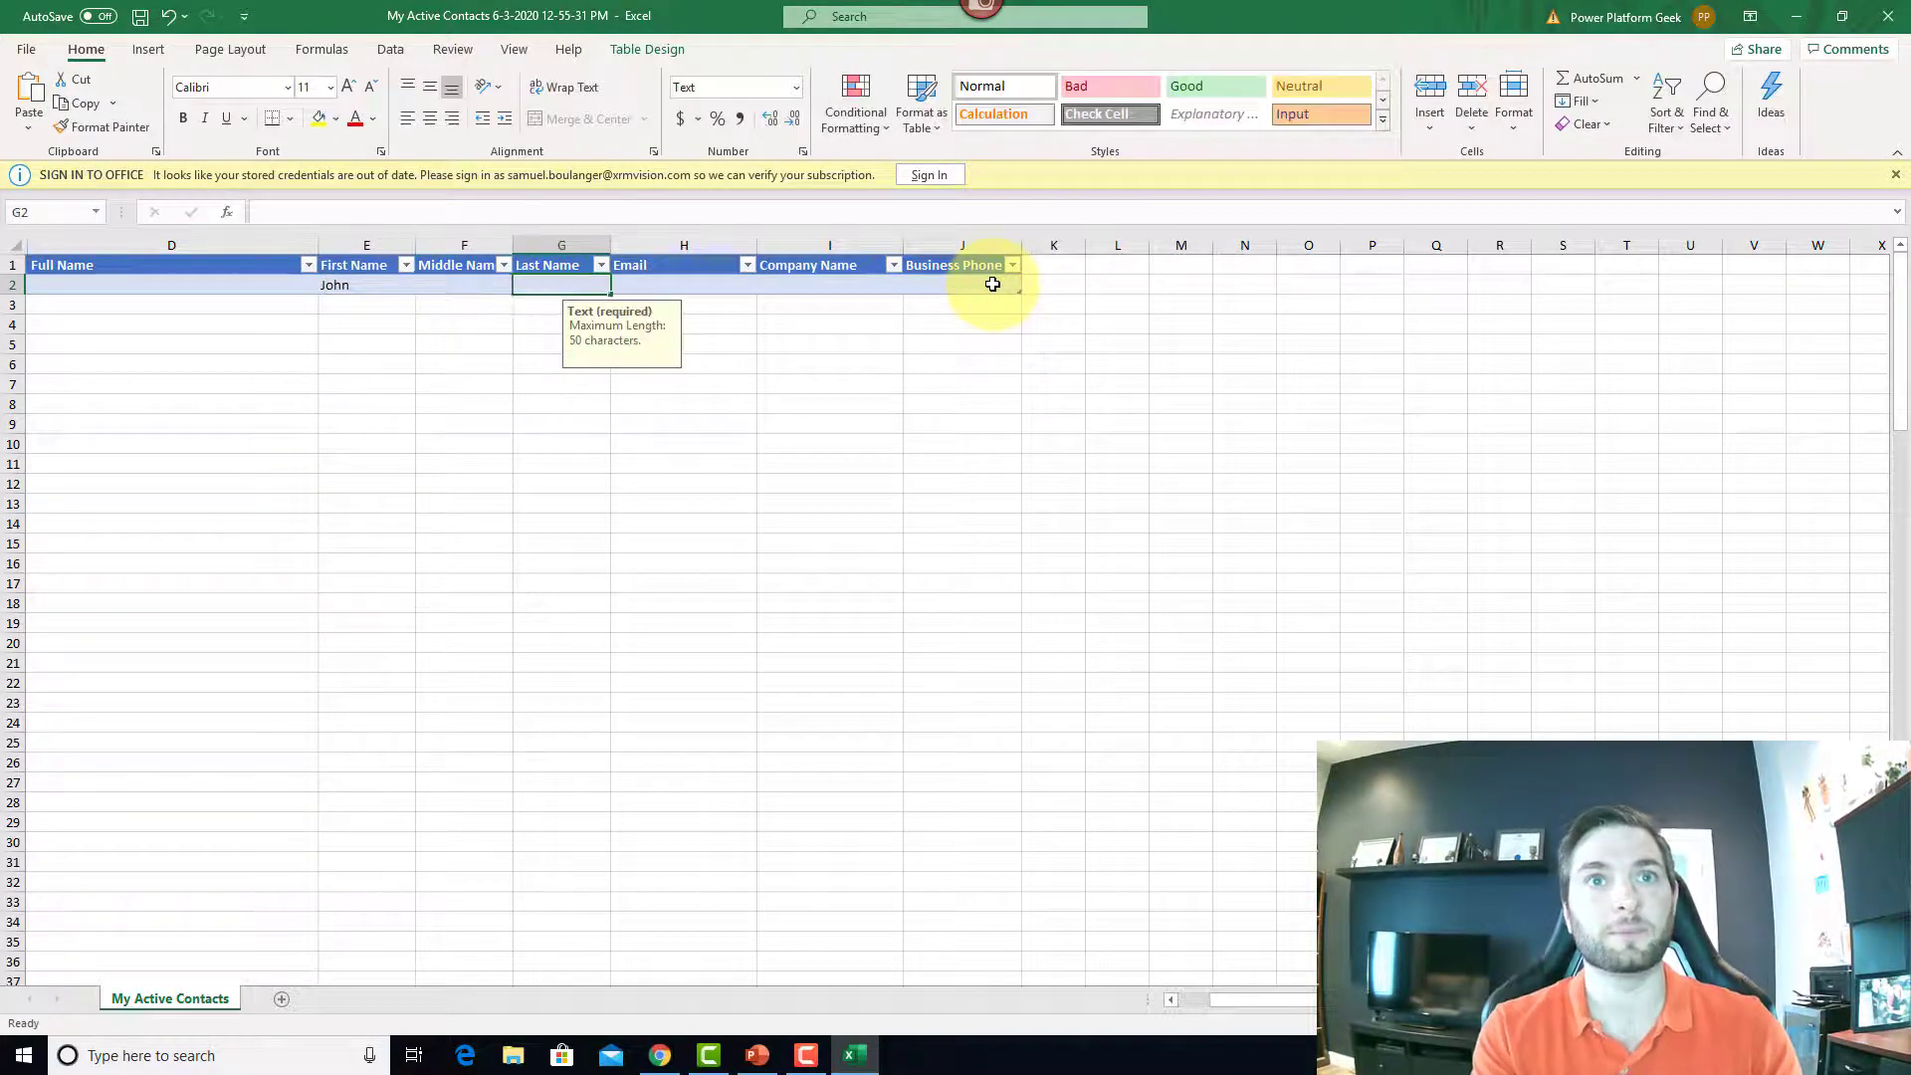
pyautogui.write('Doe')
pyautogui.press('Tab')
pyautogui.write('J')
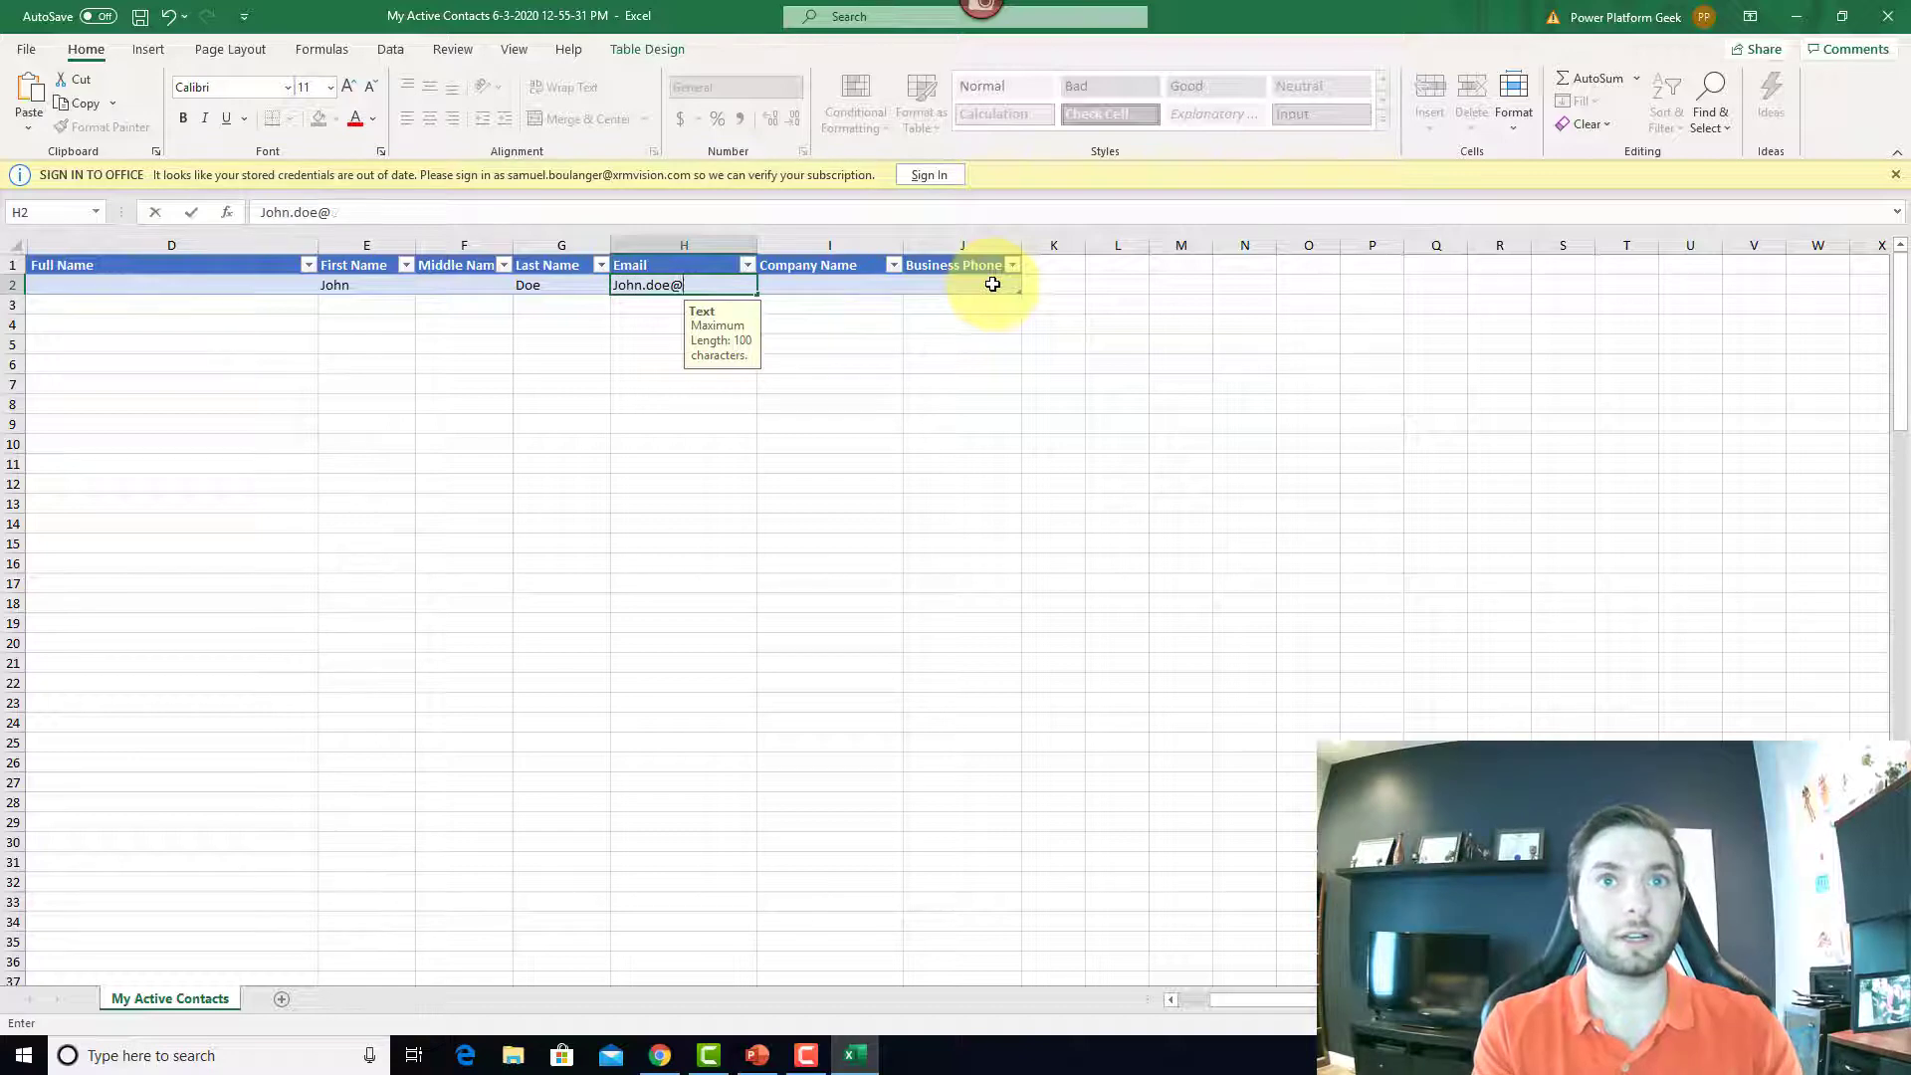
pyautogui.write('ohn.doe@example.c')
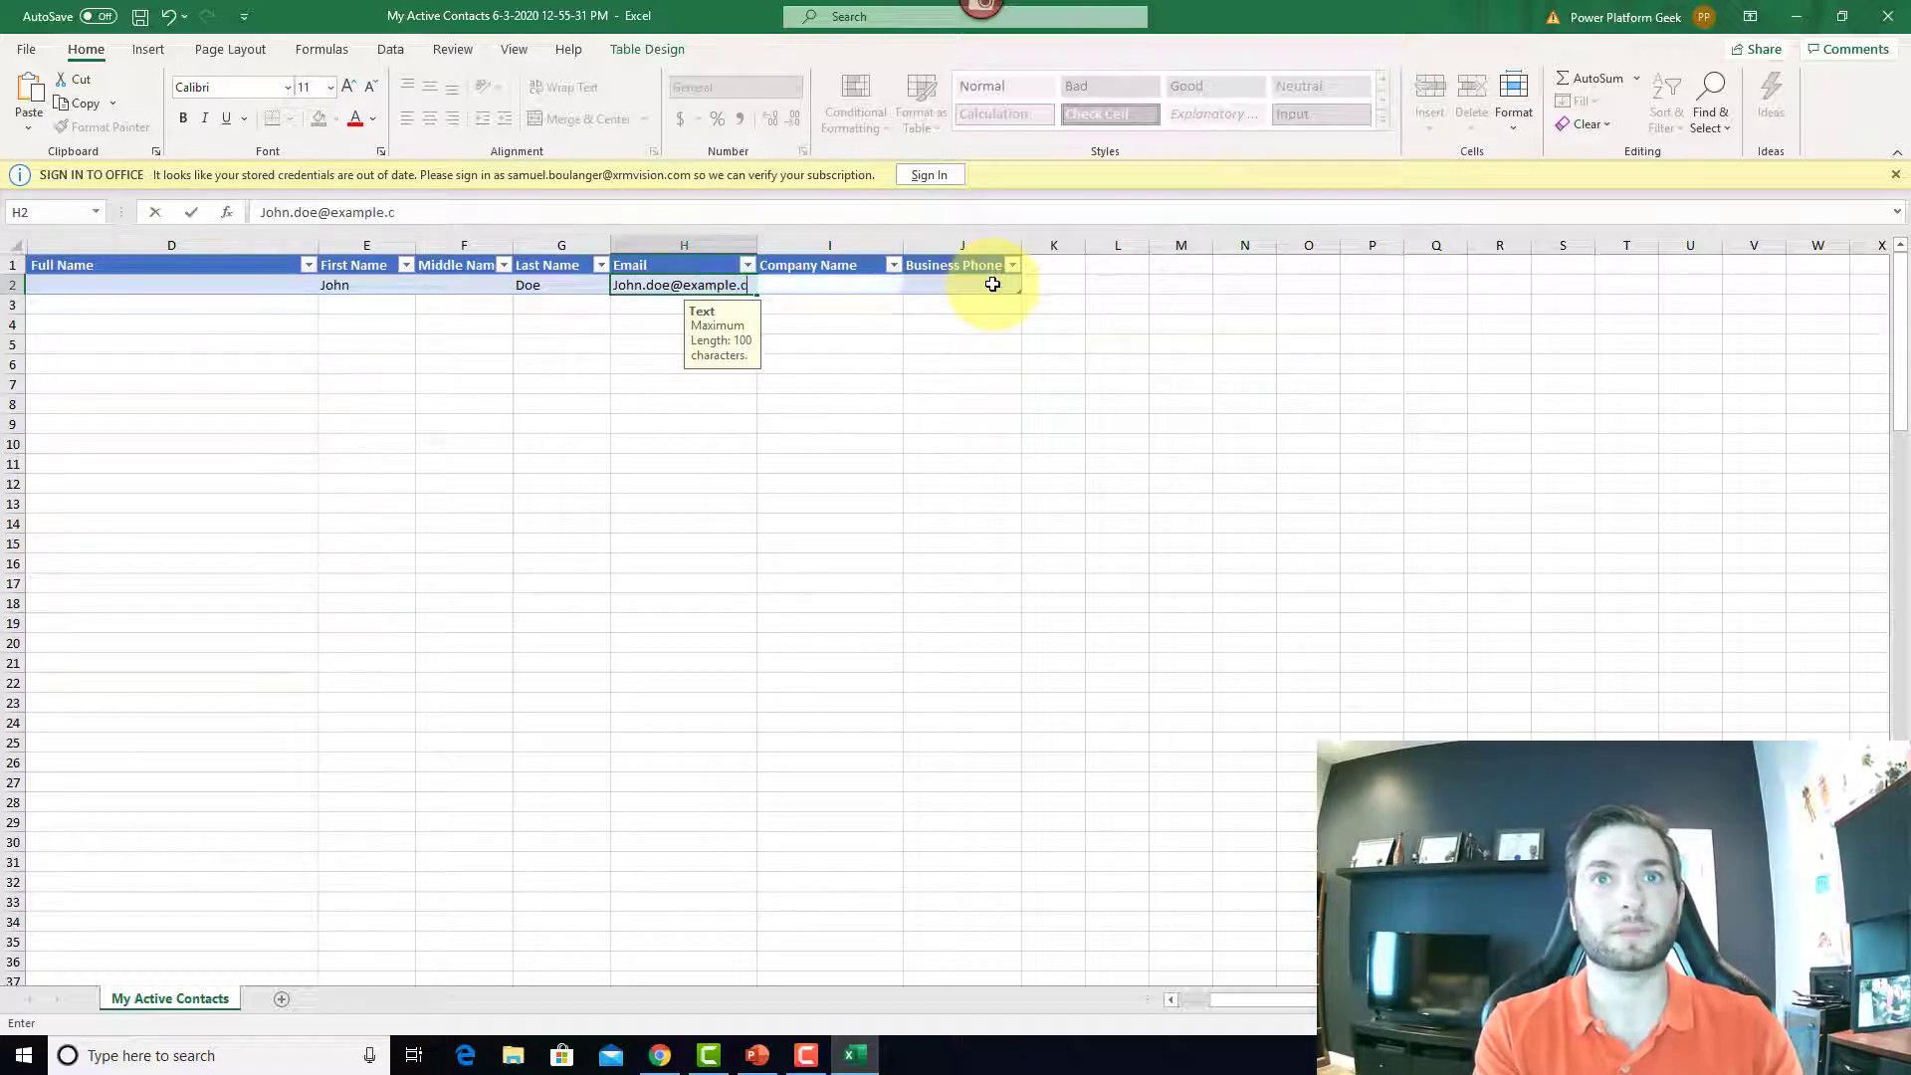
pyautogui.write('om')
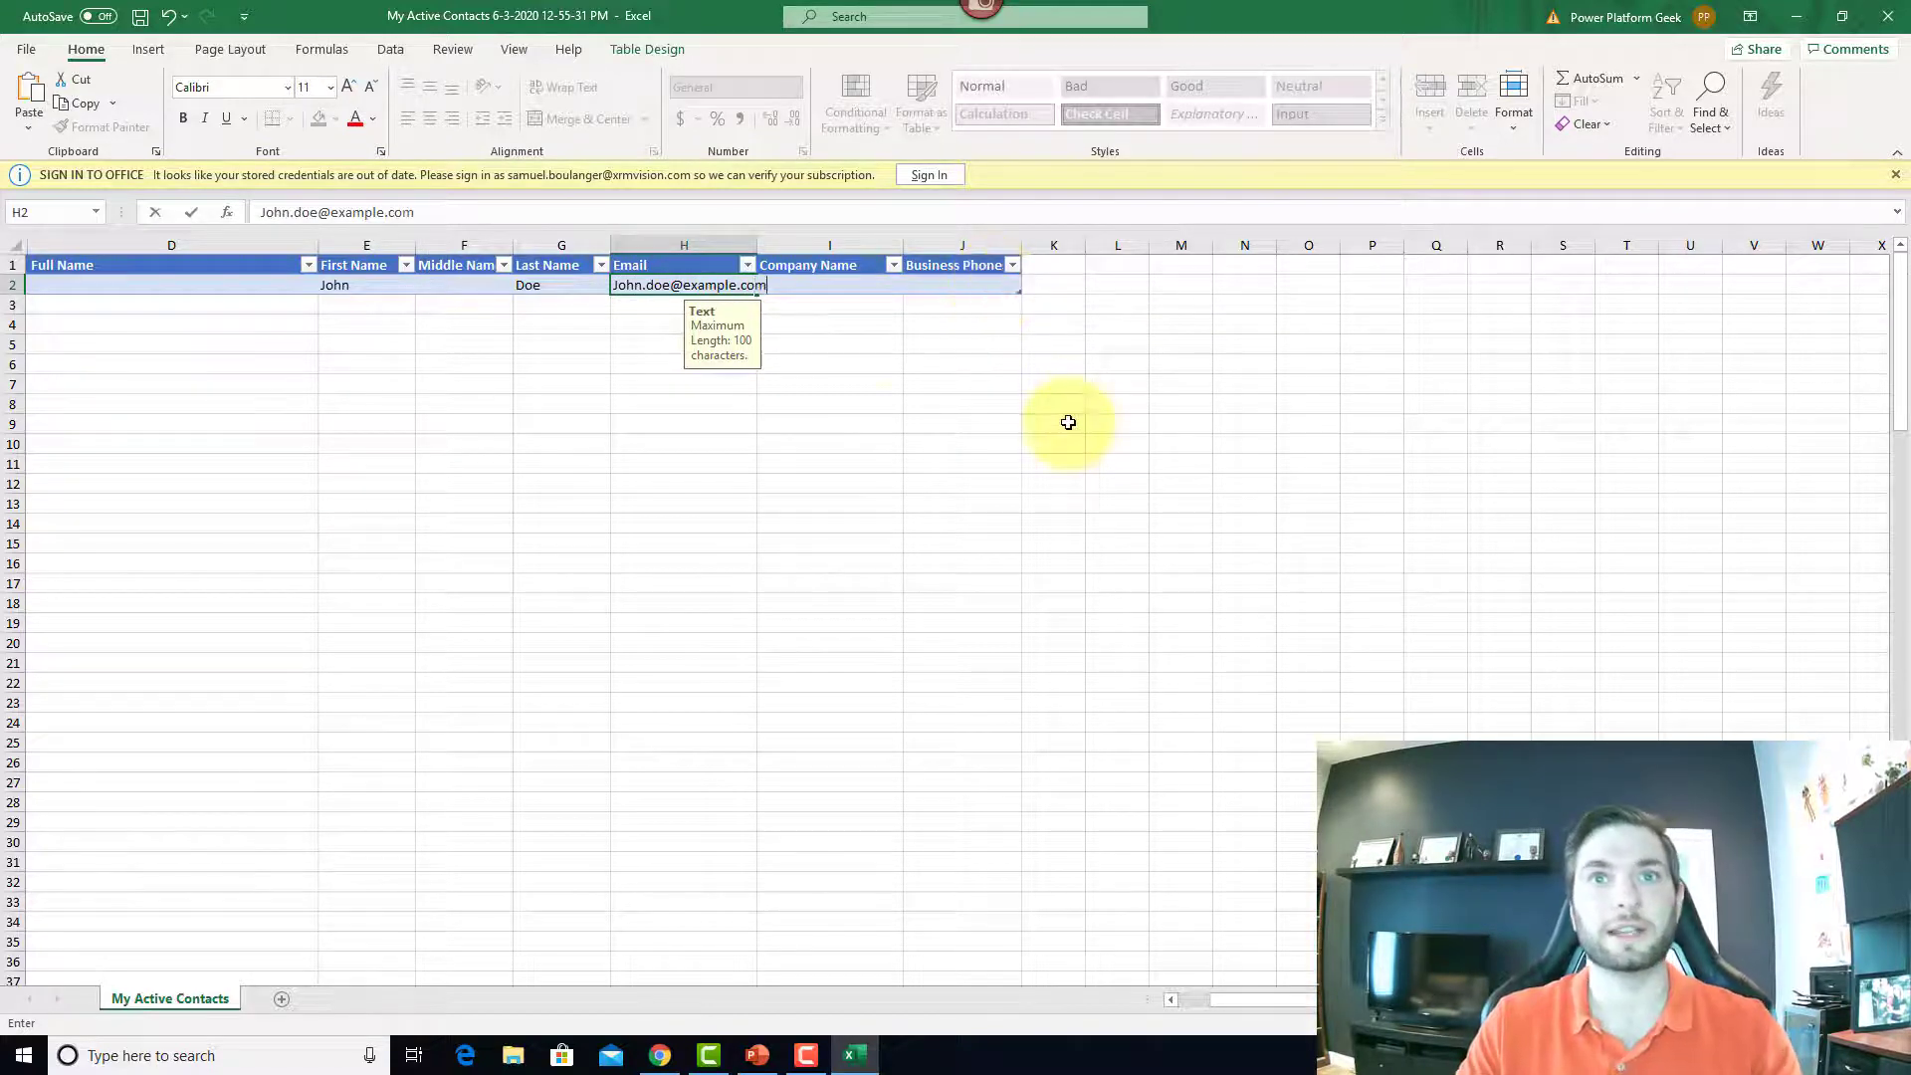
pyautogui.click(1063, 421)
# Step: Save the workbook to the Desktop as NewContacts, then minimize Excel
pyautogui.click(26, 54)
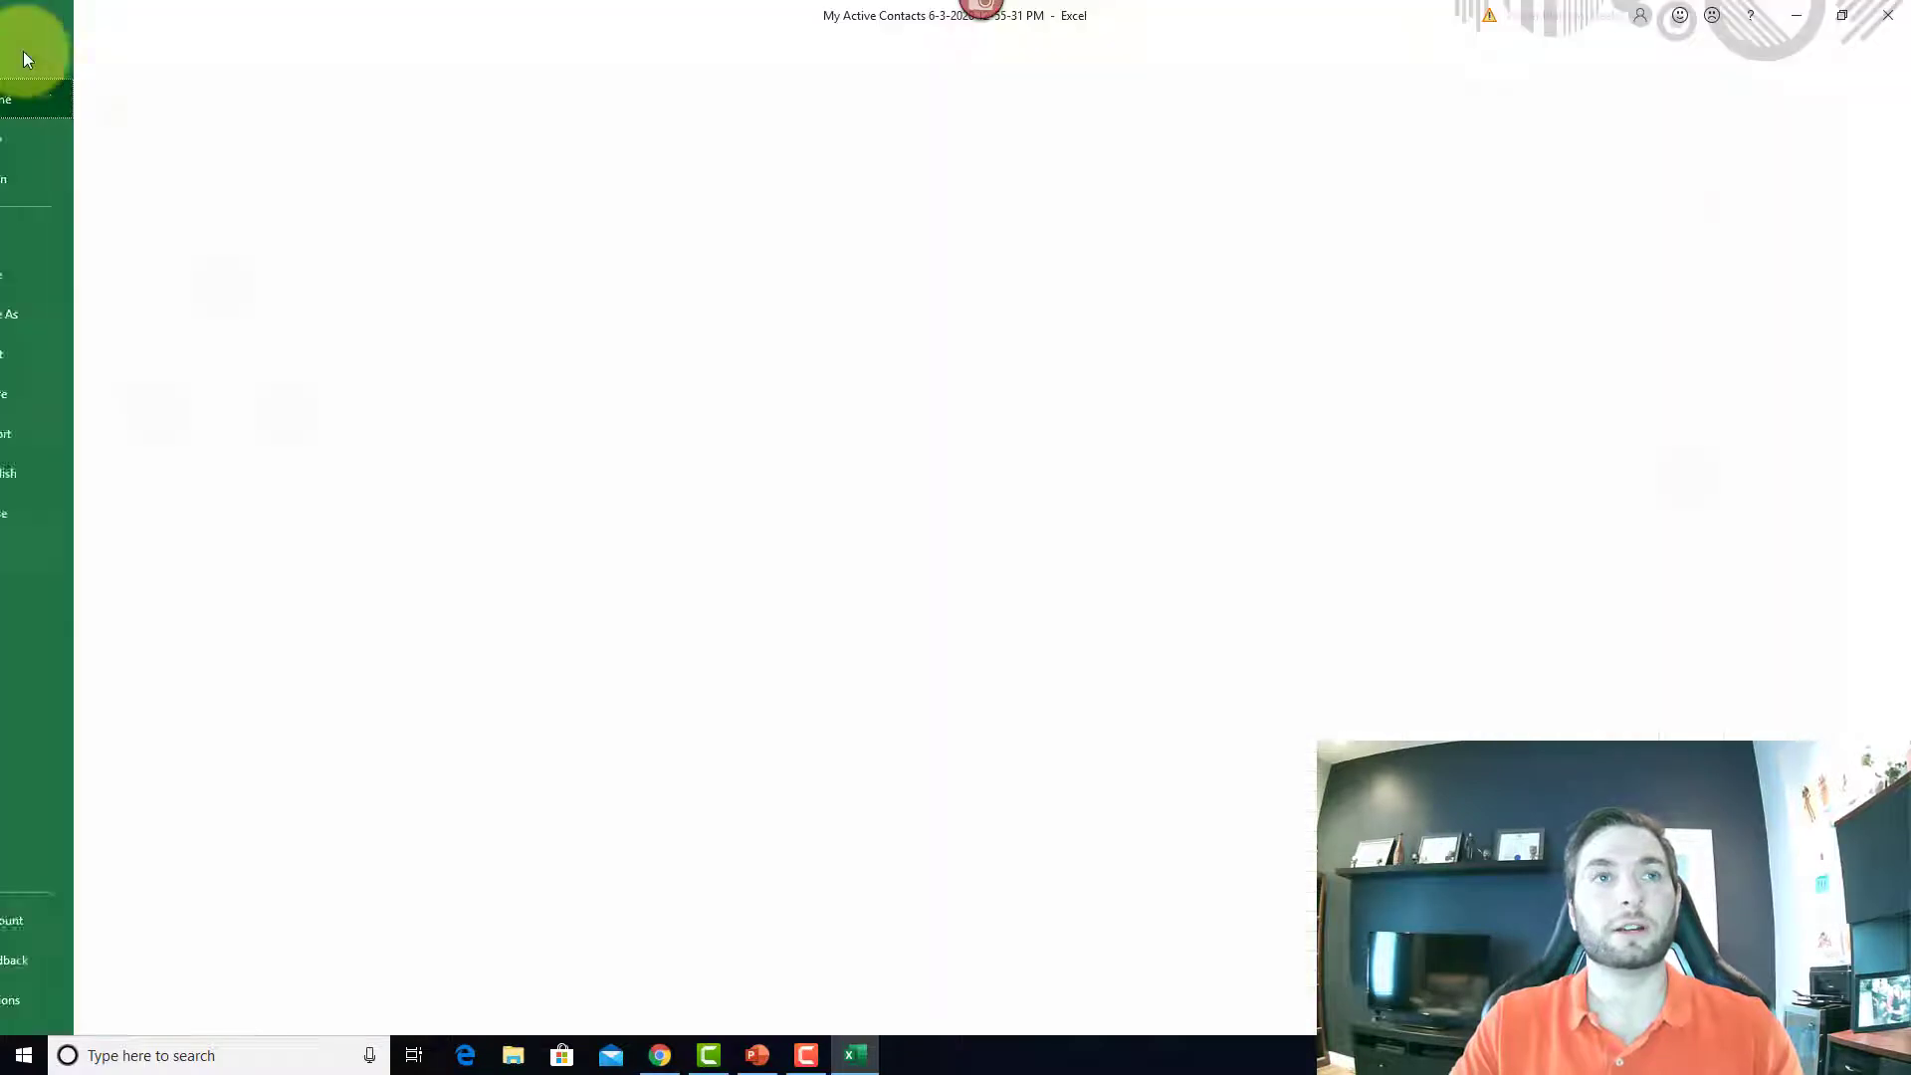
pyautogui.click(51, 316)
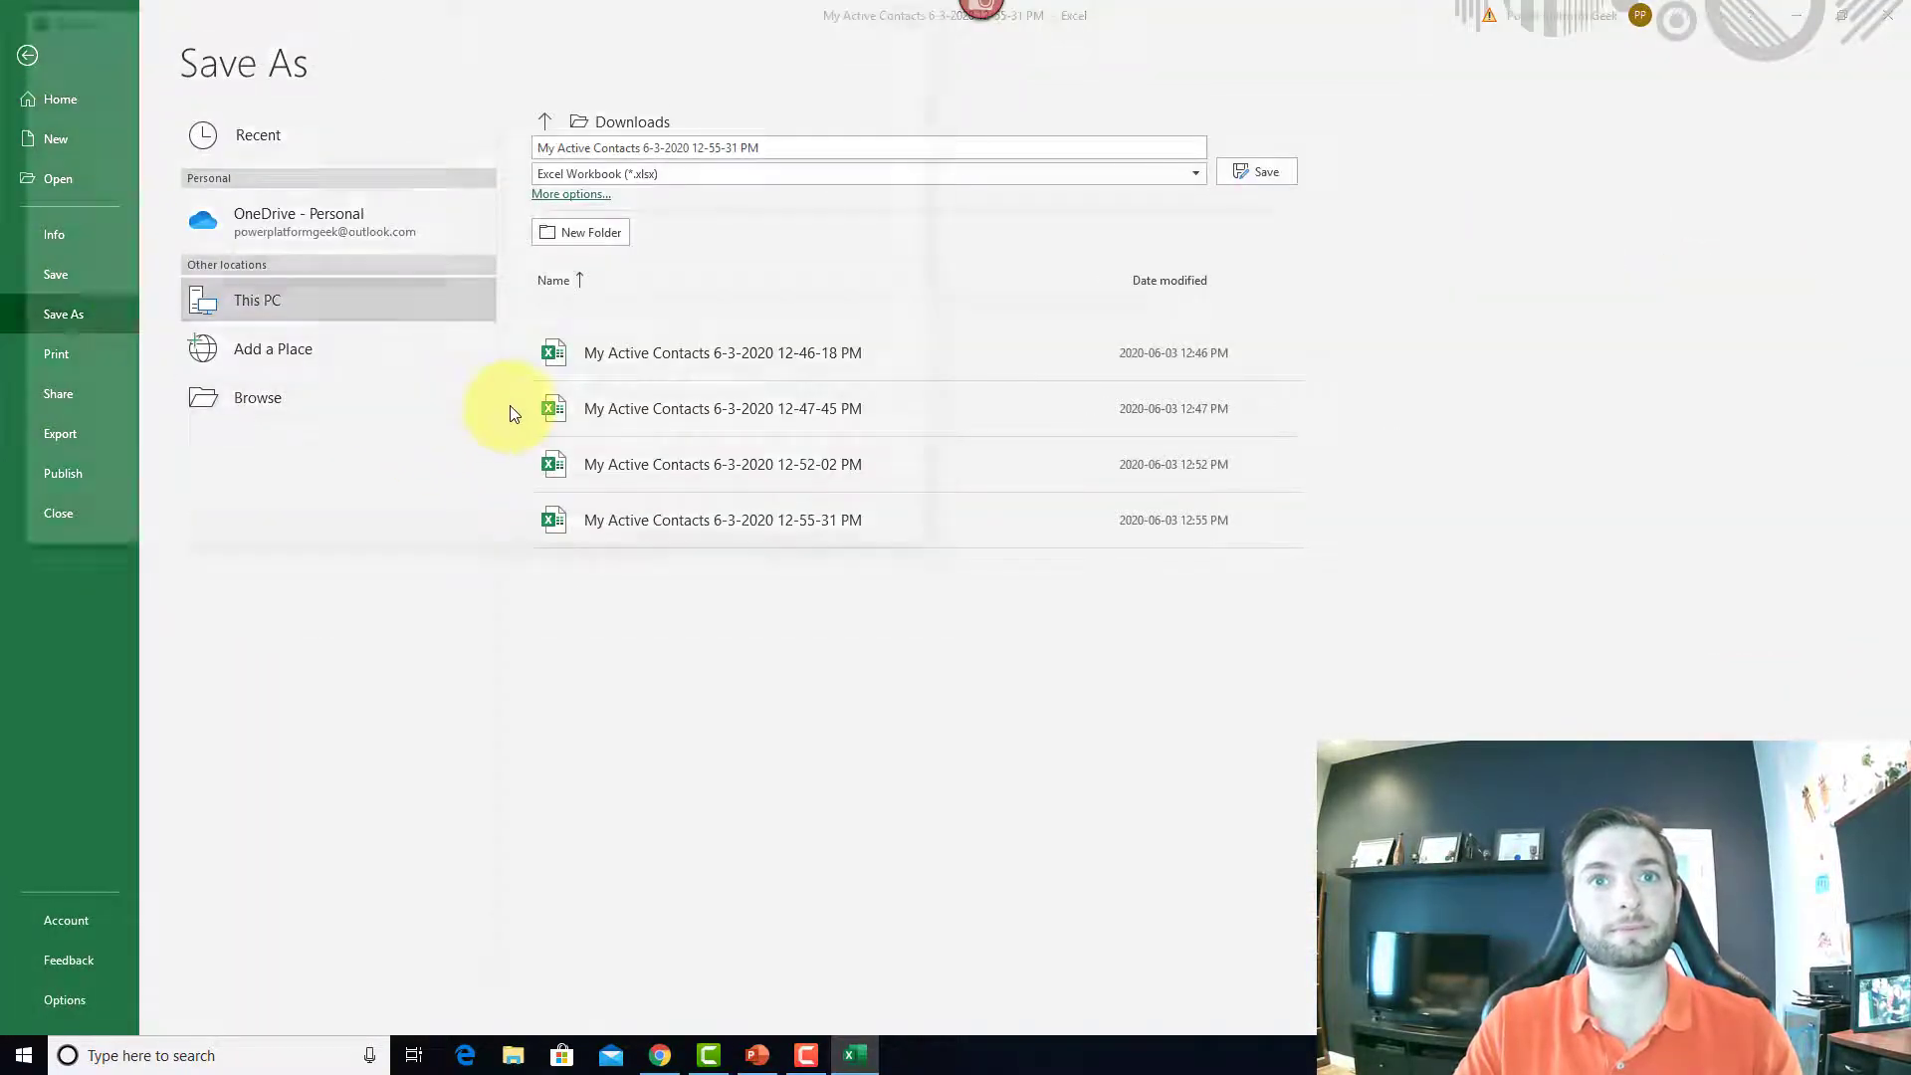
pyautogui.click(496, 410)
pyautogui.click(81, 148)
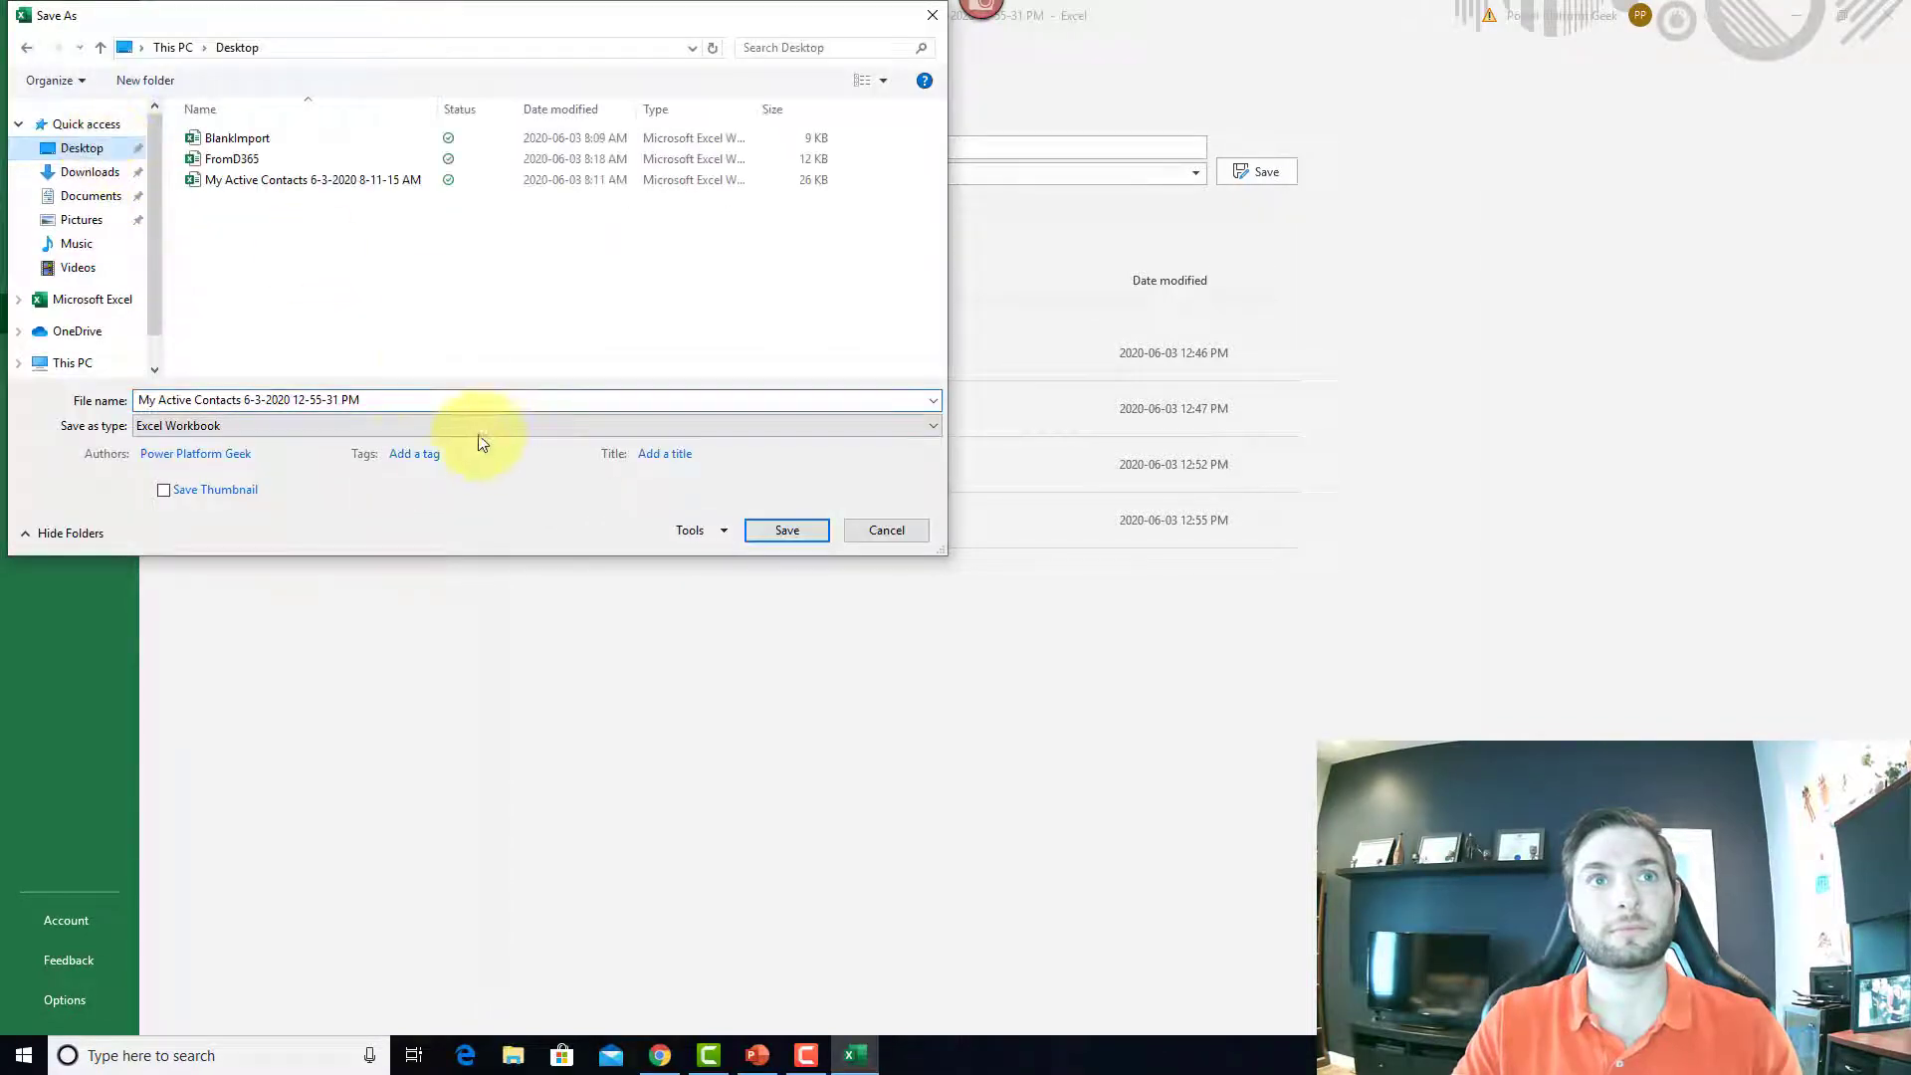
pyautogui.click(426, 395)
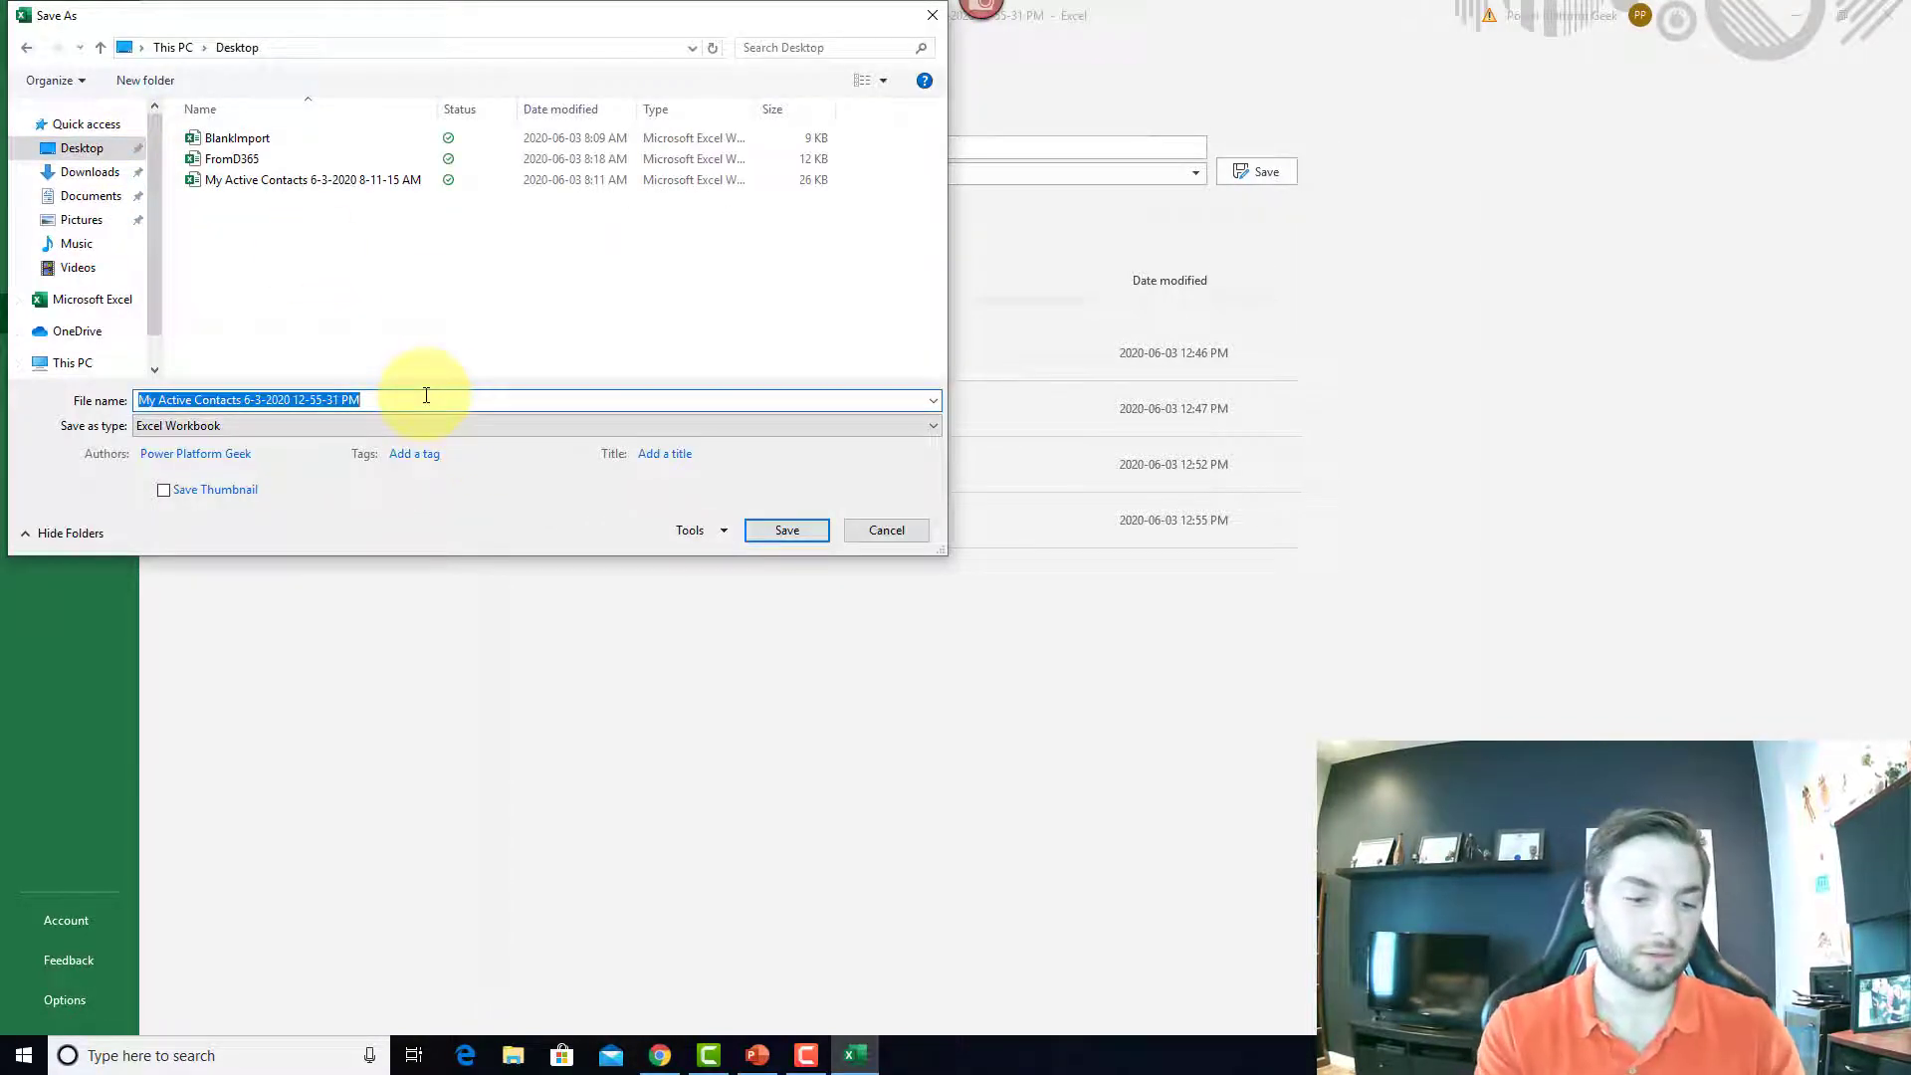
pyautogui.write('NewContacts')
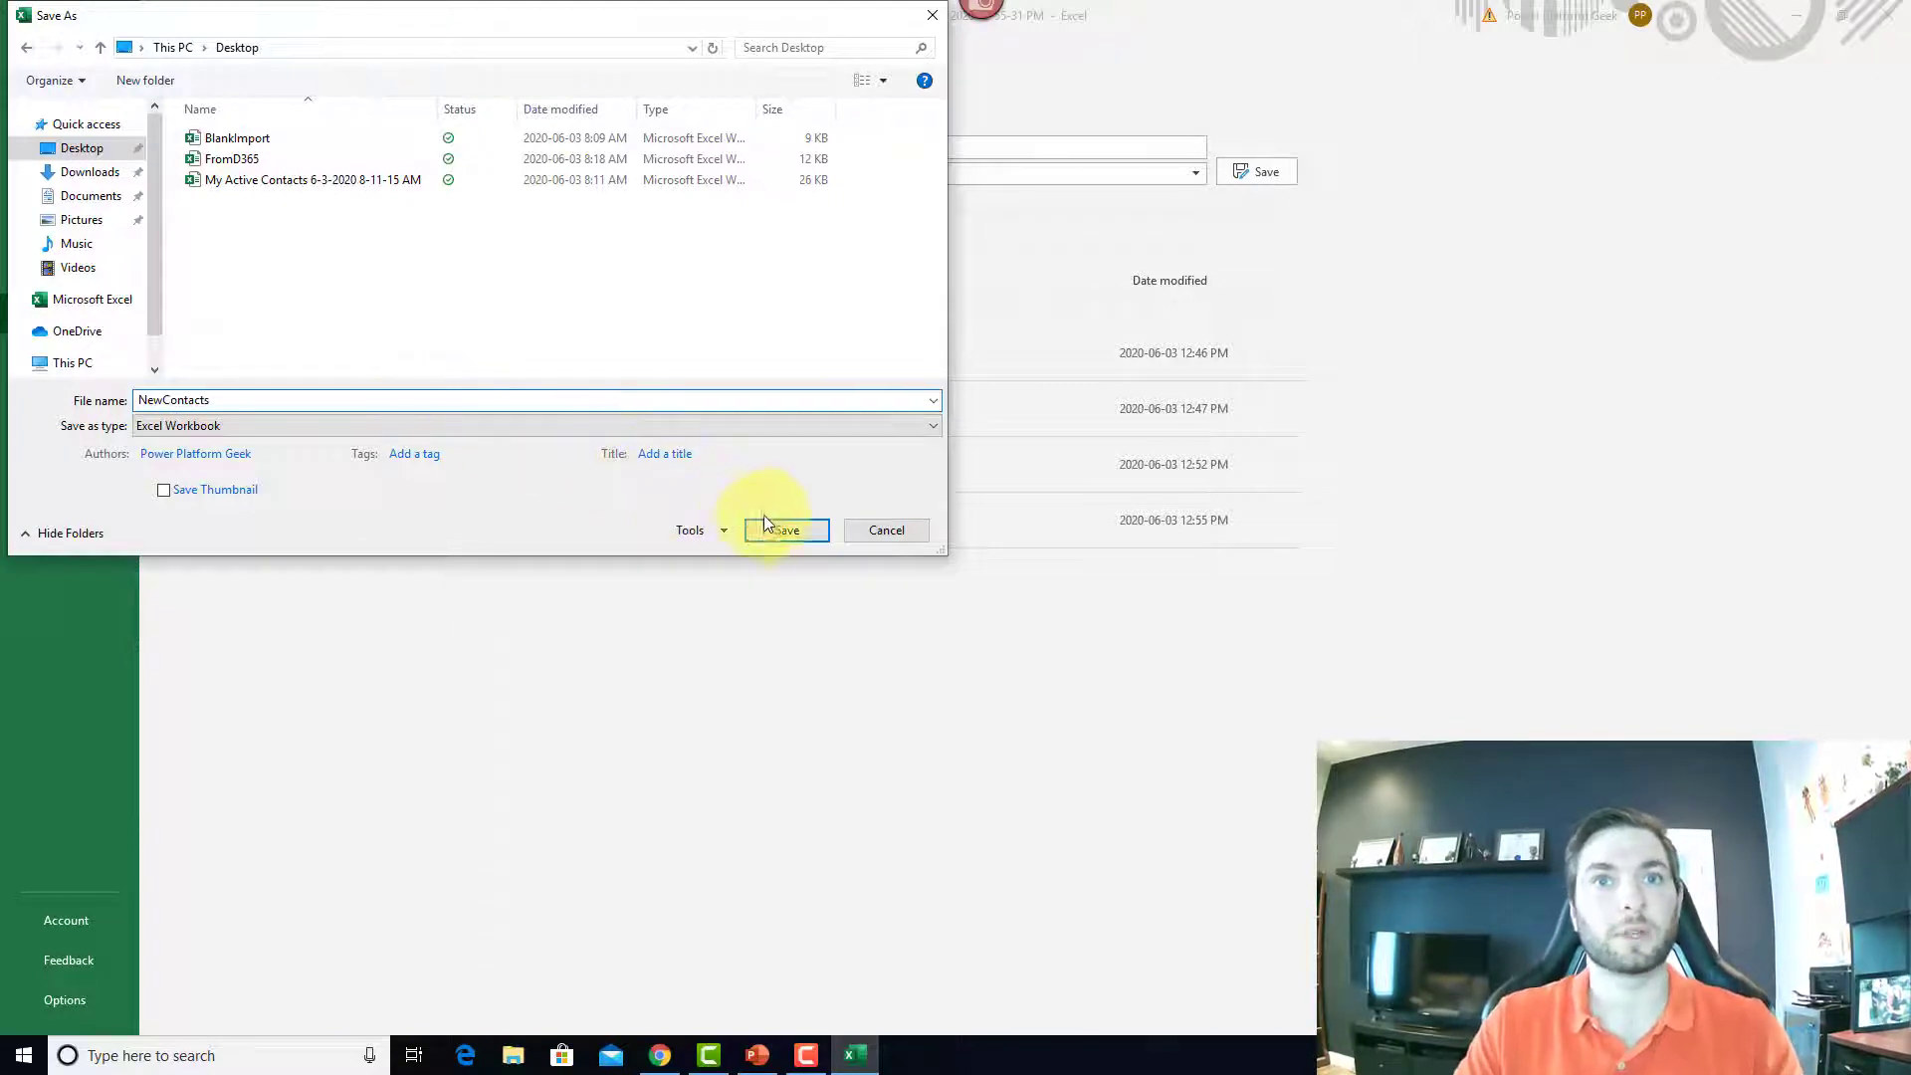
pyautogui.click(787, 530)
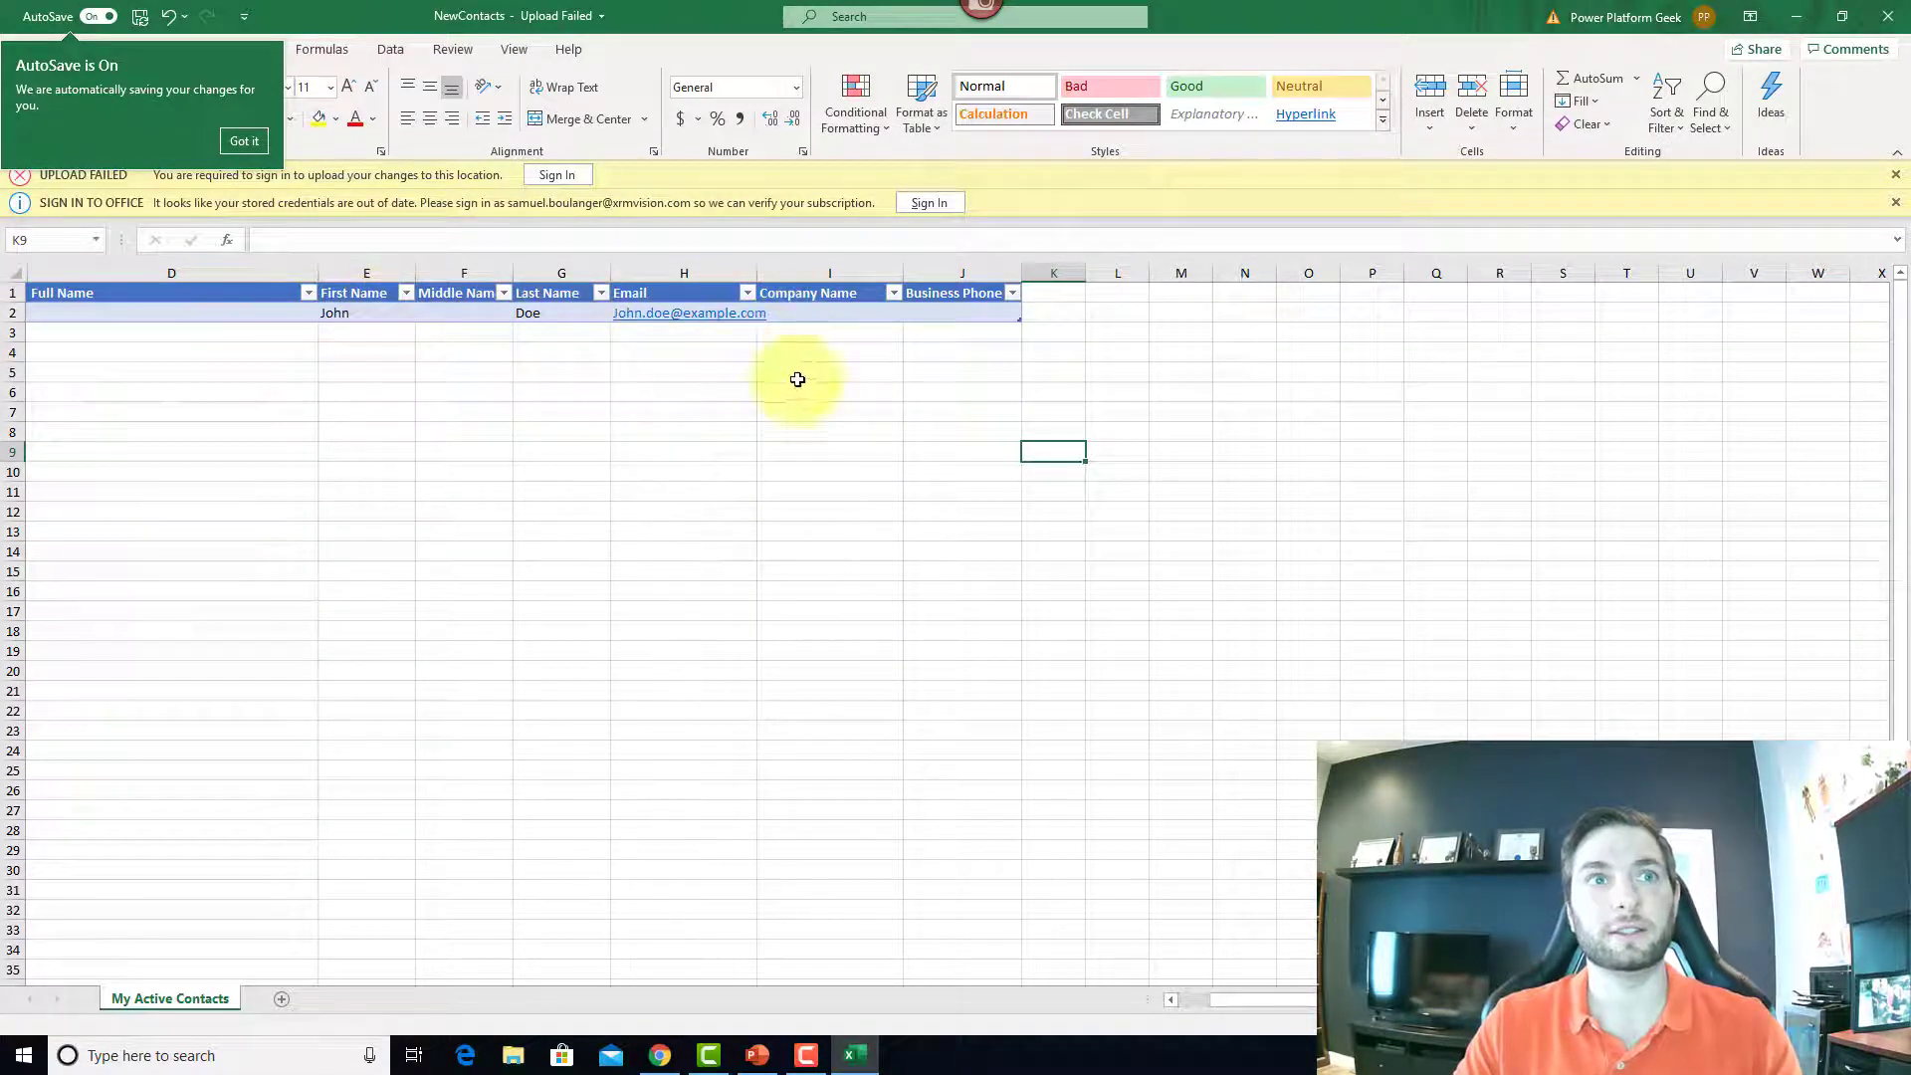
pyautogui.click(1797, 14)
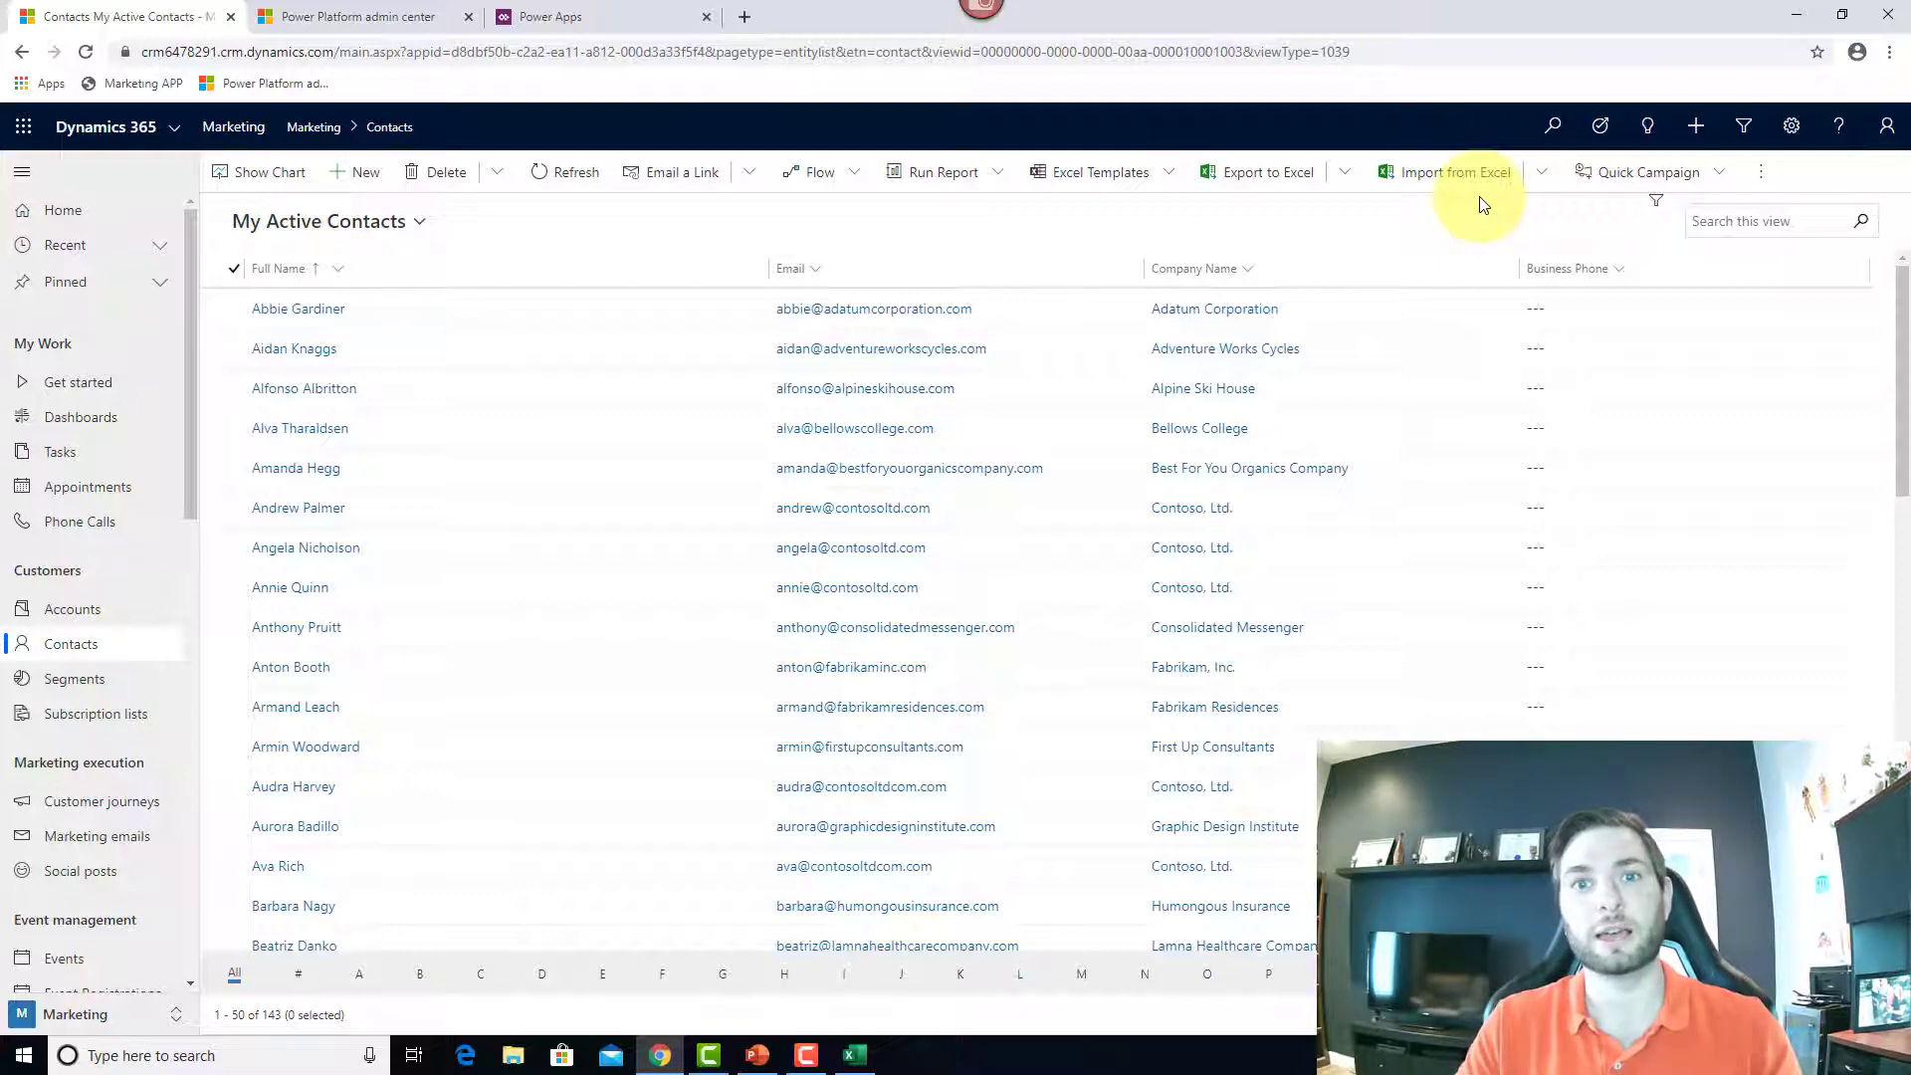
# Step: Open Data Management through Advanced Settings, then close that tab to return to My Active Contacts
pyautogui.click(1797, 142)
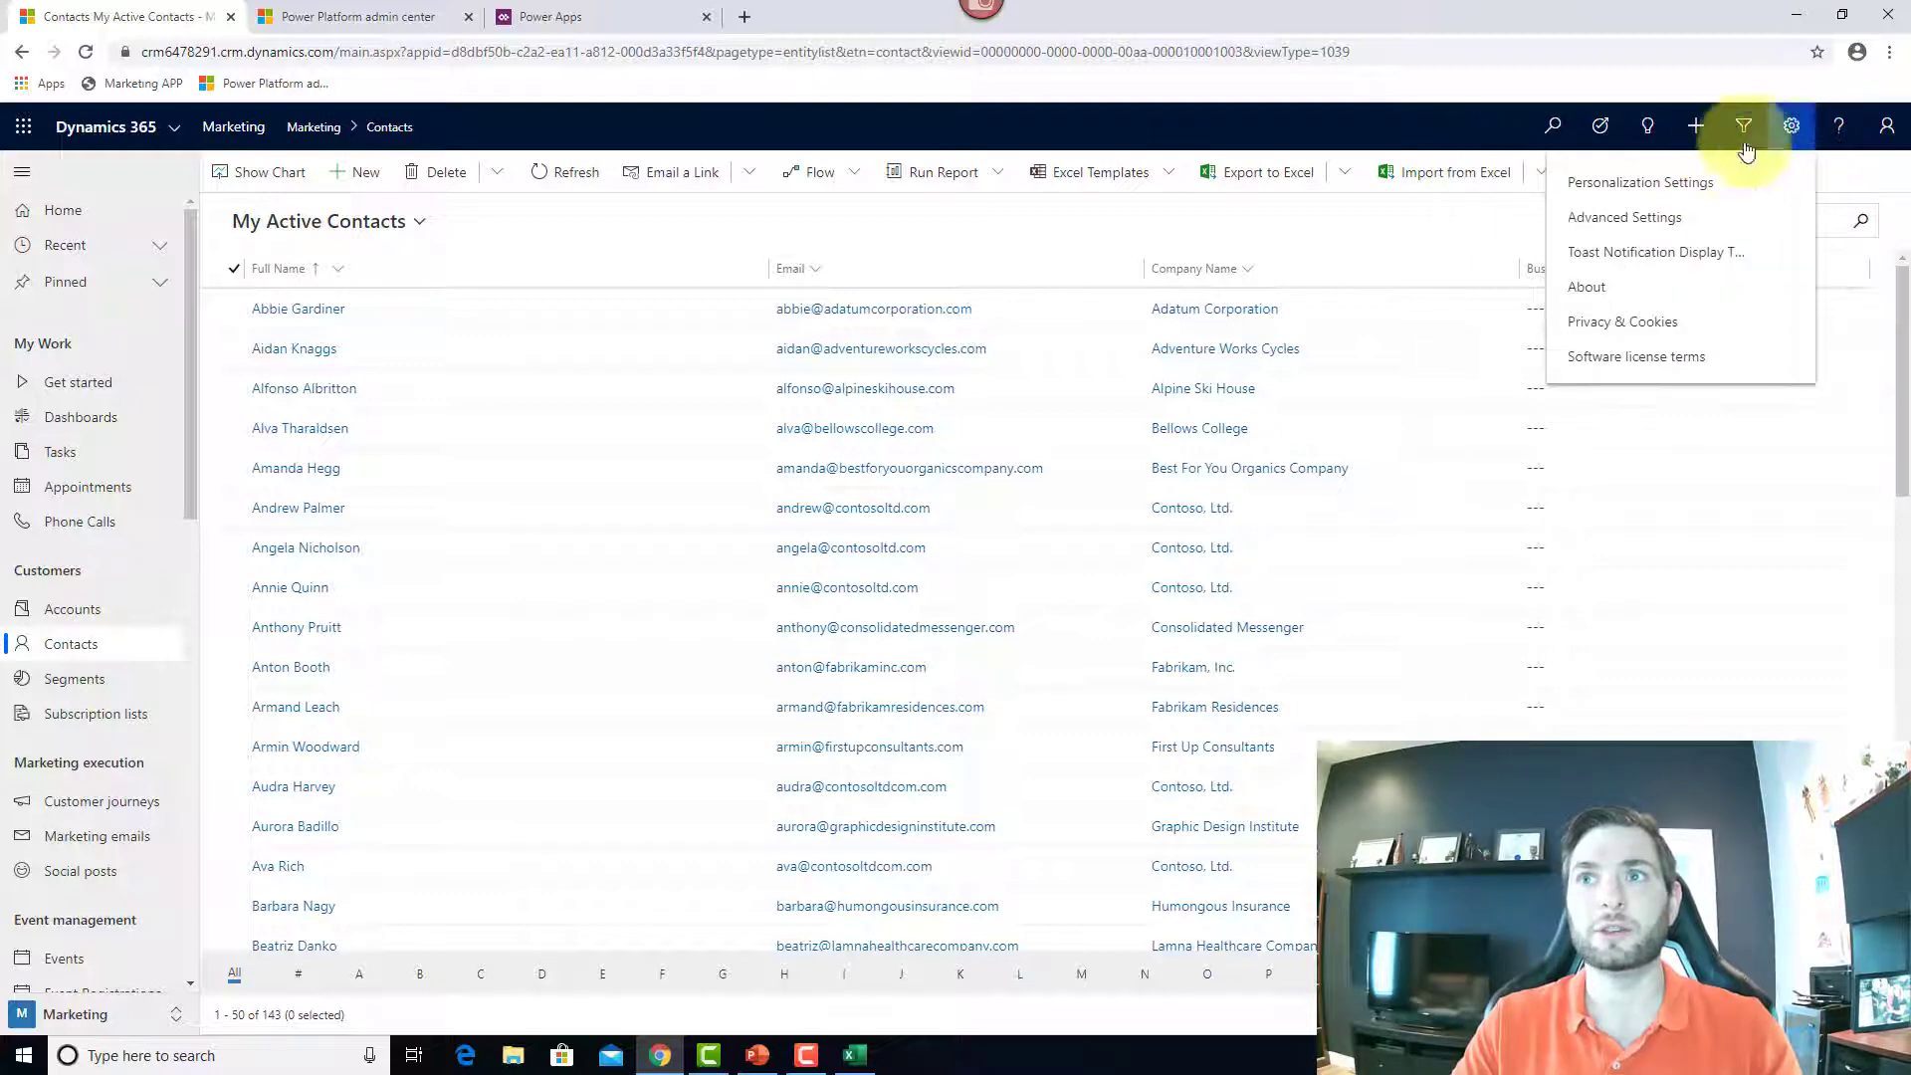
pyautogui.click(1655, 228)
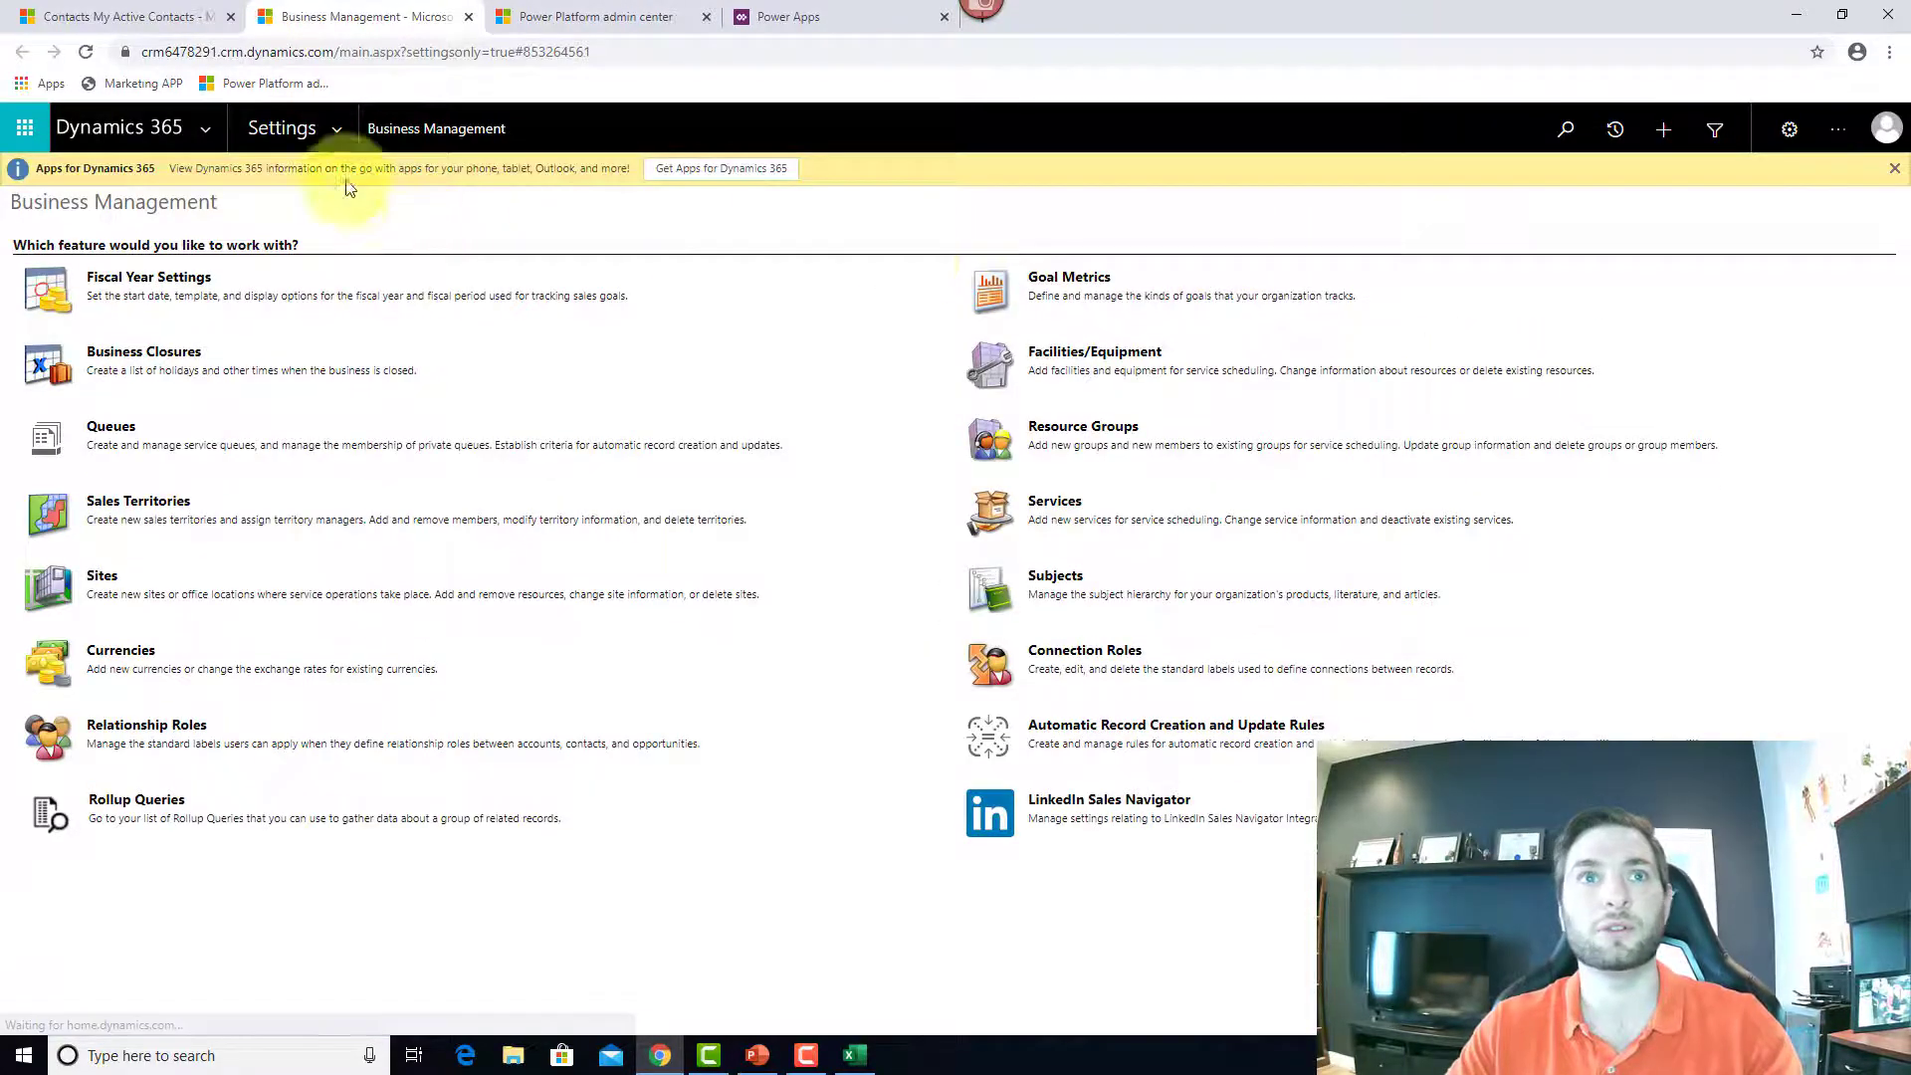
pyautogui.click(337, 139)
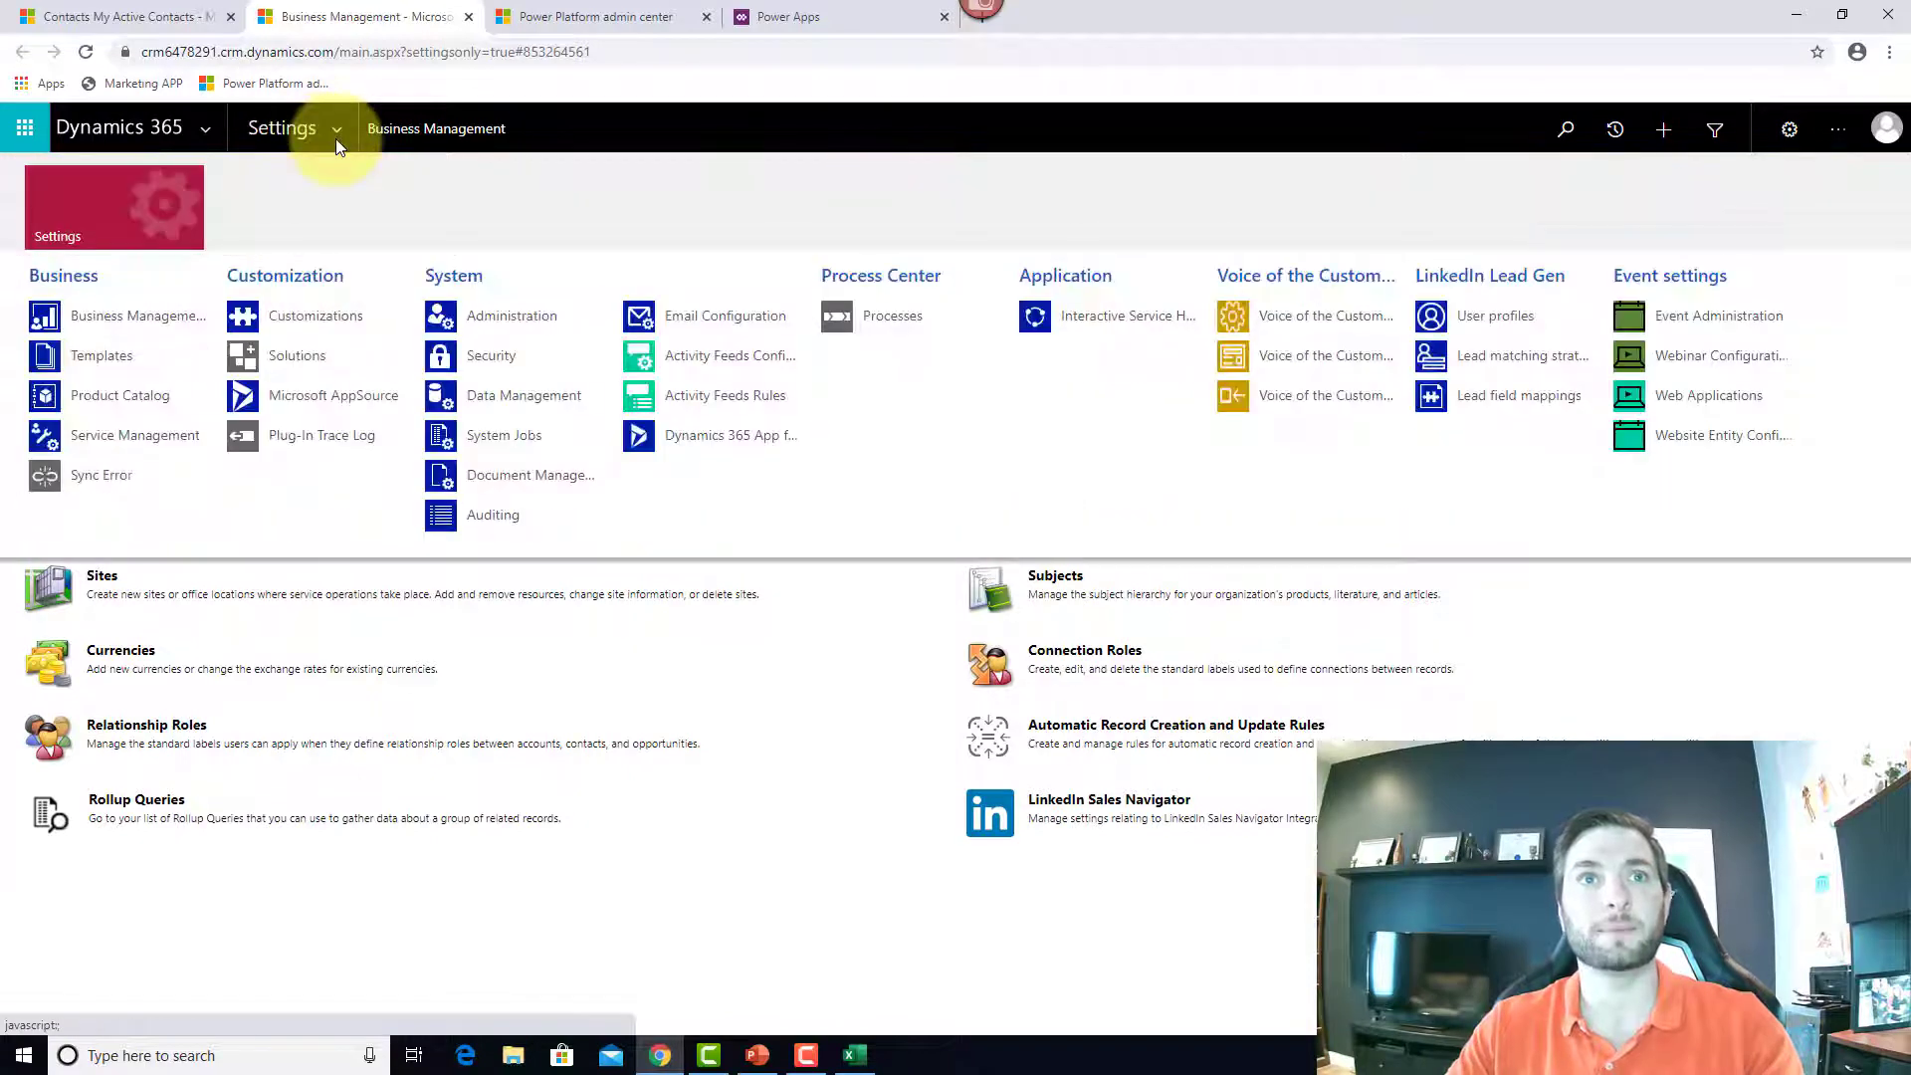
pyautogui.click(510, 397)
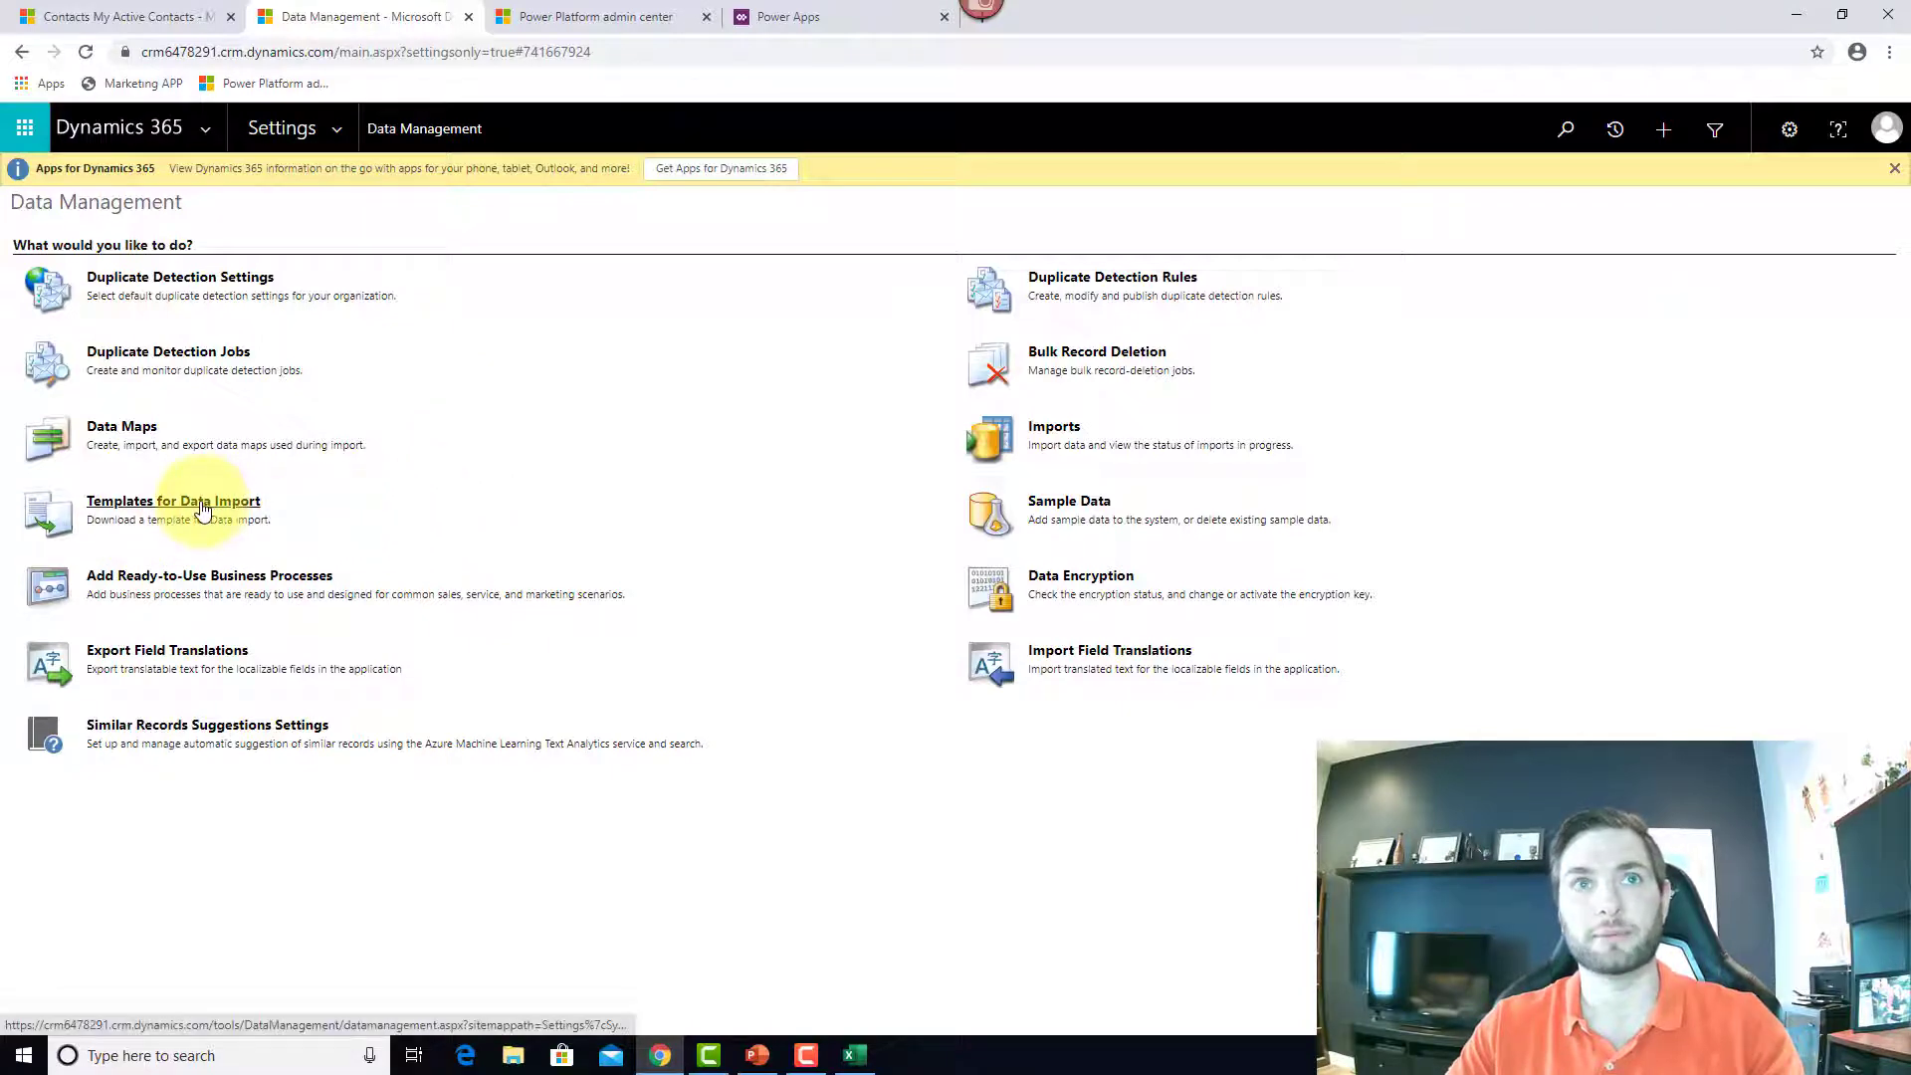
pyautogui.click(467, 19)
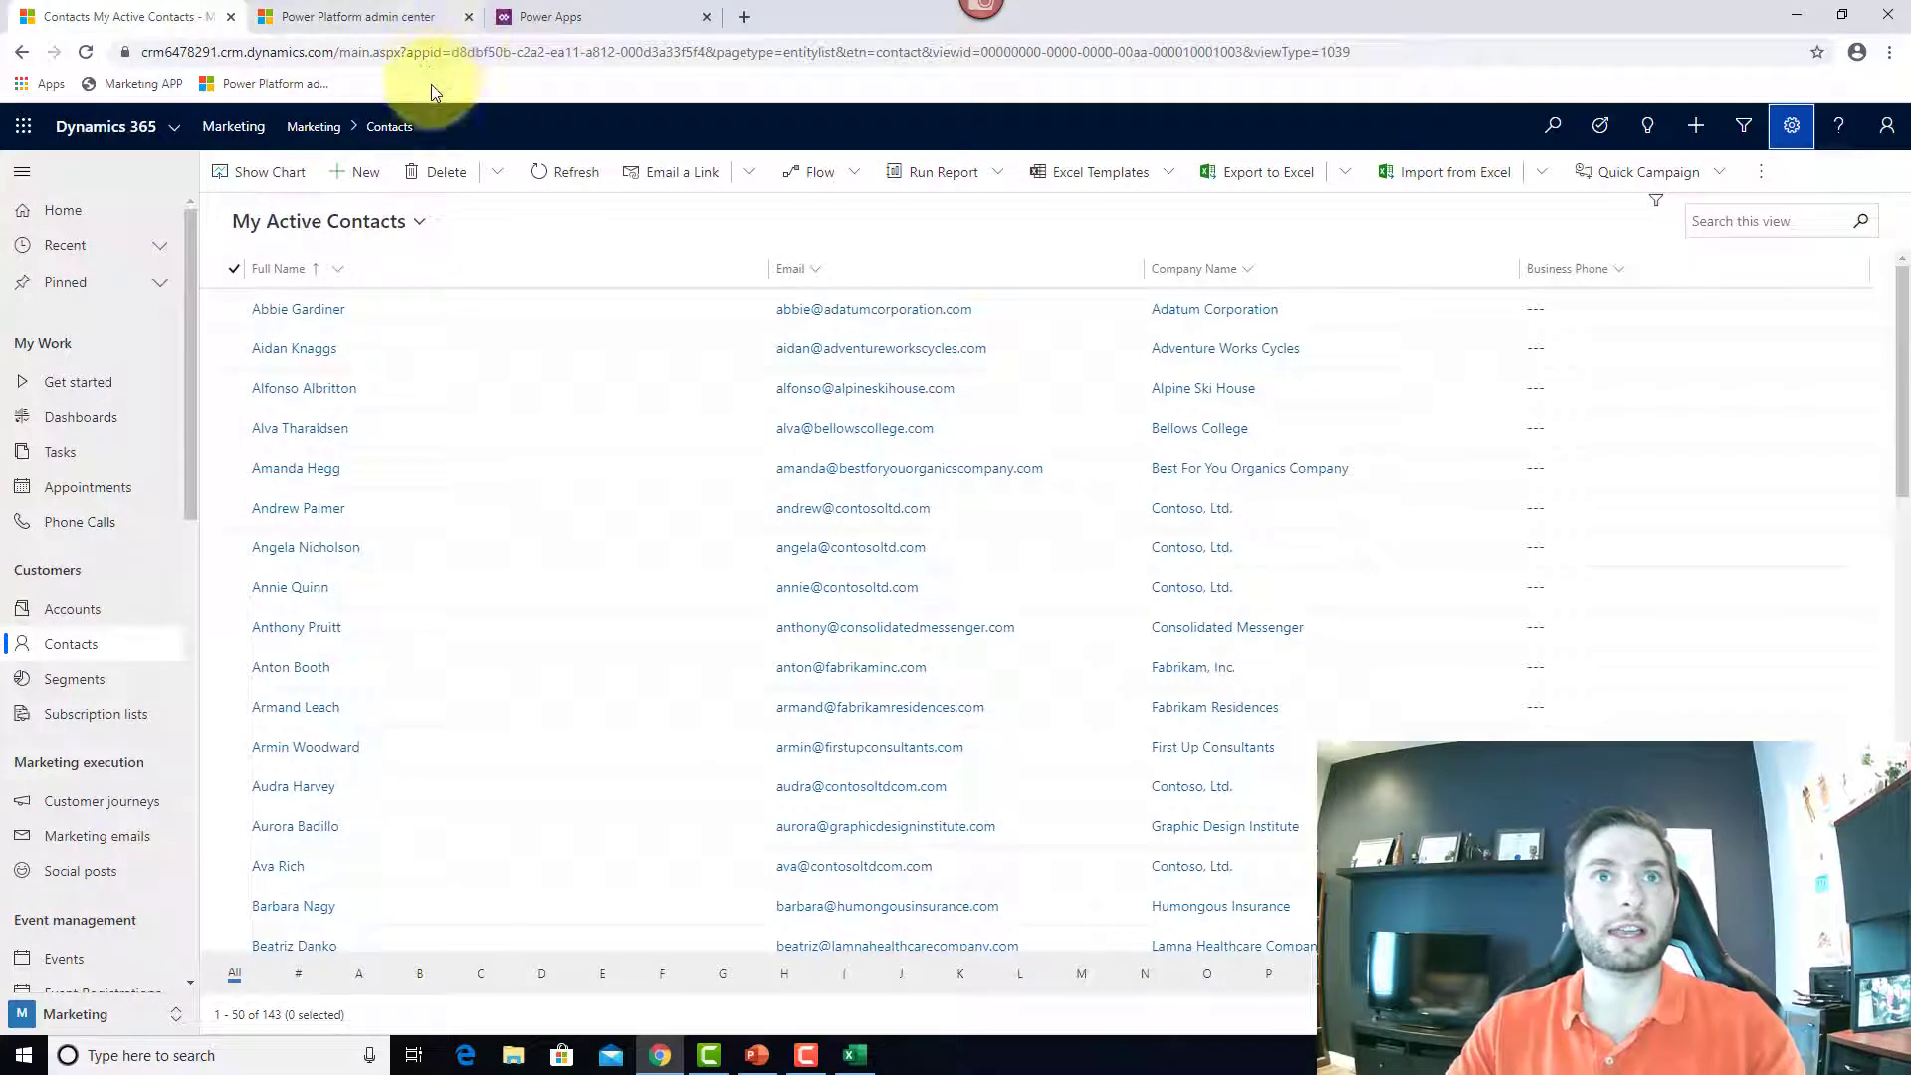
# Step: Open the CRM647829 environment's settings and go to Templates > Data import templates
pyautogui.click(373, 20)
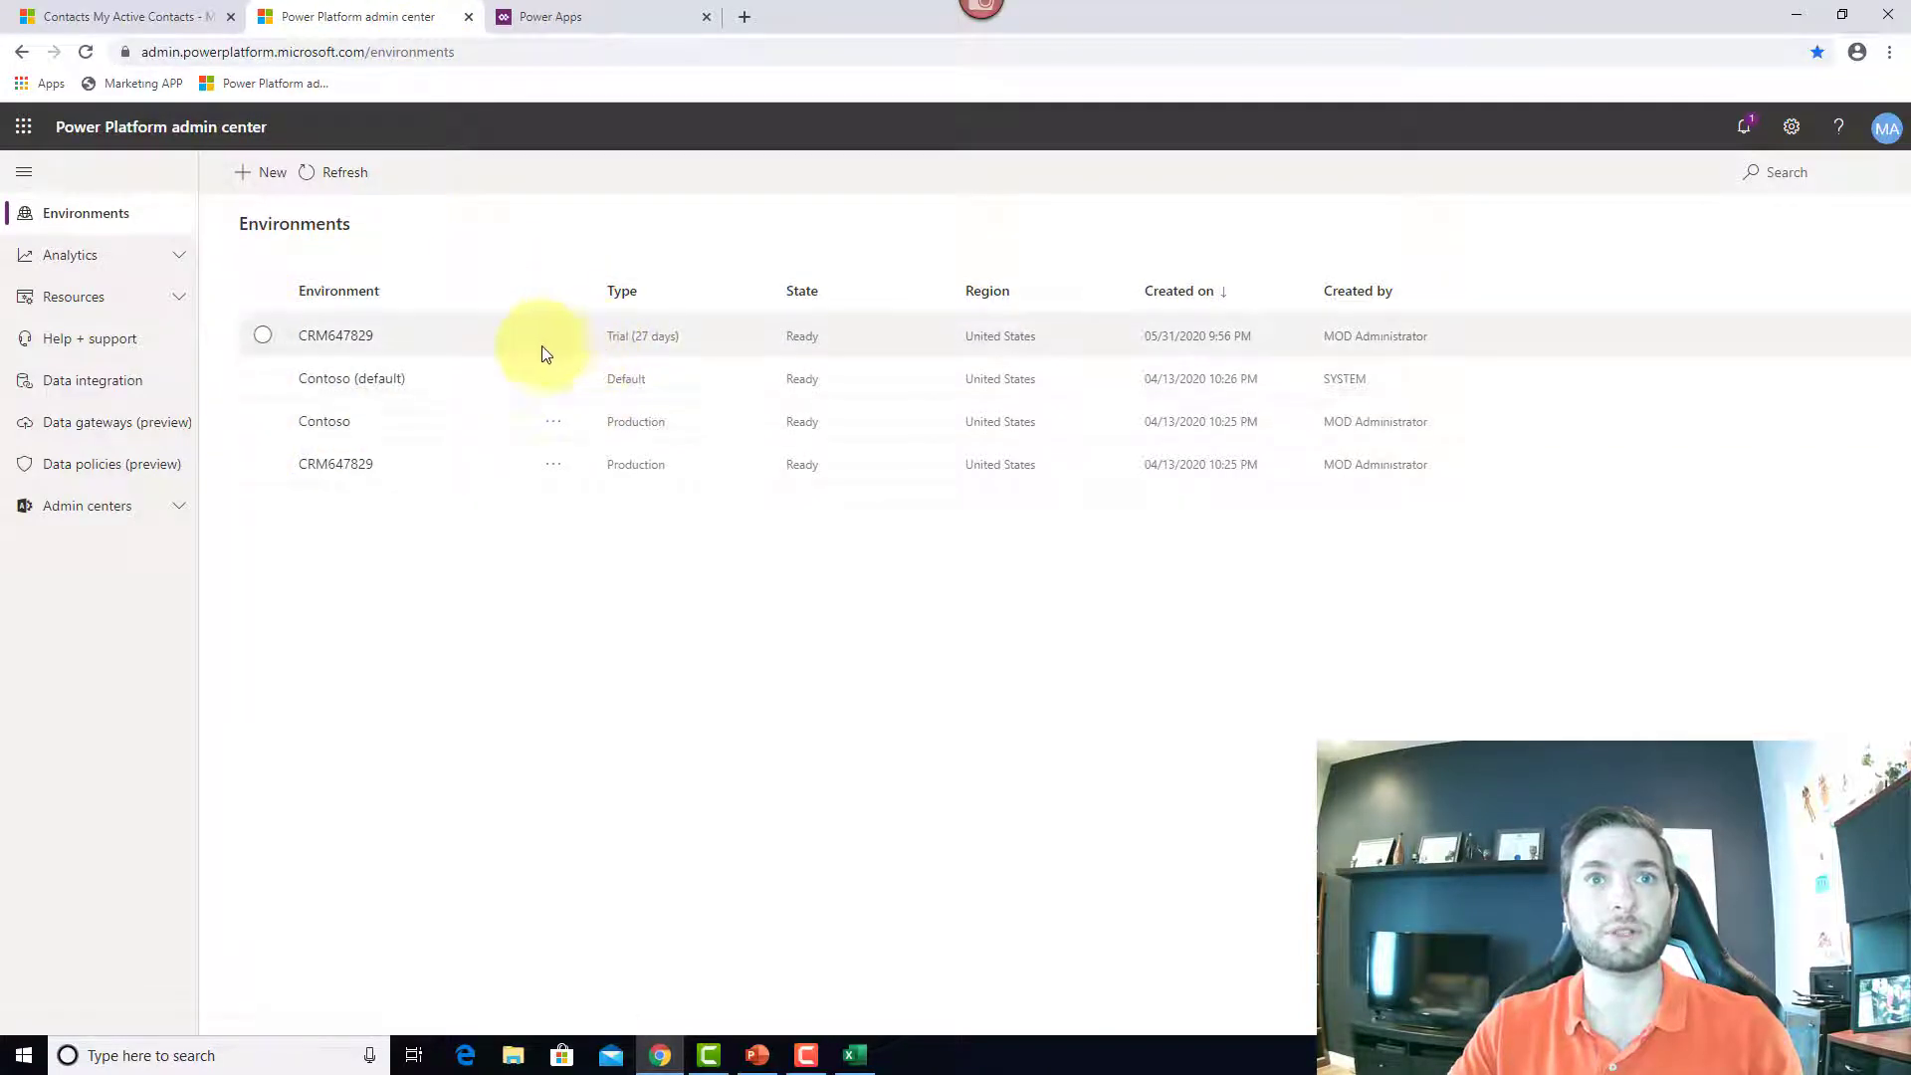
pyautogui.click(260, 348)
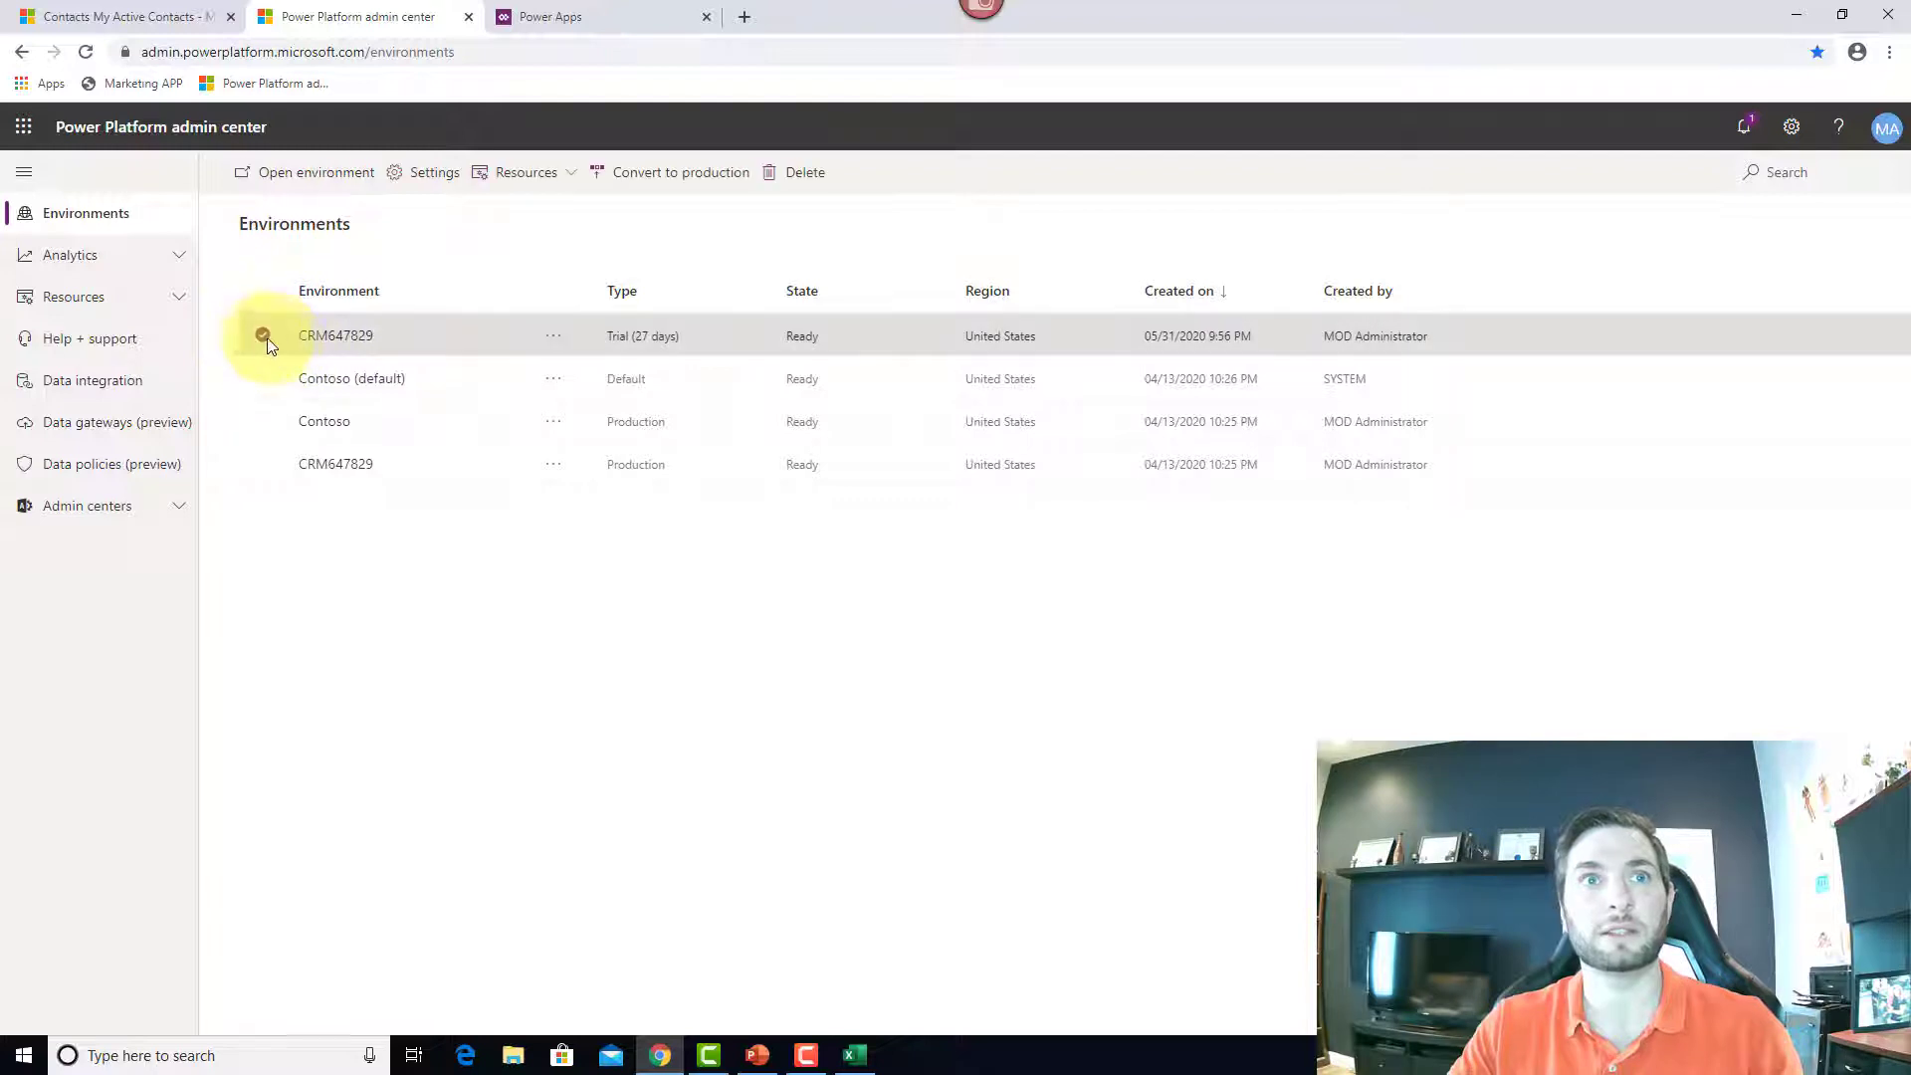
pyautogui.click(552, 339)
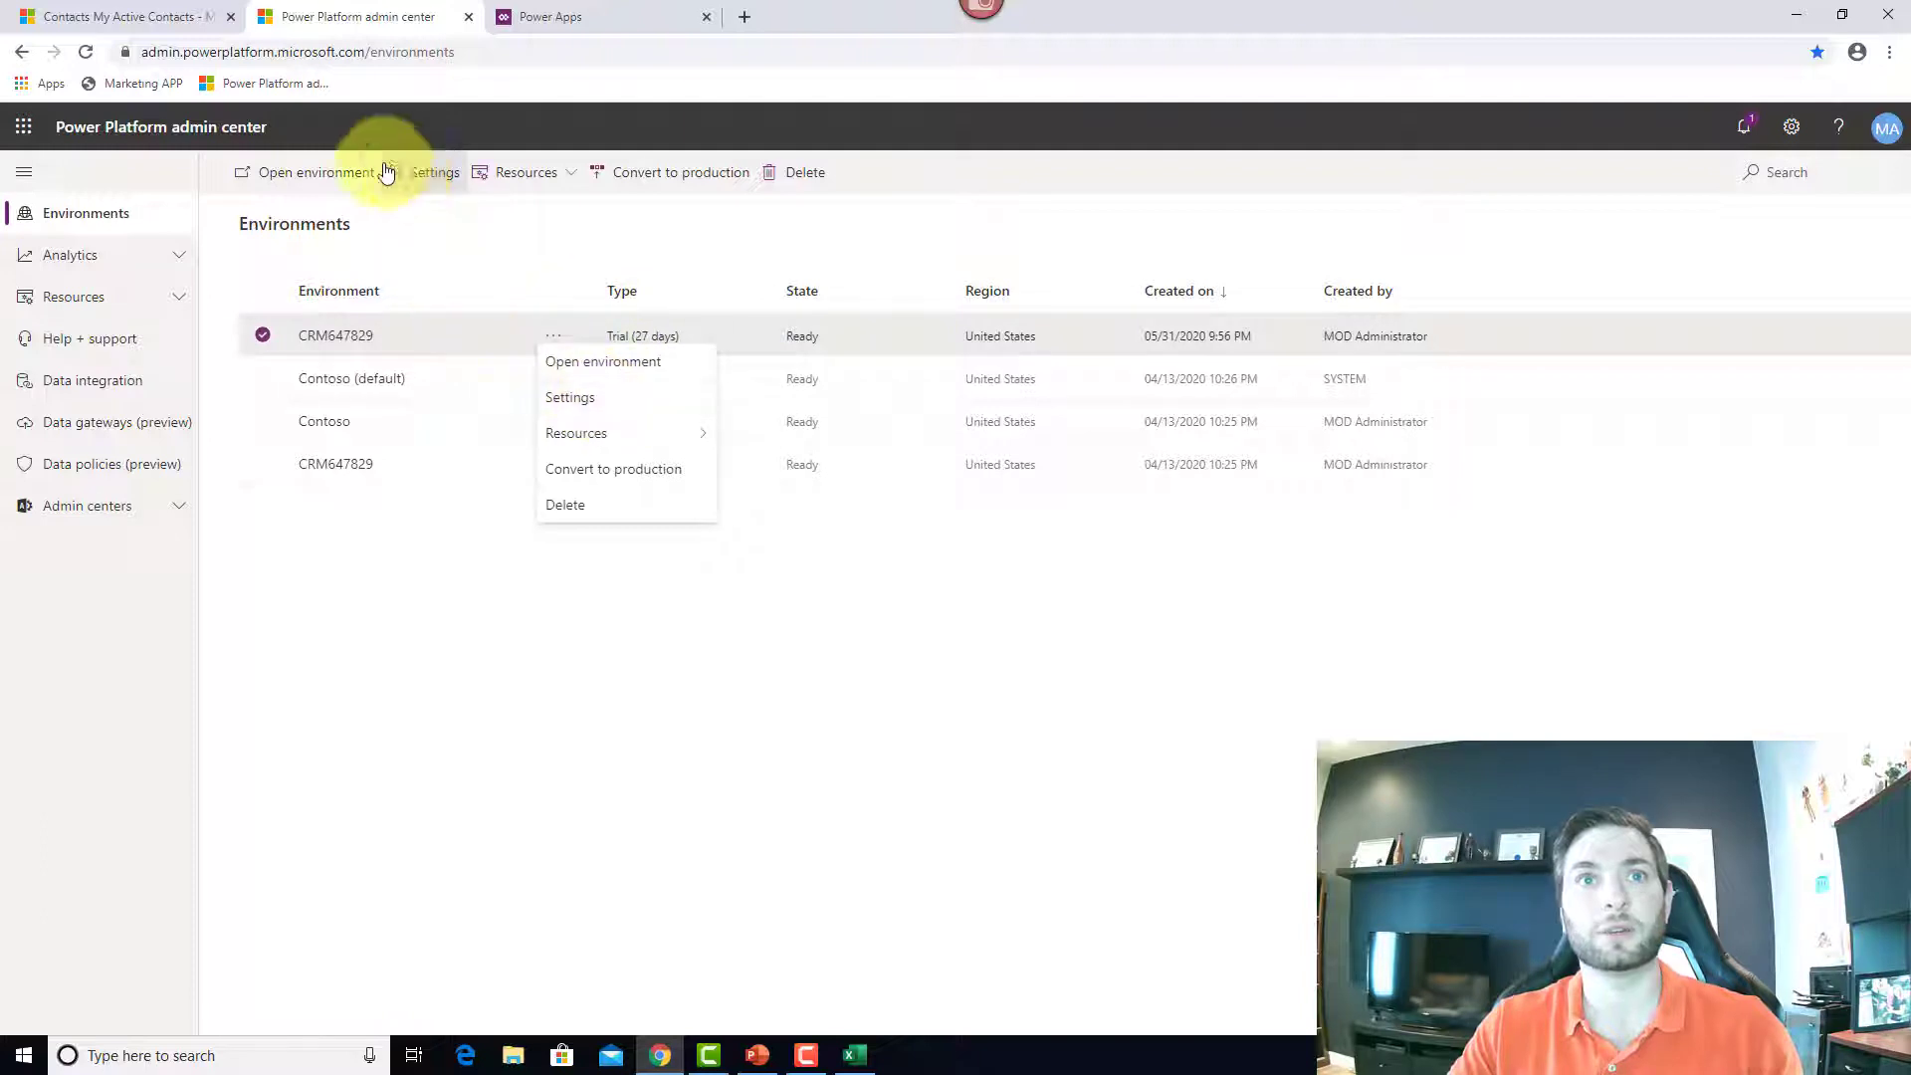
pyautogui.click(608, 400)
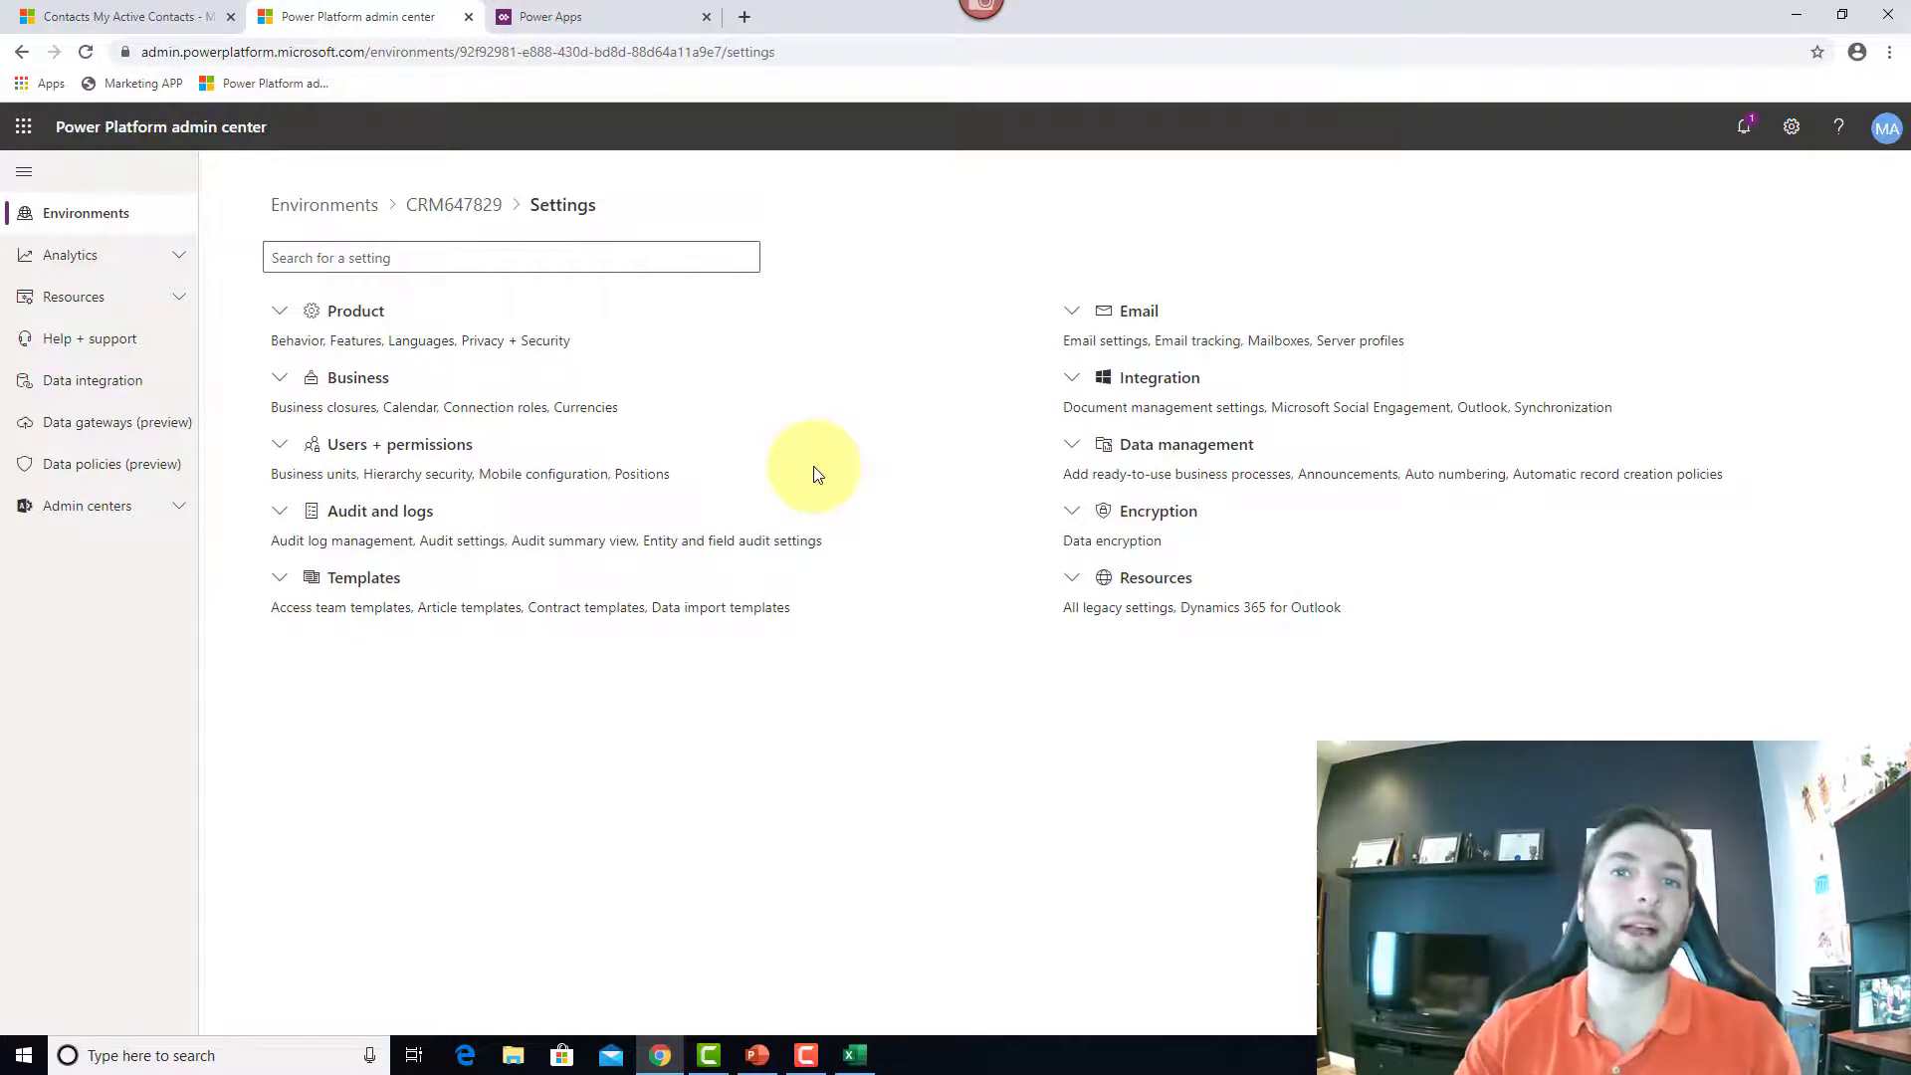
pyautogui.click(284, 585)
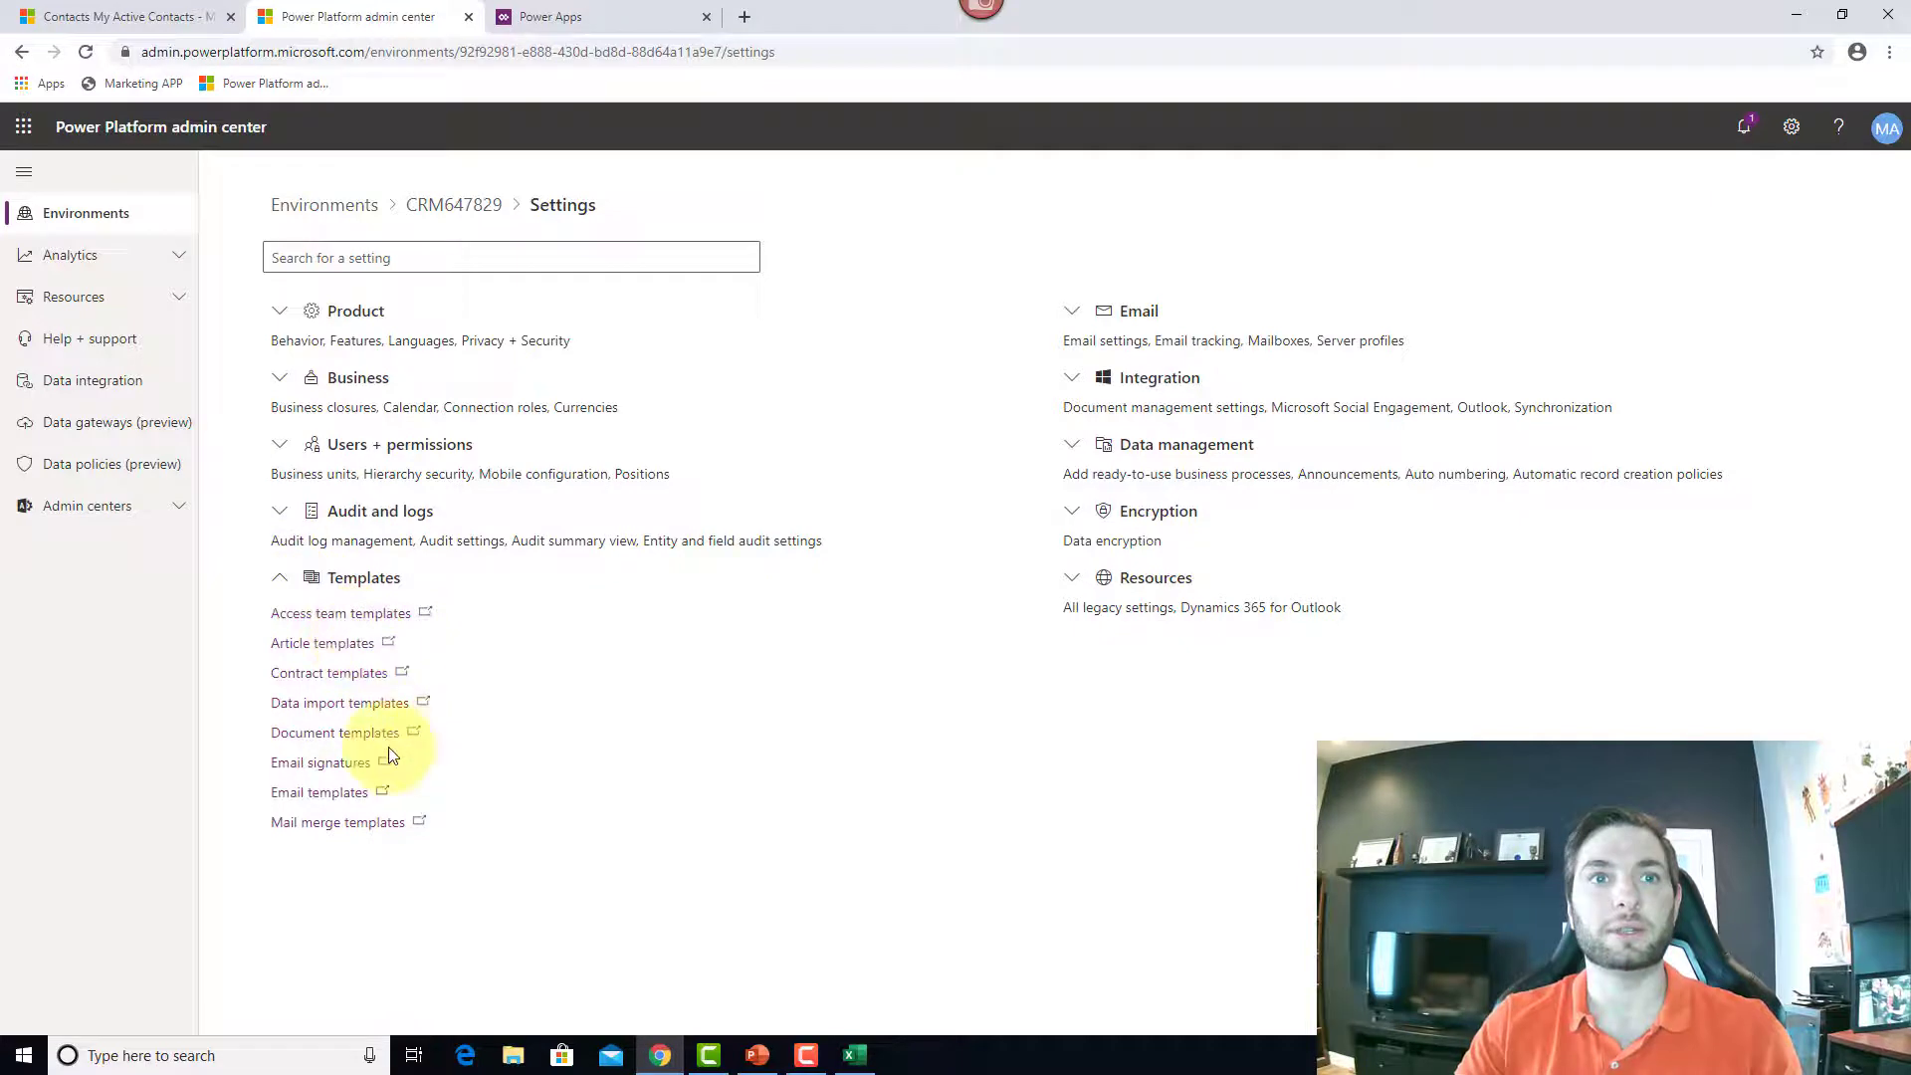
pyautogui.click(316, 709)
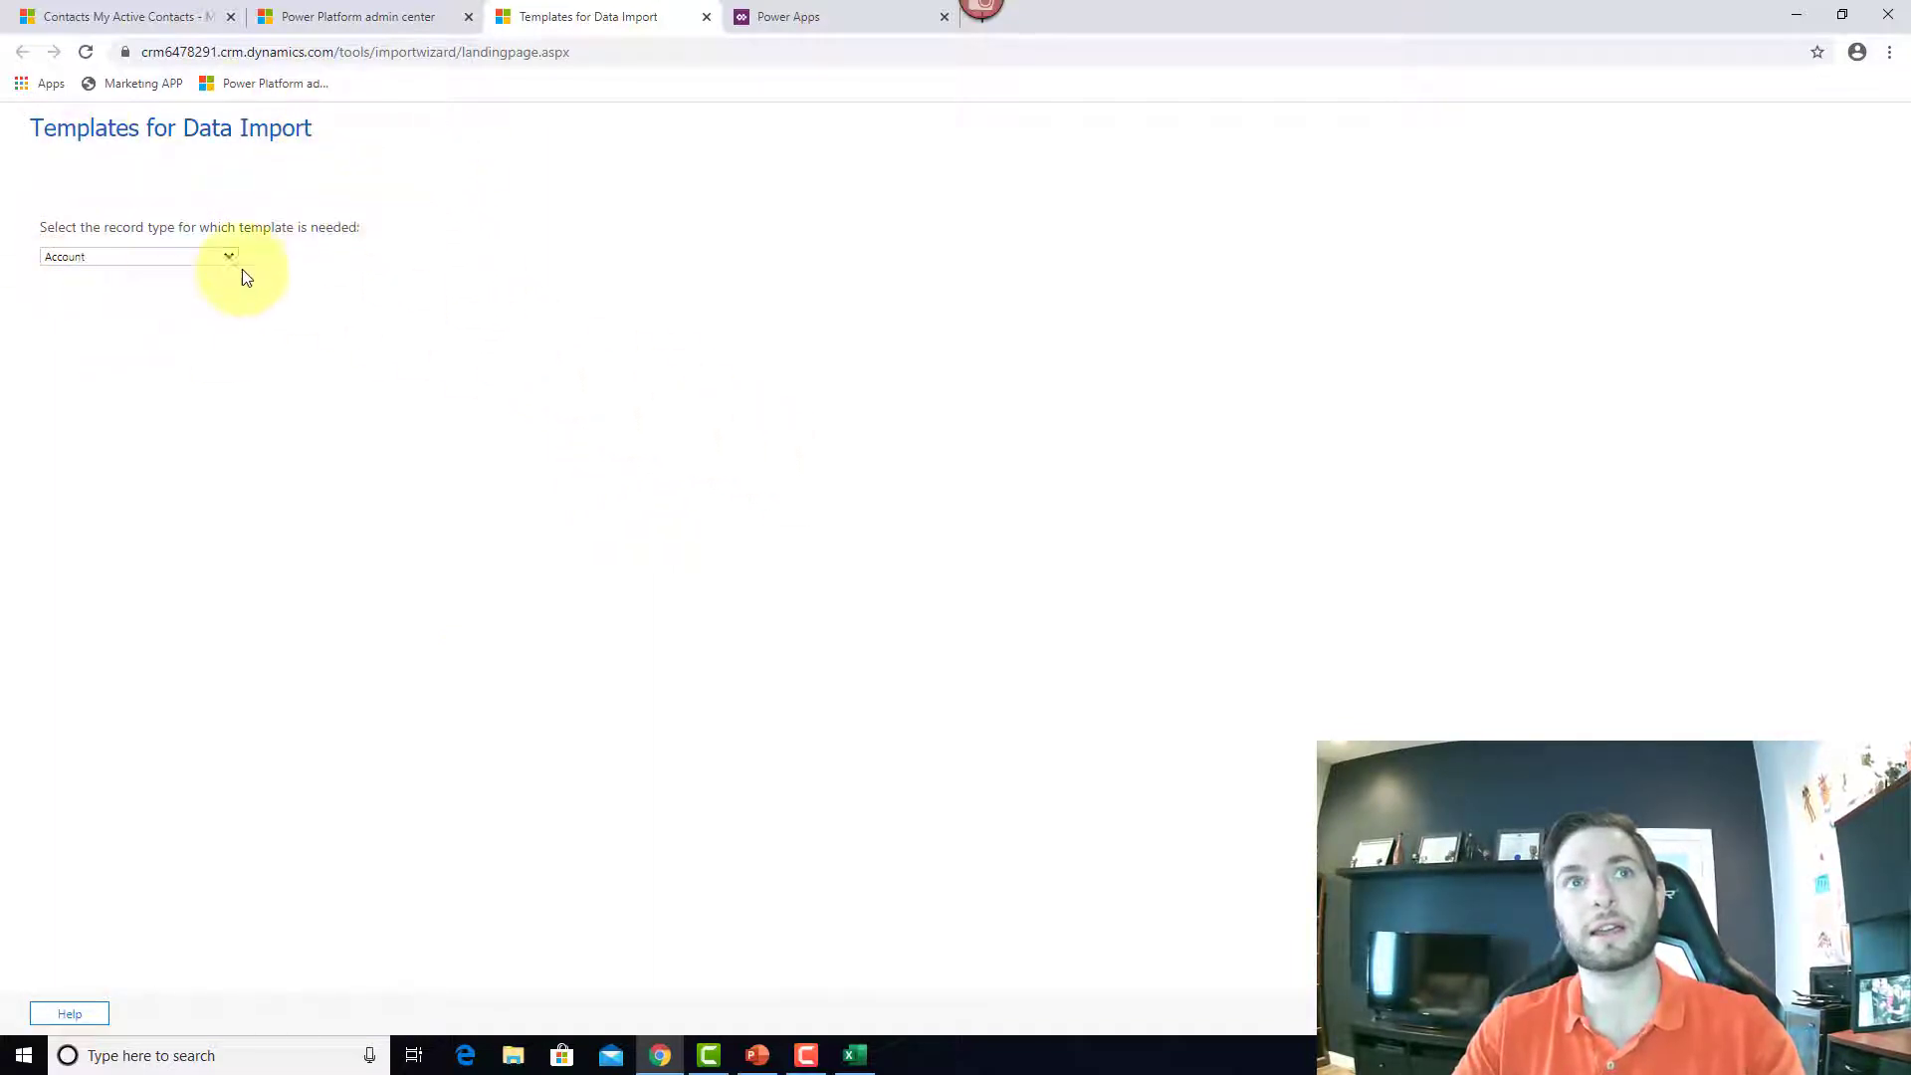
# Step: Choose Contact as the record type and download its import template as Contact.xlsx
pyautogui.click(182, 258)
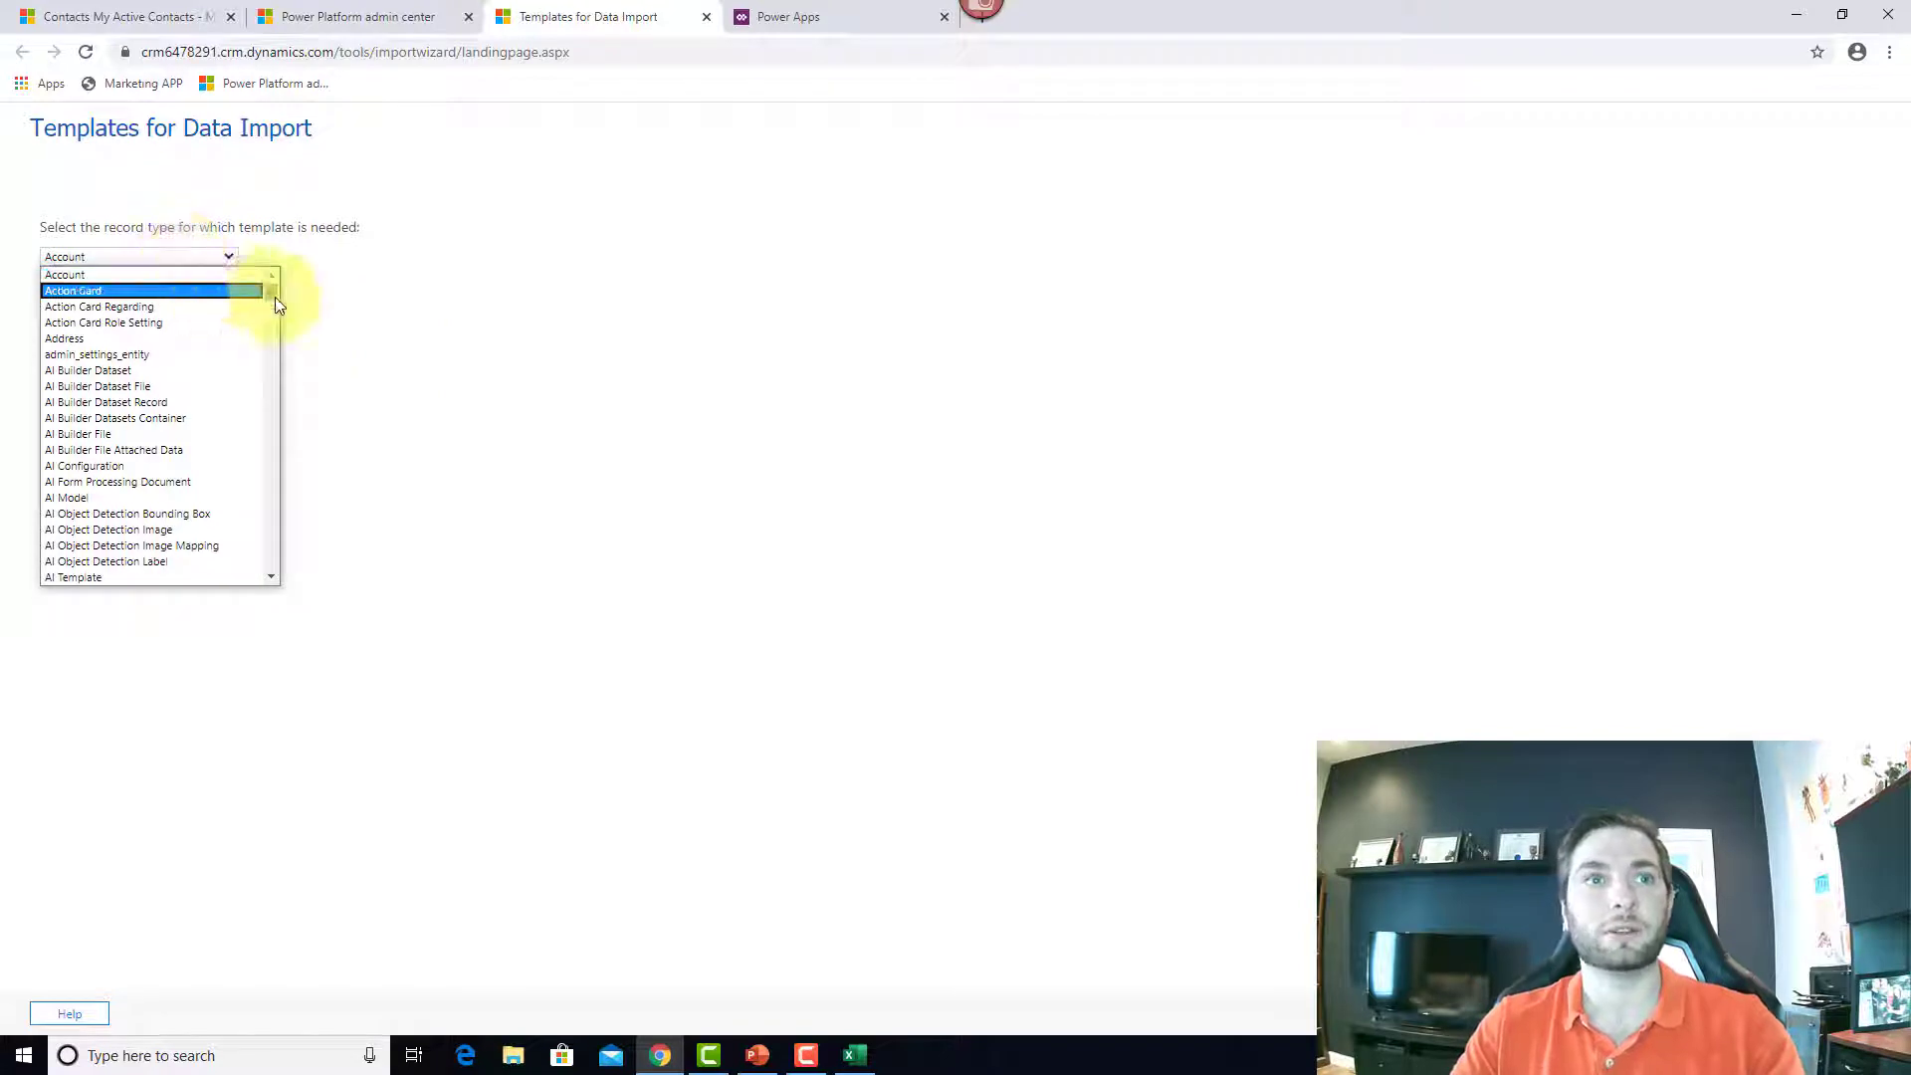
pyautogui.write('contact')
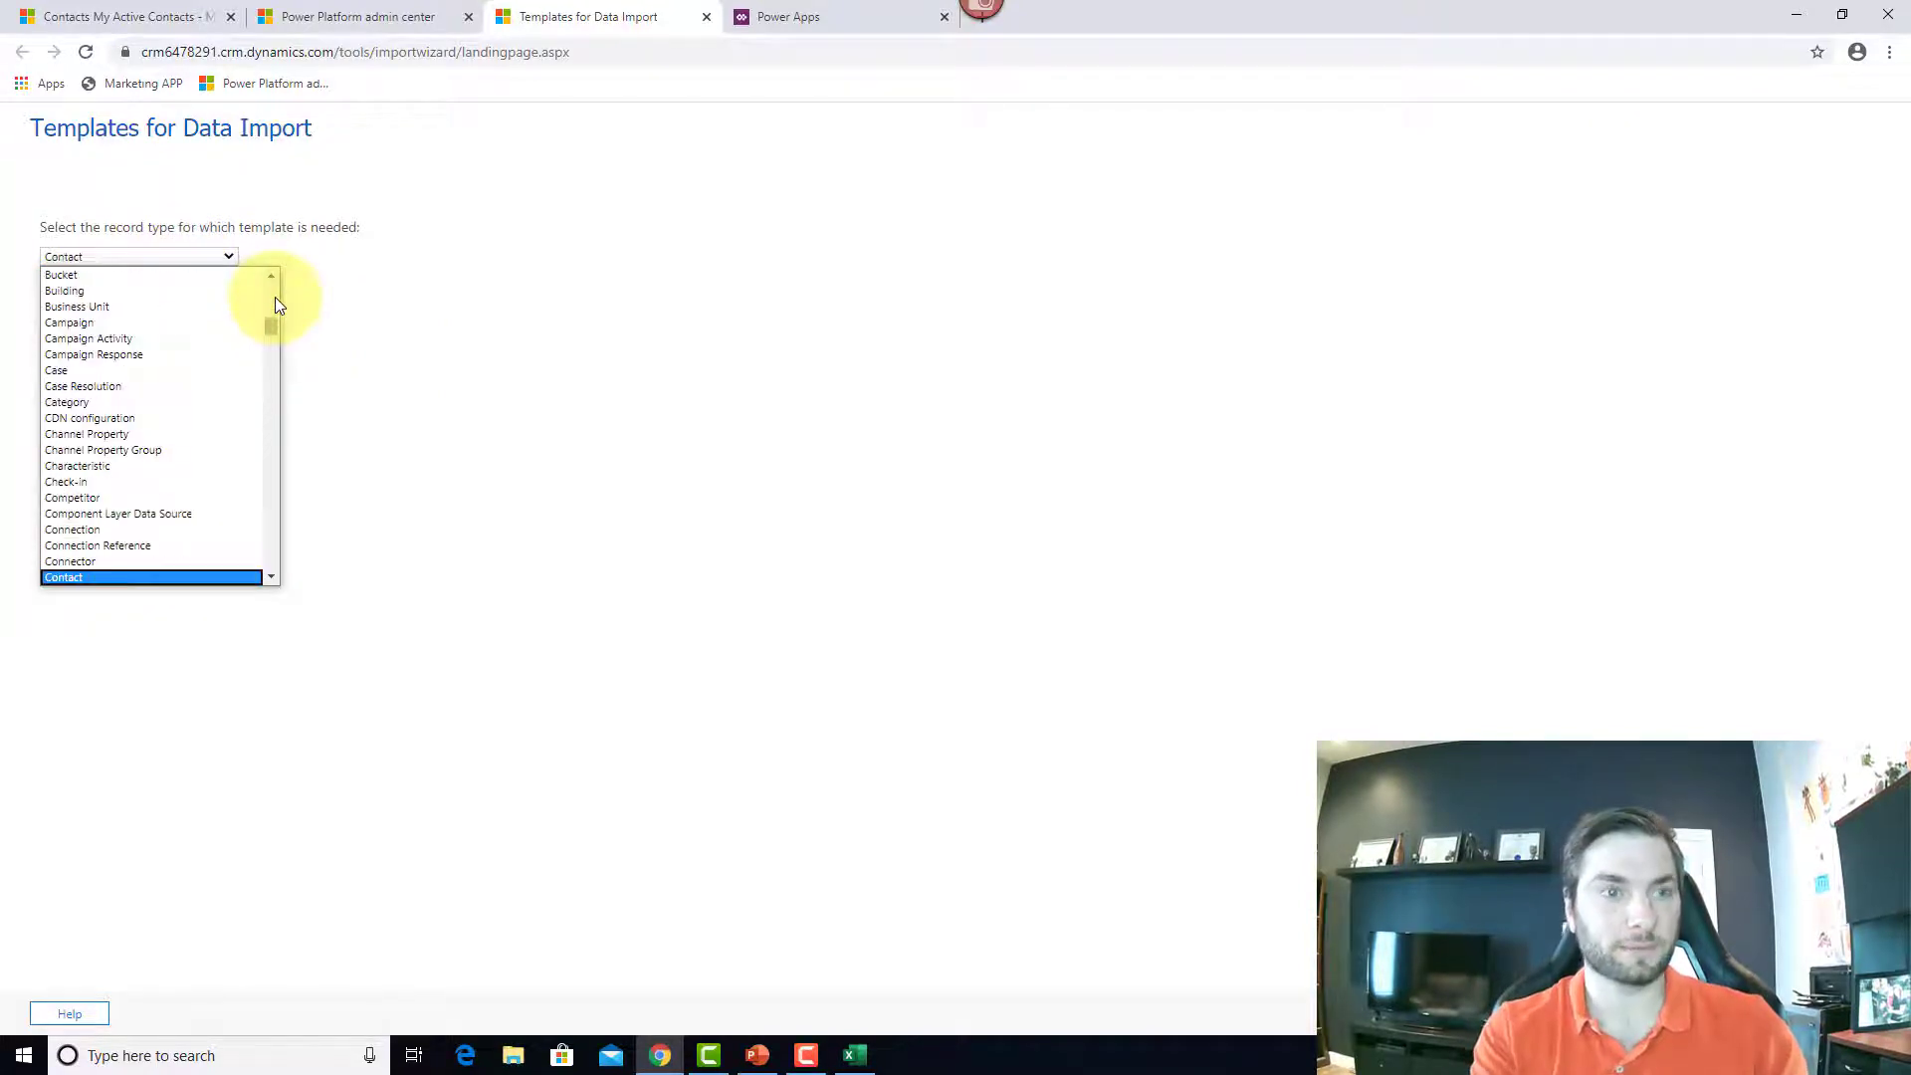
pyautogui.press('Return')
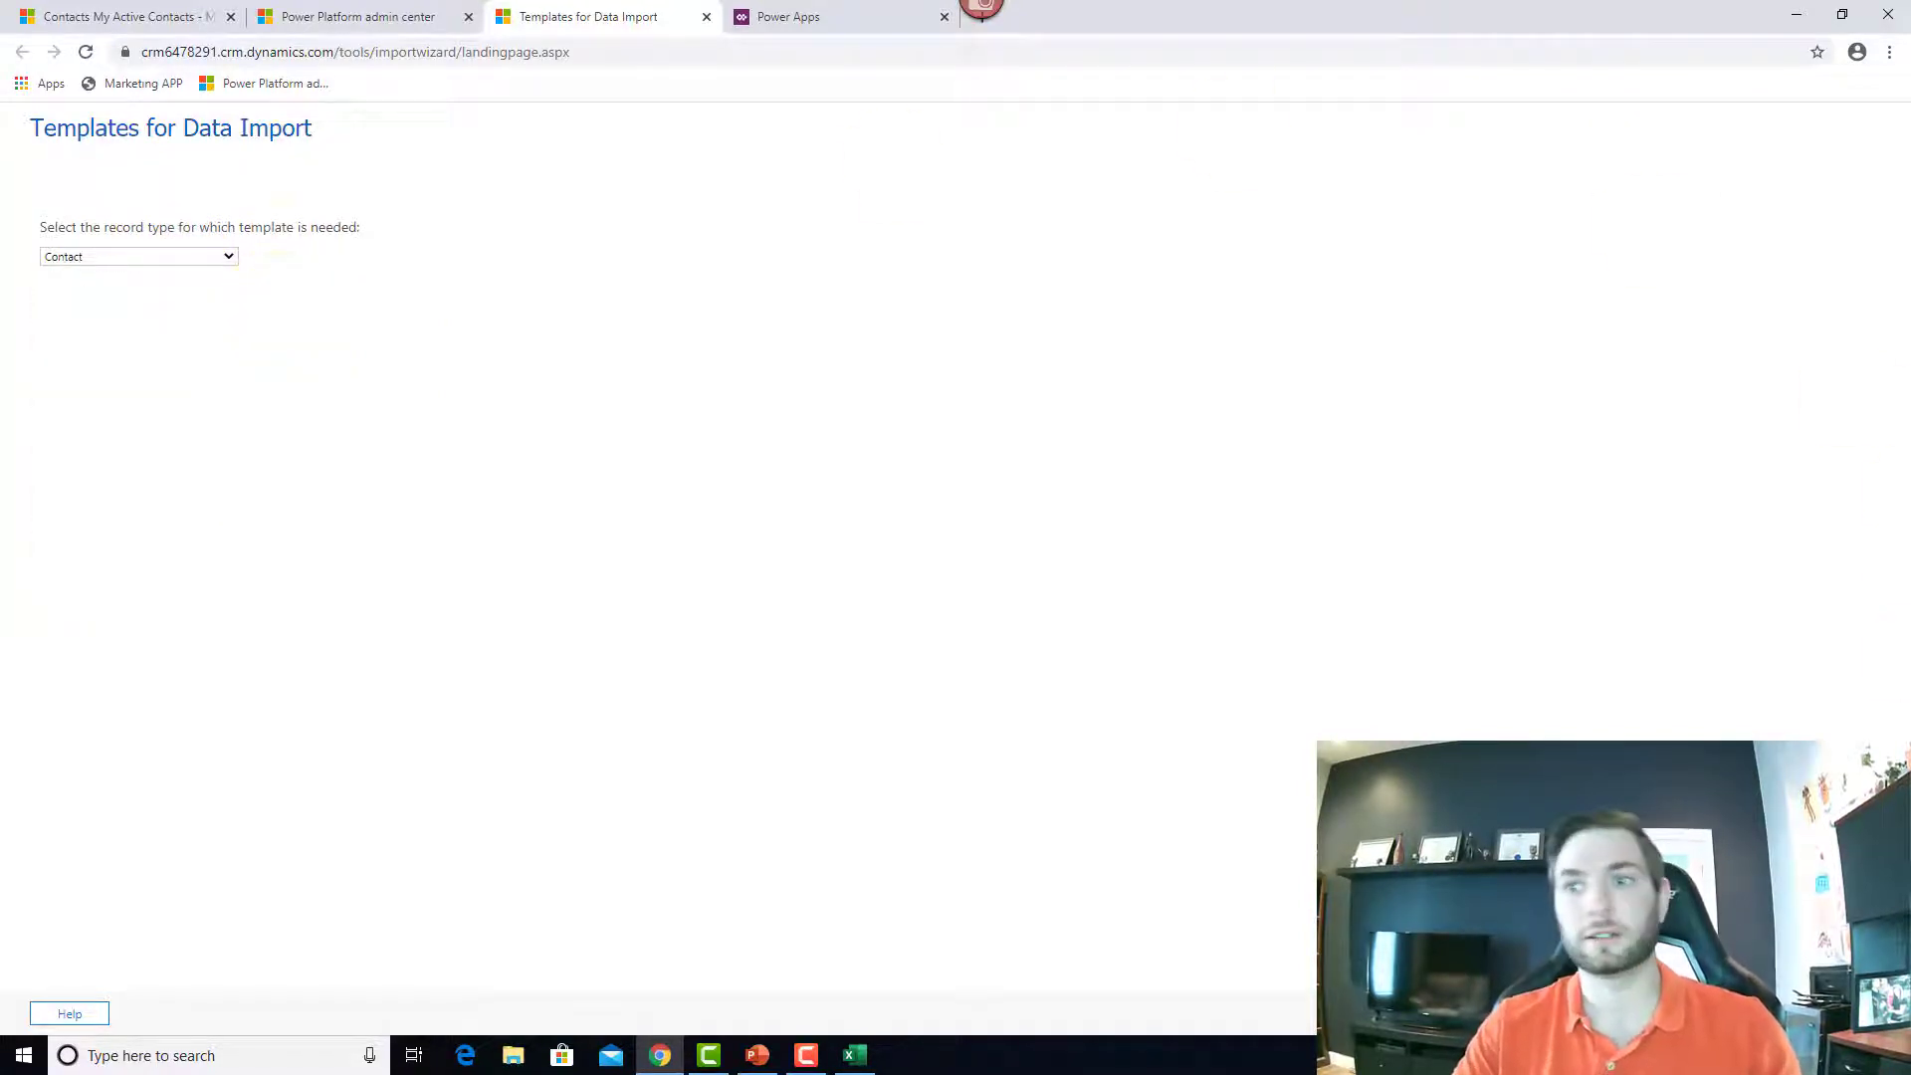
pyautogui.click(1752, 1013)
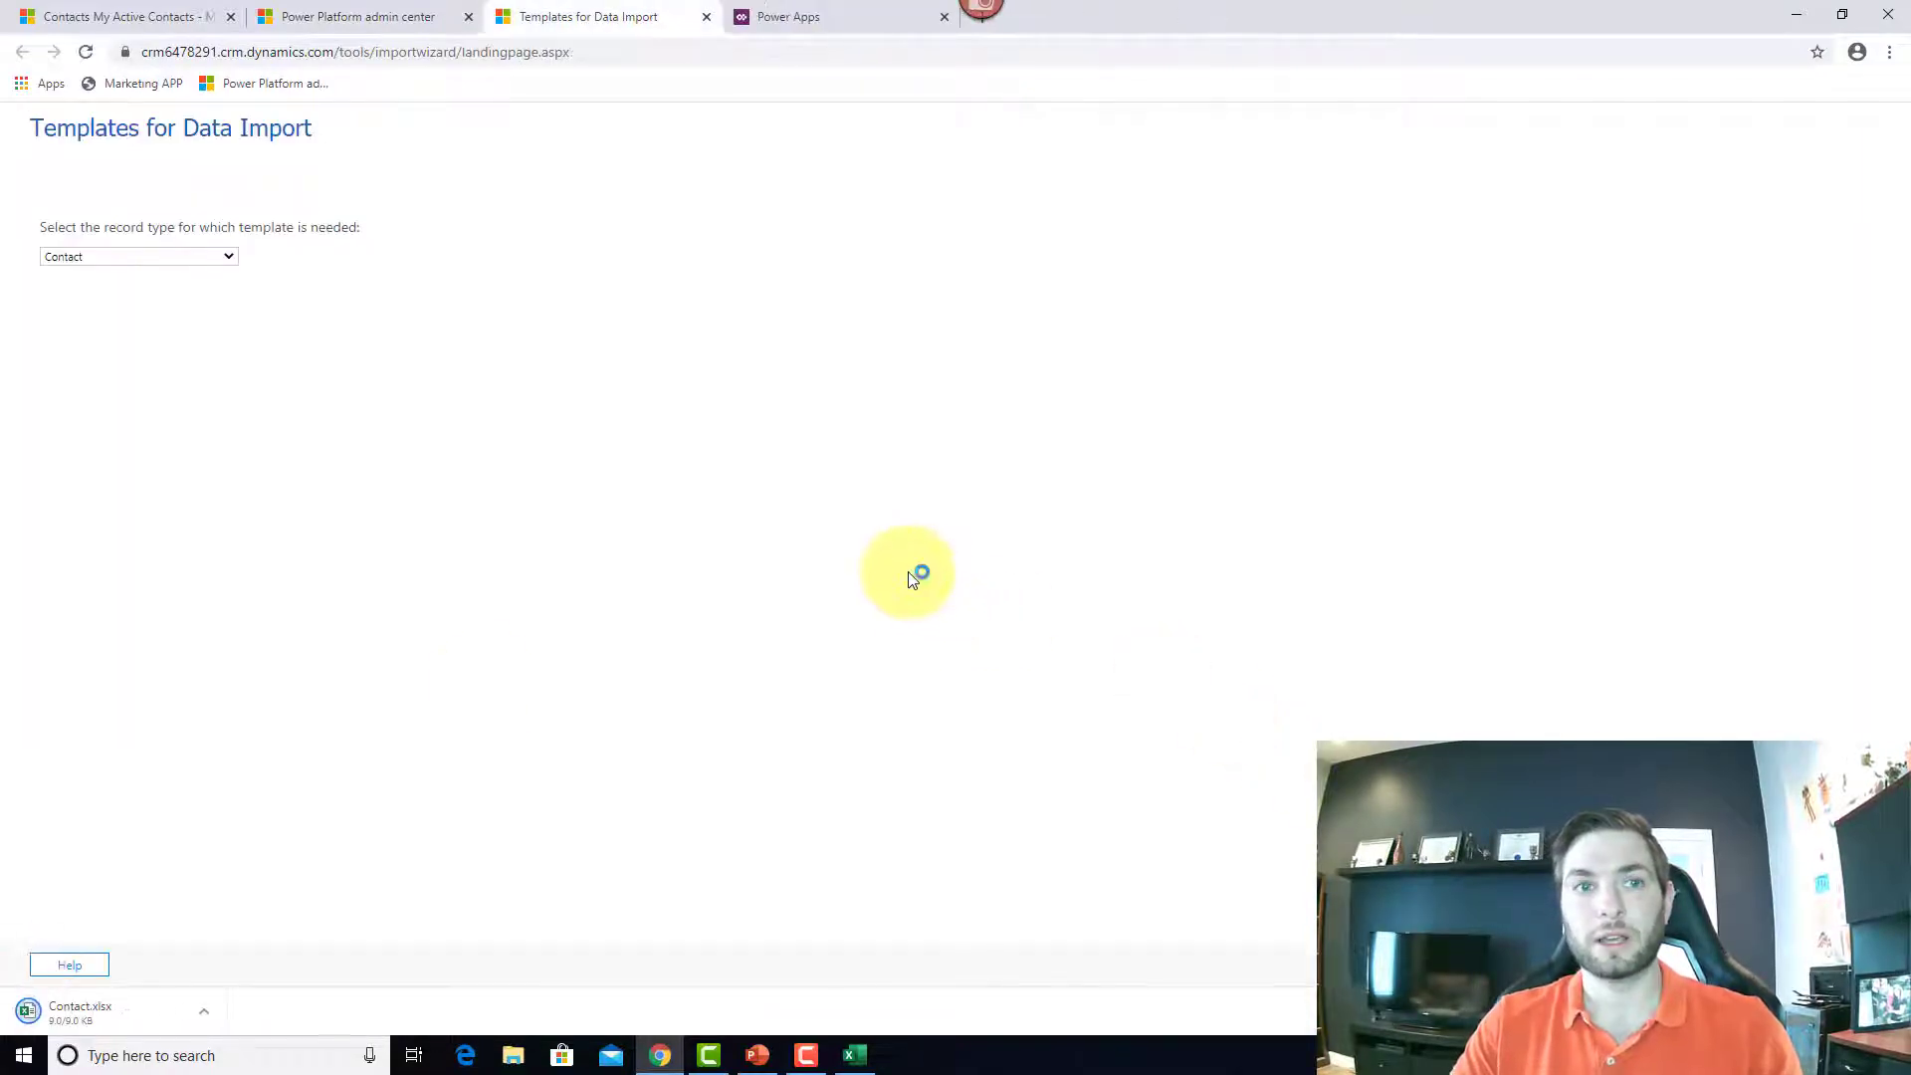
# Step: Open Contact.xlsx and review its header columns from Last Name across to Manager
pyautogui.click(130, 1018)
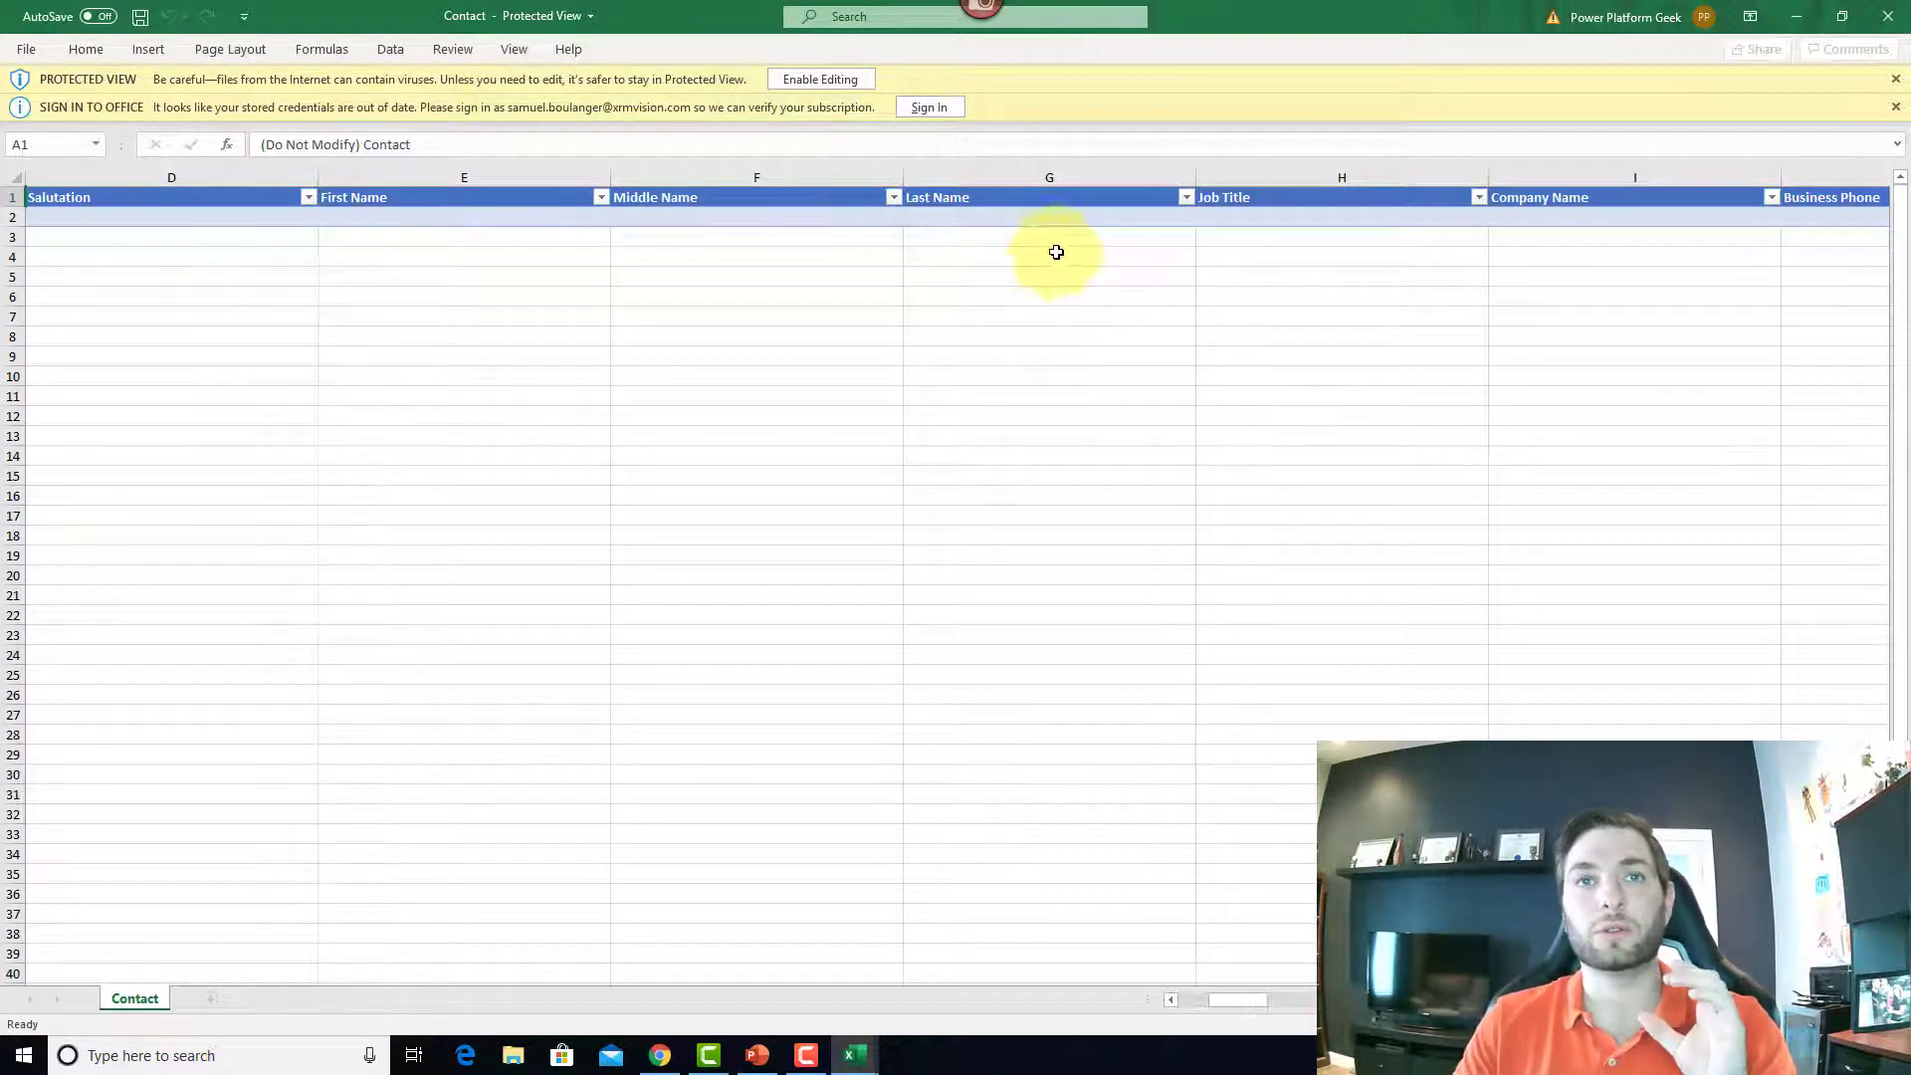
pyautogui.click(1123, 199)
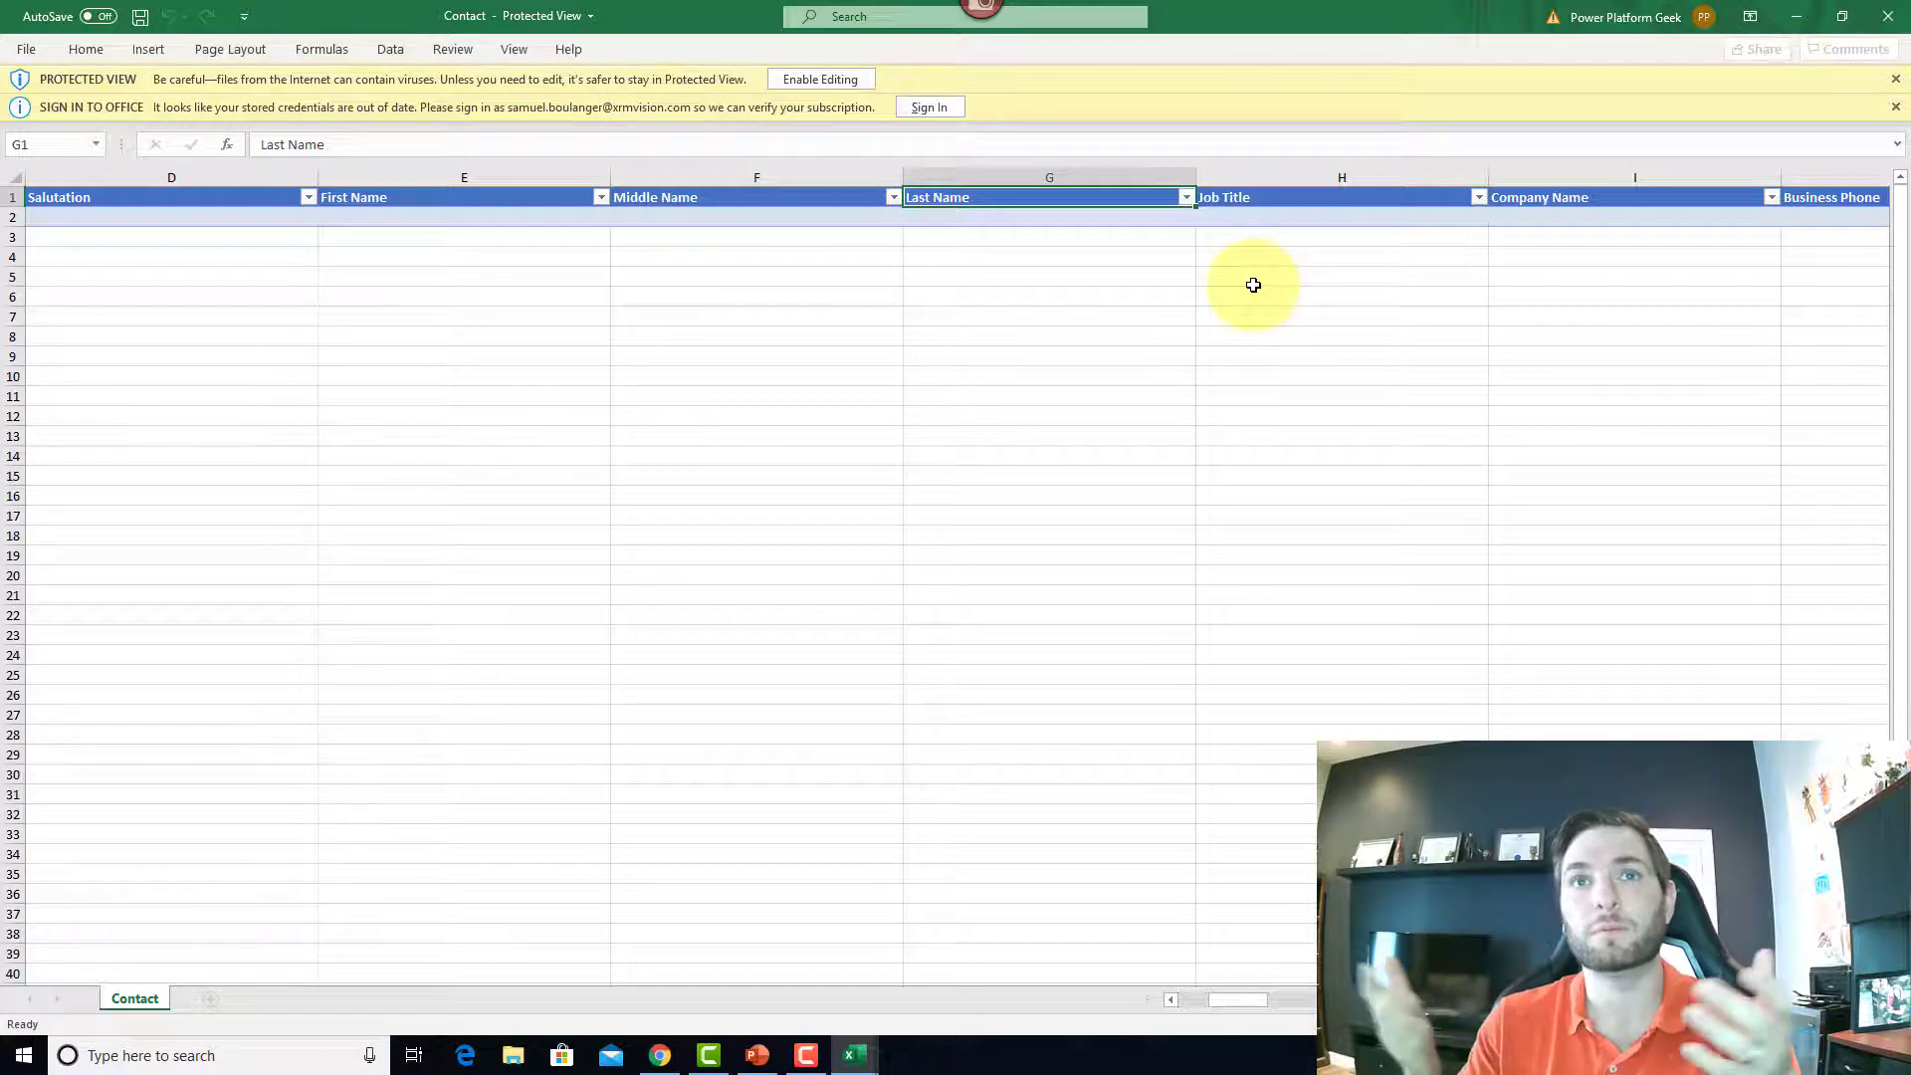
pyautogui.press('Left')
pyautogui.press('Left')
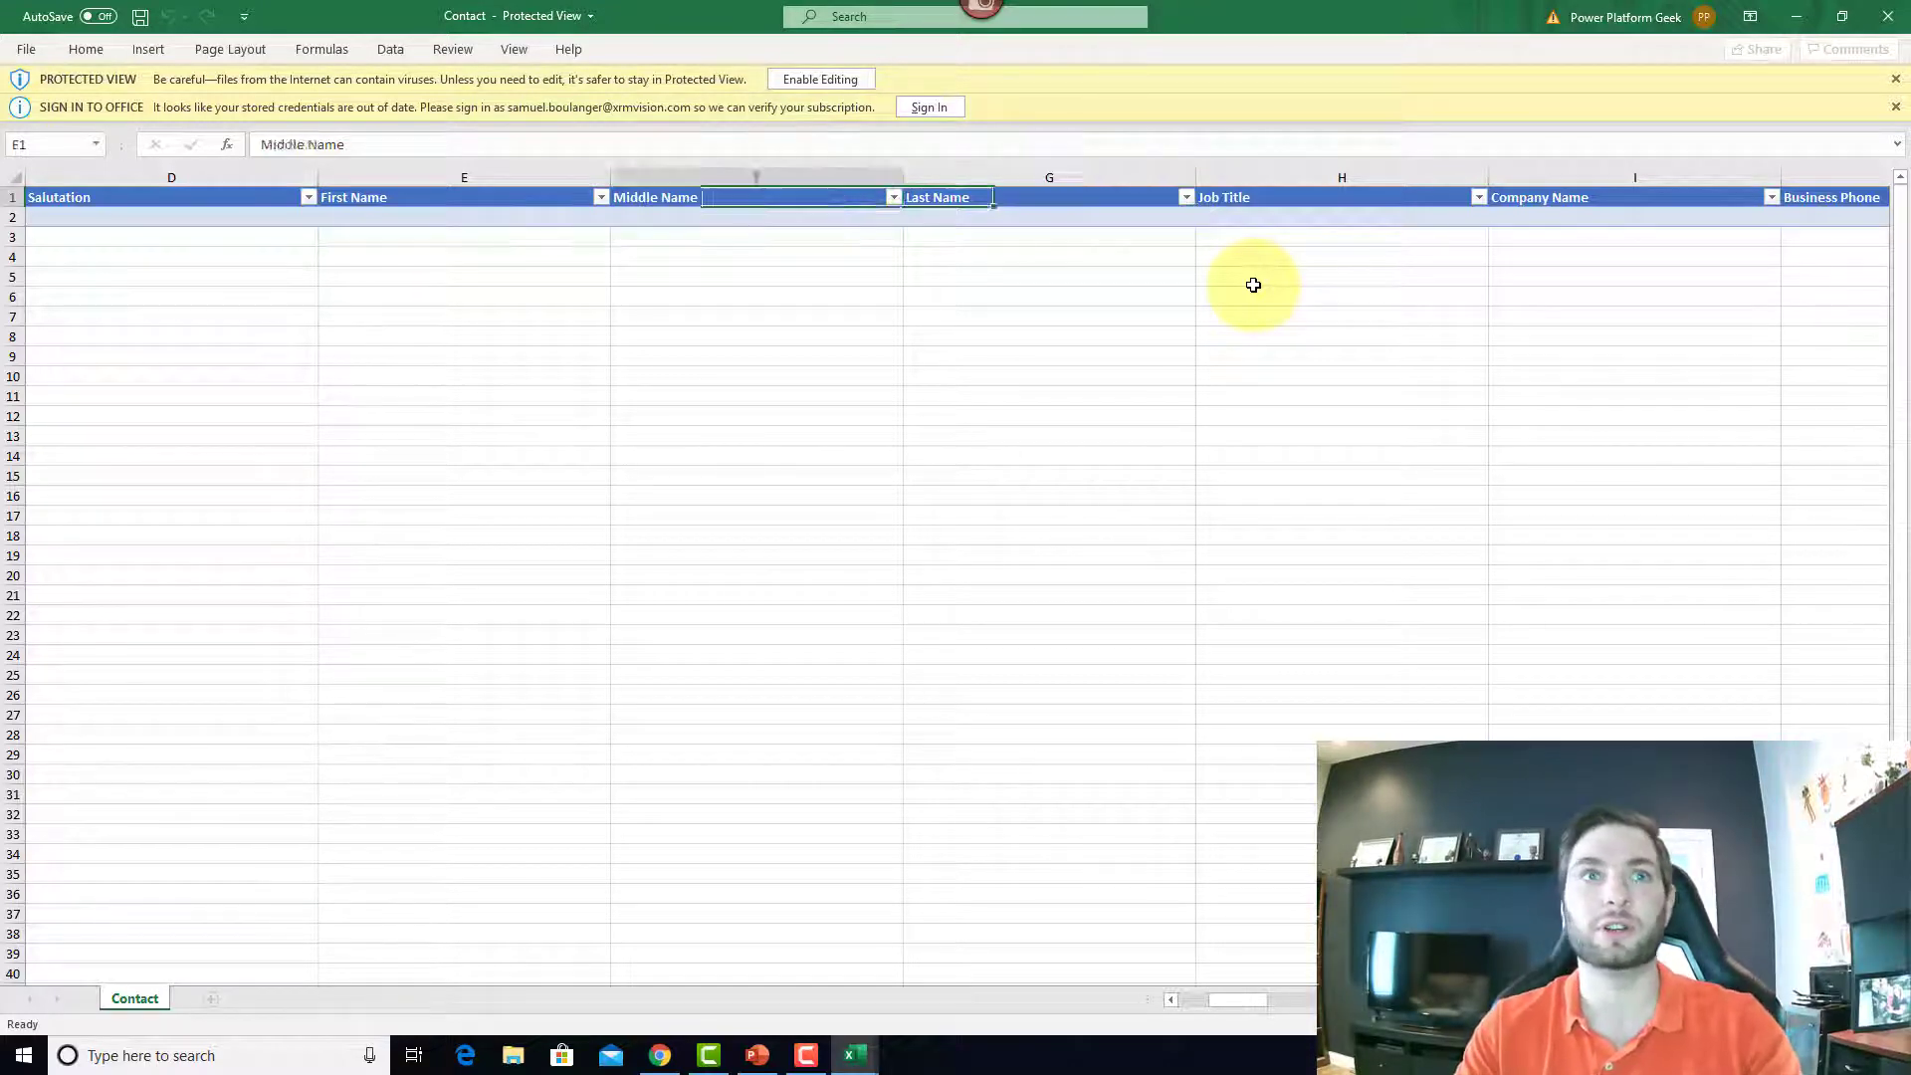
pyautogui.press('Left')
pyautogui.press('Right')
pyautogui.press('Right')
pyautogui.press('Right')
pyautogui.press('Right')
pyautogui.press('Right')
pyautogui.press('Right')
pyautogui.press('Right')
pyautogui.press('Right')
pyautogui.press('Right')
pyautogui.press('Right')
pyautogui.press('Right')
pyautogui.press('Right')
pyautogui.press('Right')
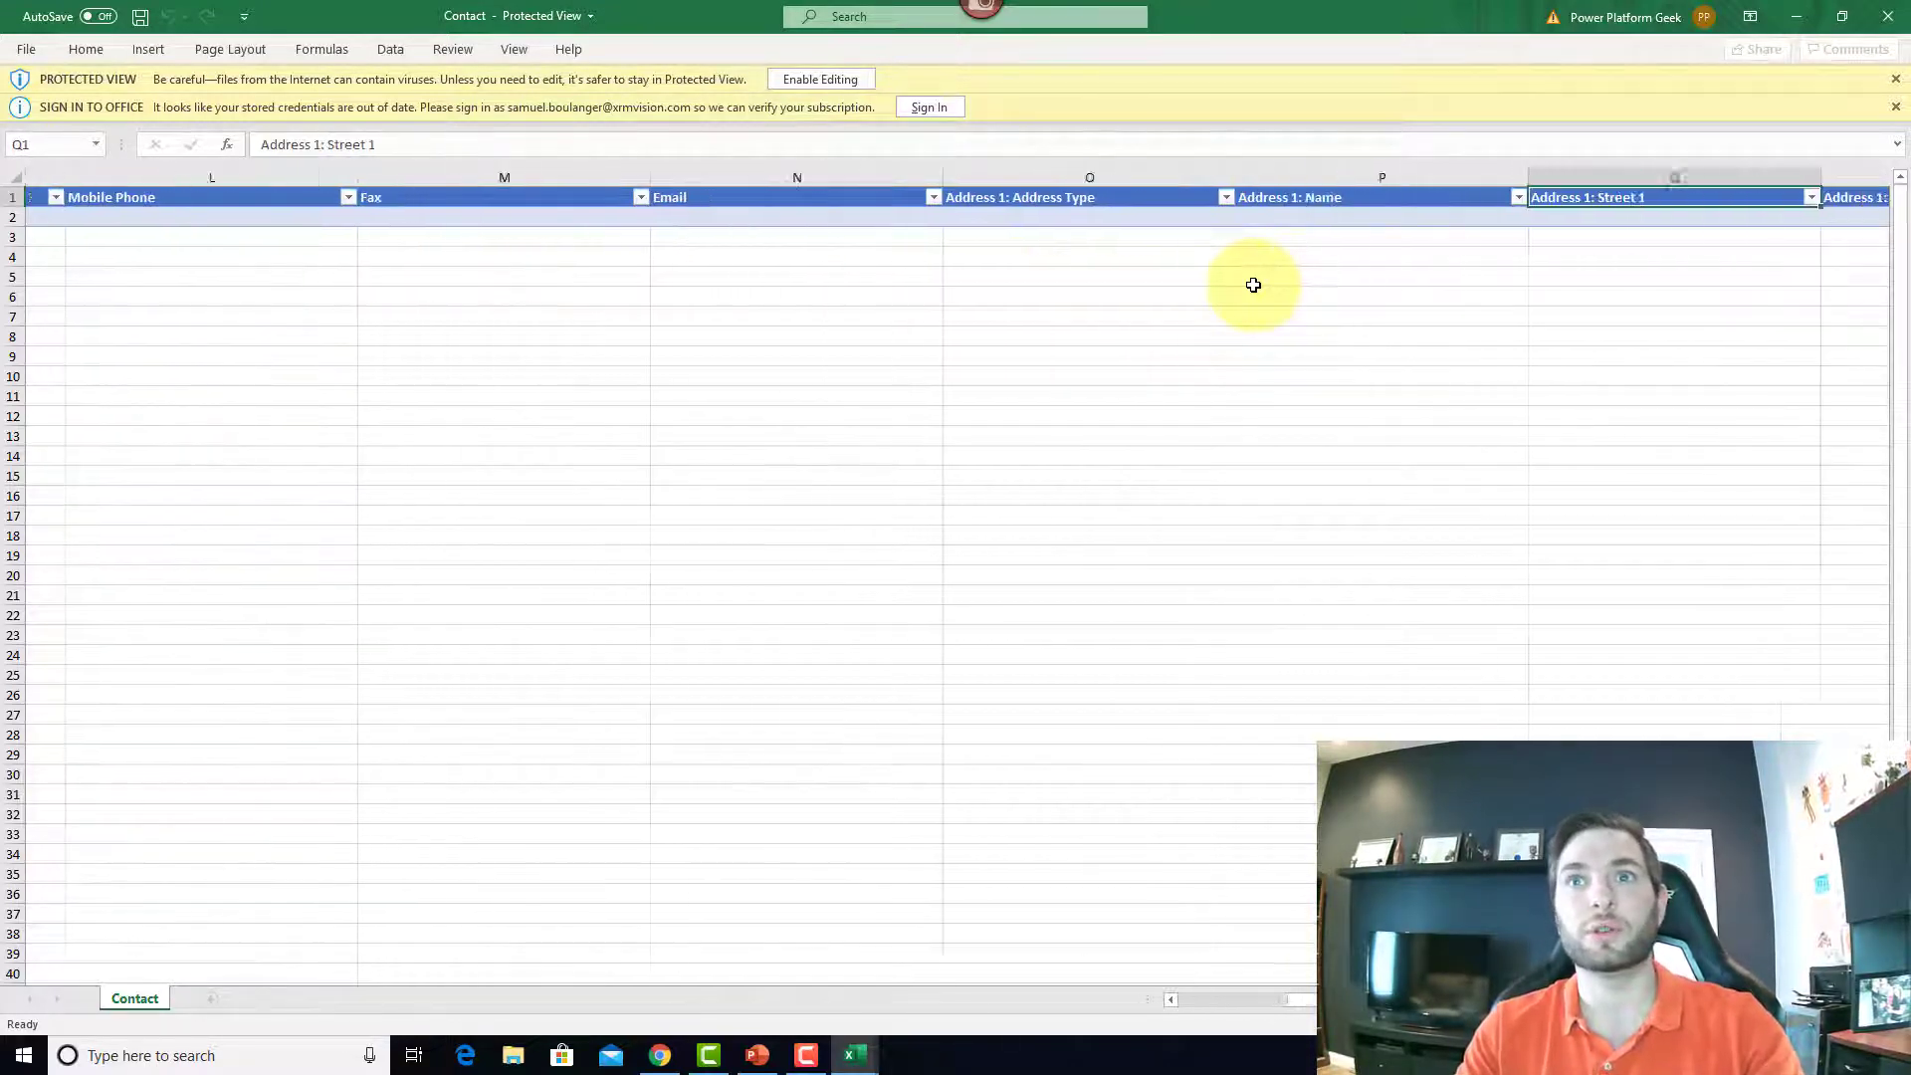
pyautogui.press('Right')
pyautogui.press('Right')
pyautogui.press('Right')
pyautogui.press('Right')
pyautogui.press('Right')
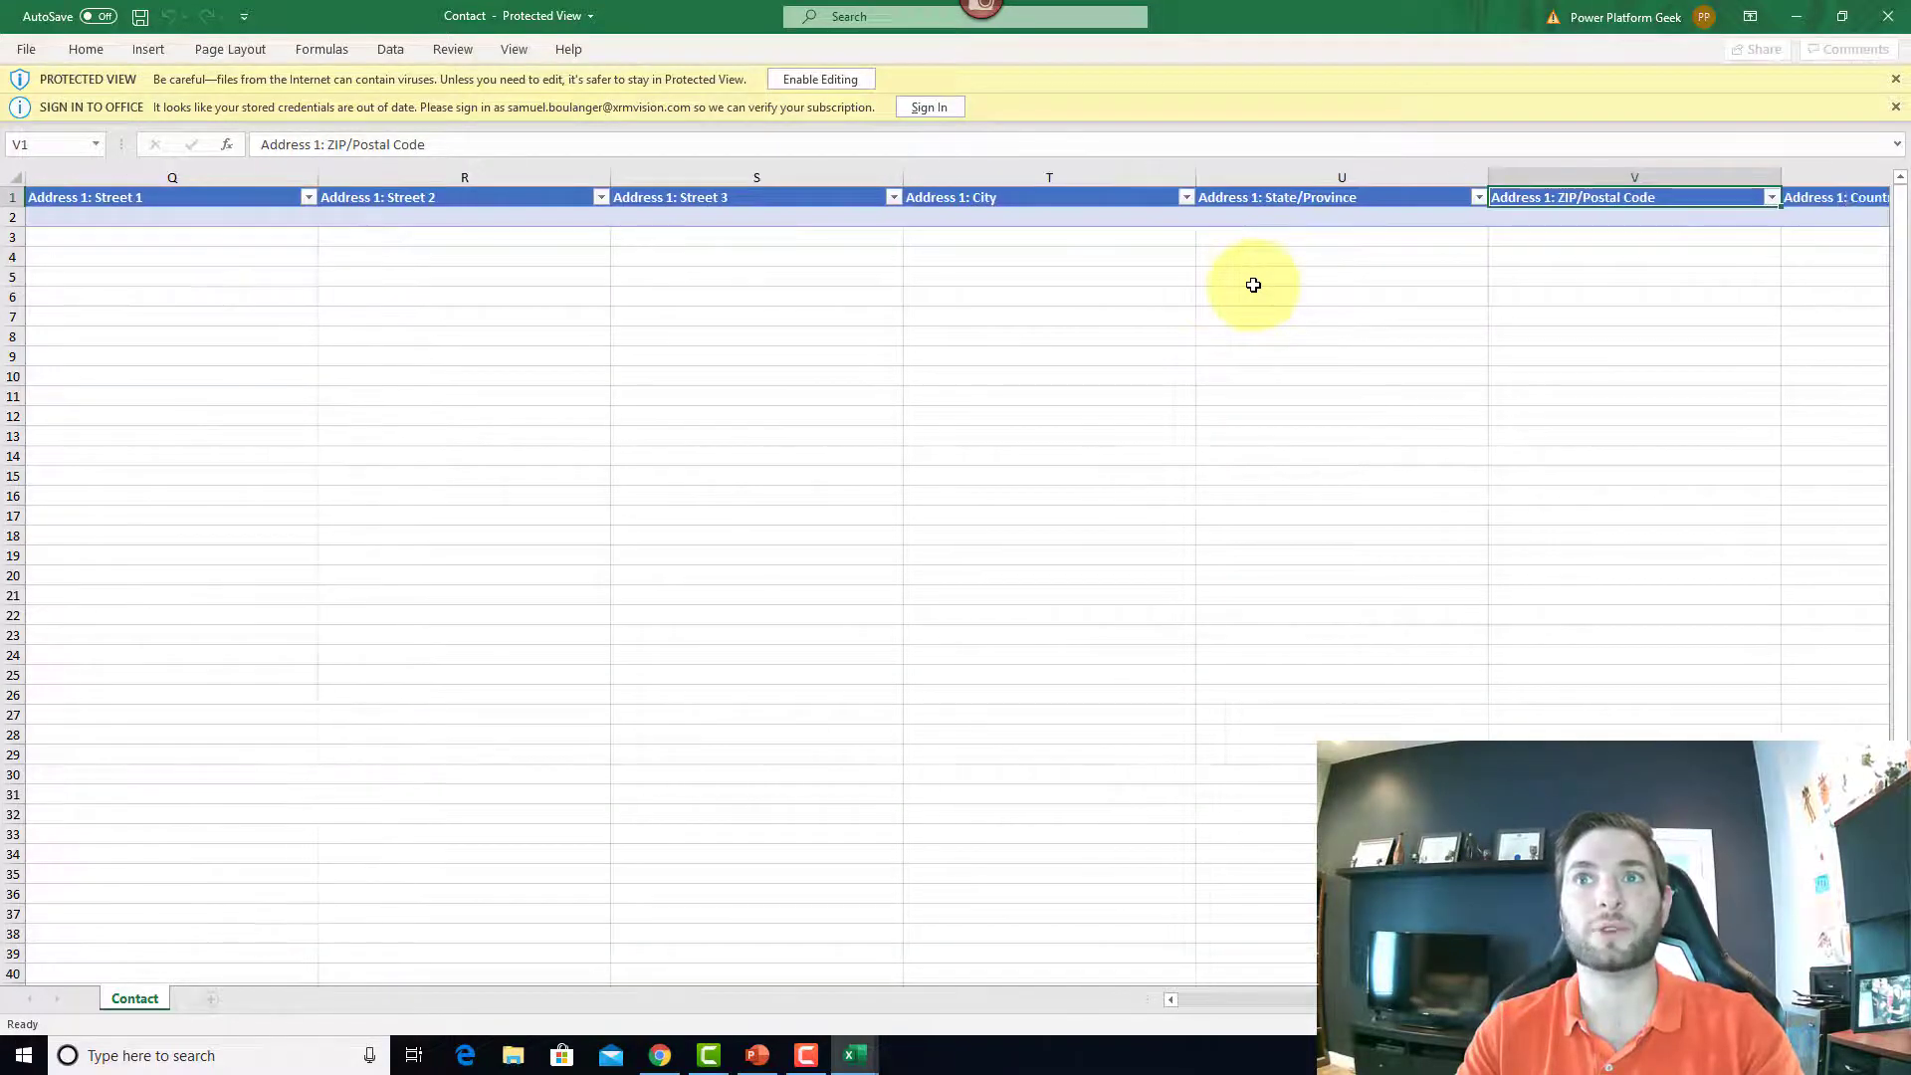
pyautogui.press('Right')
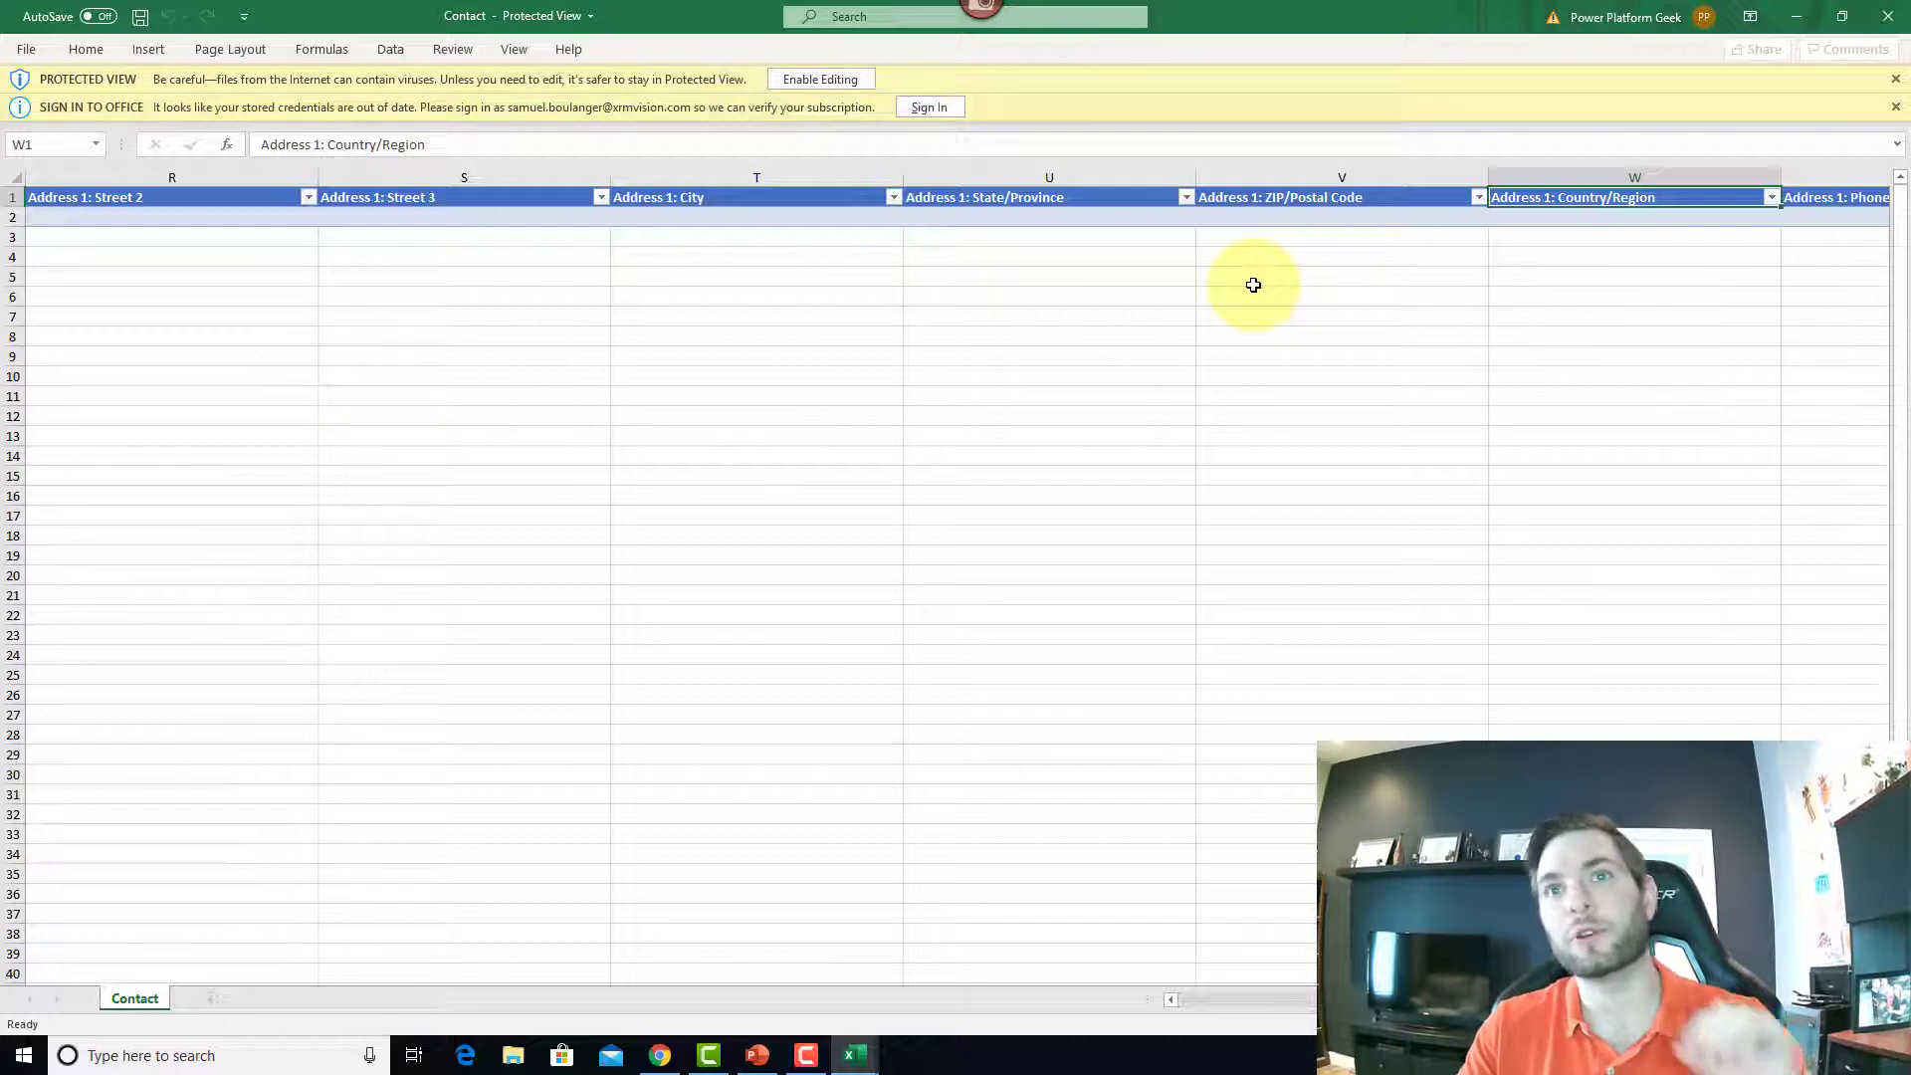
pyautogui.press('Right')
pyautogui.press('Right')
pyautogui.press('Right')
pyautogui.press('Right')
pyautogui.press('Right')
pyautogui.press('Right')
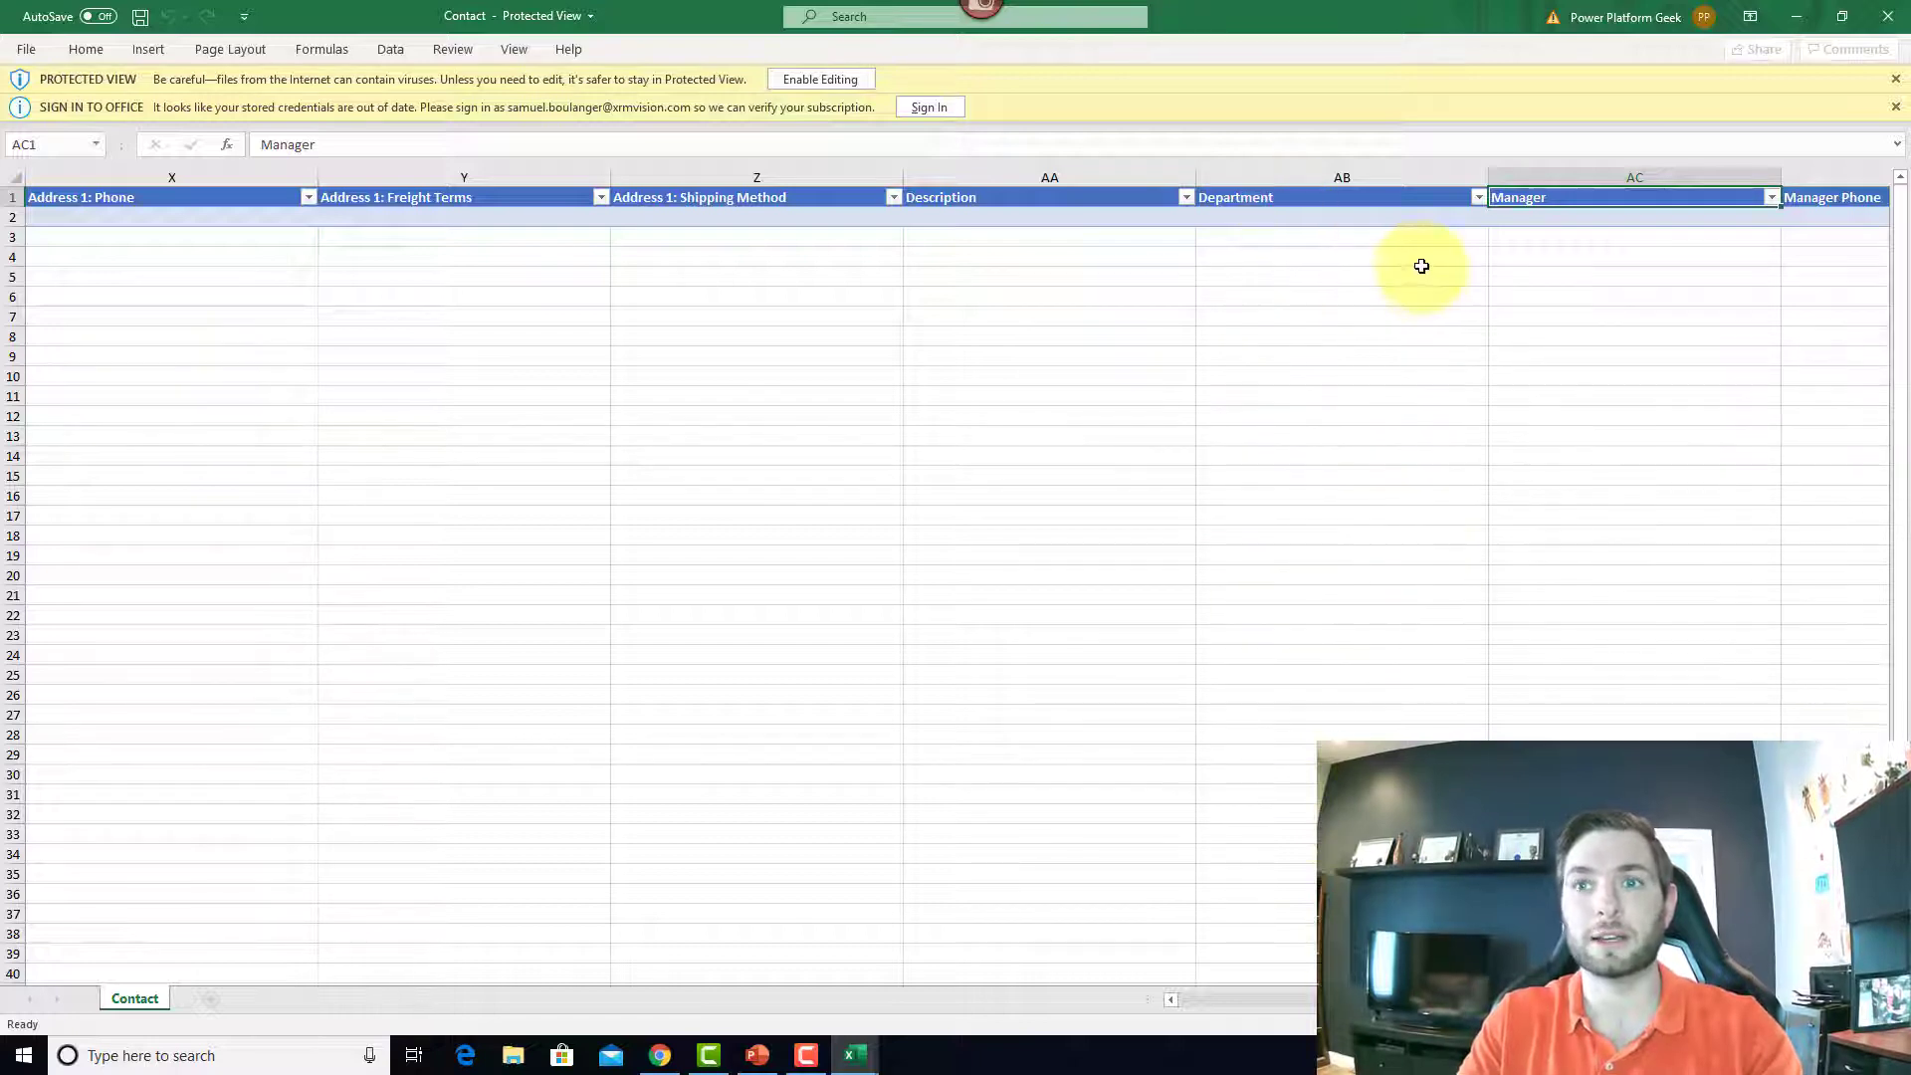
pyautogui.click(1379, 219)
pyautogui.click(1069, 223)
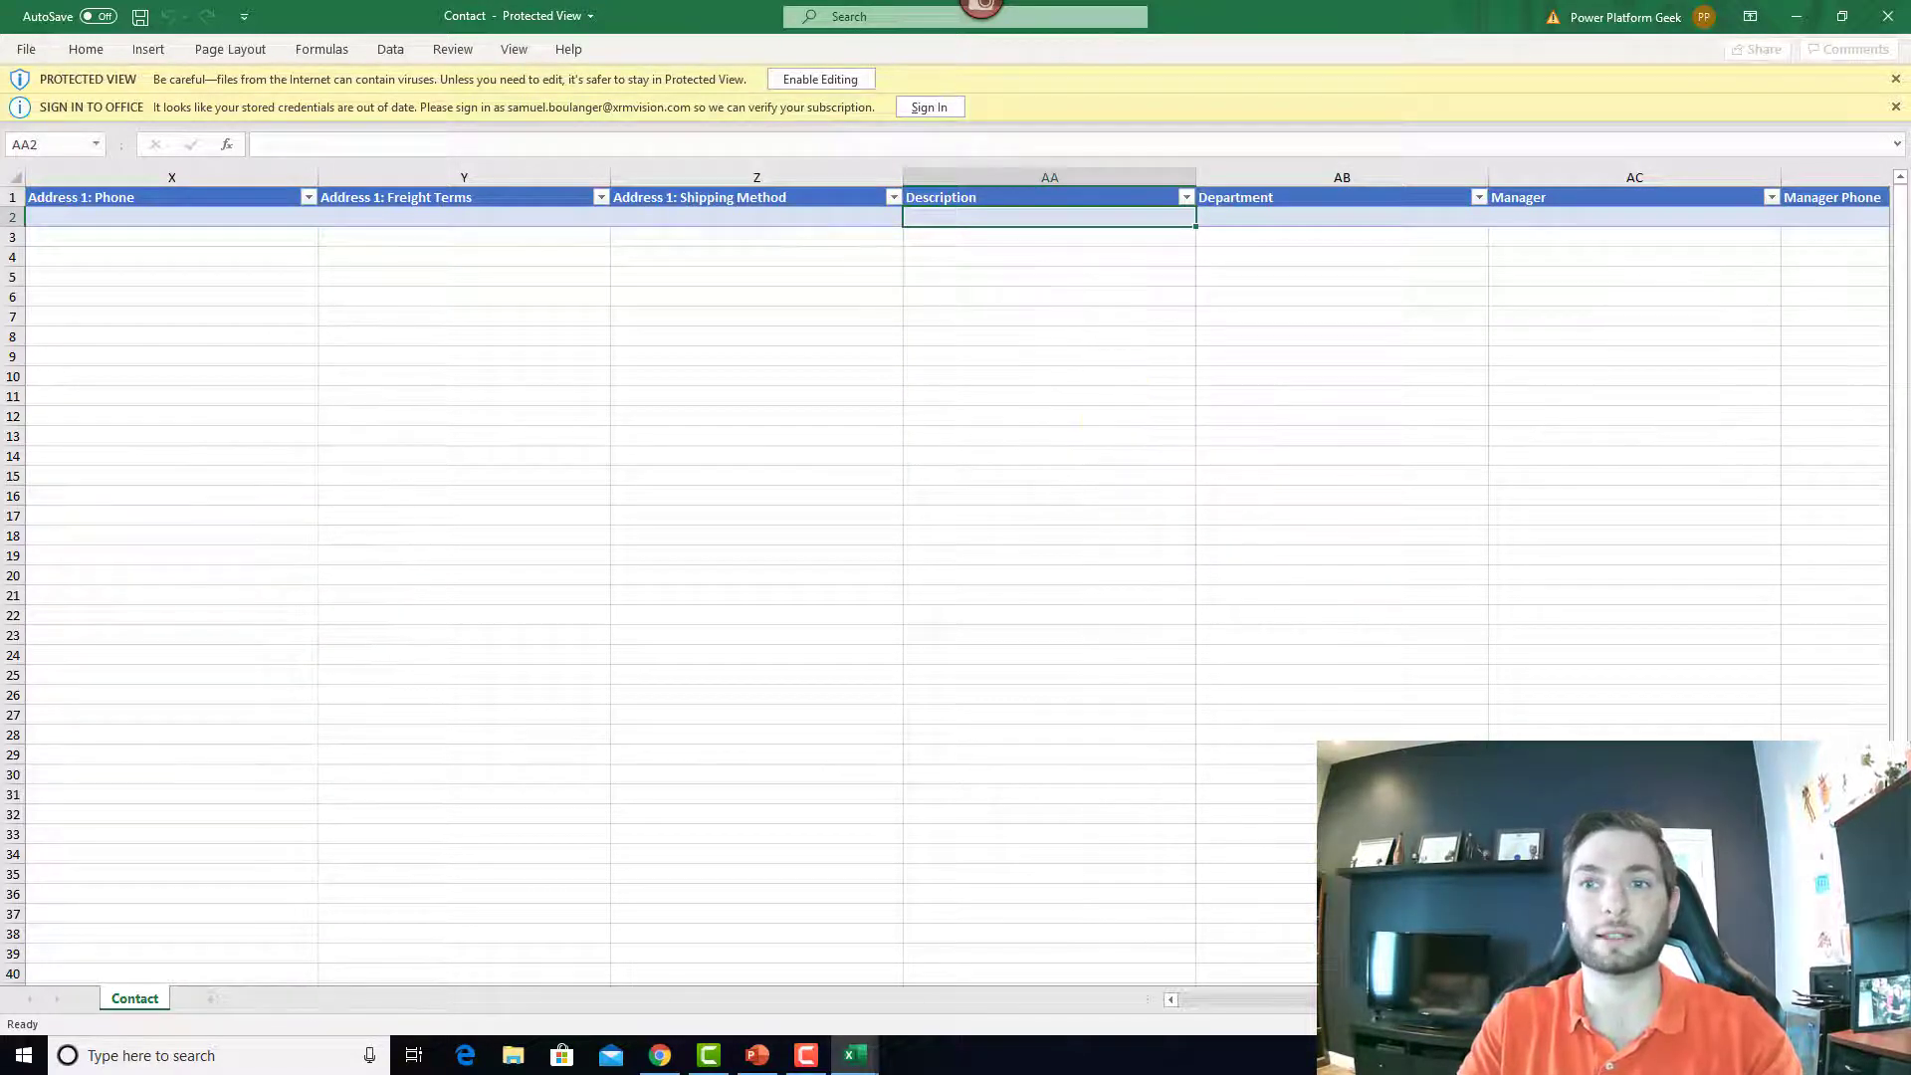
# Step: Enable editing and check the Address 1: Shipping Method dropdown values in Z2, then scroll back left
pyautogui.click(836, 87)
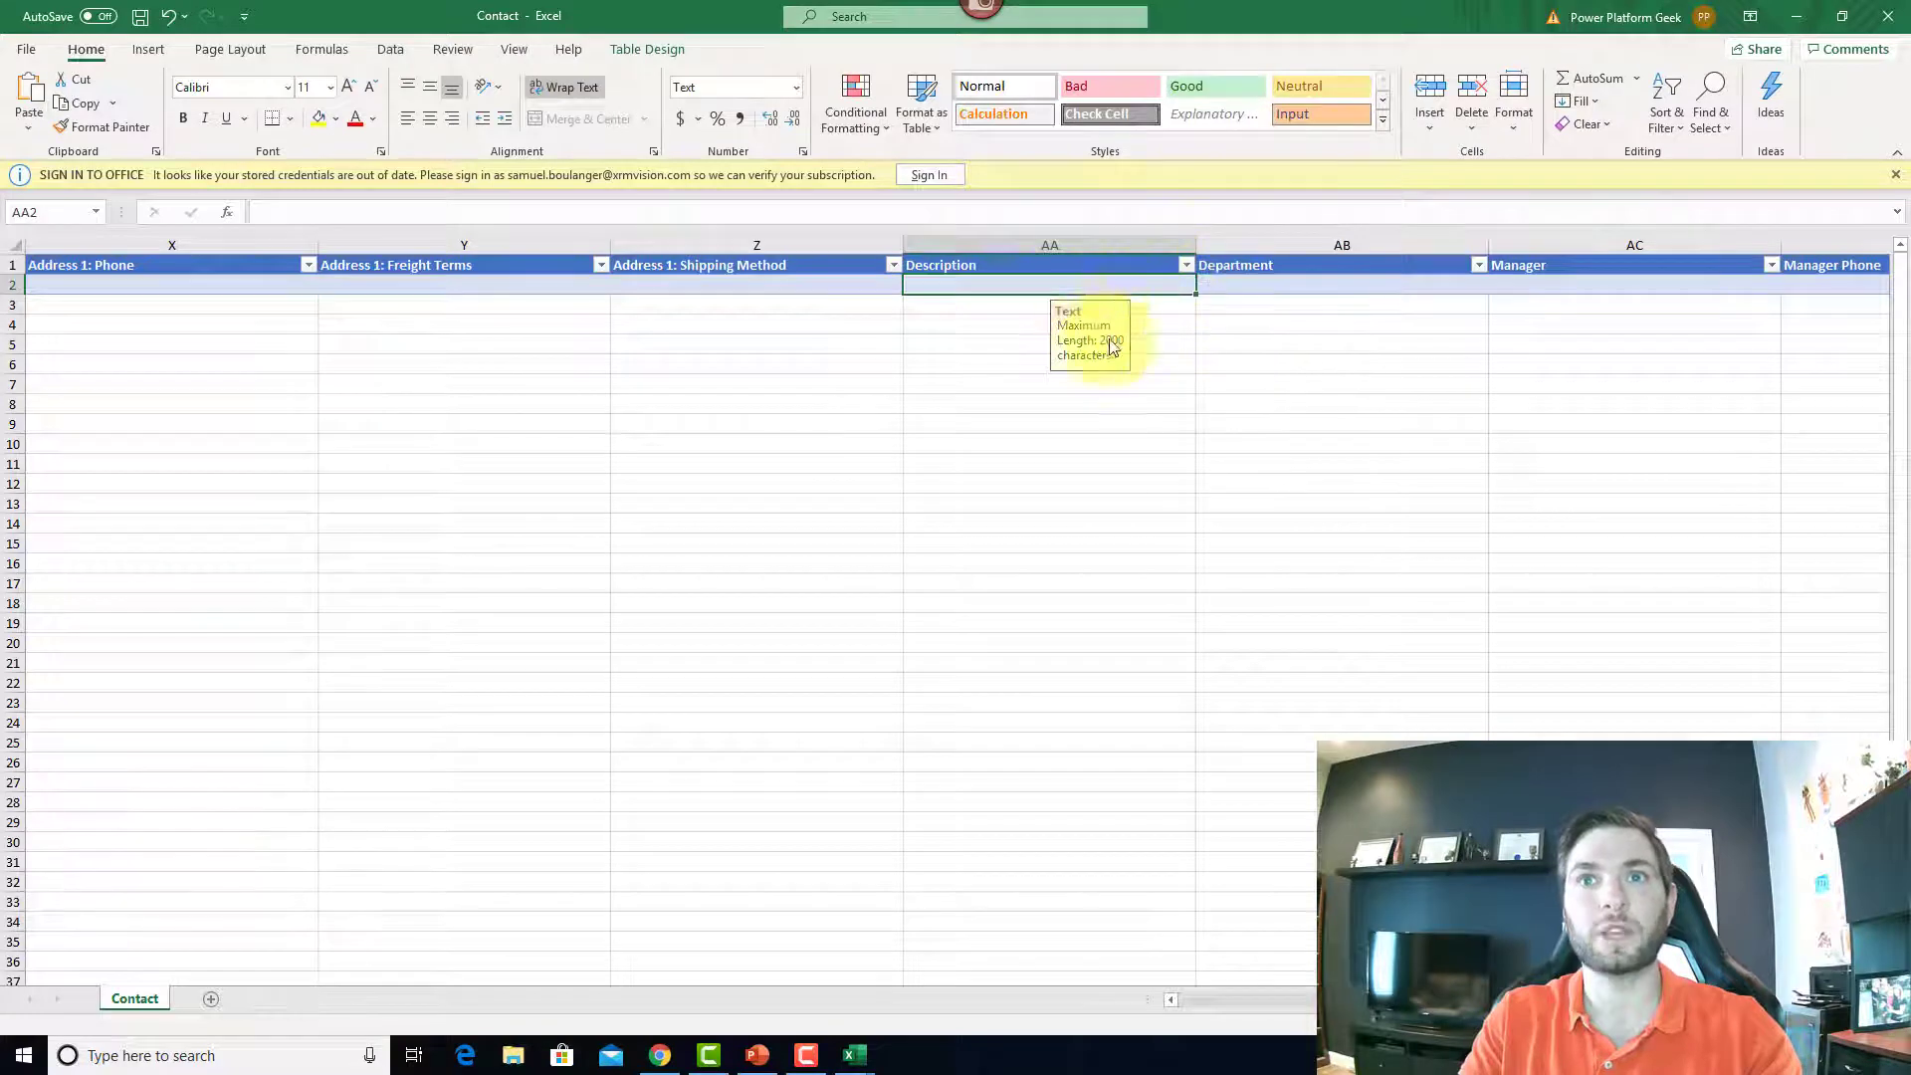
pyautogui.click(791, 286)
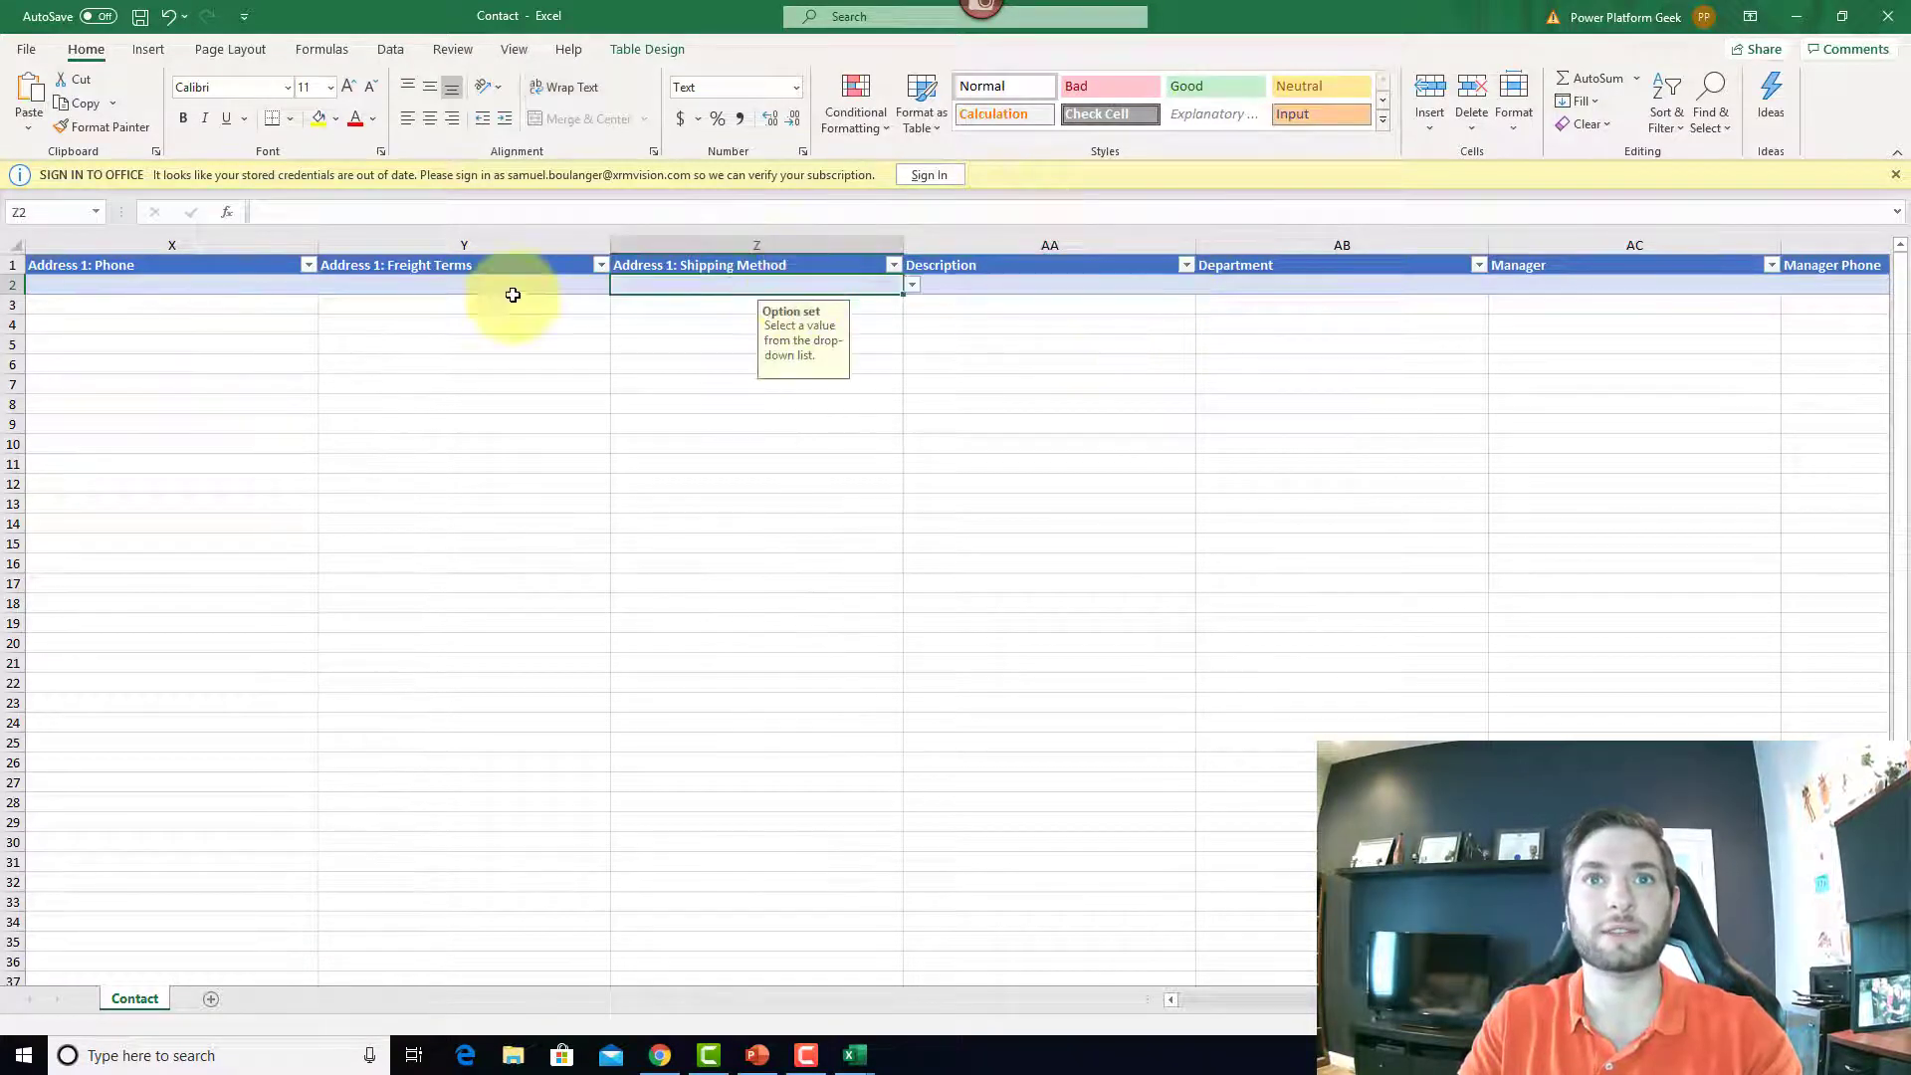
pyautogui.click(906, 285)
pyautogui.click(892, 289)
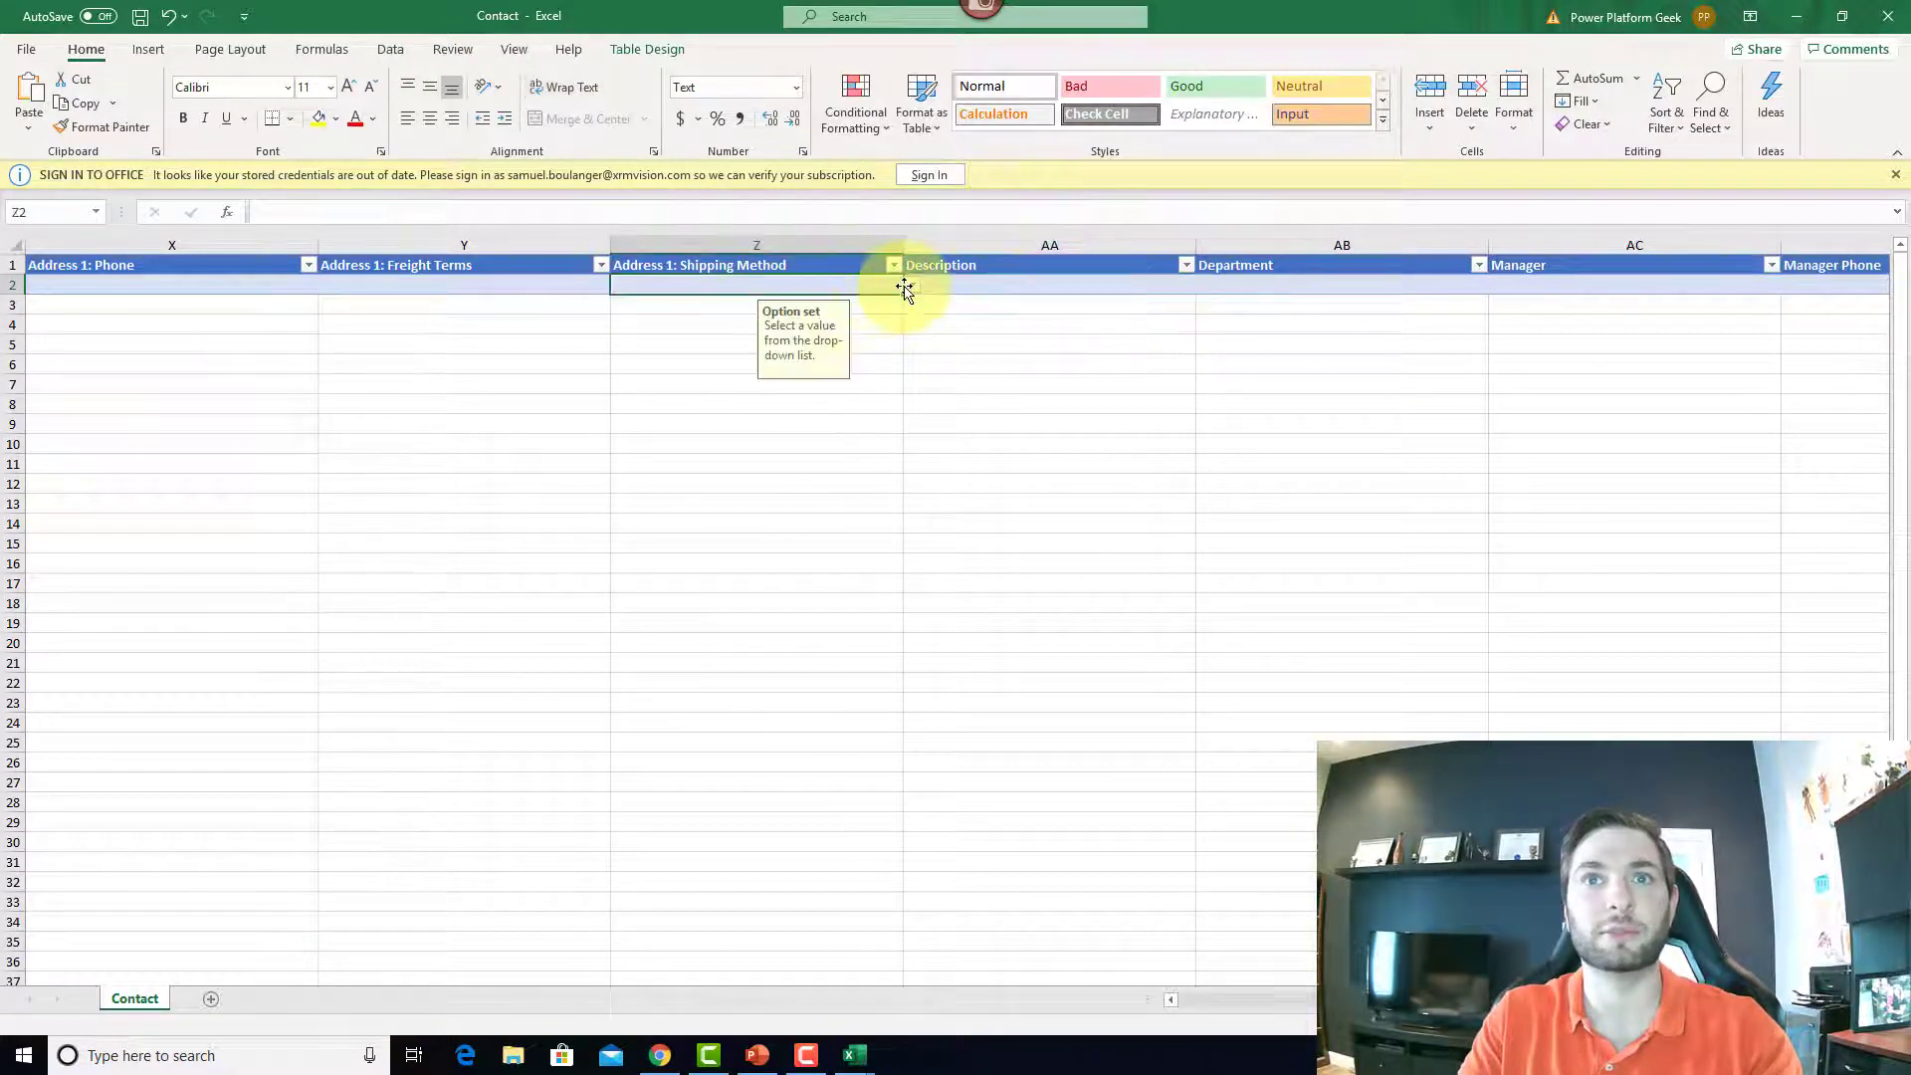
pyautogui.click(911, 286)
pyautogui.click(1036, 349)
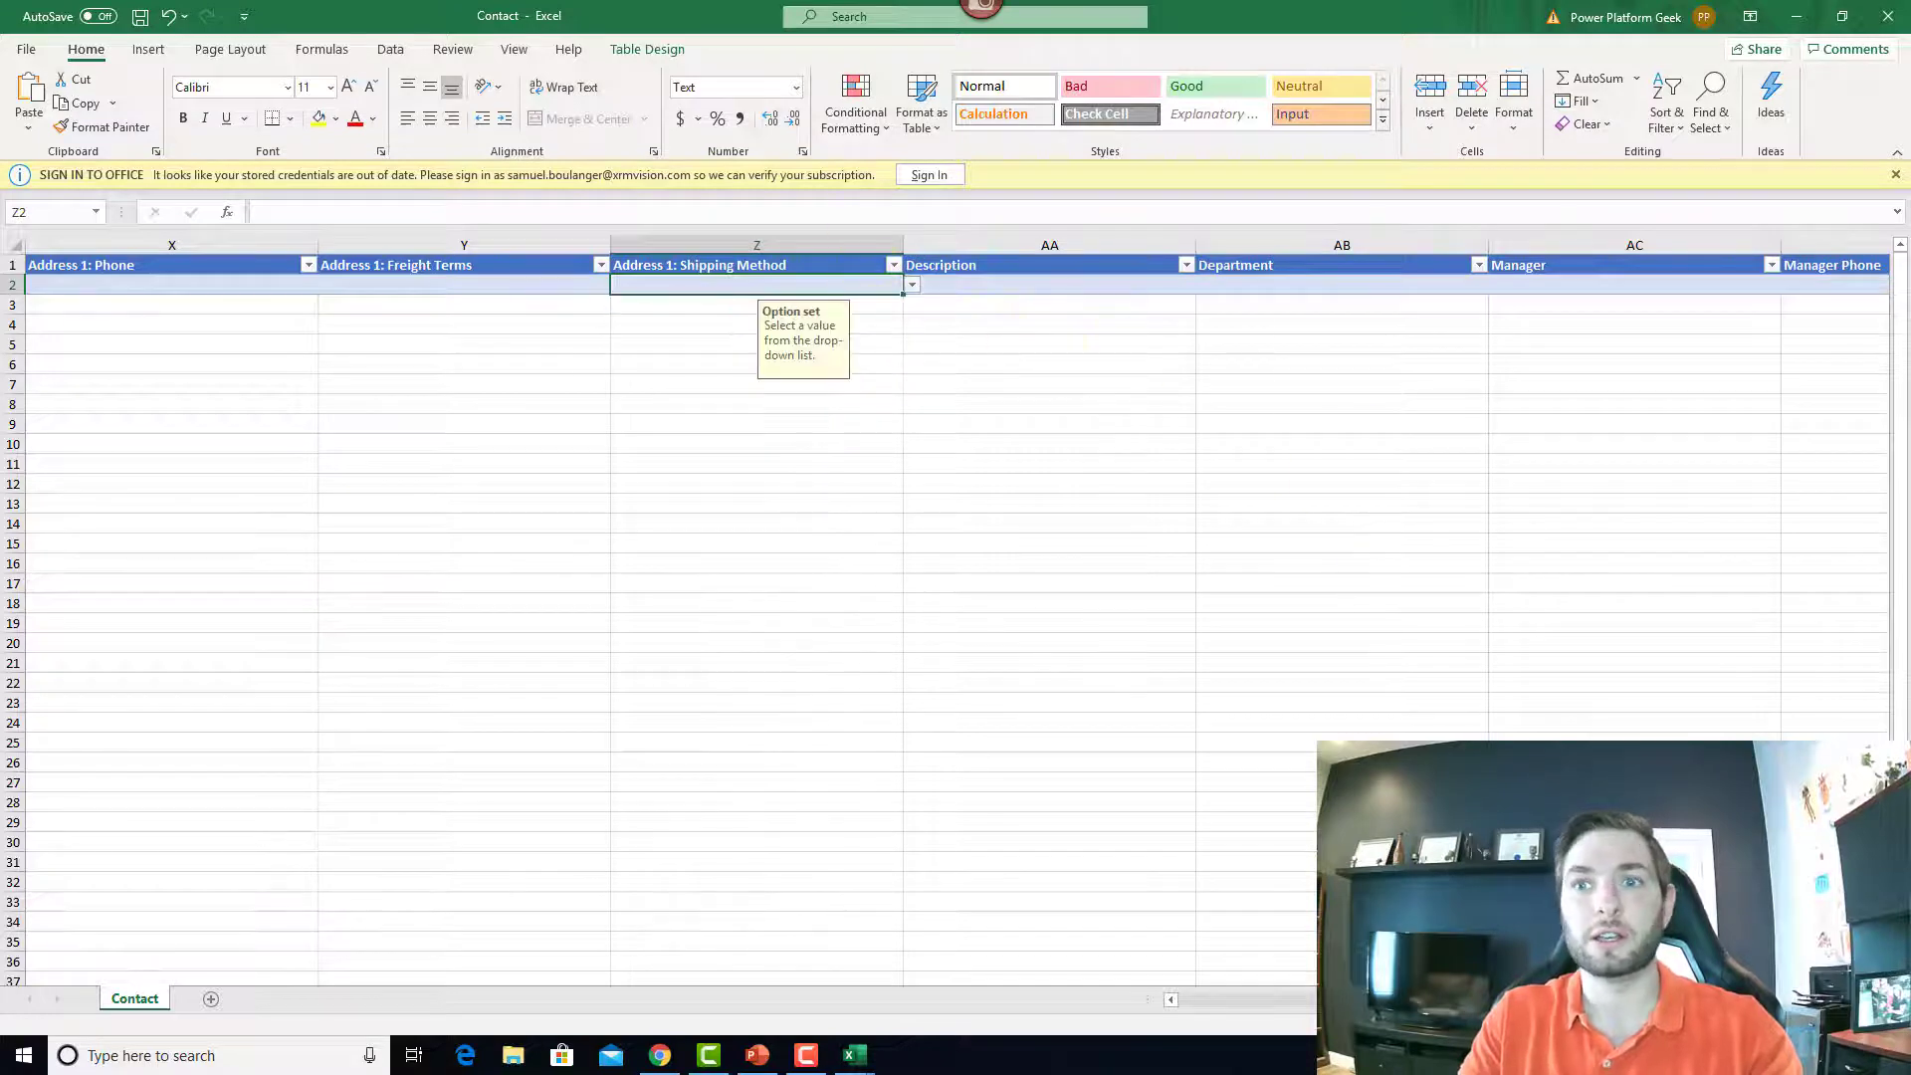
pyautogui.moveTo(1293, 1000); pyautogui.dragTo(1190, 1000)
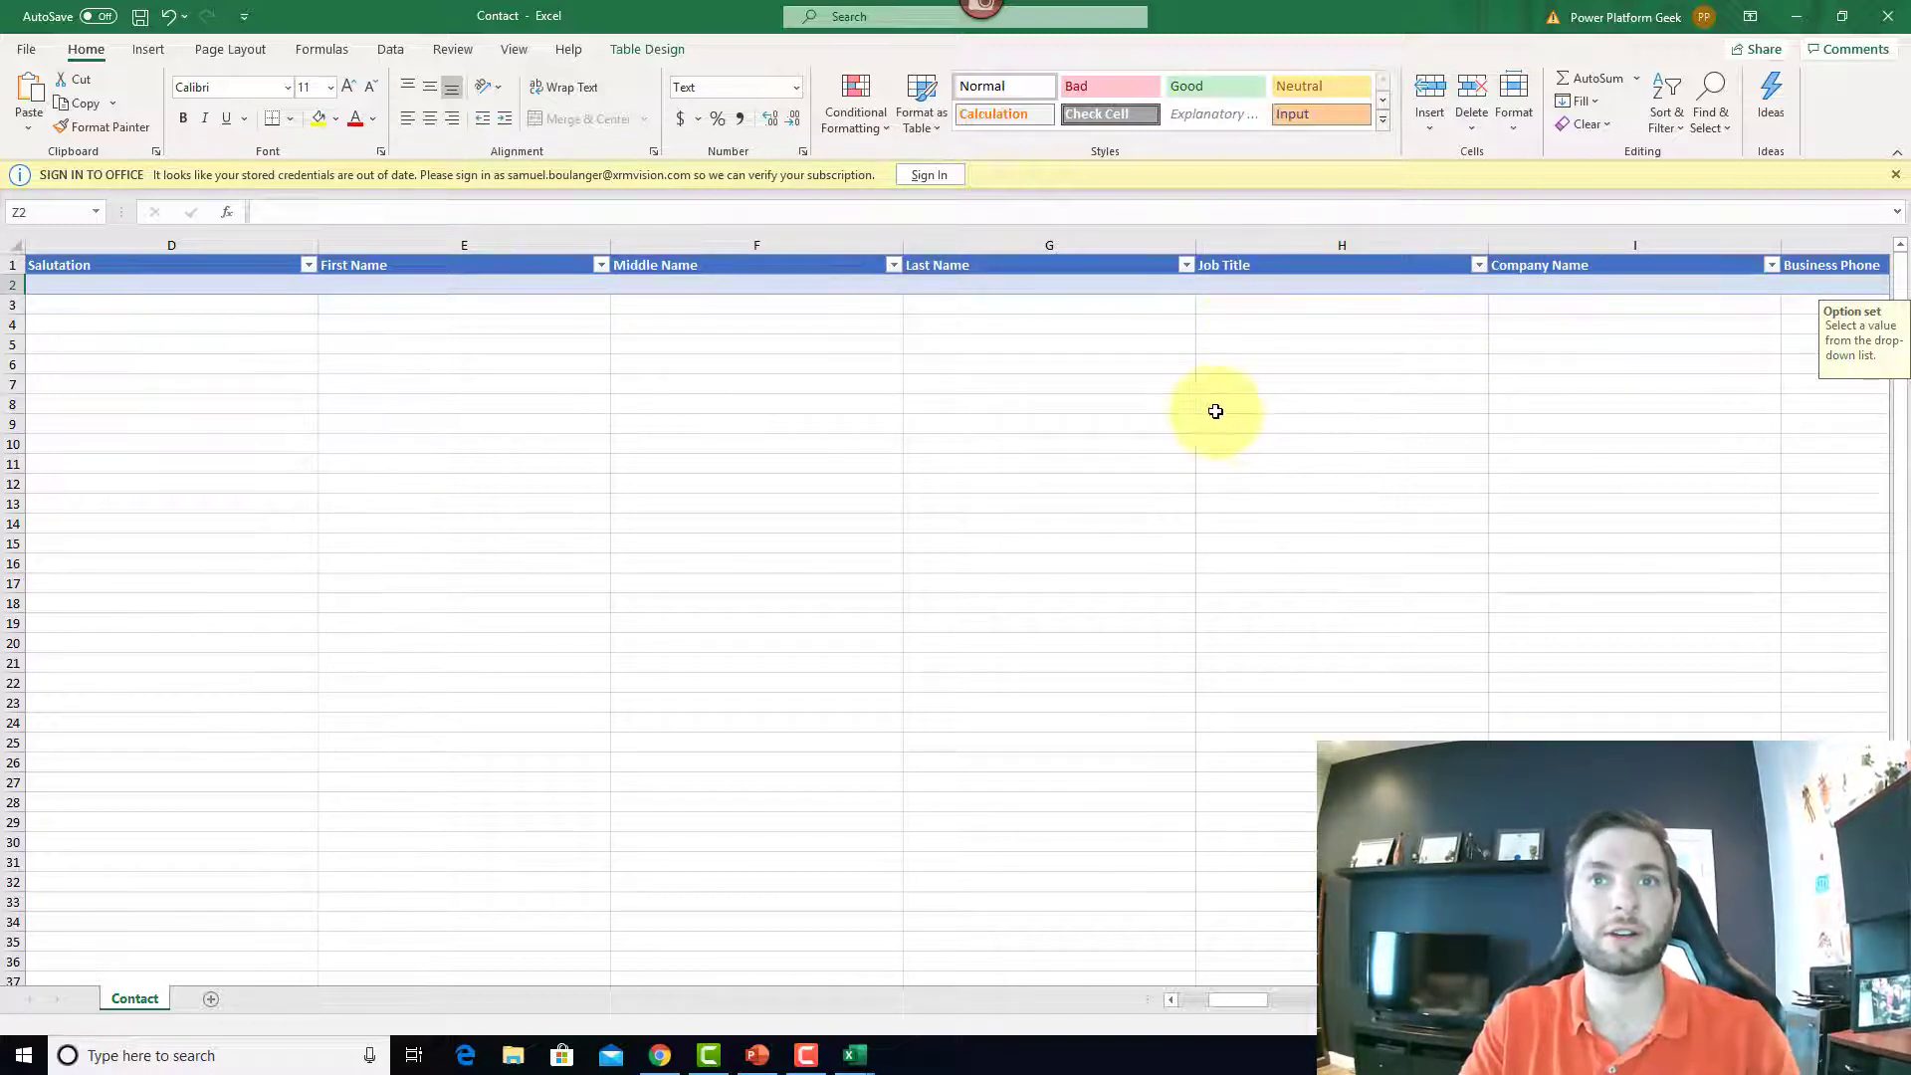
# Step: Enter the new contact's first and last name in row 2 and a business phone number in J2
pyautogui.click(516, 284)
pyautogui.write('Jane')
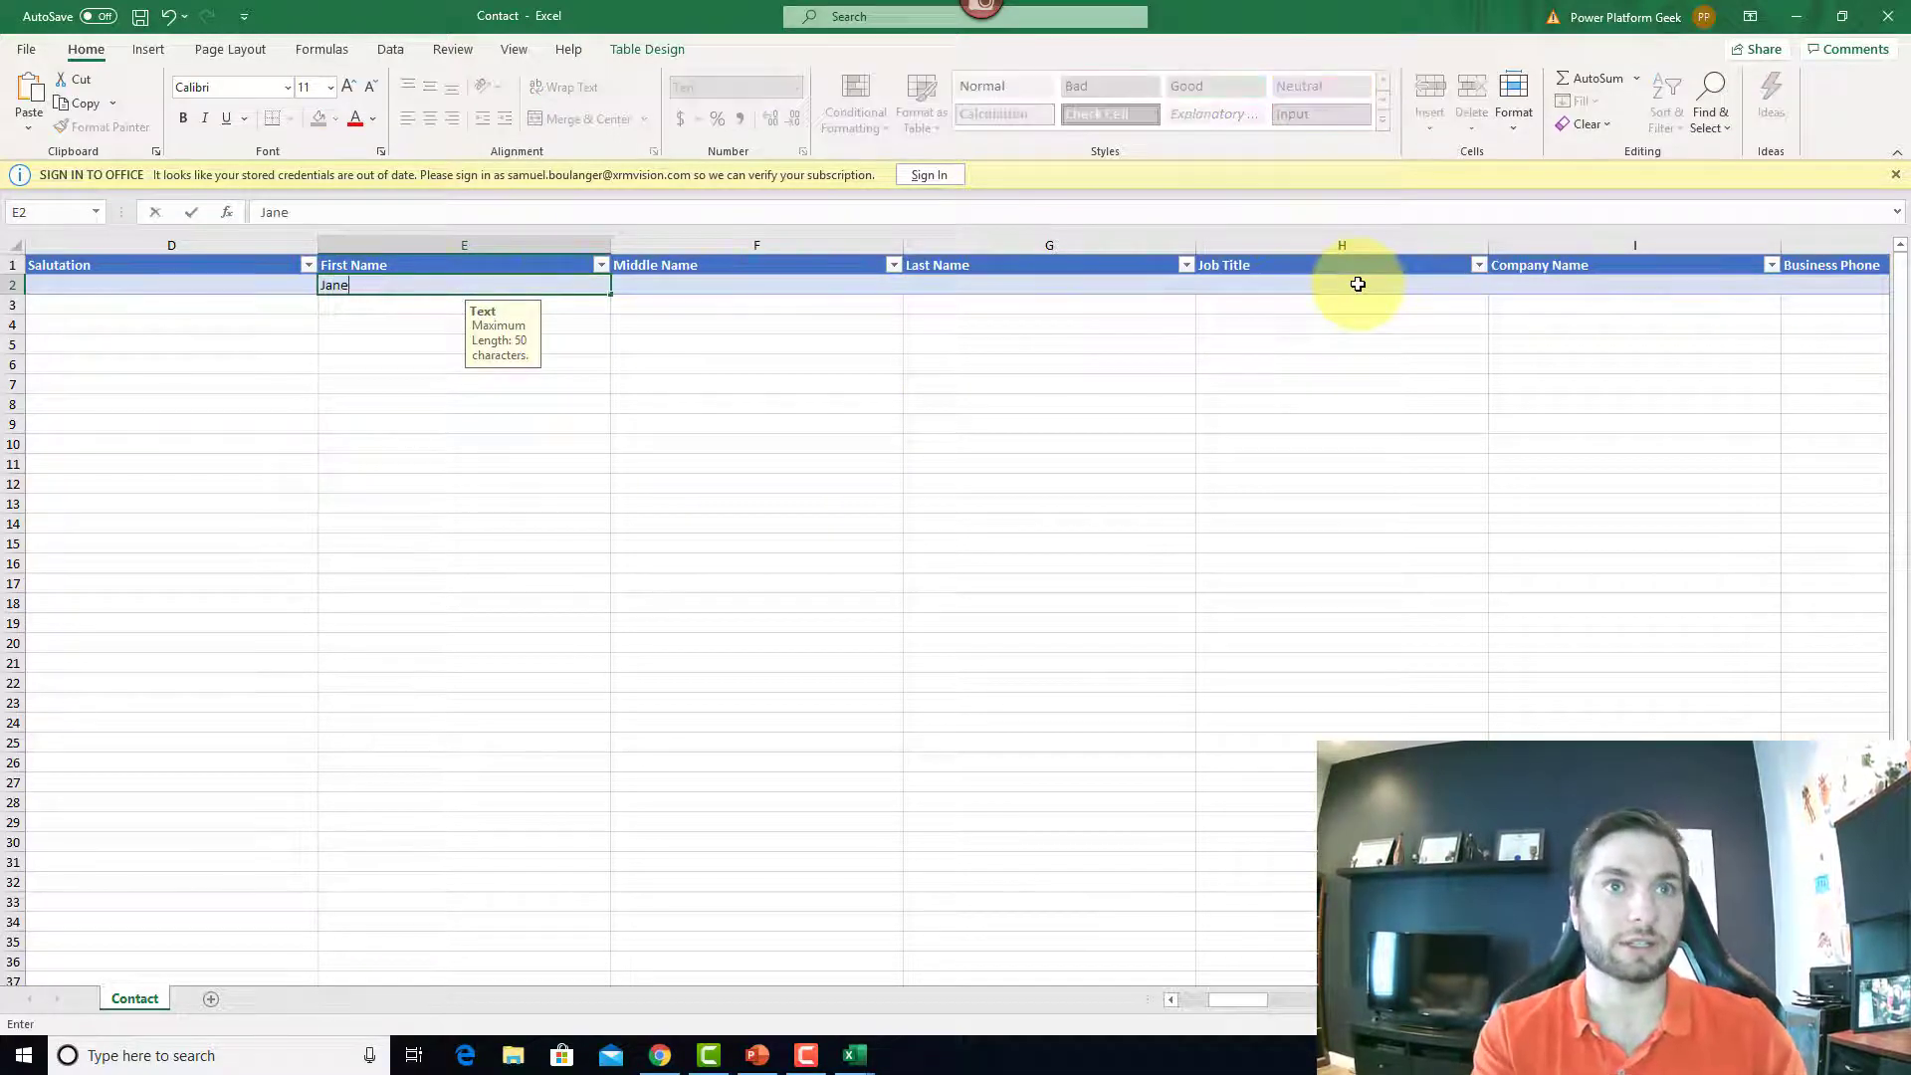
pyautogui.press('Tab')
pyautogui.press('Tab')
pyautogui.write('Do')
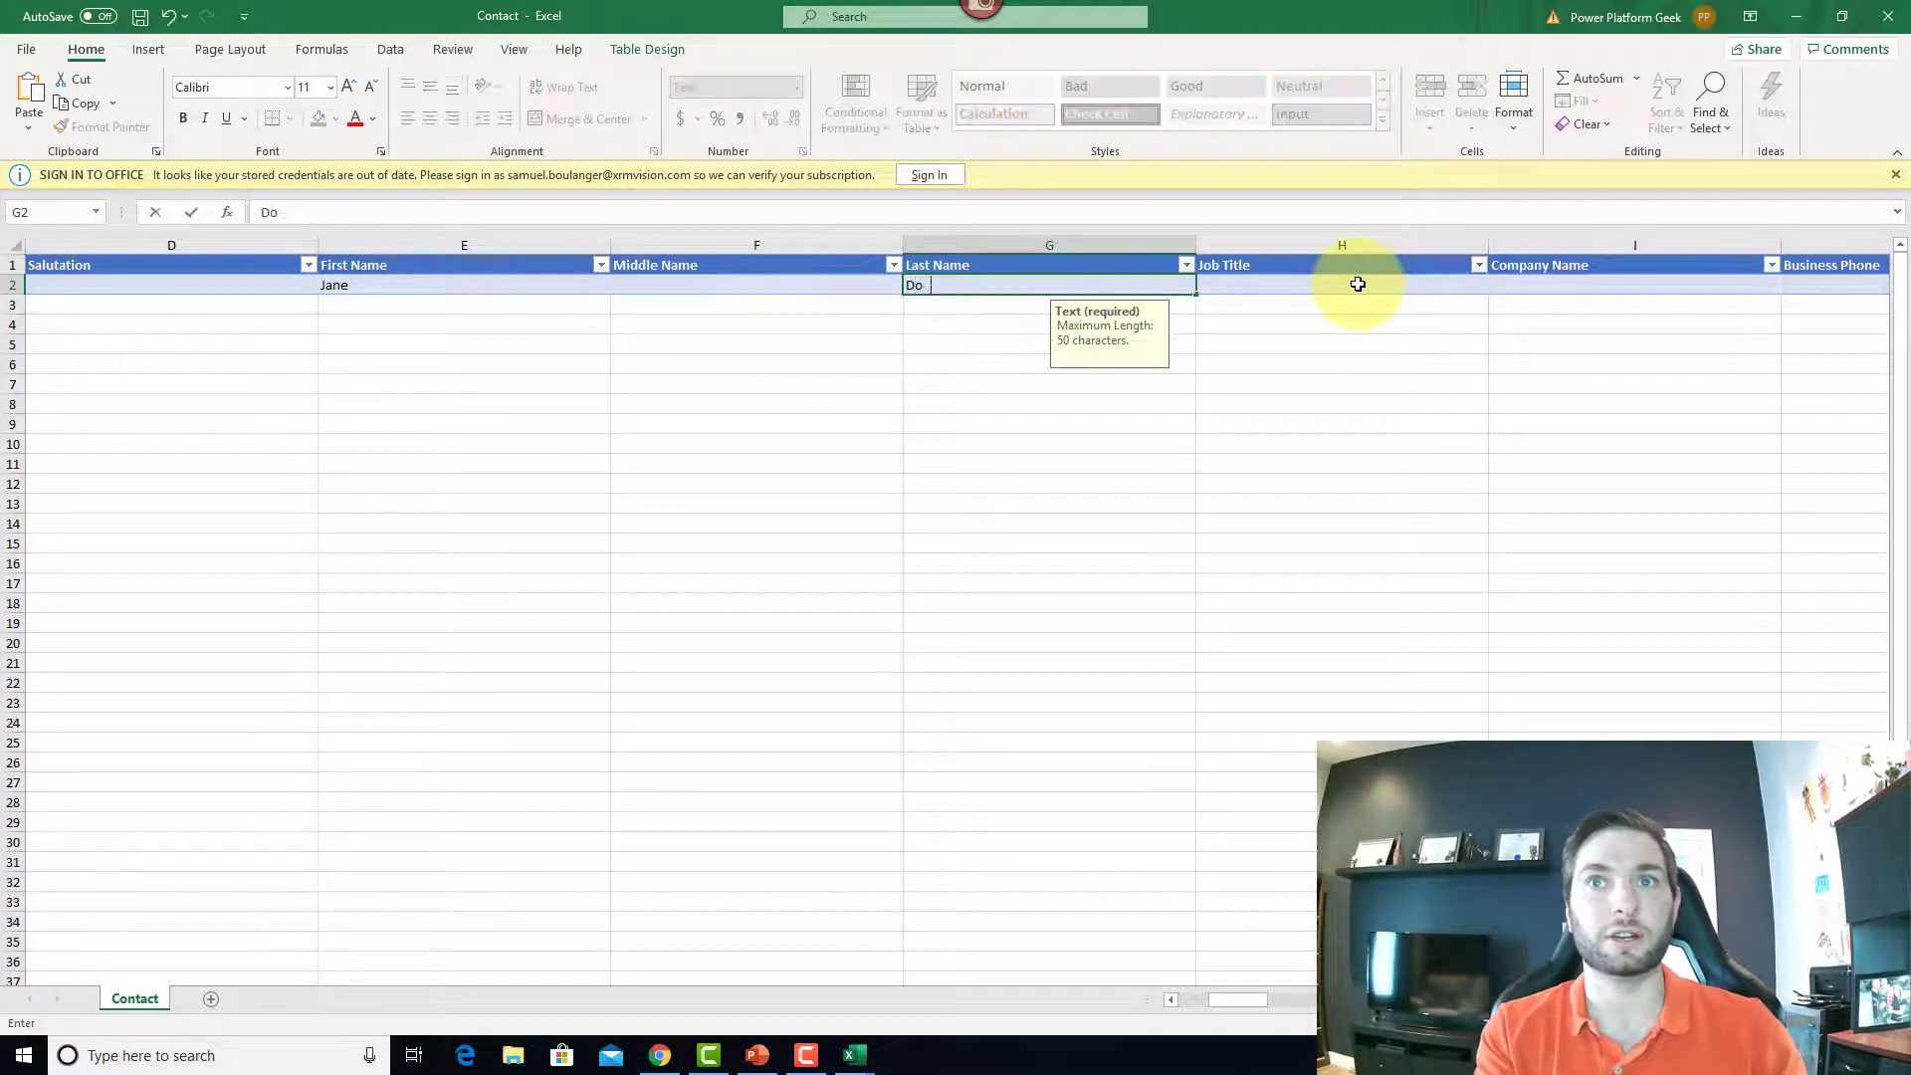
pyautogui.press('Tab')
pyautogui.hotkey('shift', 'Tab')
pyautogui.press('Tab')
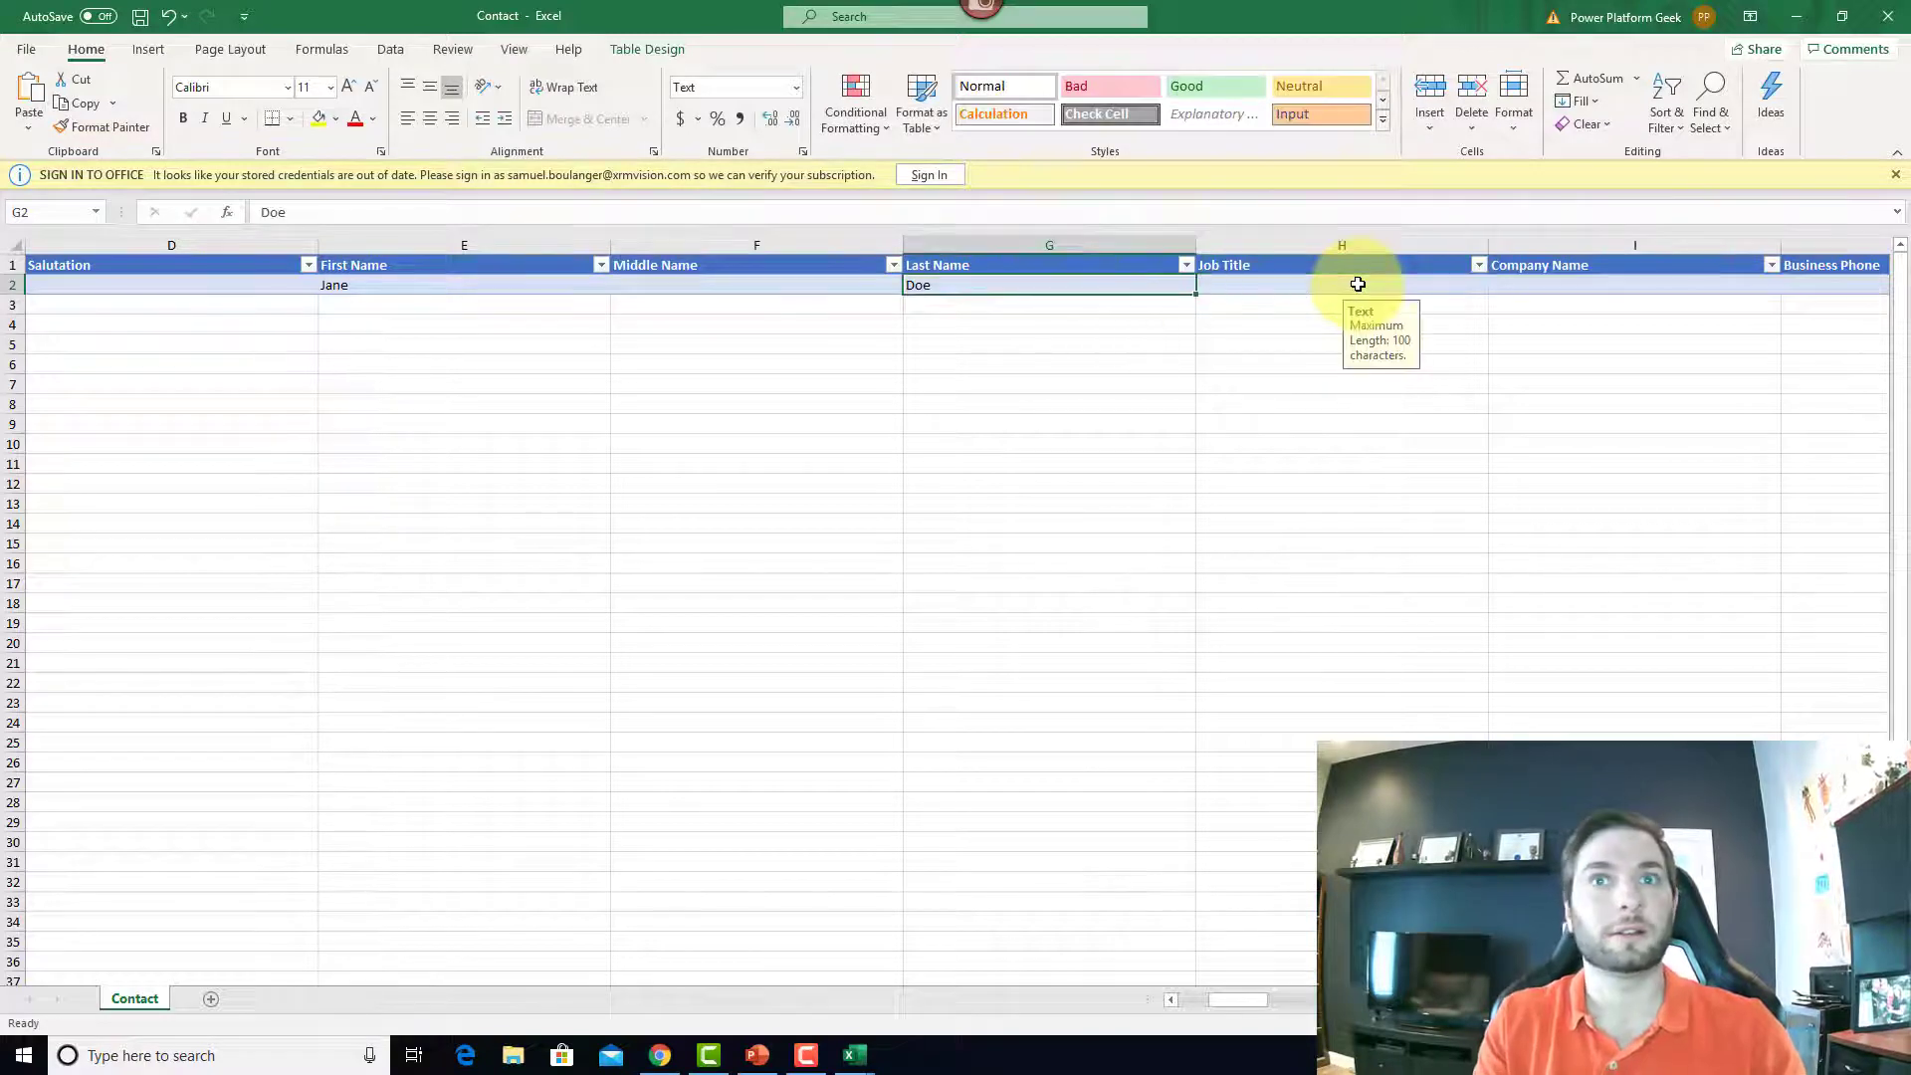
pyautogui.press('Tab')
pyautogui.press('Tab')
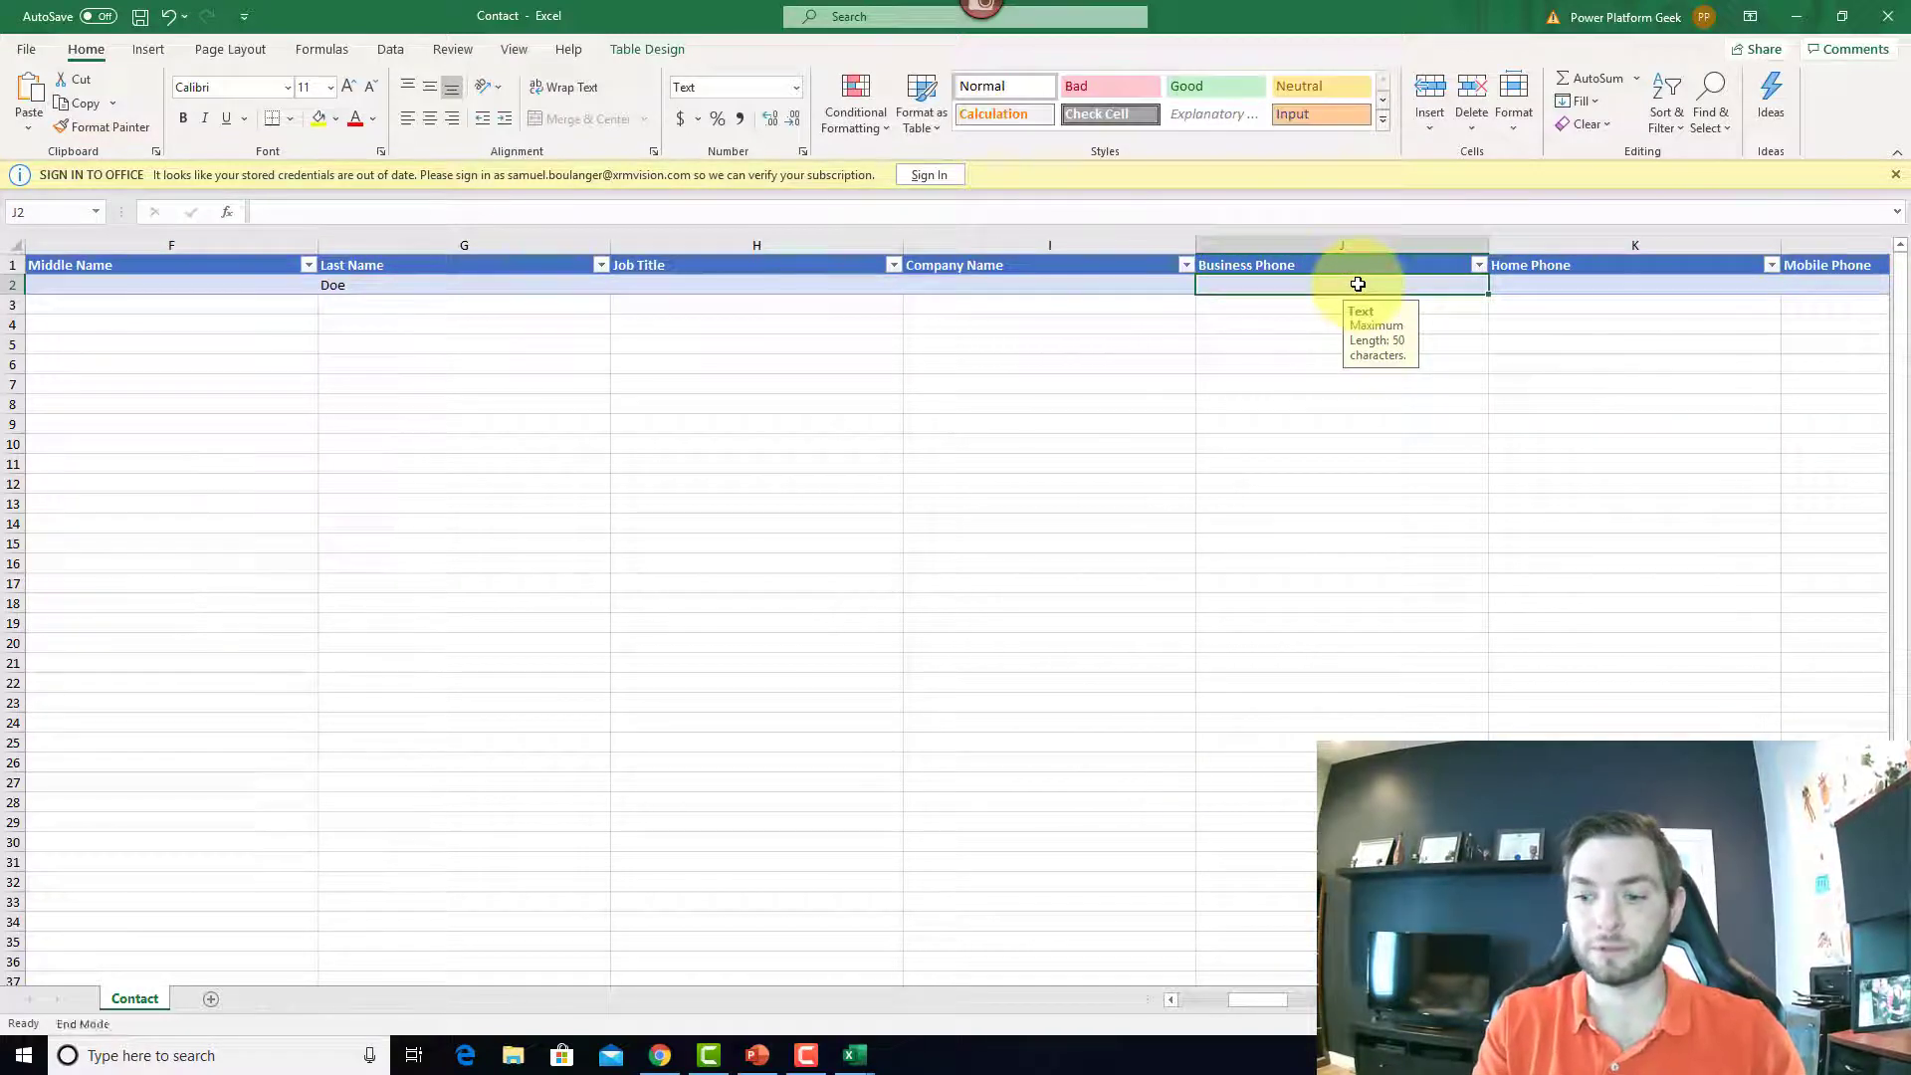
pyautogui.press('Left')
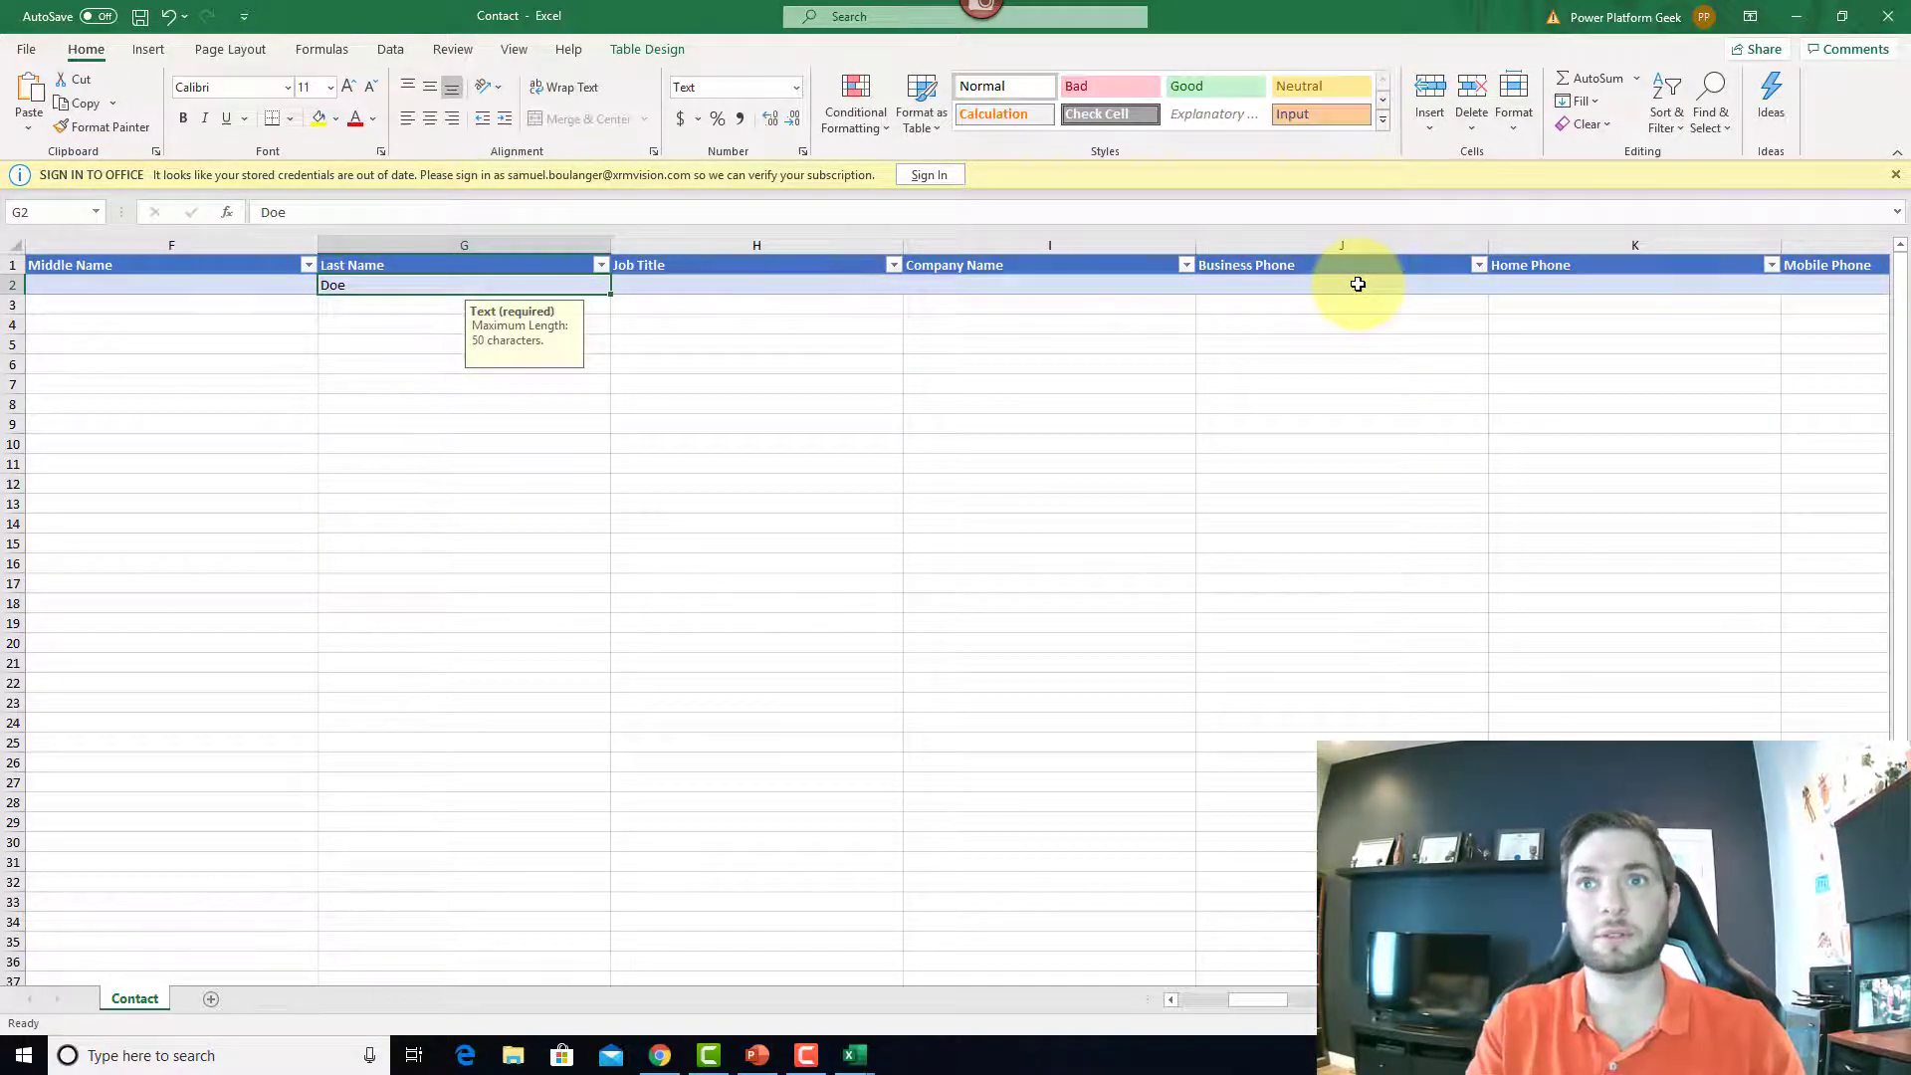
pyautogui.click(1357, 285)
pyautogui.write('5145555555')
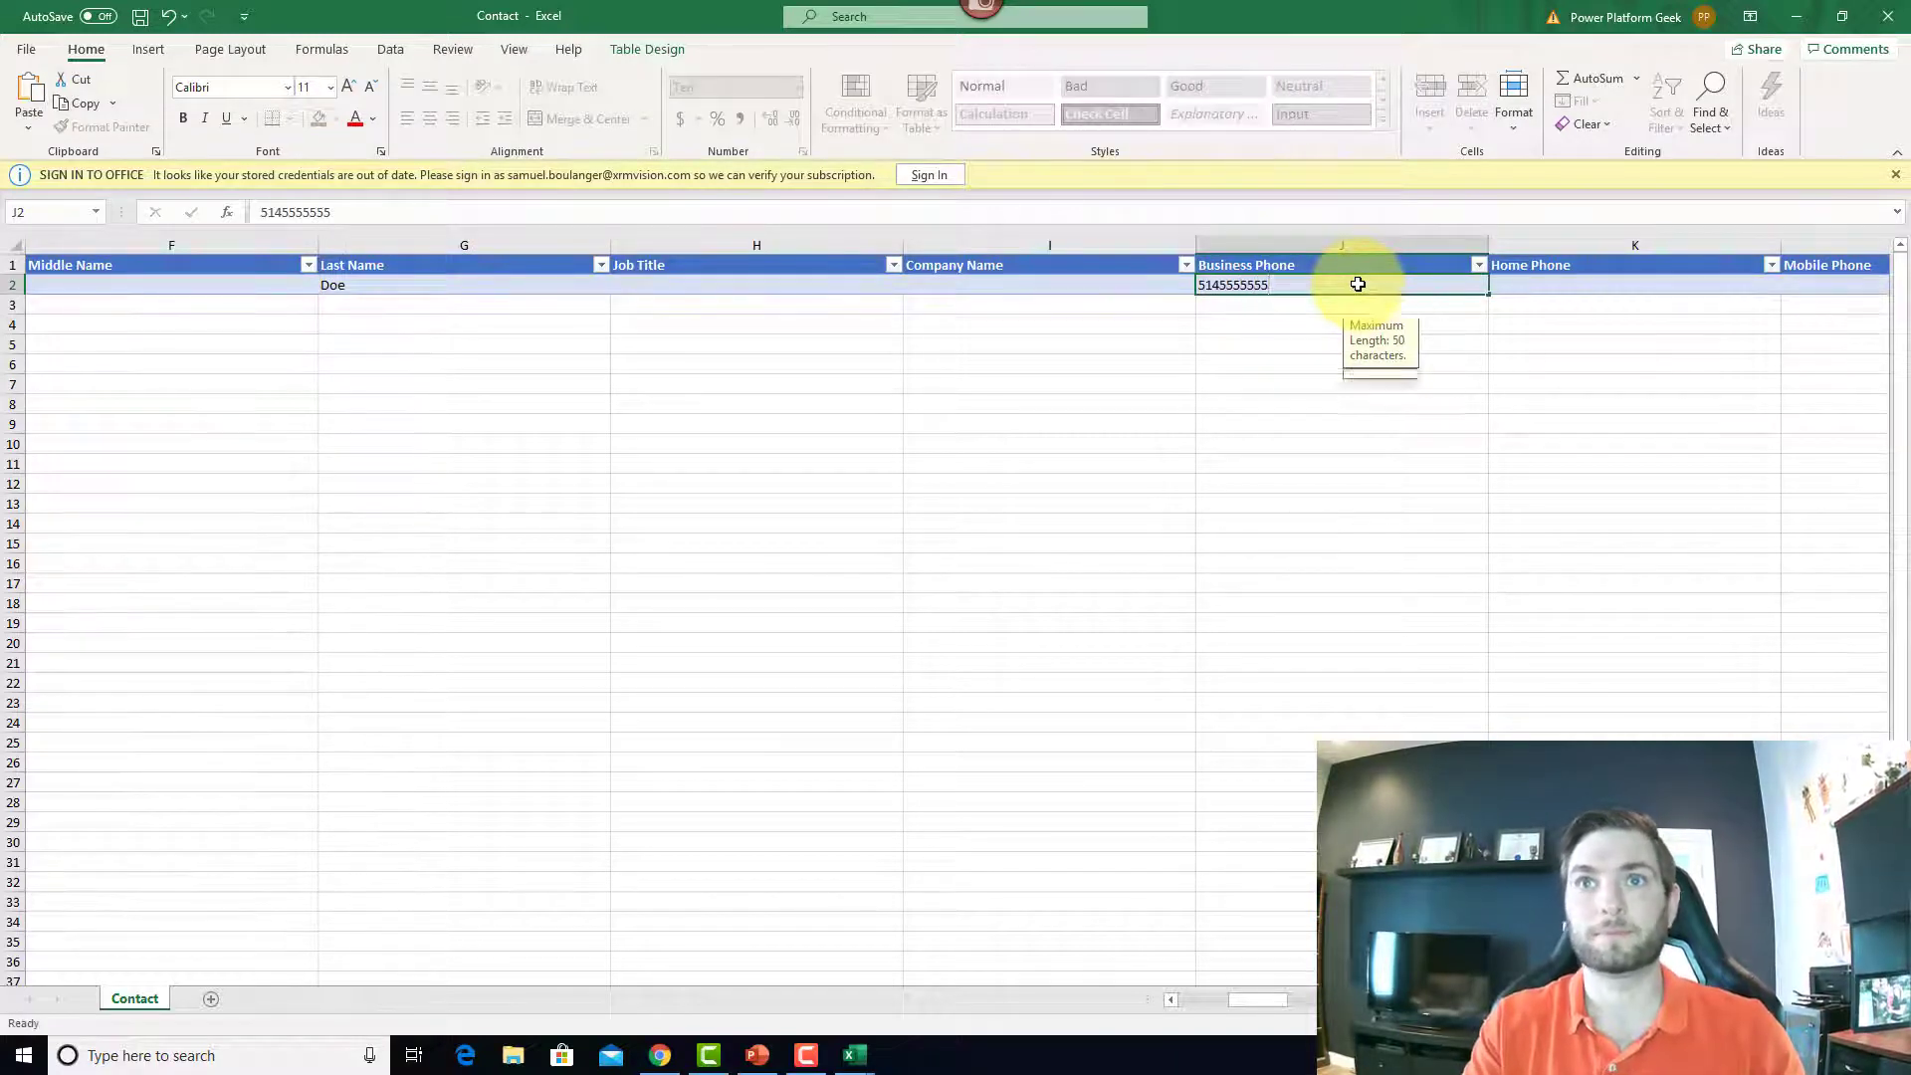
pyautogui.press('Return')
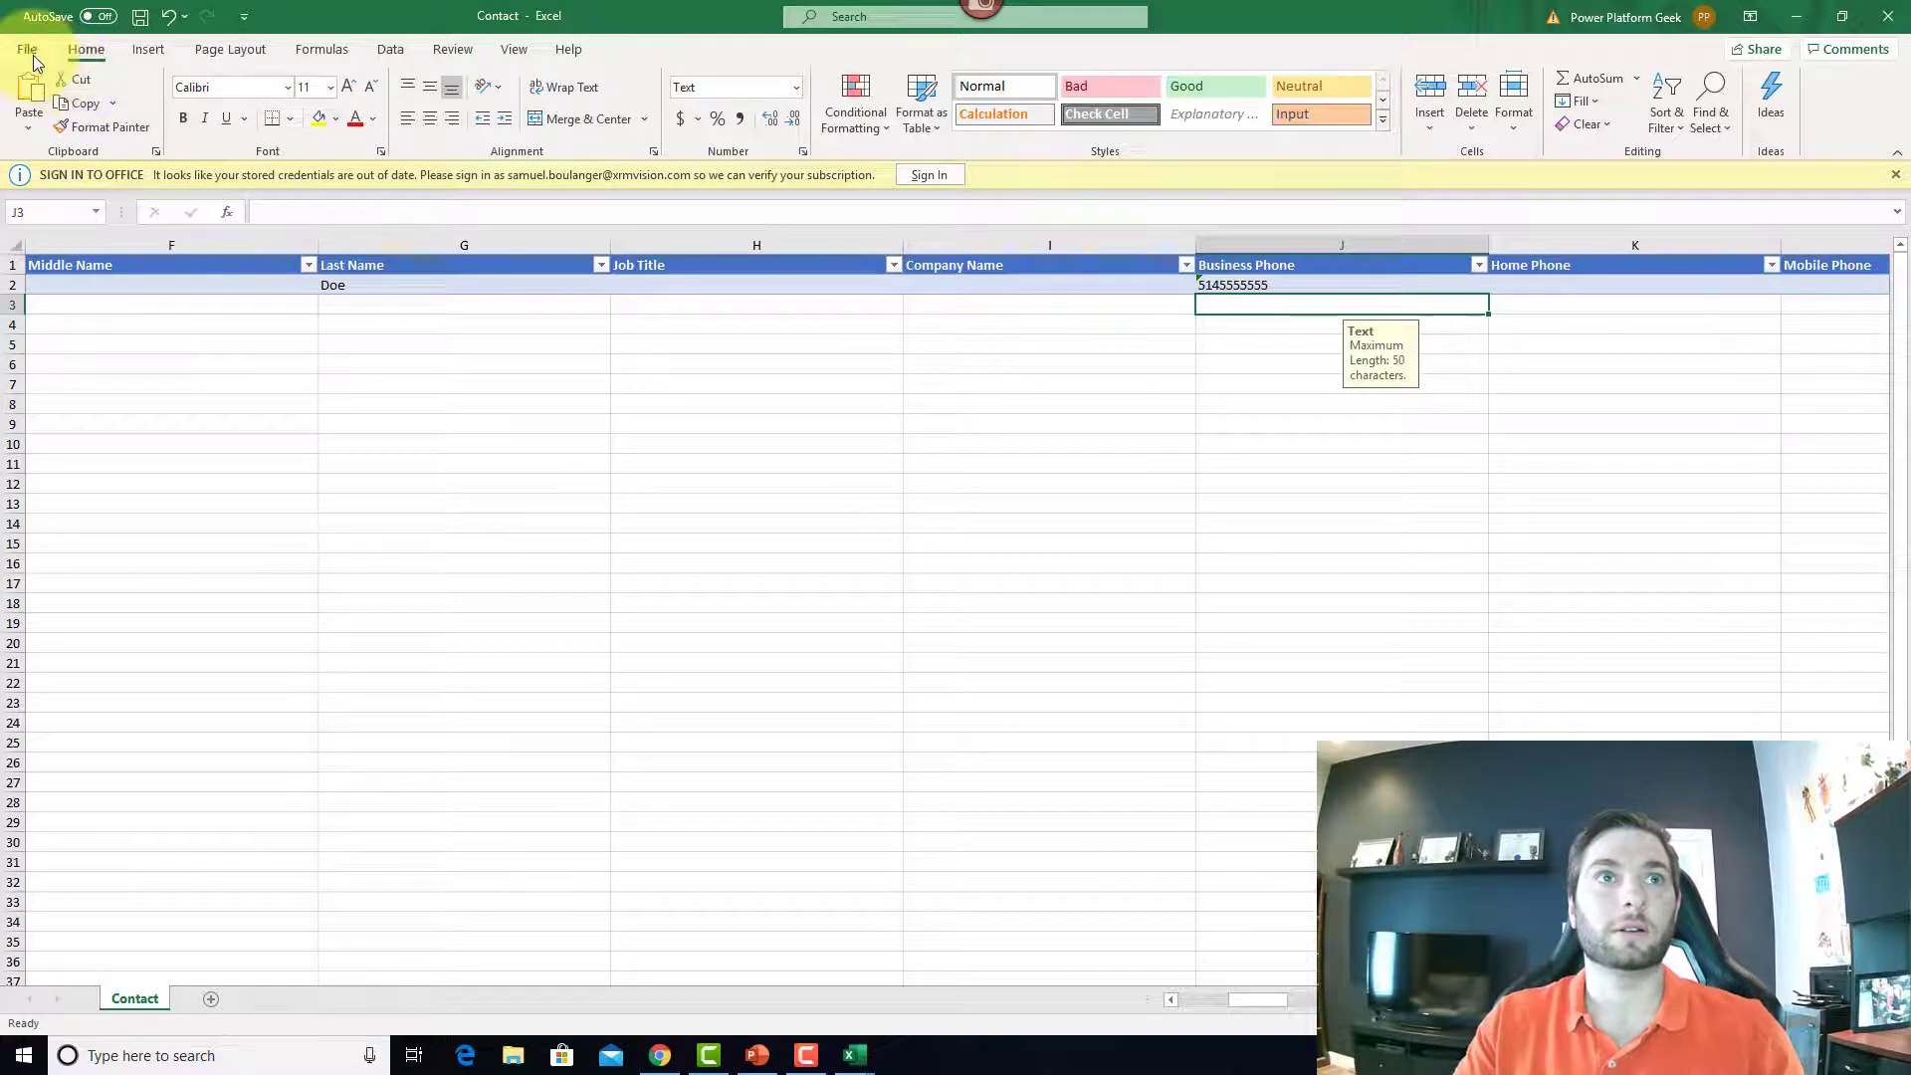
# Step: Save the Contact template to the Desktop under the name NewContact2
pyautogui.click(33, 56)
pyautogui.click(81, 312)
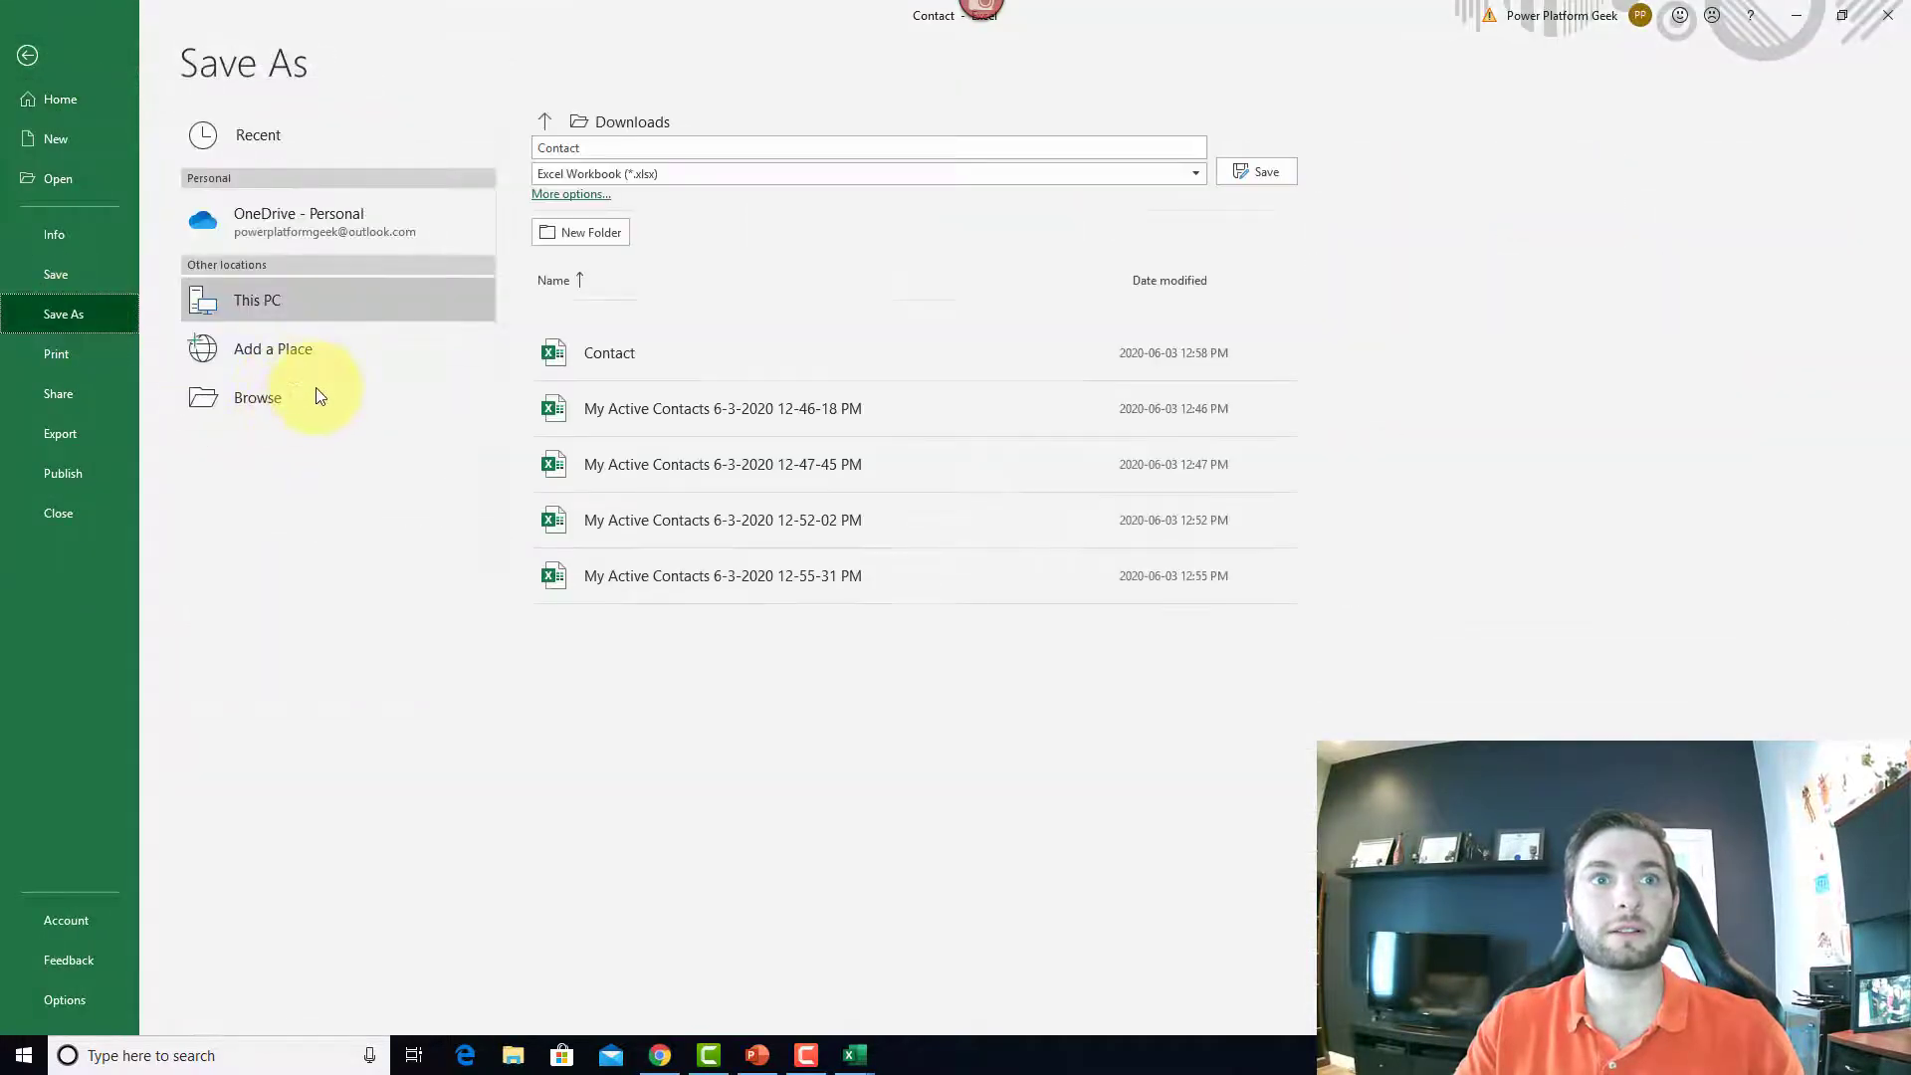
pyautogui.click(318, 397)
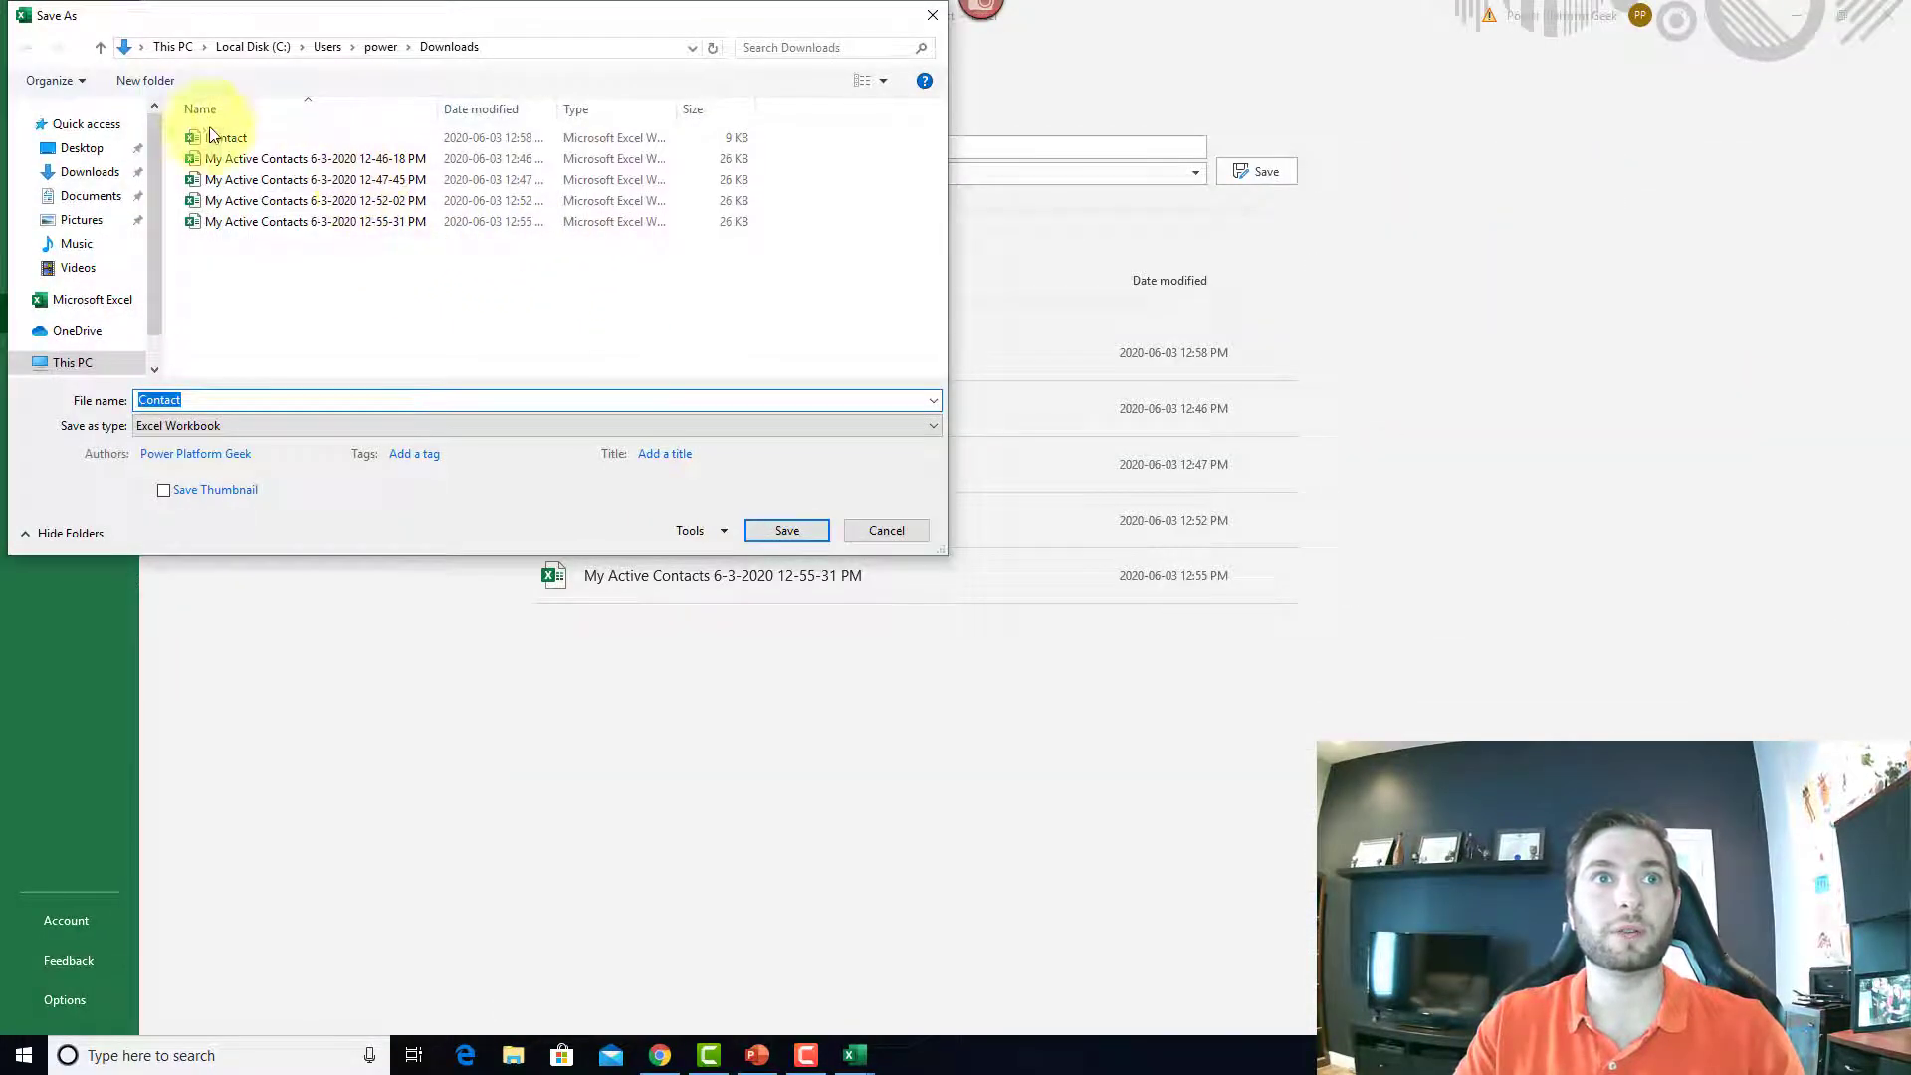
pyautogui.click(130, 149)
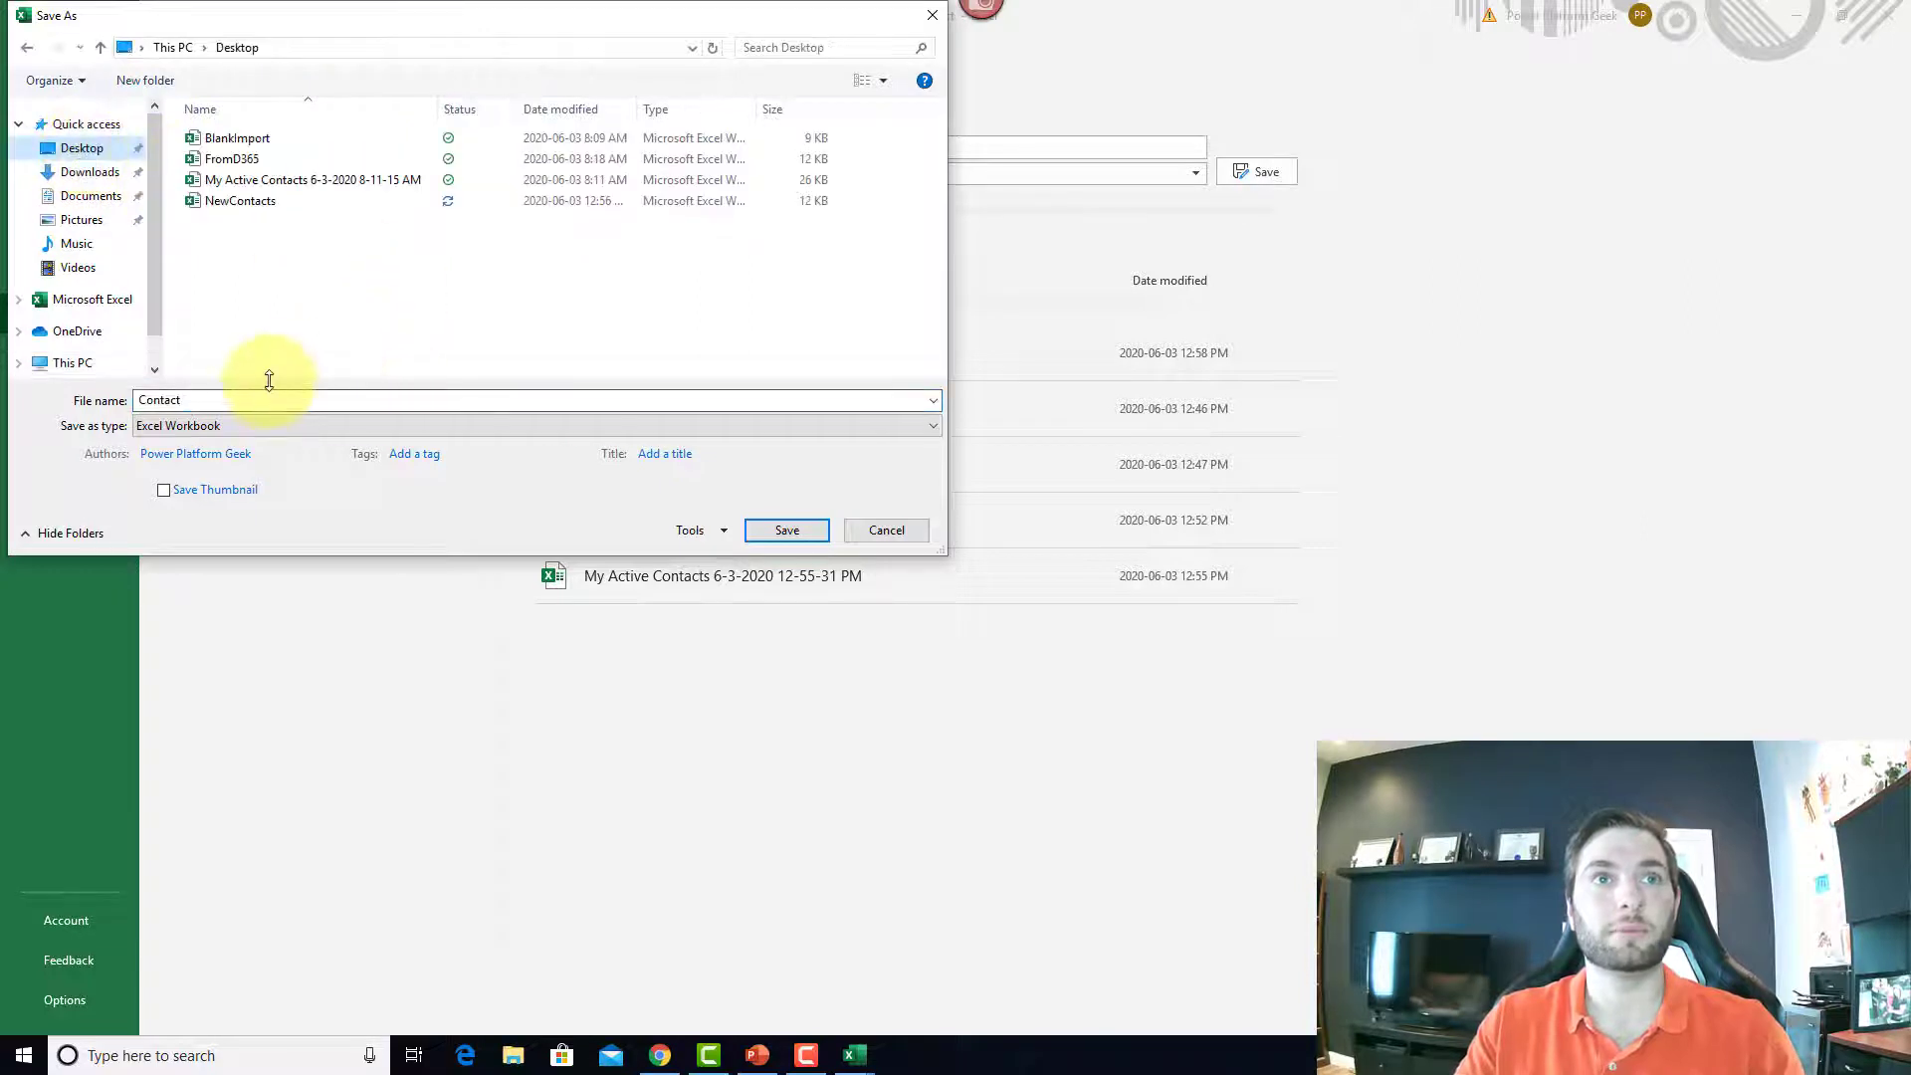
pyautogui.moveTo(213, 401); pyautogui.dragTo(74, 378)
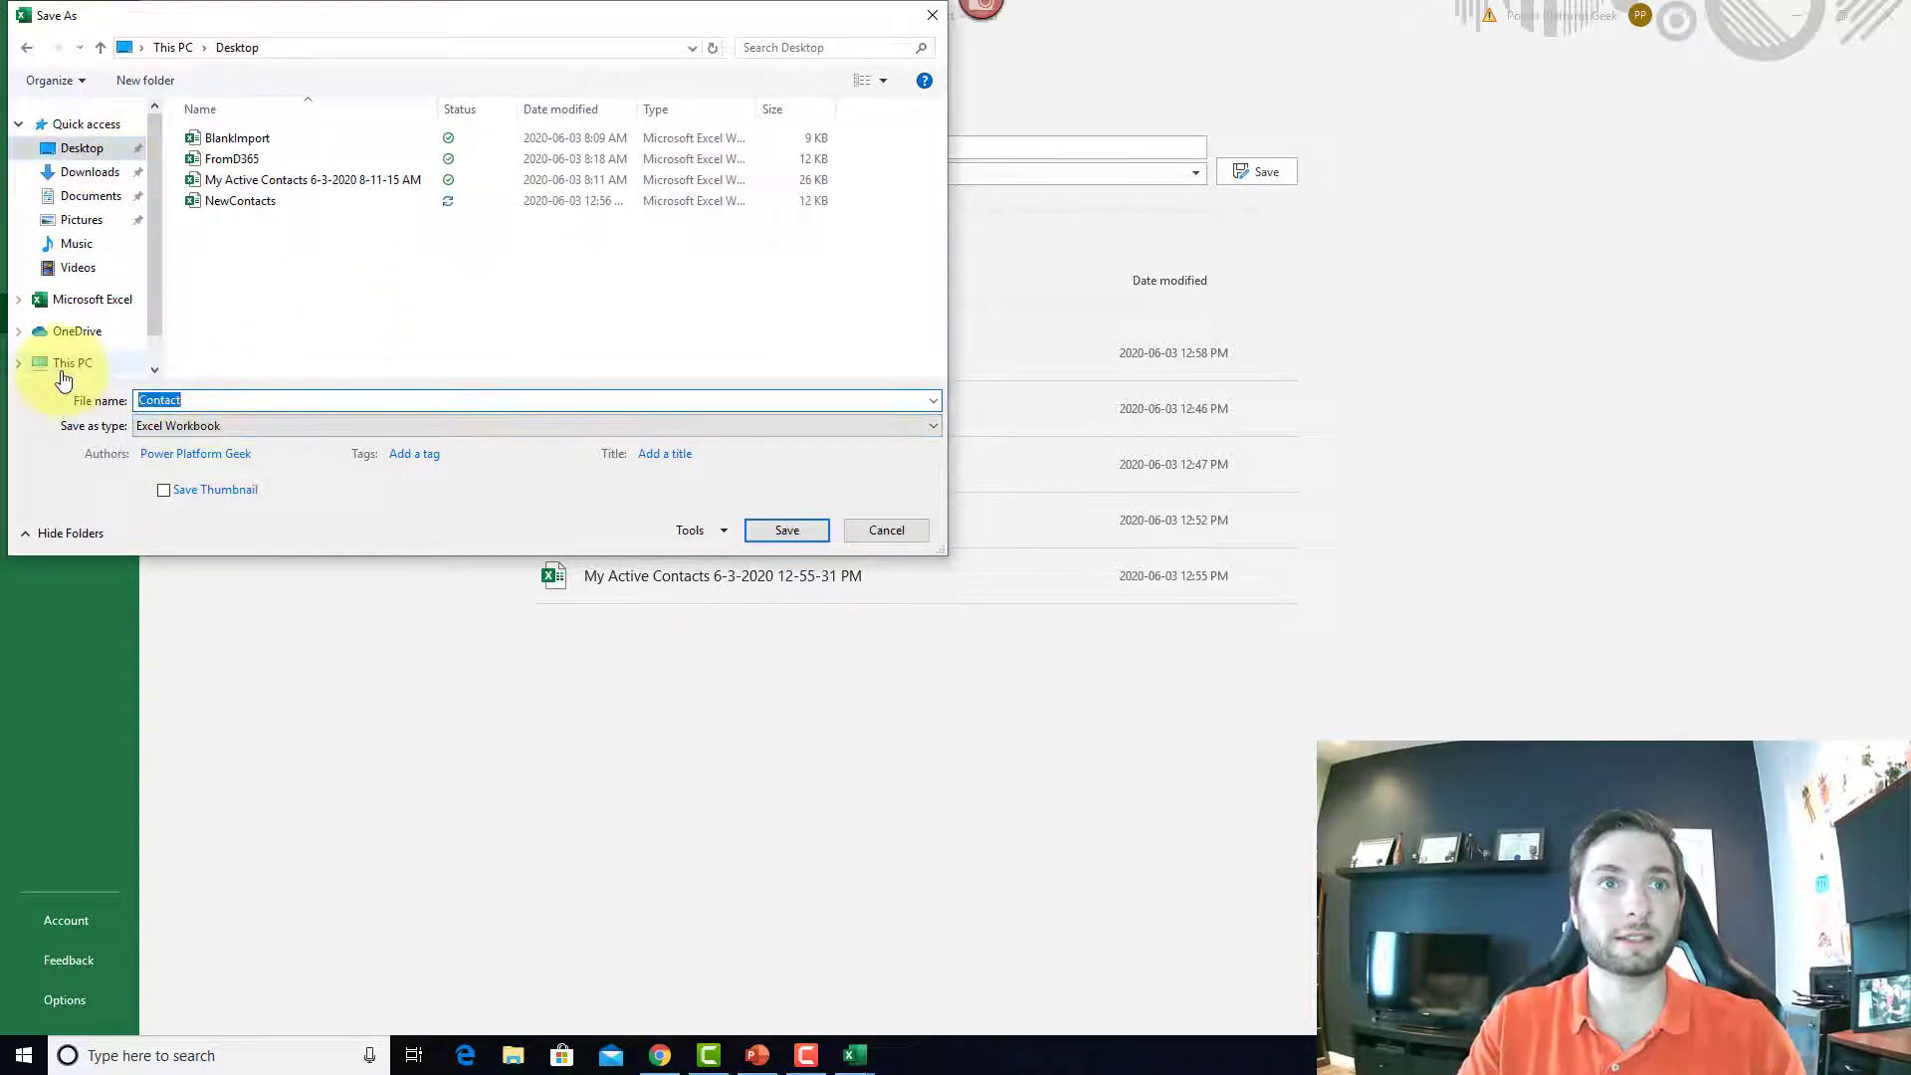
pyautogui.write('NewContact')
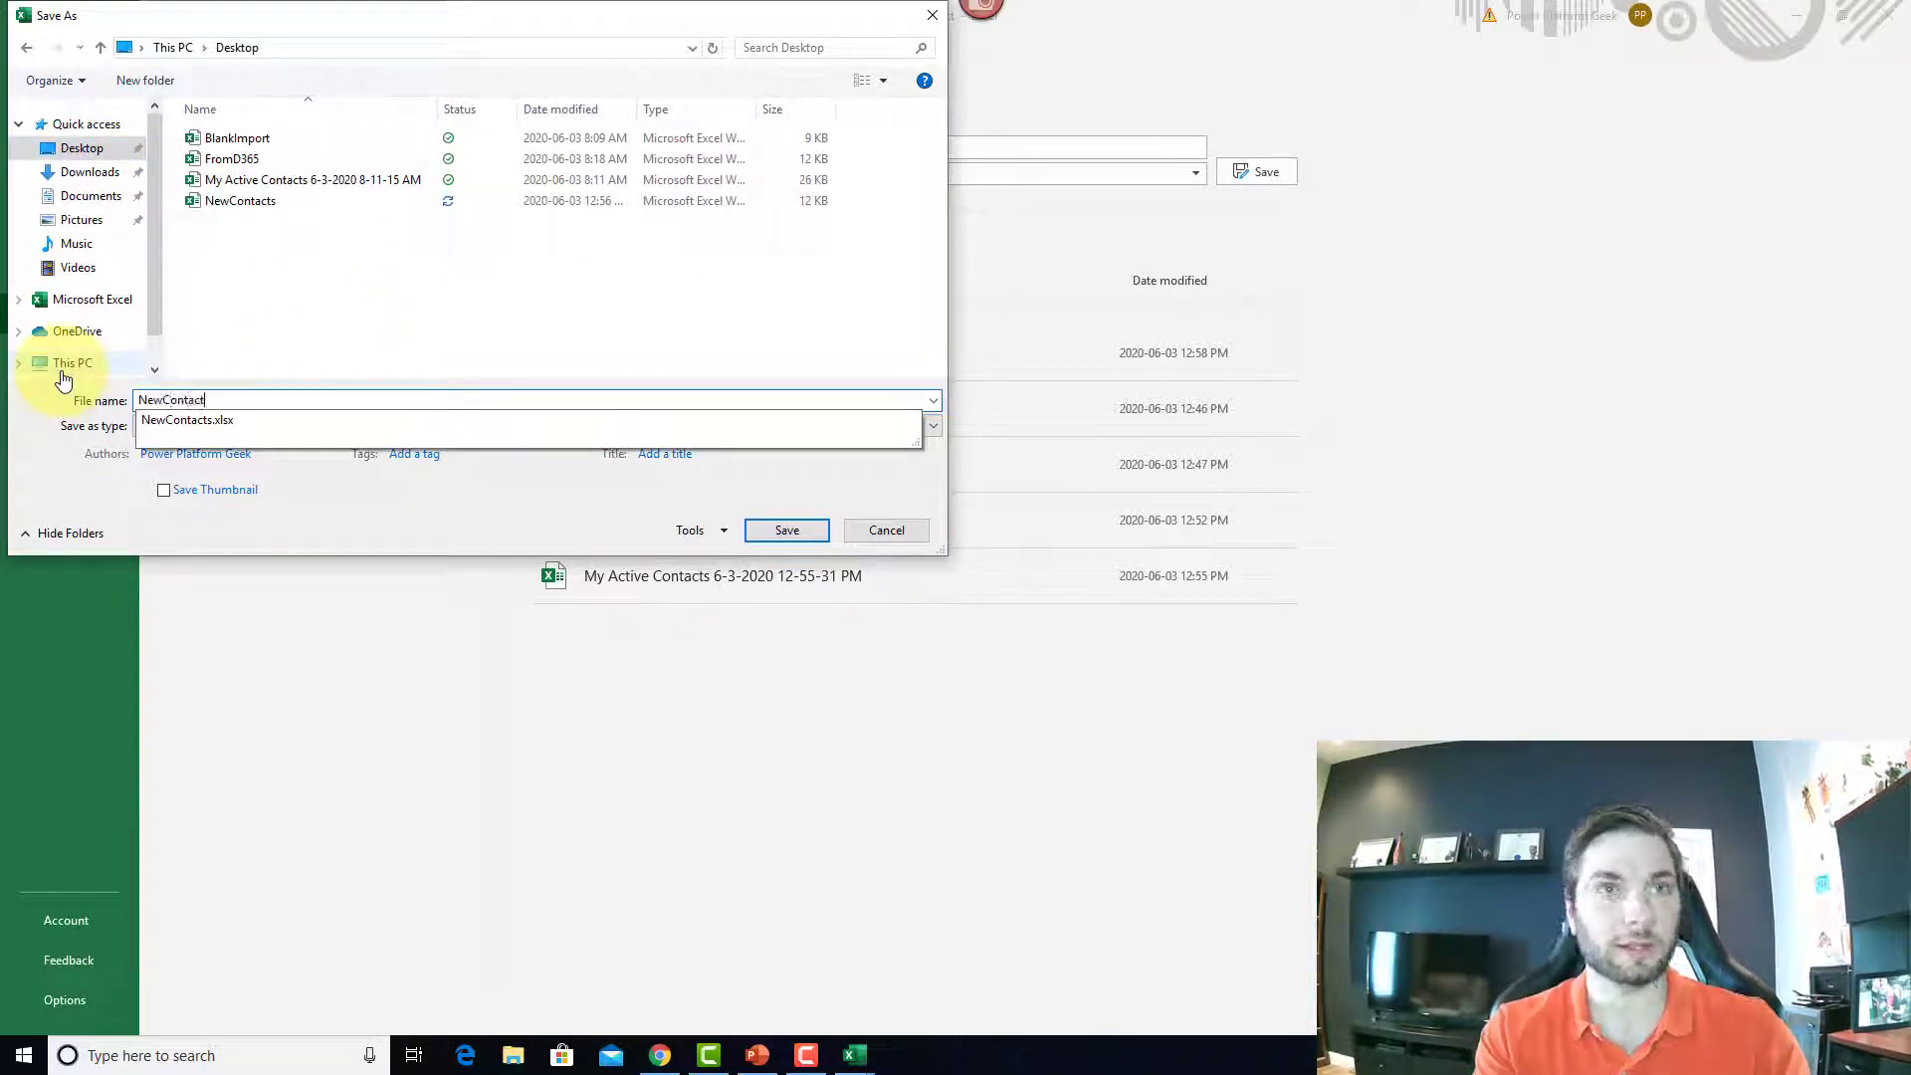
pyautogui.write('2')
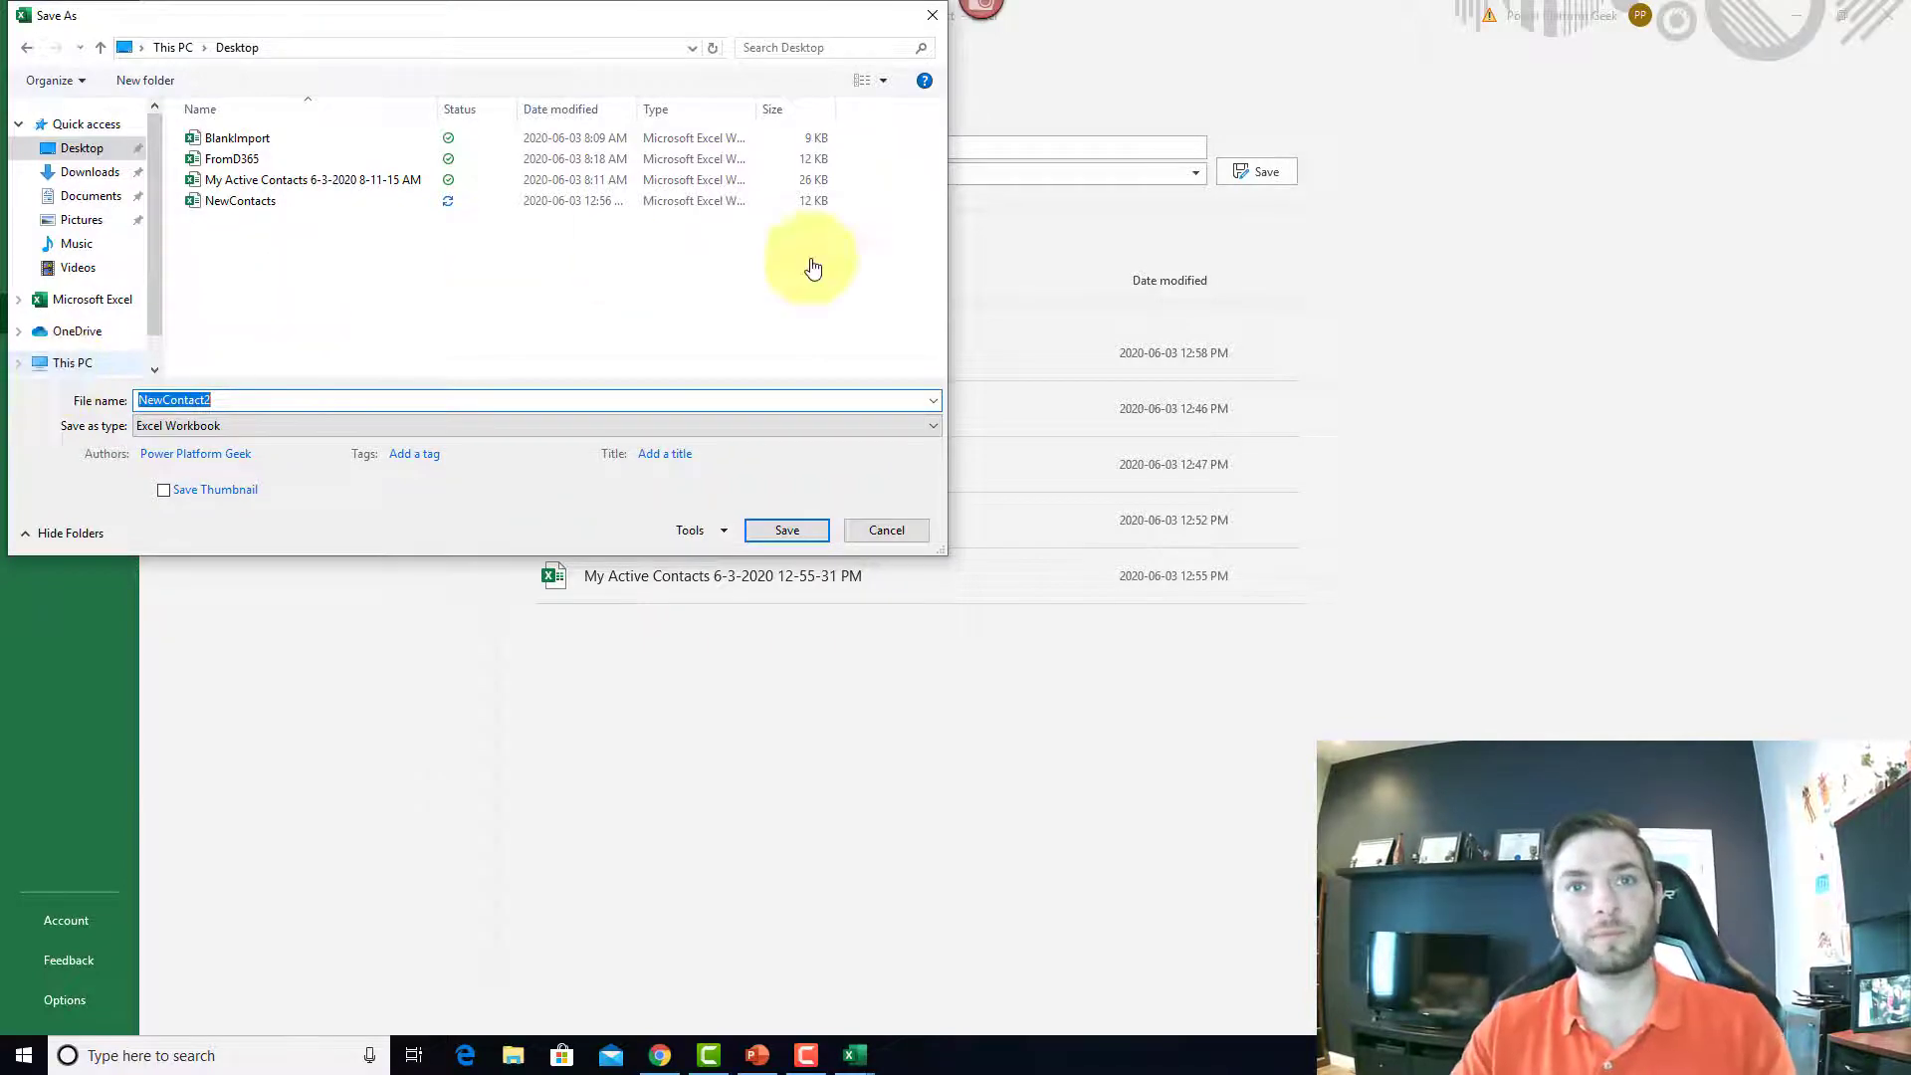
pyautogui.click(821, 530)
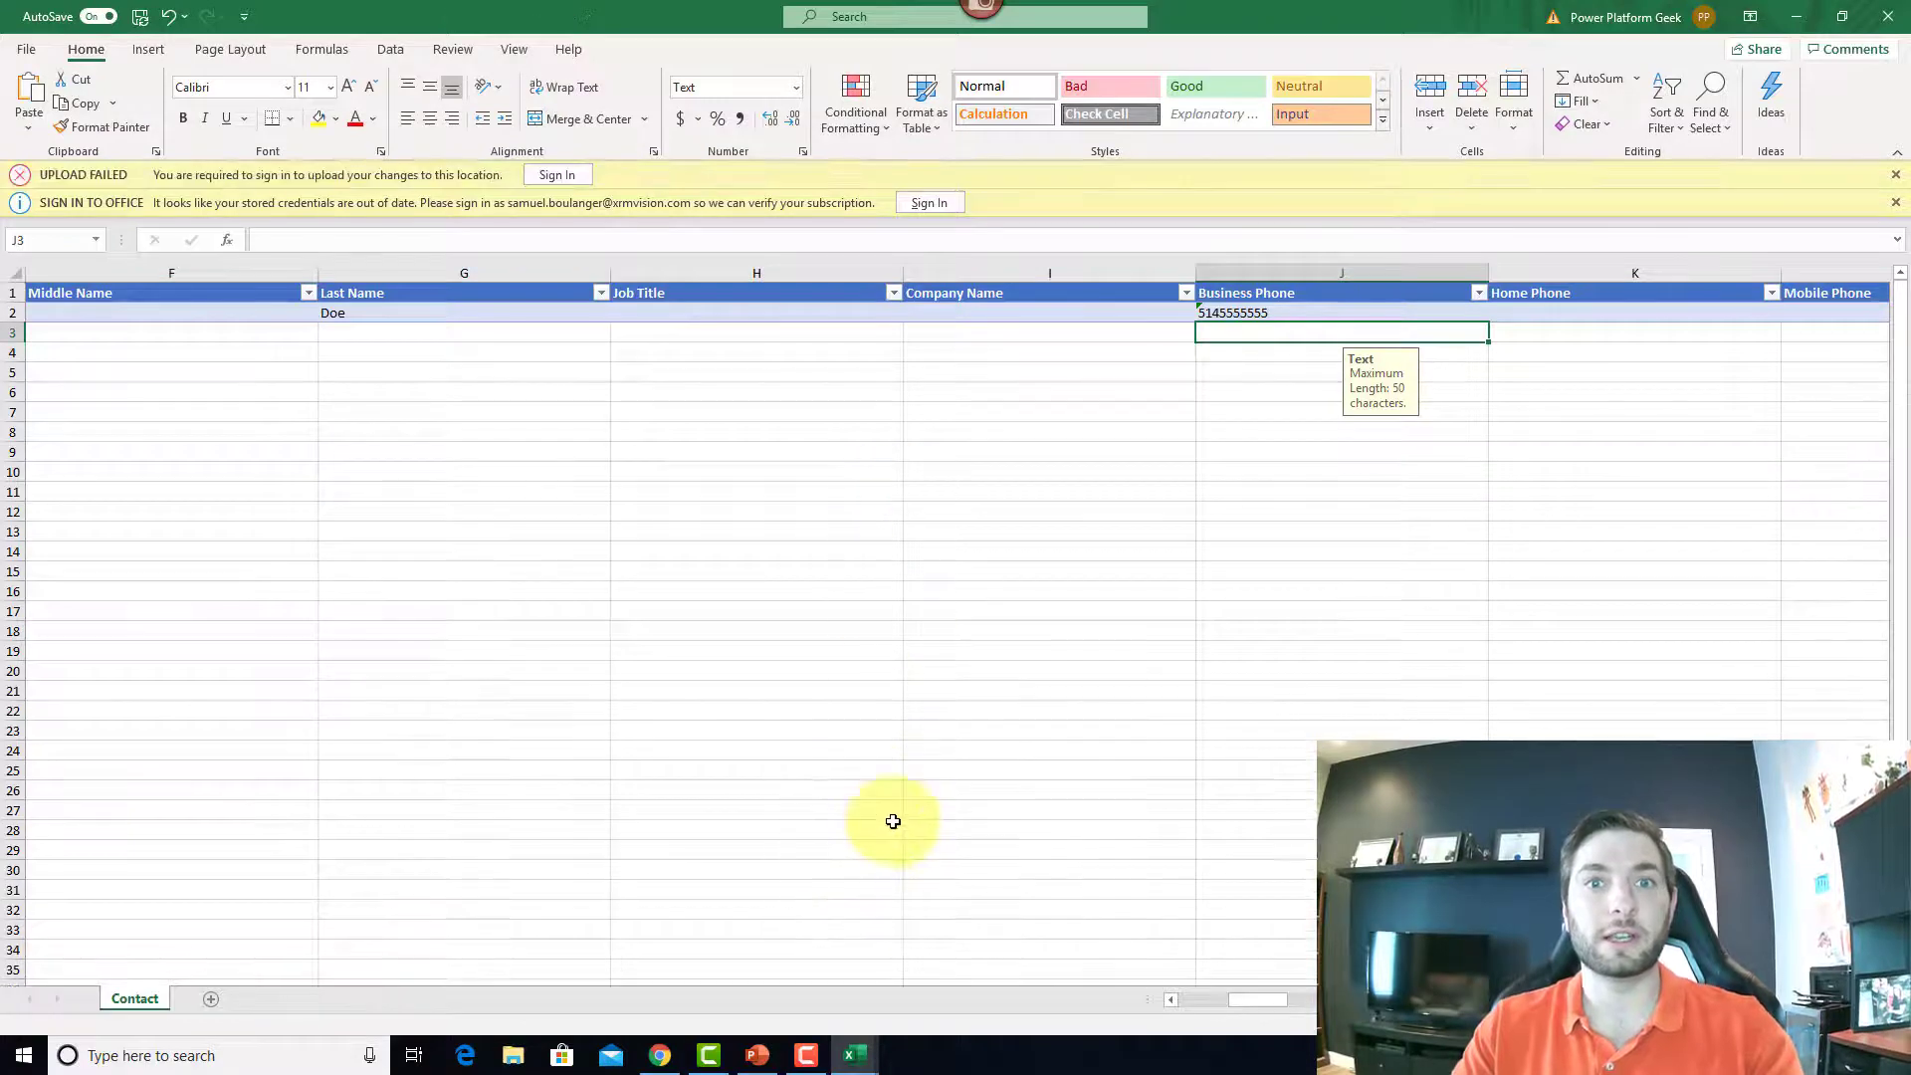
# Step: In the Power Platform admin center, expand Data management and open the Imports list in a new tab
pyautogui.moveTo(674, 1063)
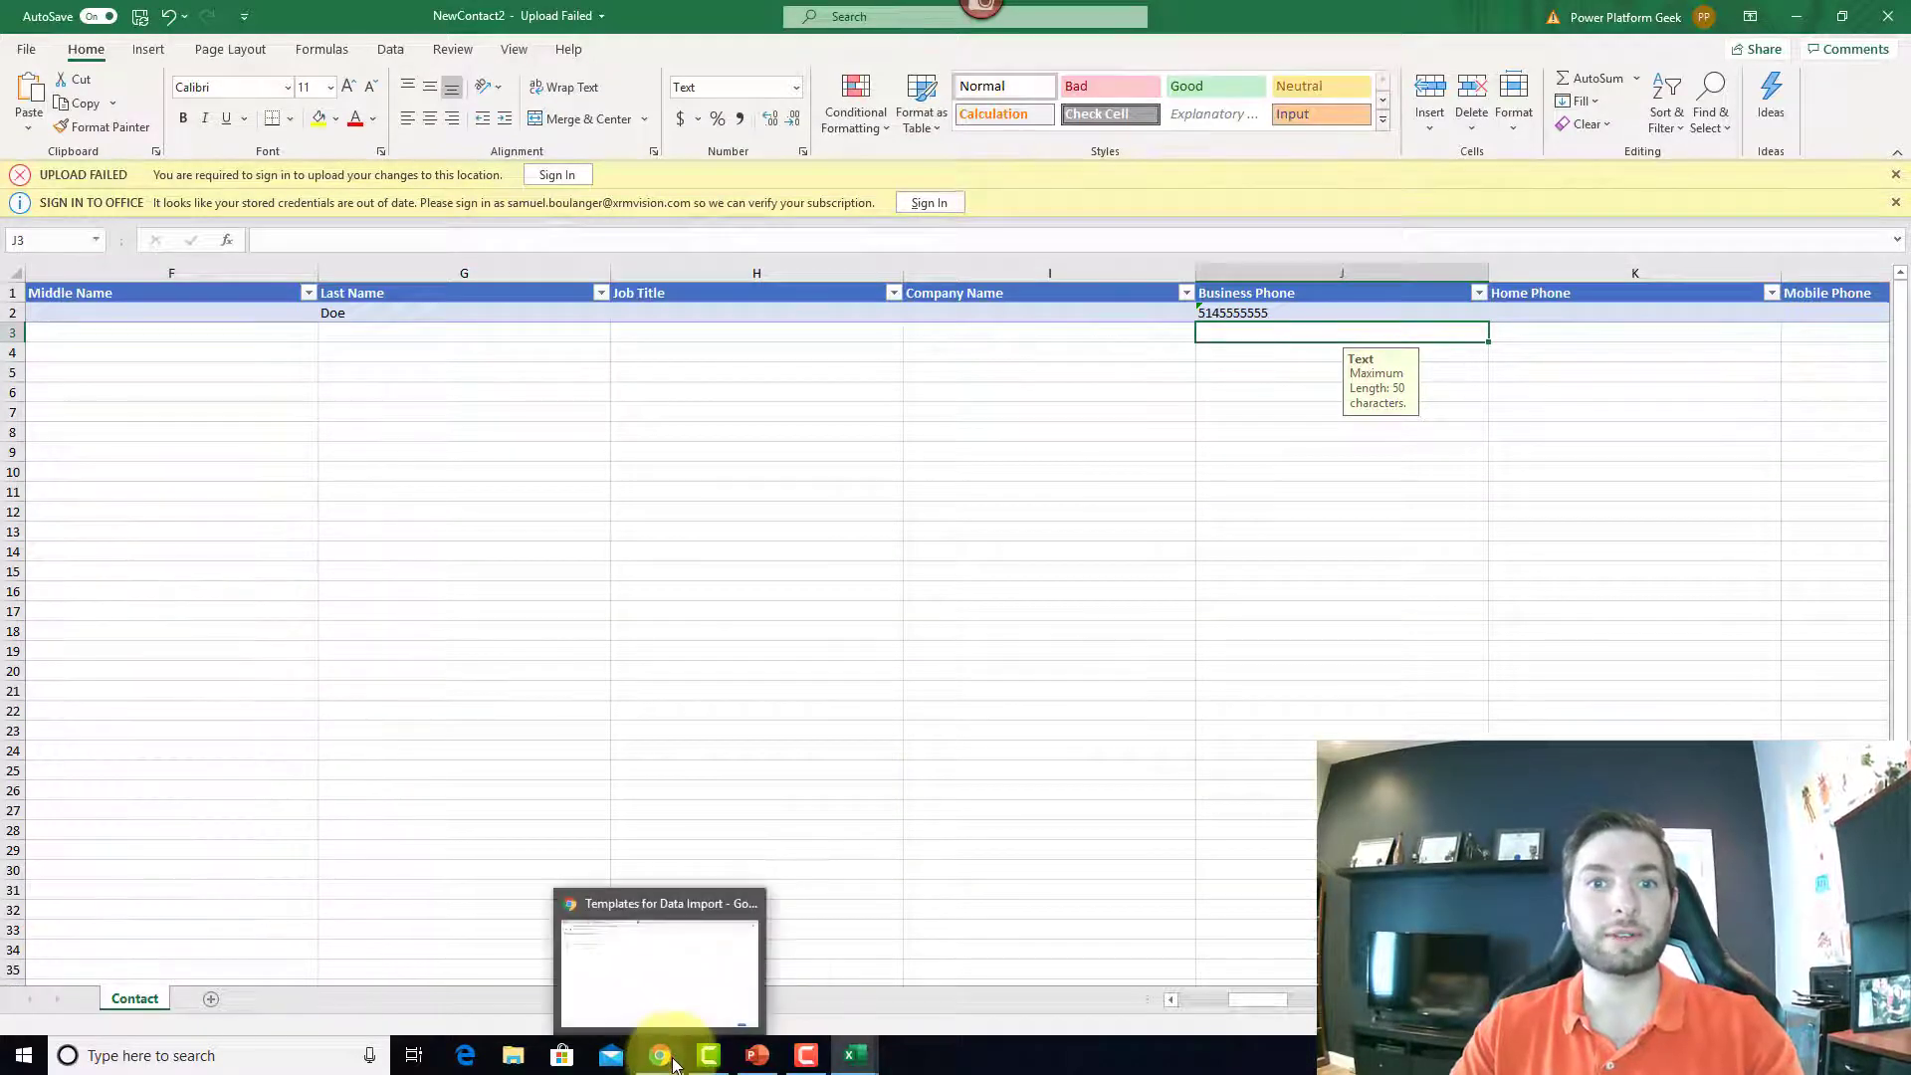
pyautogui.click(663, 993)
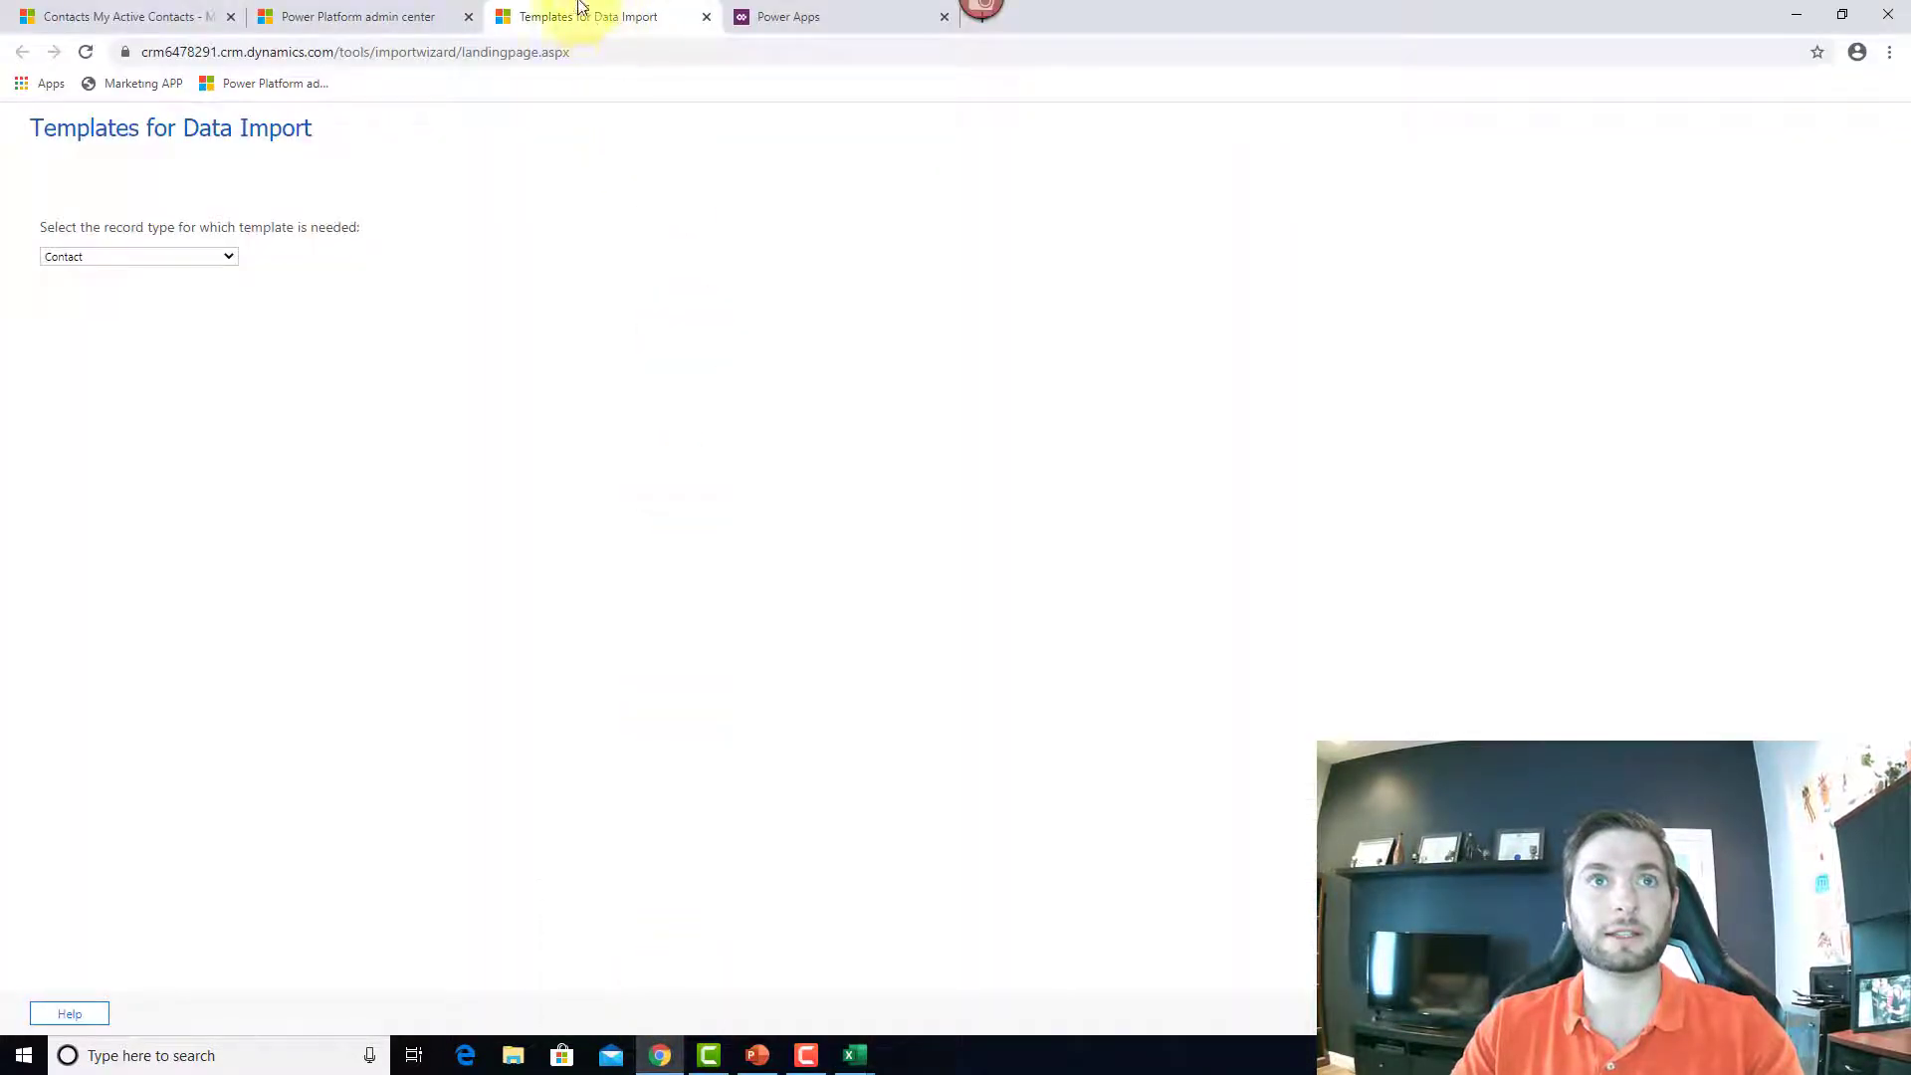
pyautogui.click(393, 14)
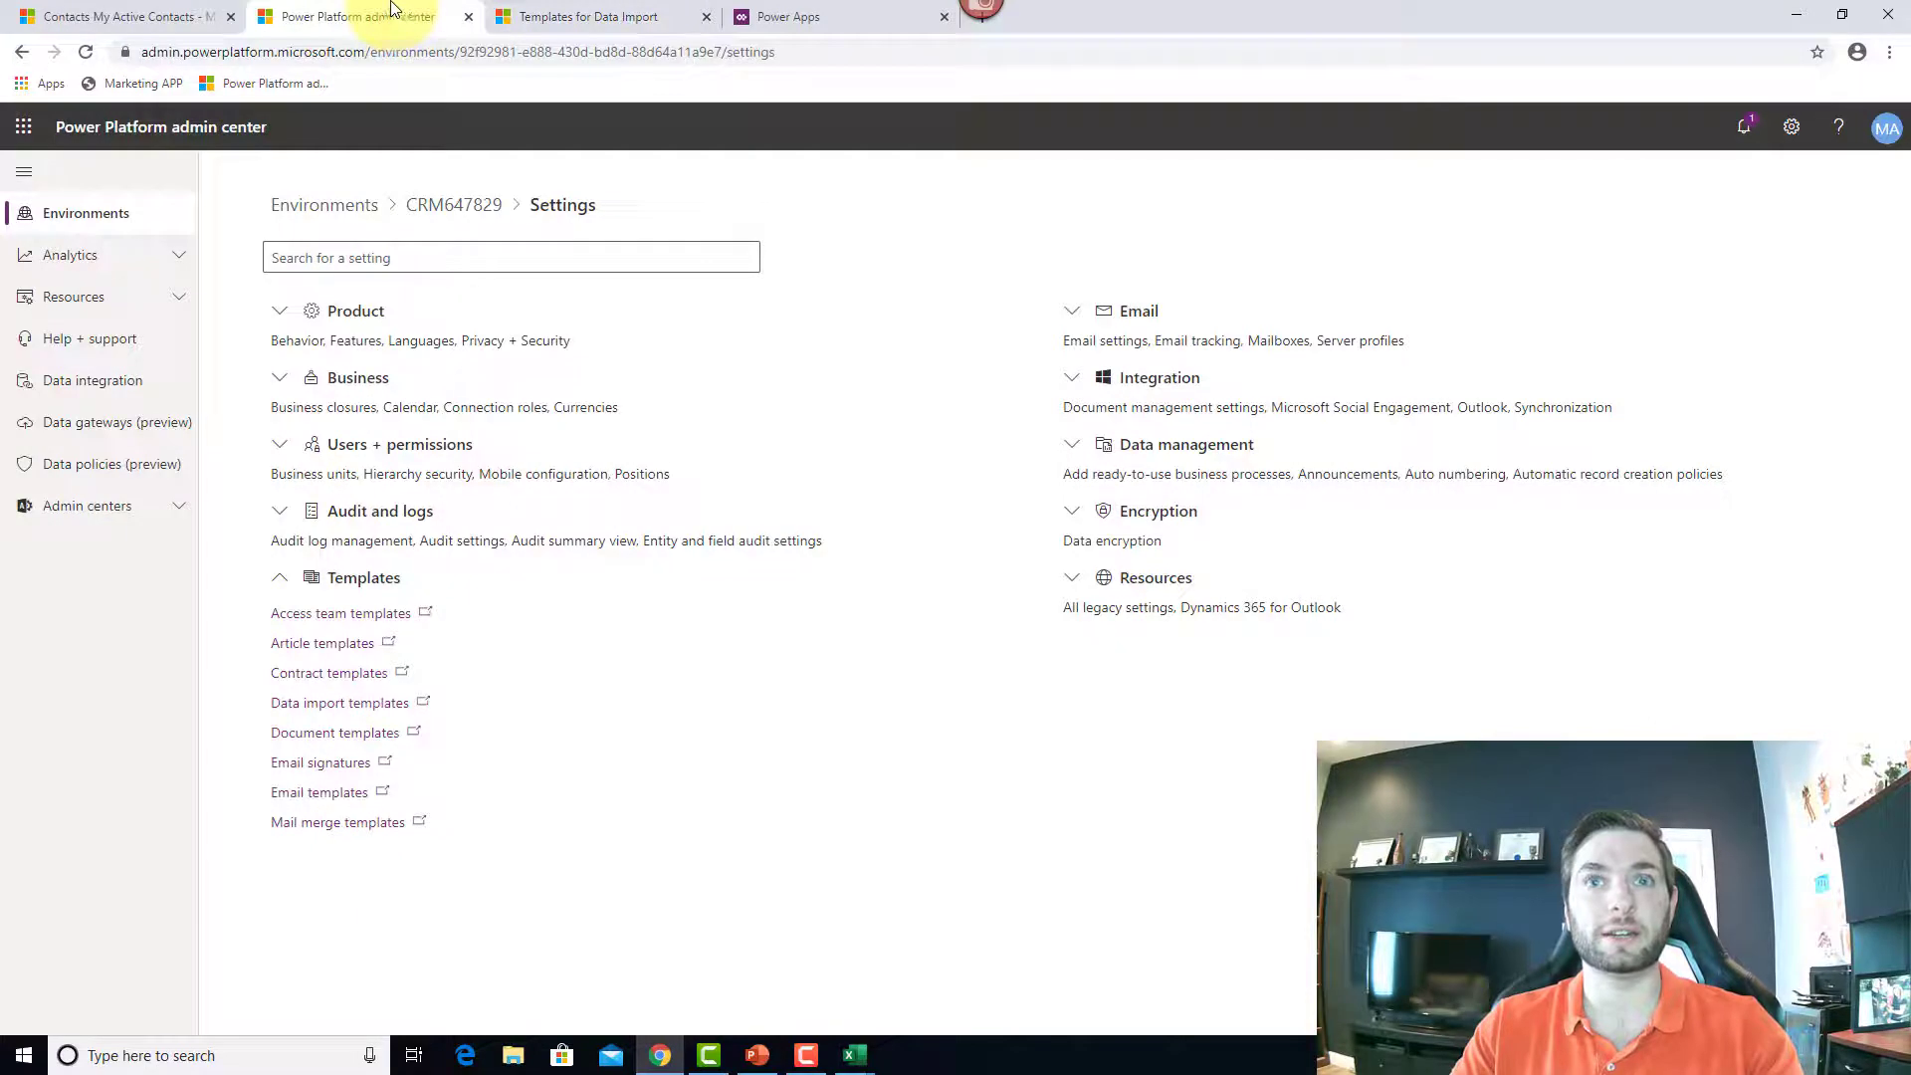
pyautogui.click(1074, 465)
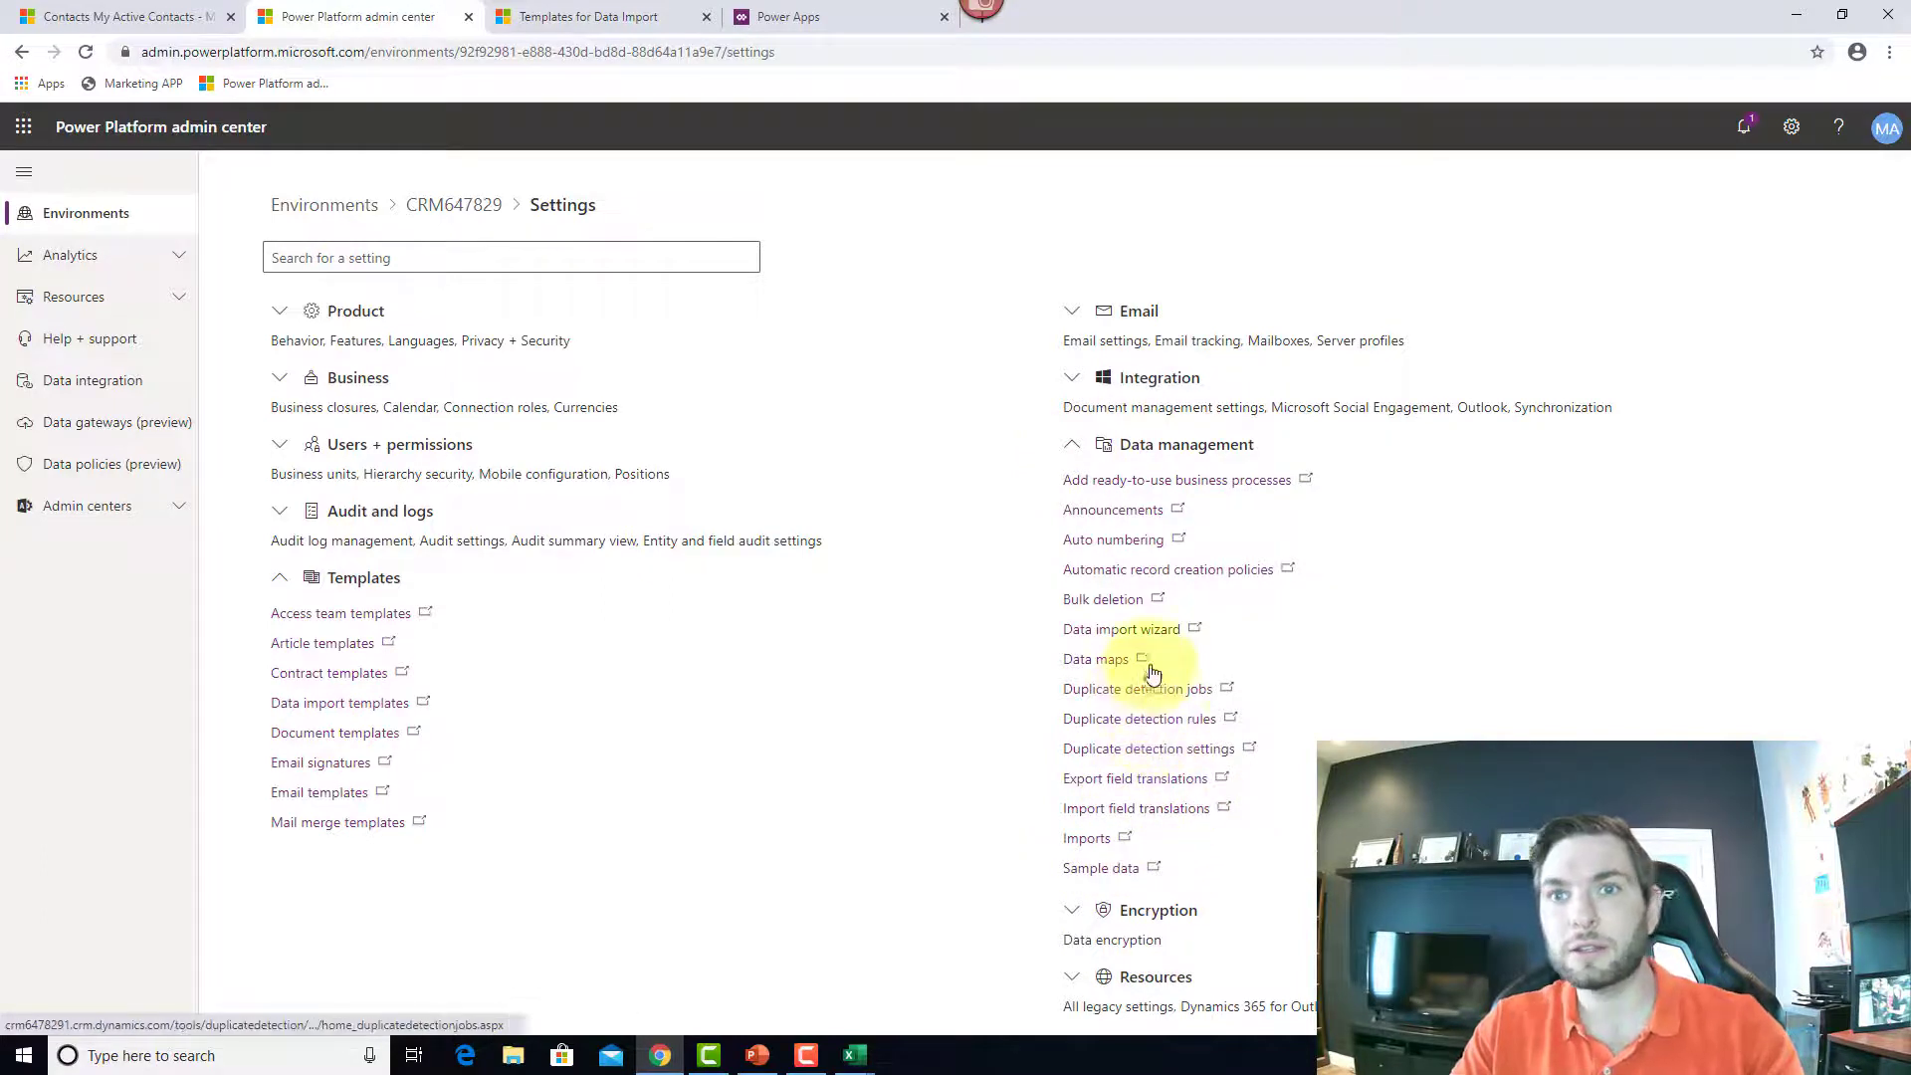
pyautogui.click(1095, 846)
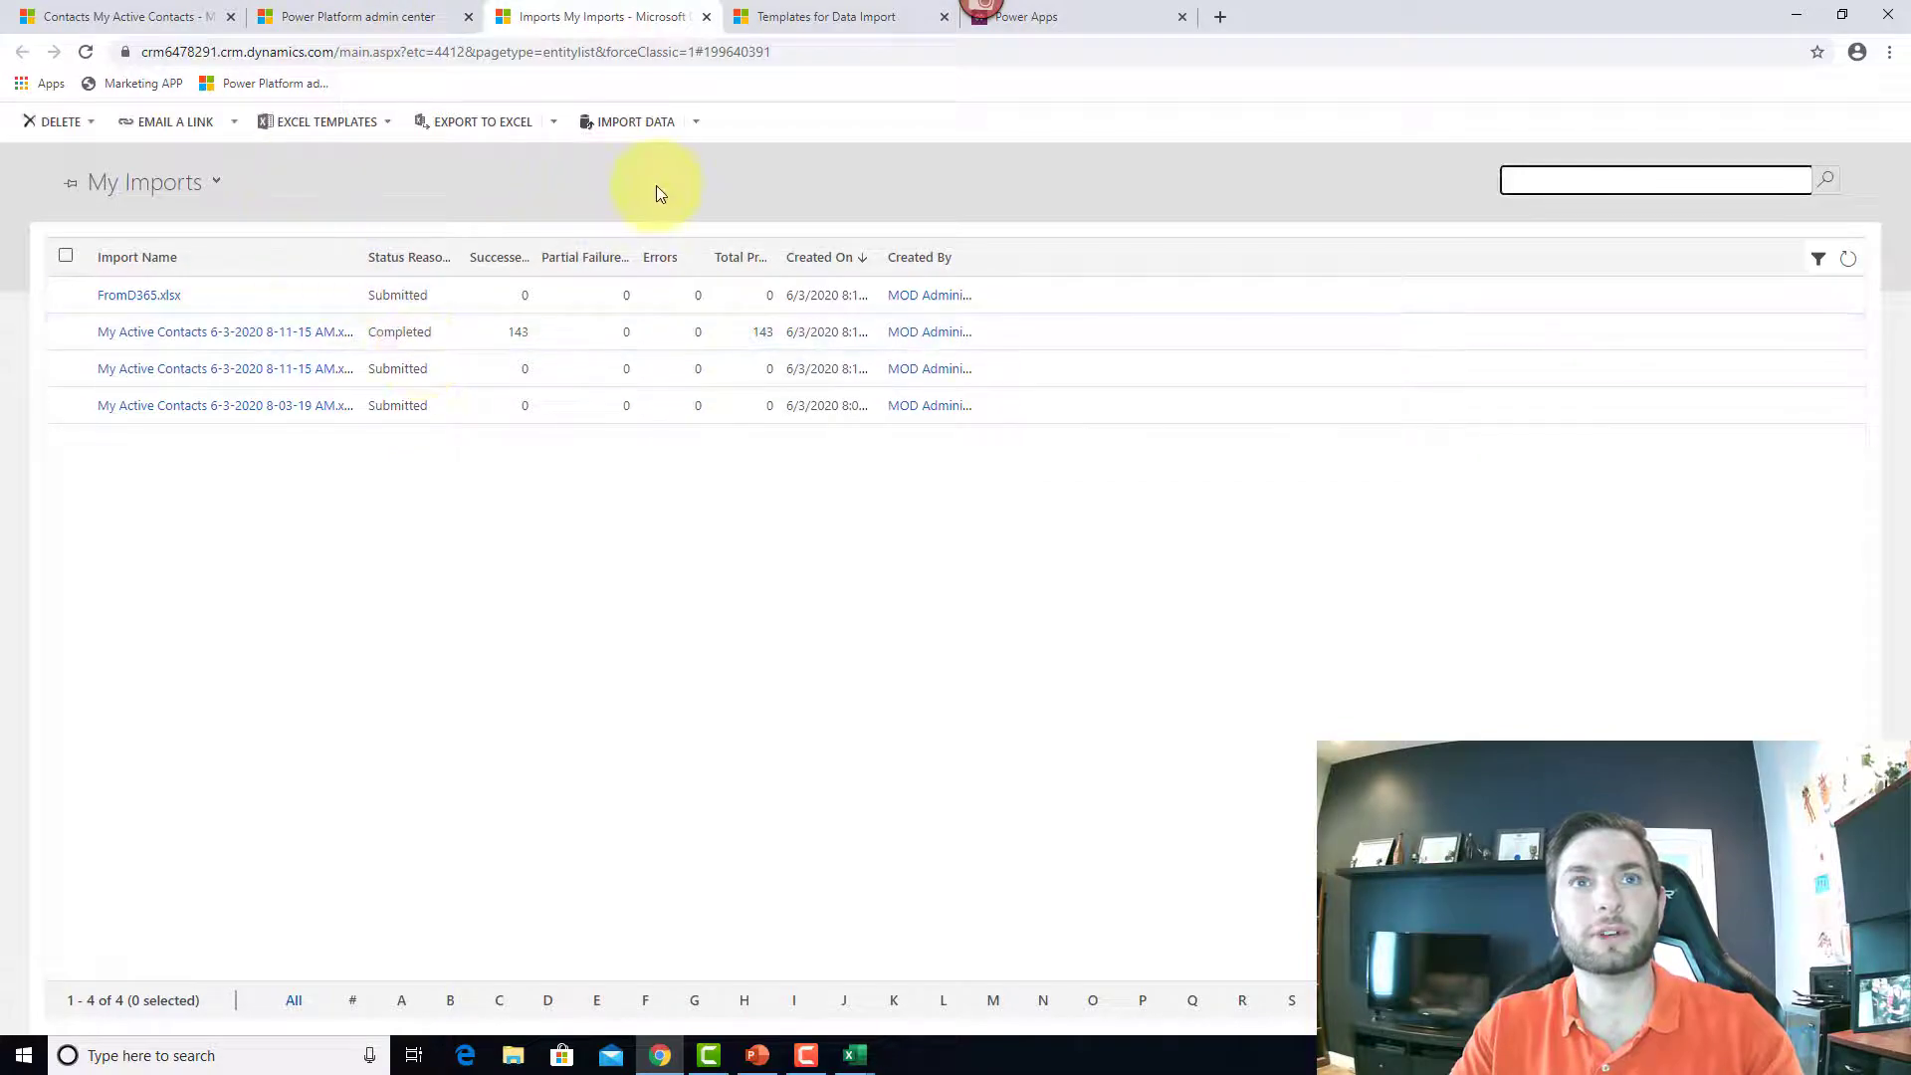
# Step: Open the Data import wizard from the environment settings, then return to the Dynamics 365 contacts tab
pyautogui.click(342, 12)
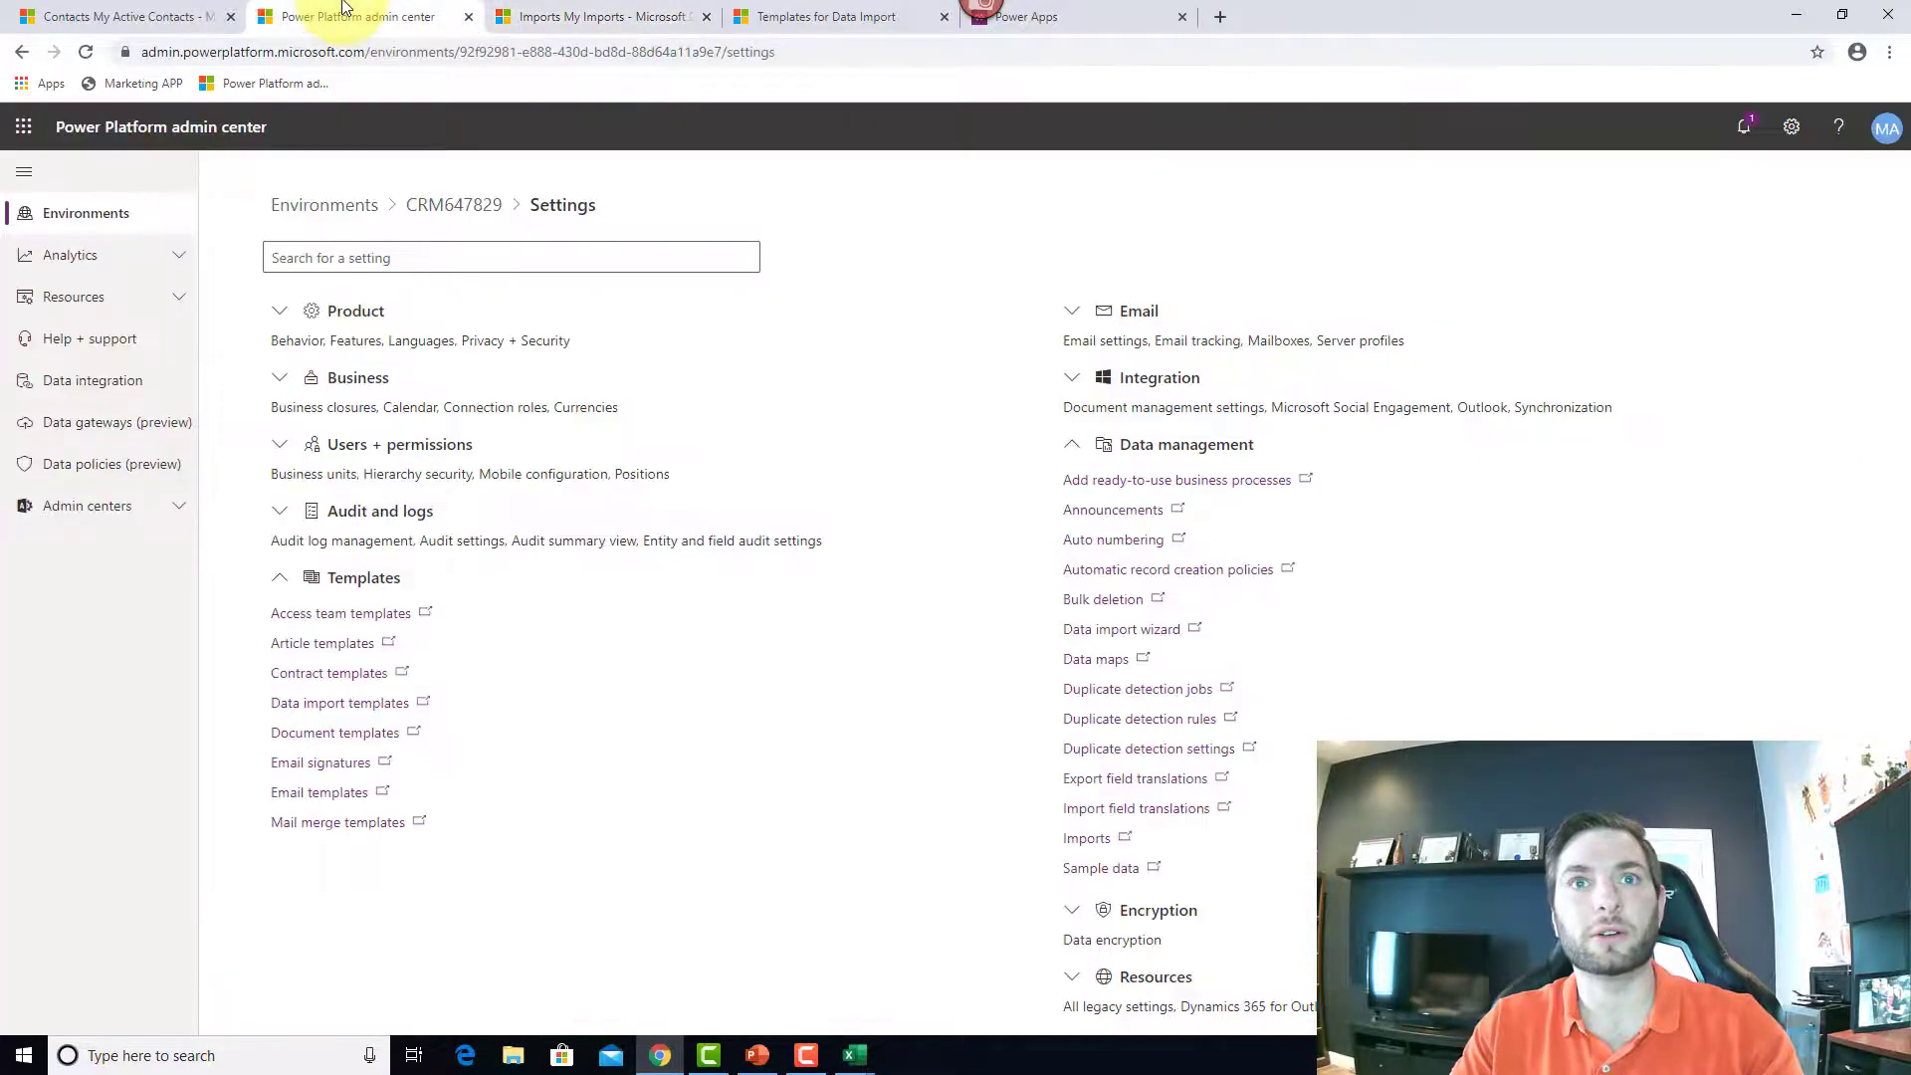
pyautogui.click(1145, 631)
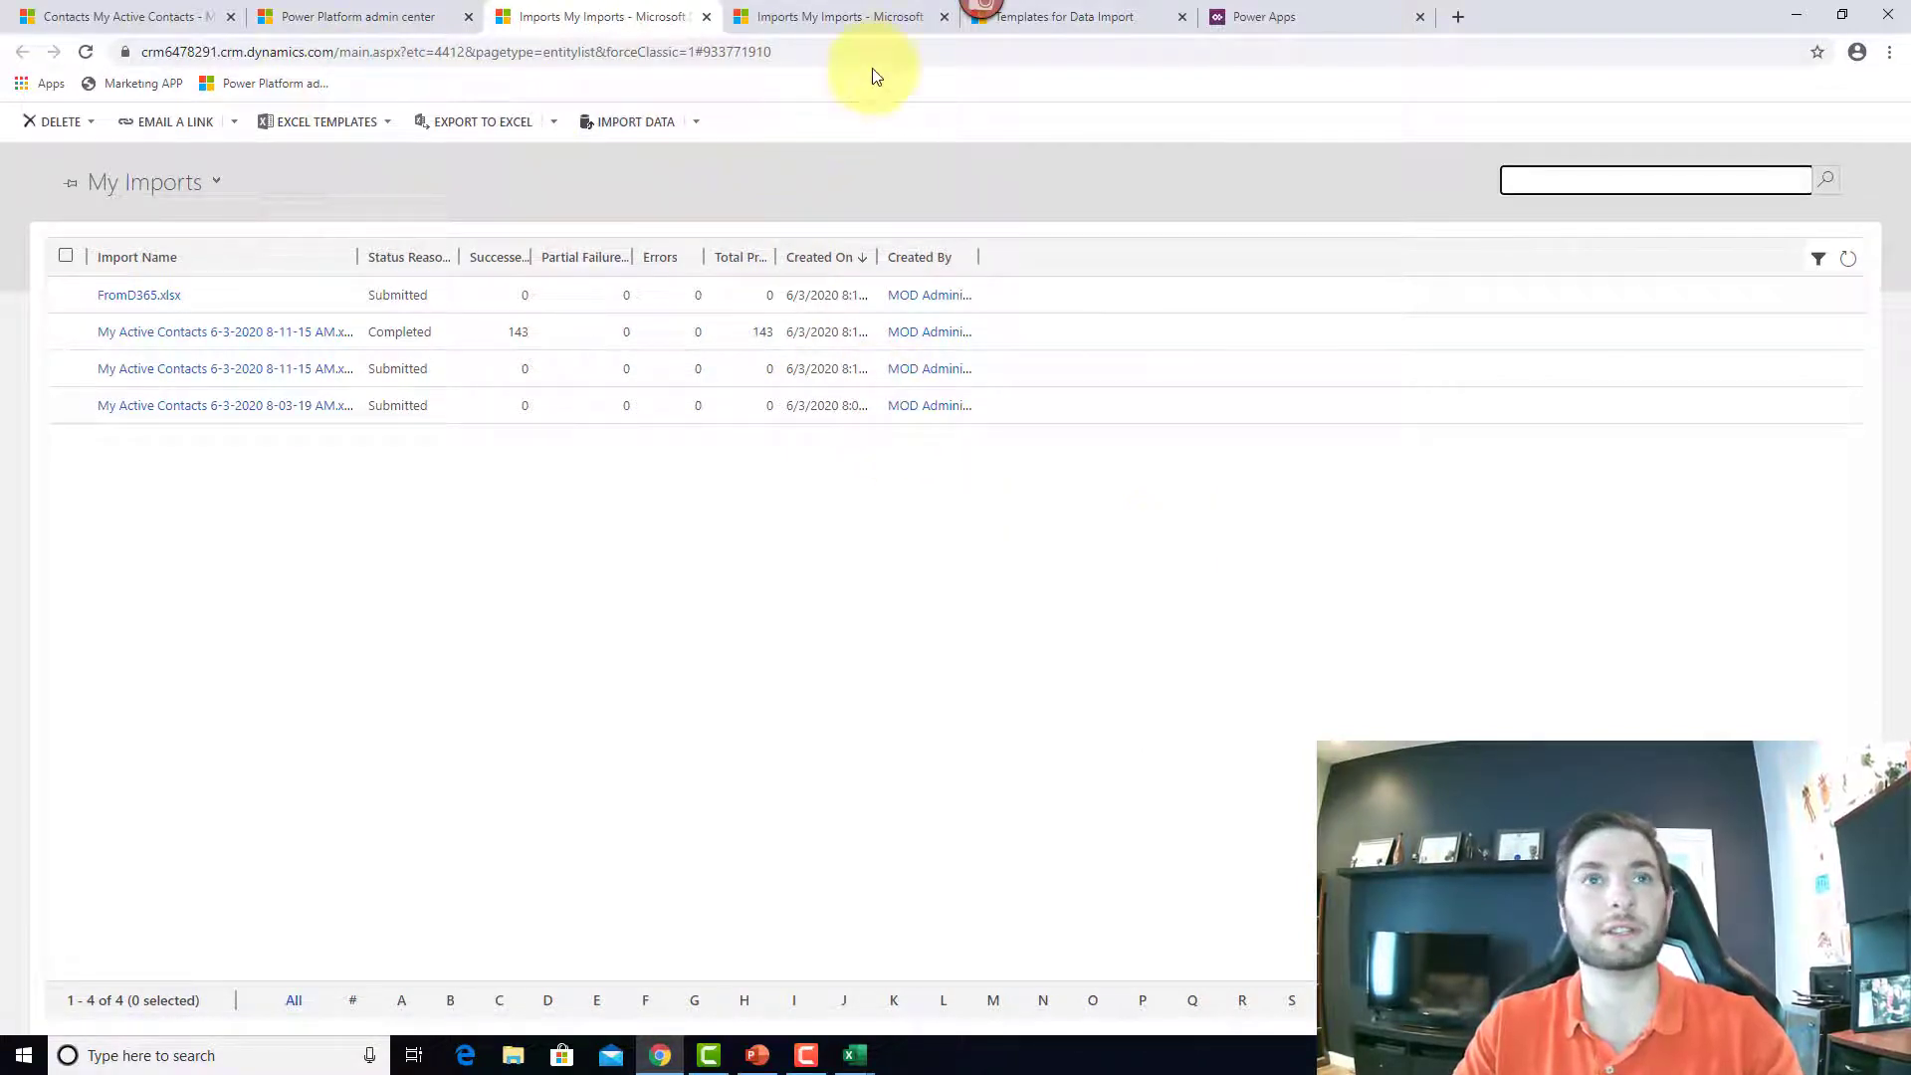
pyautogui.click(1110, 22)
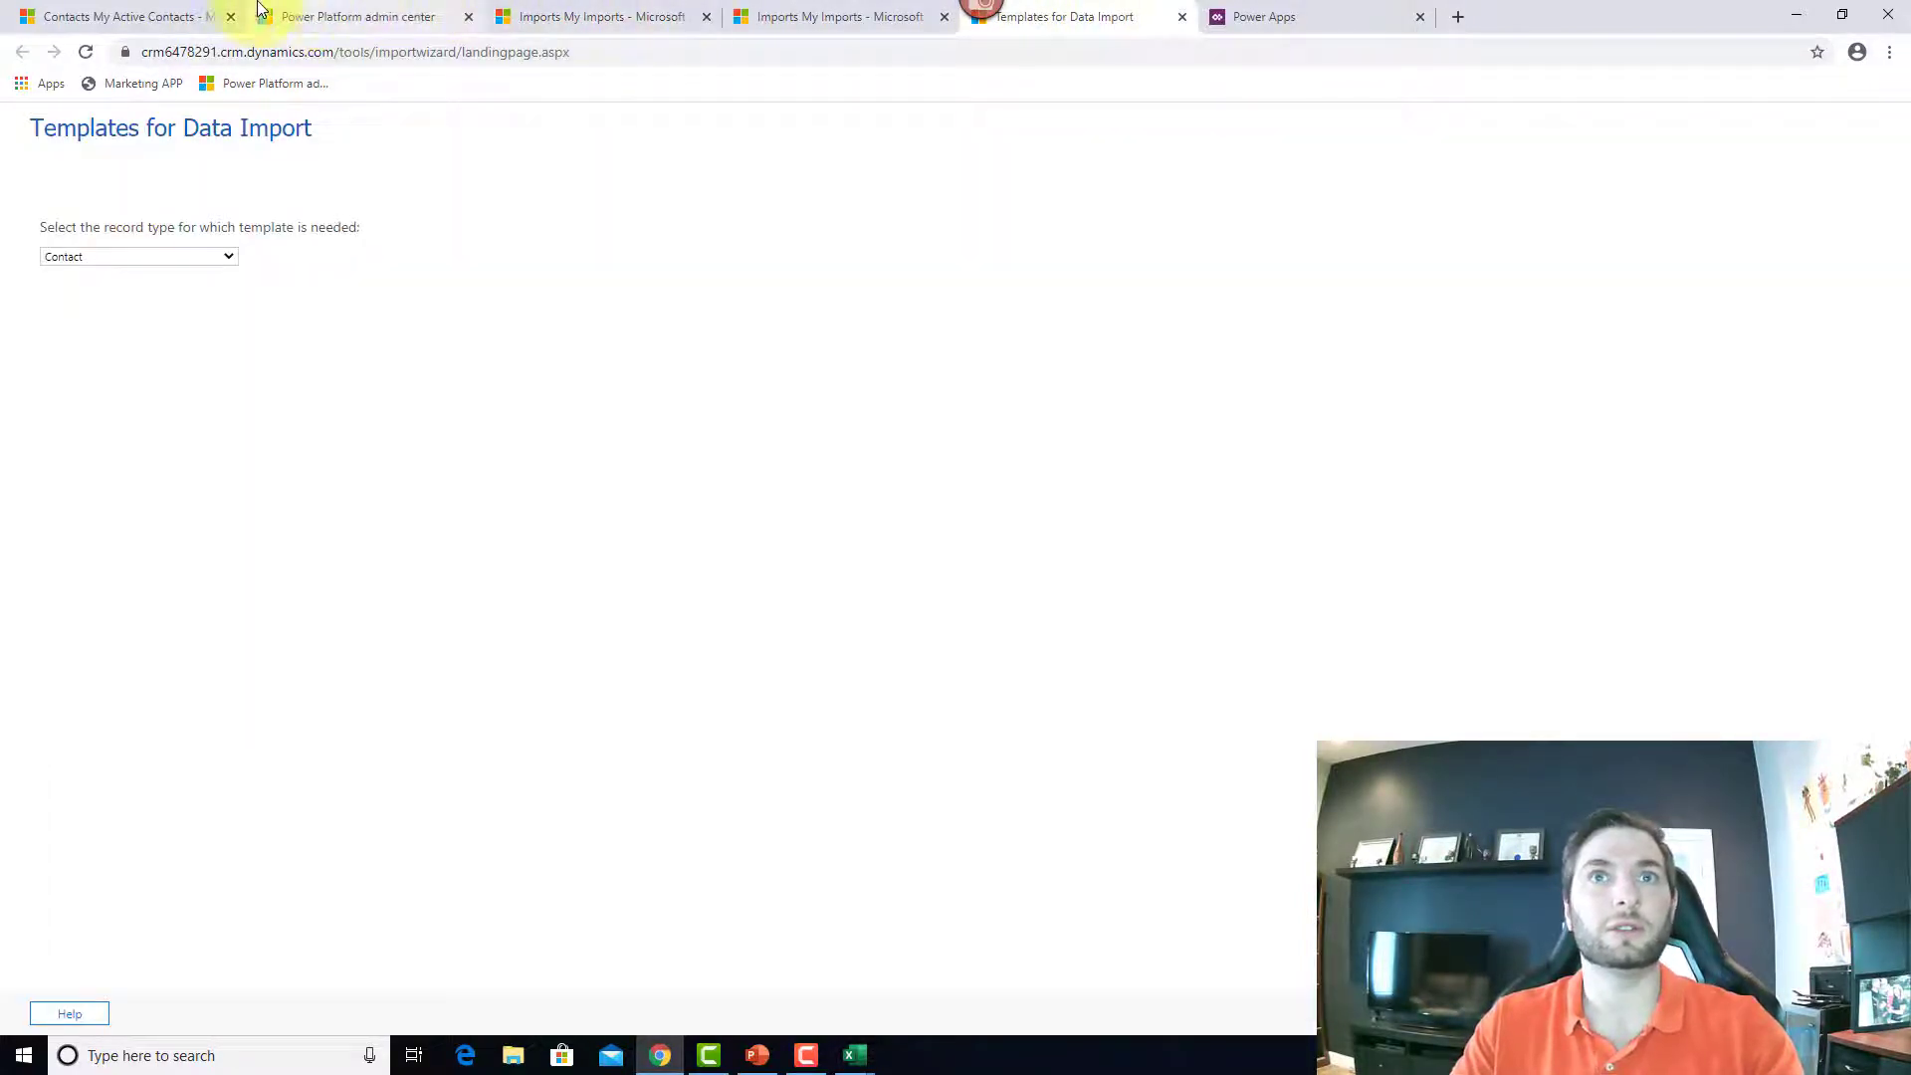
pyautogui.click(179, 16)
pyautogui.click(1791, 132)
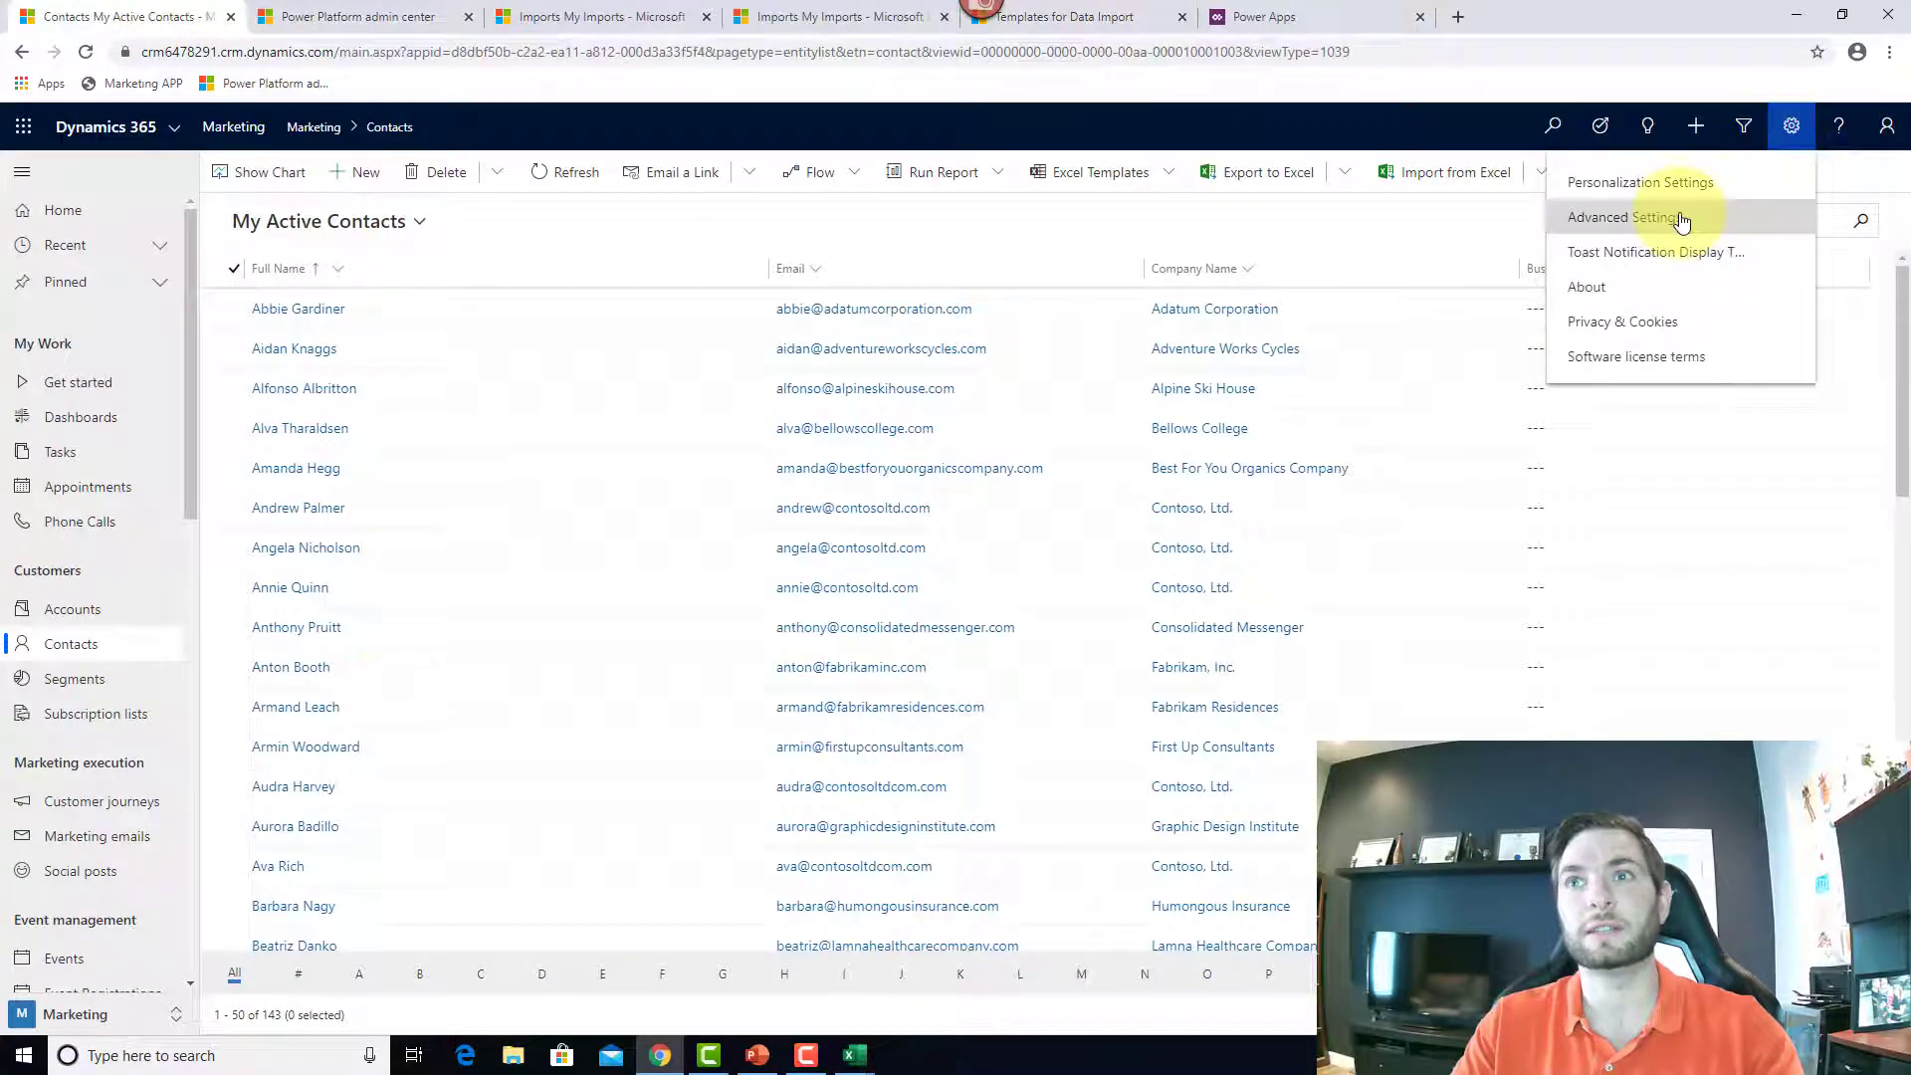
# Step: Go through Advanced Settings to Settings > Data Management > Imports to show the four imports
pyautogui.click(1682, 219)
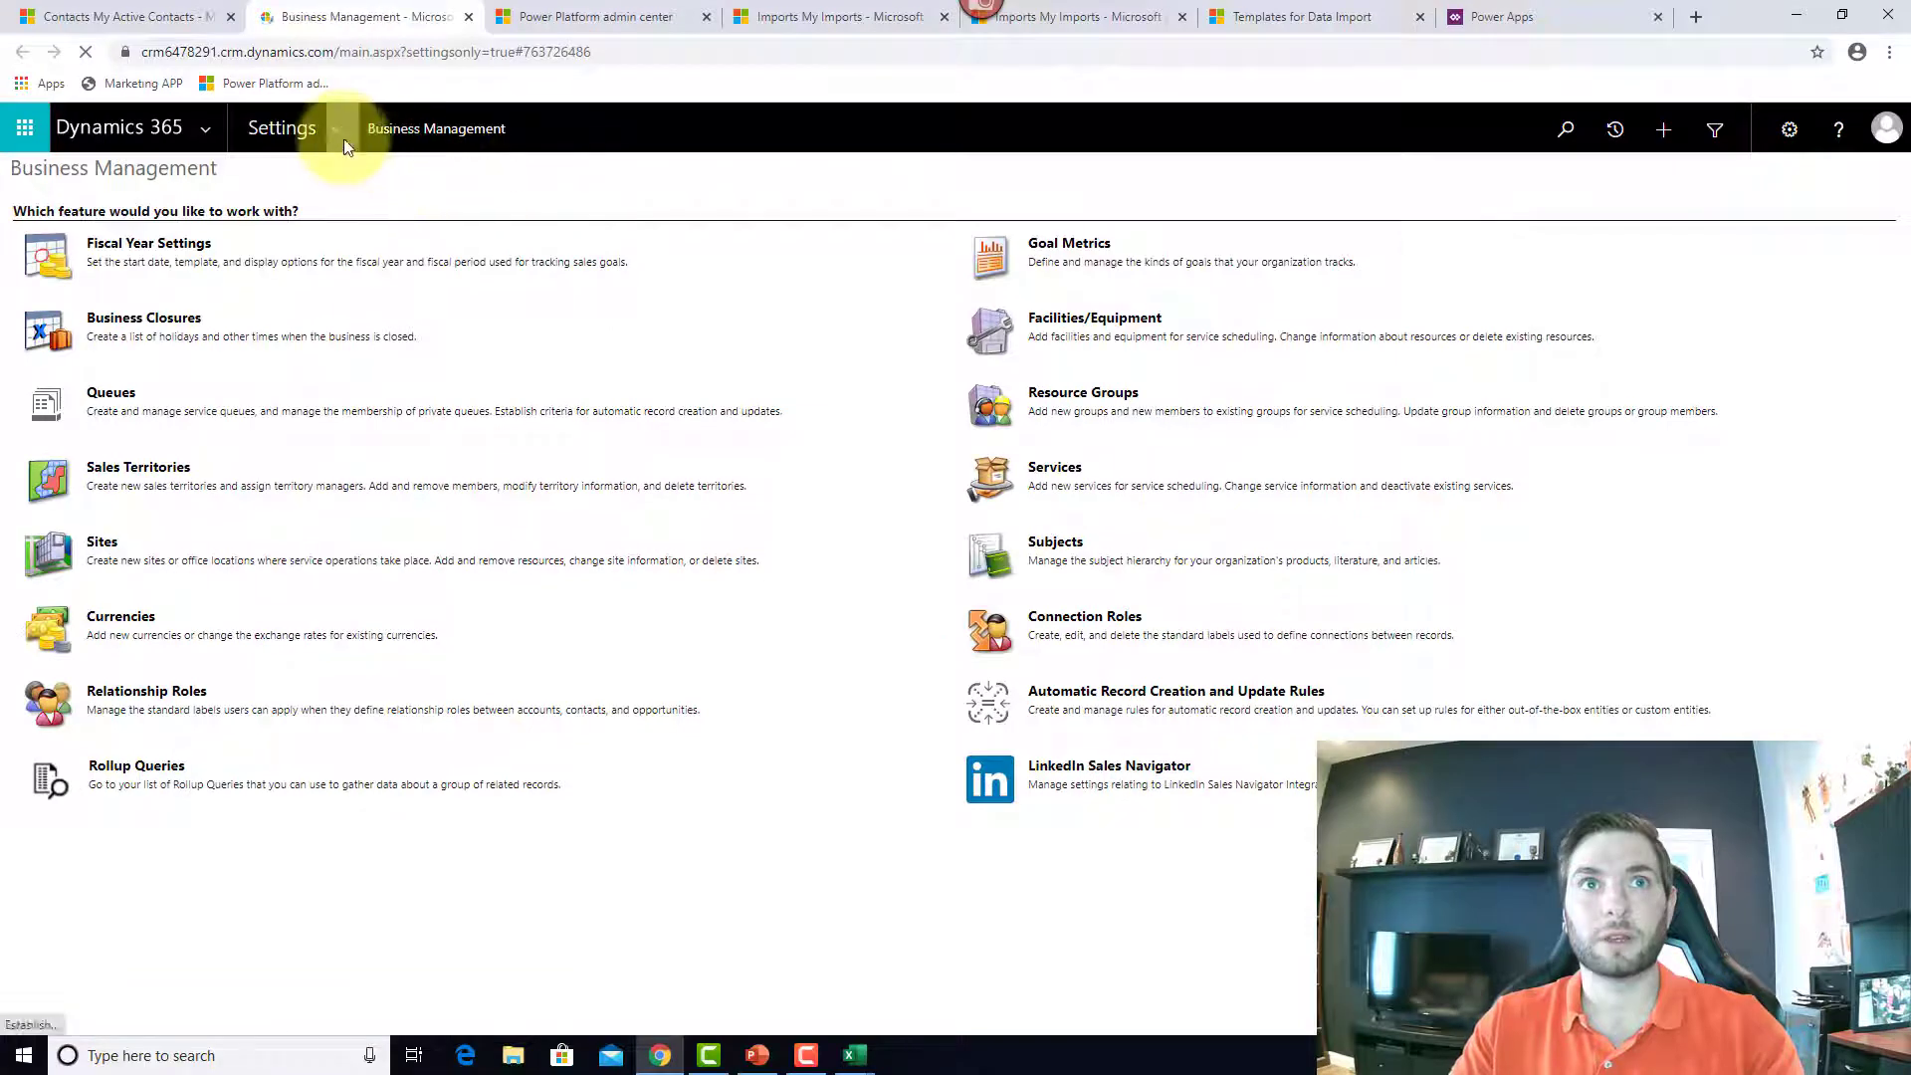
pyautogui.click(337, 136)
pyautogui.click(529, 398)
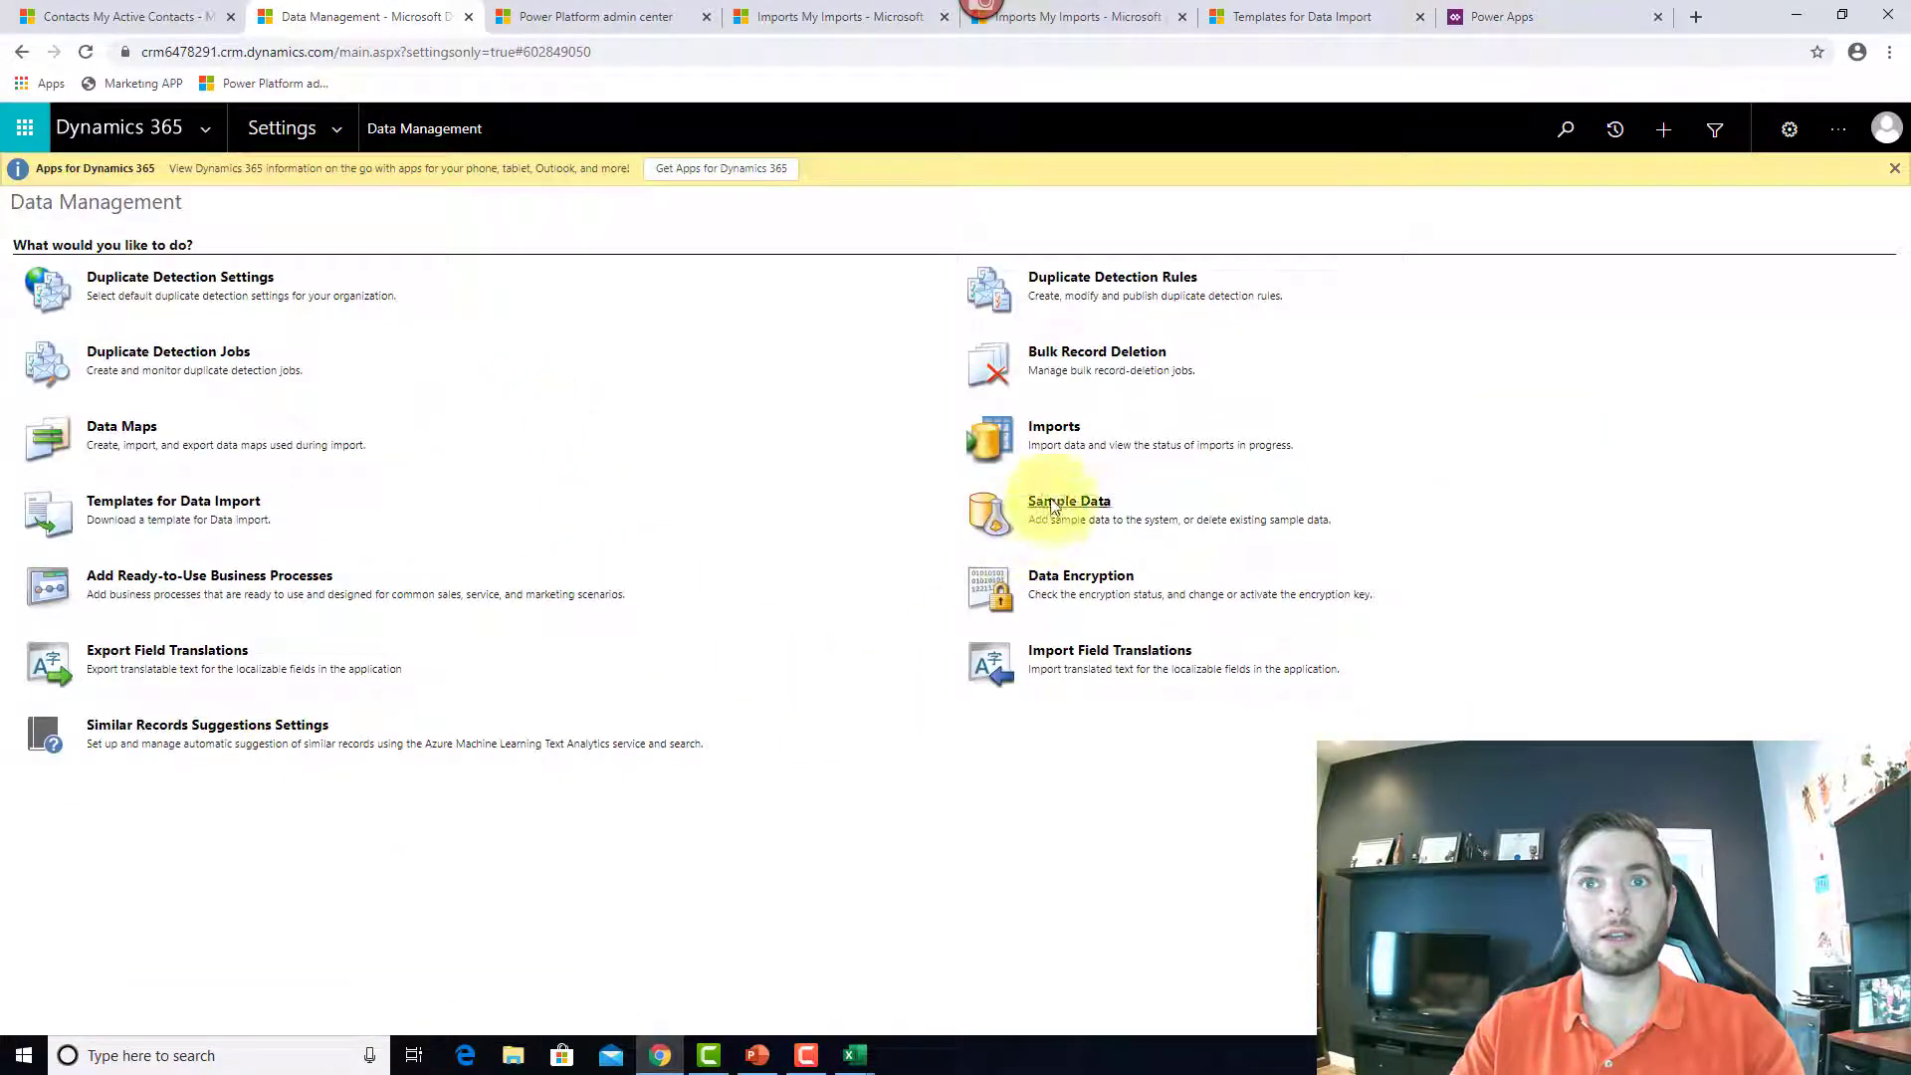
pyautogui.click(1044, 432)
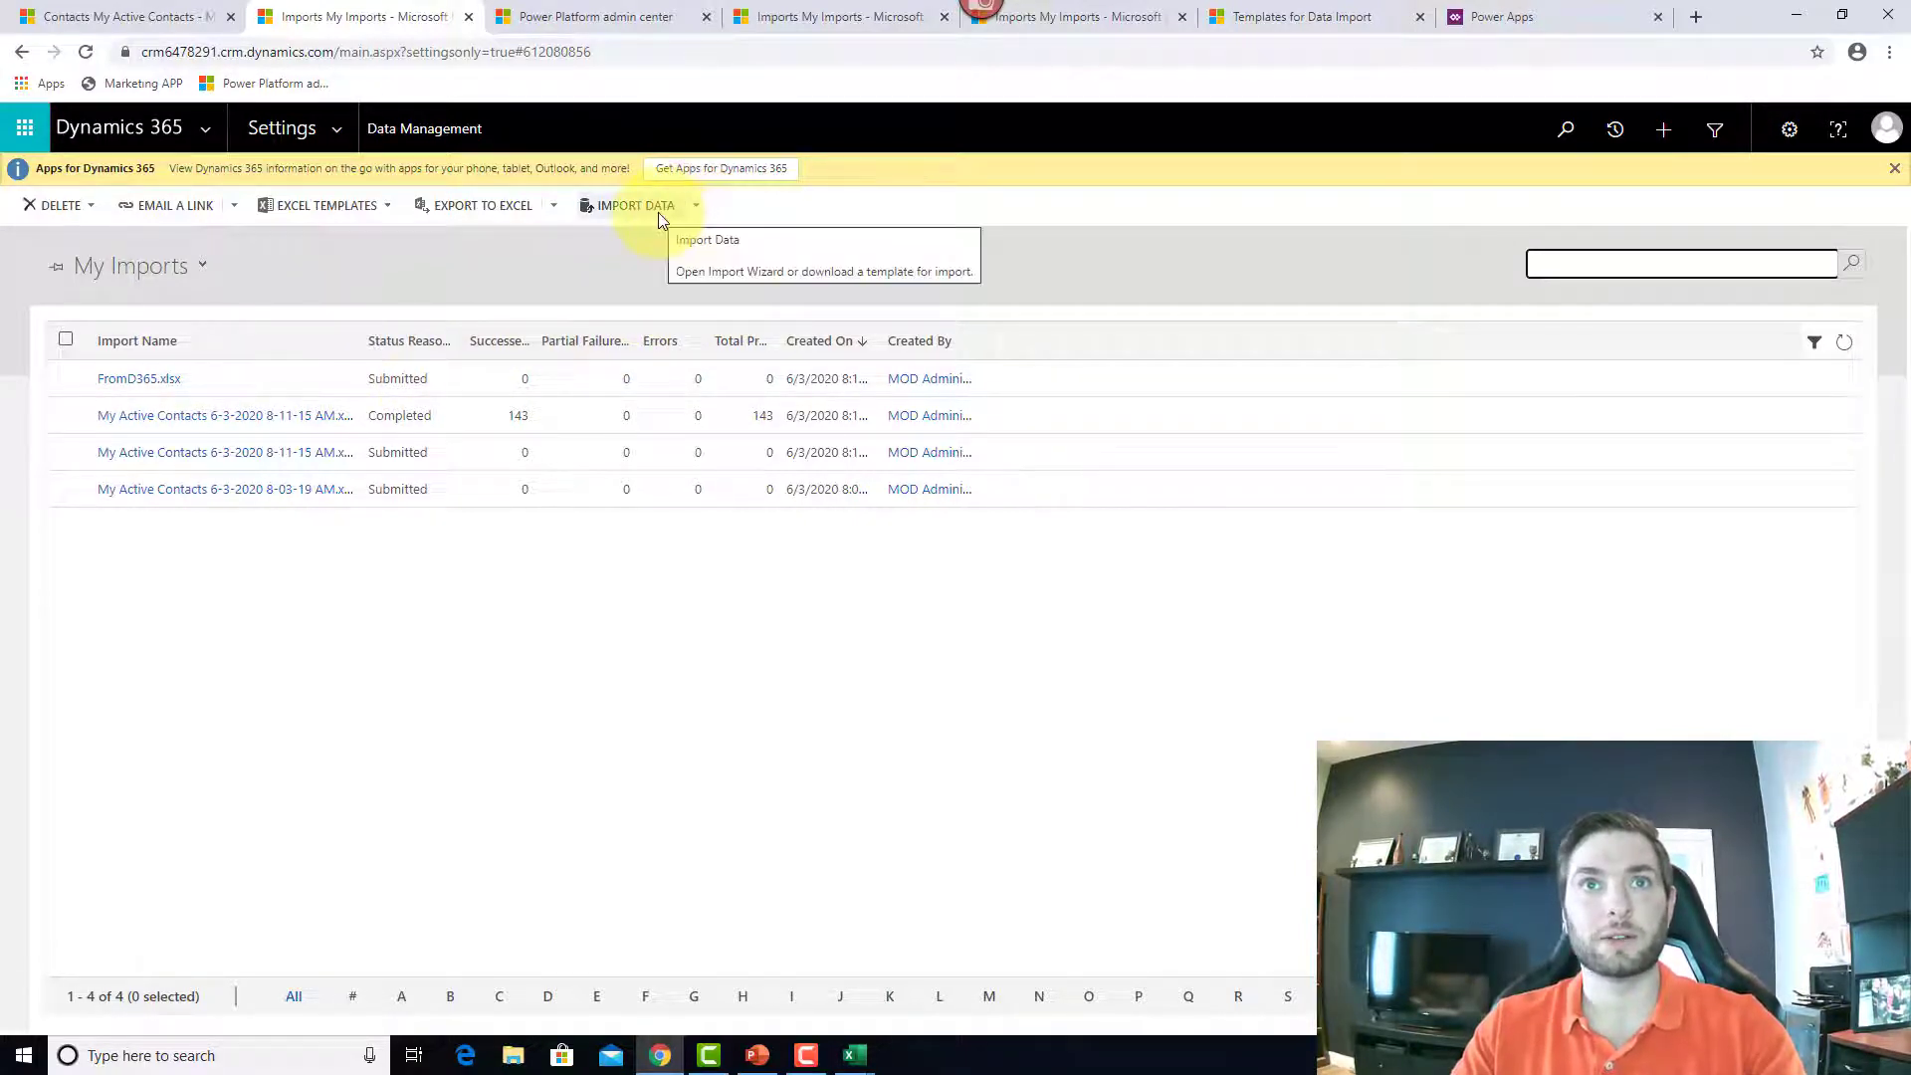
# Step: Start a new import and upload Desktop\NewContacts.xlsx, closing all Excel windows to release the file lock
pyautogui.click(696, 208)
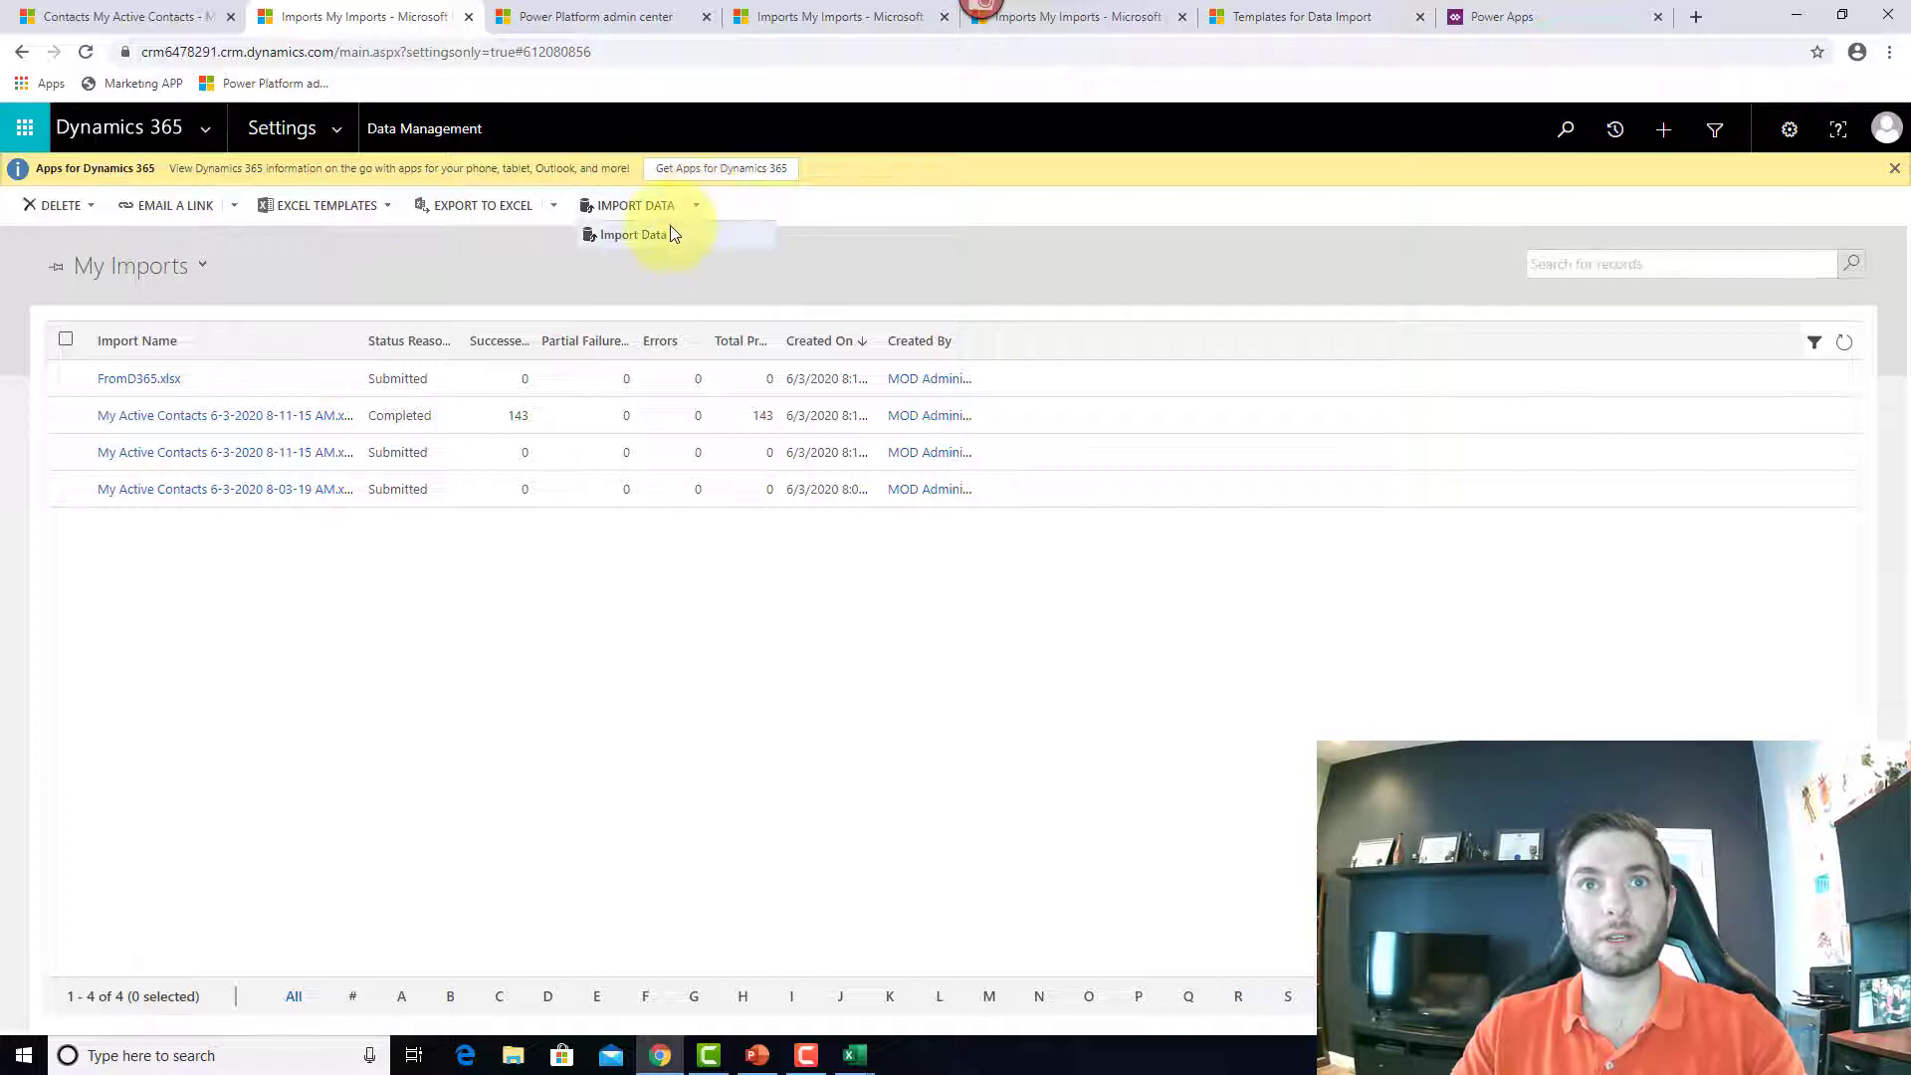
pyautogui.click(667, 235)
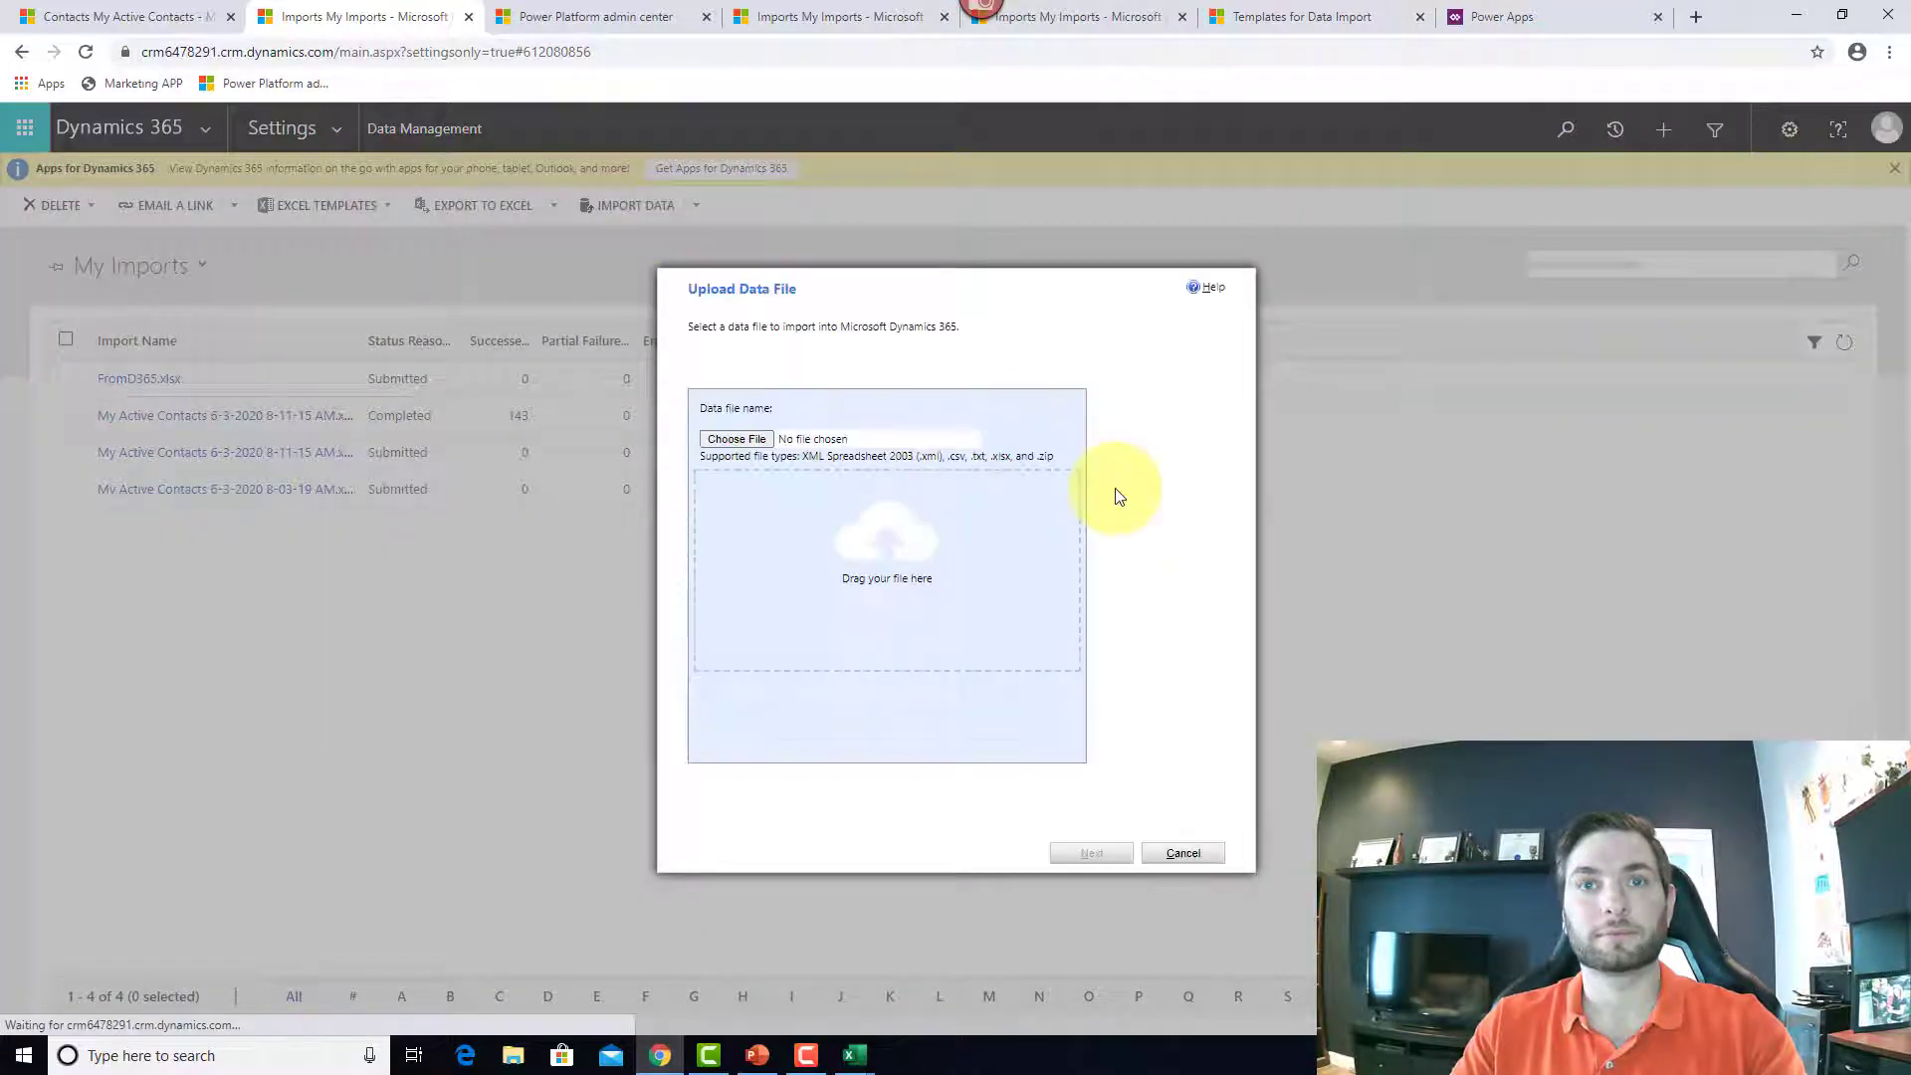
pyautogui.click(937, 446)
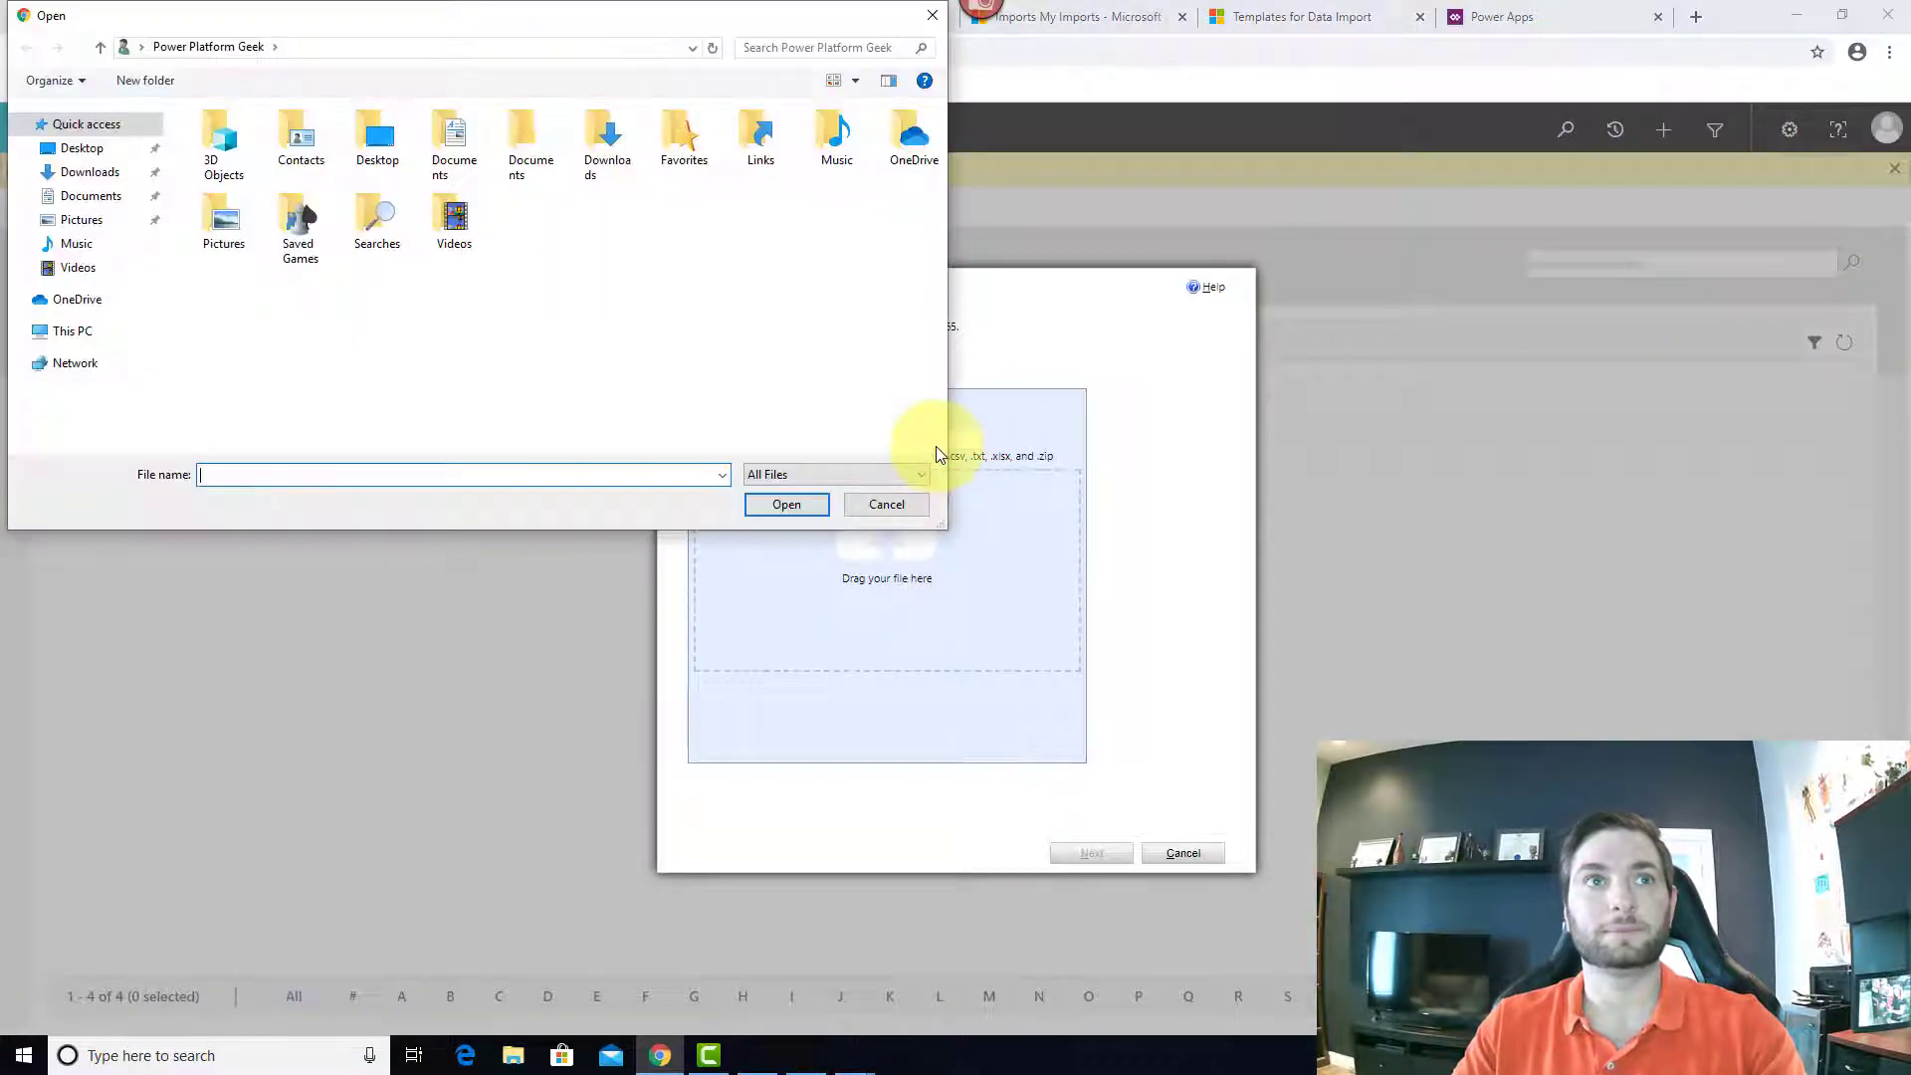
pyautogui.click(115, 150)
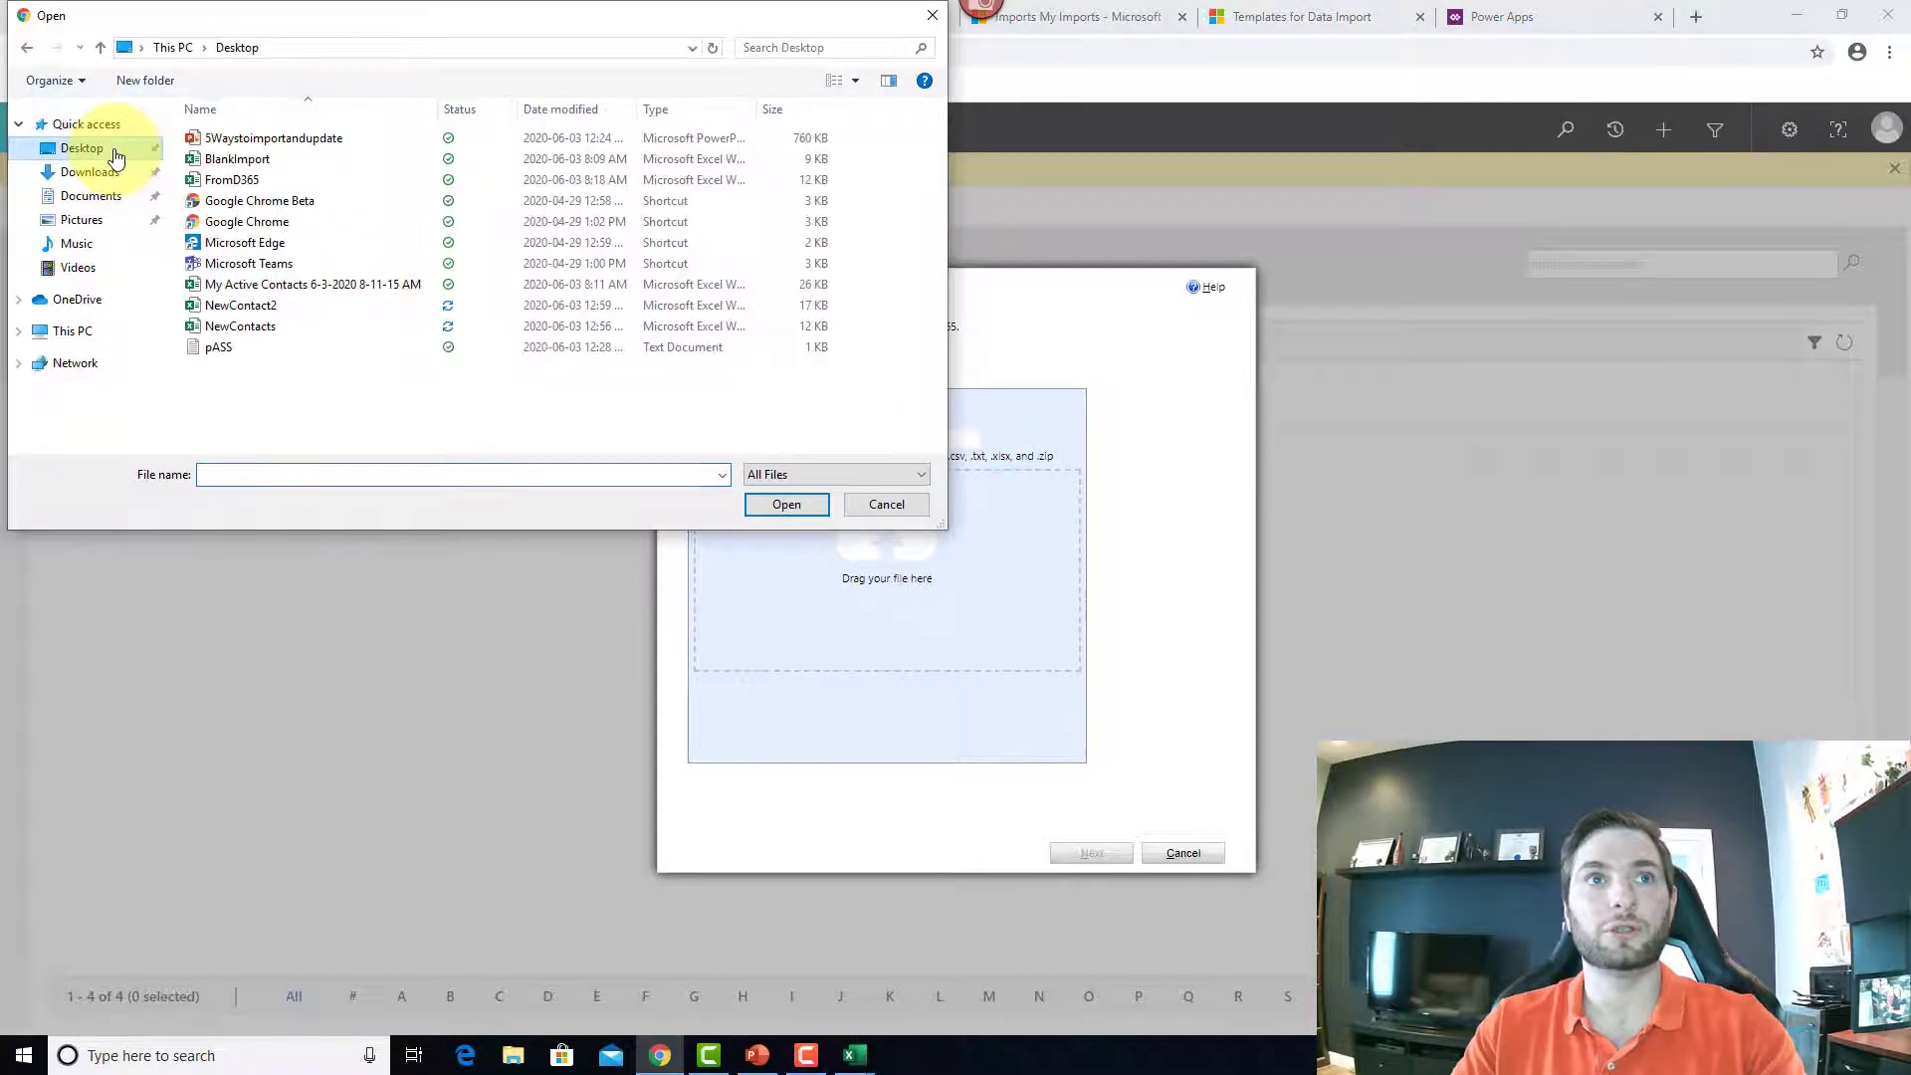
pyautogui.click(271, 328)
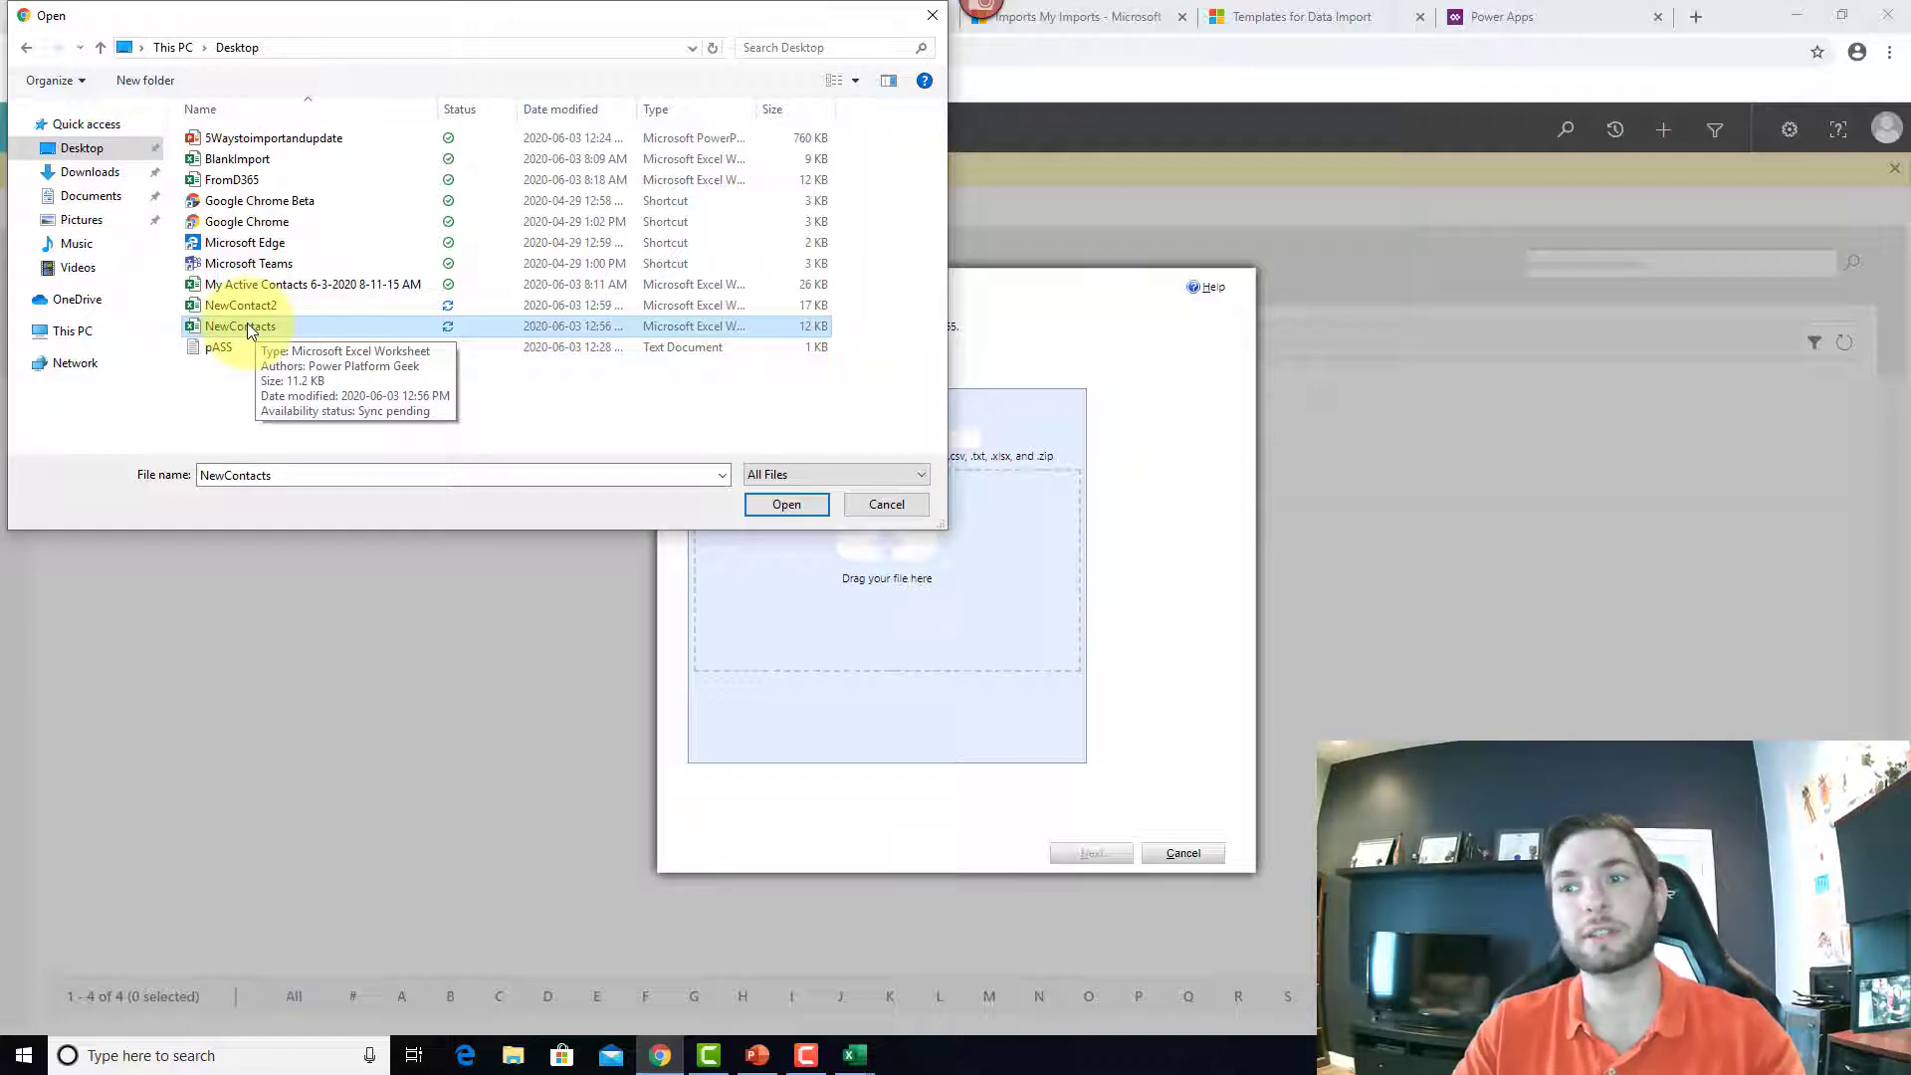
pyautogui.click(804, 509)
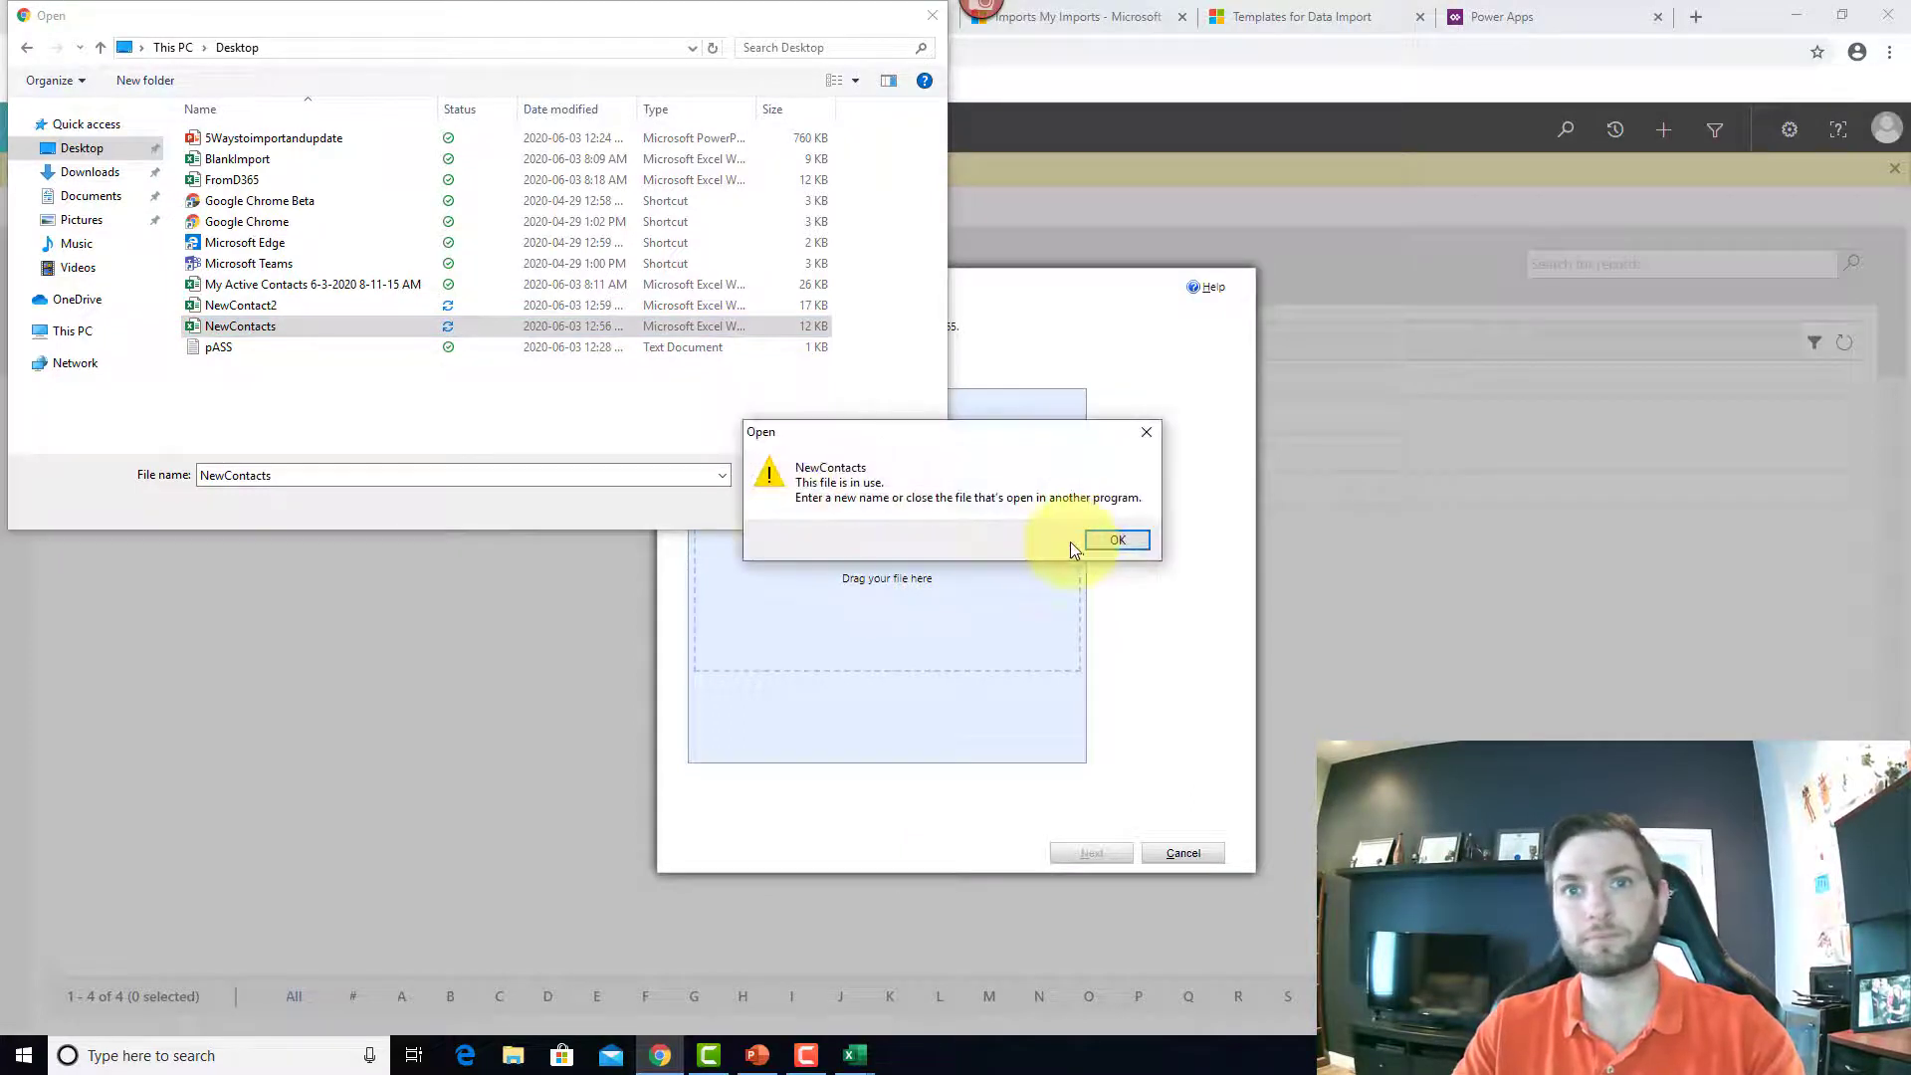
pyautogui.click(1120, 542)
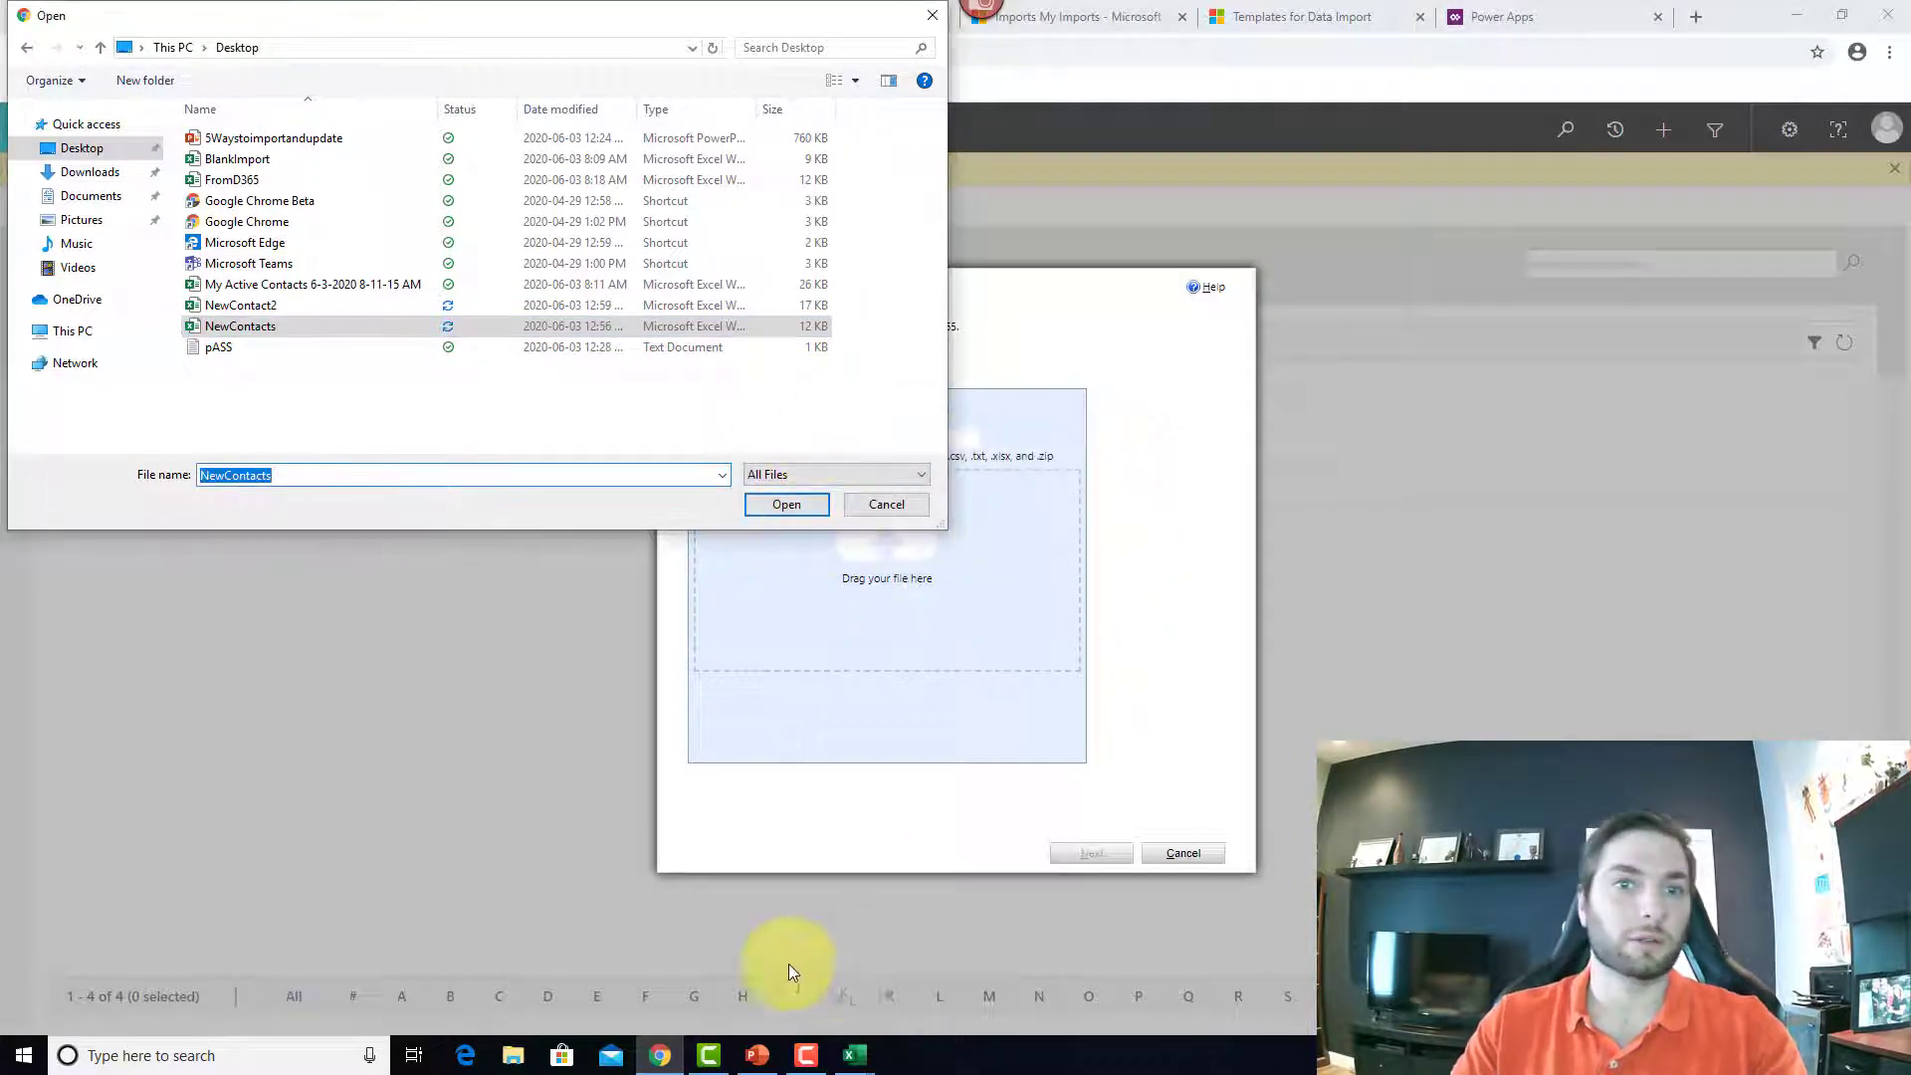
pyautogui.rightClick(876, 1047)
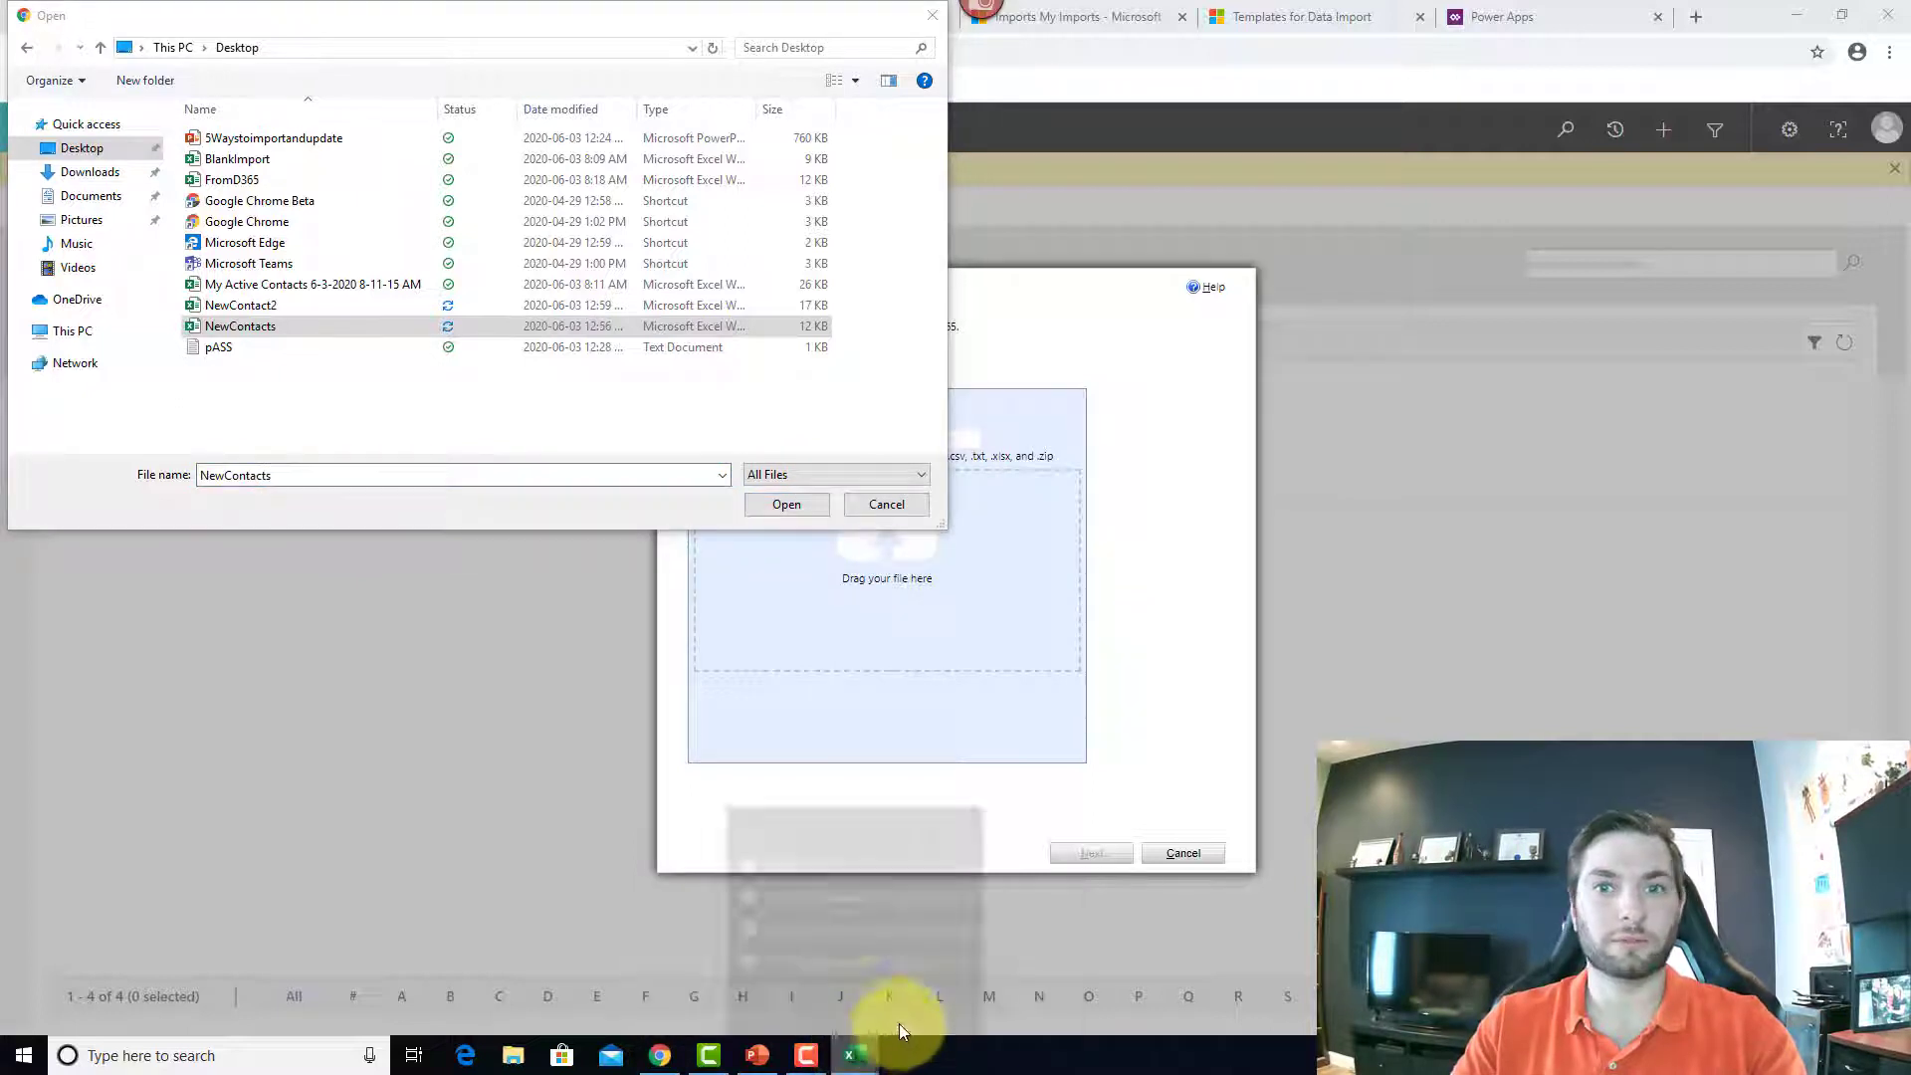
pyautogui.click(828, 1009)
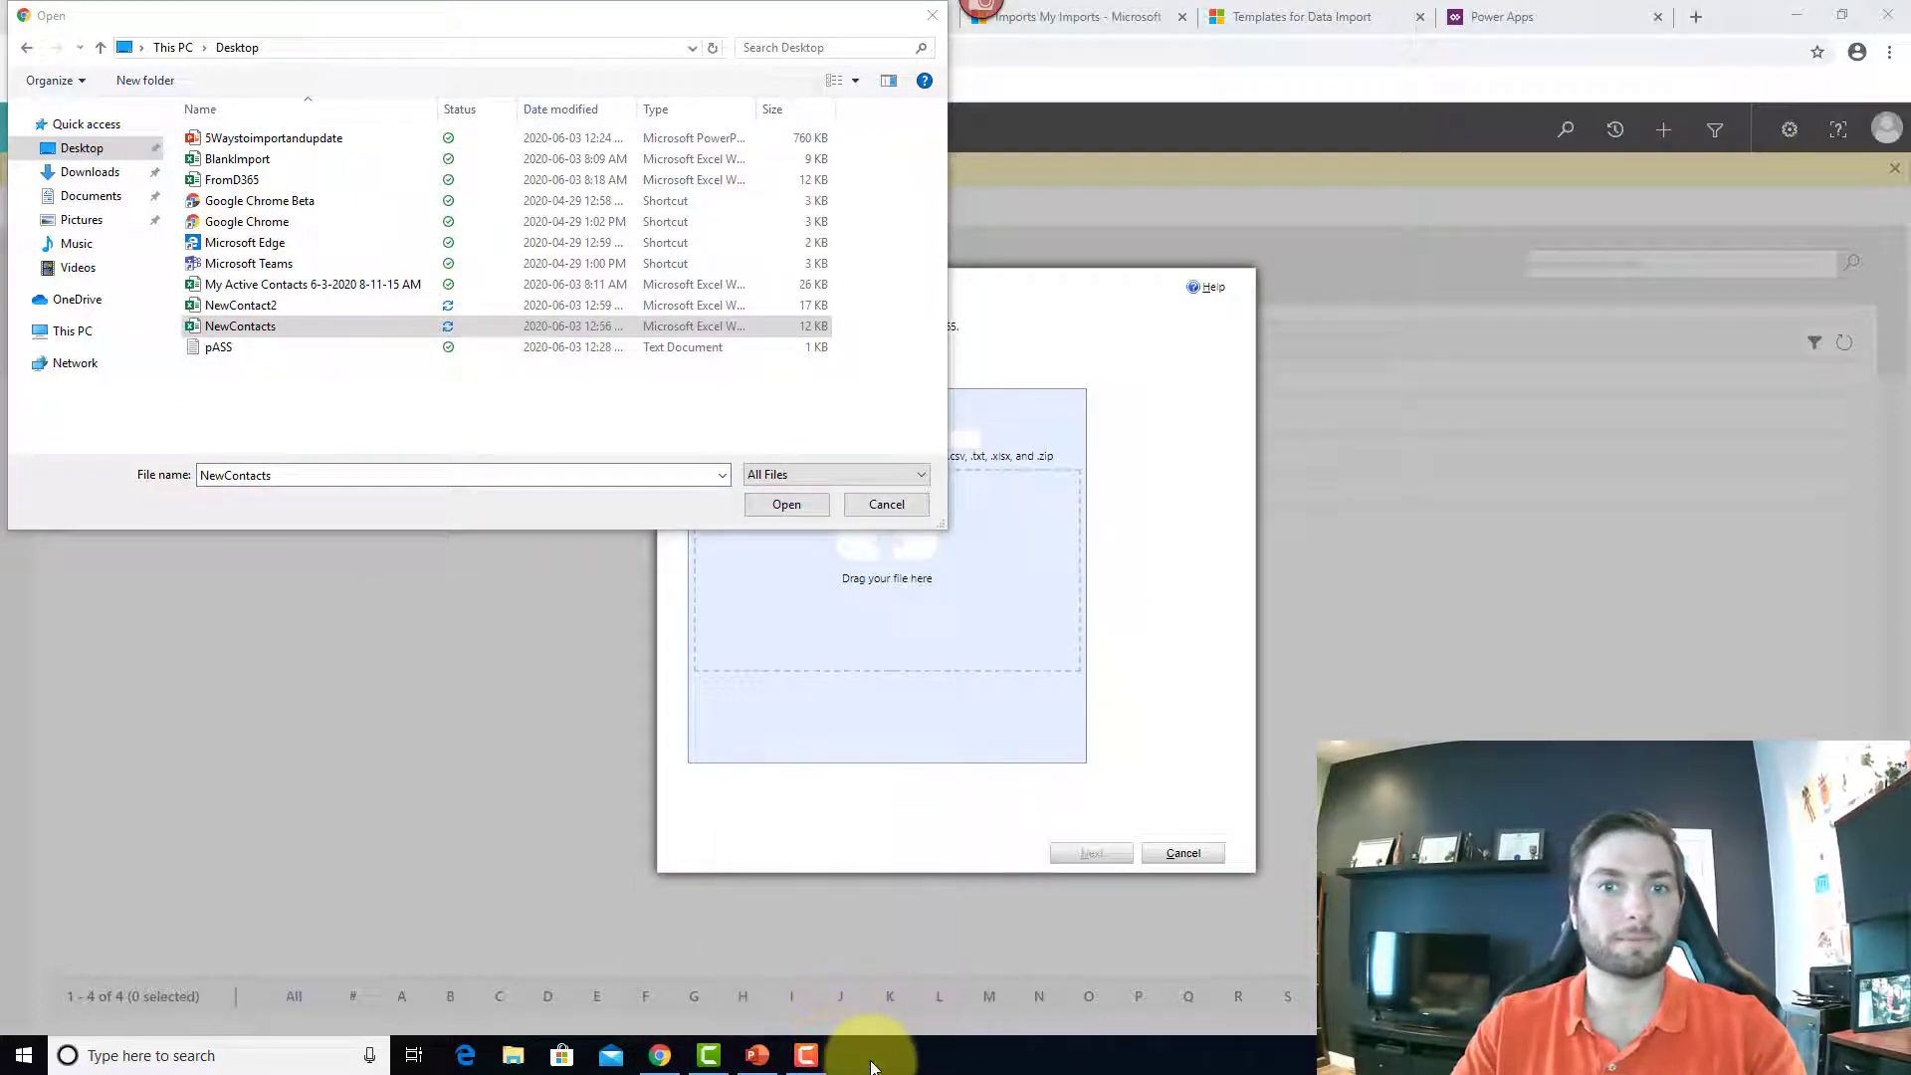
pyautogui.click(789, 504)
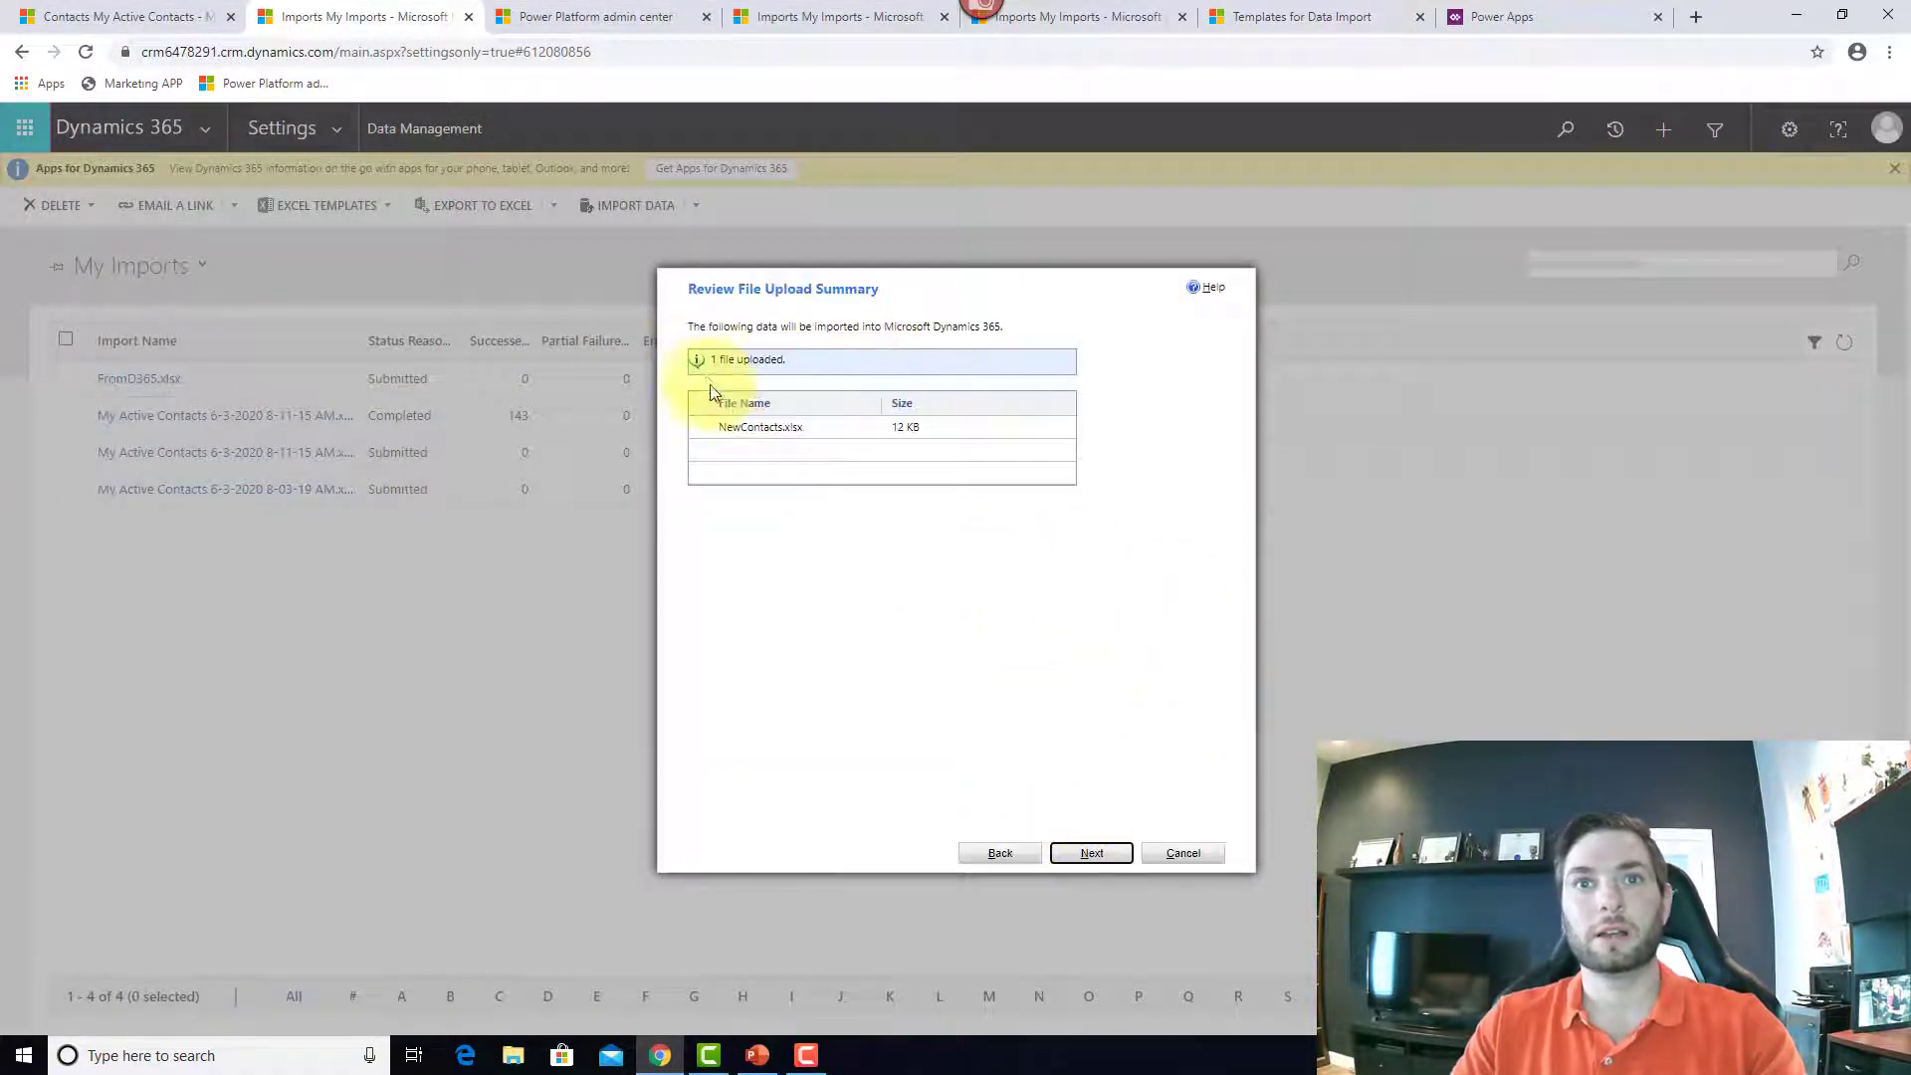
# Step: Map NewContacts.xlsx to Contact, show only unmapped fields, and accept ignoring the unmapped Full Name
pyautogui.click(1092, 852)
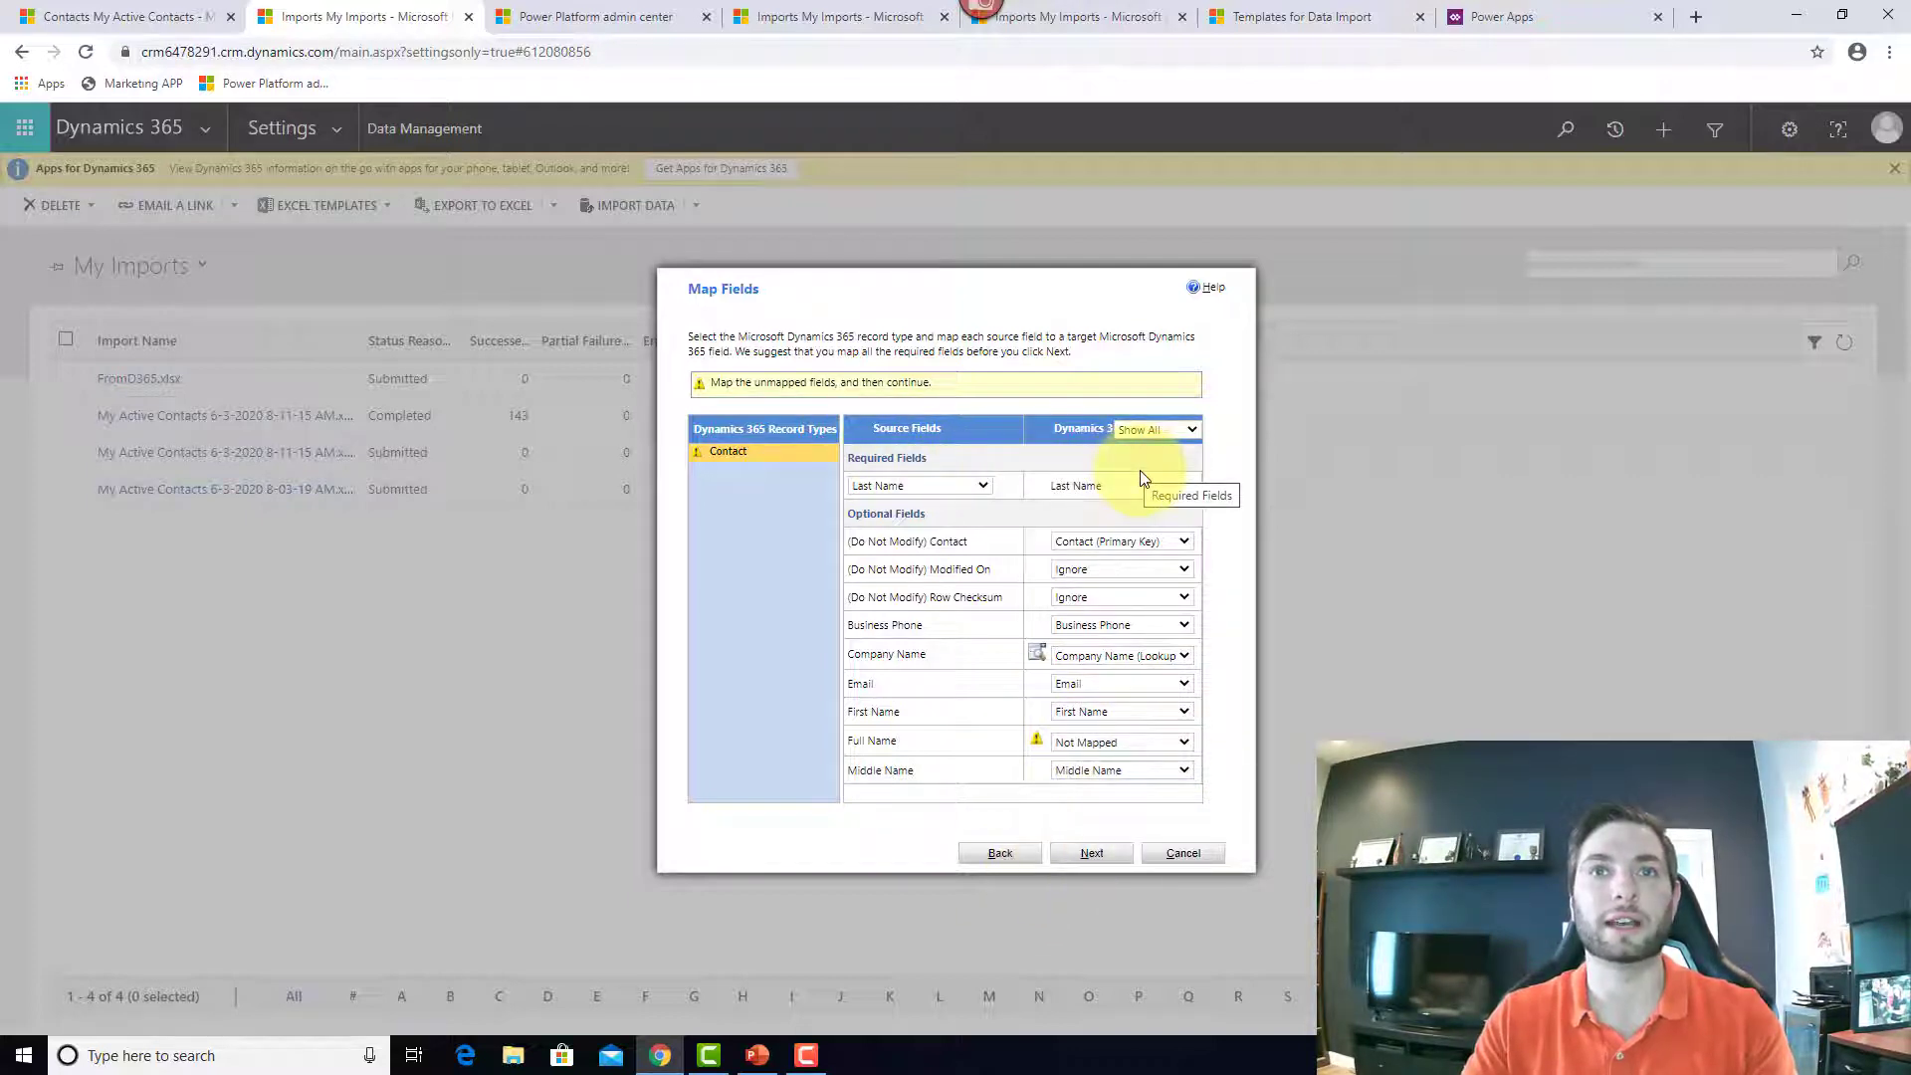
pyautogui.click(1188, 433)
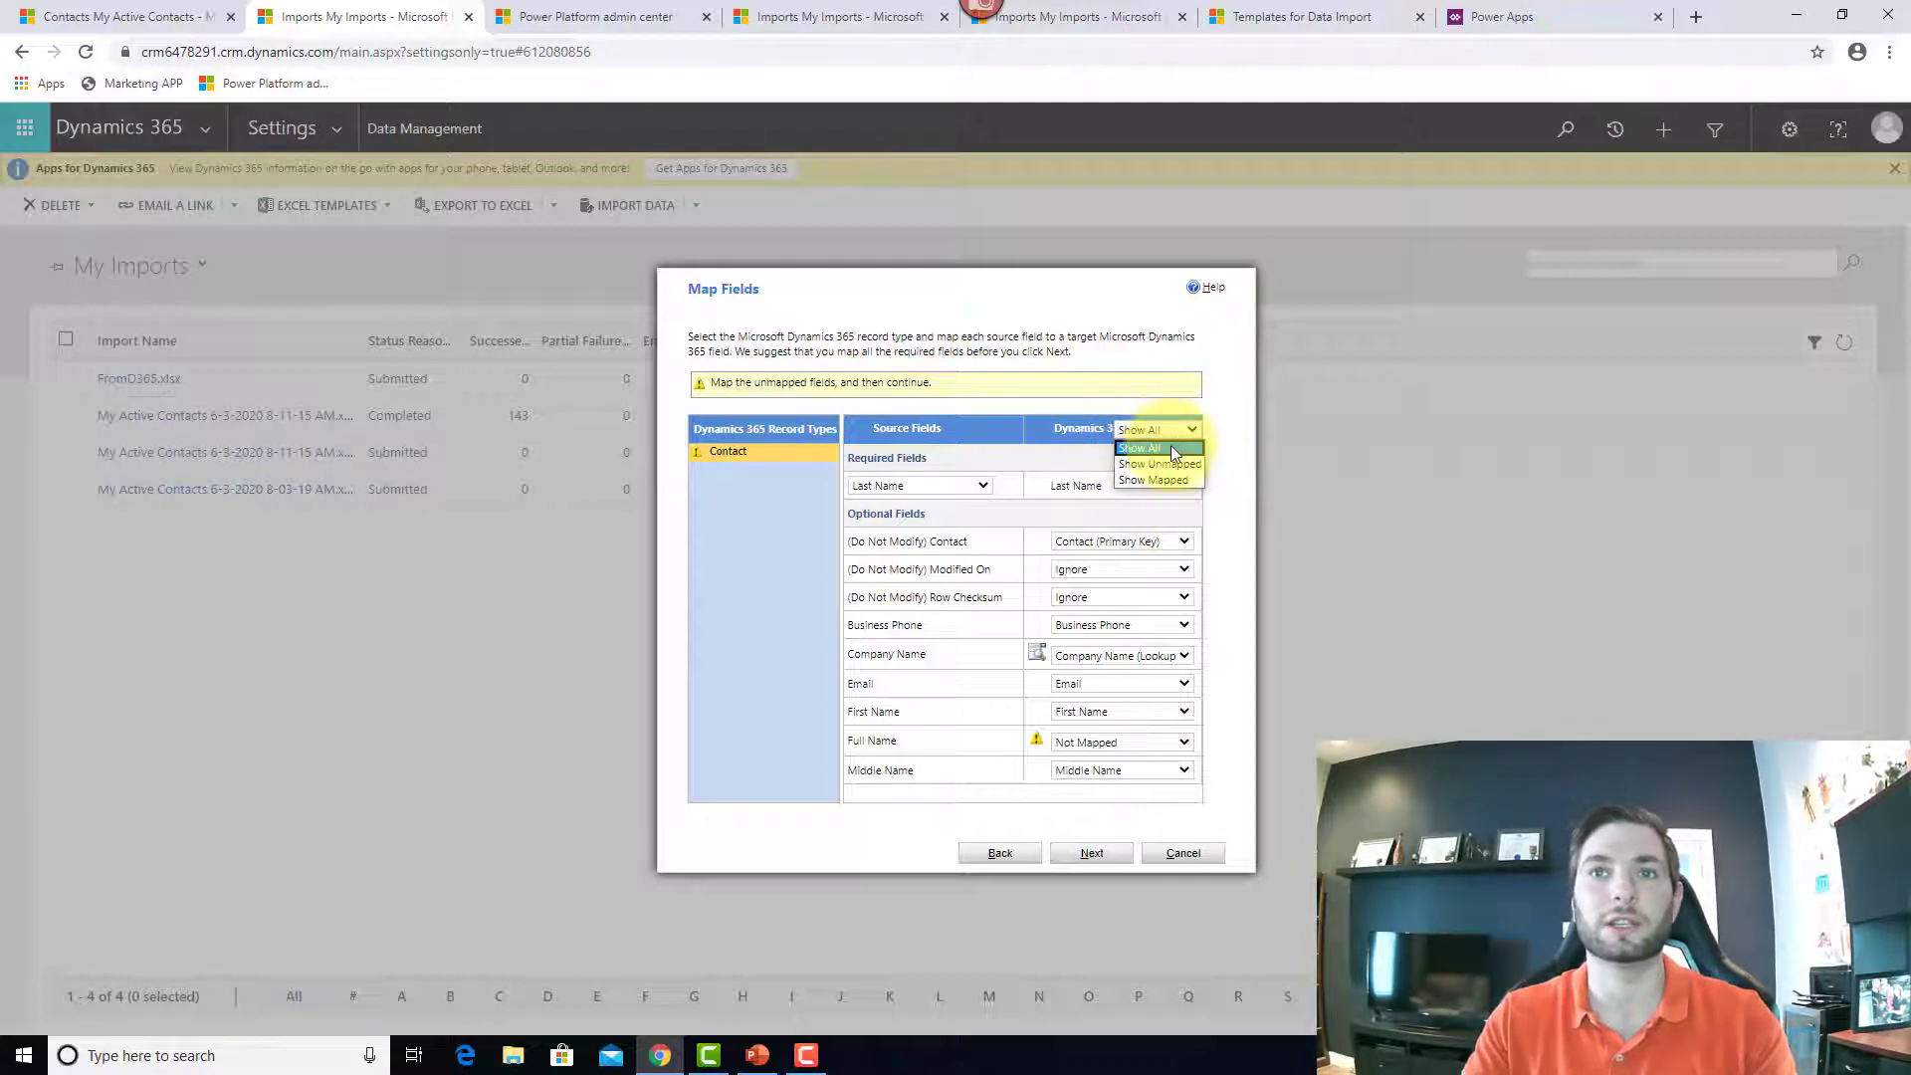
pyautogui.click(1184, 465)
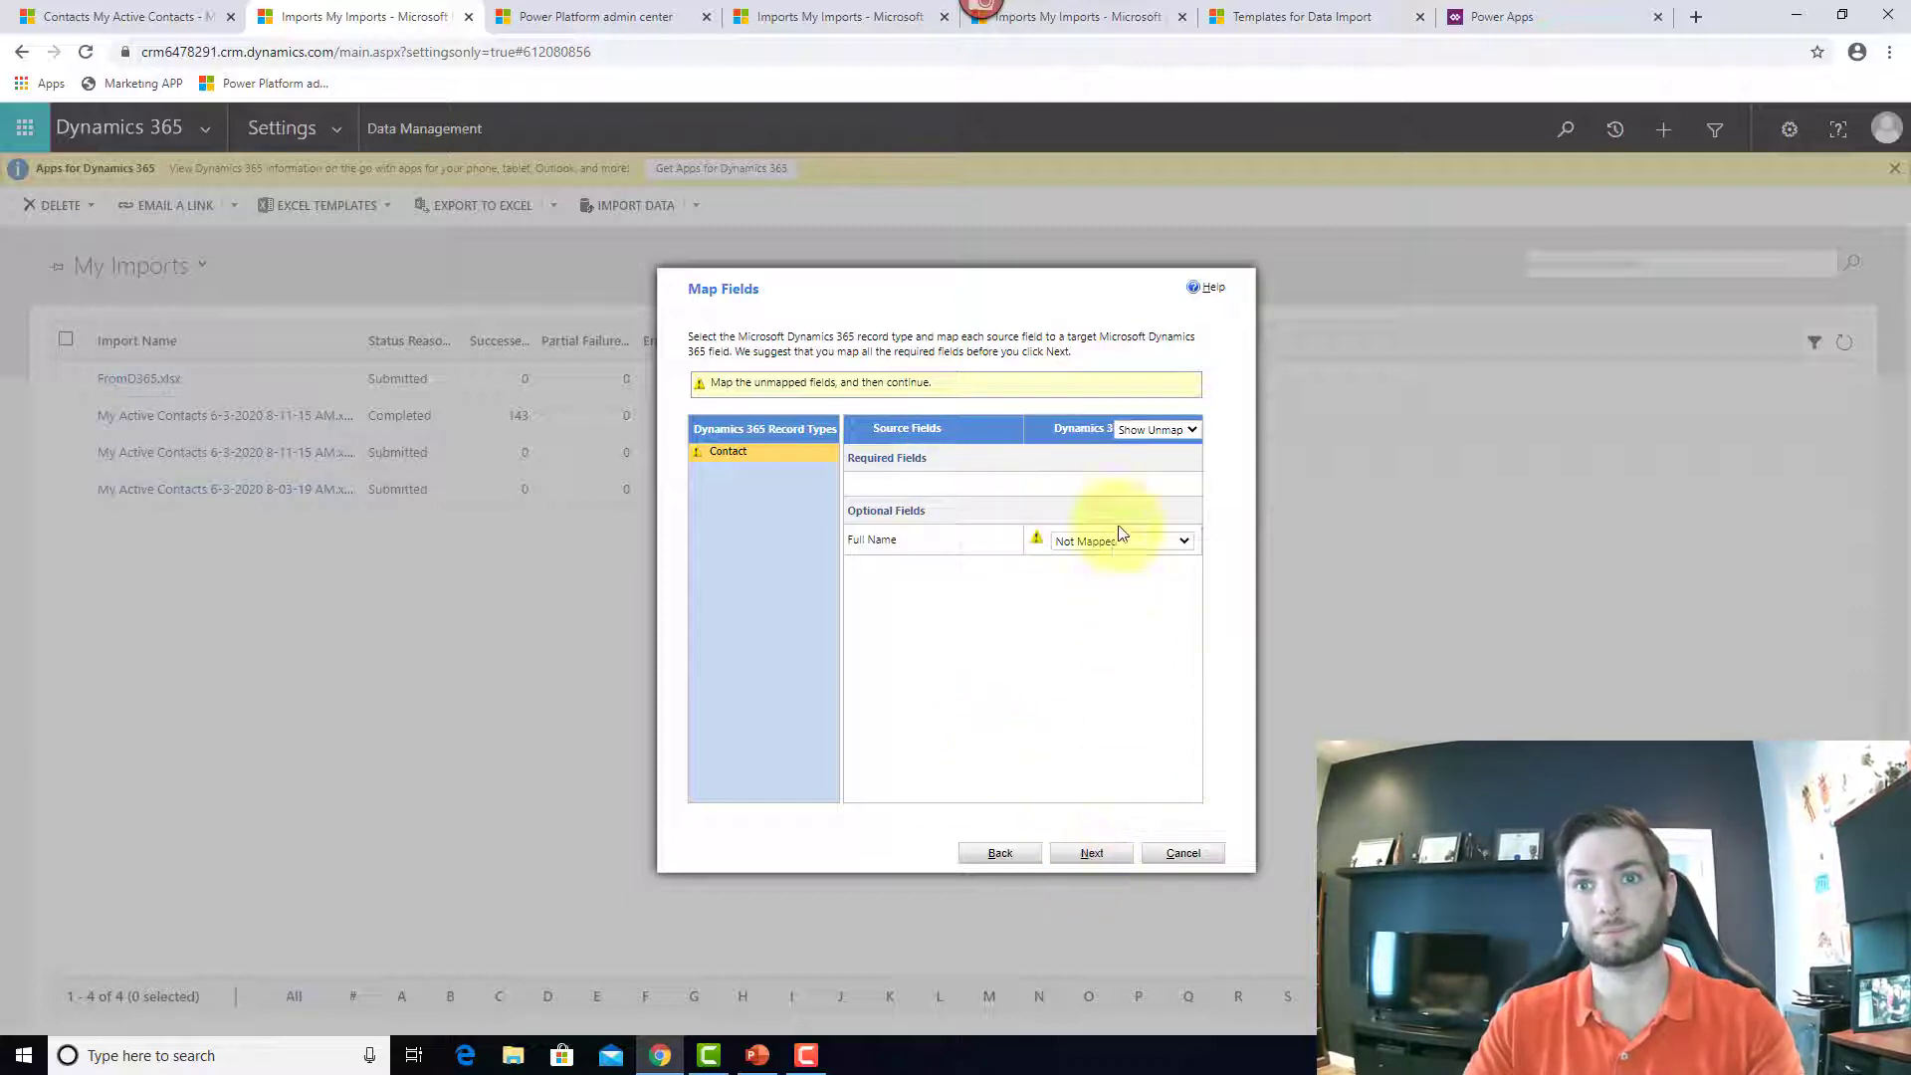
pyautogui.click(1094, 853)
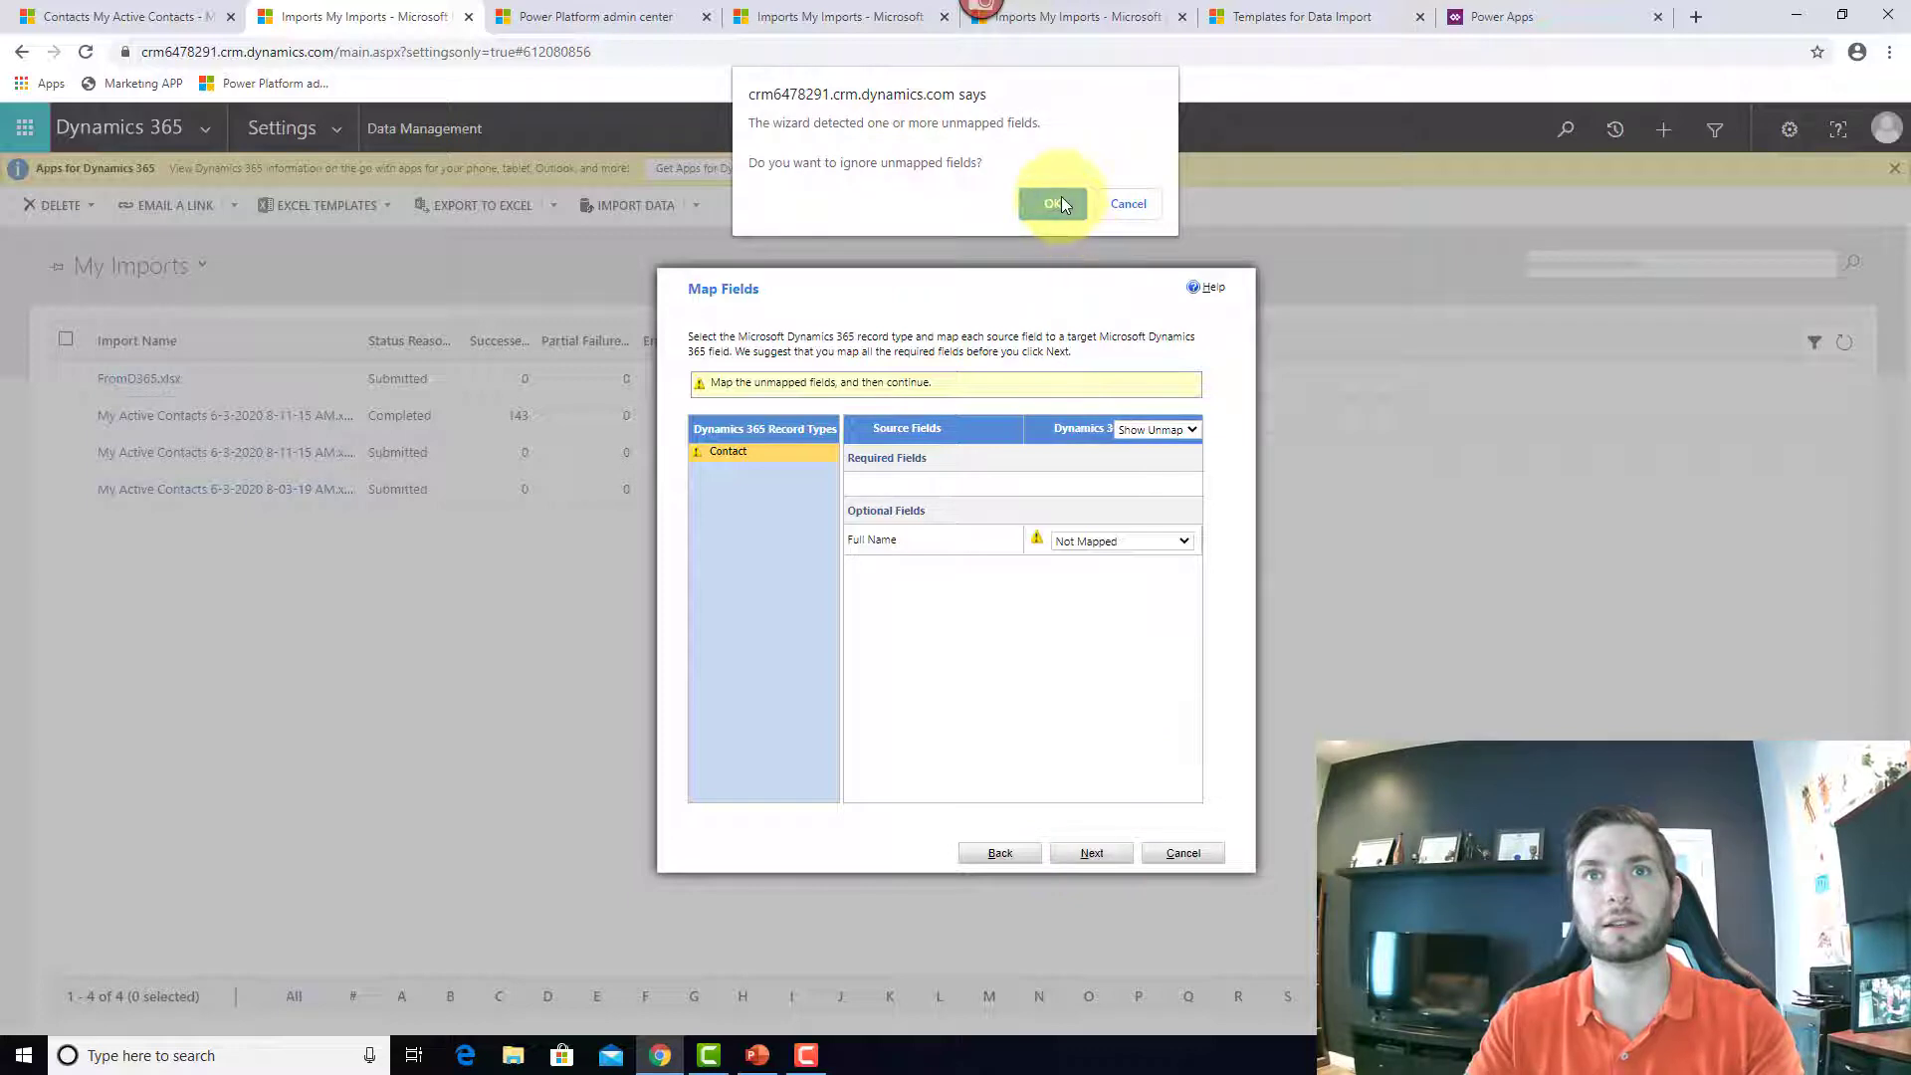
pyautogui.click(1057, 203)
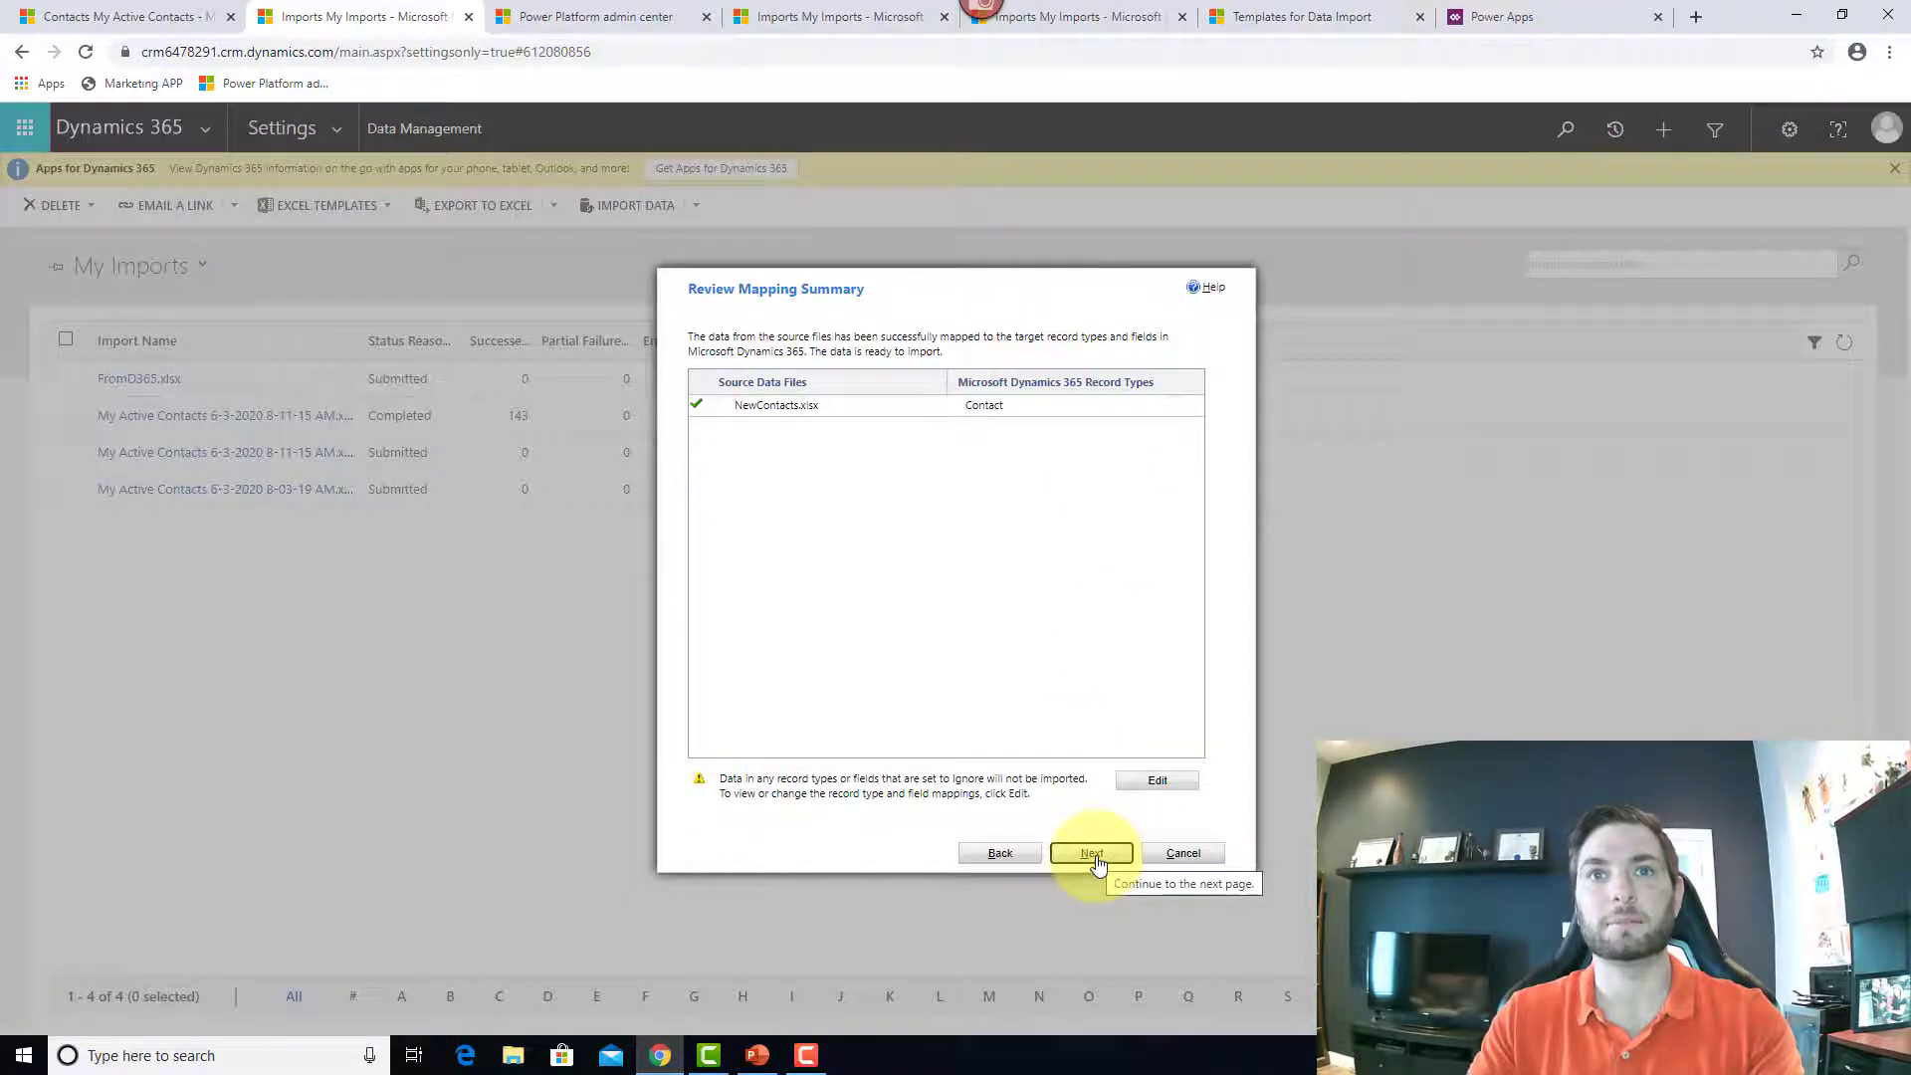
# Step: Keep Allow Duplicates at No, submit the NewContacts.xlsx import, and finish the wizard
pyautogui.click(1092, 856)
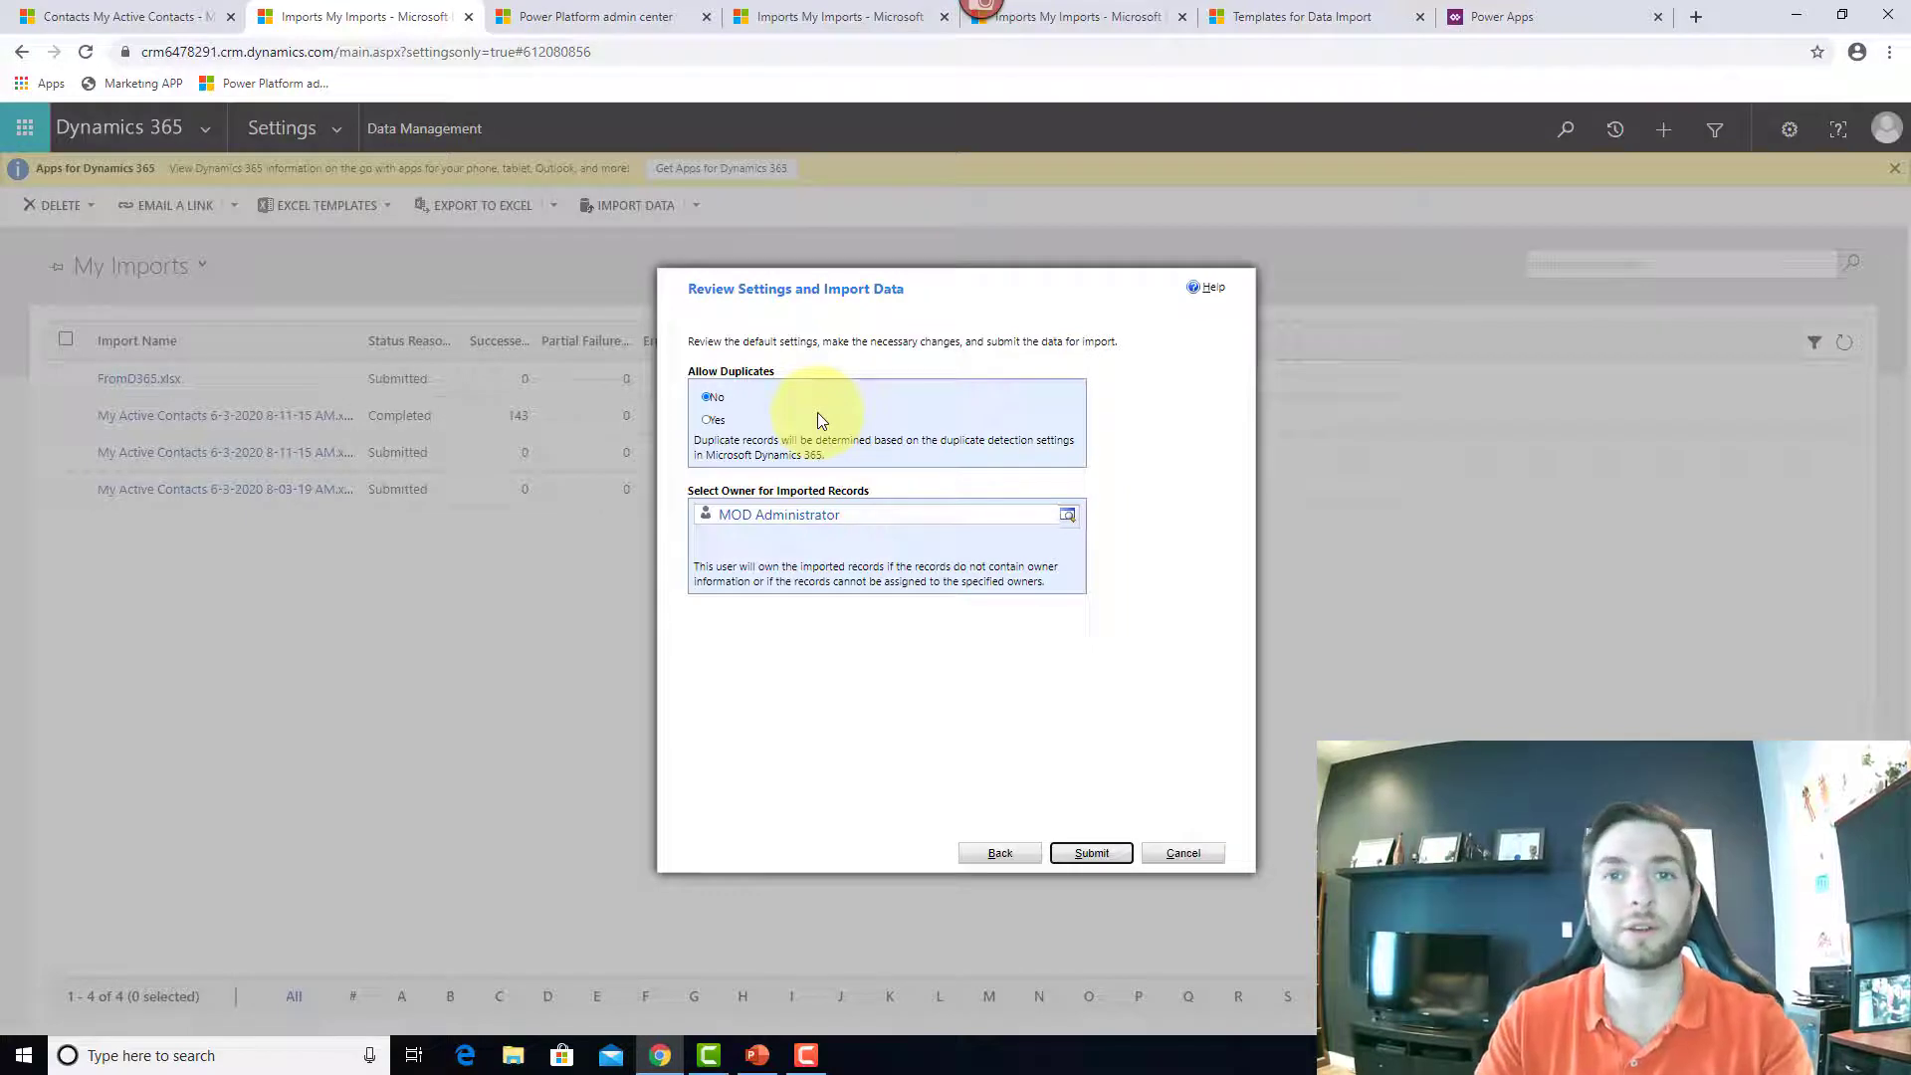
pyautogui.click(1094, 854)
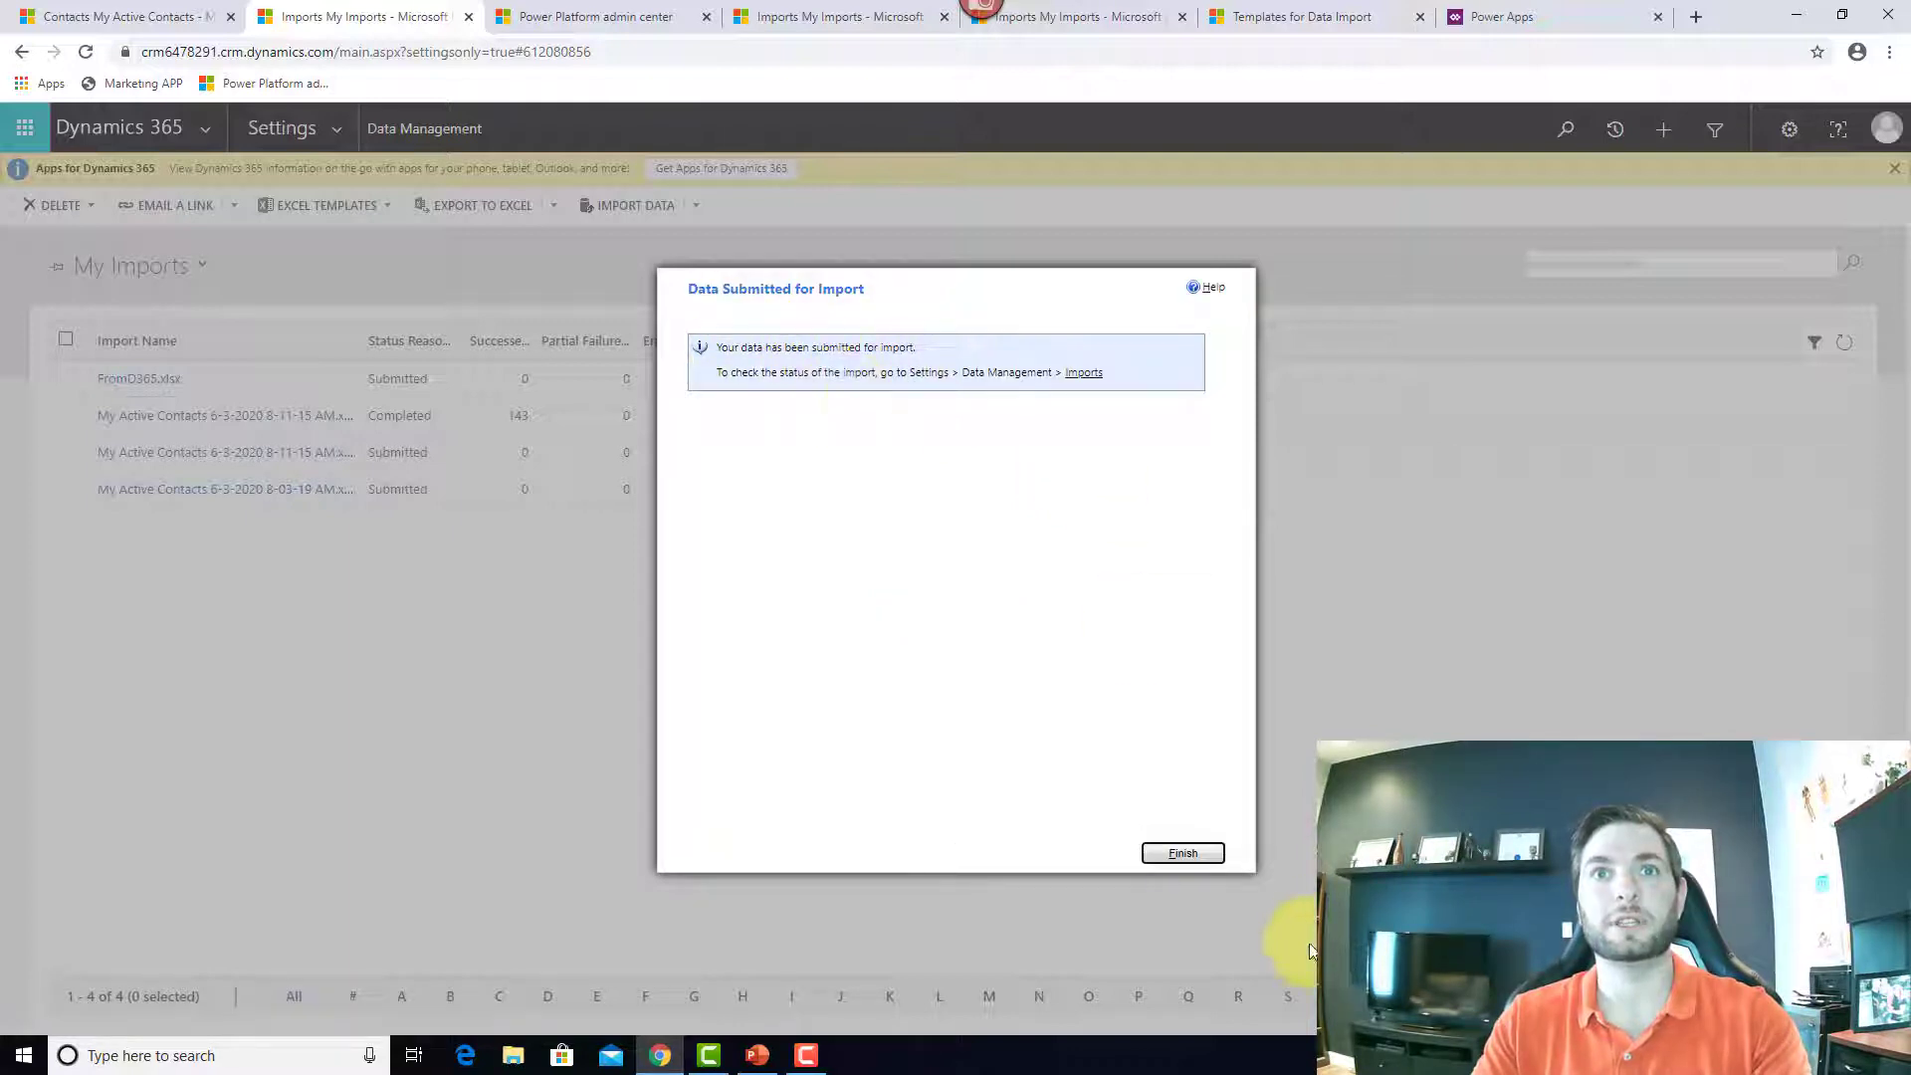
pyautogui.click(1212, 857)
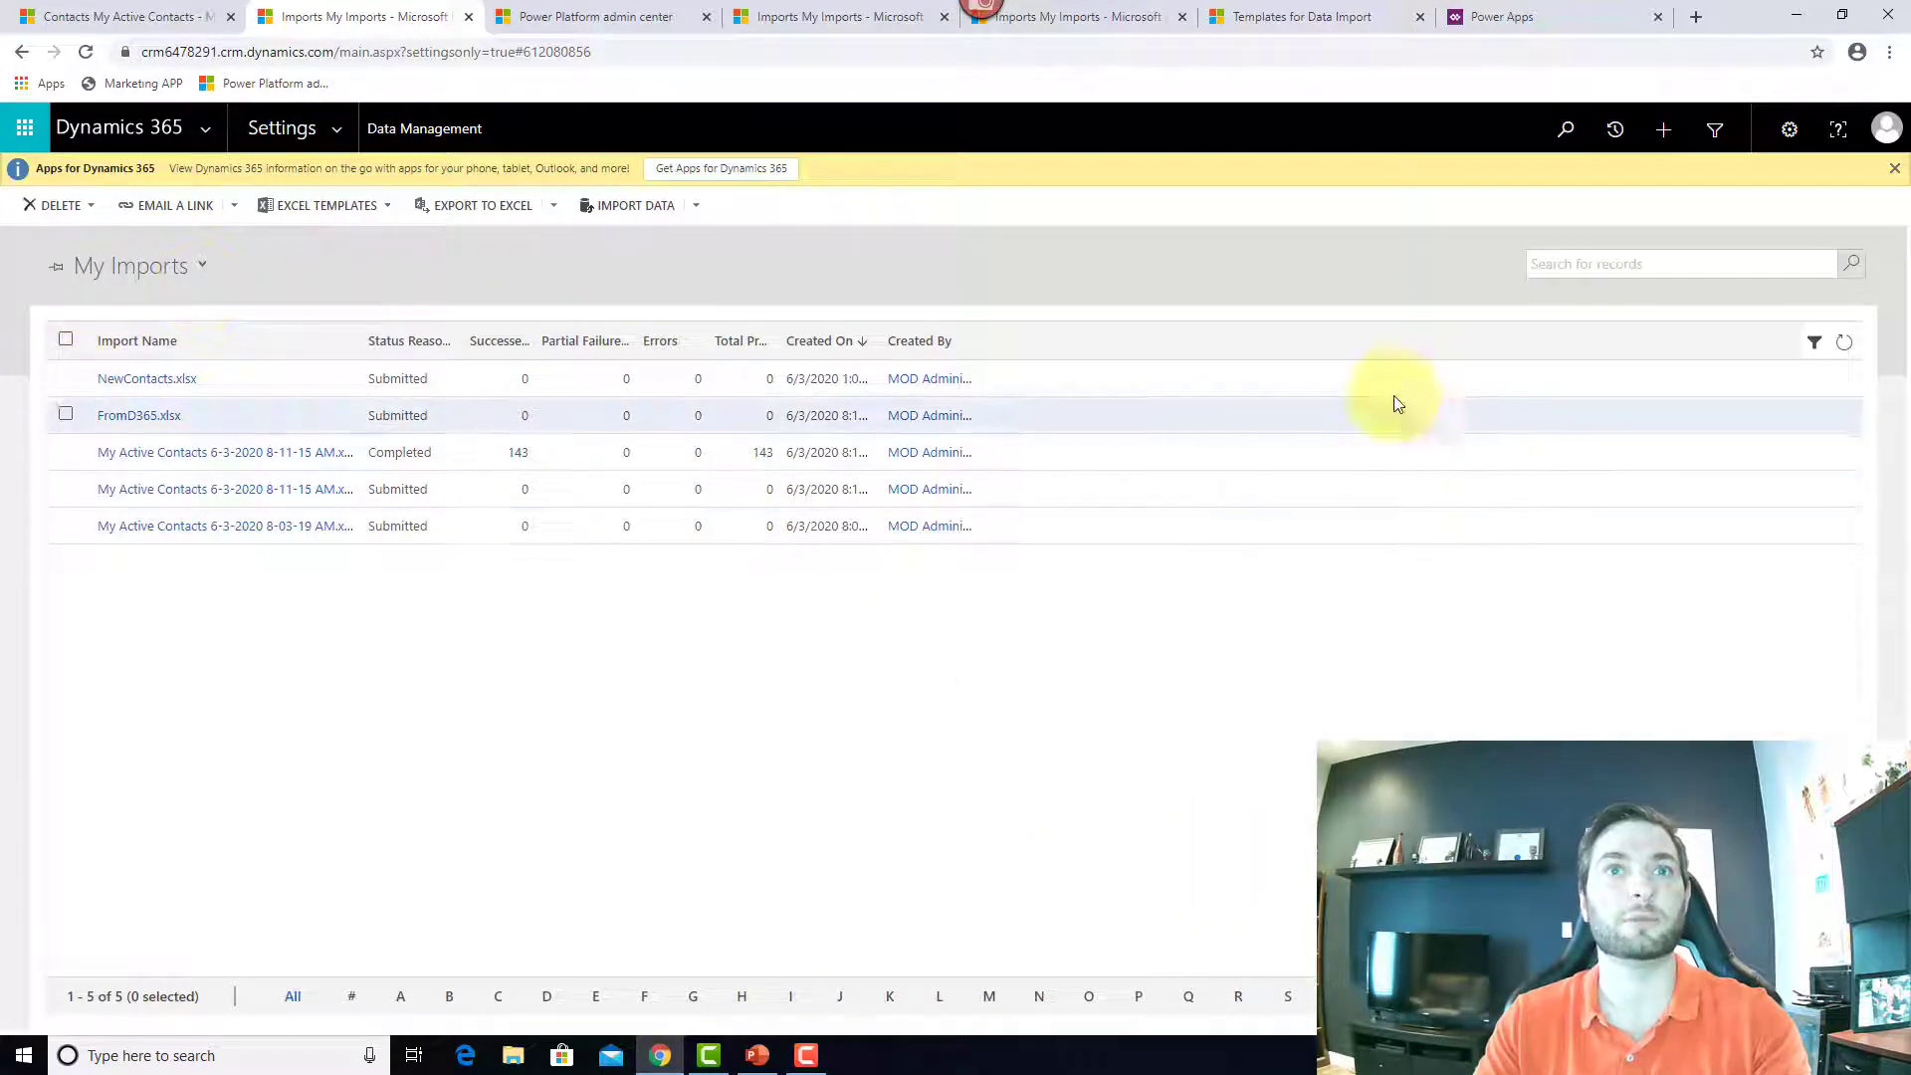
# Step: Refresh My Imports, then upload NewContact2.xlsx from the Desktop and submit it as a new import
pyautogui.click(1844, 344)
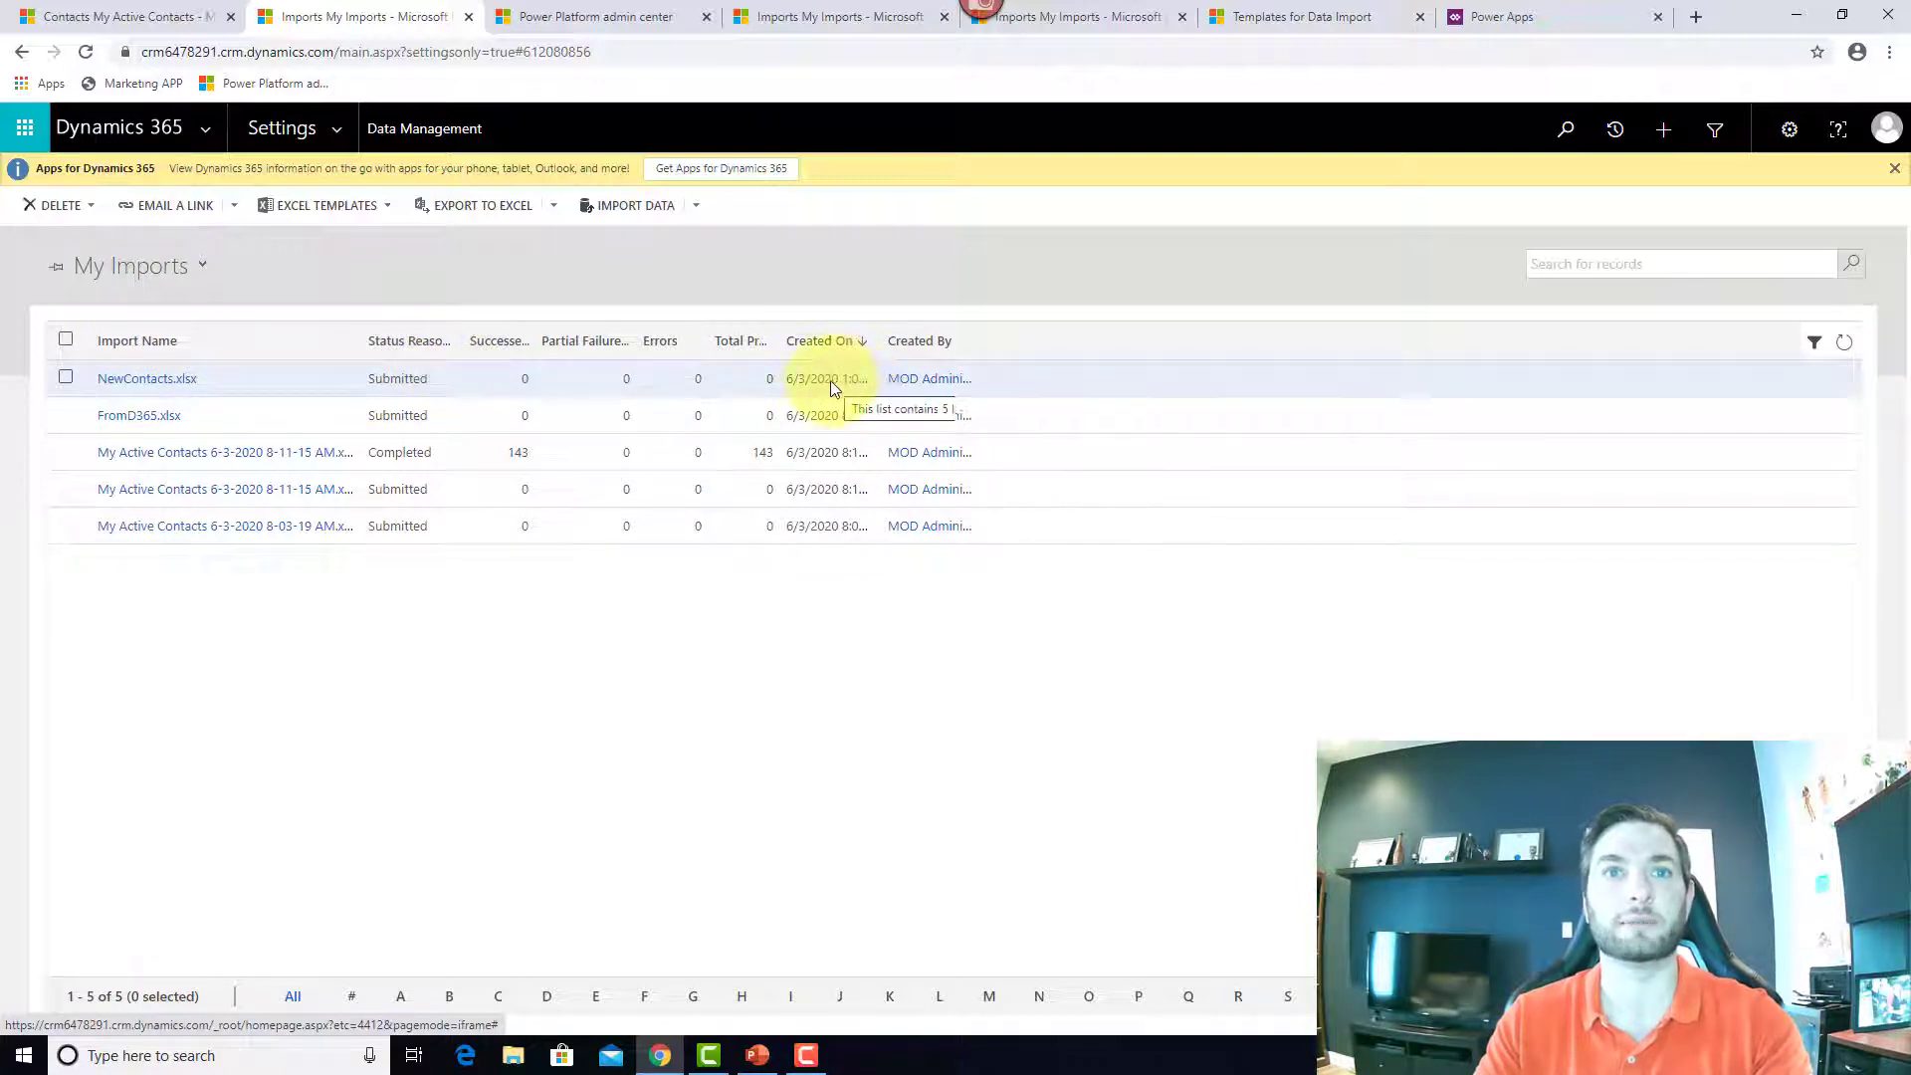
pyautogui.click(648, 211)
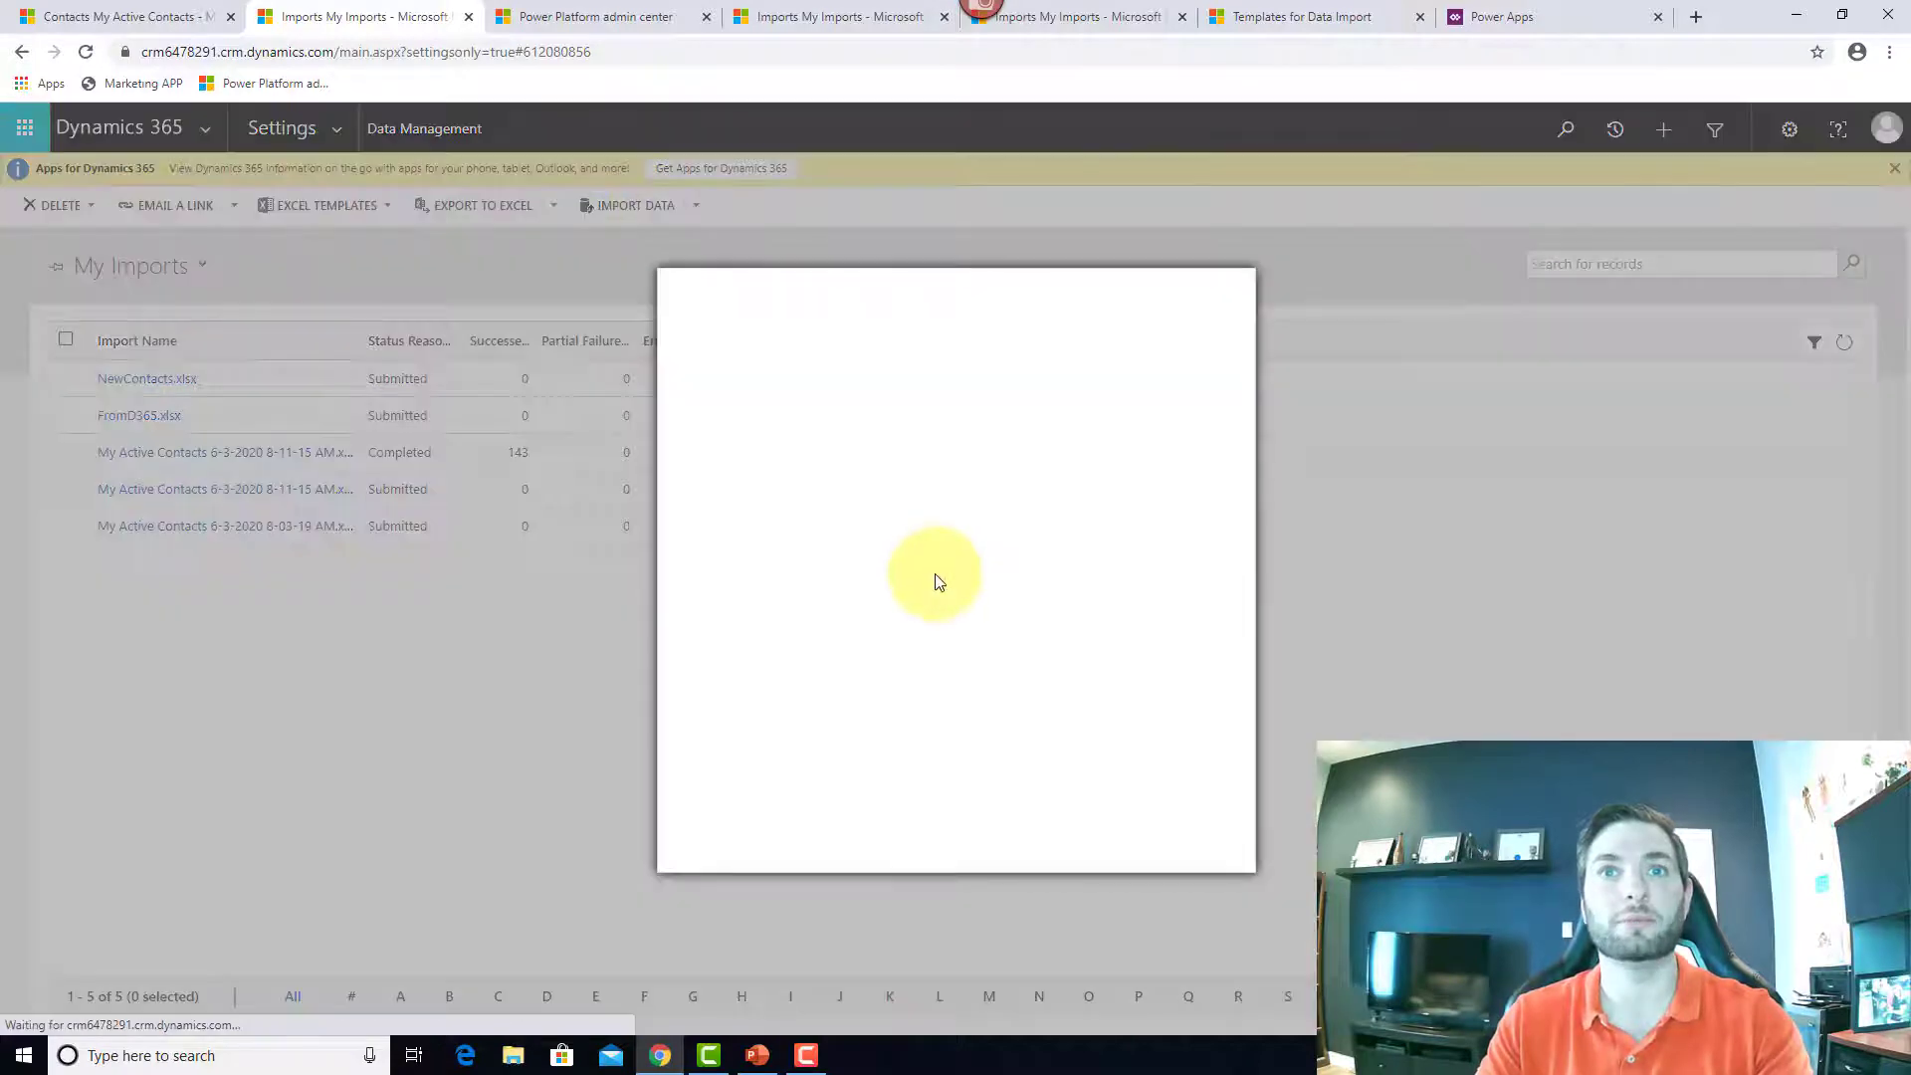
pyautogui.click(737, 440)
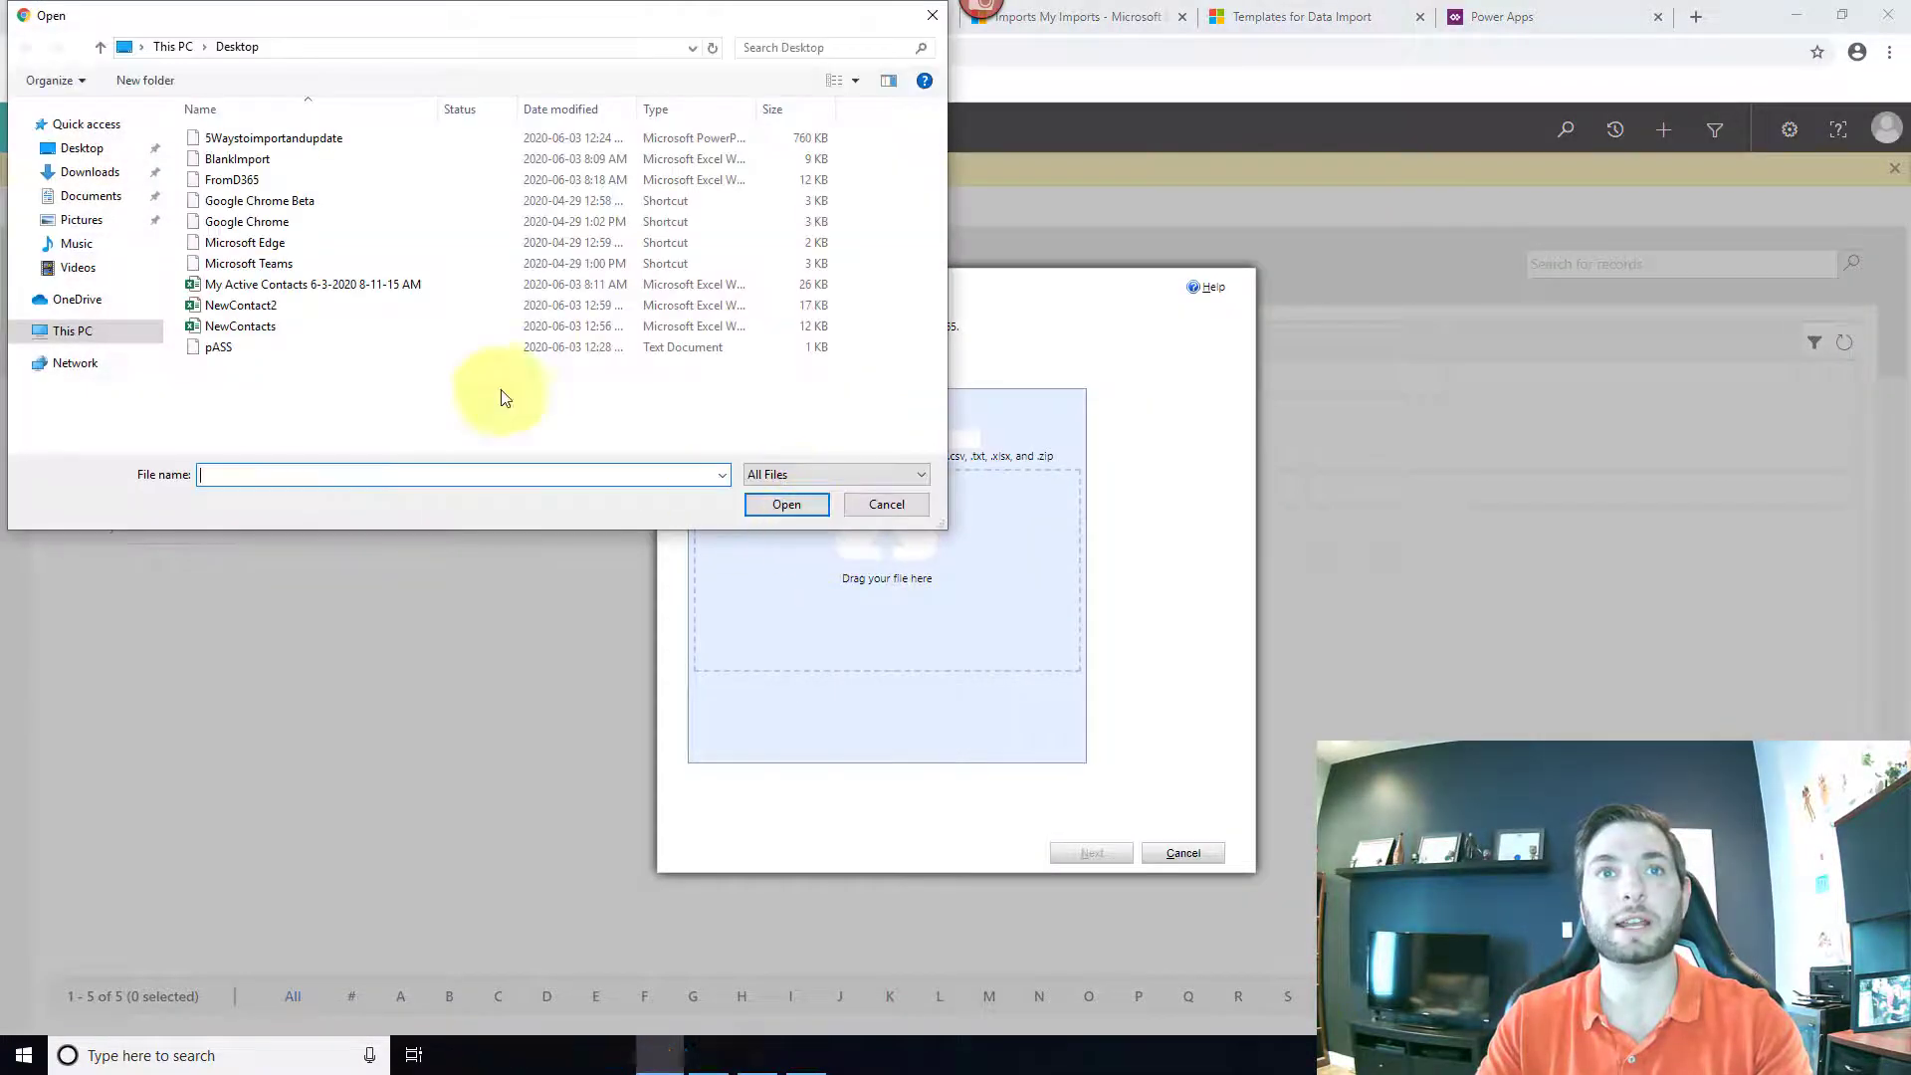
pyautogui.click(349, 307)
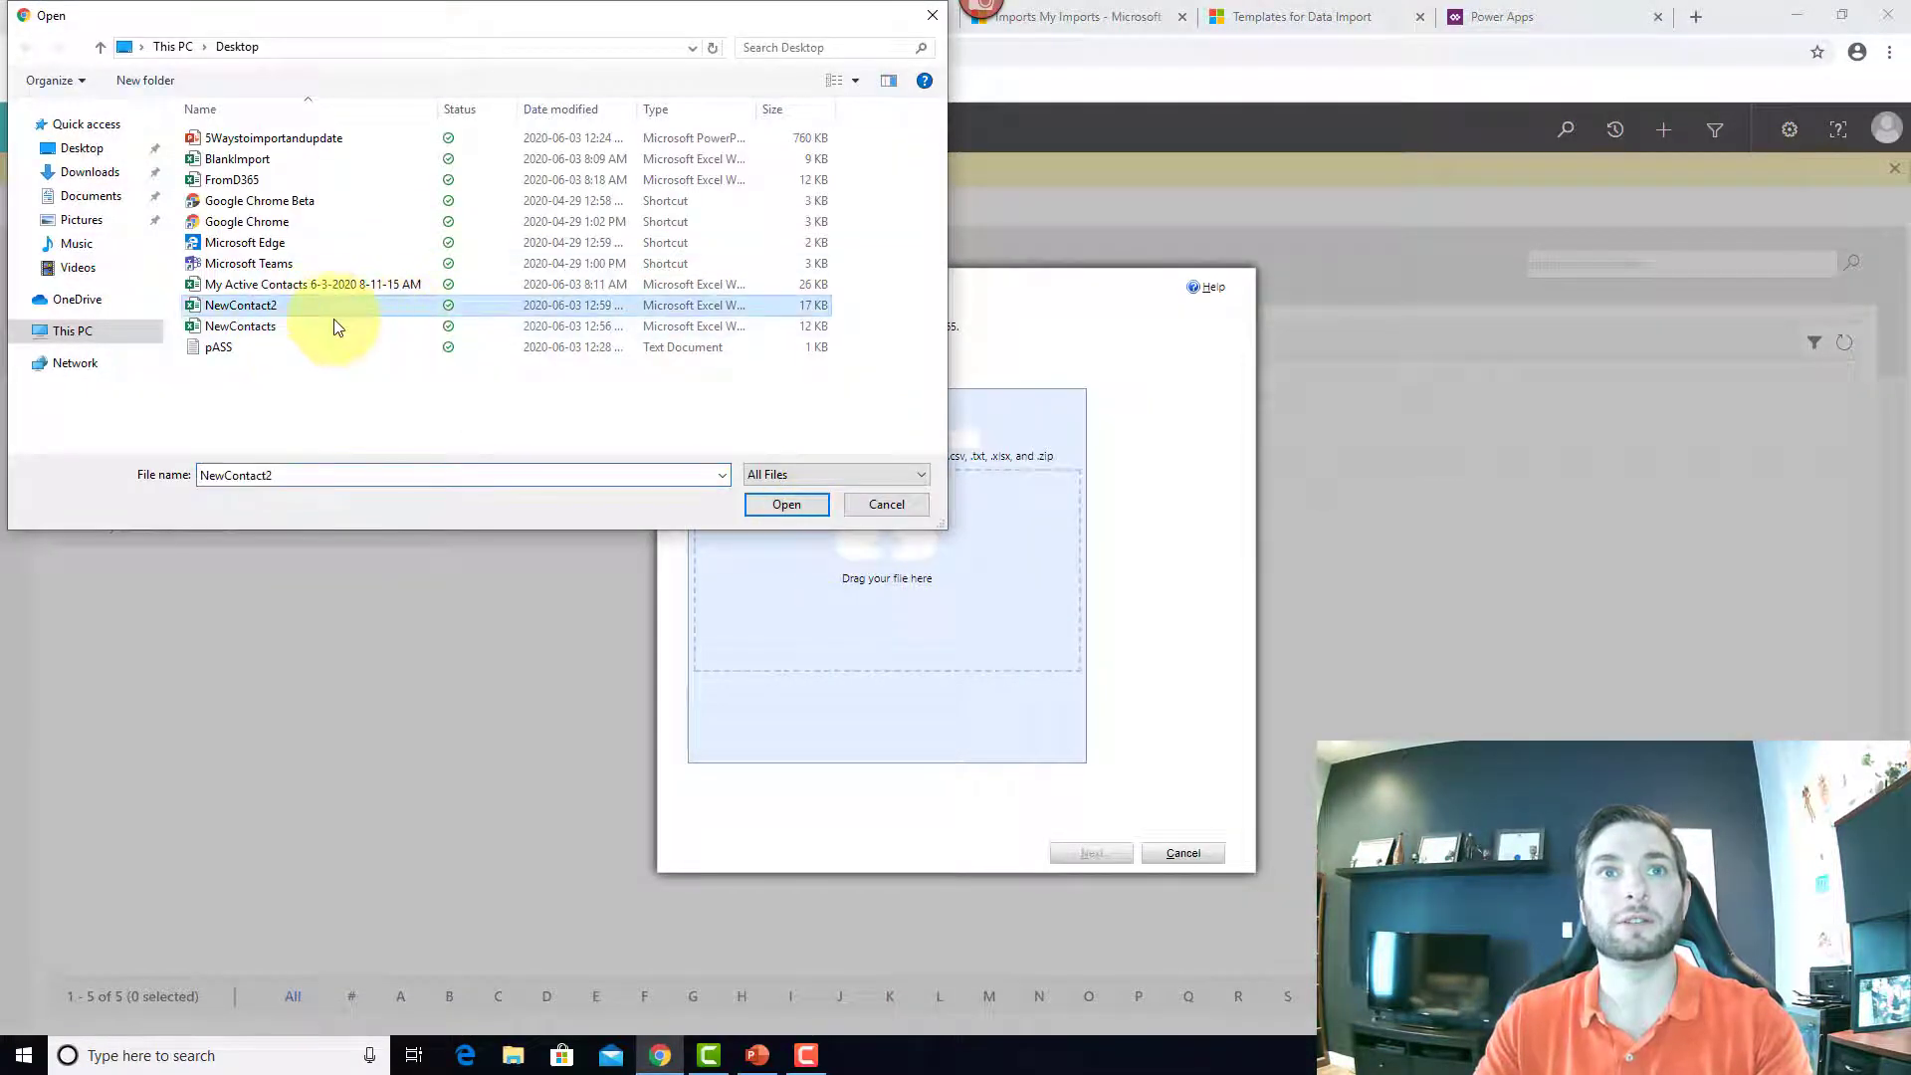
pyautogui.click(786, 505)
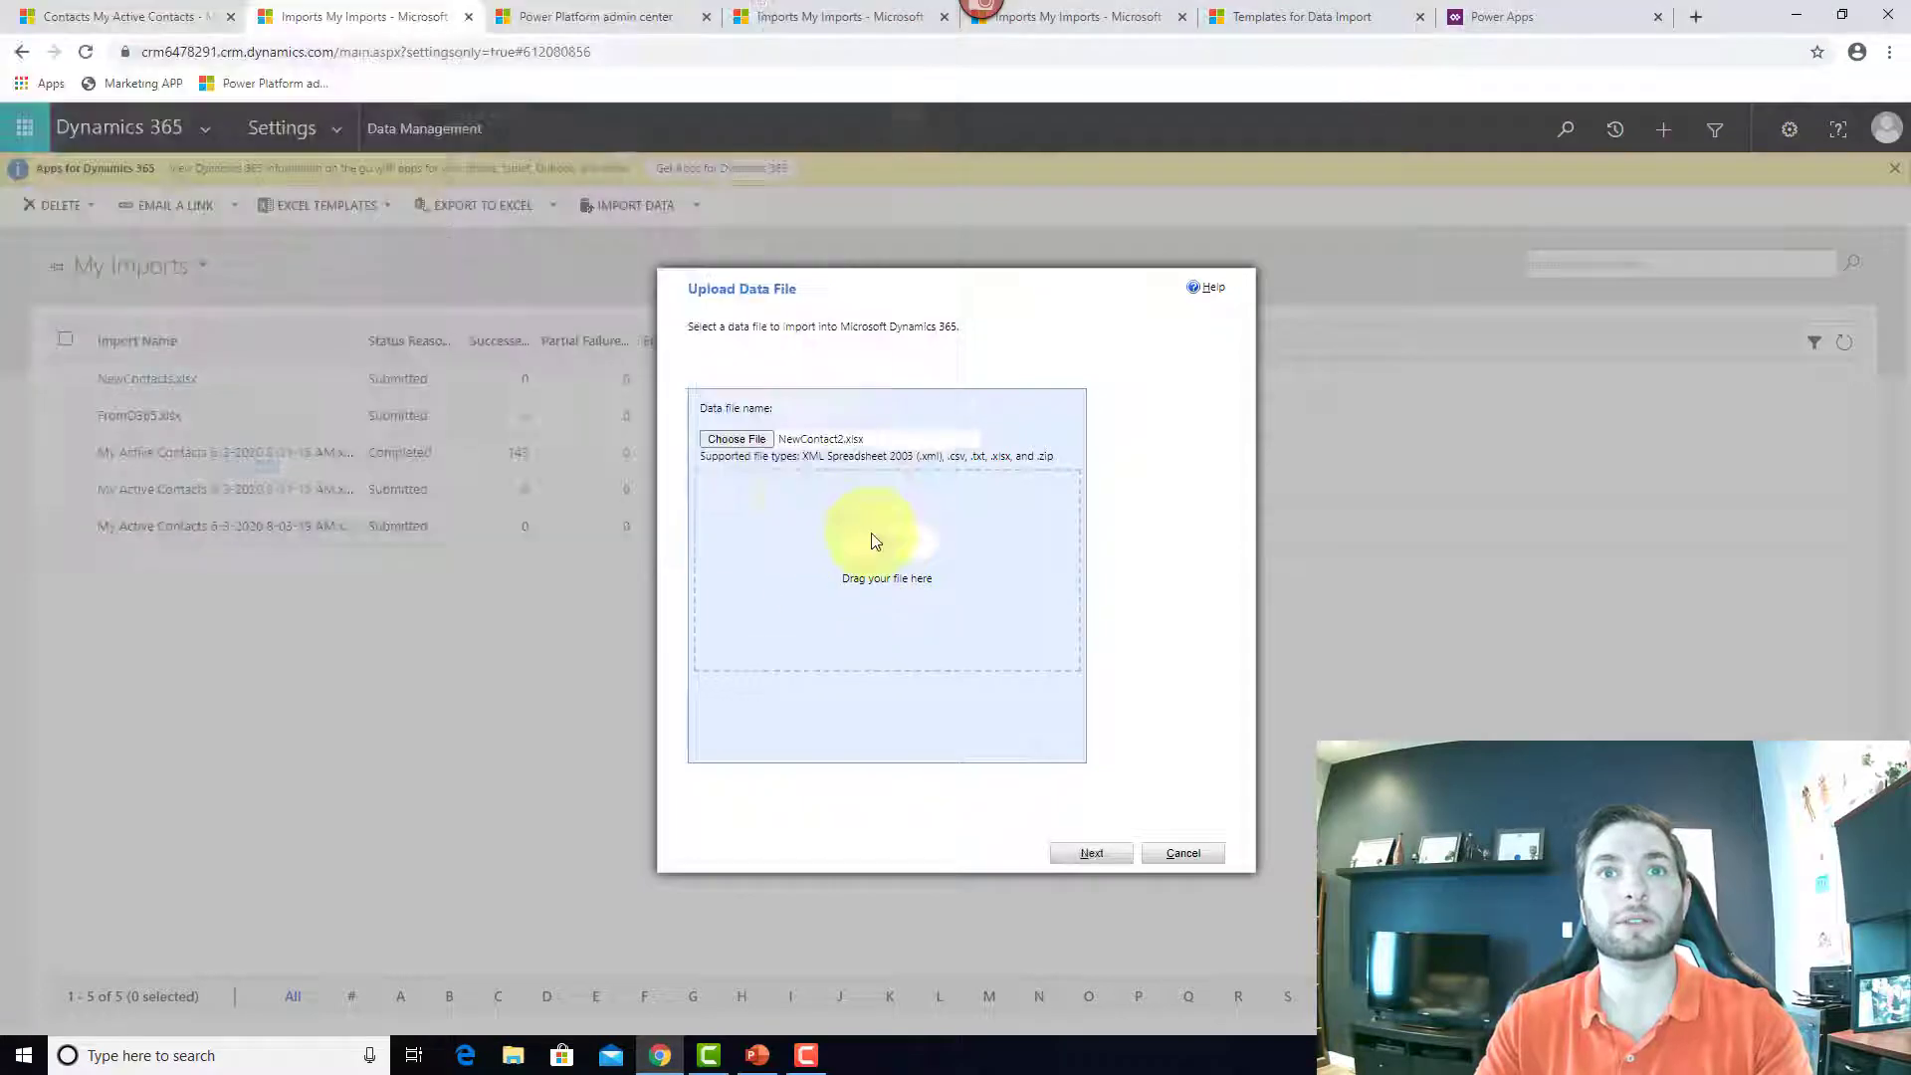
pyautogui.click(1109, 862)
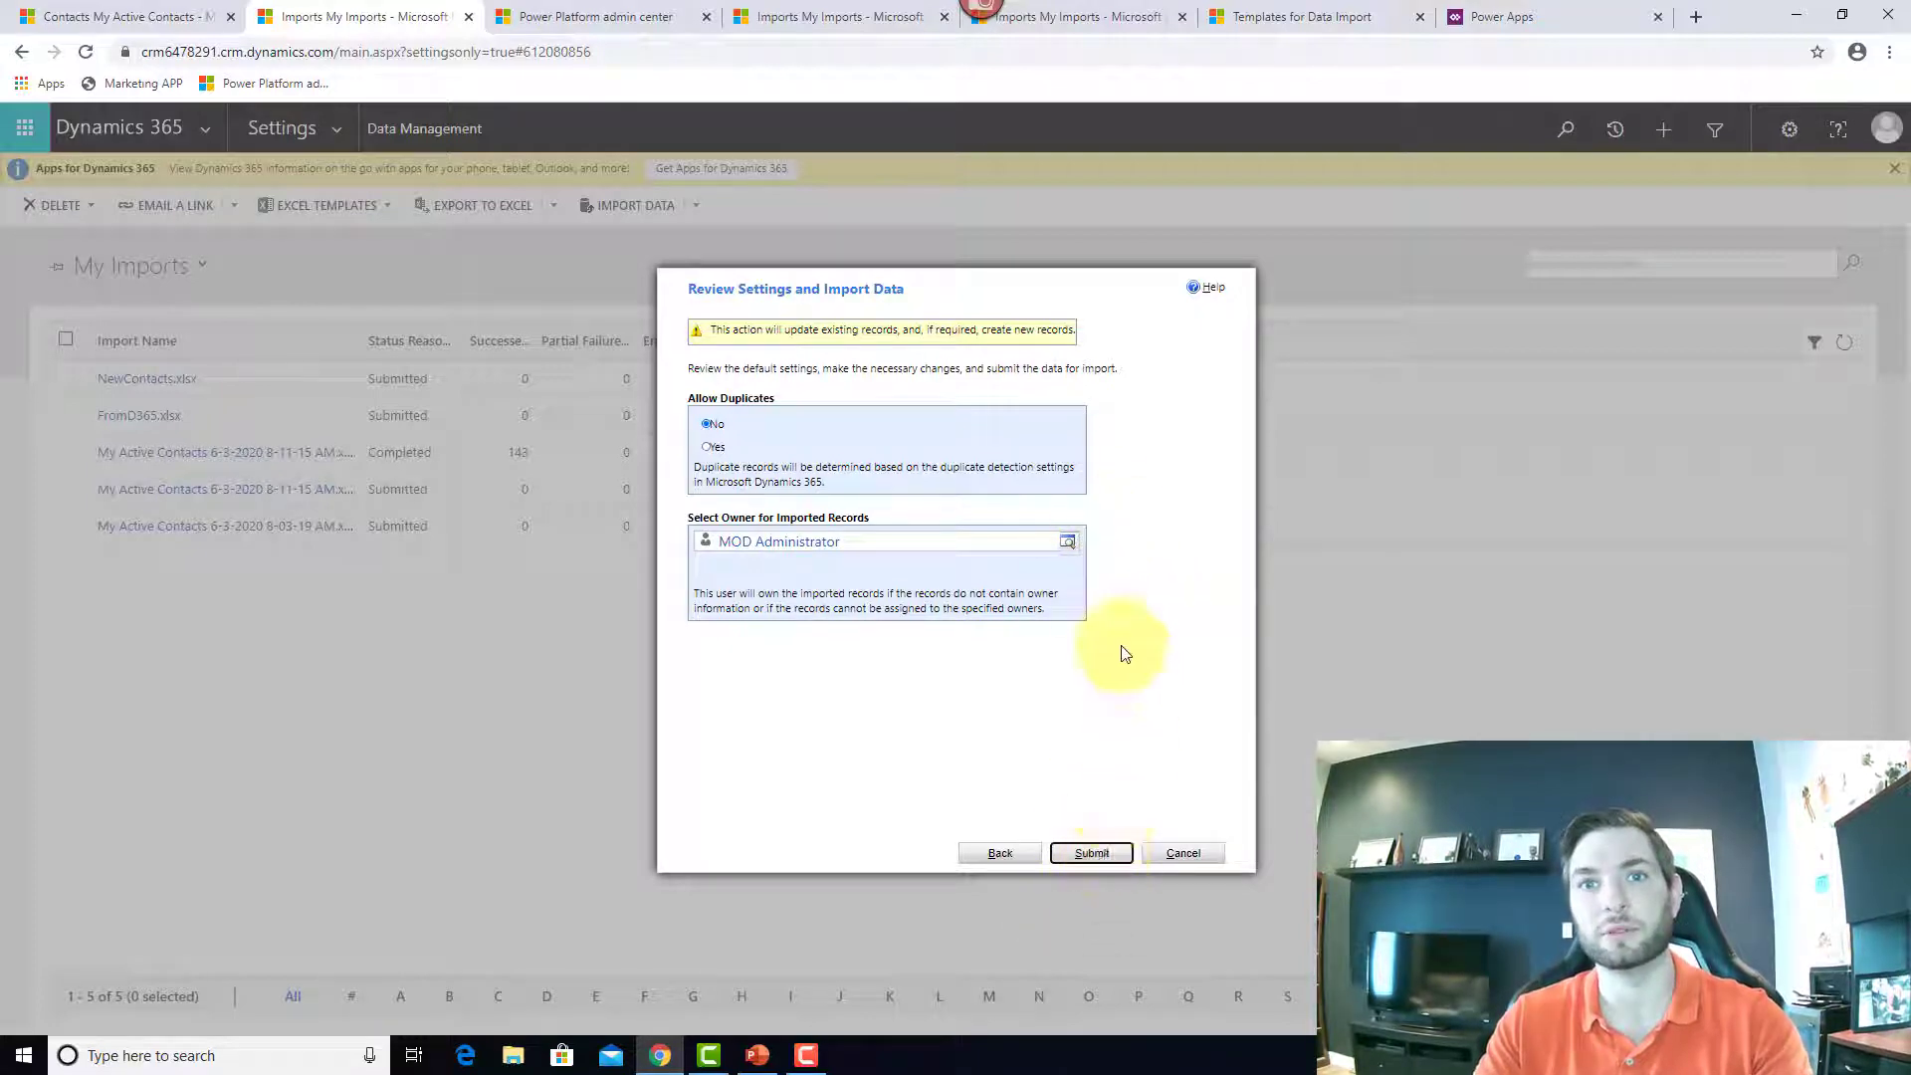
pyautogui.click(1095, 854)
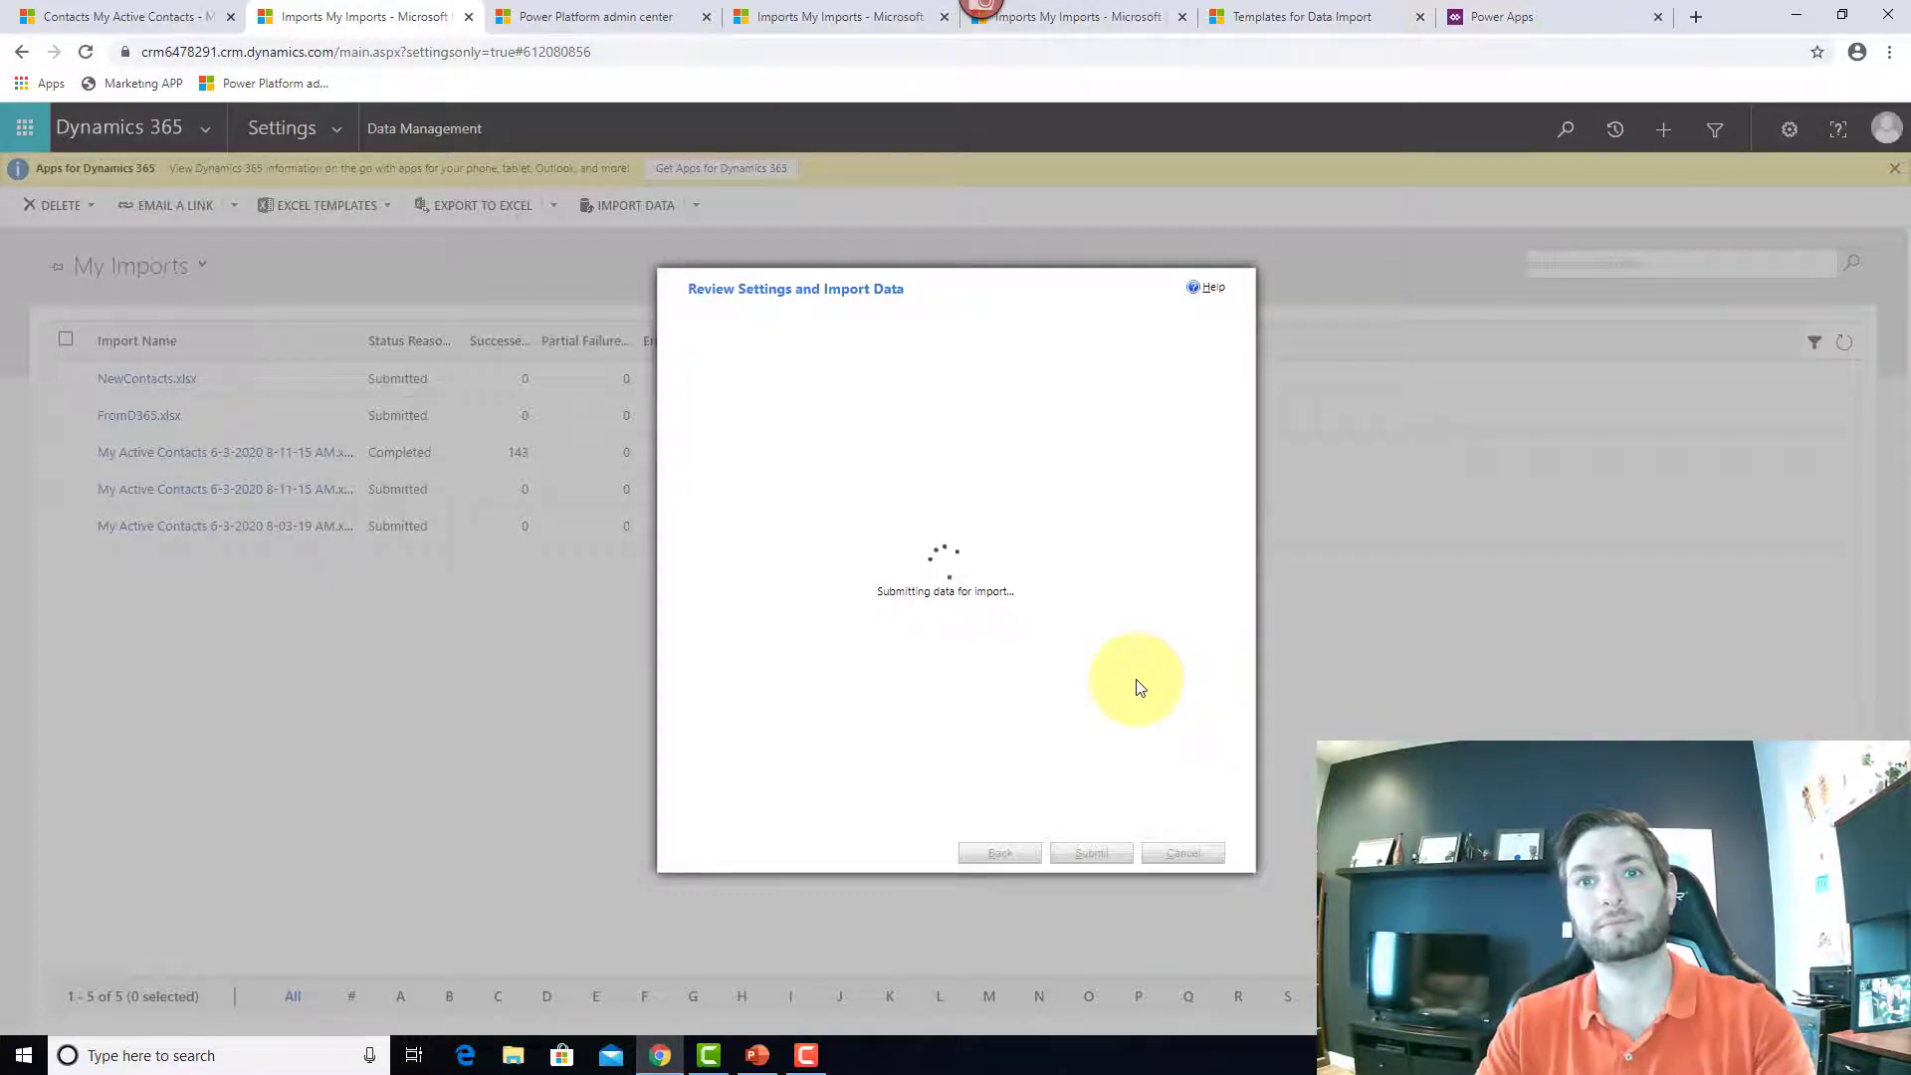
pyautogui.click(1186, 852)
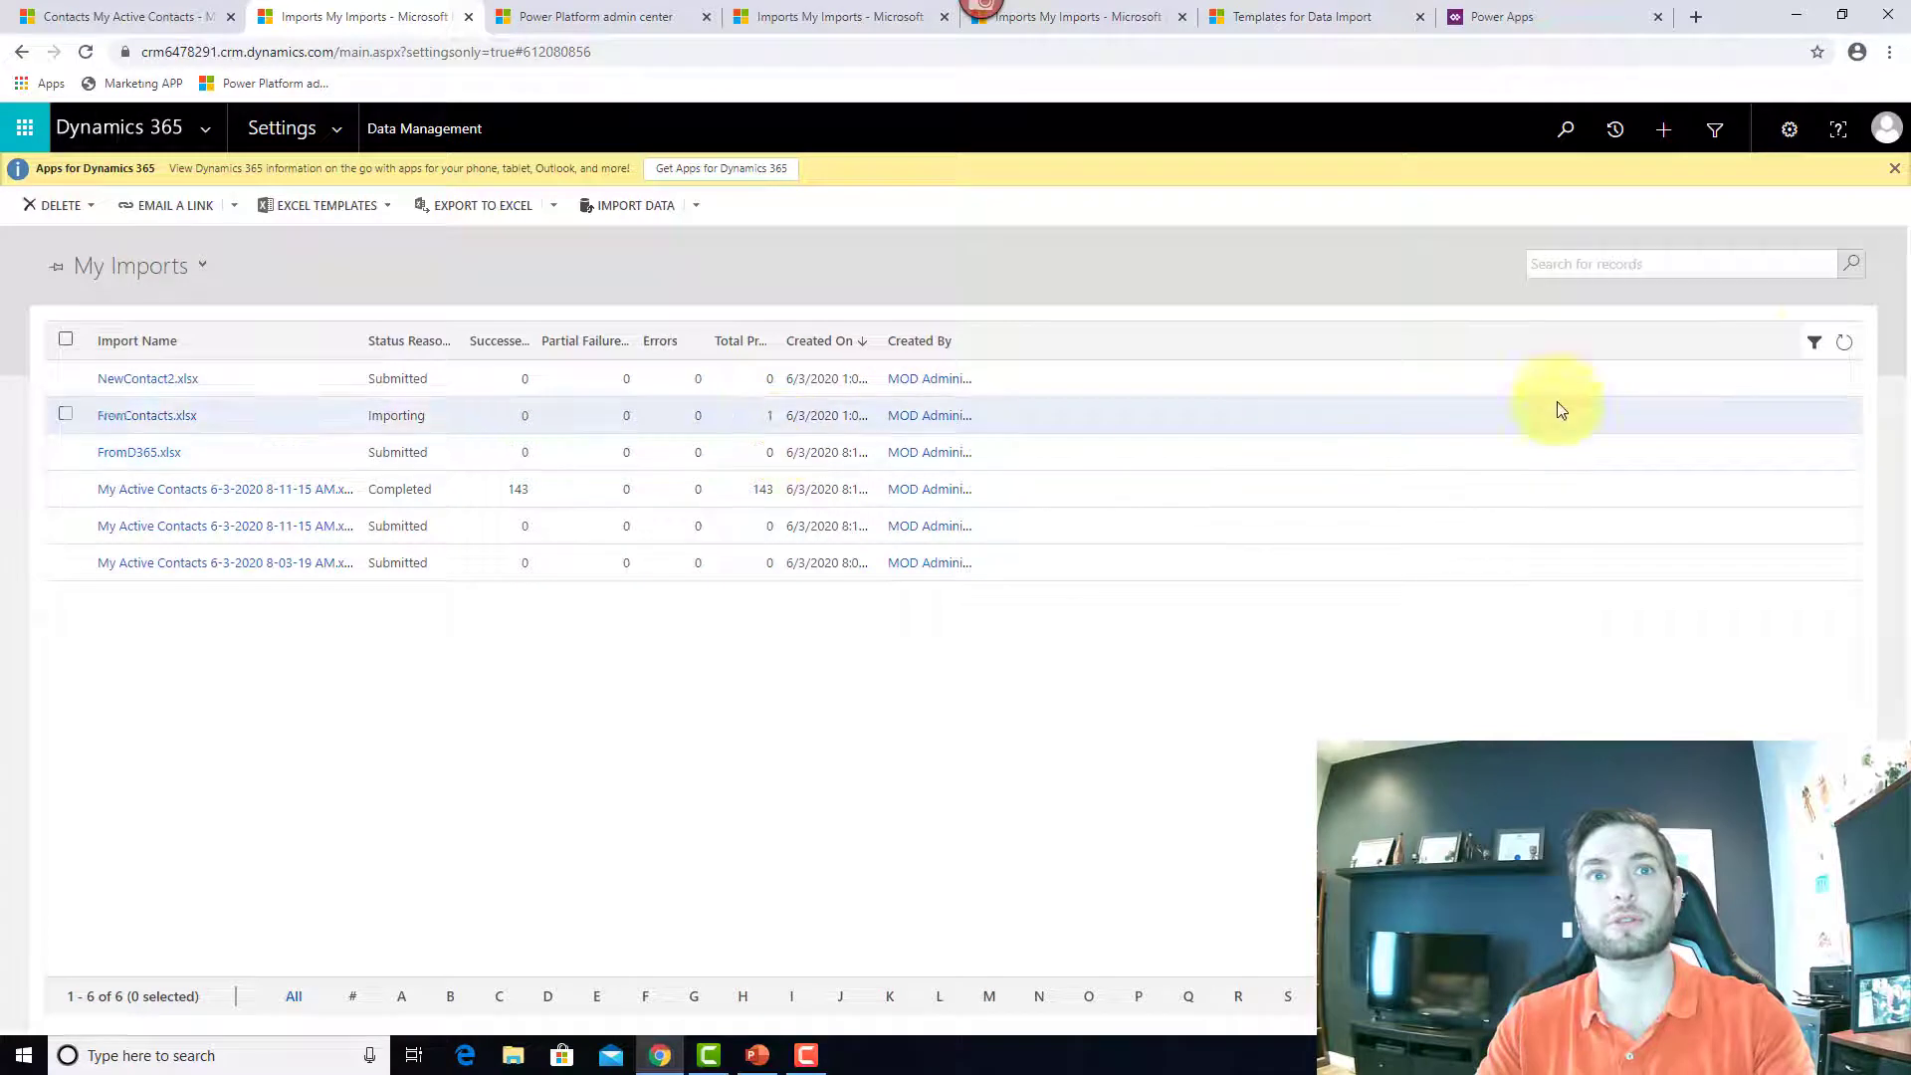
# Step: Open the NewContacts.xlsx import record and verify 1 success with an empty Failures tab
pyautogui.click(1844, 343)
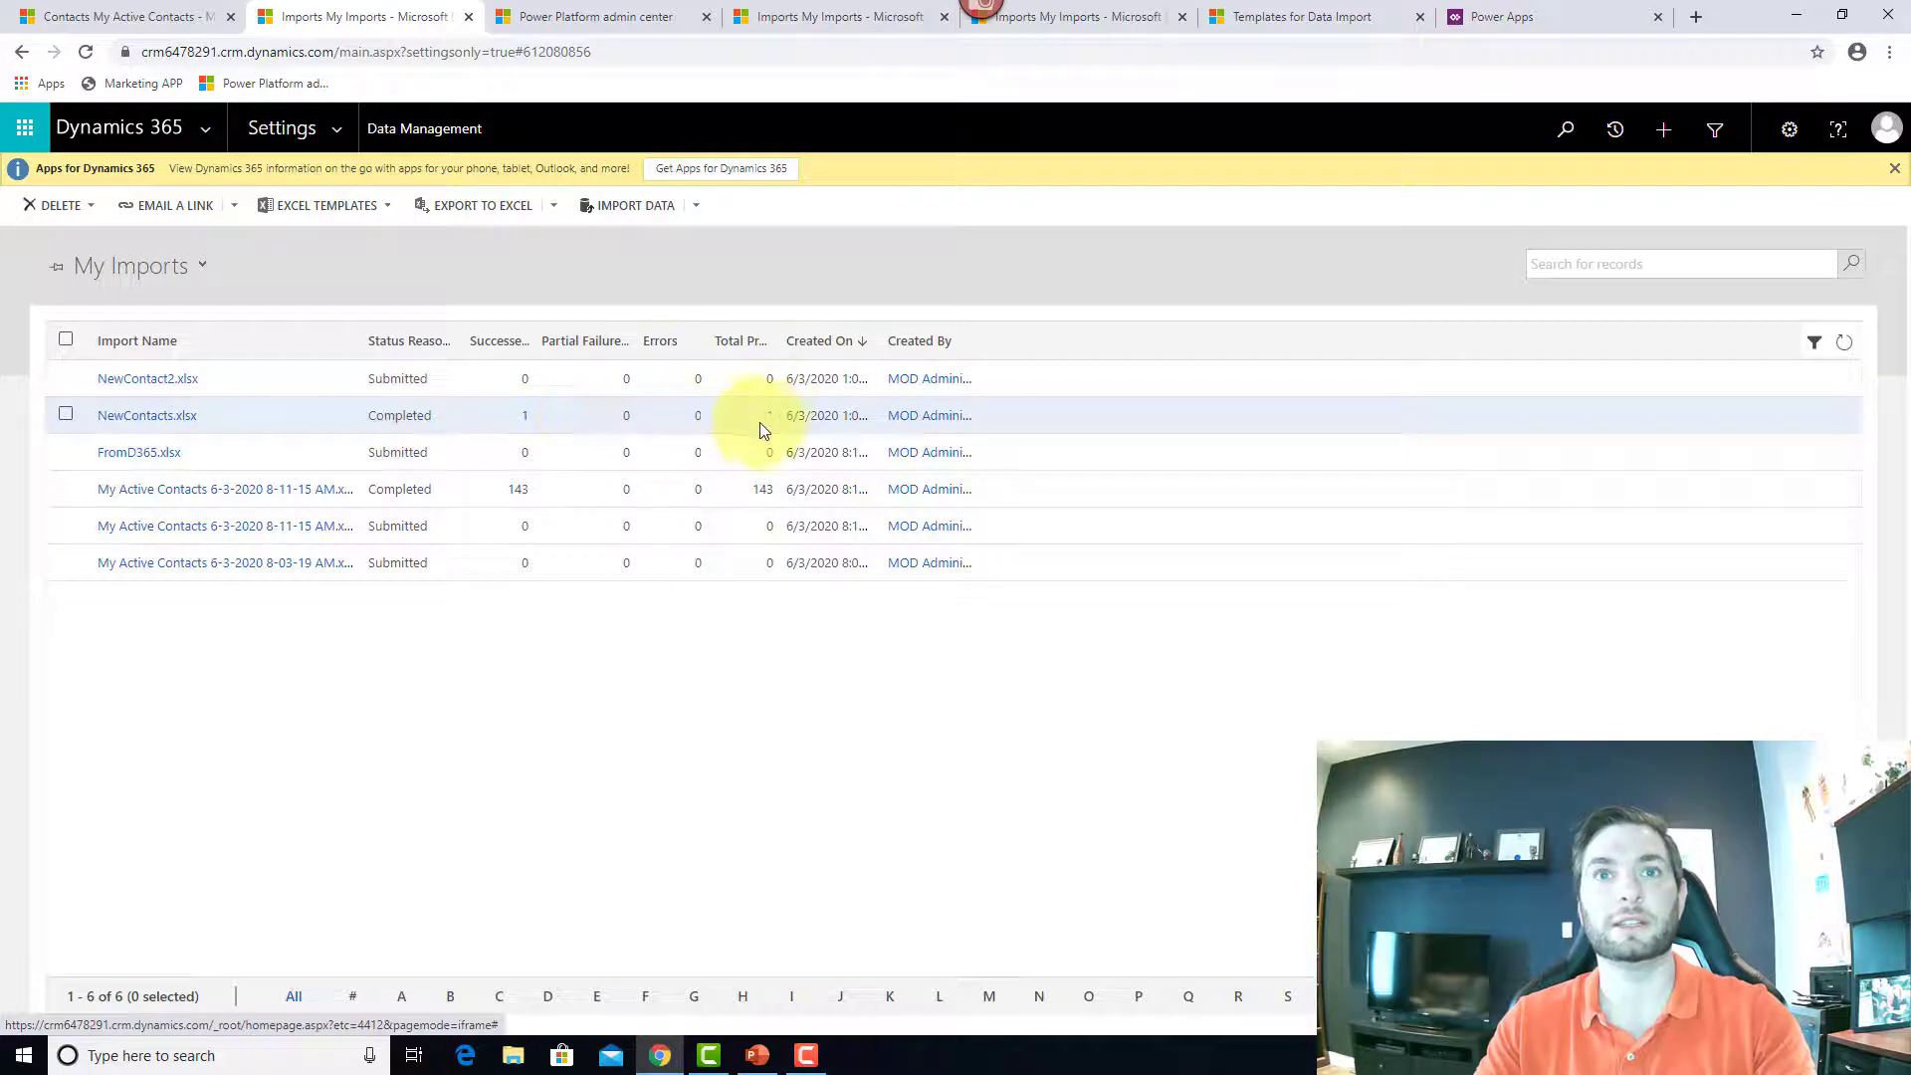
pyautogui.click(506, 426)
pyautogui.click(156, 416)
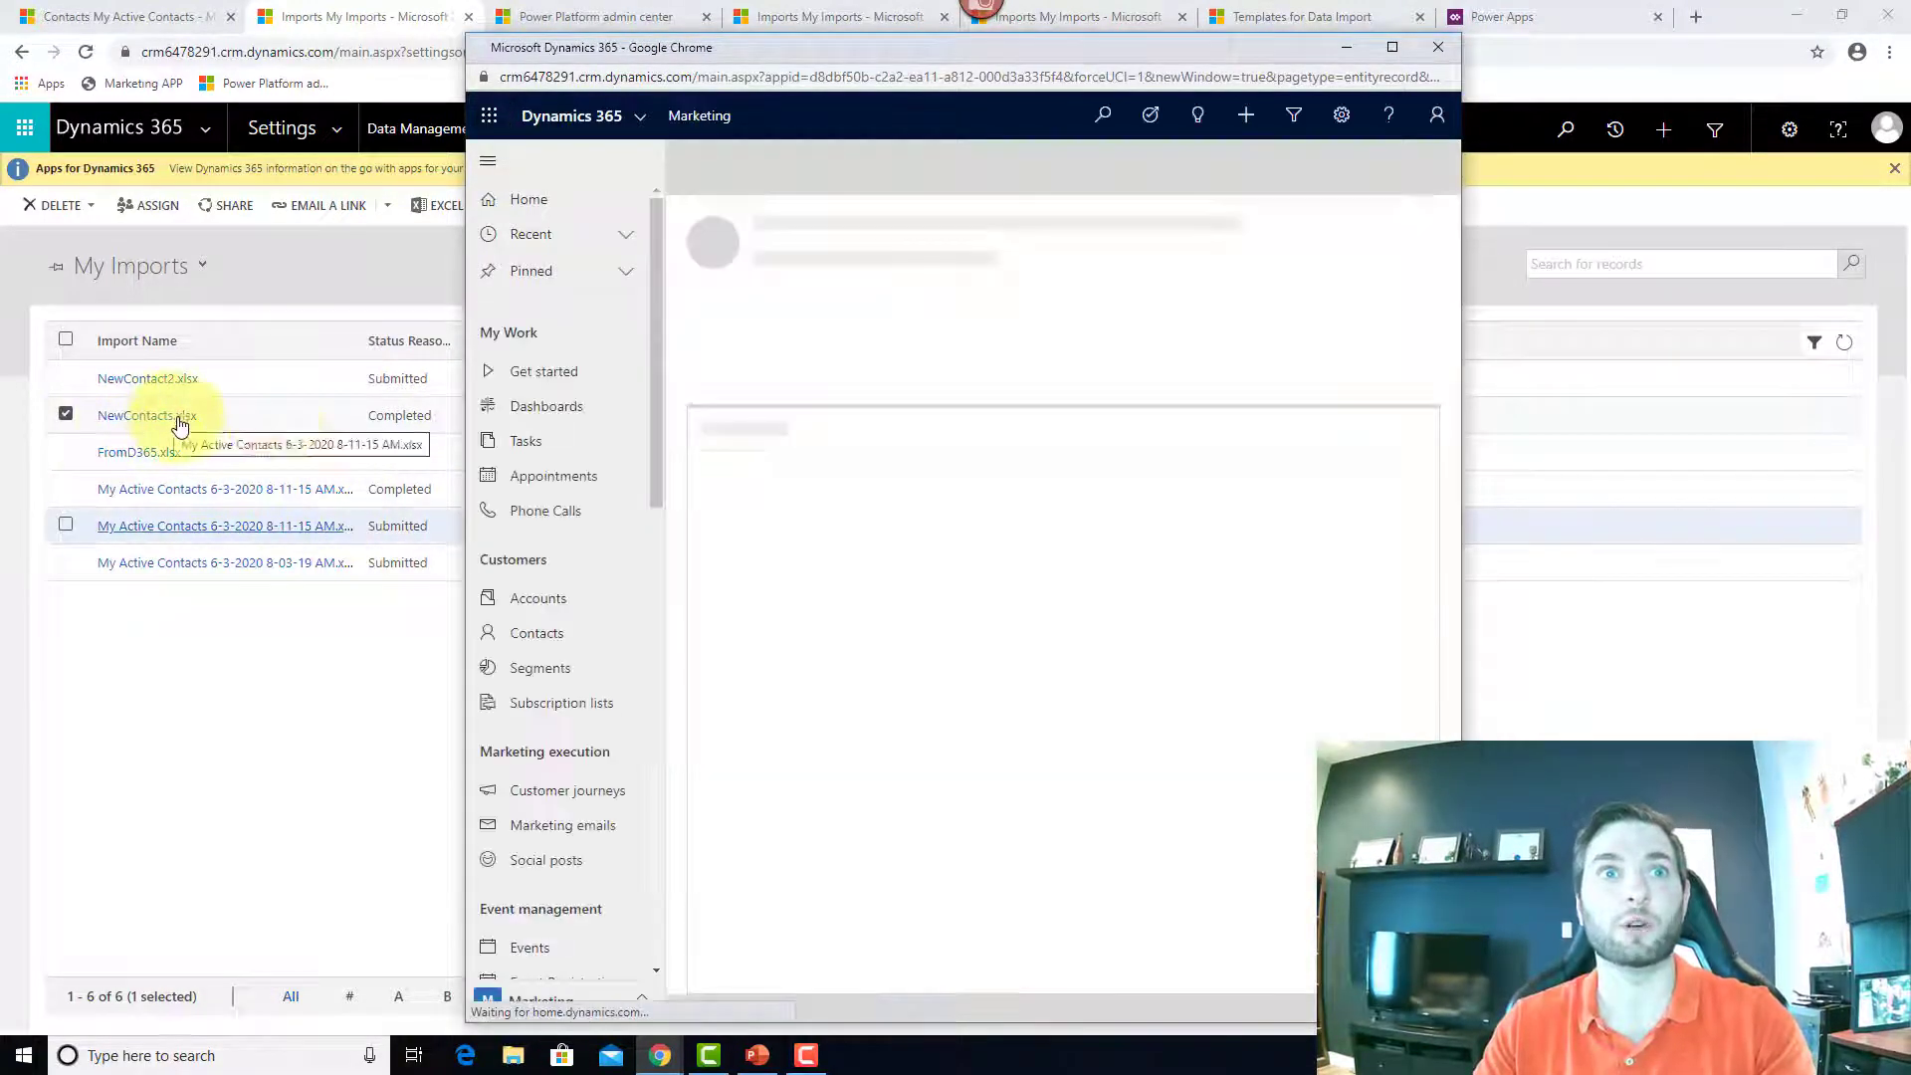
pyautogui.click(1396, 47)
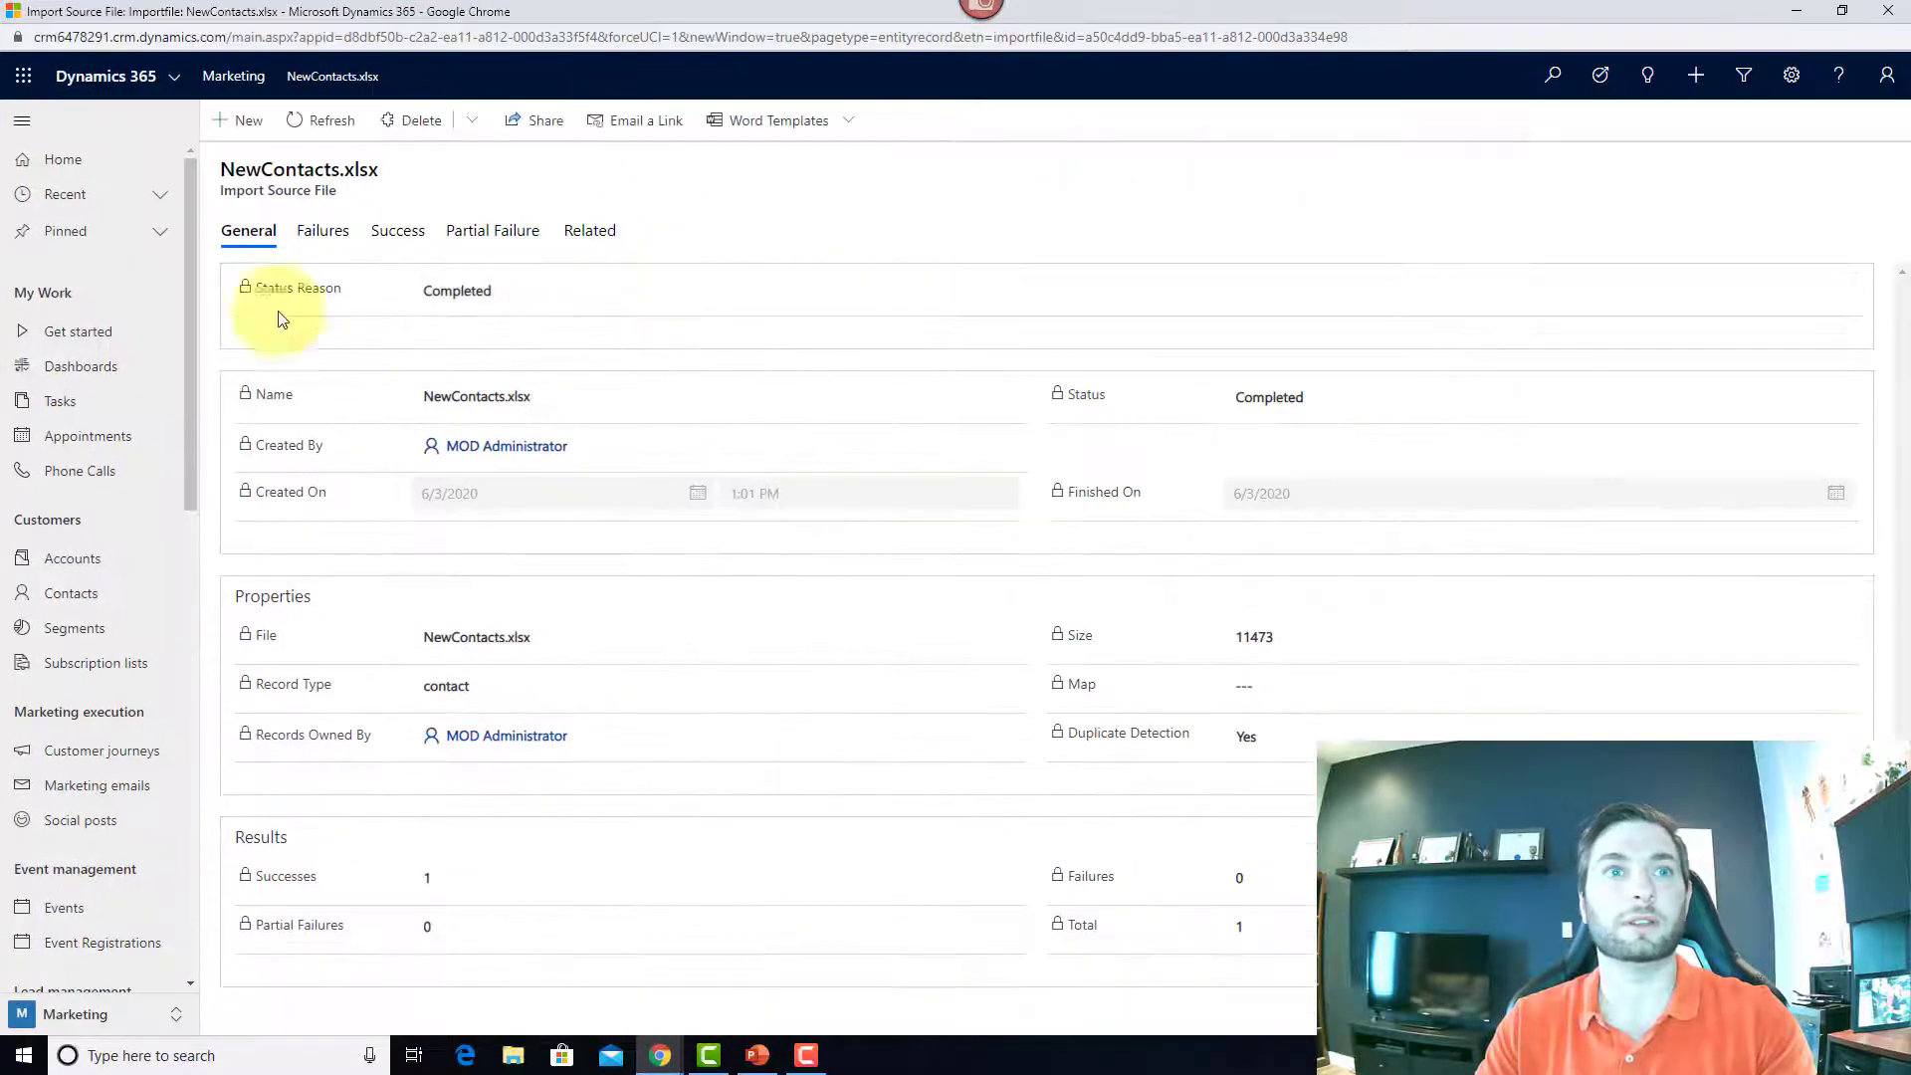
pyautogui.click(309, 239)
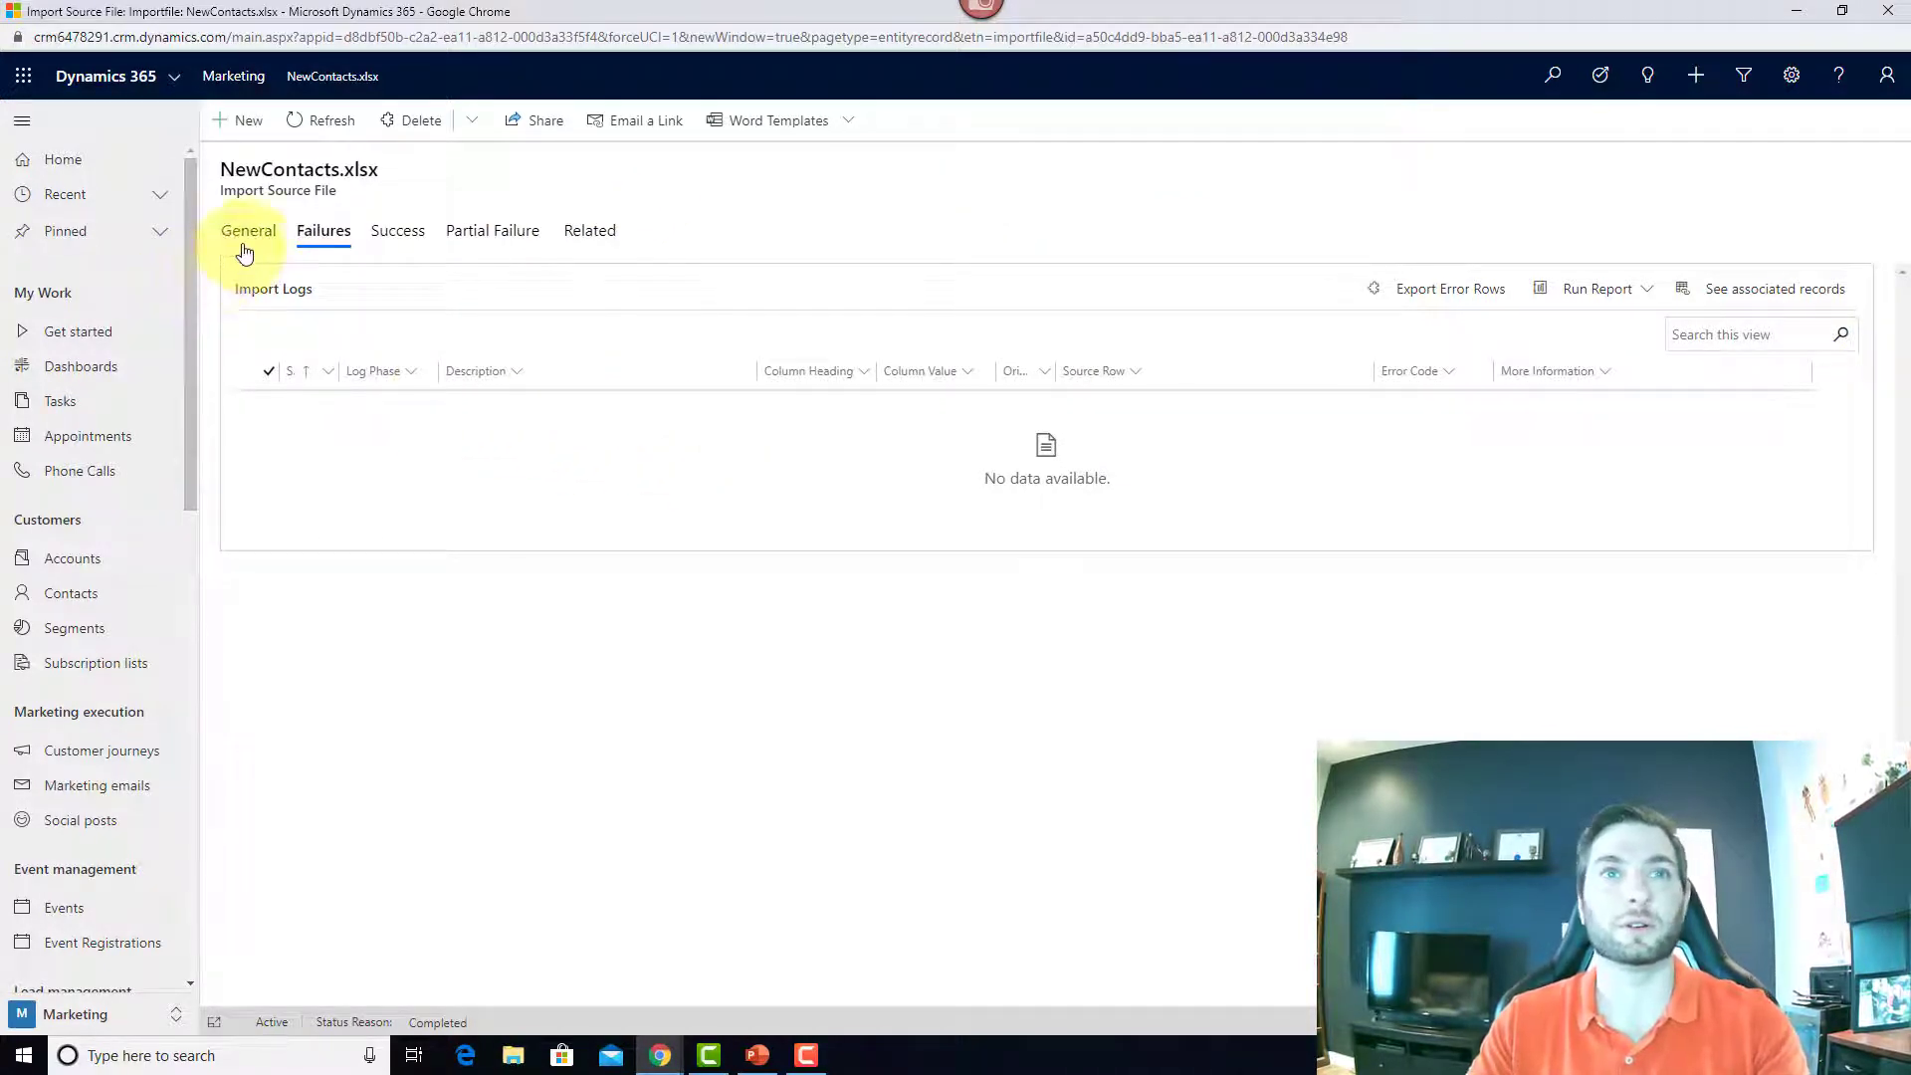
pyautogui.click(1901, 14)
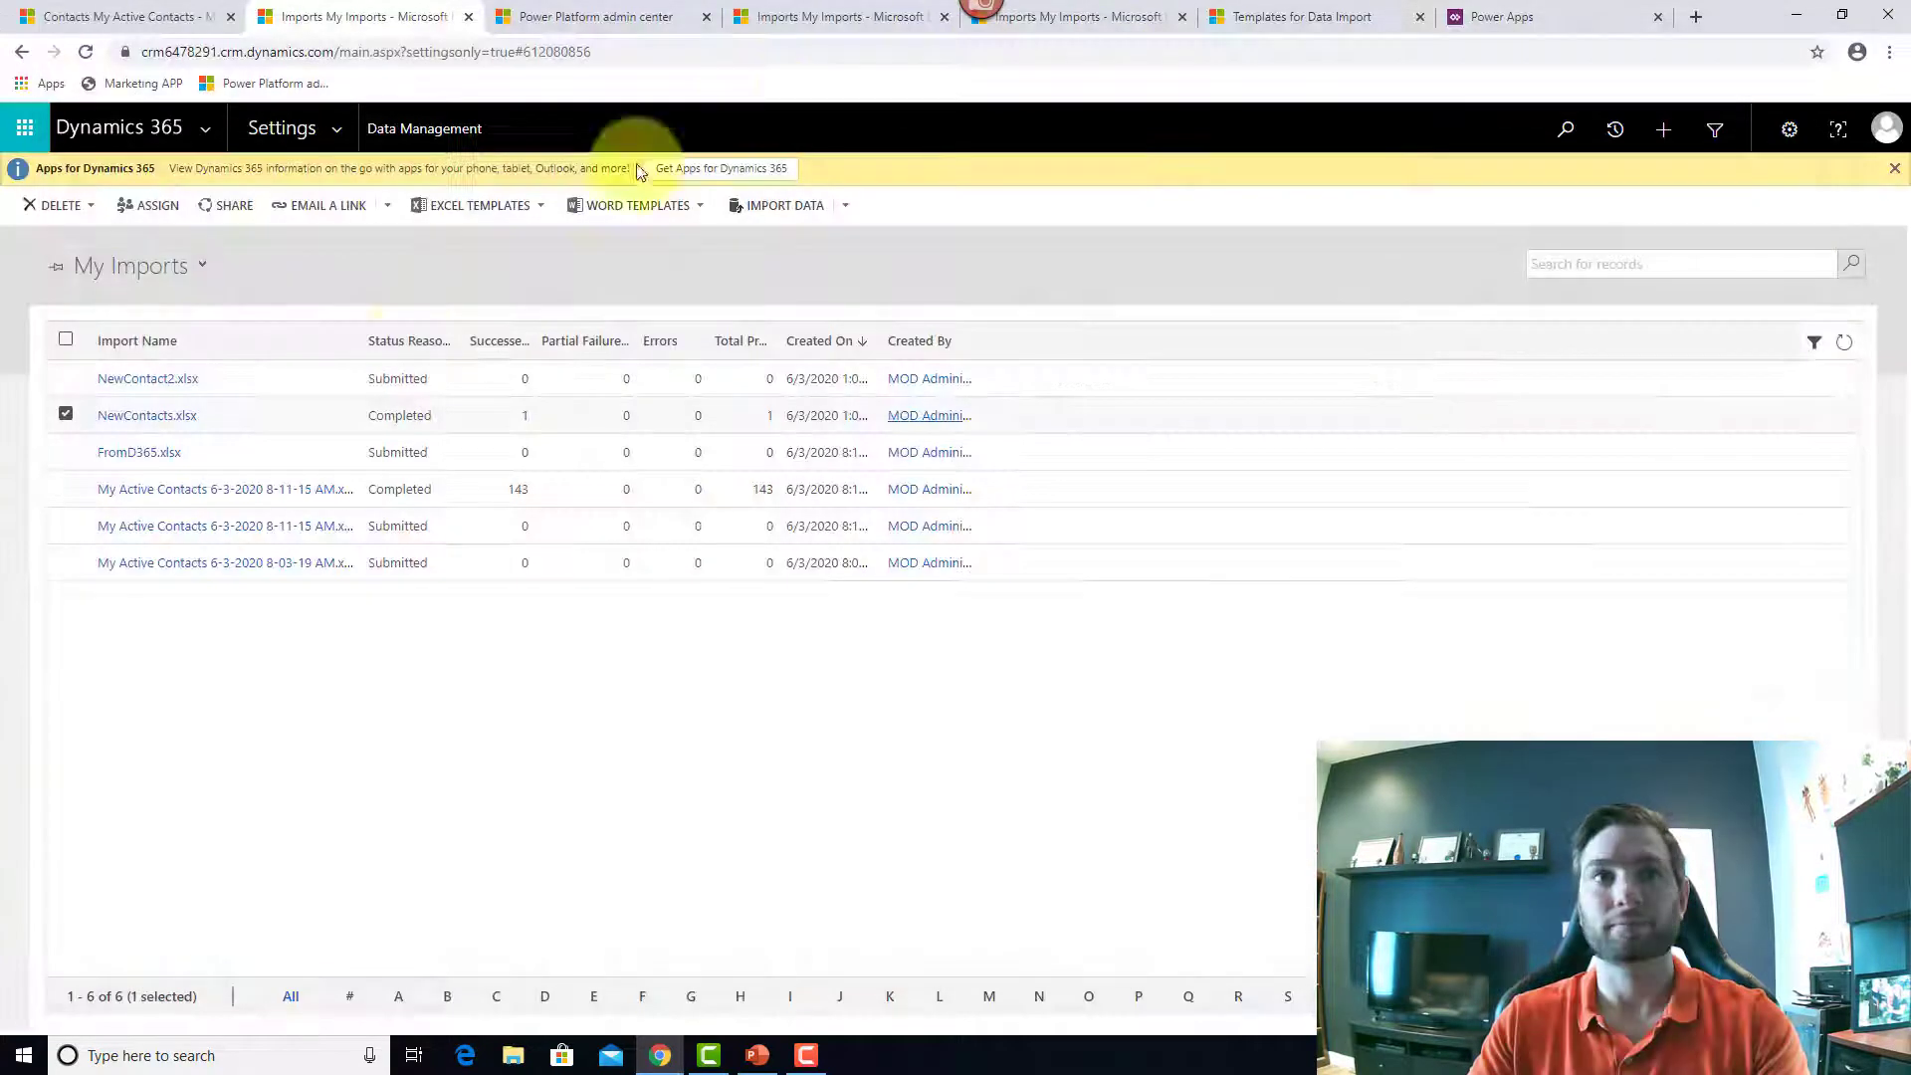
# Step: Refresh My Imports, select NewContact2.xlsx, and review the Delete options without deleting anything
pyautogui.click(1844, 345)
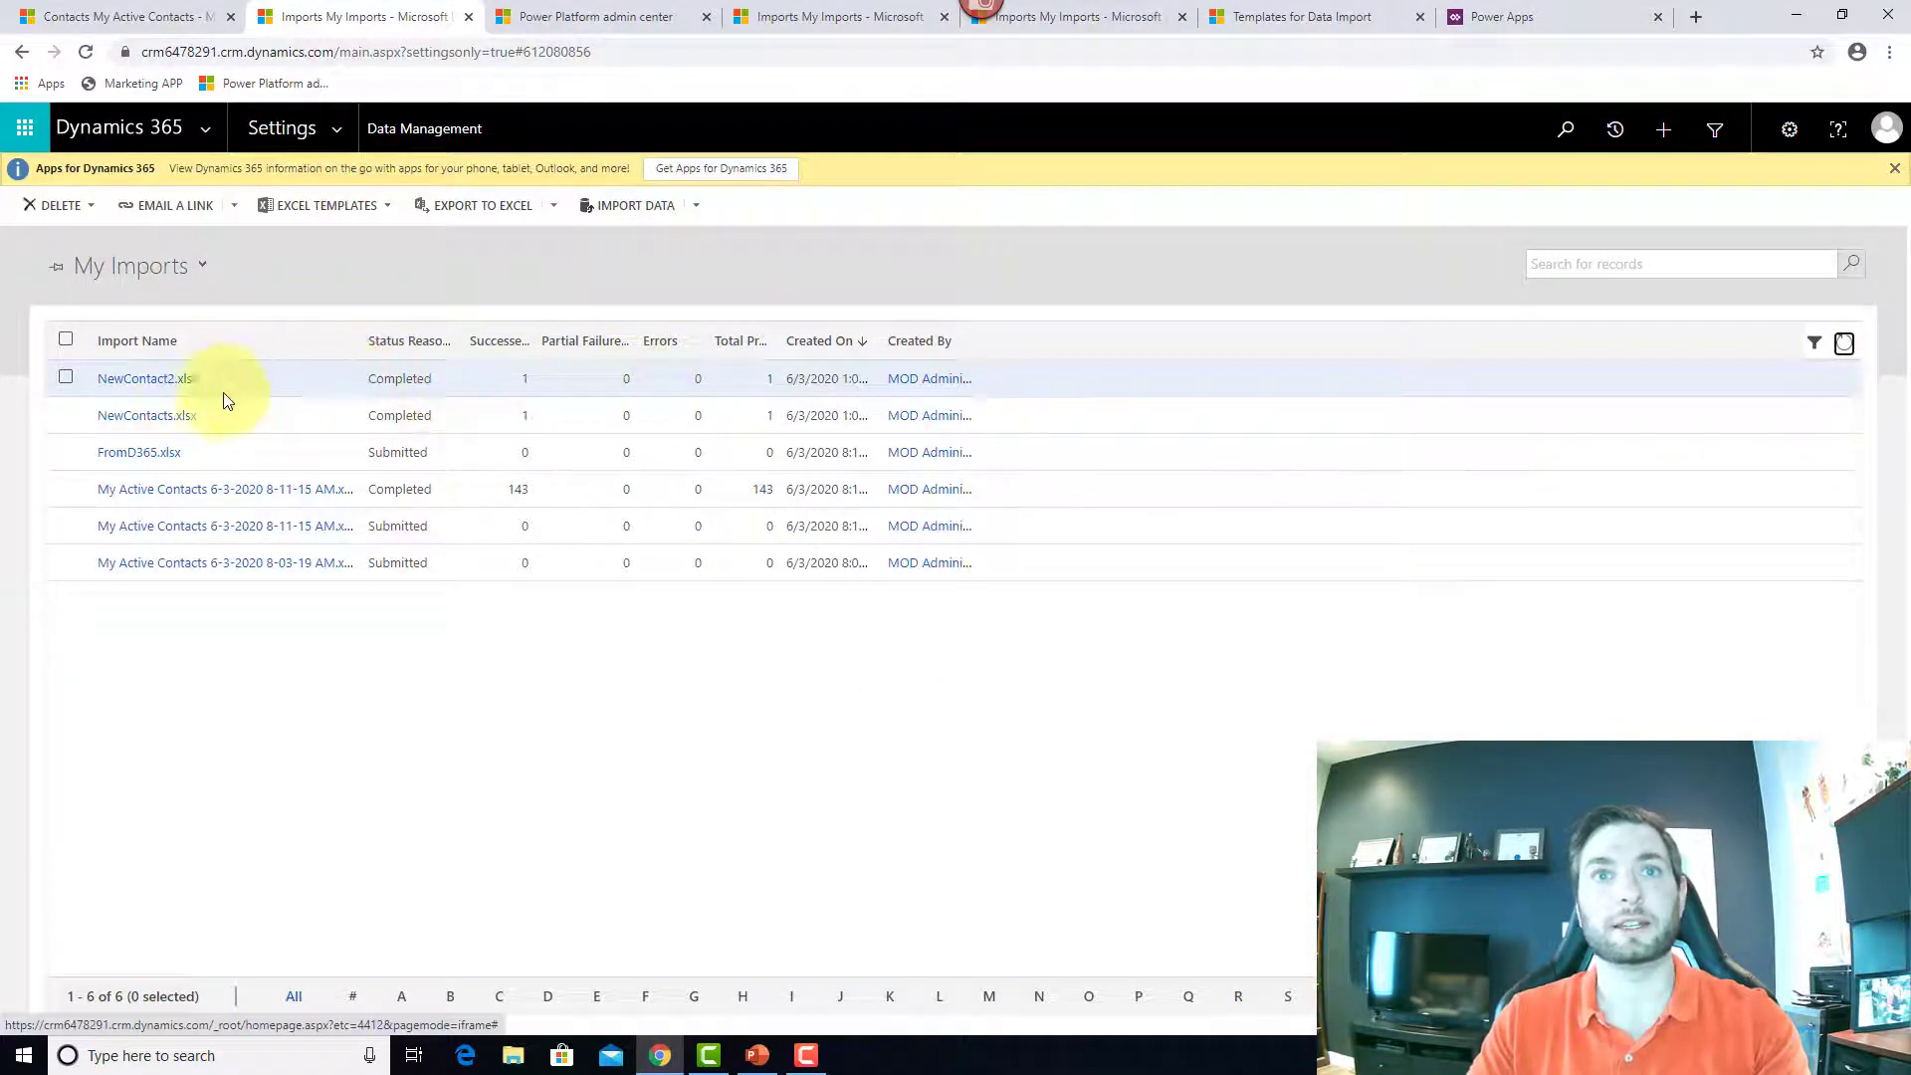
pyautogui.click(511, 380)
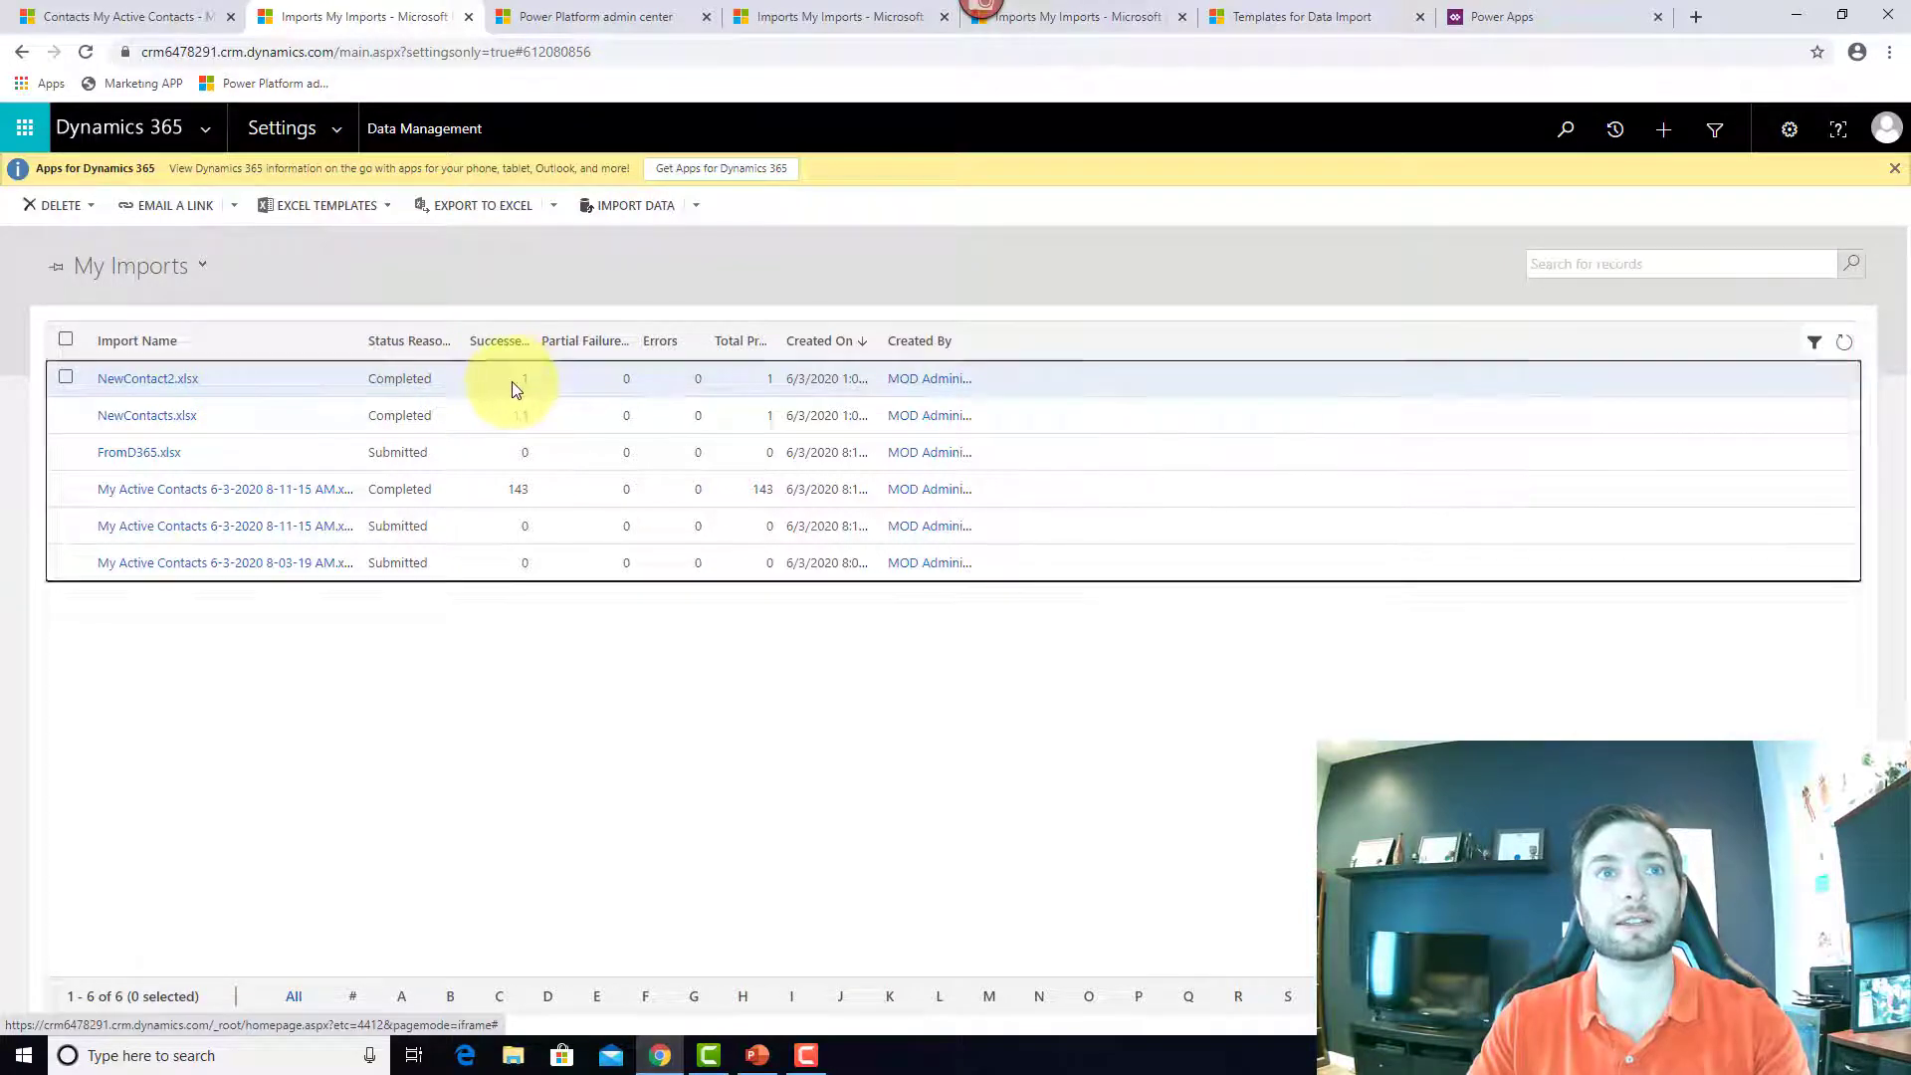
pyautogui.click(92, 206)
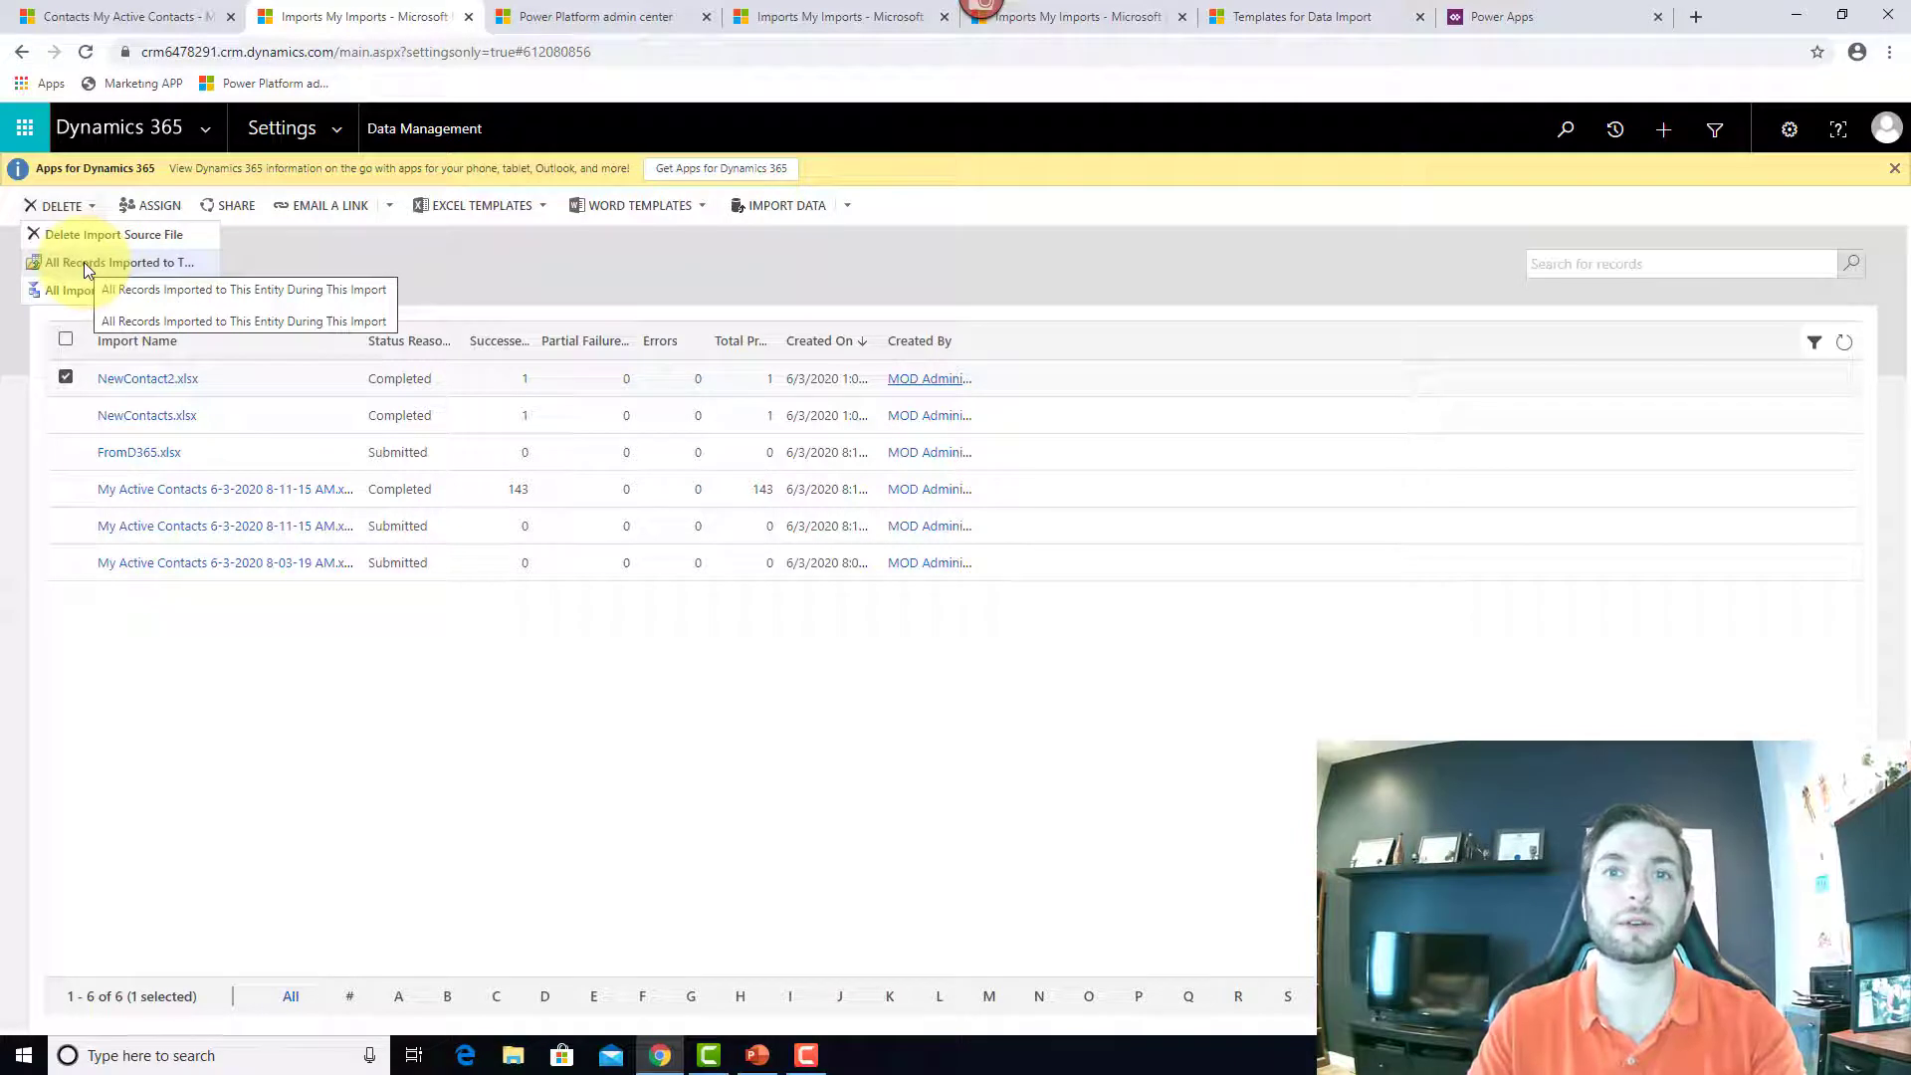
pyautogui.click(597, 286)
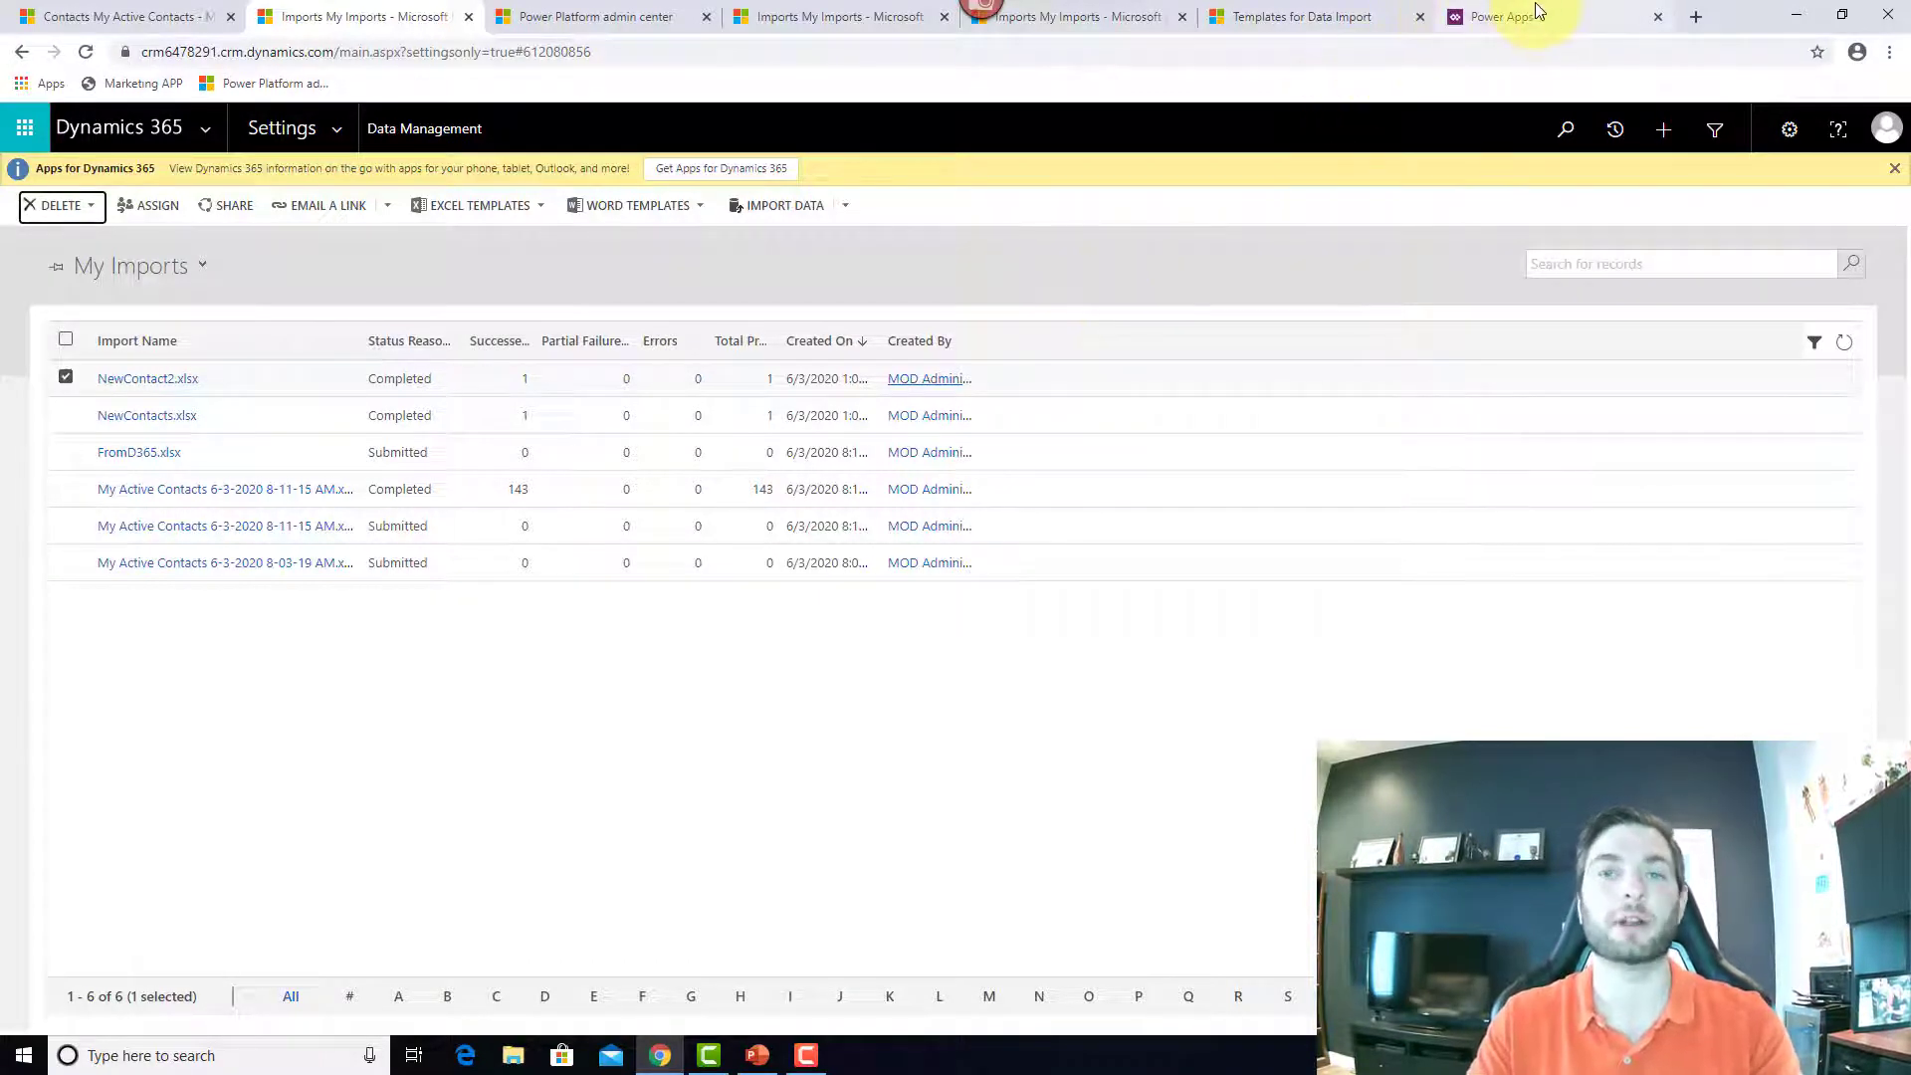
# Step: Go to make.powerapps.com and open Data > Entities
pyautogui.click(1376, 53)
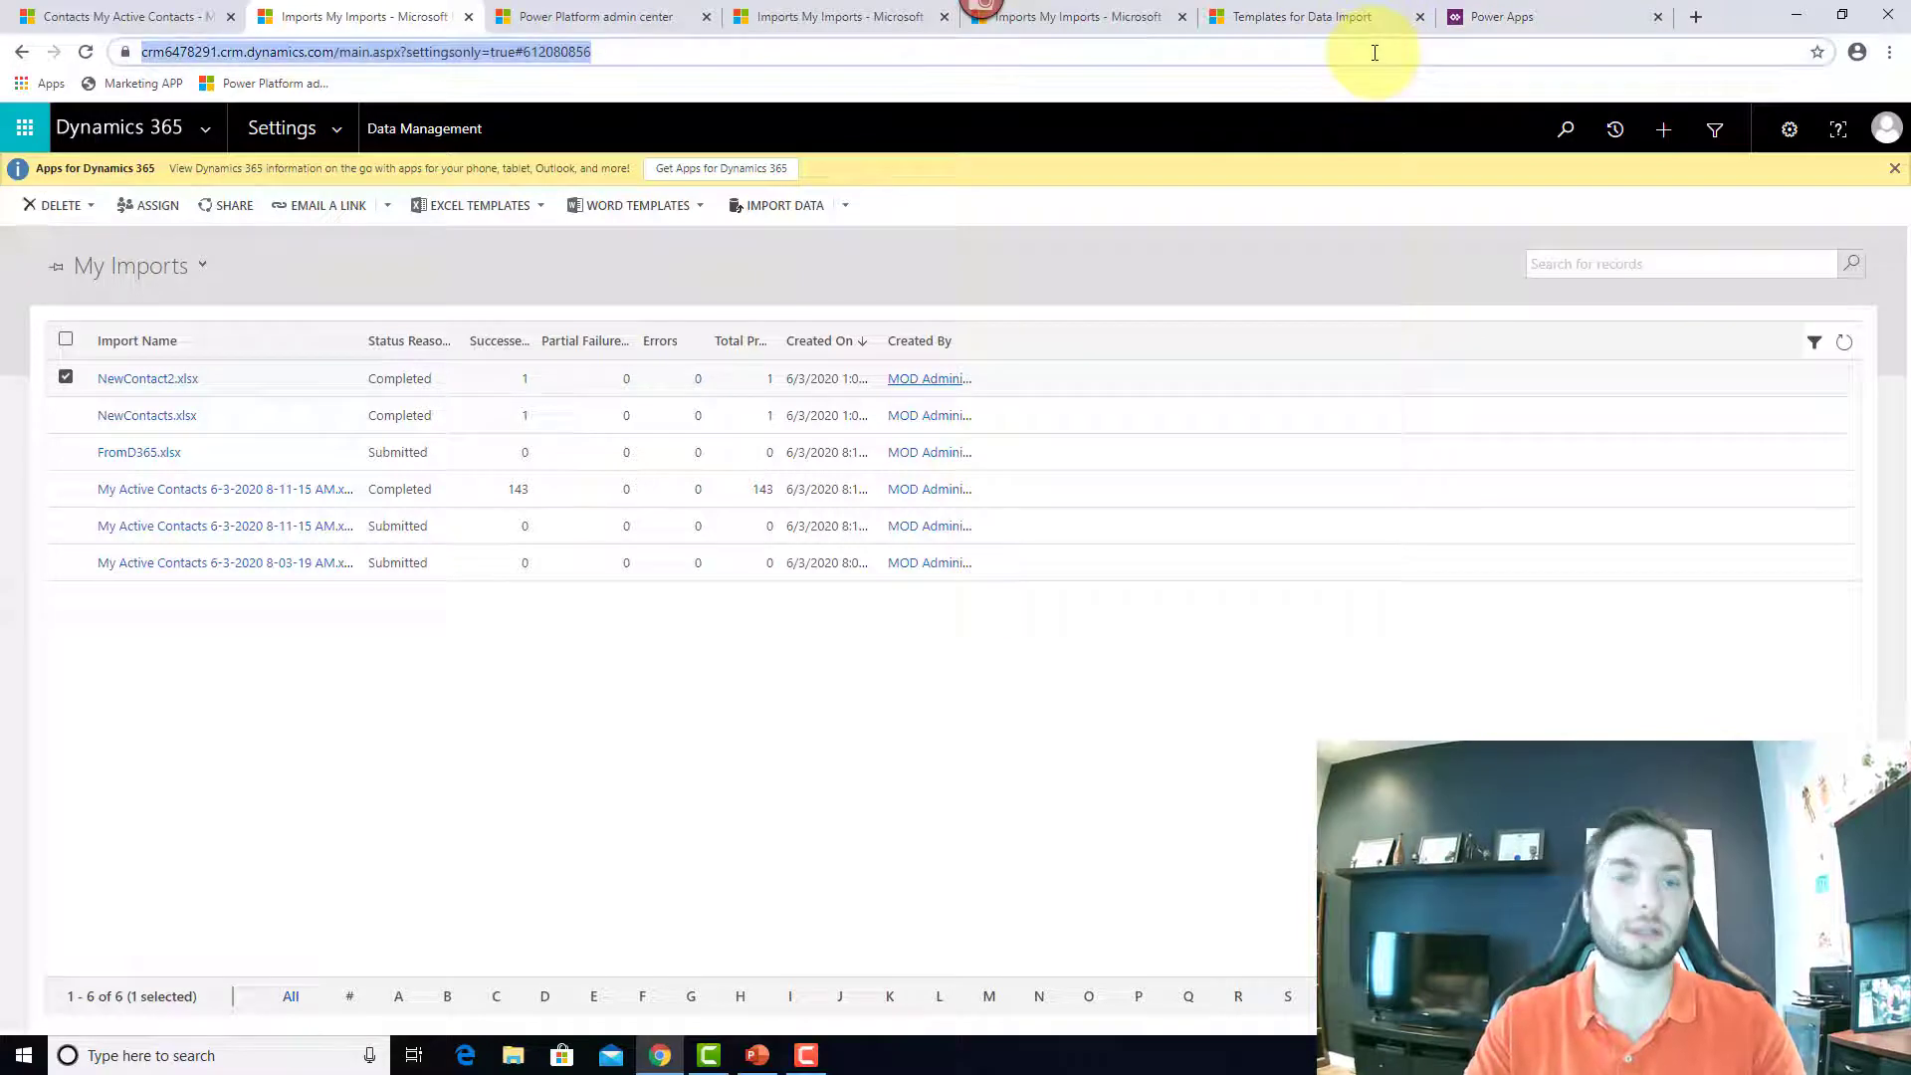
pyautogui.write('make')
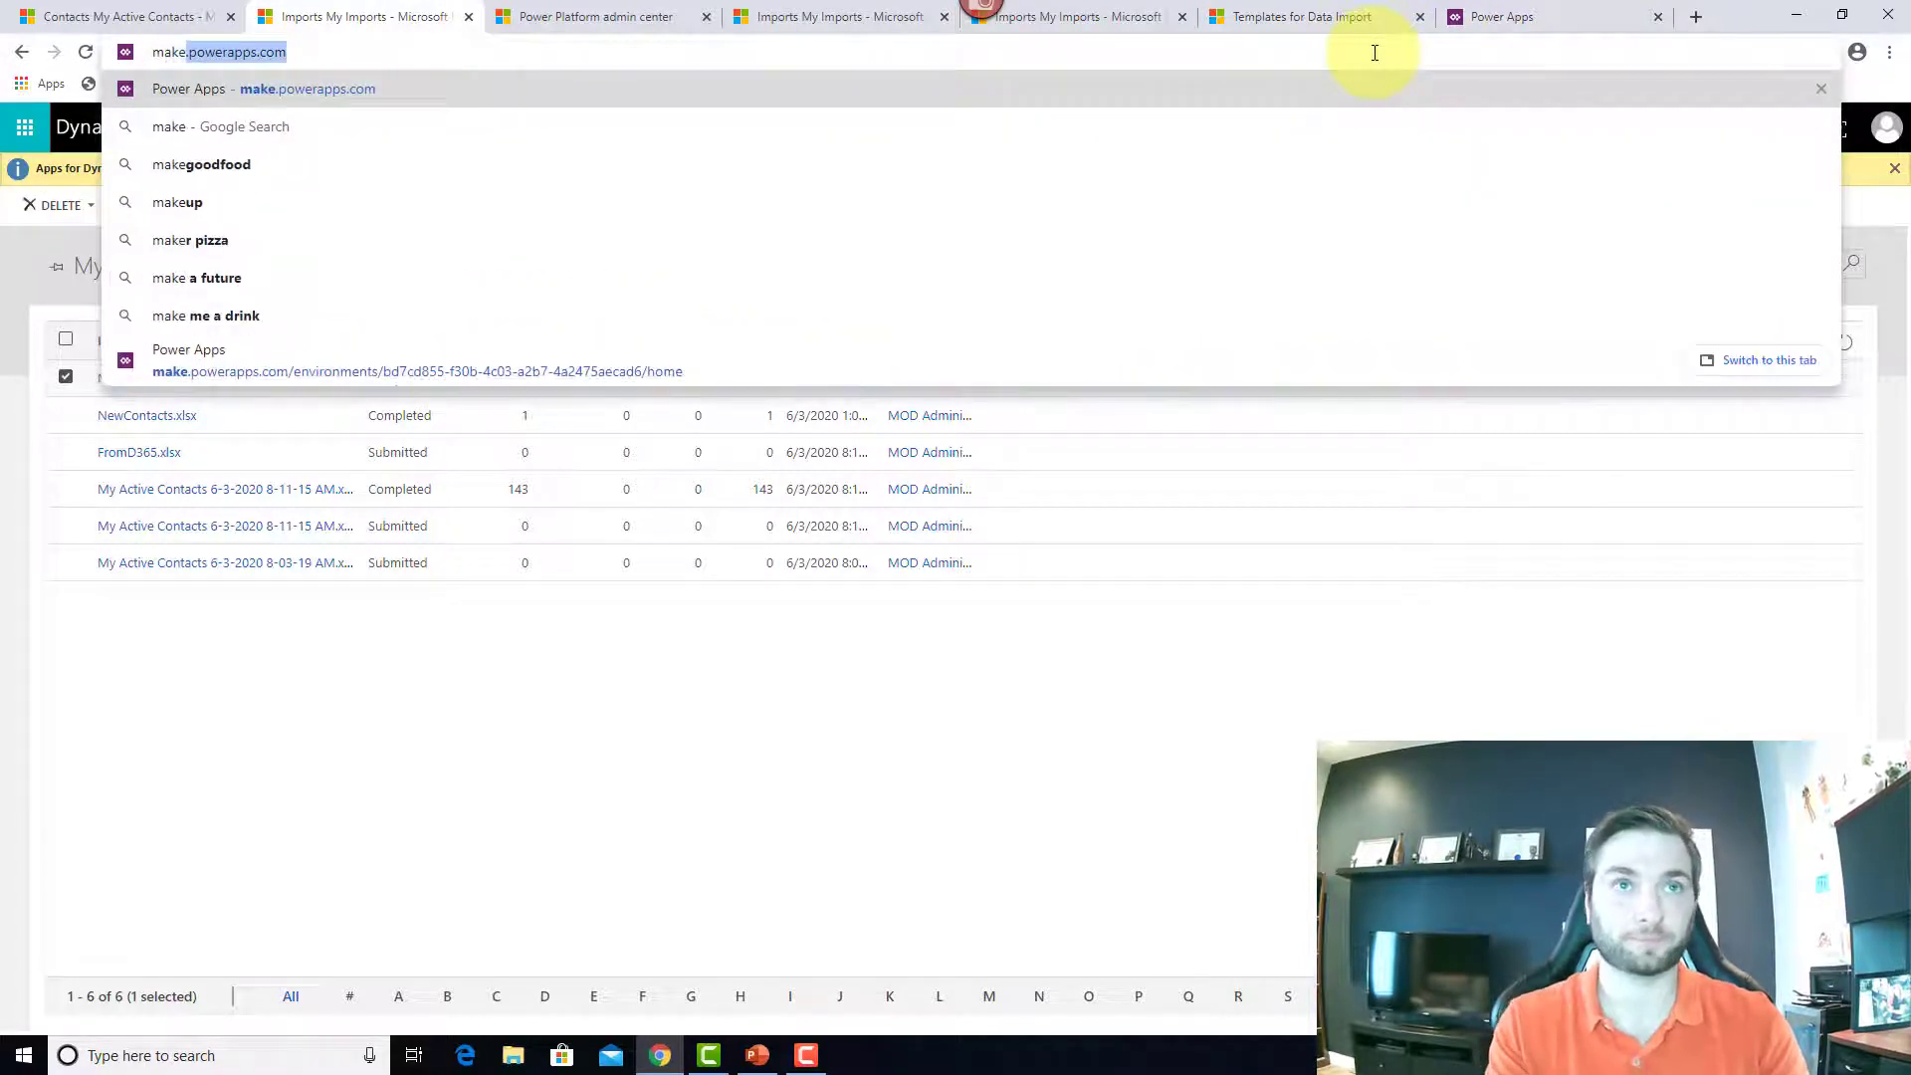
pyautogui.press('Return')
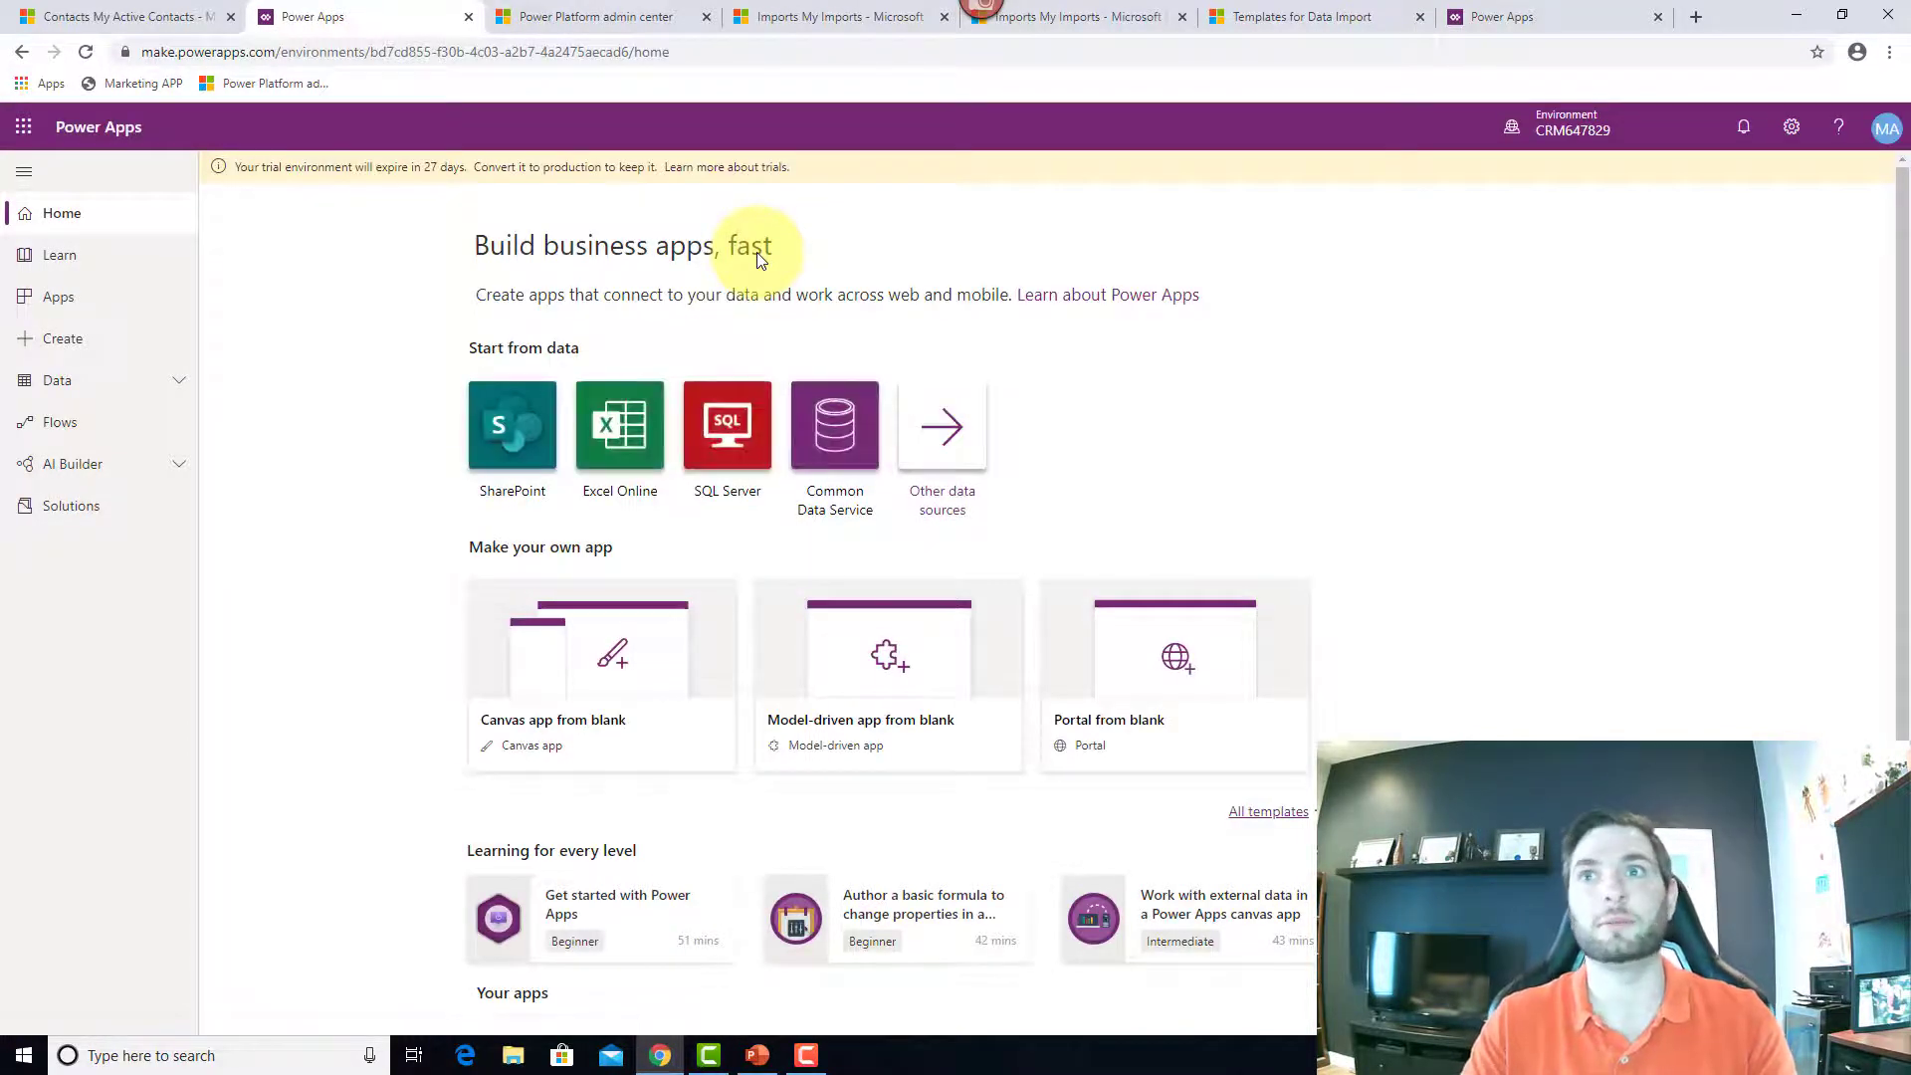
pyautogui.click(181, 394)
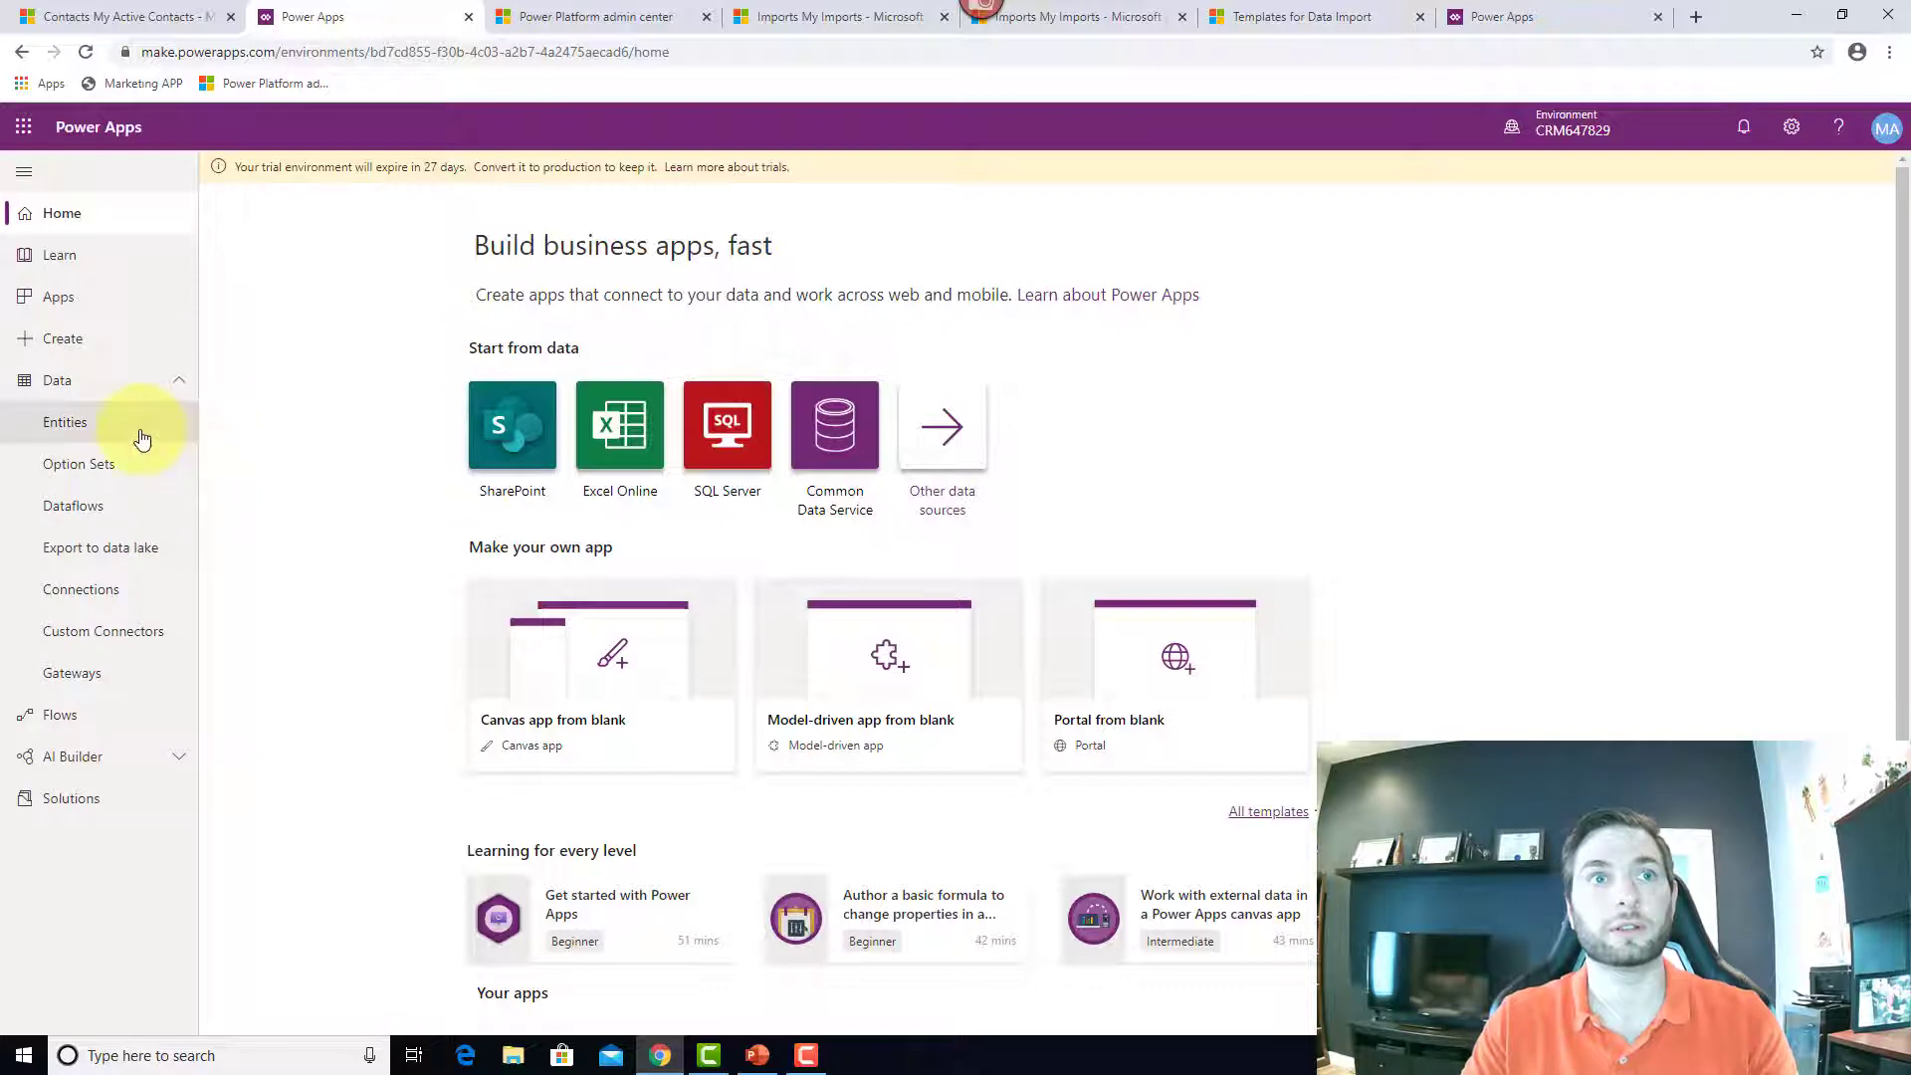
pyautogui.click(142, 436)
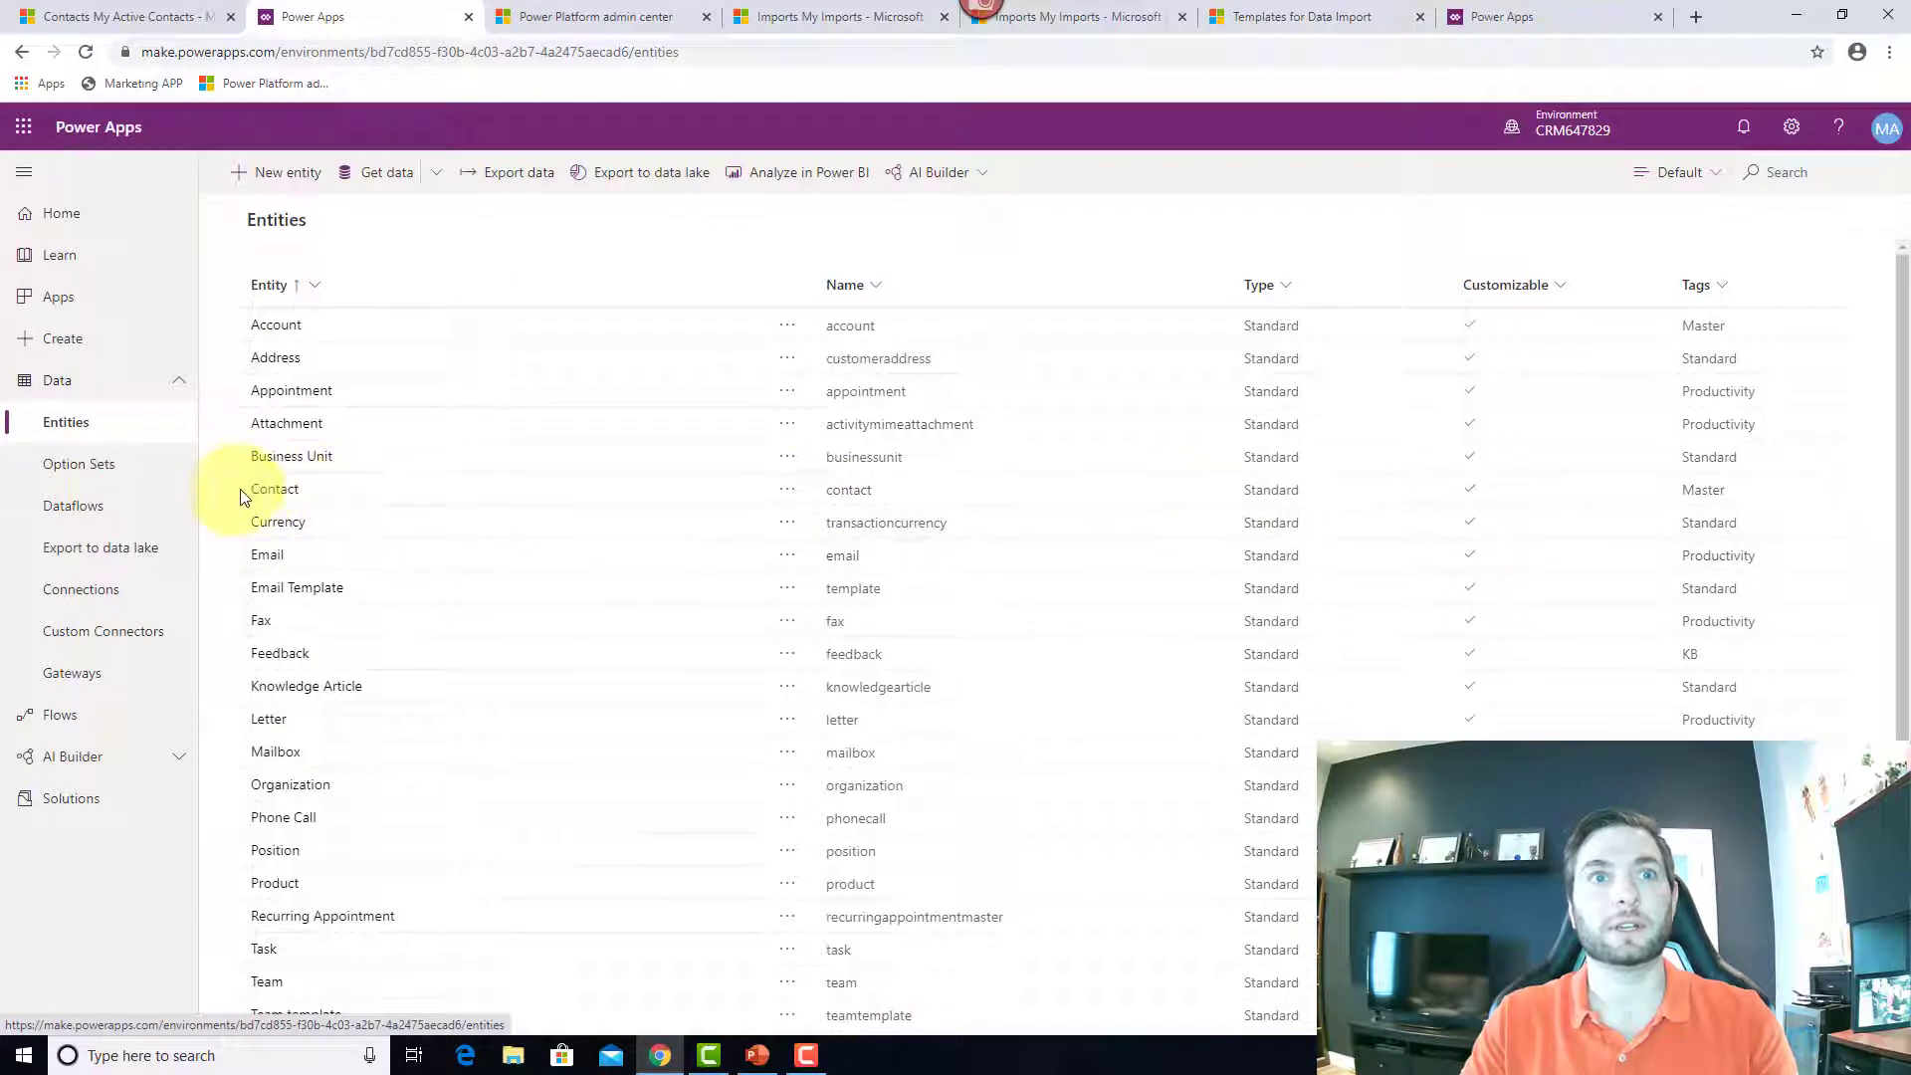
# Step: Select the Contact entity and choose Get data > Get data from Excel, dismissing the Power Query chooser
pyautogui.click(374, 492)
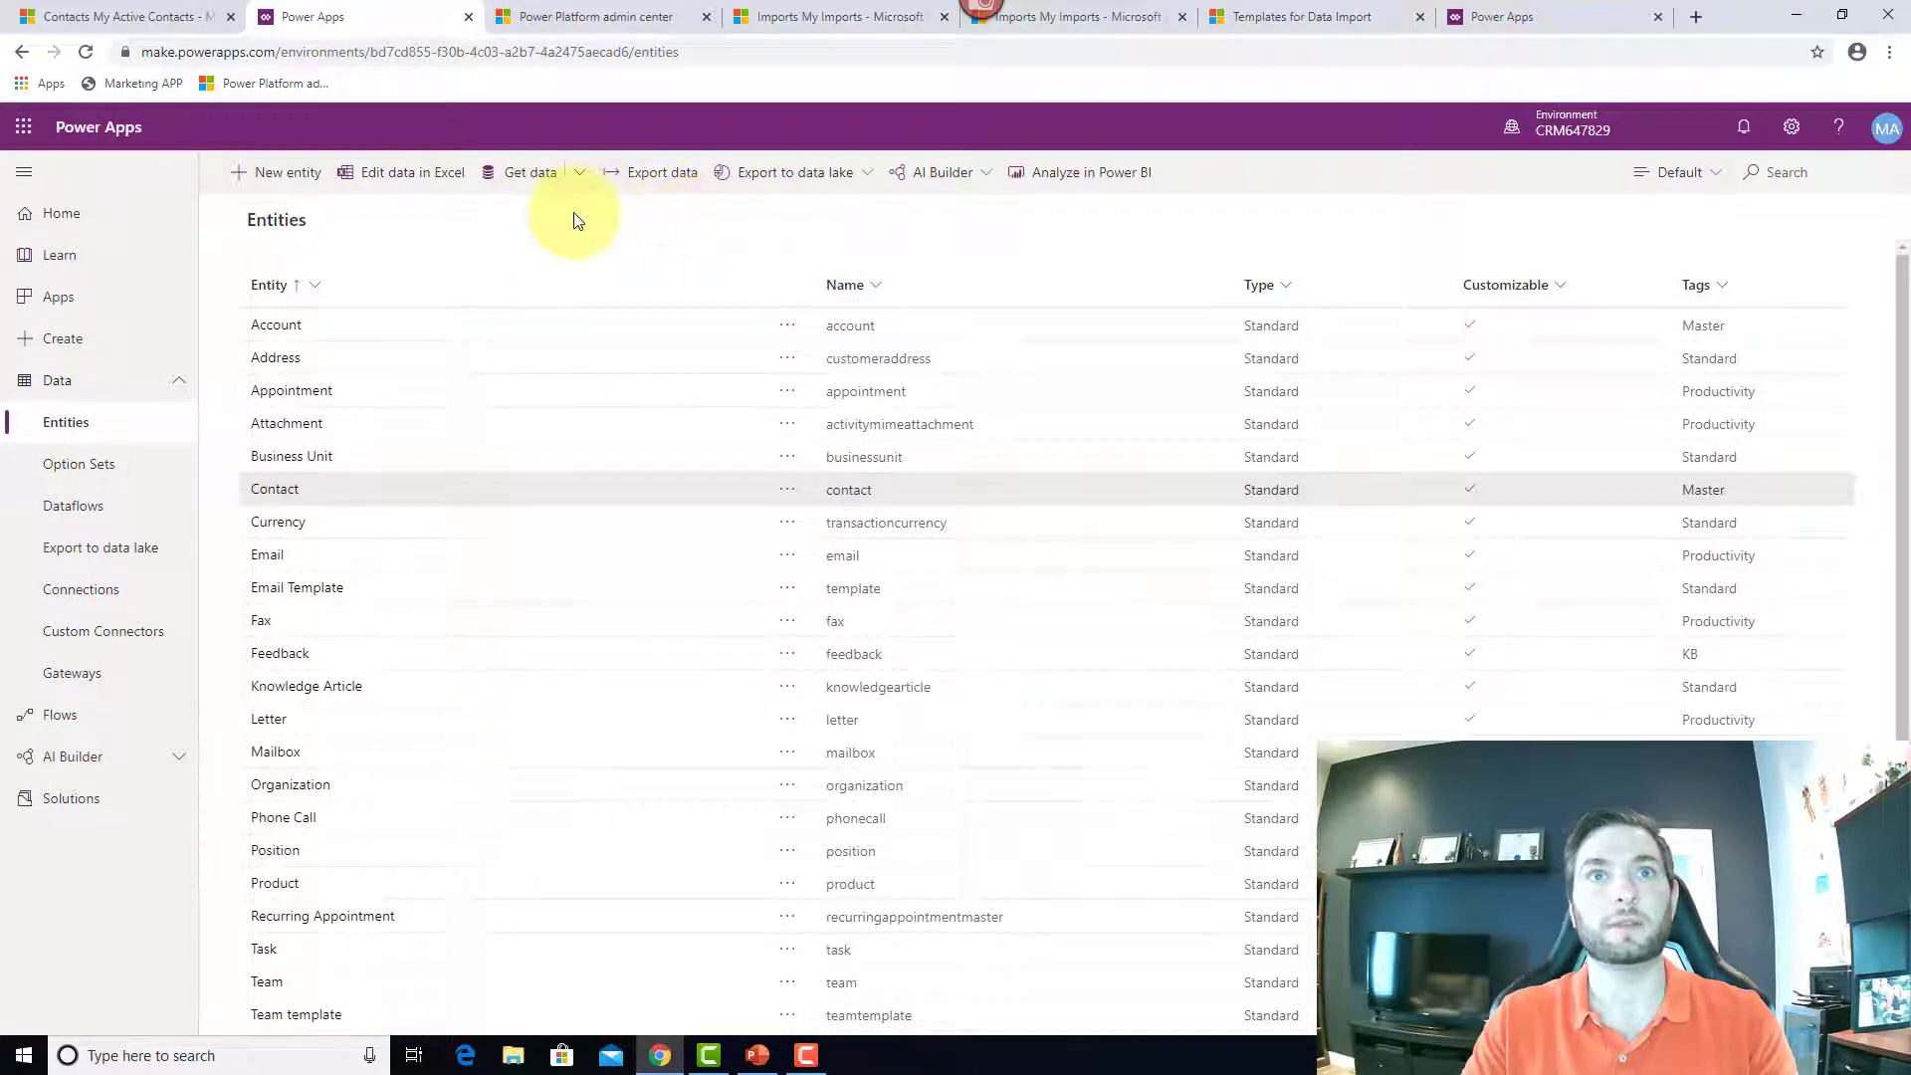
pyautogui.click(580, 182)
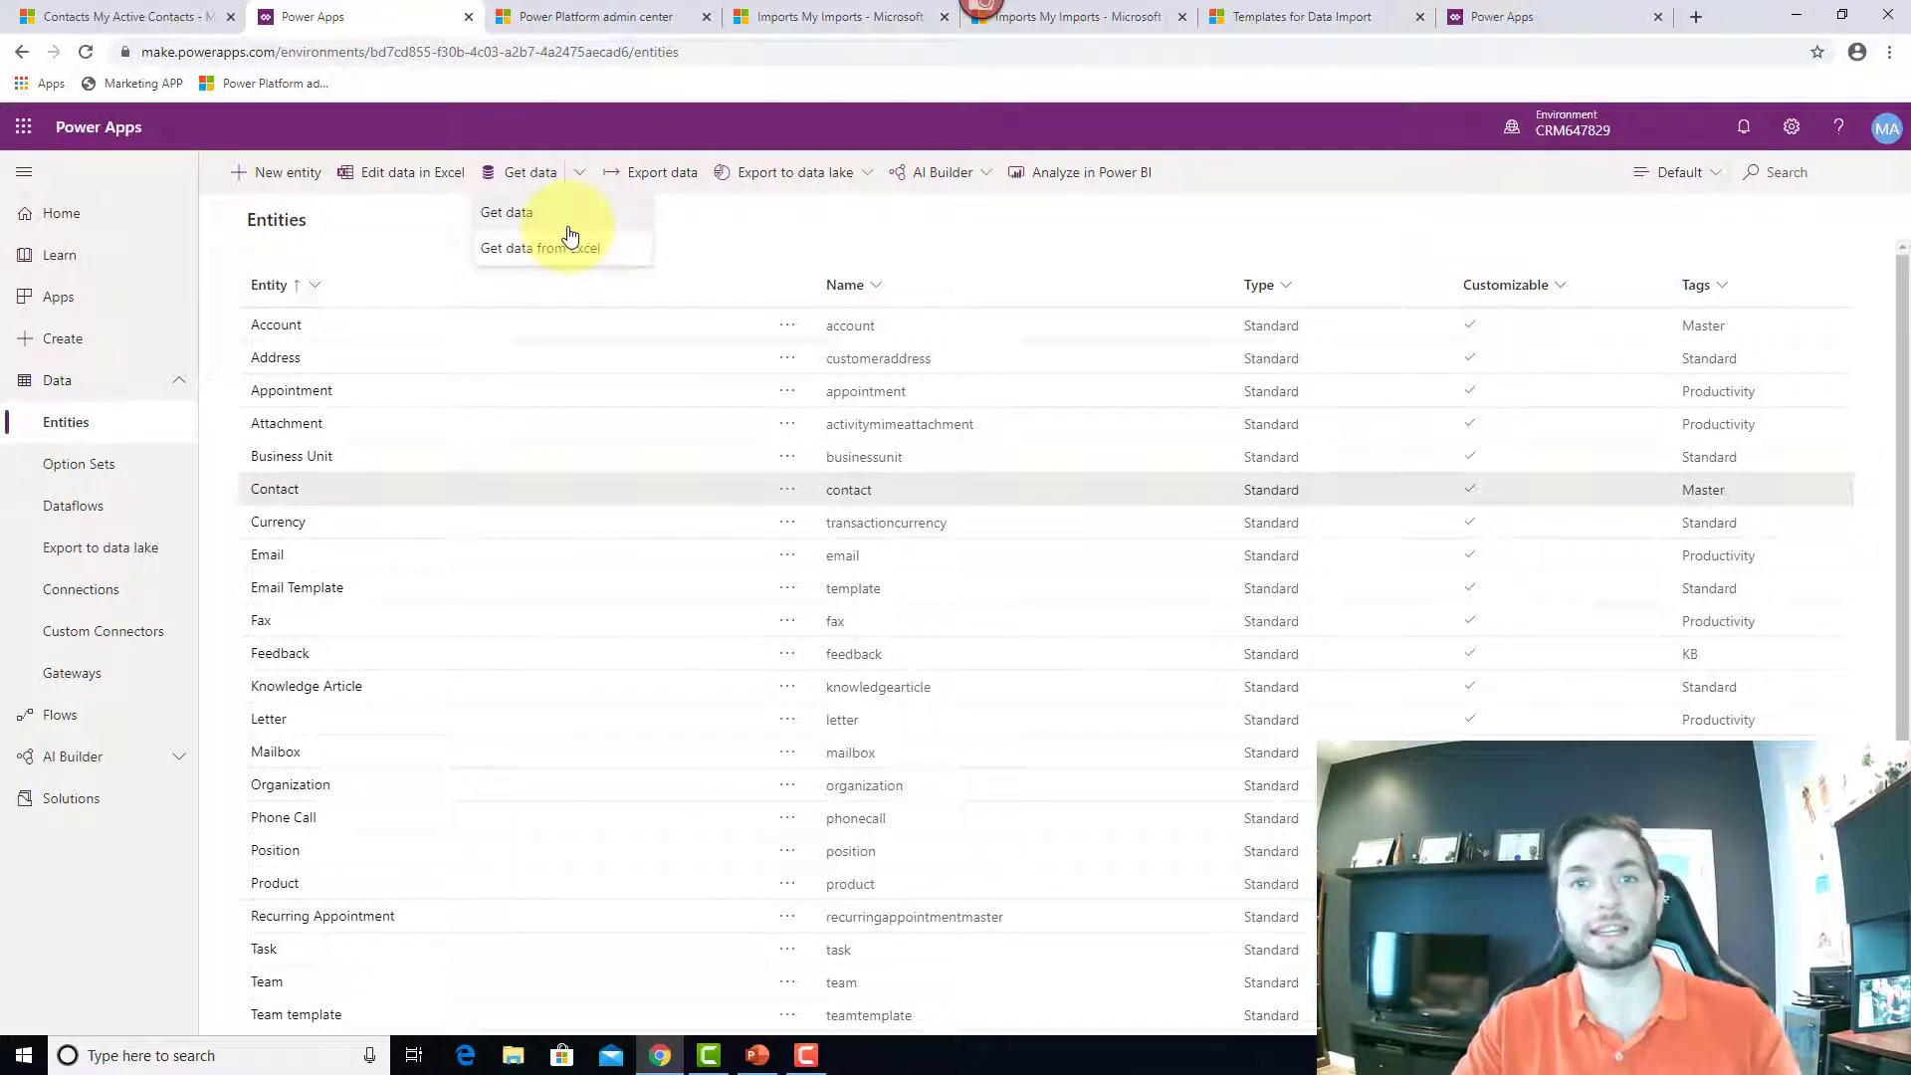
pyautogui.click(567, 227)
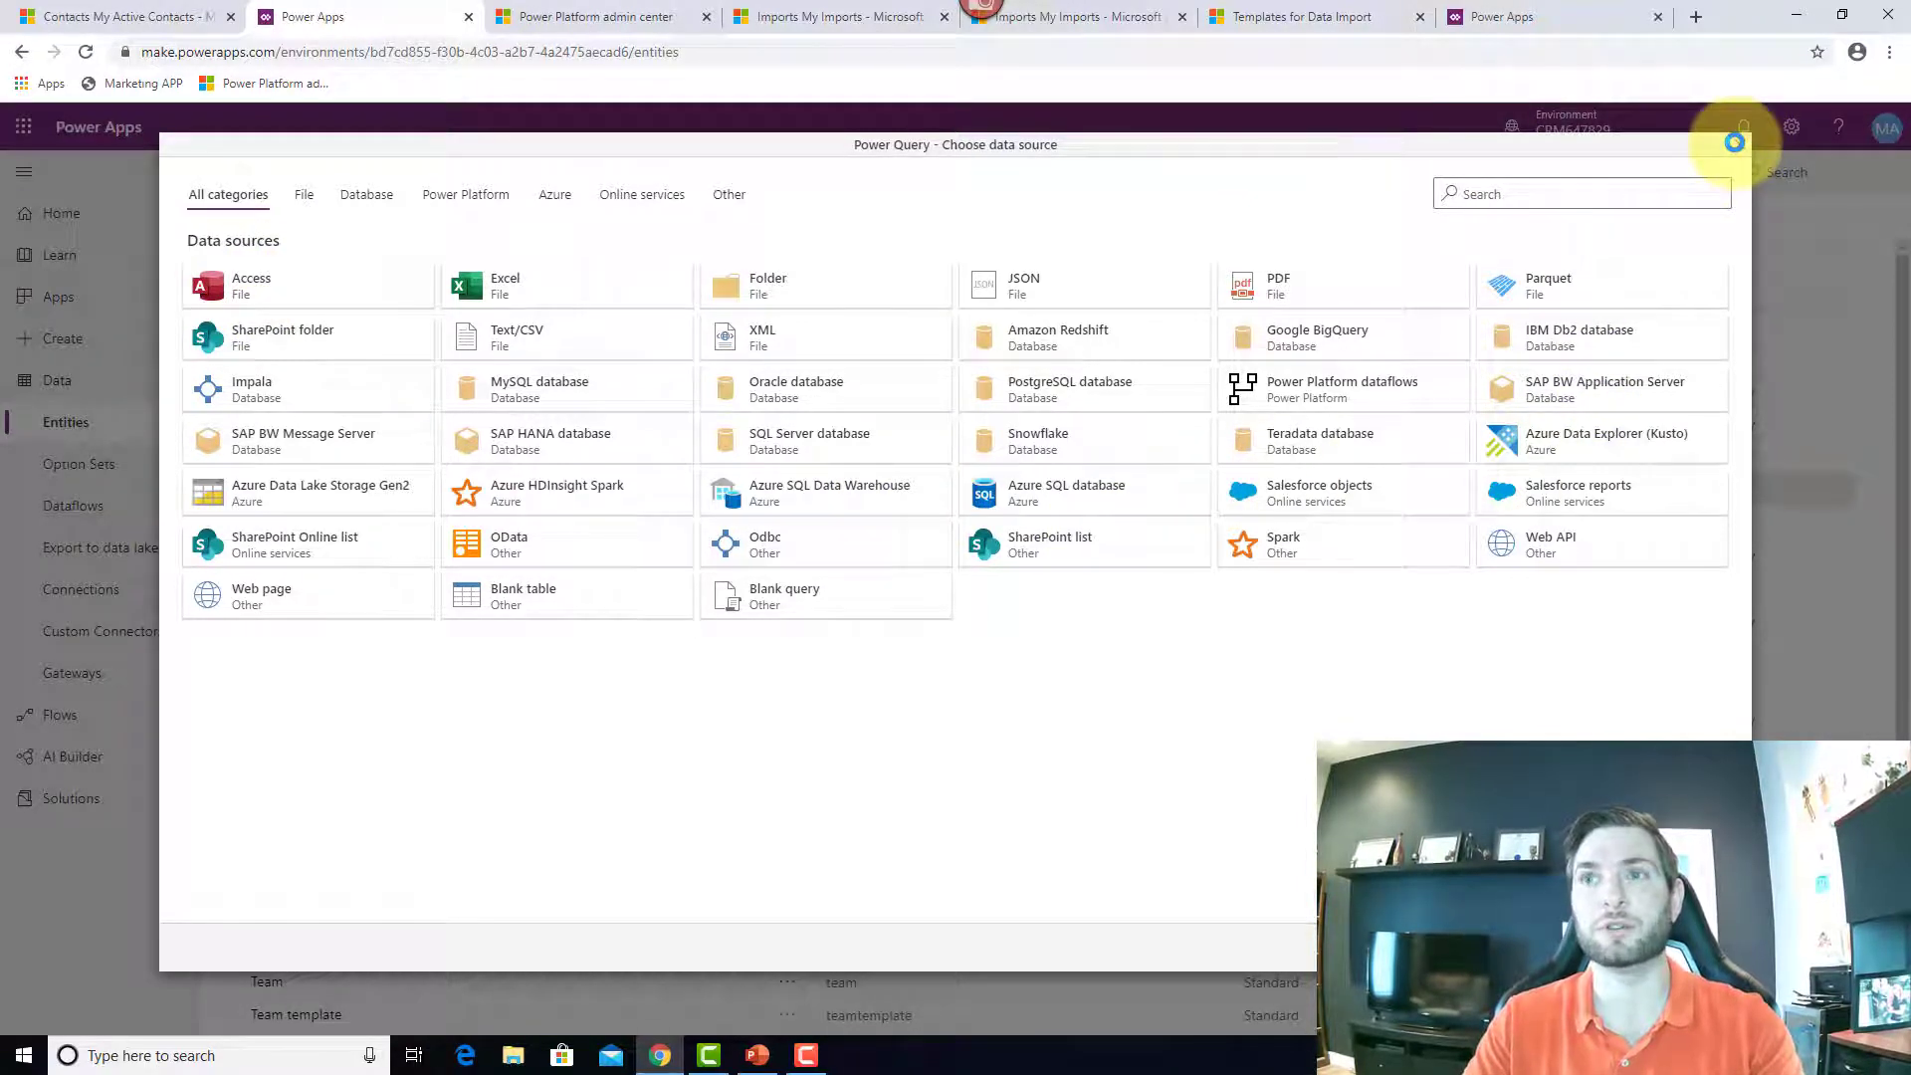
pyautogui.click(1847, 554)
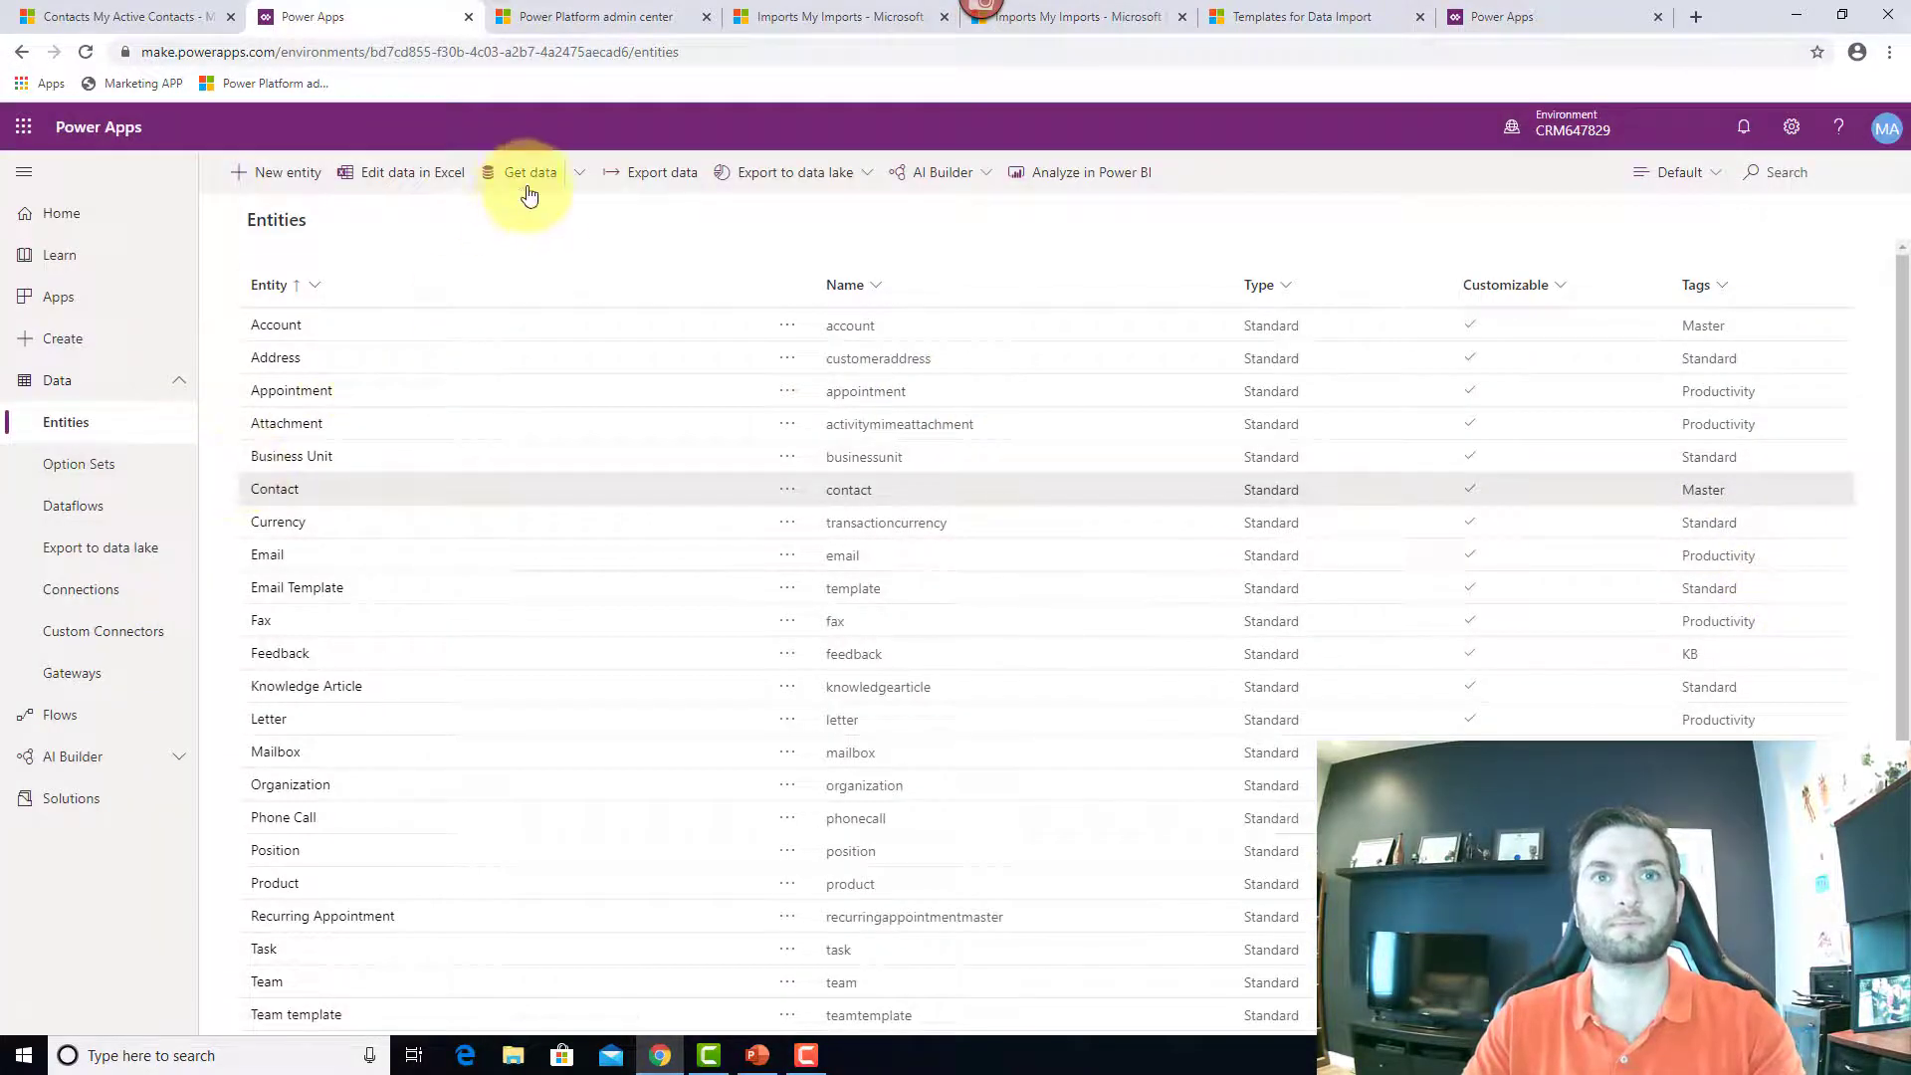
pyautogui.click(585, 175)
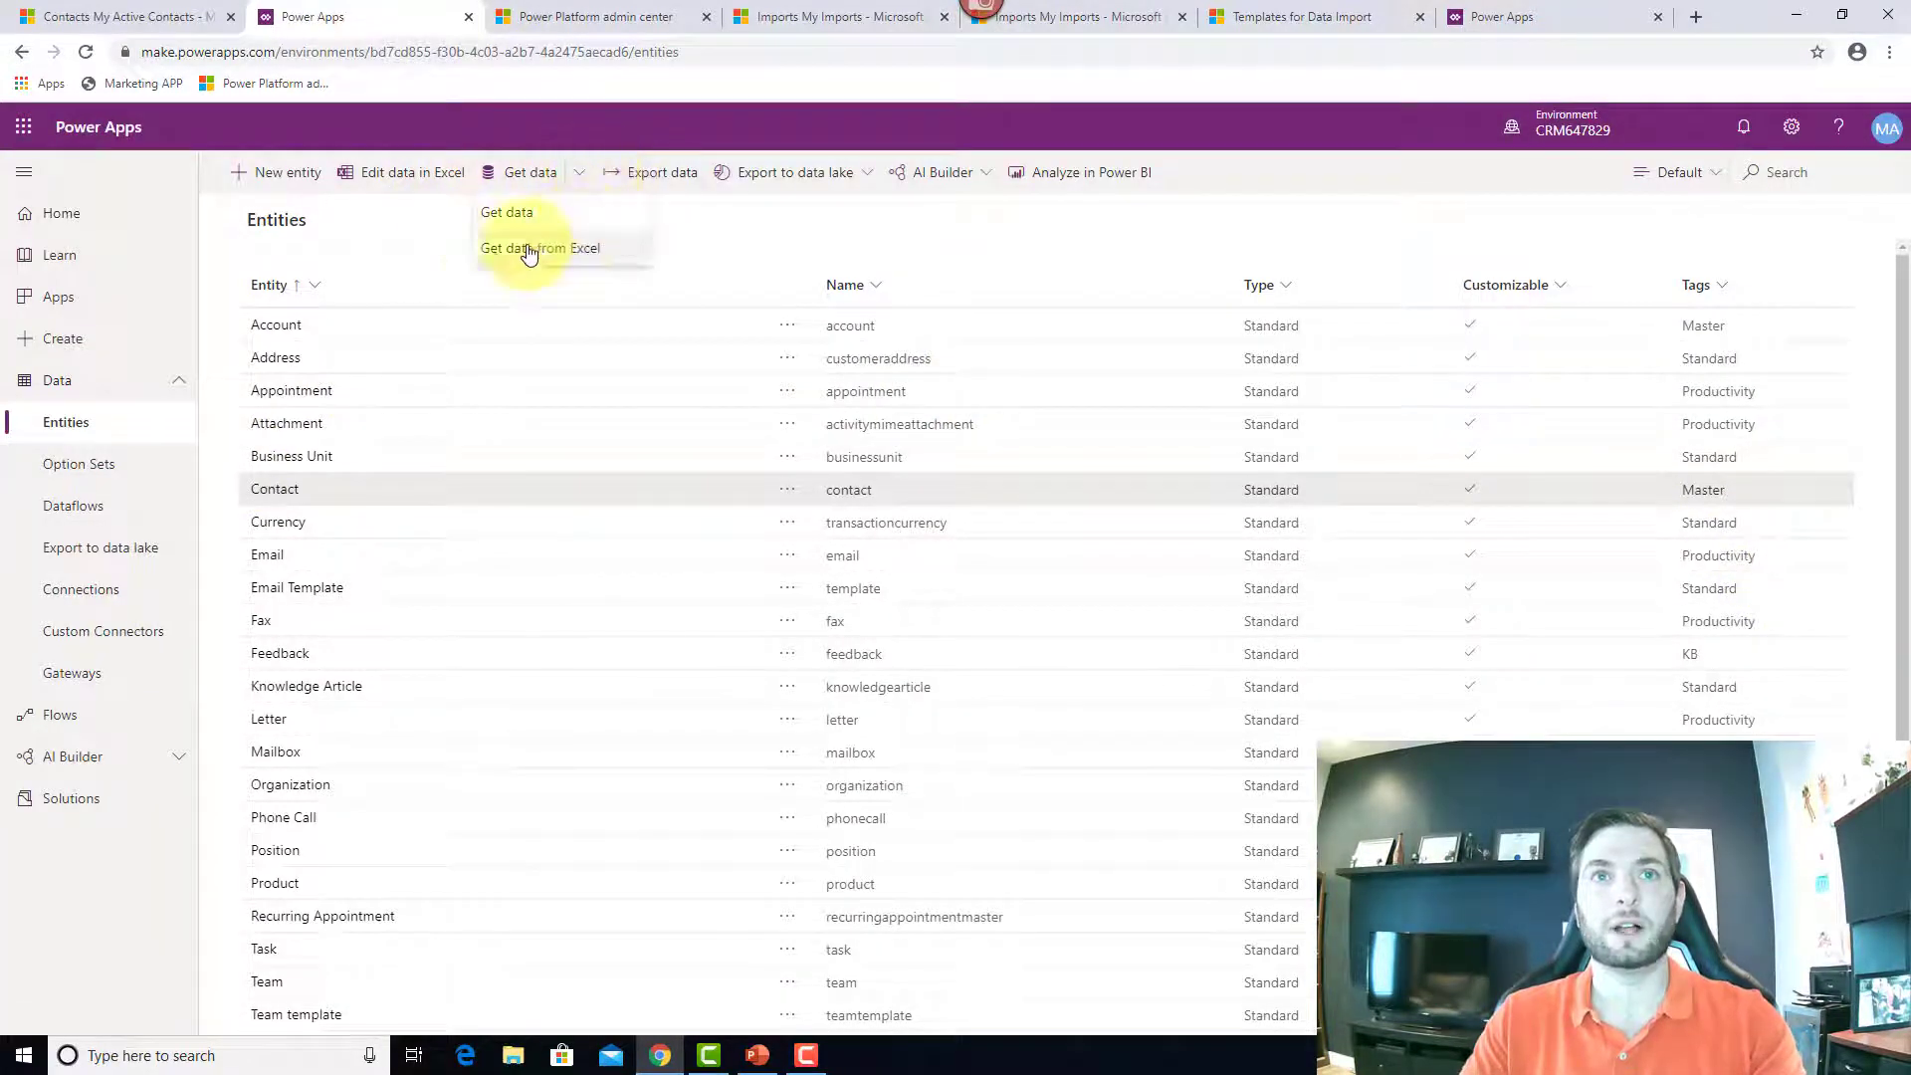
pyautogui.click(548, 260)
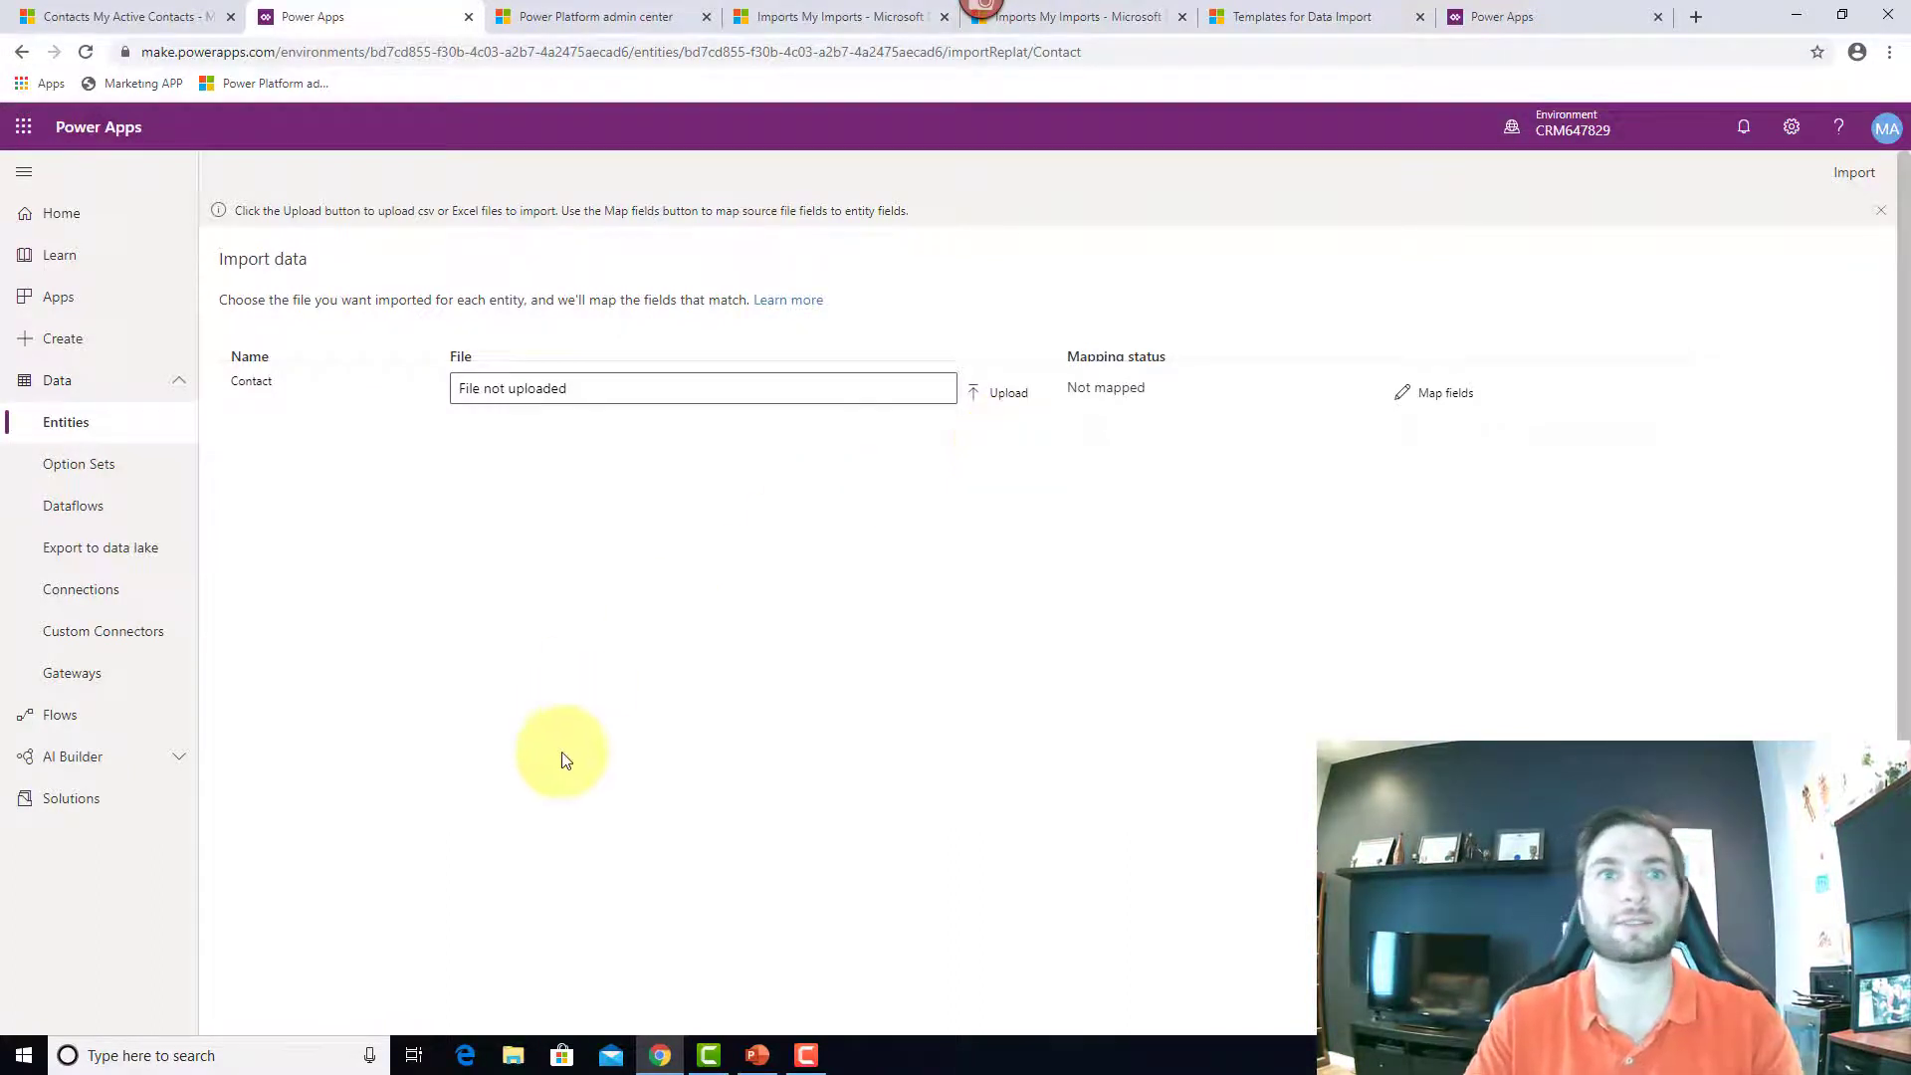
# Step: Open the BlankImport workbook from the Desktop folder in File Explorer
pyautogui.click(513, 1055)
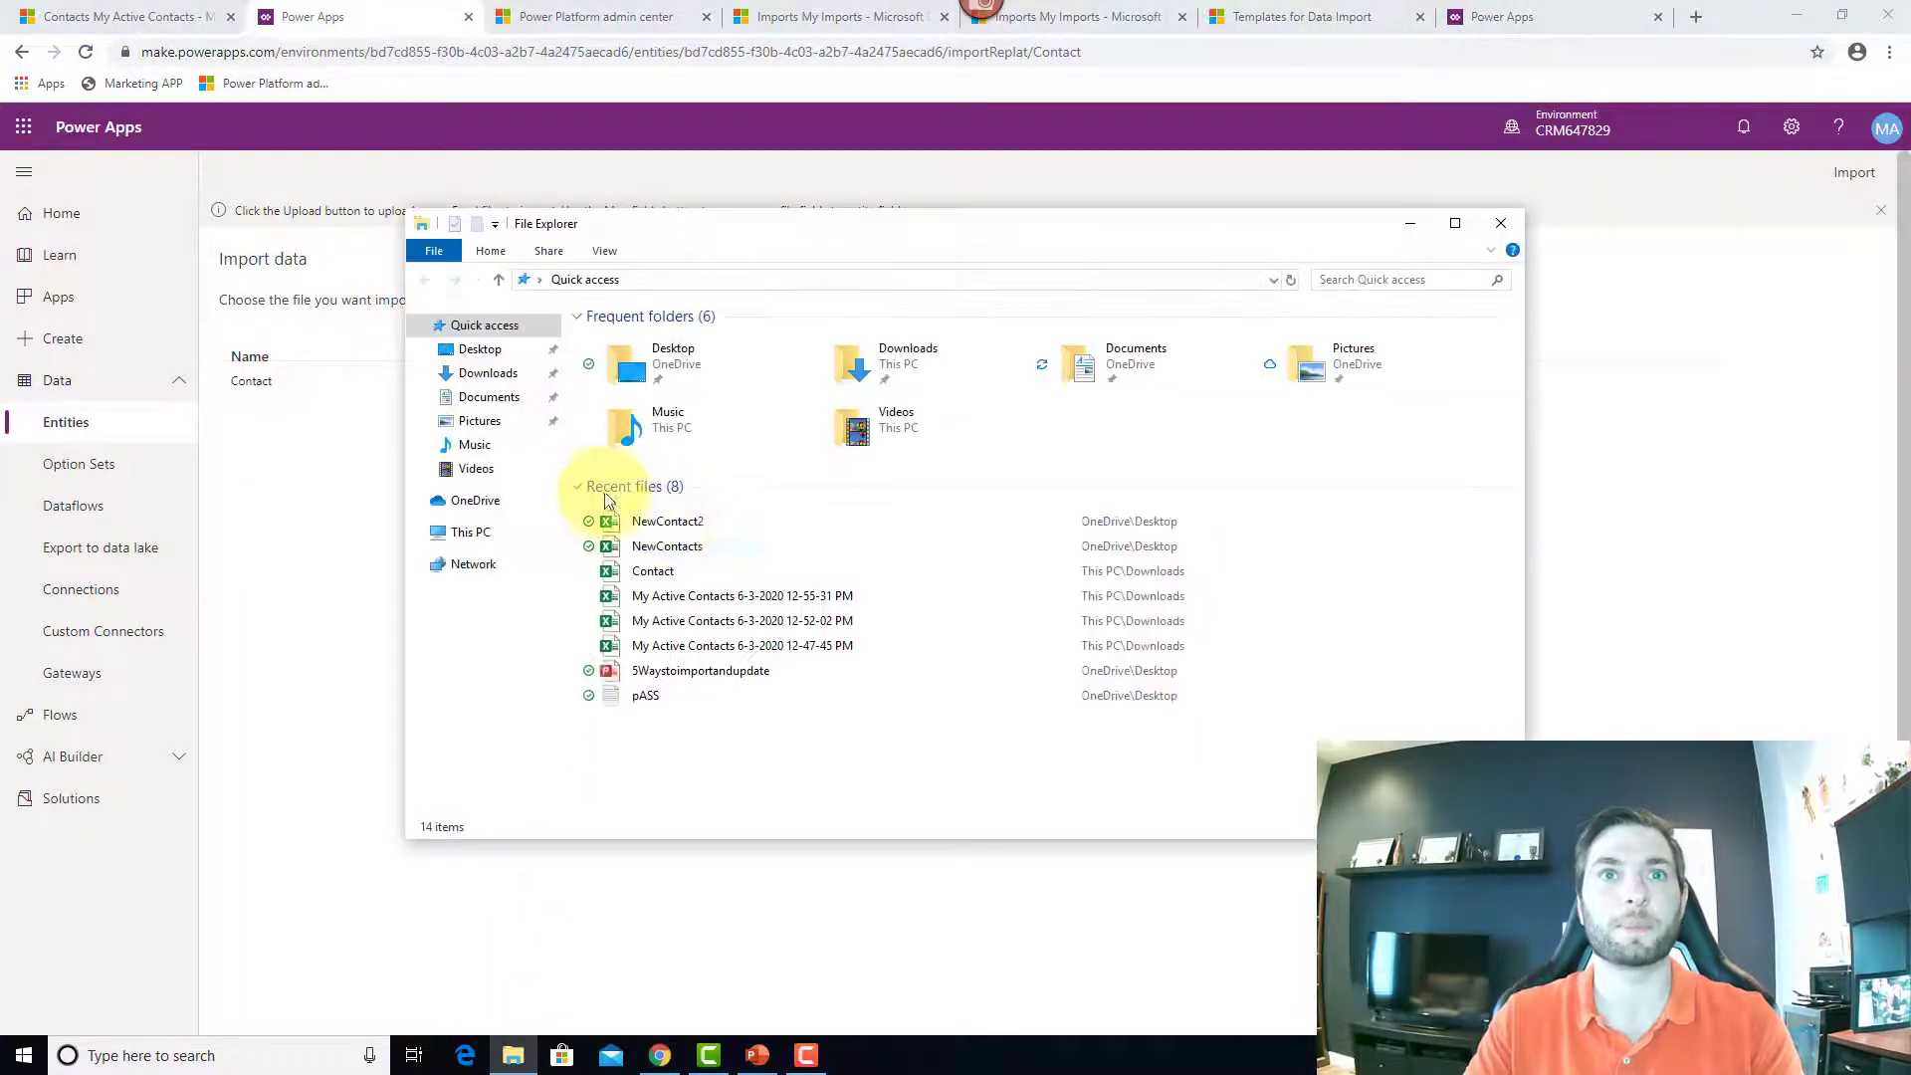
pyautogui.click(500, 359)
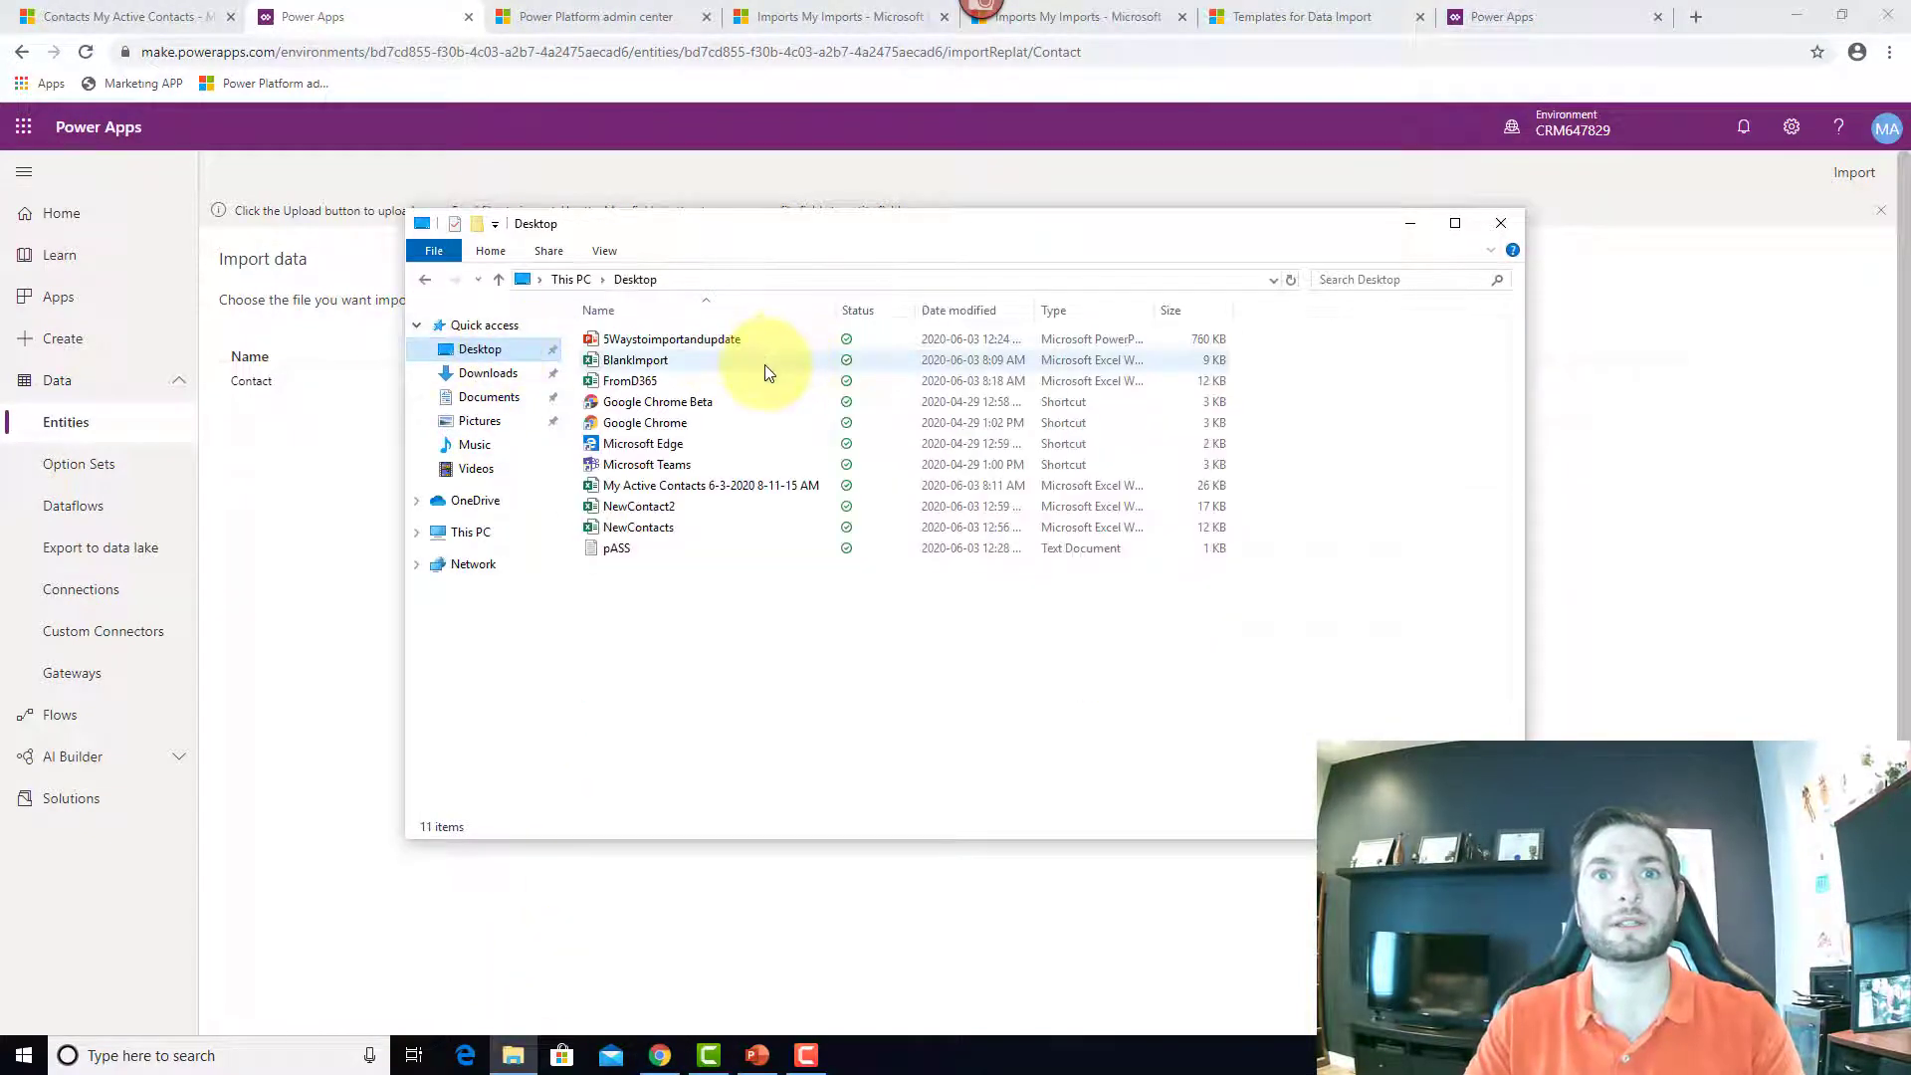
pyautogui.doubleClick(730, 363)
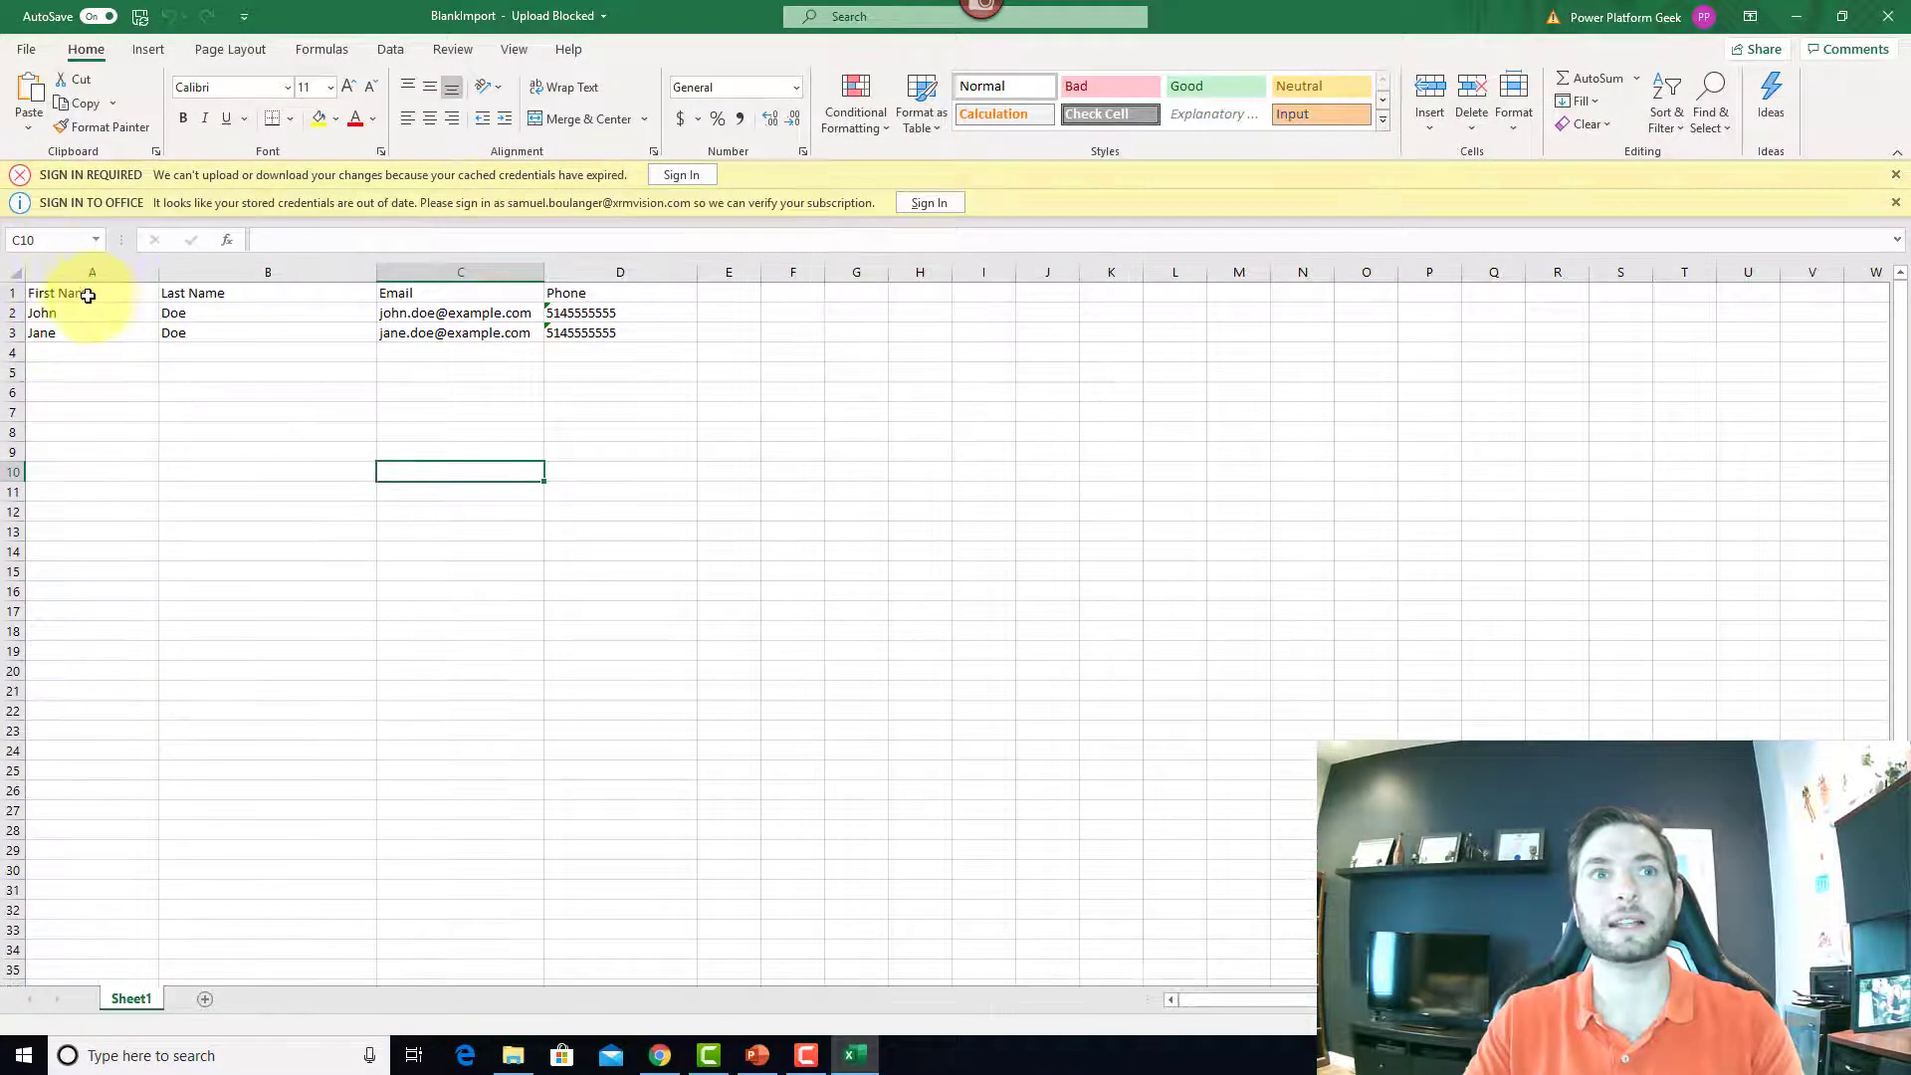
# Step: Check BlankImport's First Name, Last Name and Email cells, then close Excel
pyautogui.click(100, 296)
pyautogui.click(211, 294)
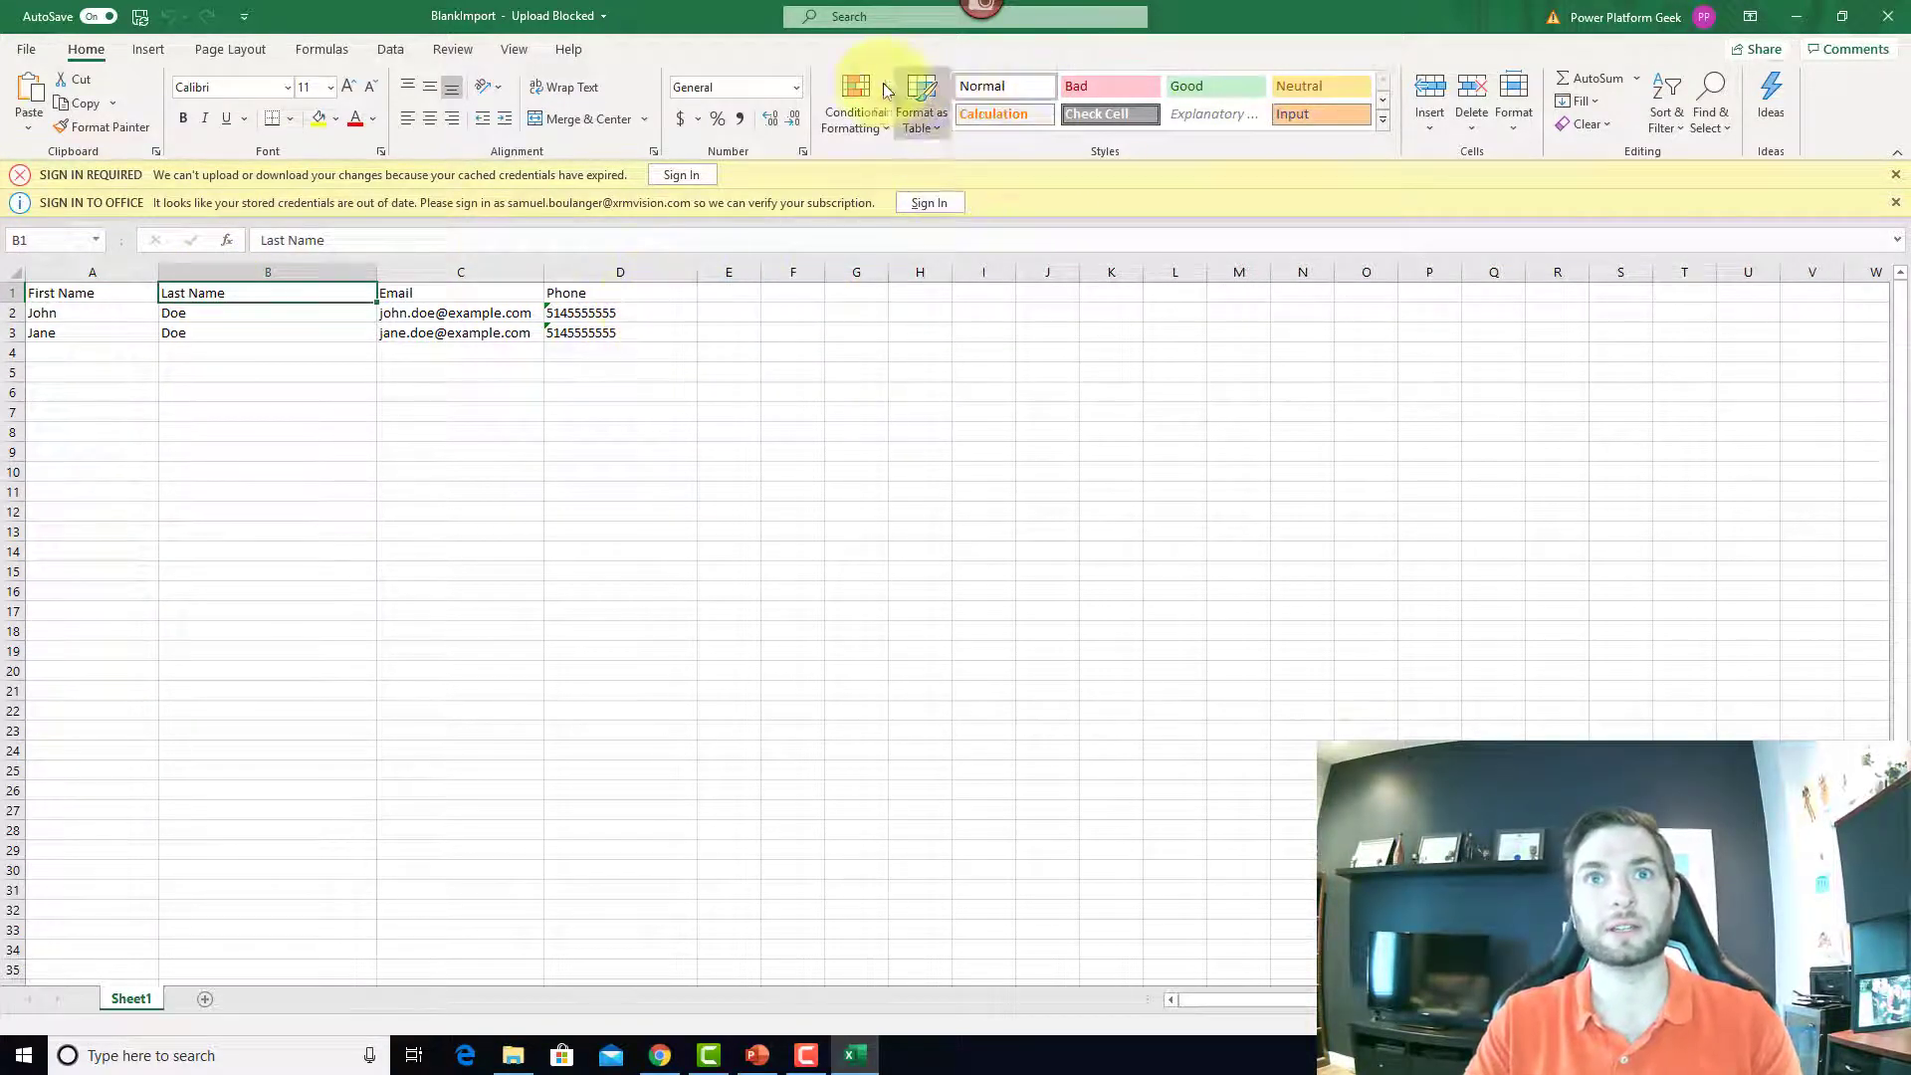
pyautogui.click(453, 312)
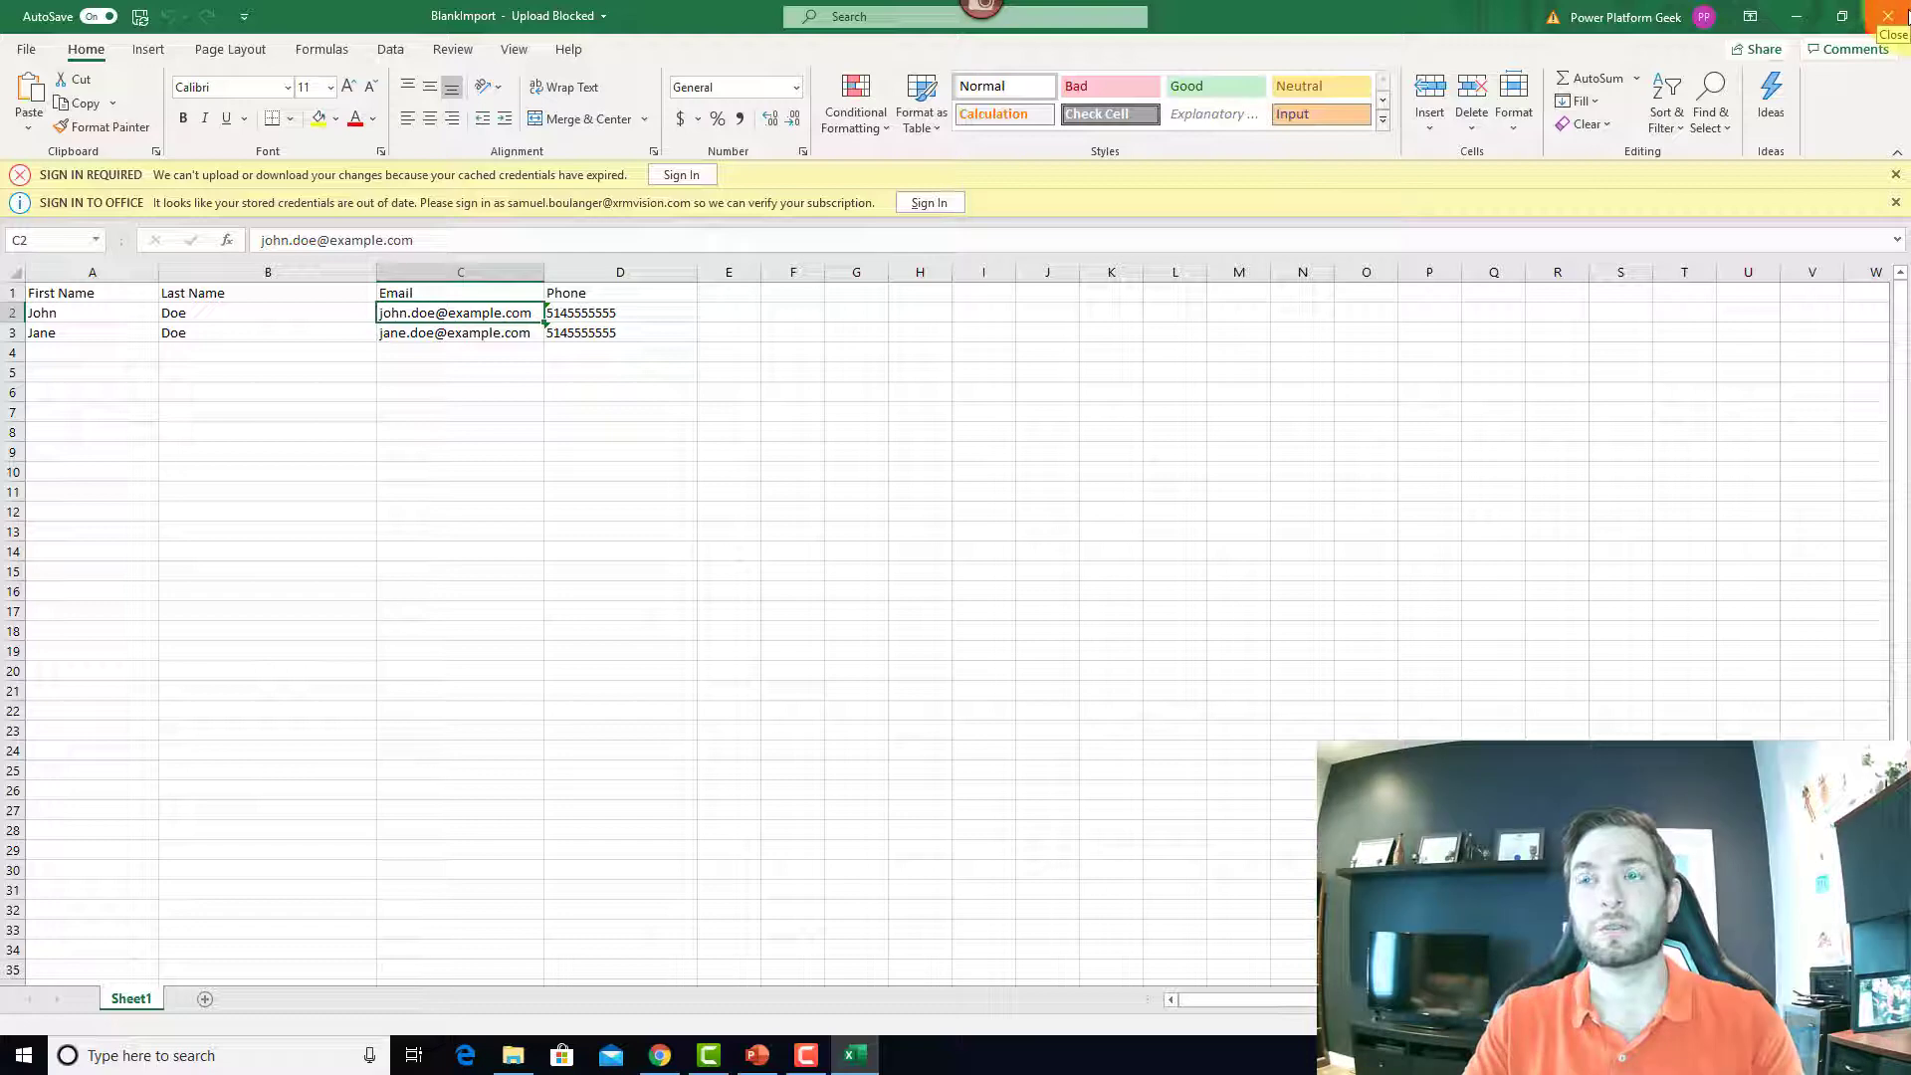
pyautogui.click(1888, 16)
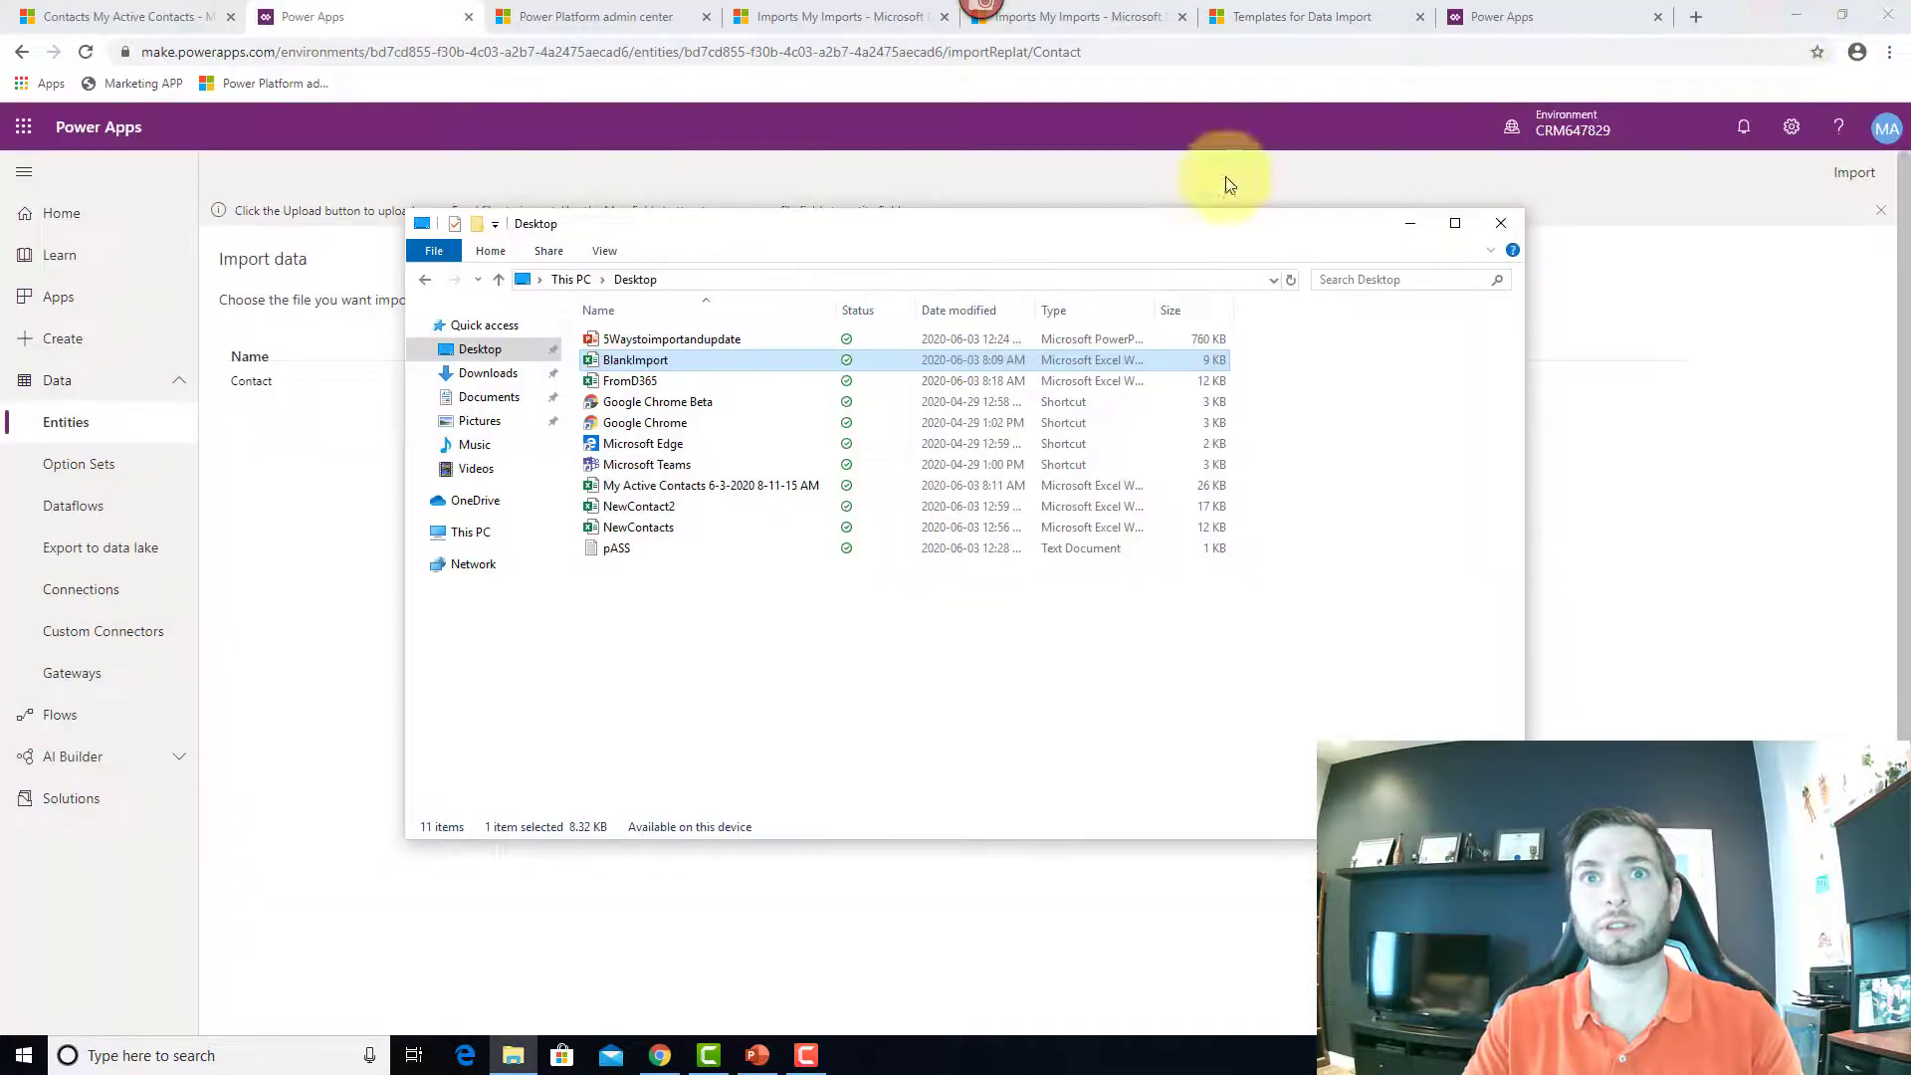
# Step: Upload BlankImport.xlsx as the Contact import file and review its unmapped Email and Phone warnings
pyautogui.press('Escape')
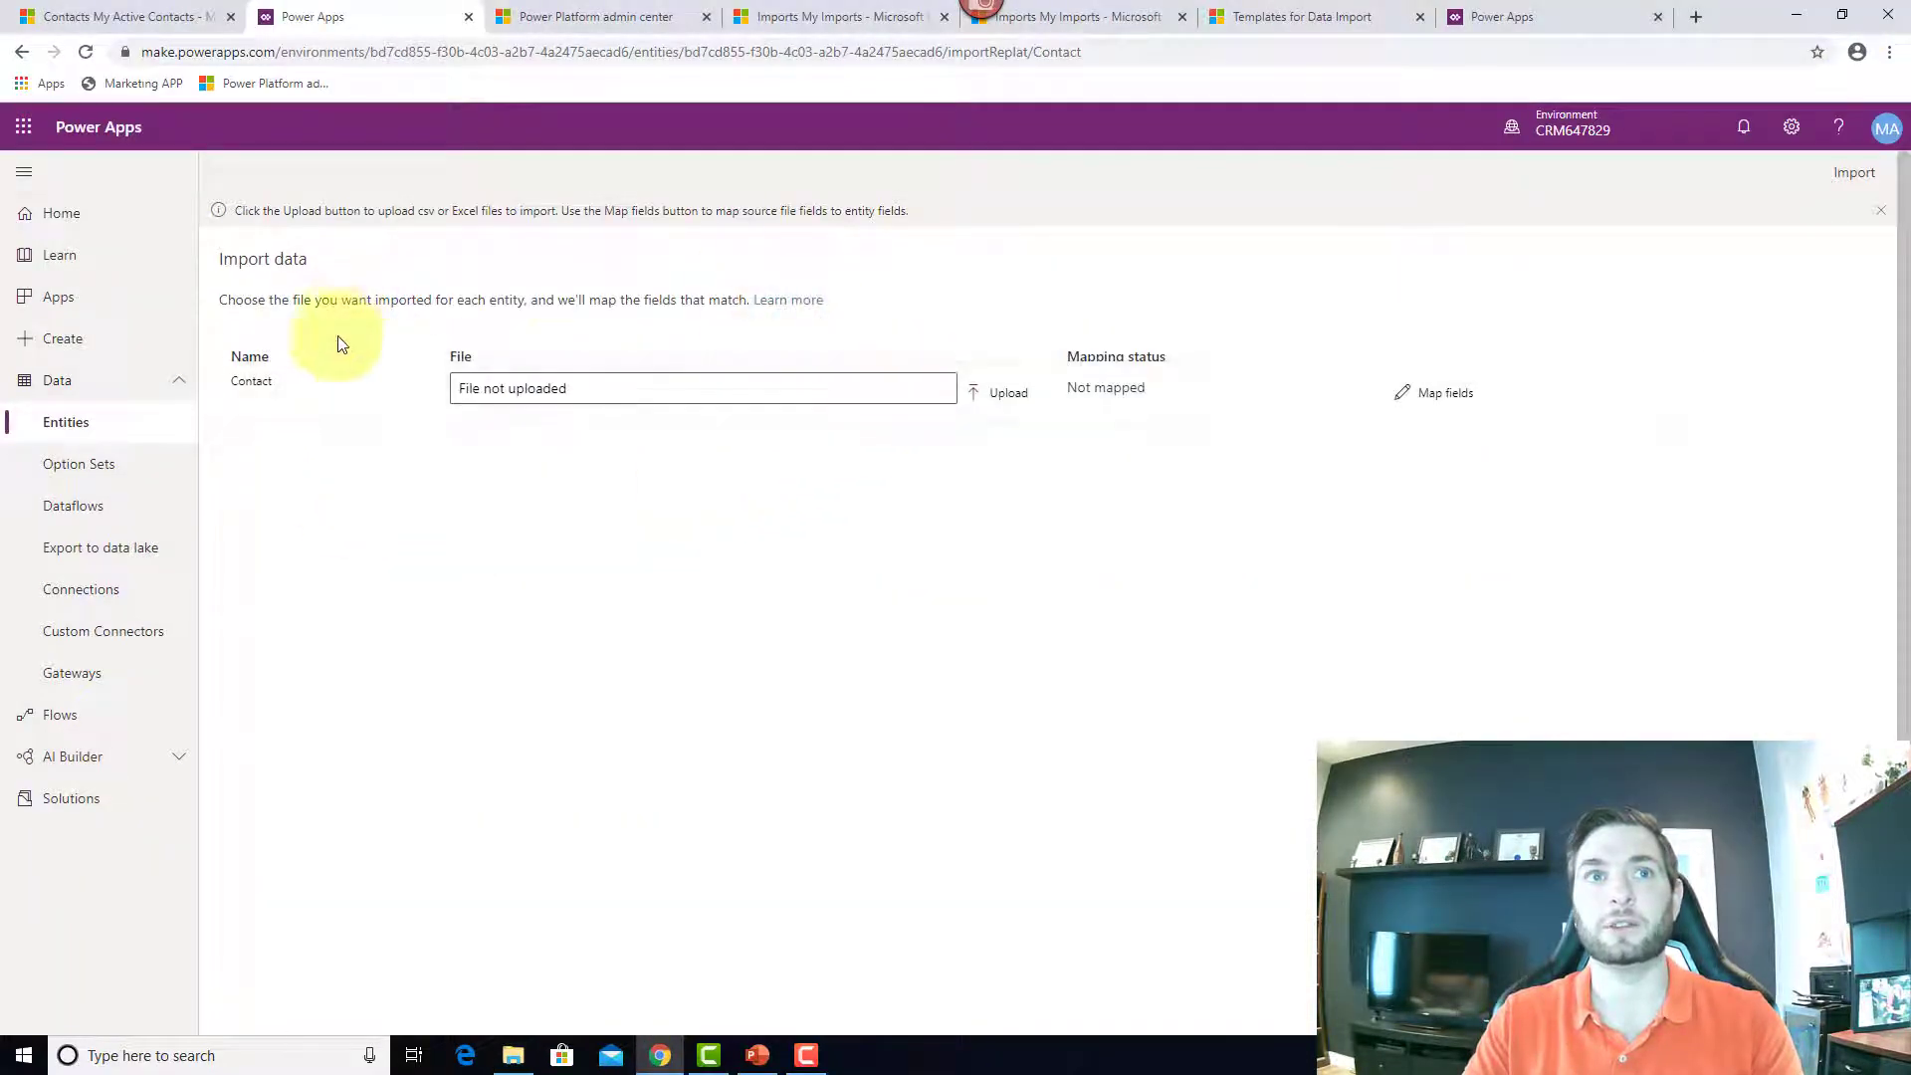
pyautogui.click(1005, 398)
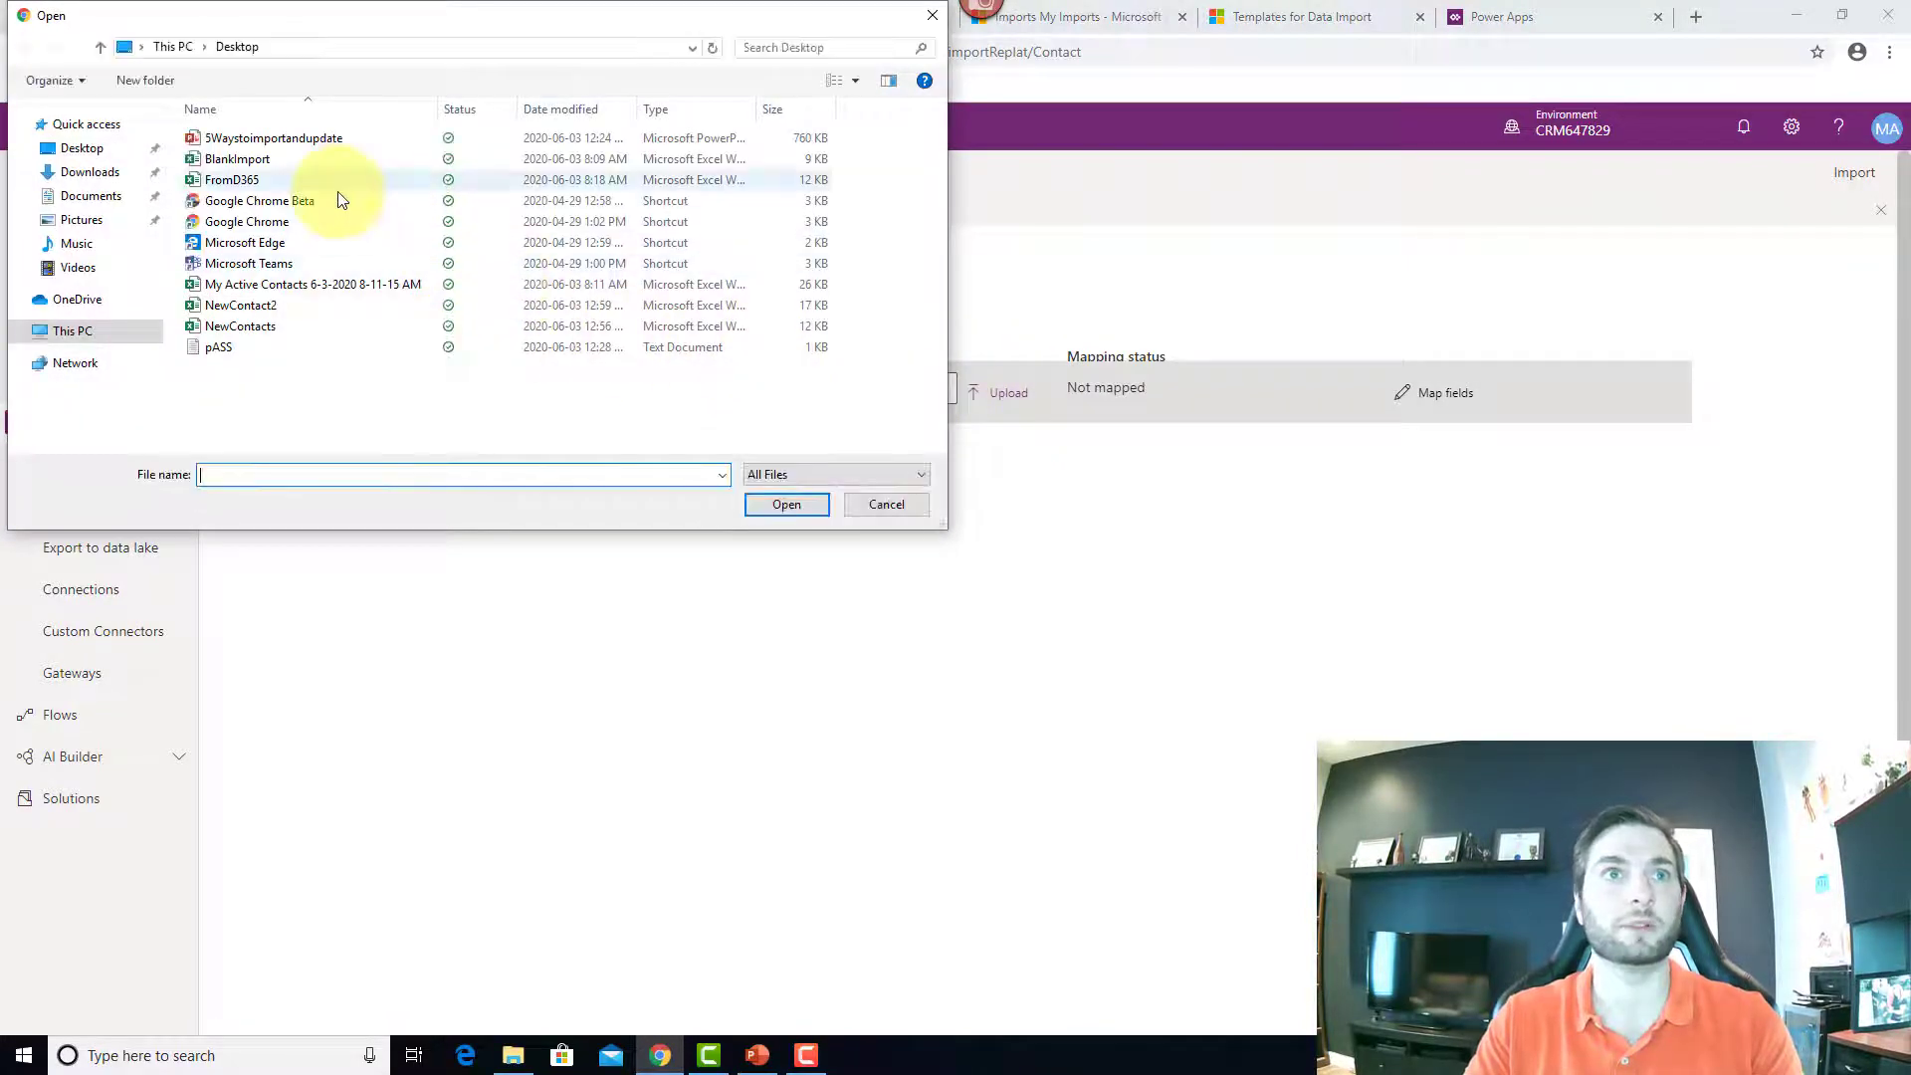
pyautogui.click(363, 159)
pyautogui.click(786, 504)
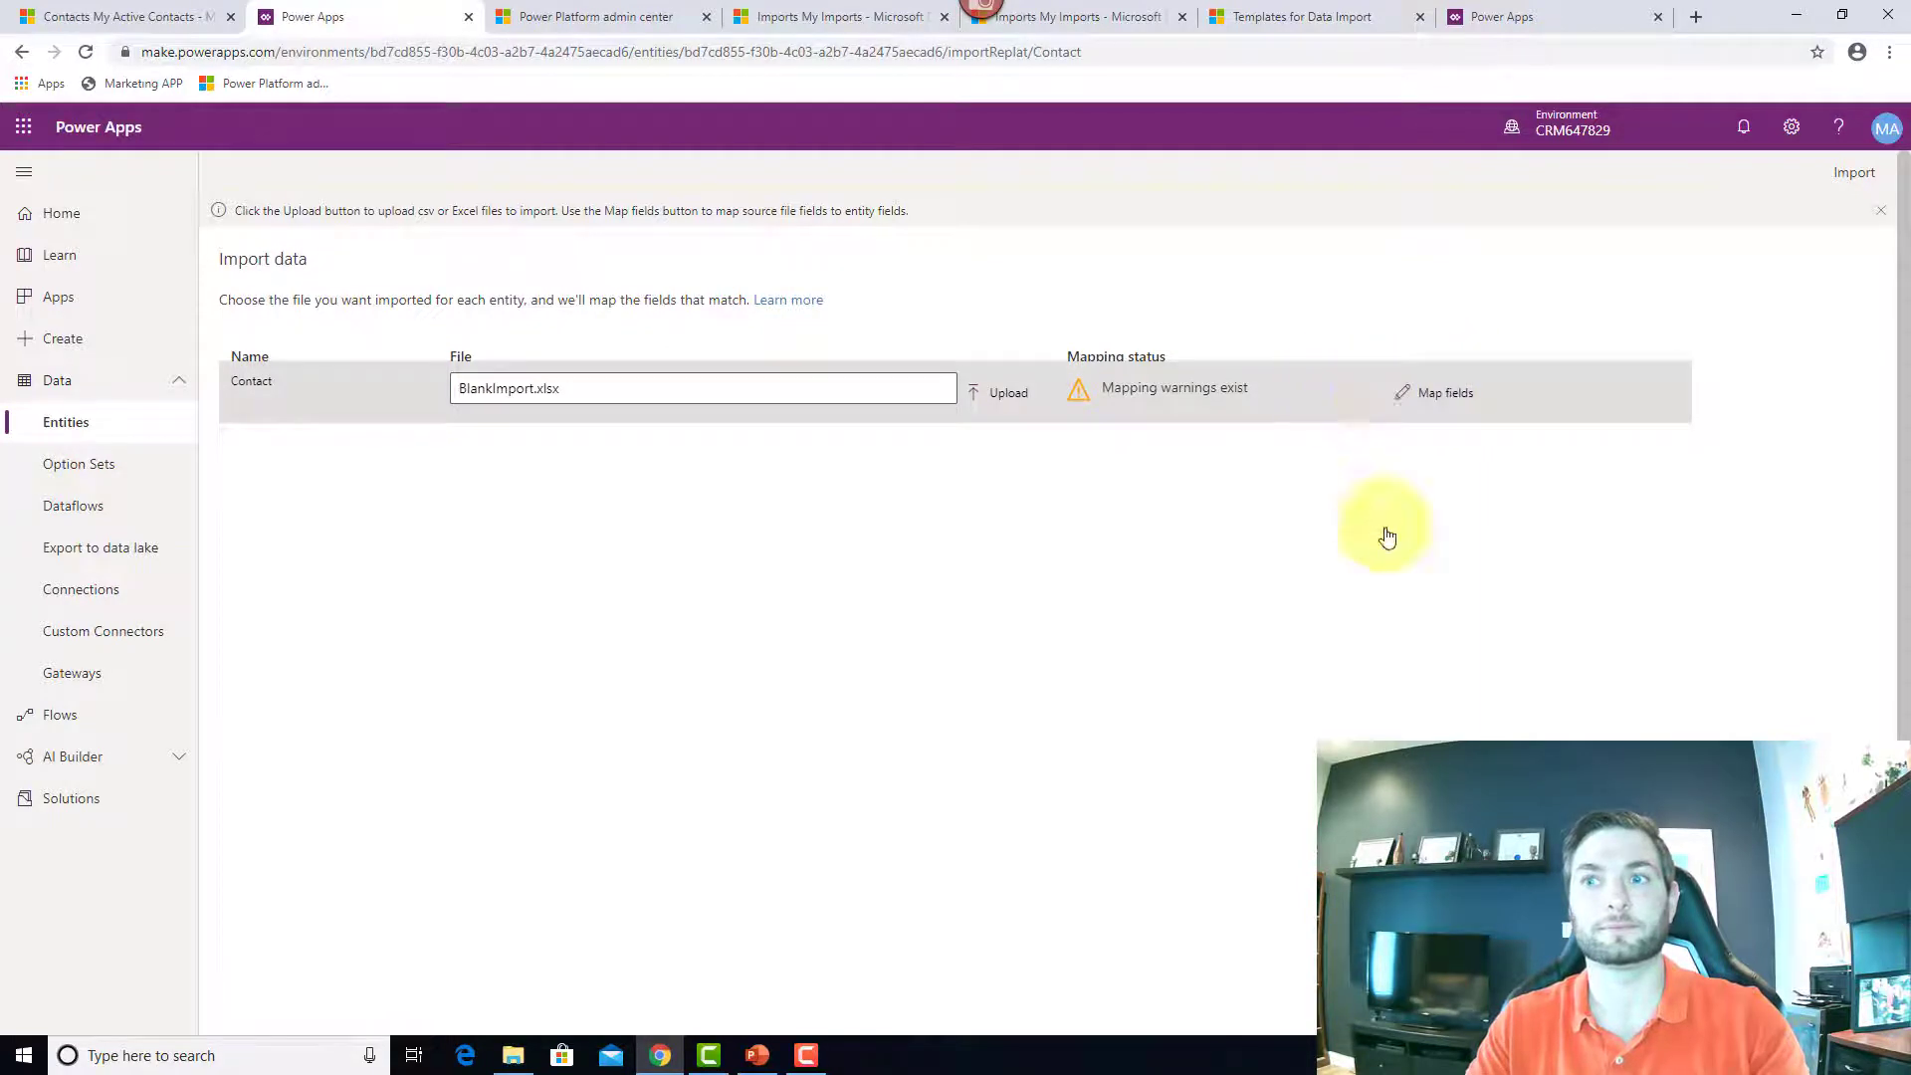
pyautogui.scroll(-7, 1386, 724)
pyautogui.scroll(3, 1219, 688)
pyautogui.scroll(5, 766, 508)
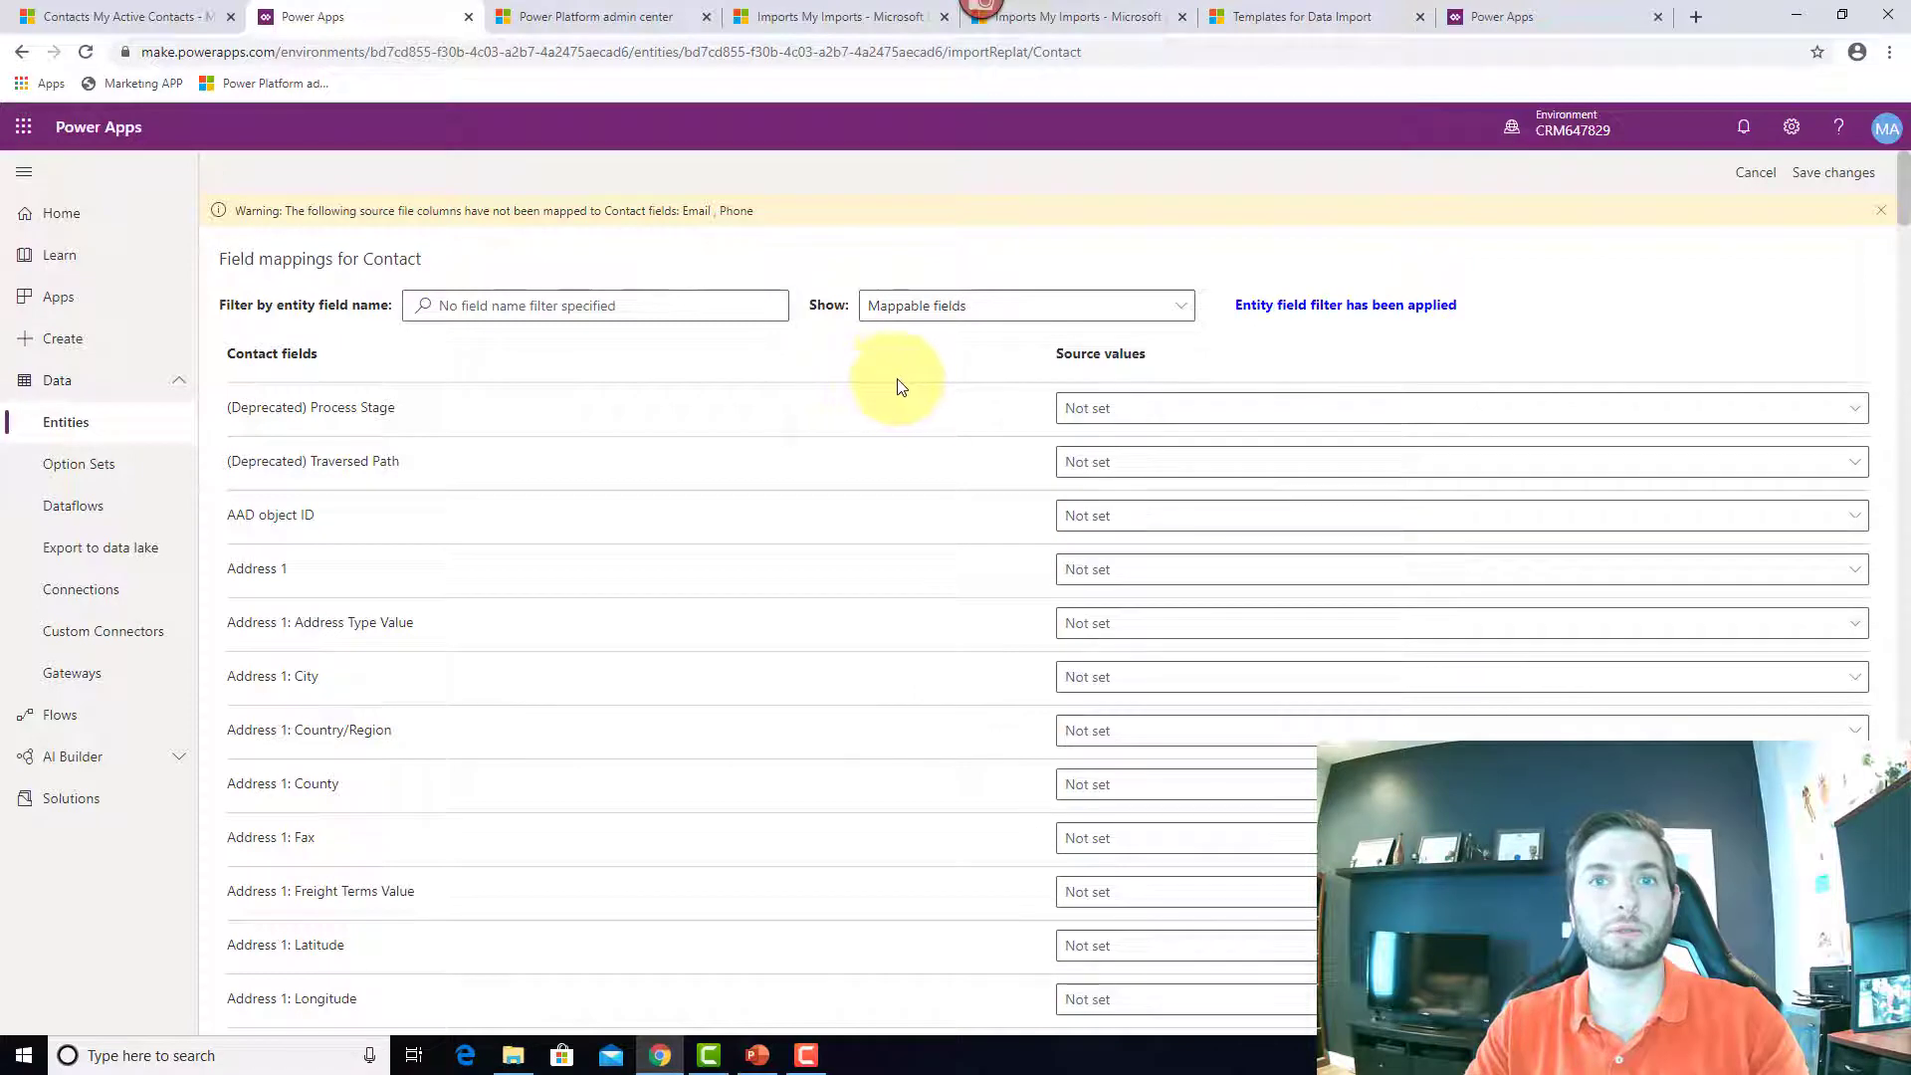
pyautogui.click(961, 309)
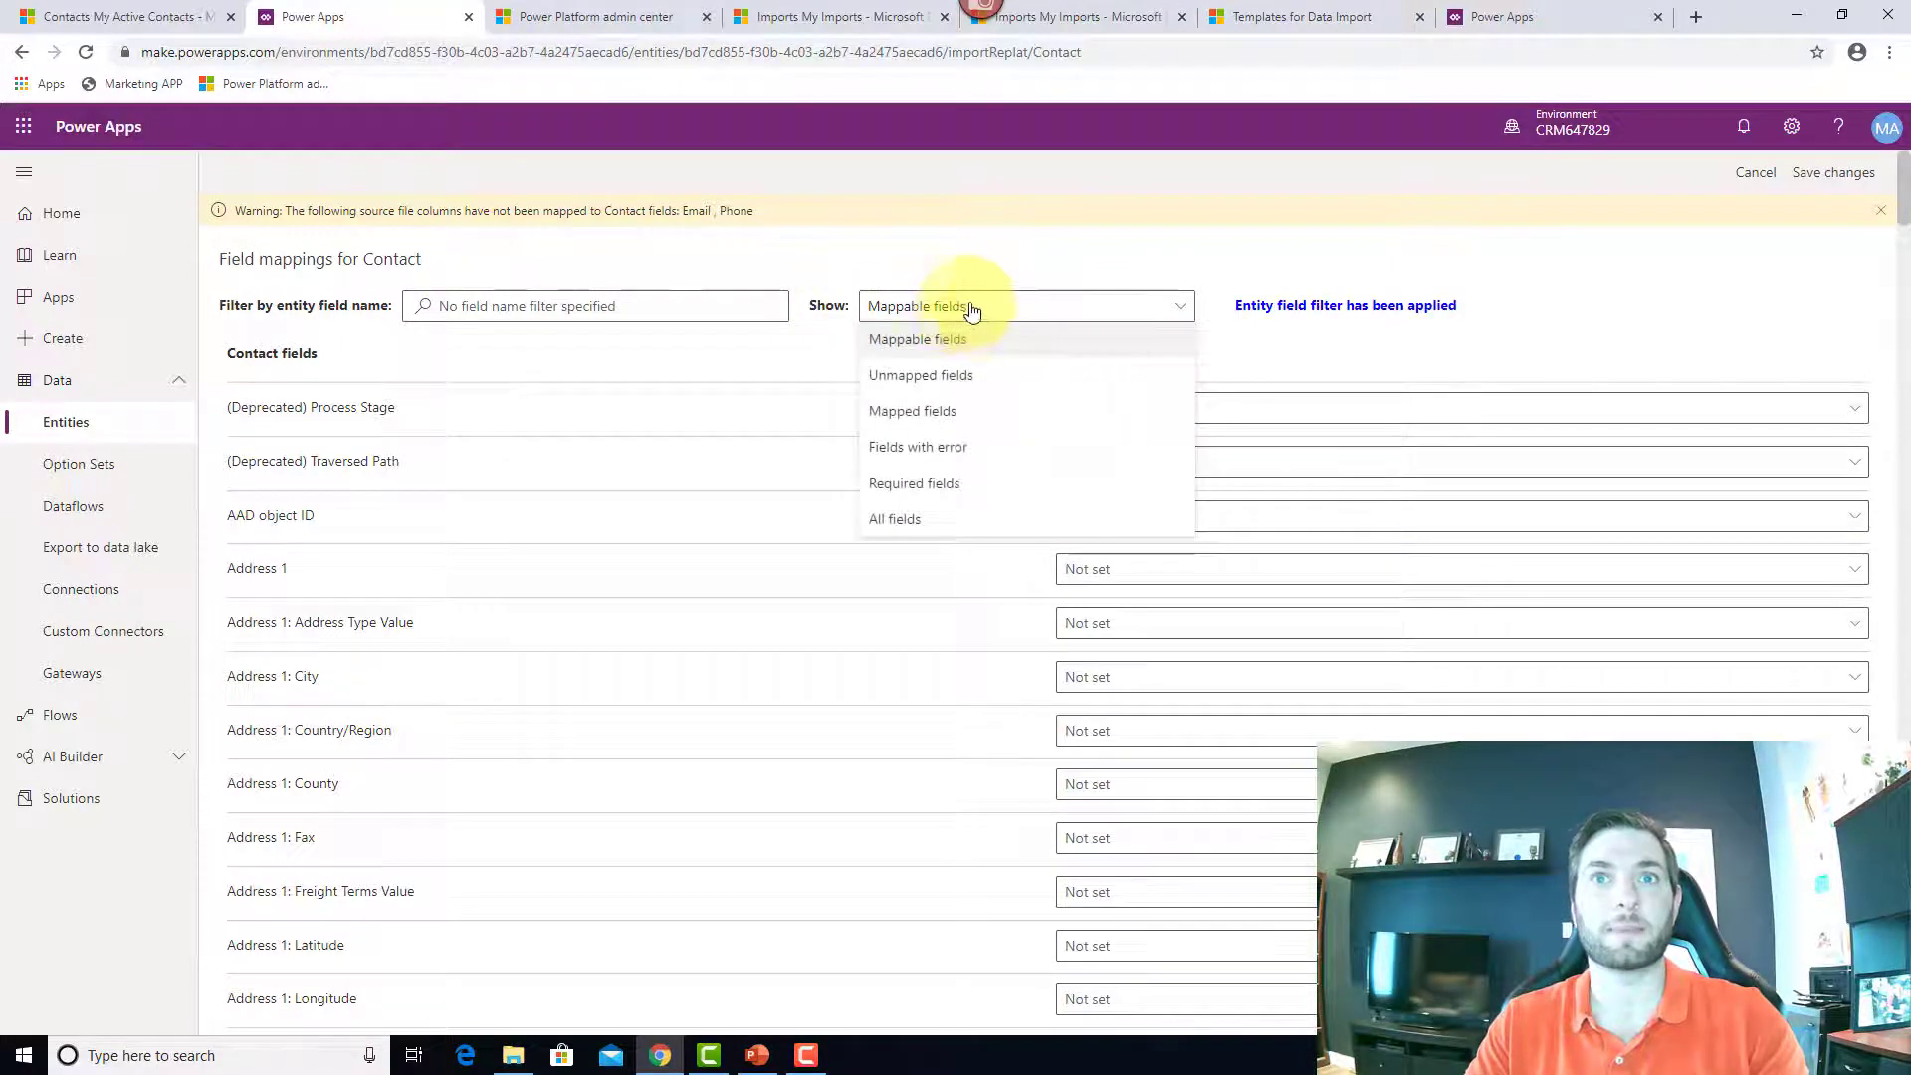
pyautogui.click(934, 383)
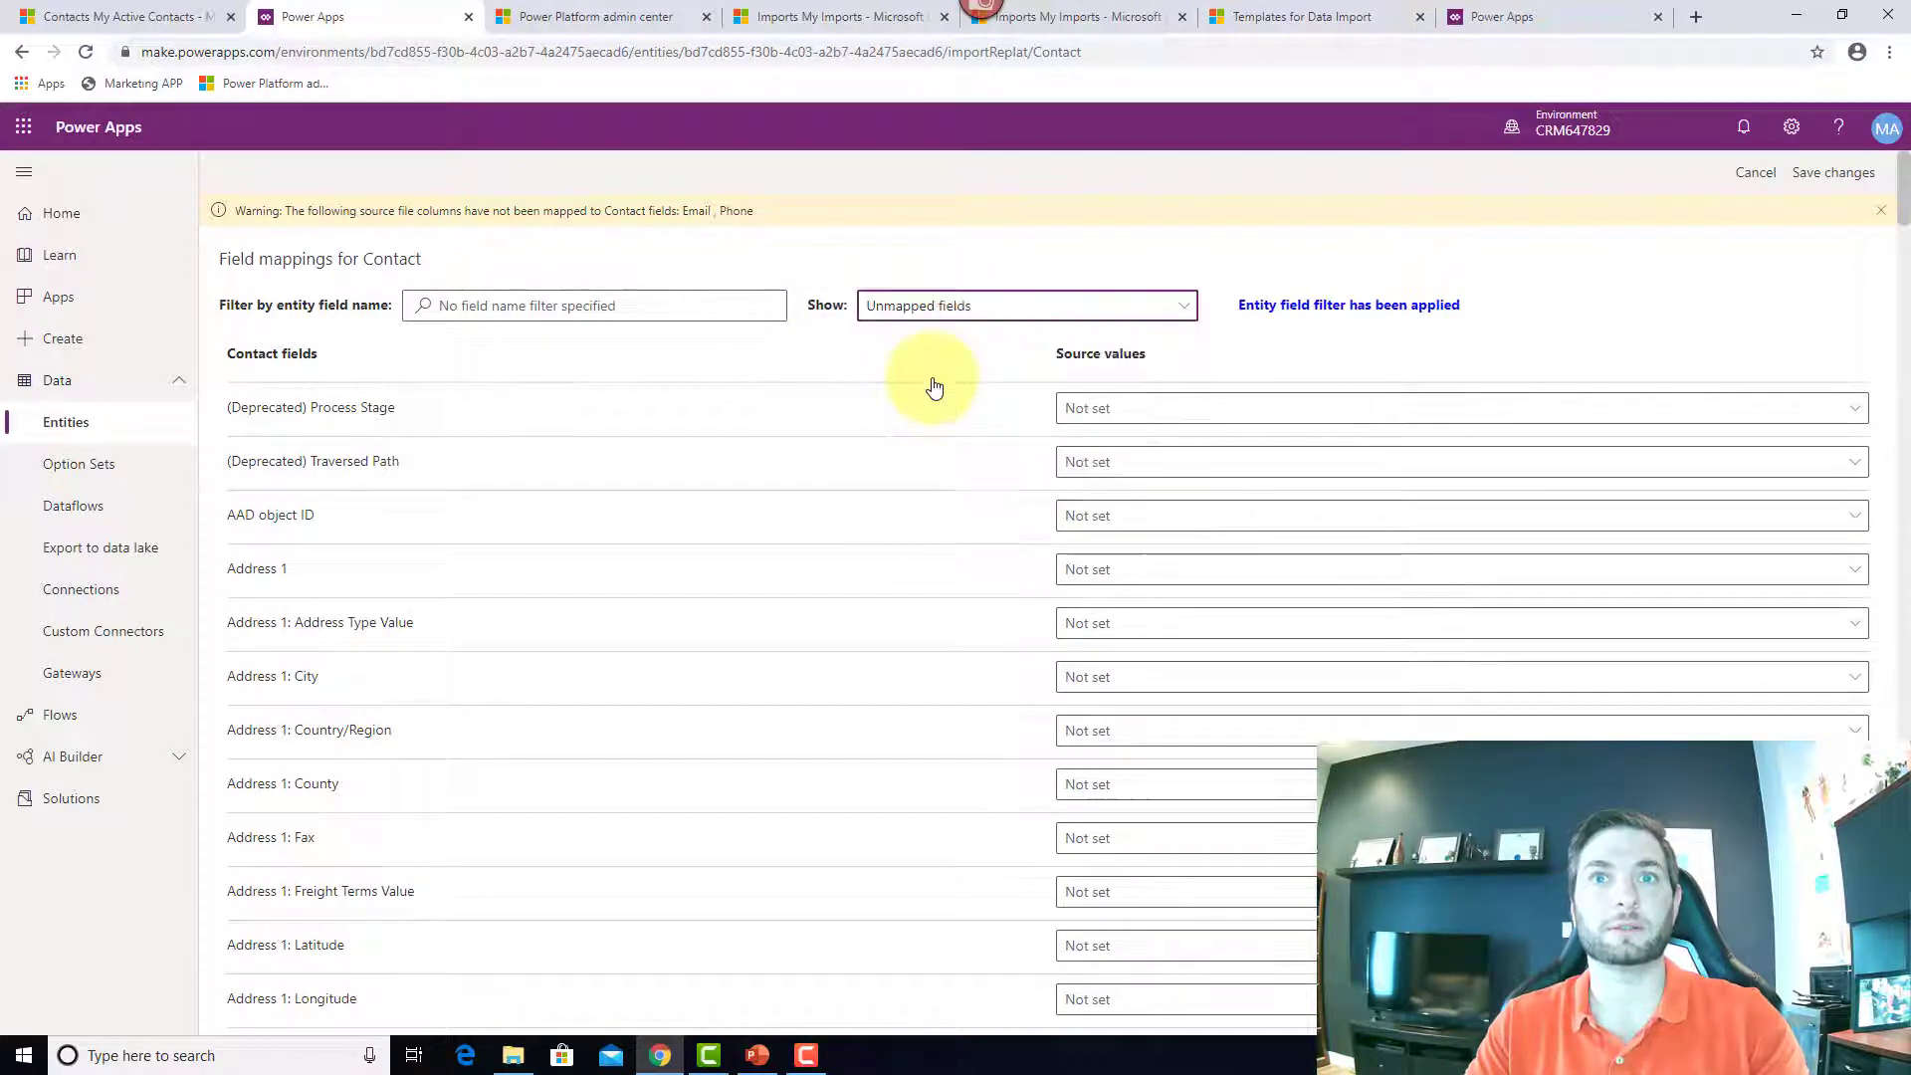
pyautogui.click(663, 307)
pyautogui.click(1104, 310)
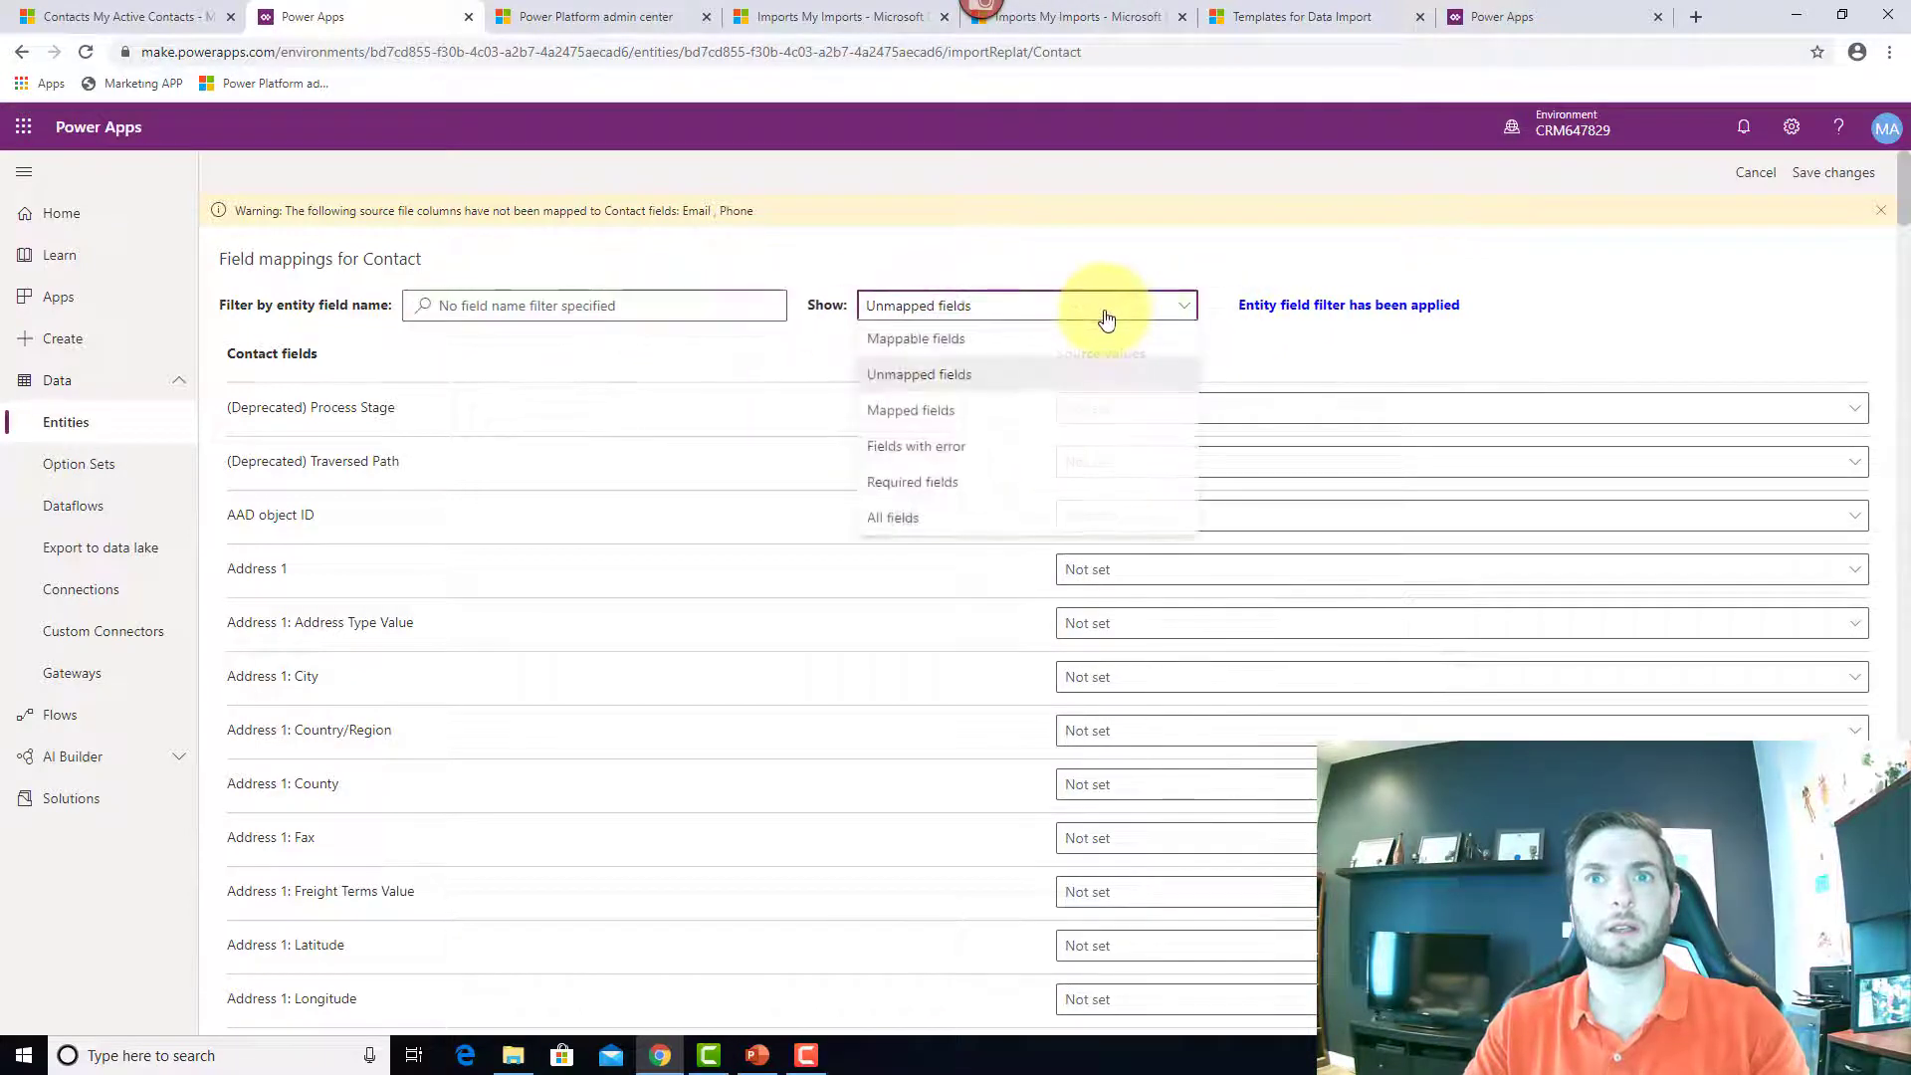
pyautogui.click(1071, 411)
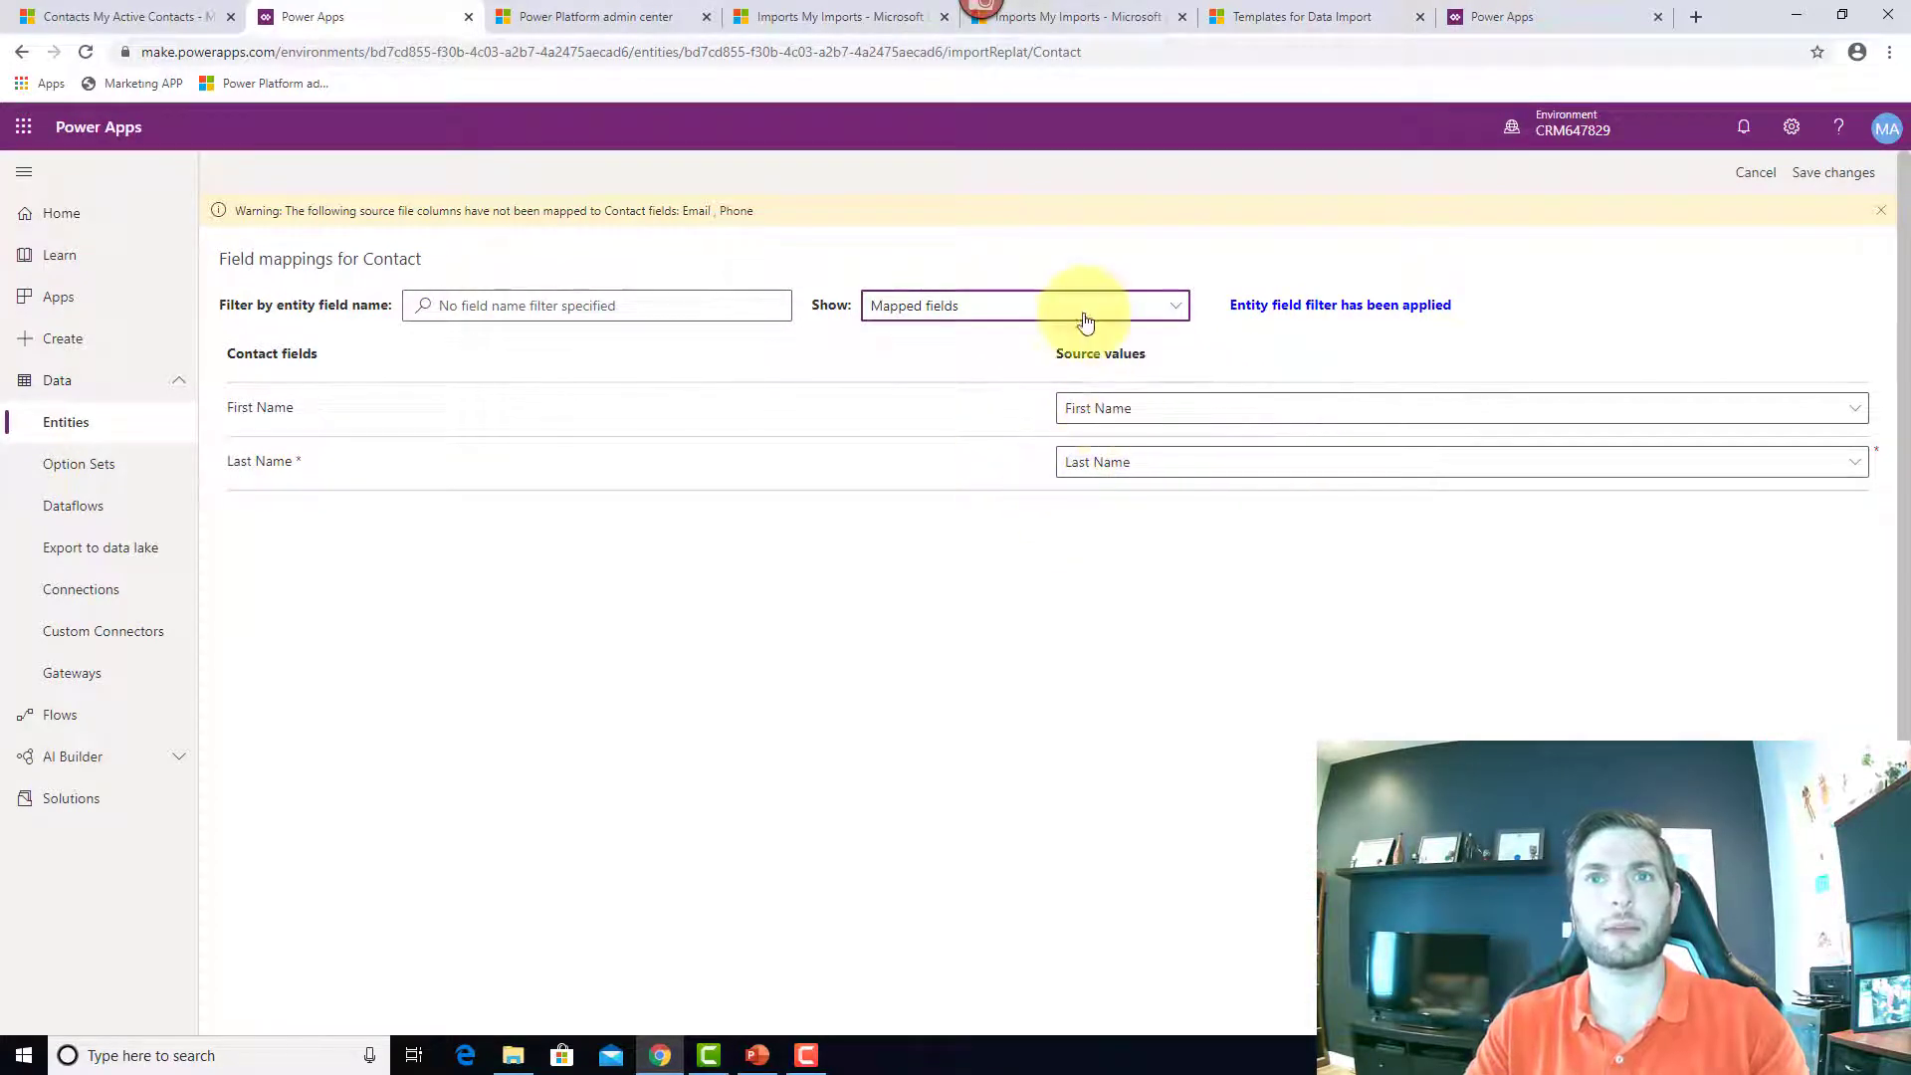
pyautogui.click(1084, 315)
pyautogui.click(1035, 371)
pyautogui.scroll(-7, 448, 648)
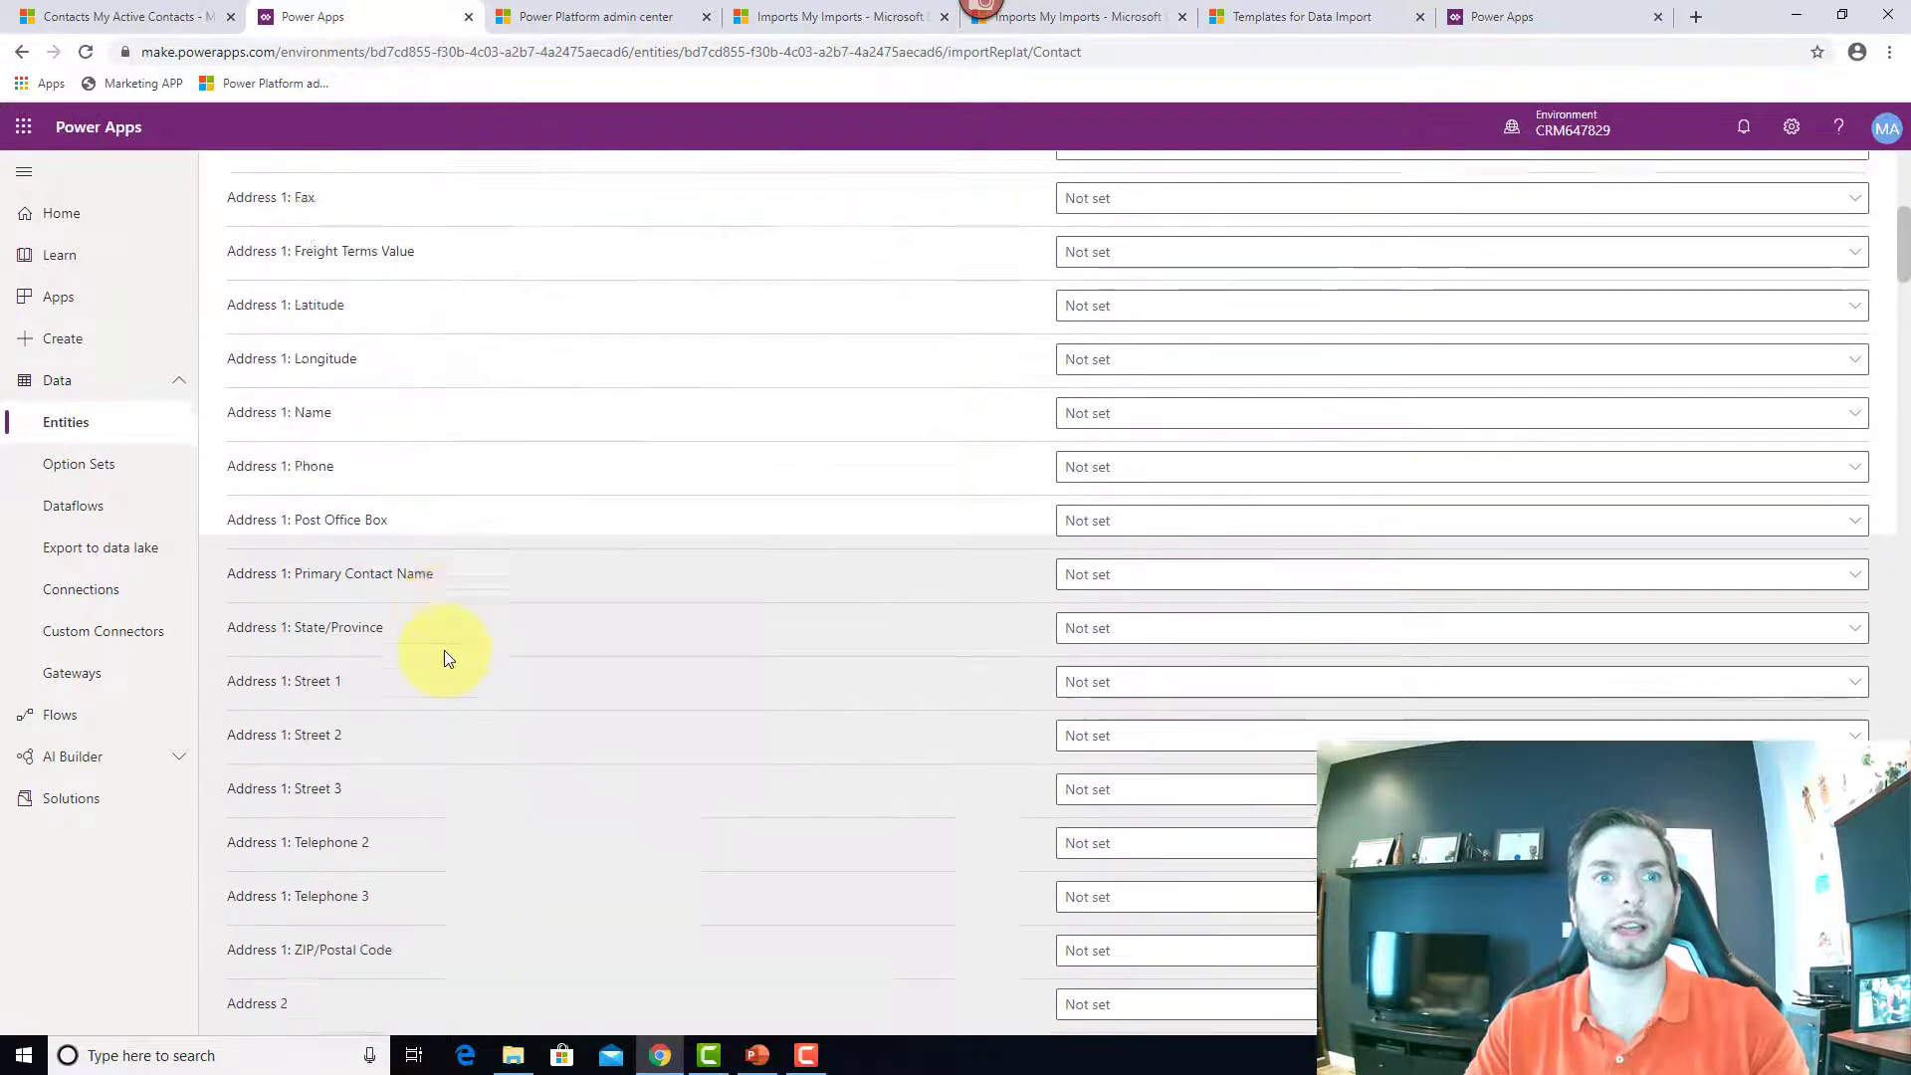
pyautogui.scroll(8, 468, 686)
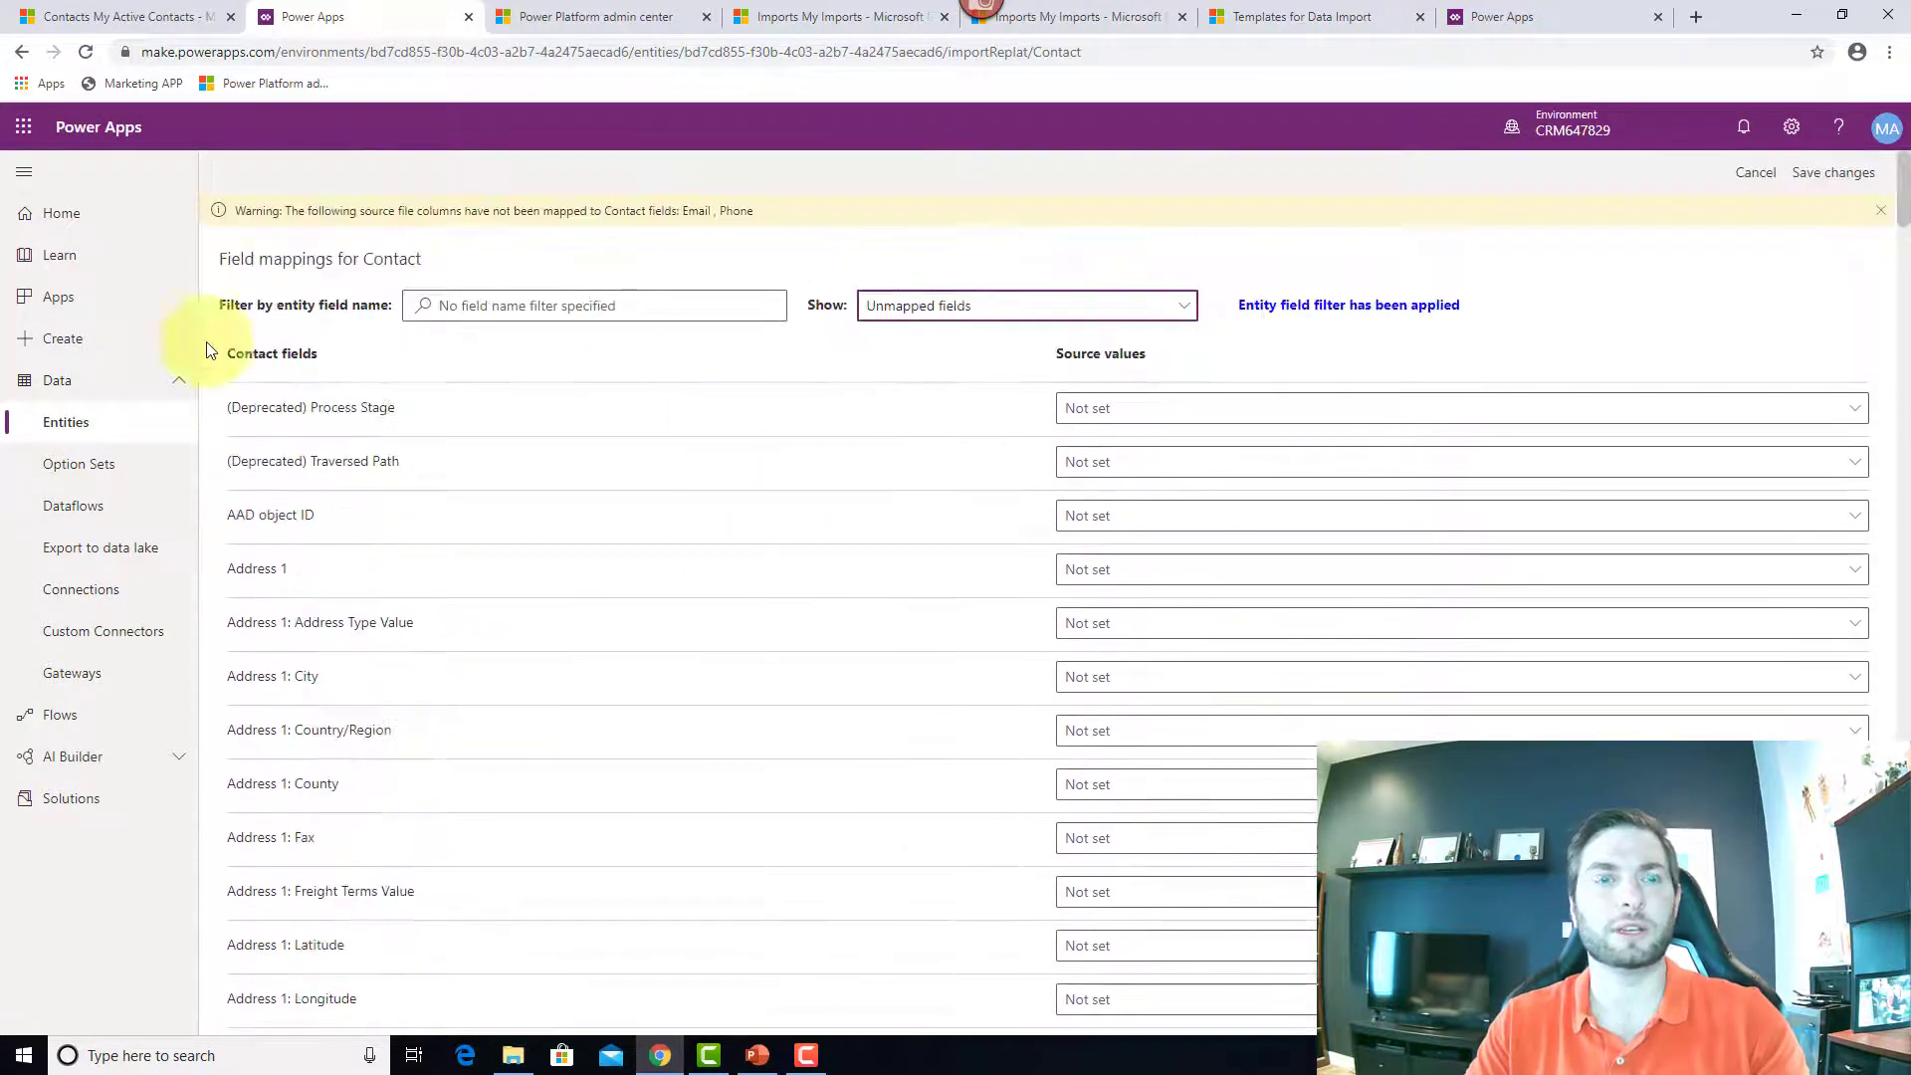
pyautogui.click(1119, 319)
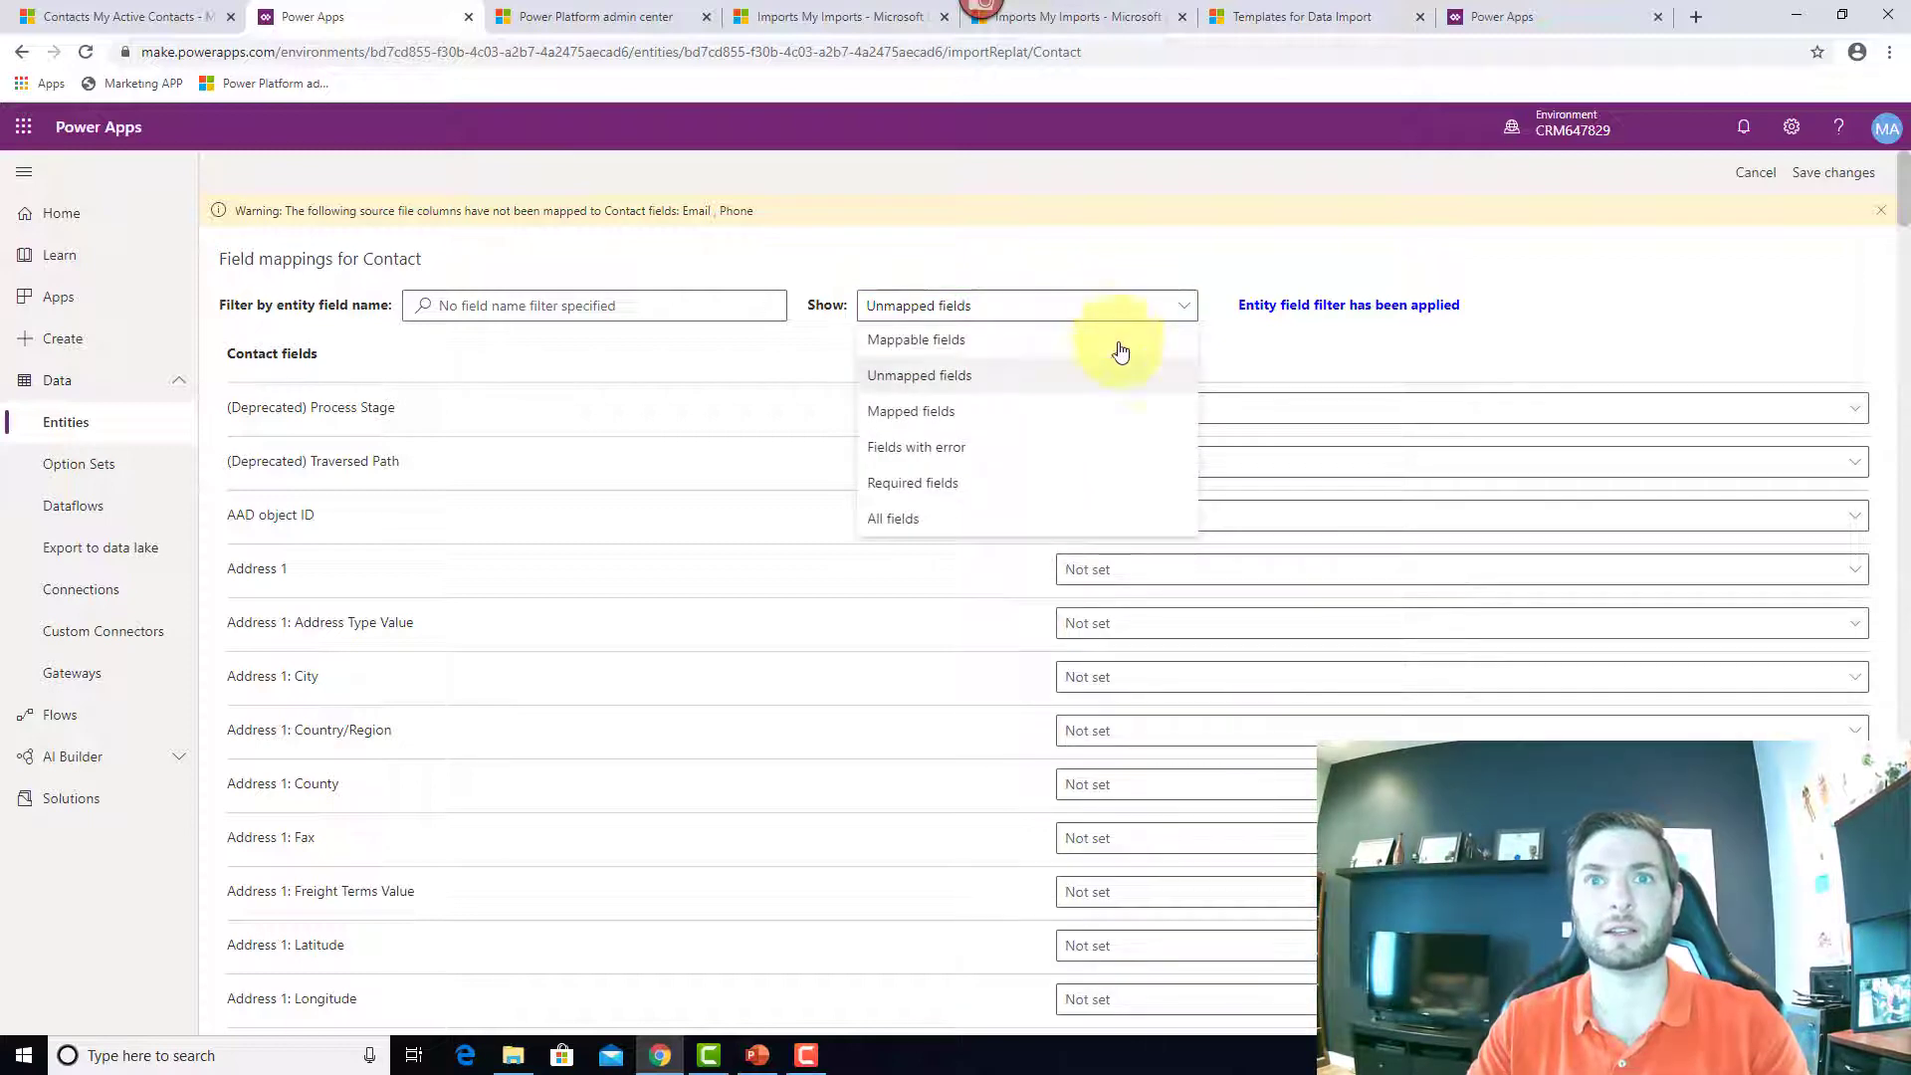
pyautogui.click(949, 495)
pyautogui.click(973, 312)
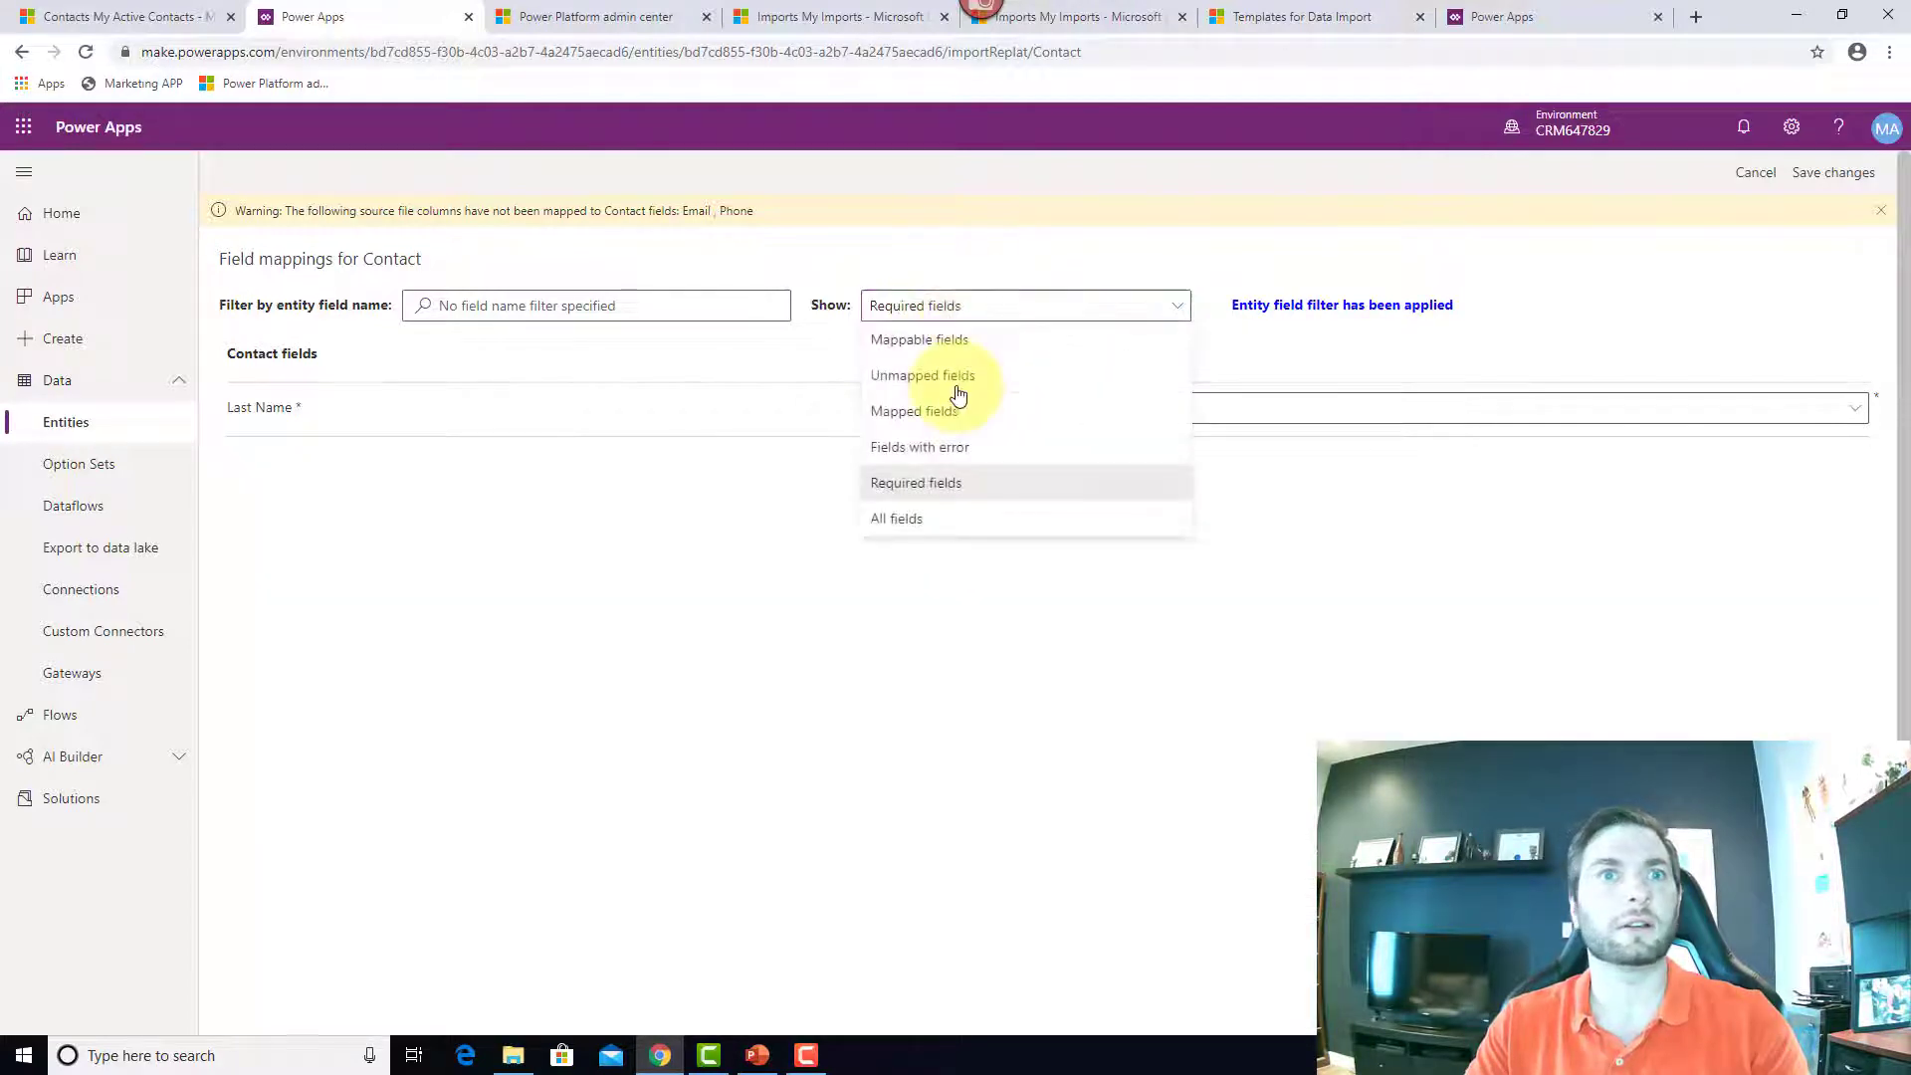
pyautogui.click(963, 452)
pyautogui.click(990, 311)
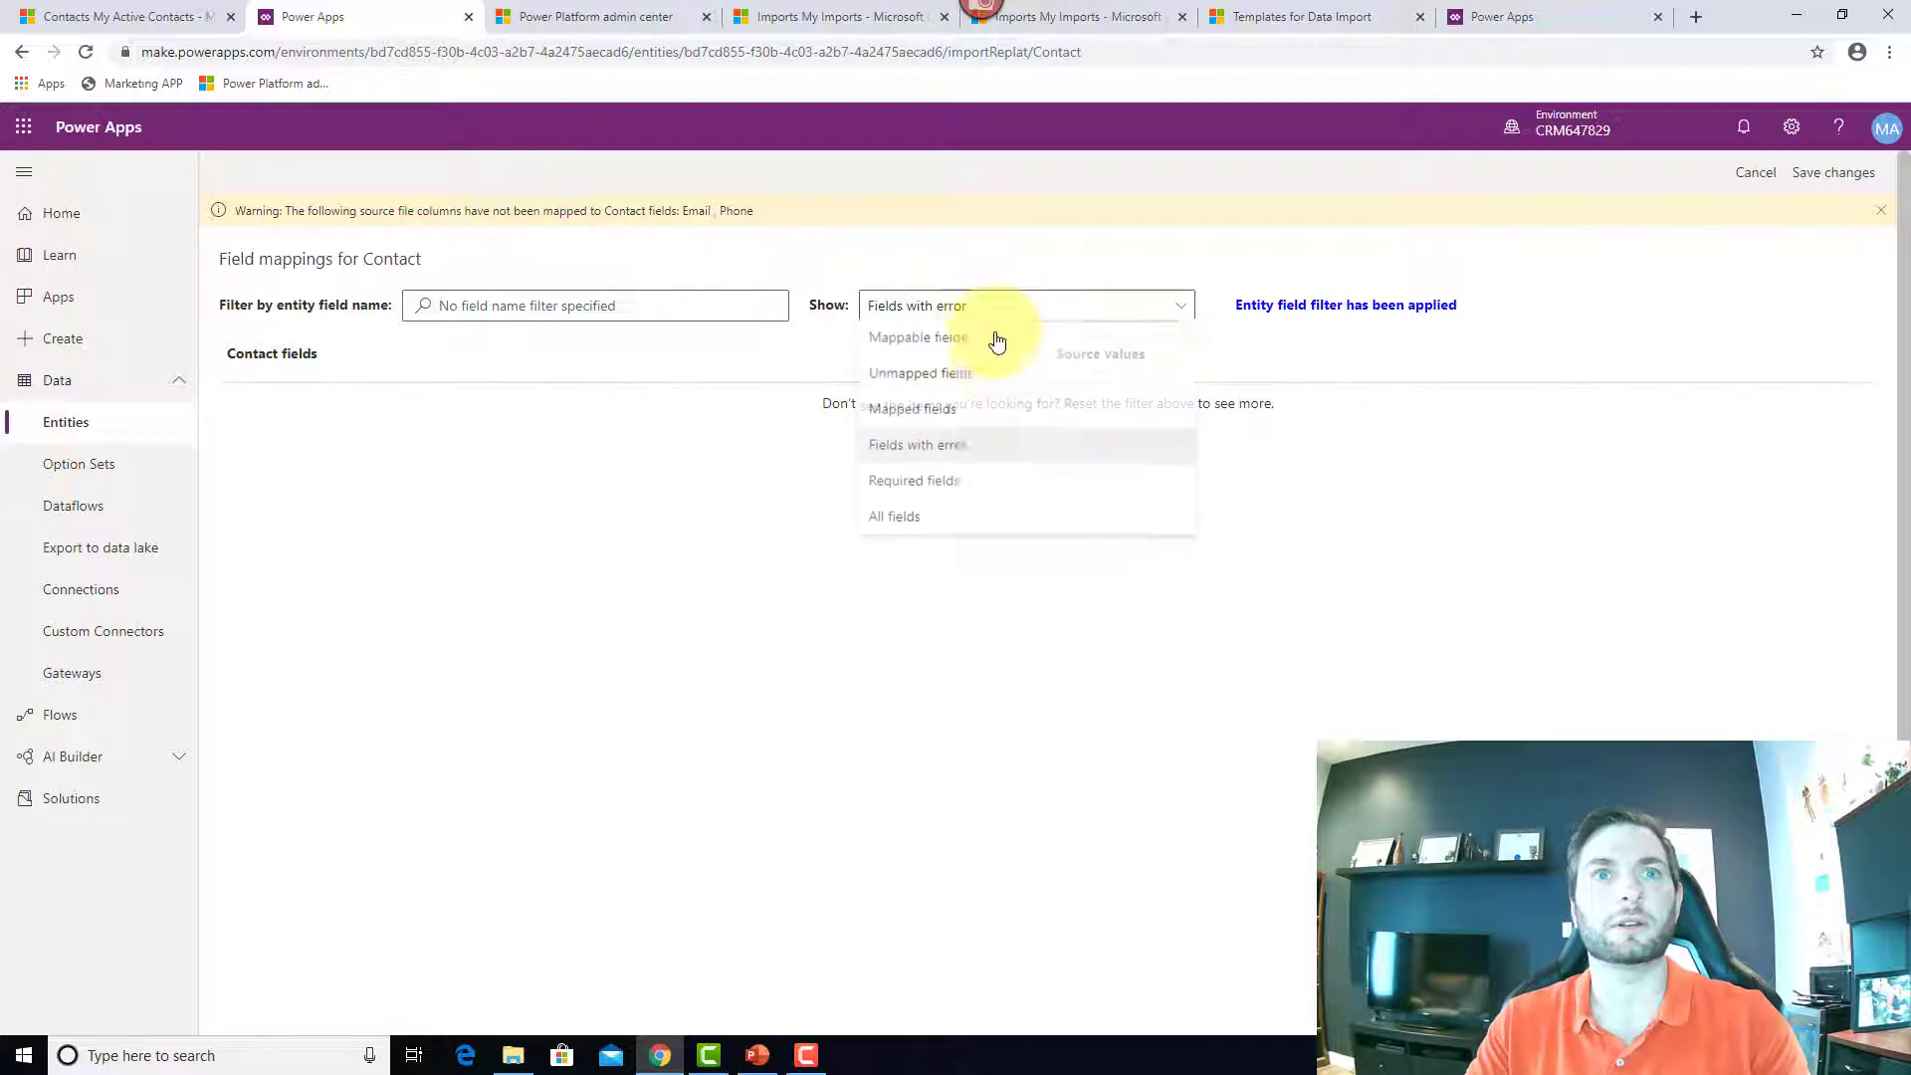
pyautogui.click(864, 344)
pyautogui.click(528, 319)
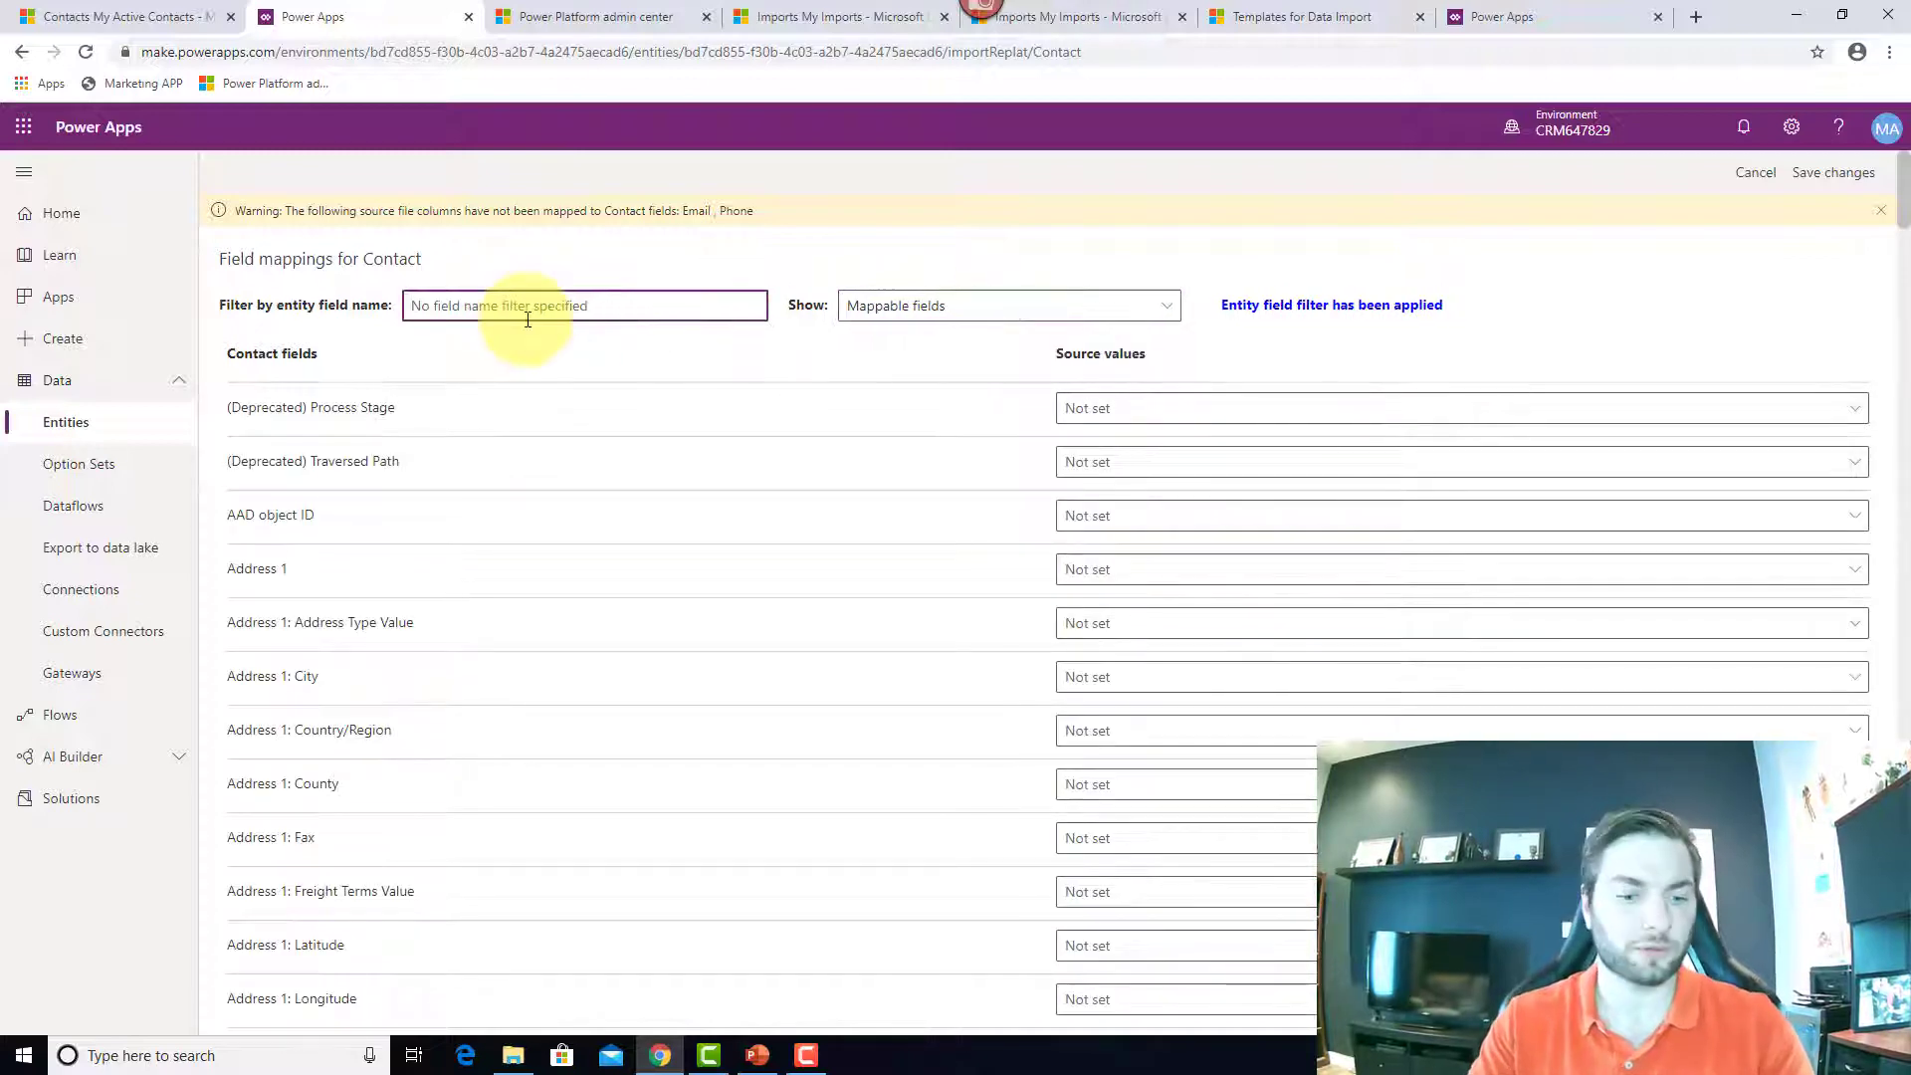
# Step: Map the file's Phone column to the Business Phone field
pyautogui.write('phone')
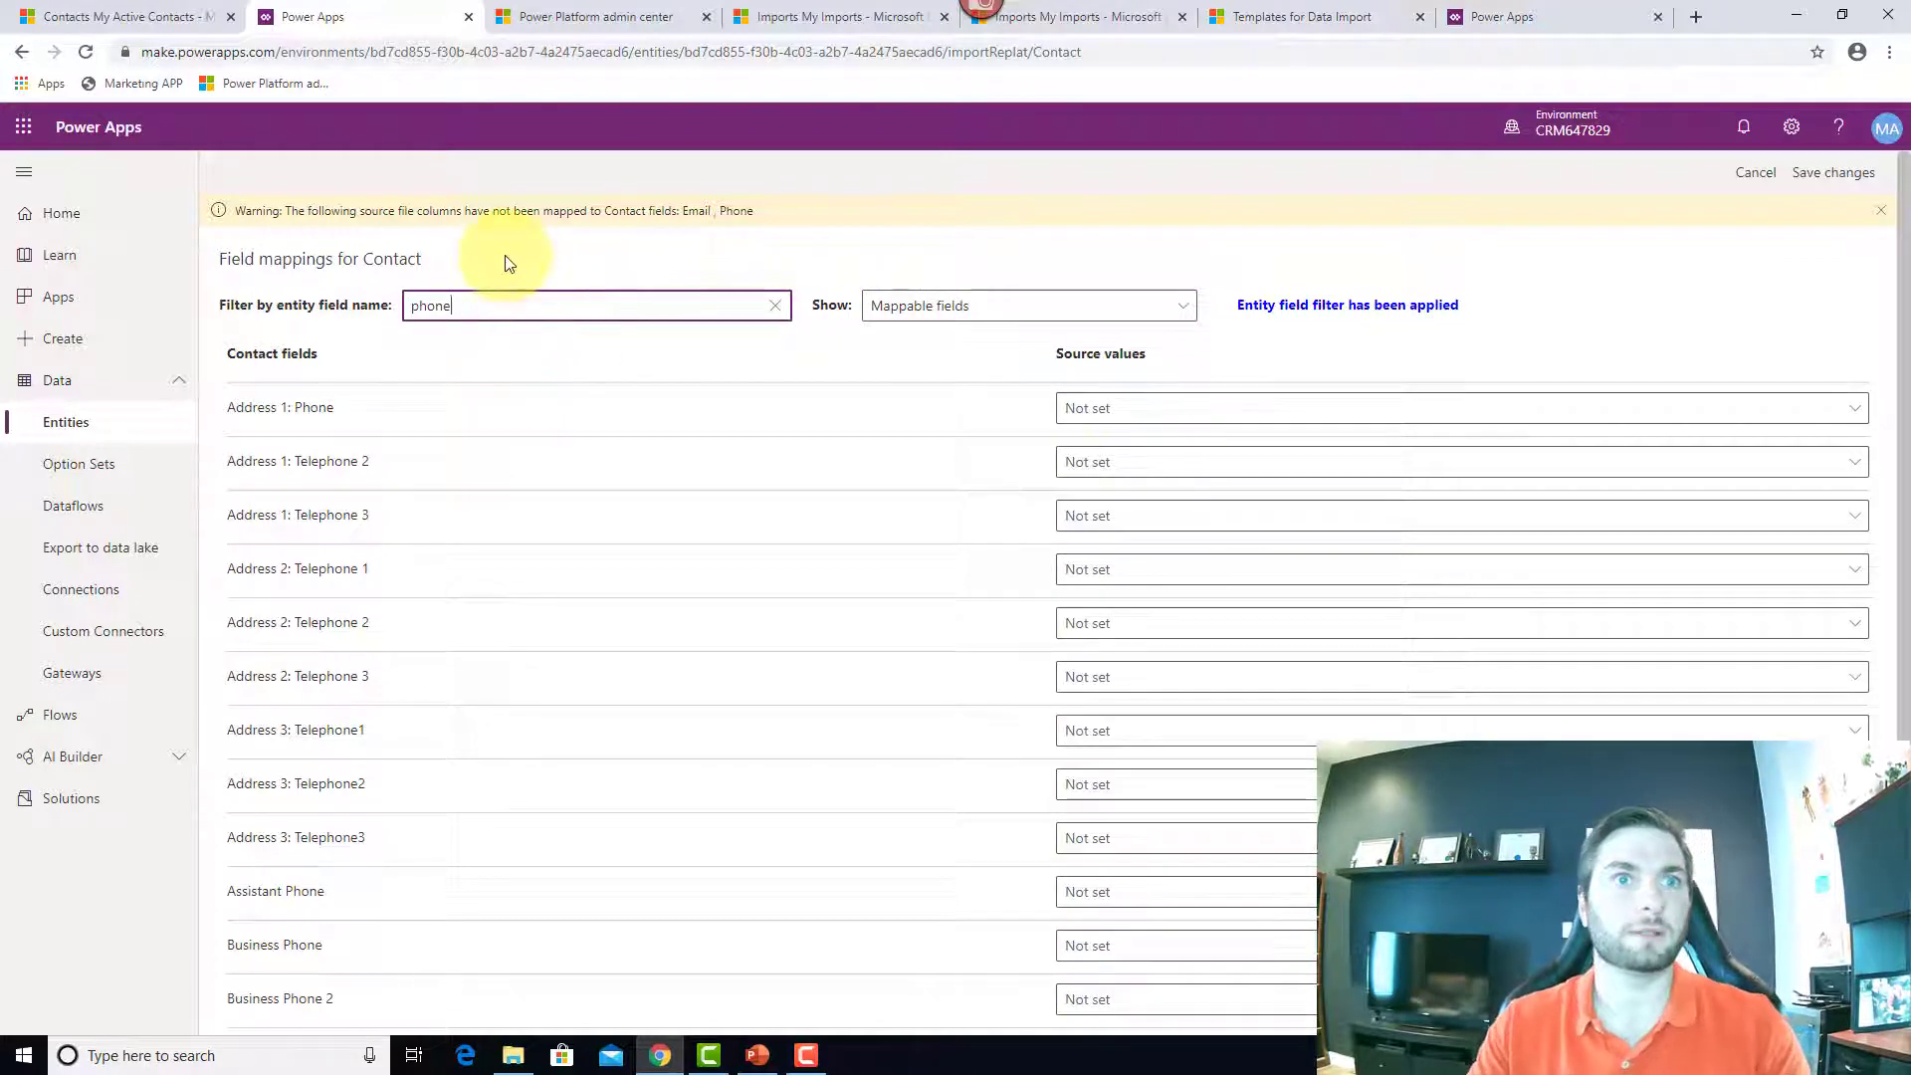
pyautogui.click(1141, 945)
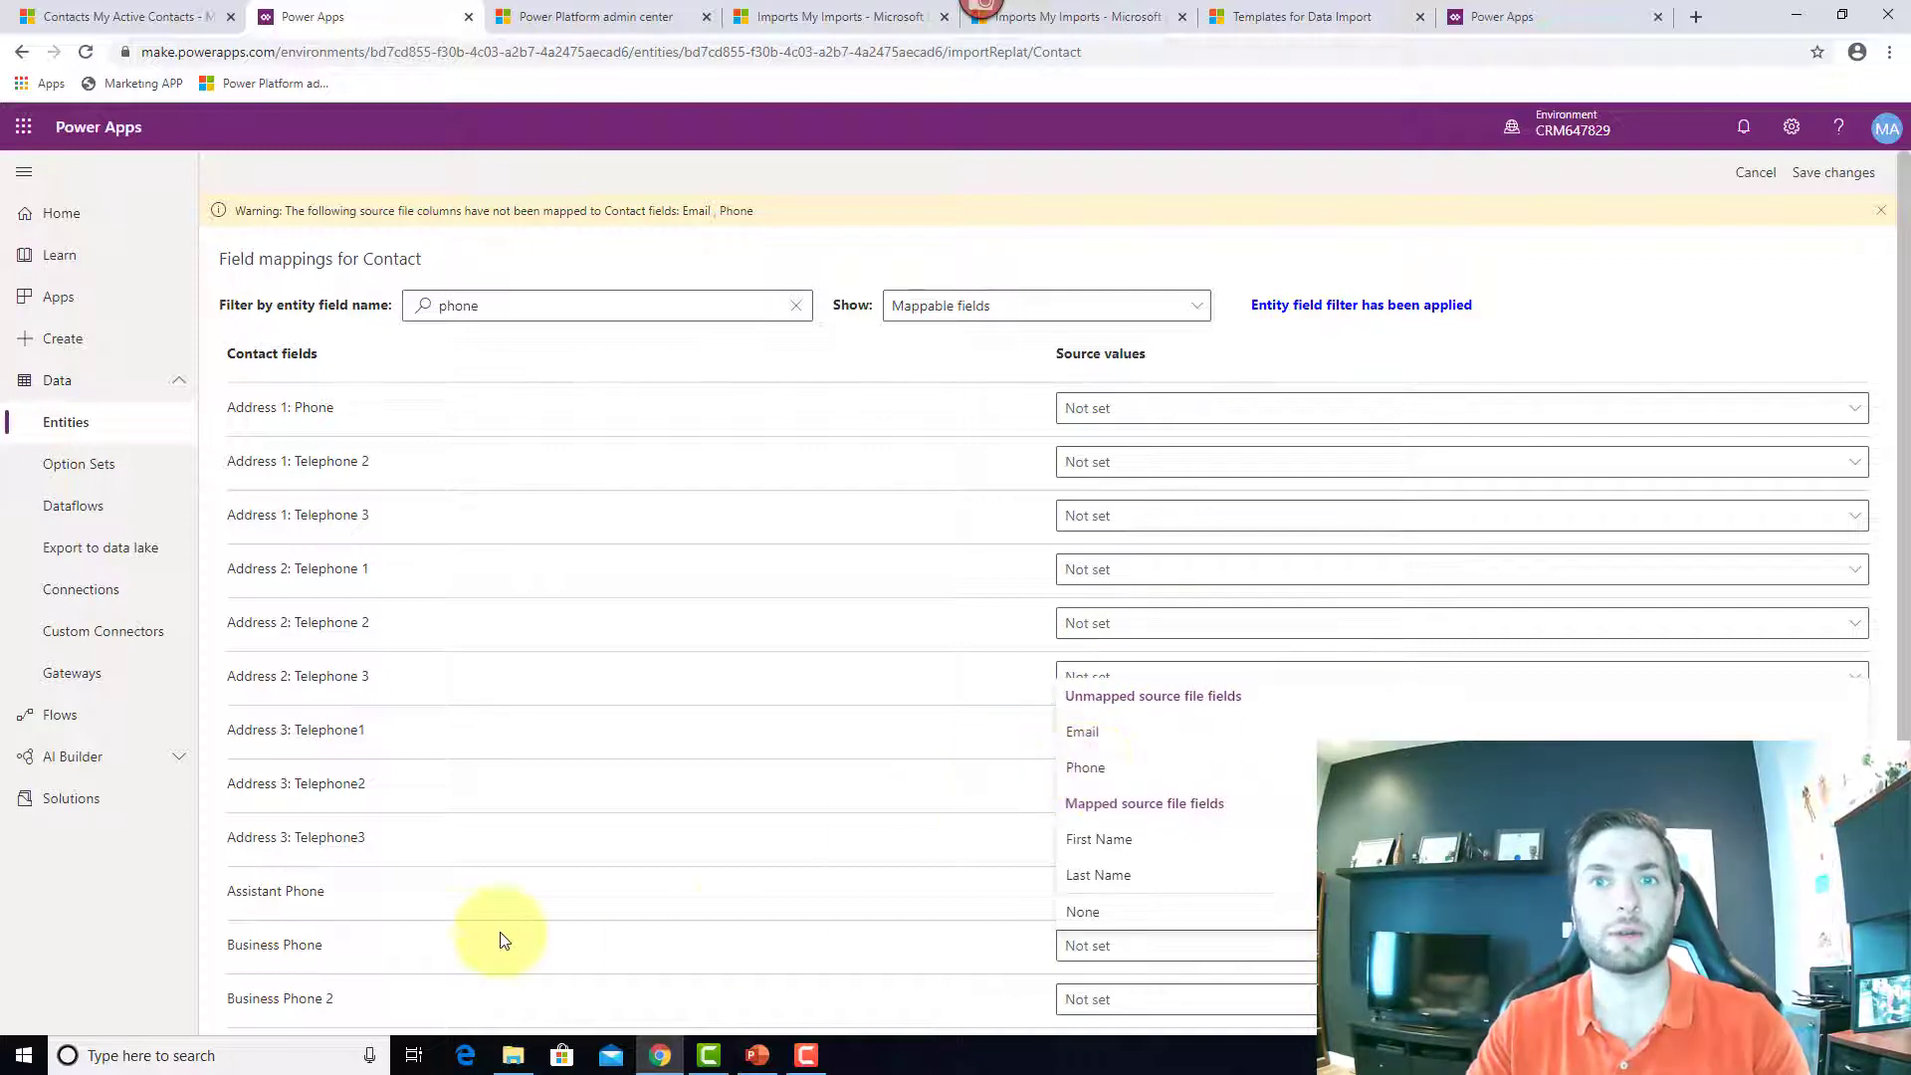
pyautogui.click(1082, 769)
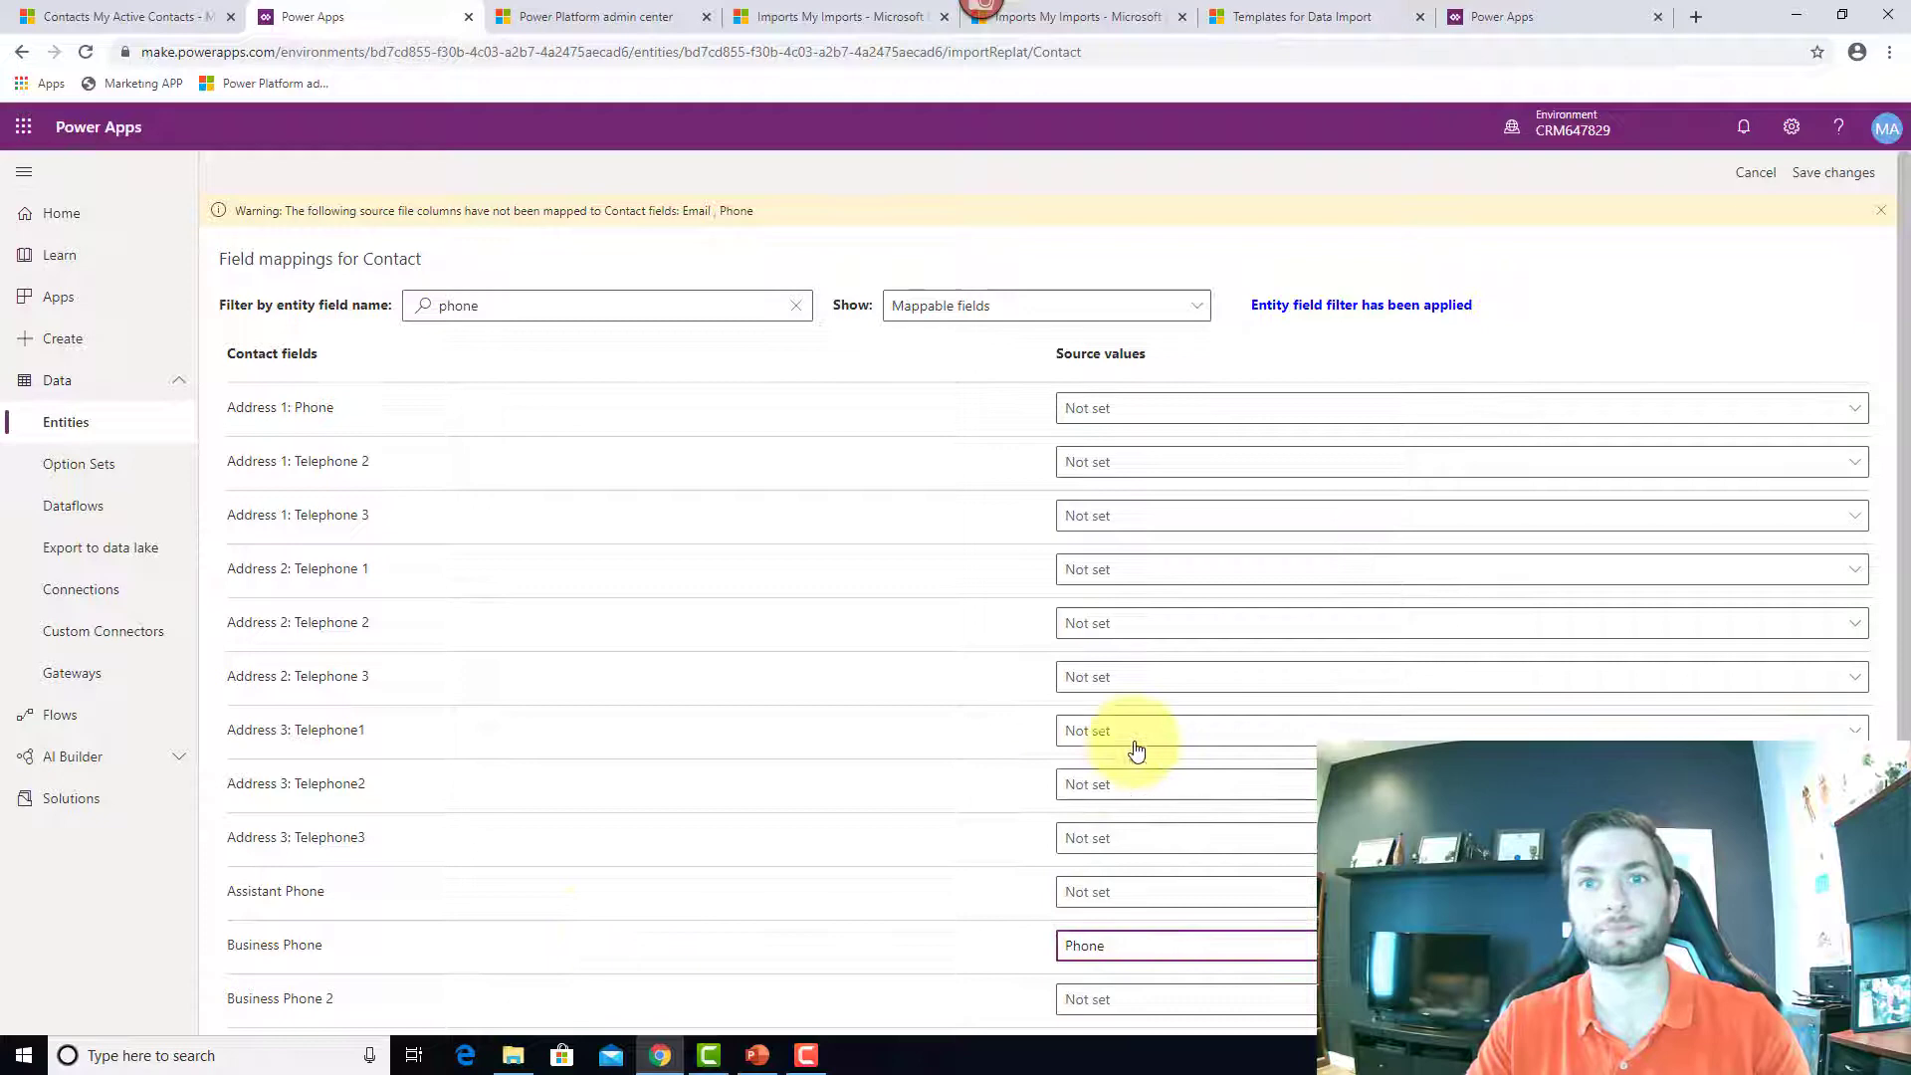
# Step: Map the Email field to the file's Email column and save the field mappings
pyautogui.doubleClick(640, 308)
pyautogui.write('email')
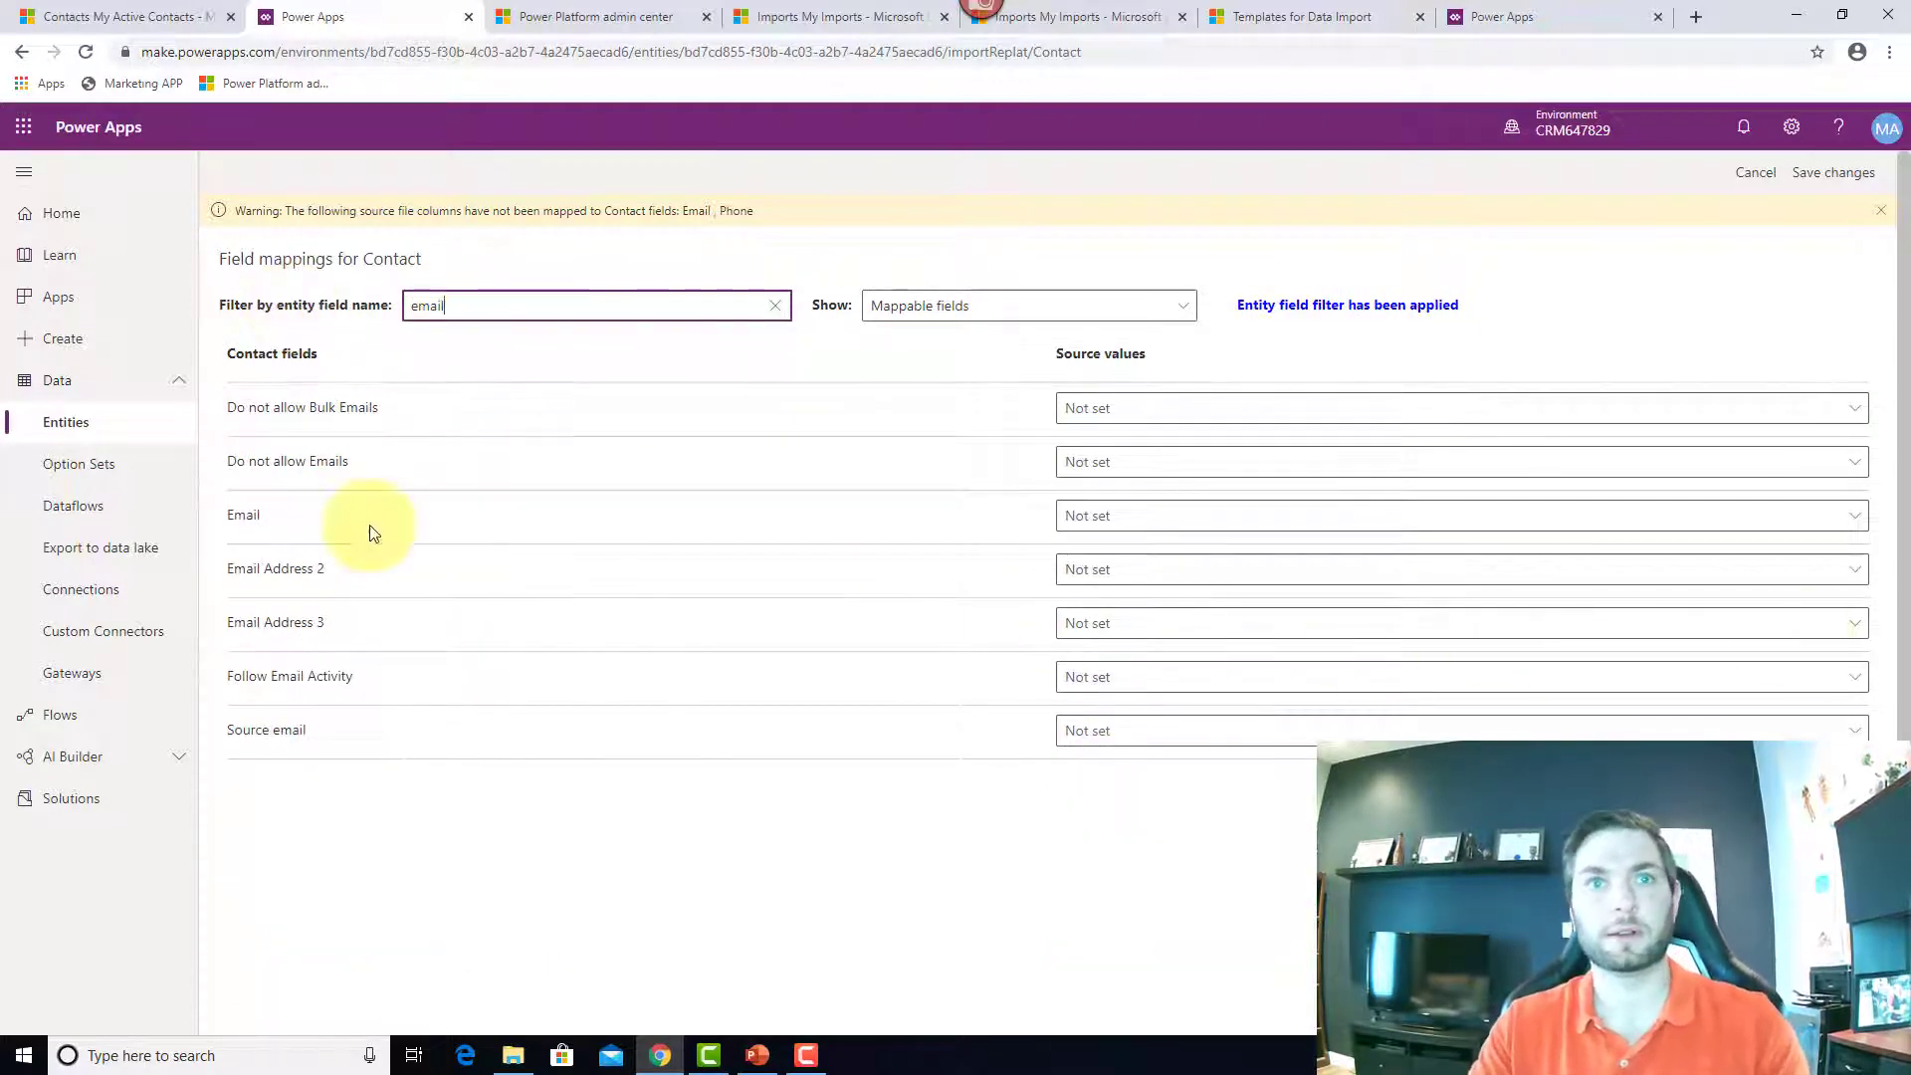
pyautogui.click(1168, 525)
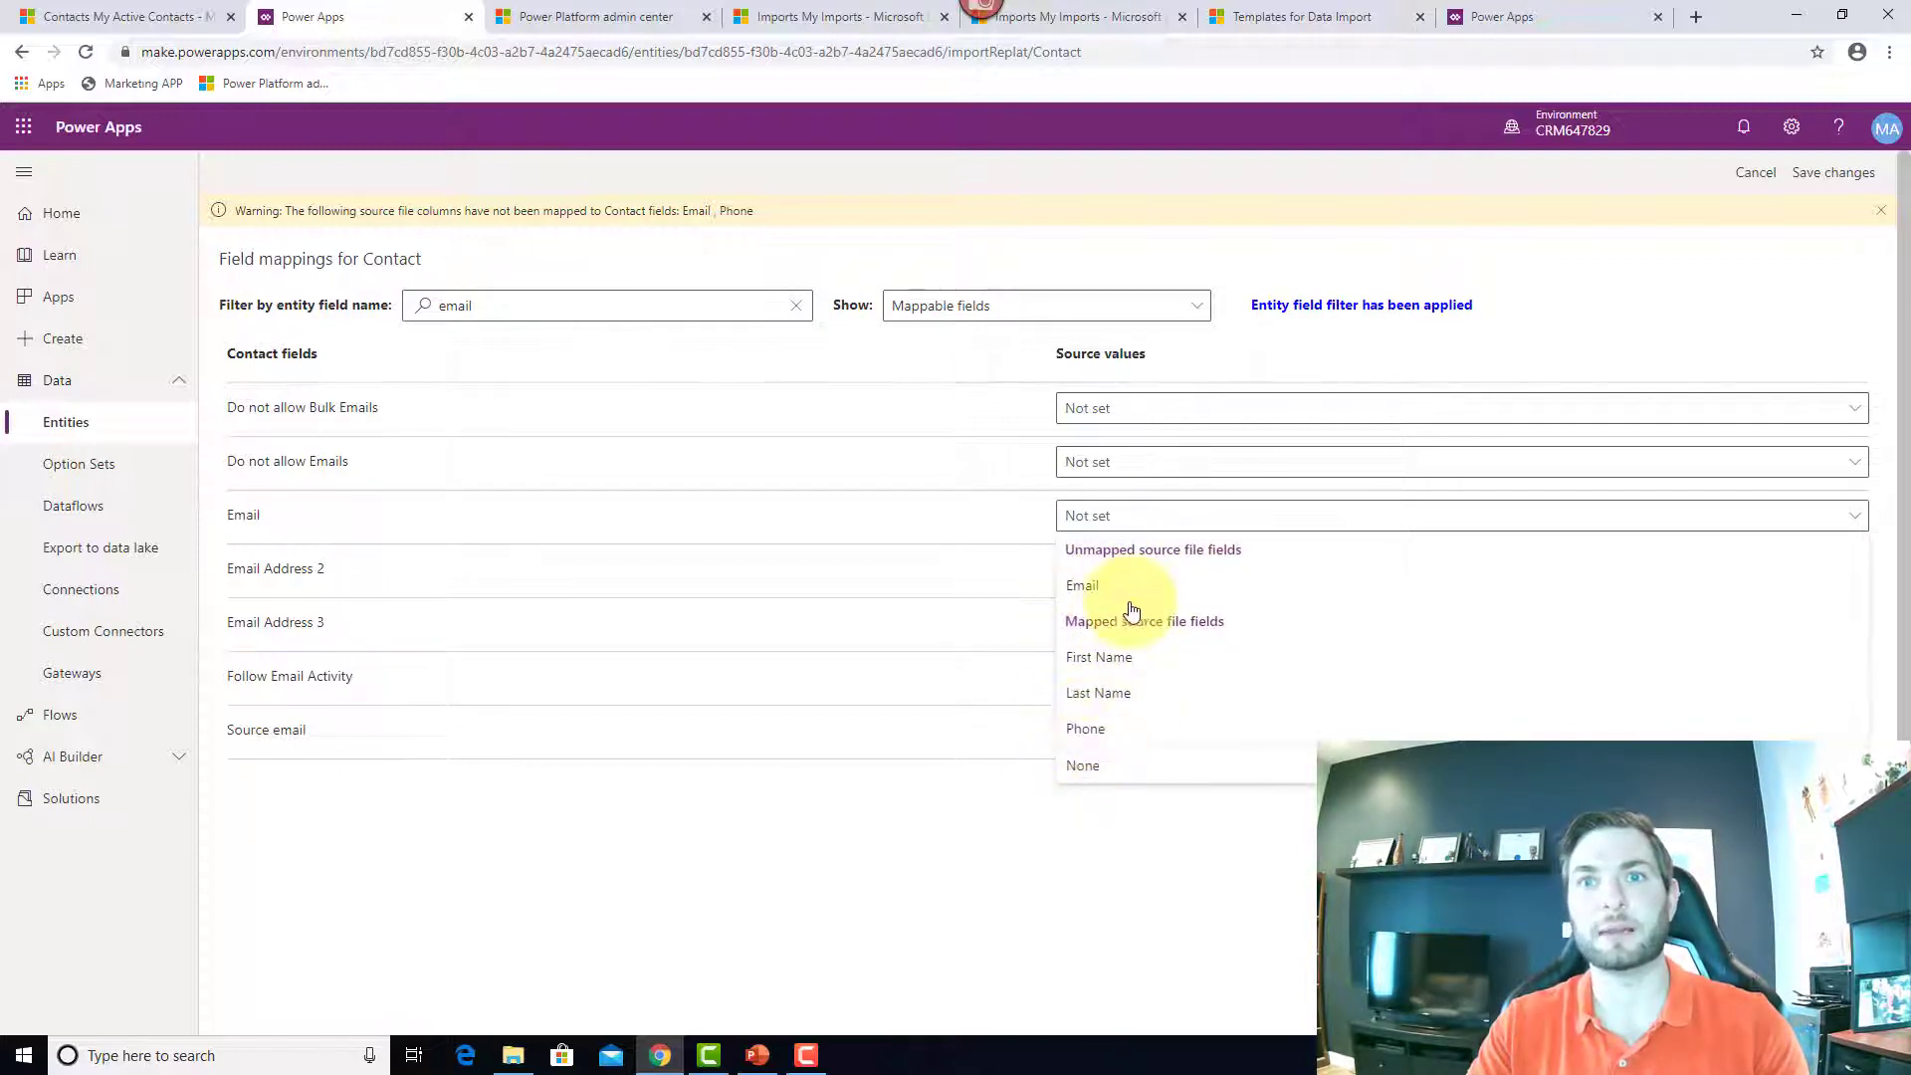
pyautogui.click(1084, 587)
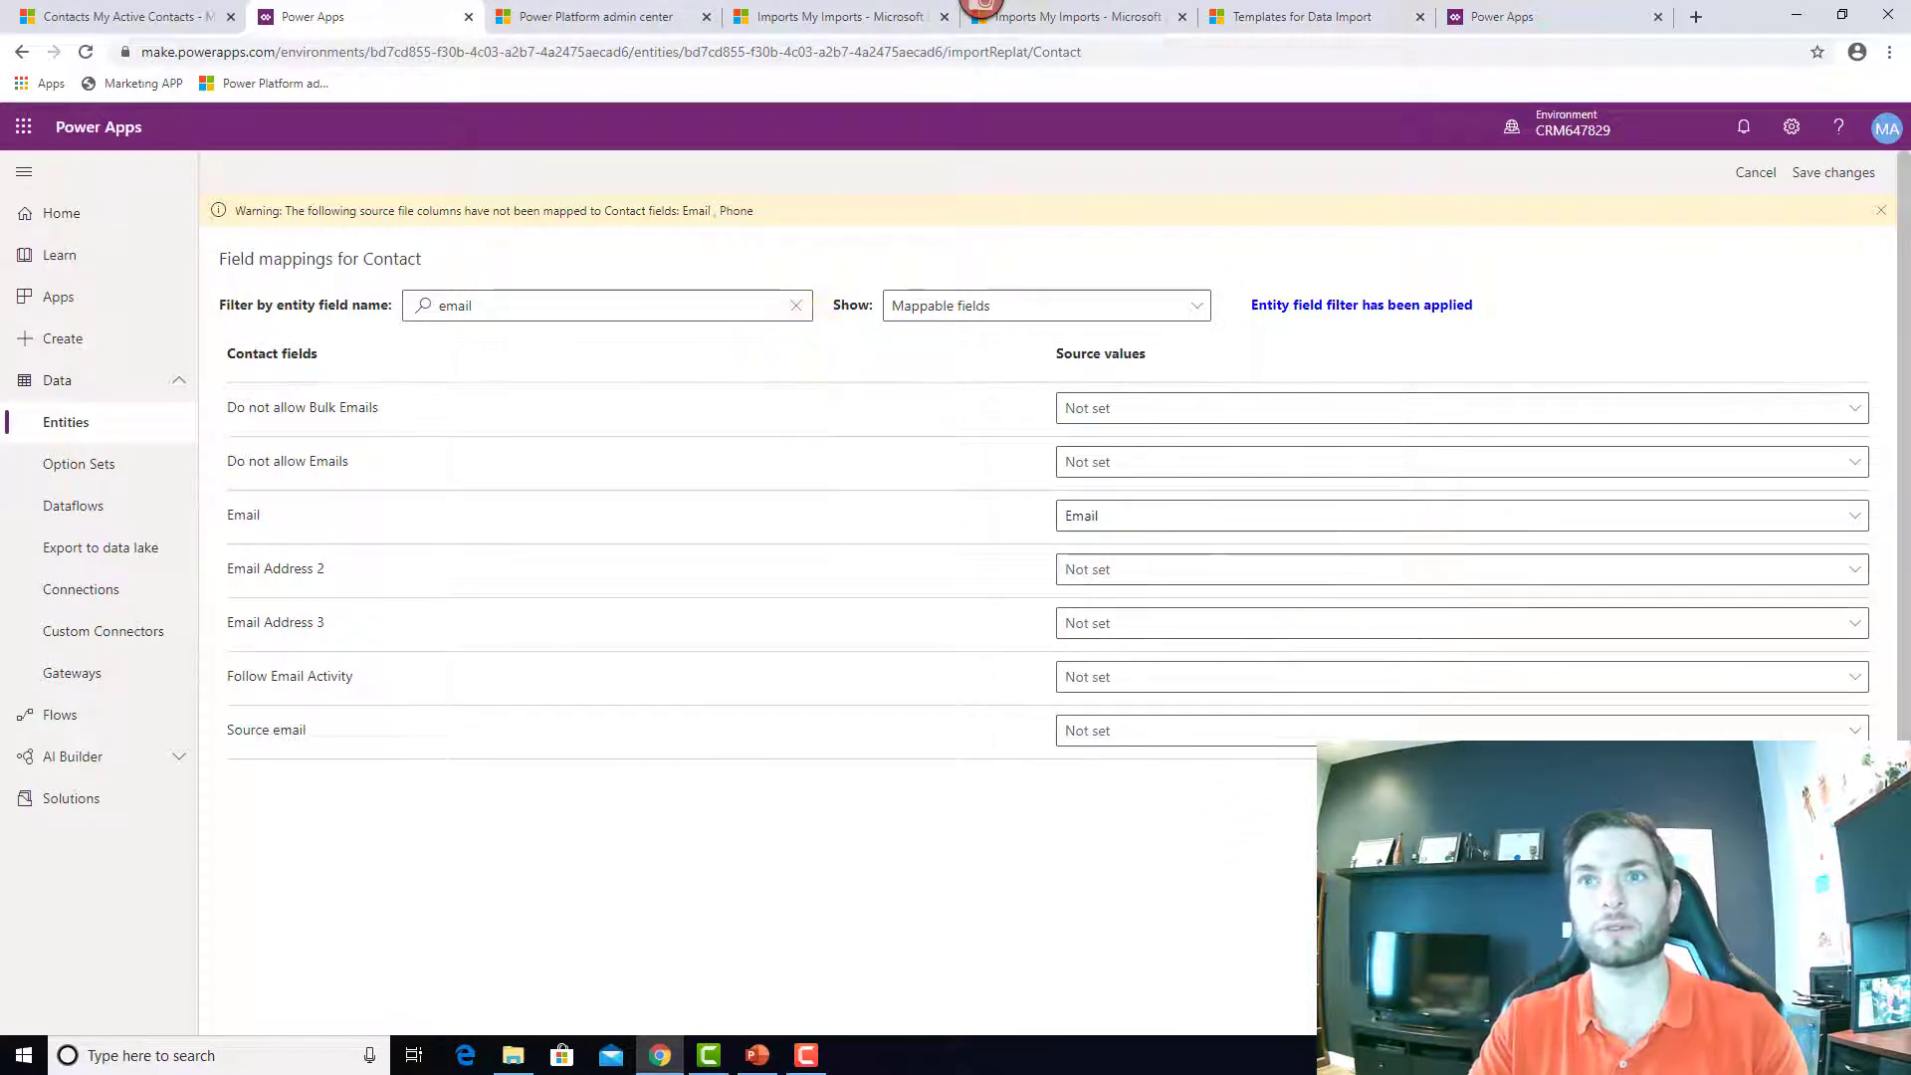
pyautogui.scroll(-2, 1146, 584)
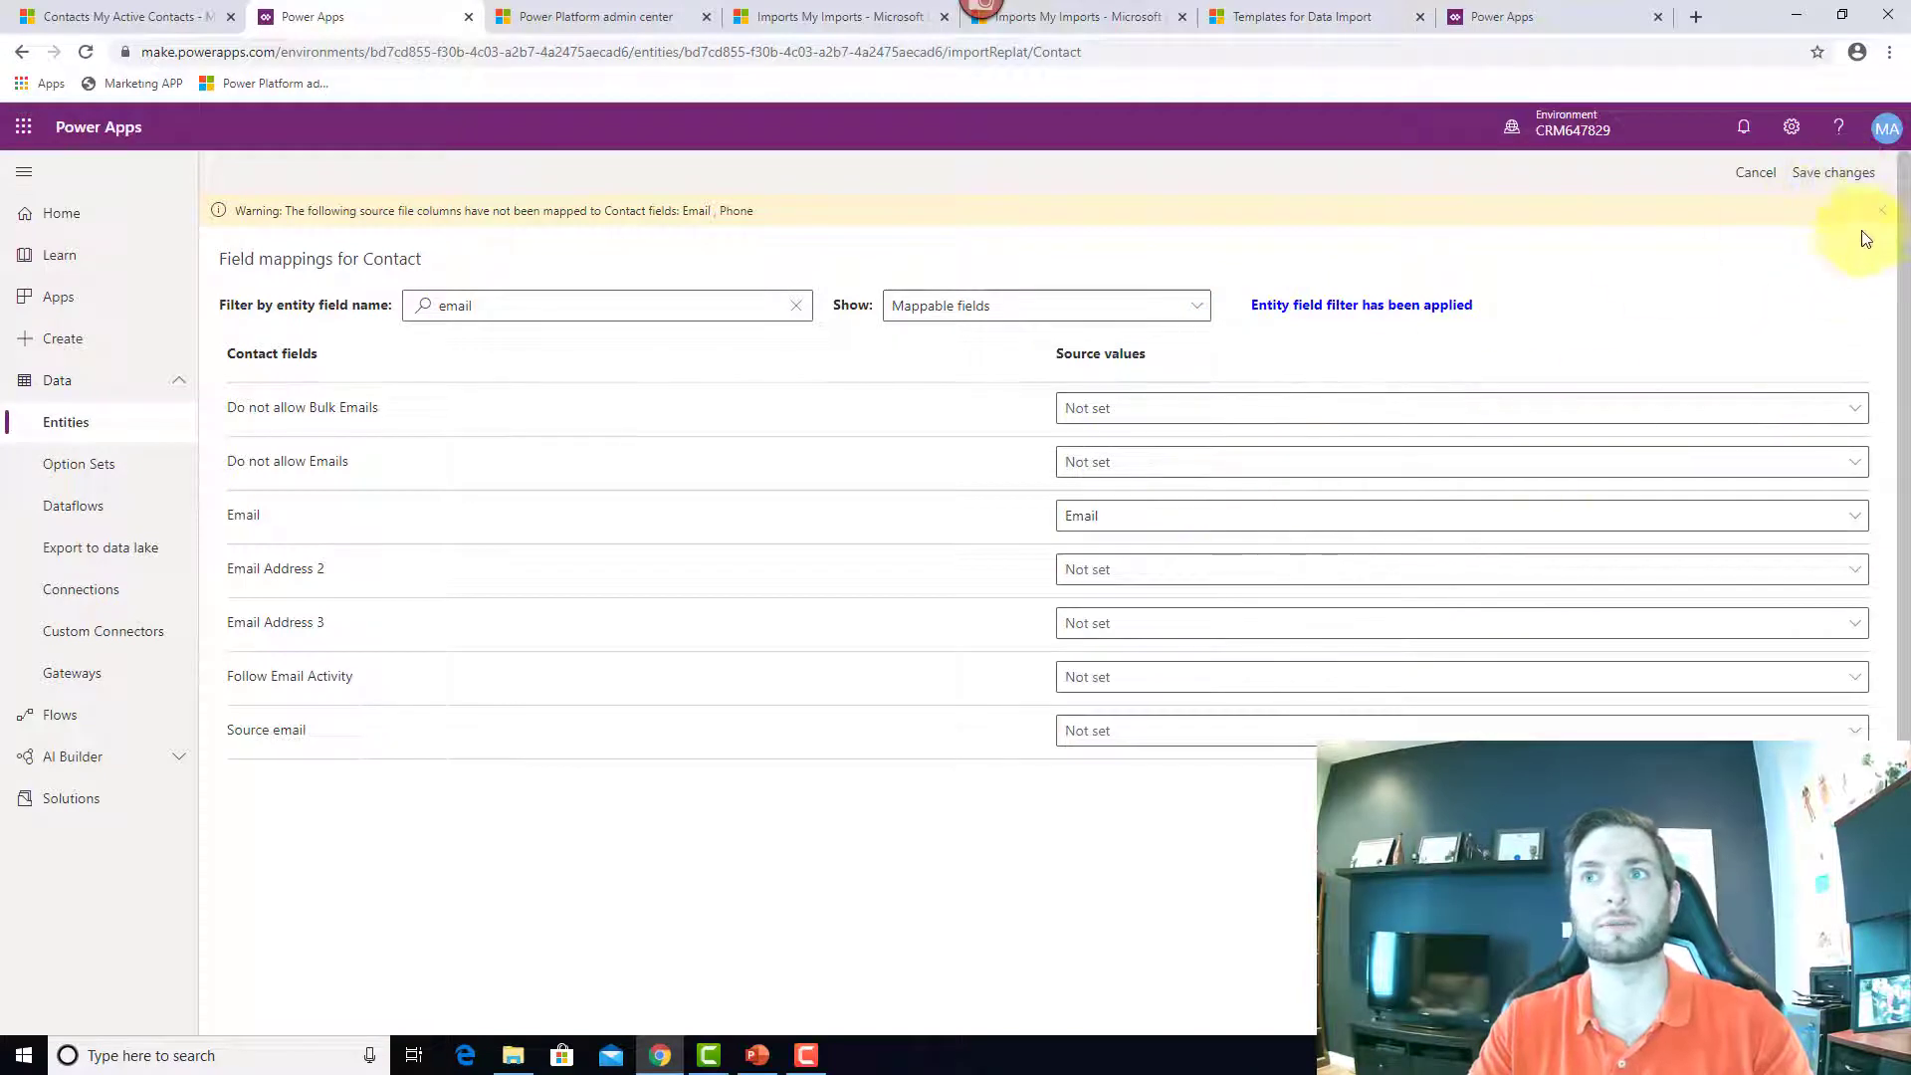
pyautogui.click(1880, 210)
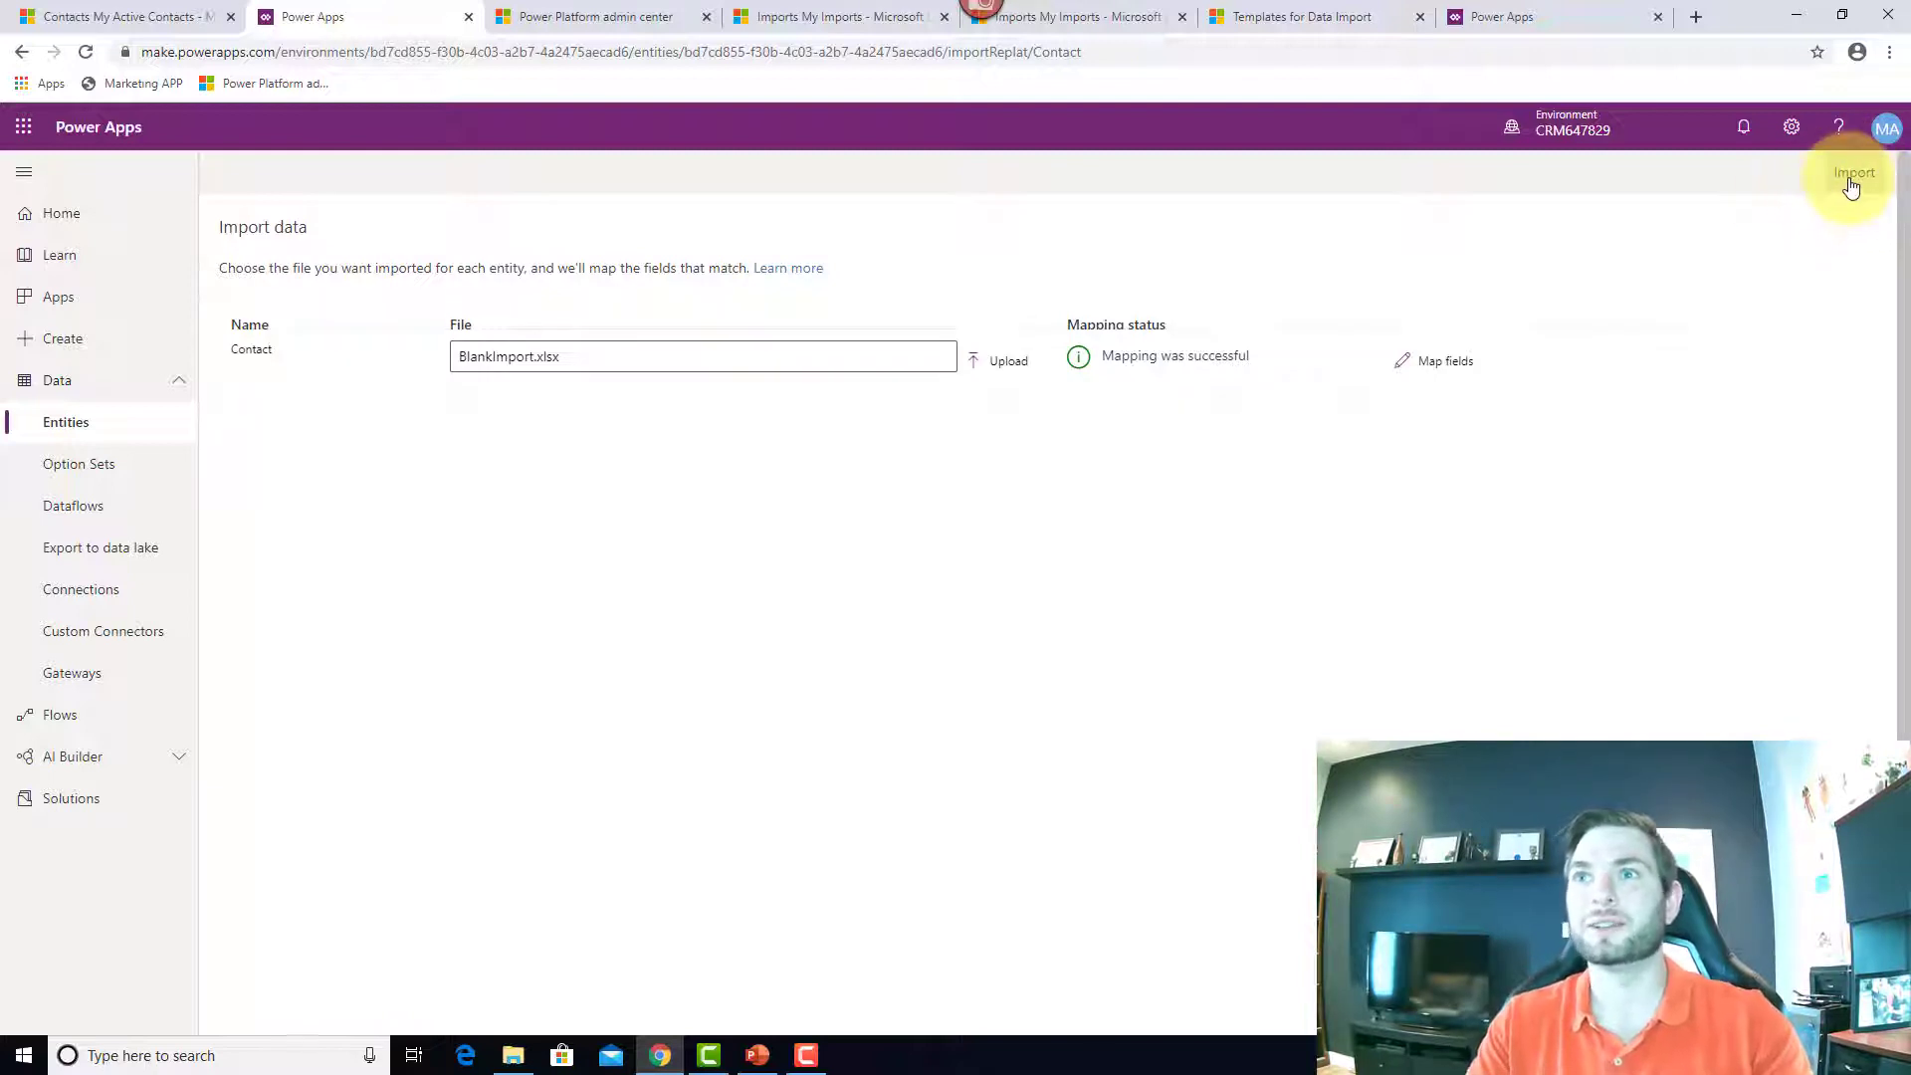
# Step: Run the Contact import until it completes with 2 inserts and updates, then bring up PowerPoint
pyautogui.click(1848, 181)
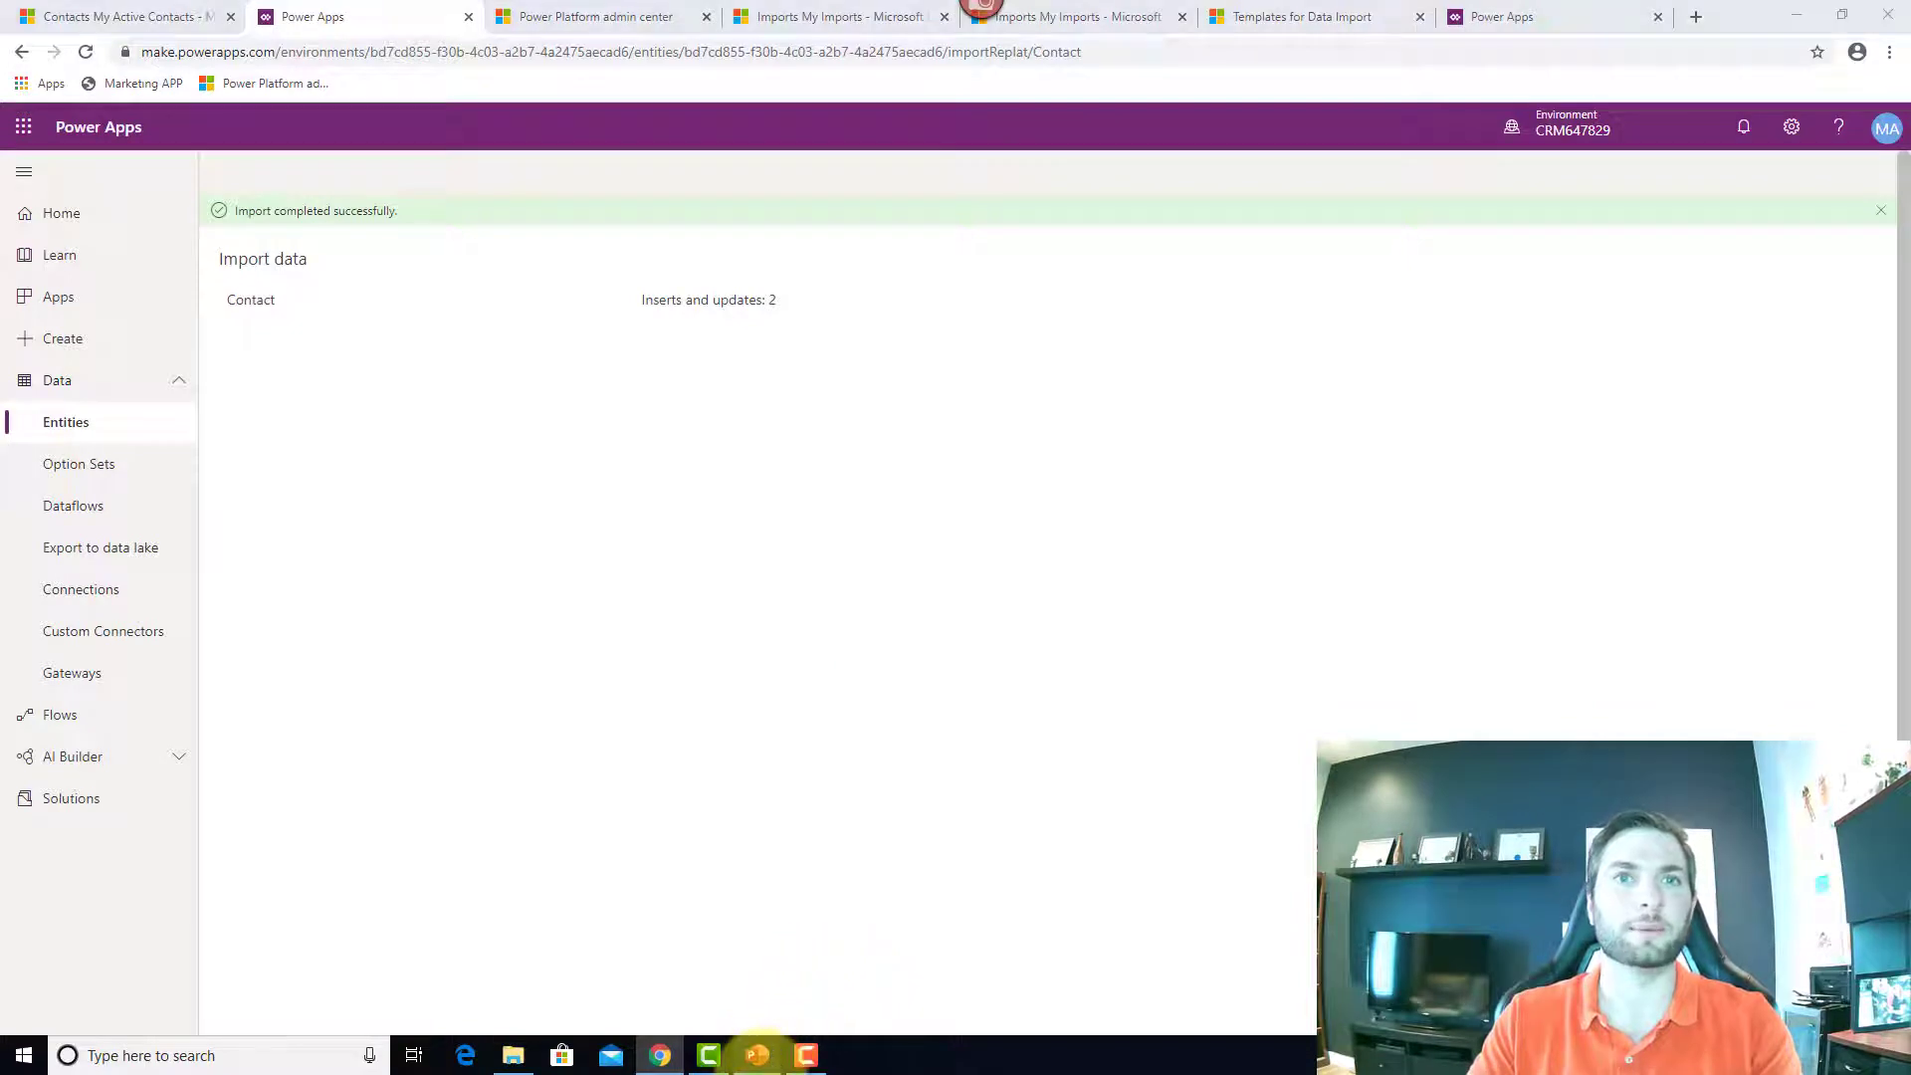
pyautogui.click(758, 1057)
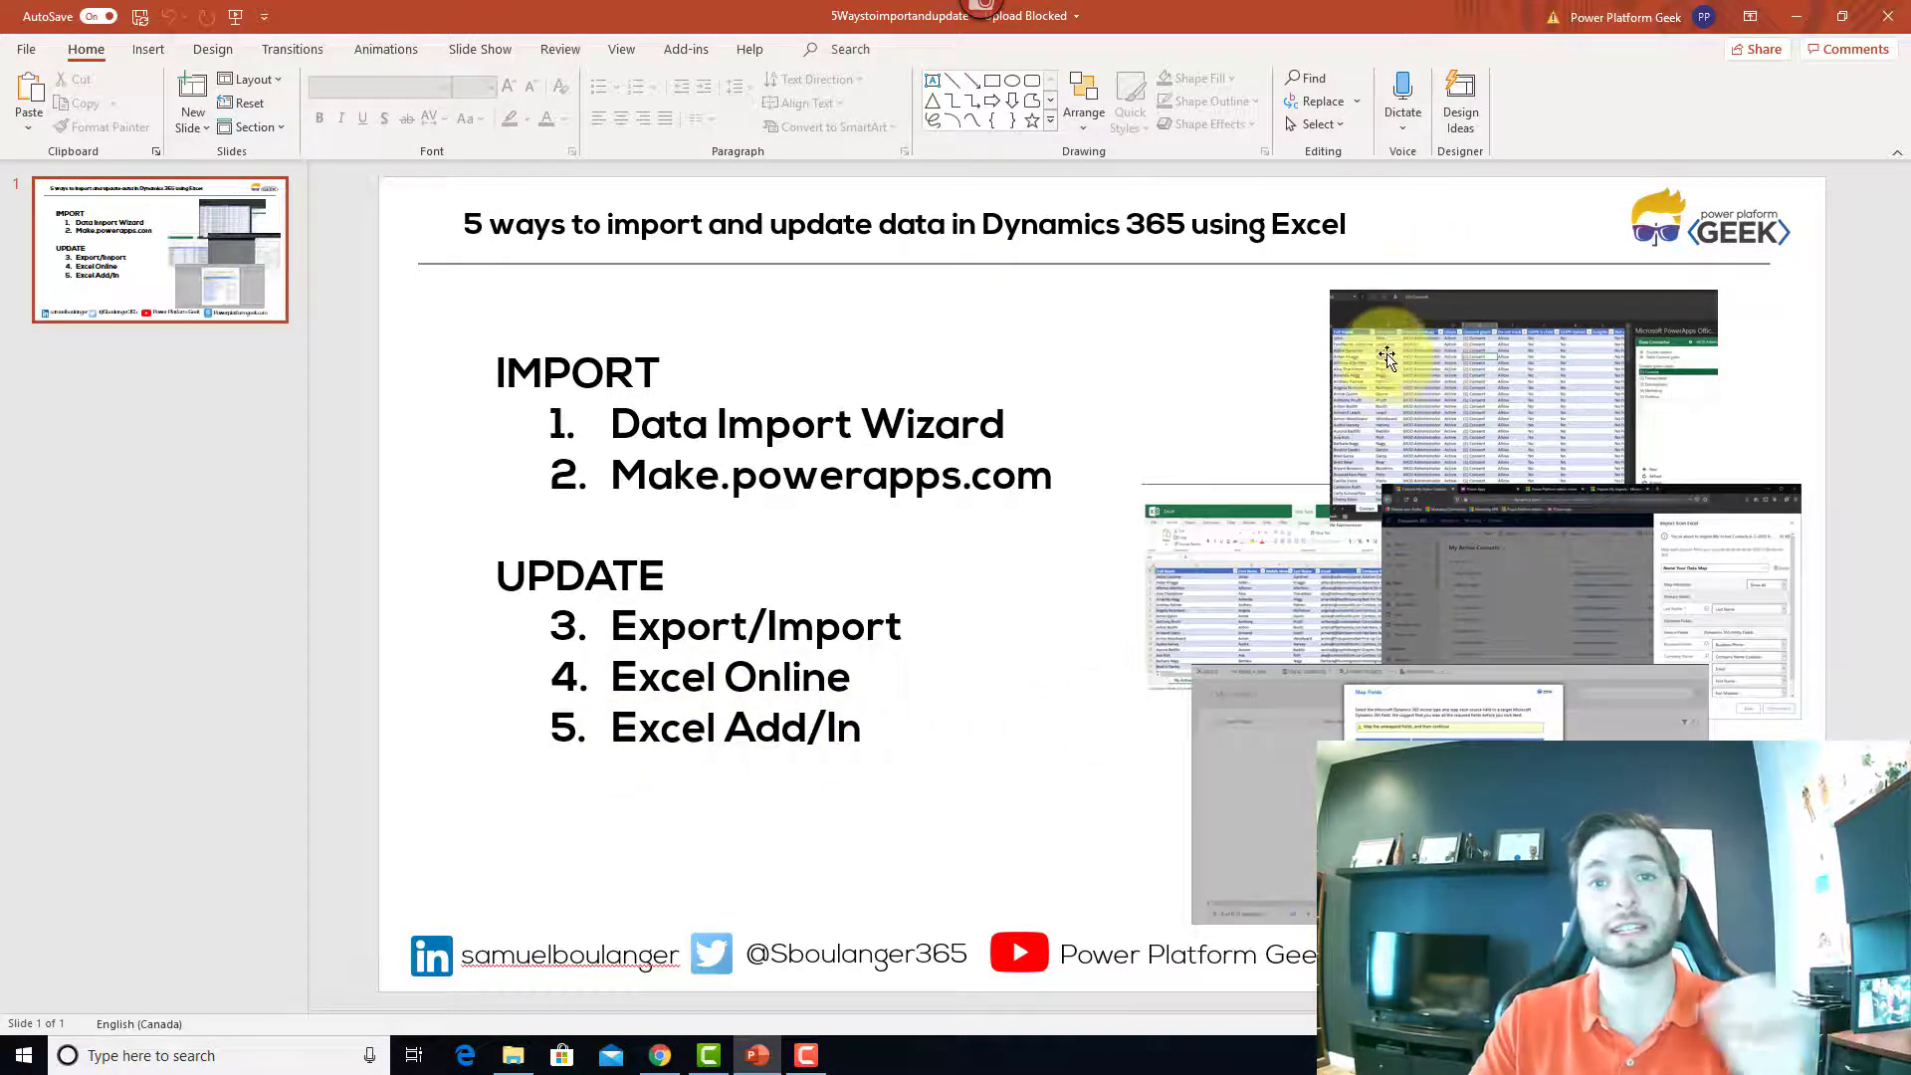
# Step: Minimize PowerPoint to get back to the completed Power Apps import results
pyautogui.click(1797, 16)
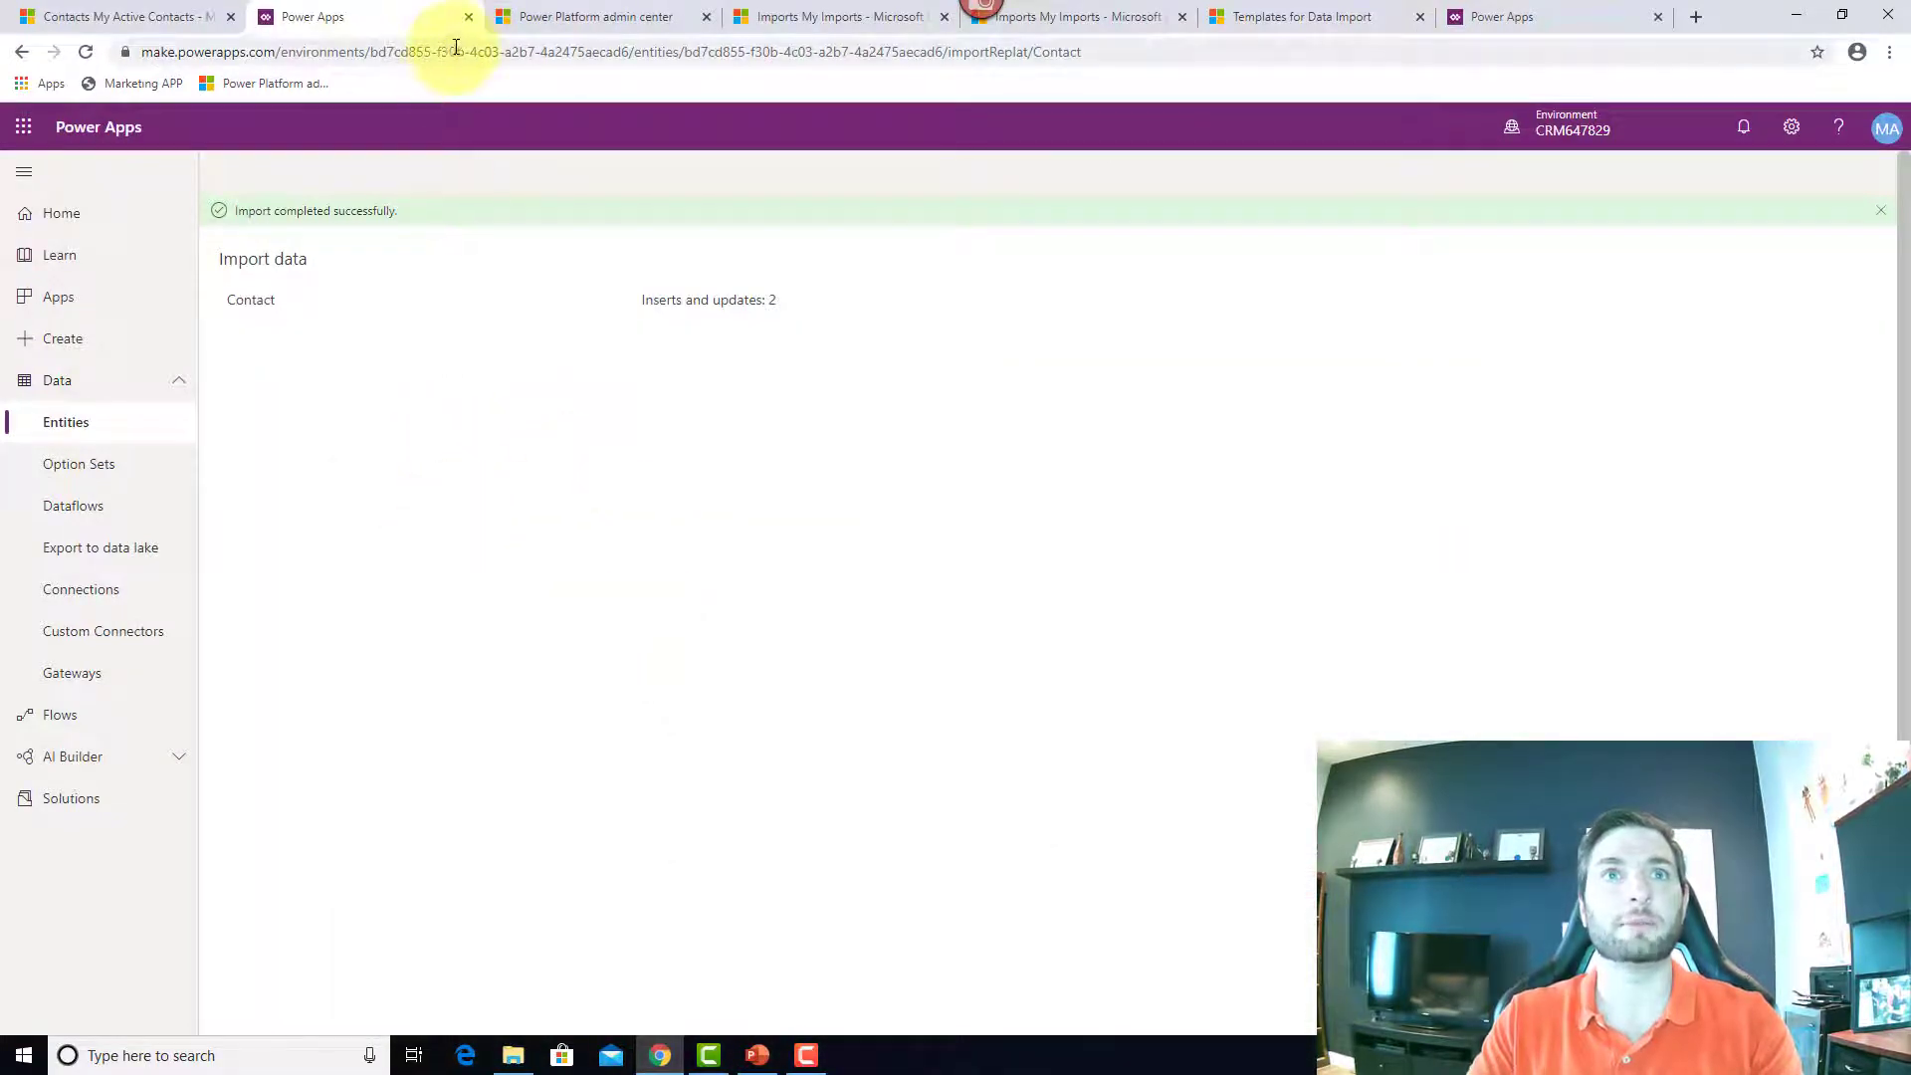
# Step: Close Power Apps and export the My Active Contacts list as a static Excel worksheet
pyautogui.click(468, 16)
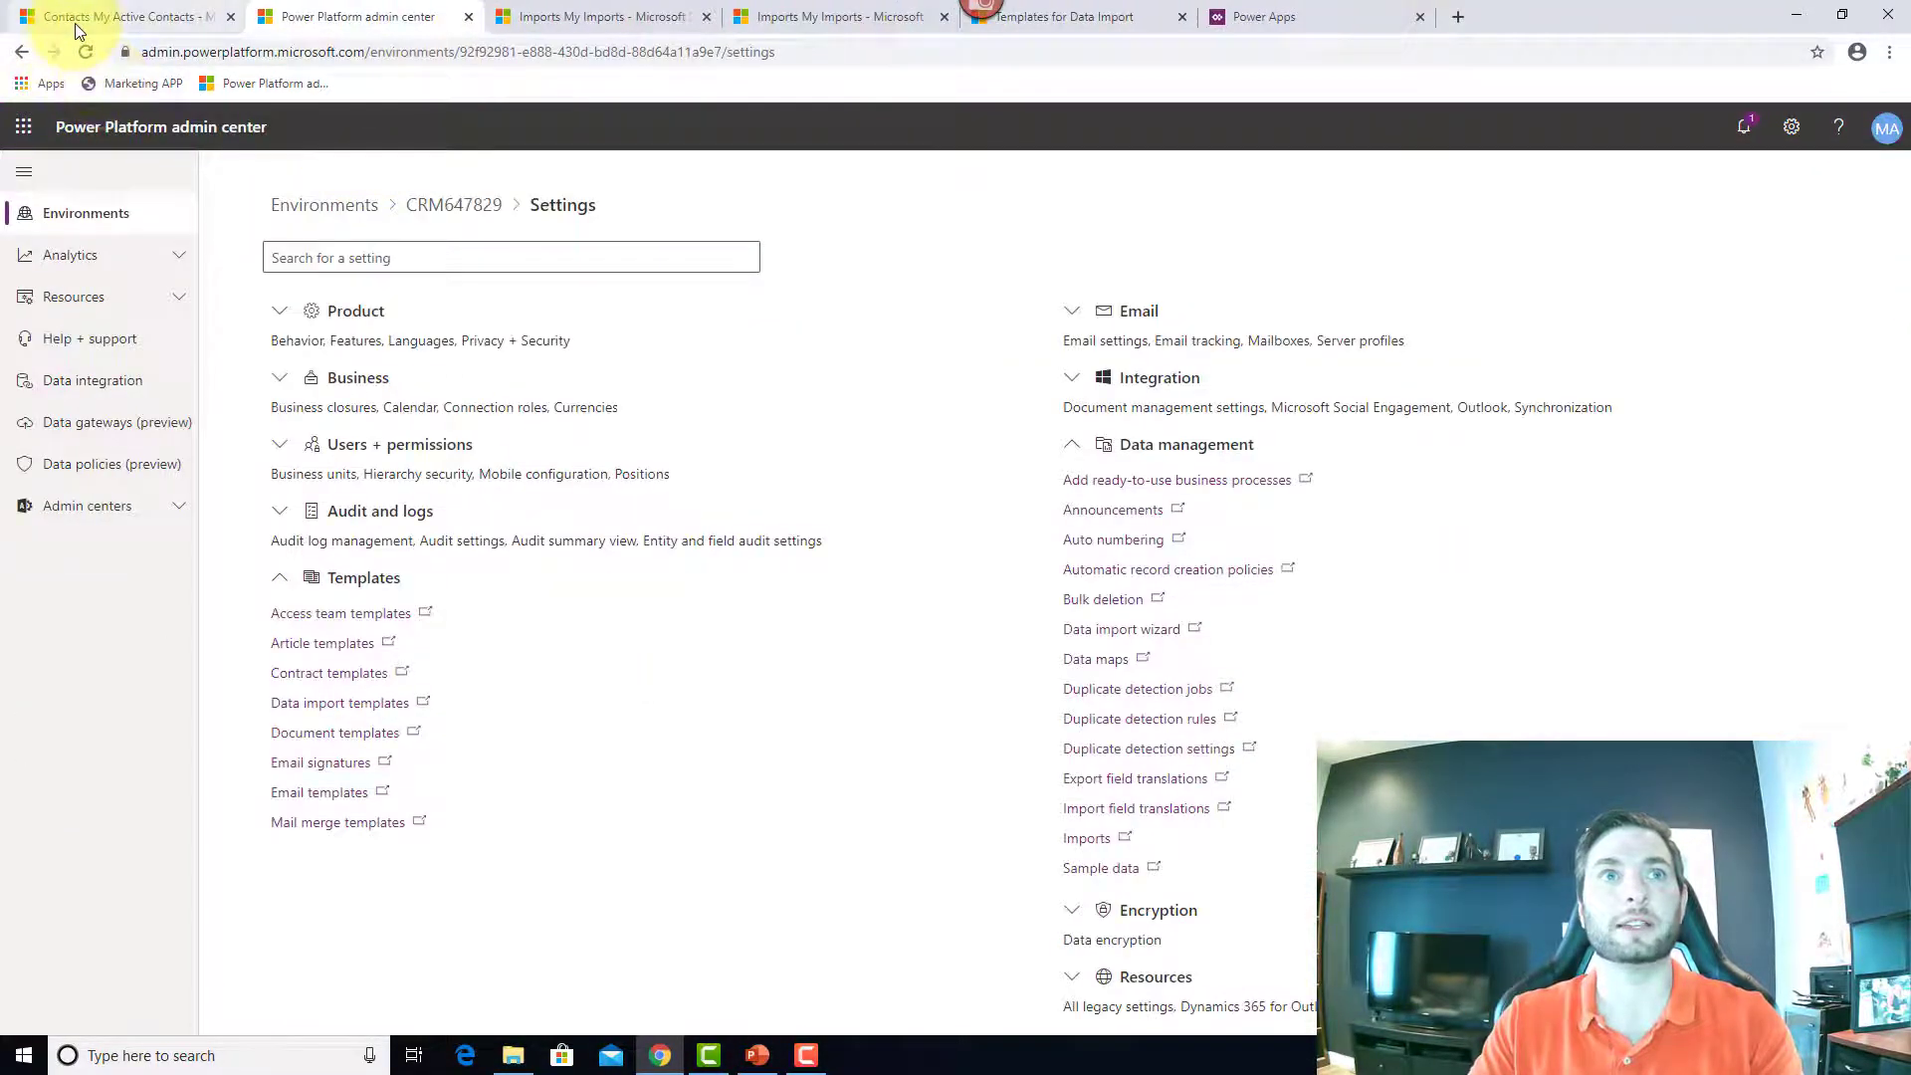
pyautogui.click(75, 20)
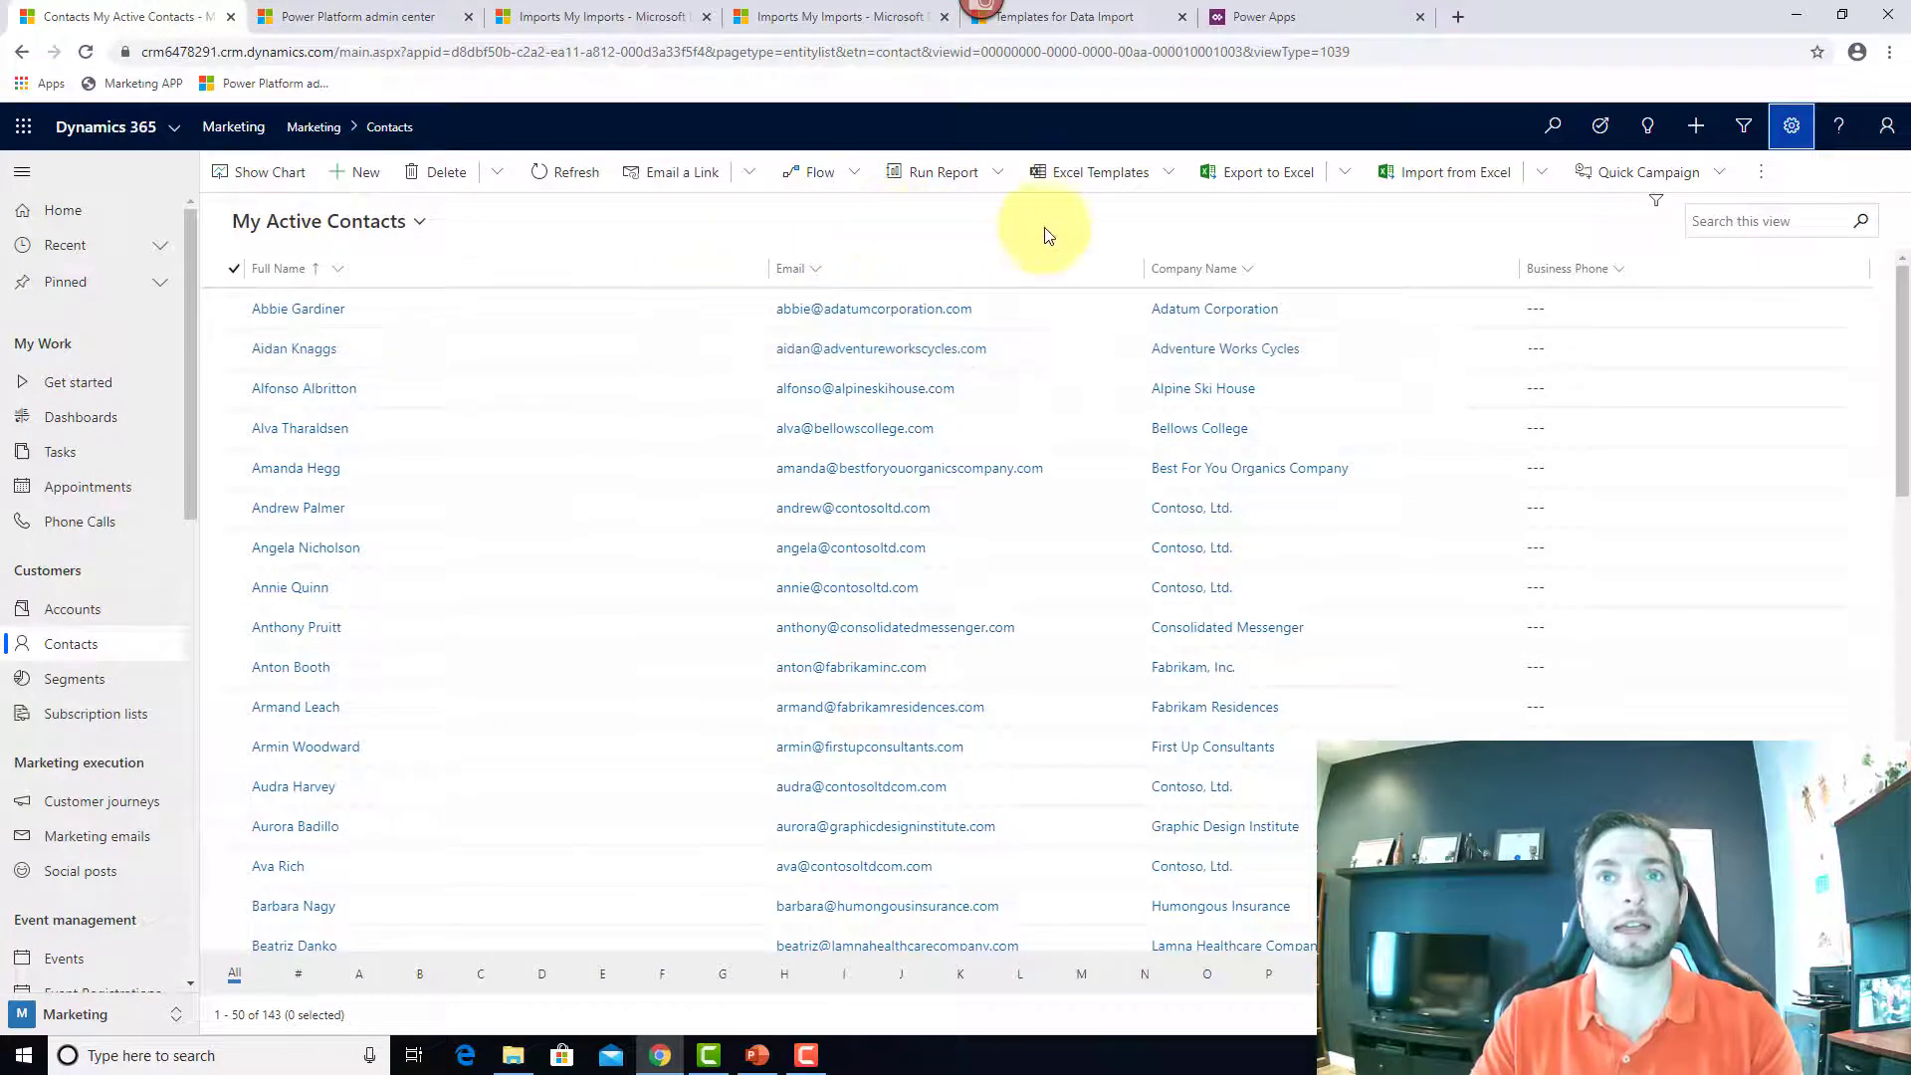
pyautogui.click(1345, 173)
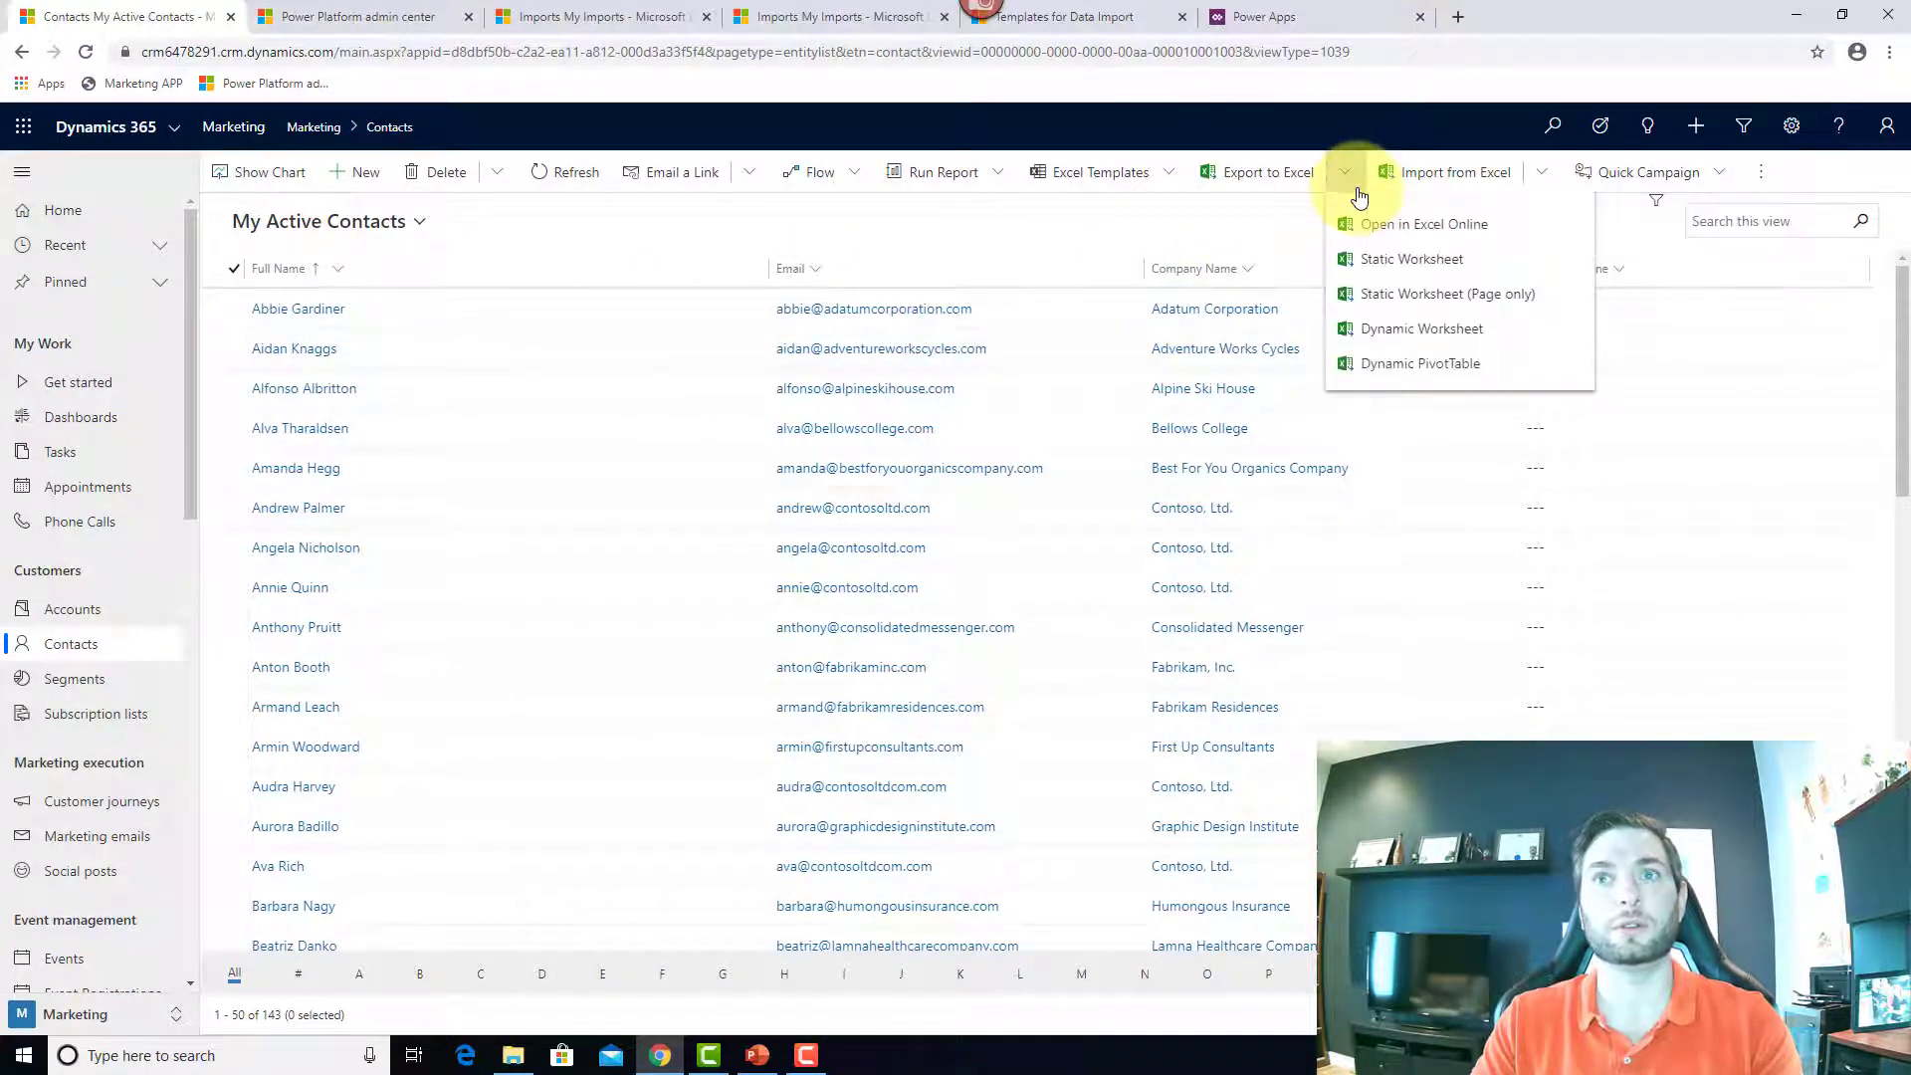
pyautogui.click(1451, 277)
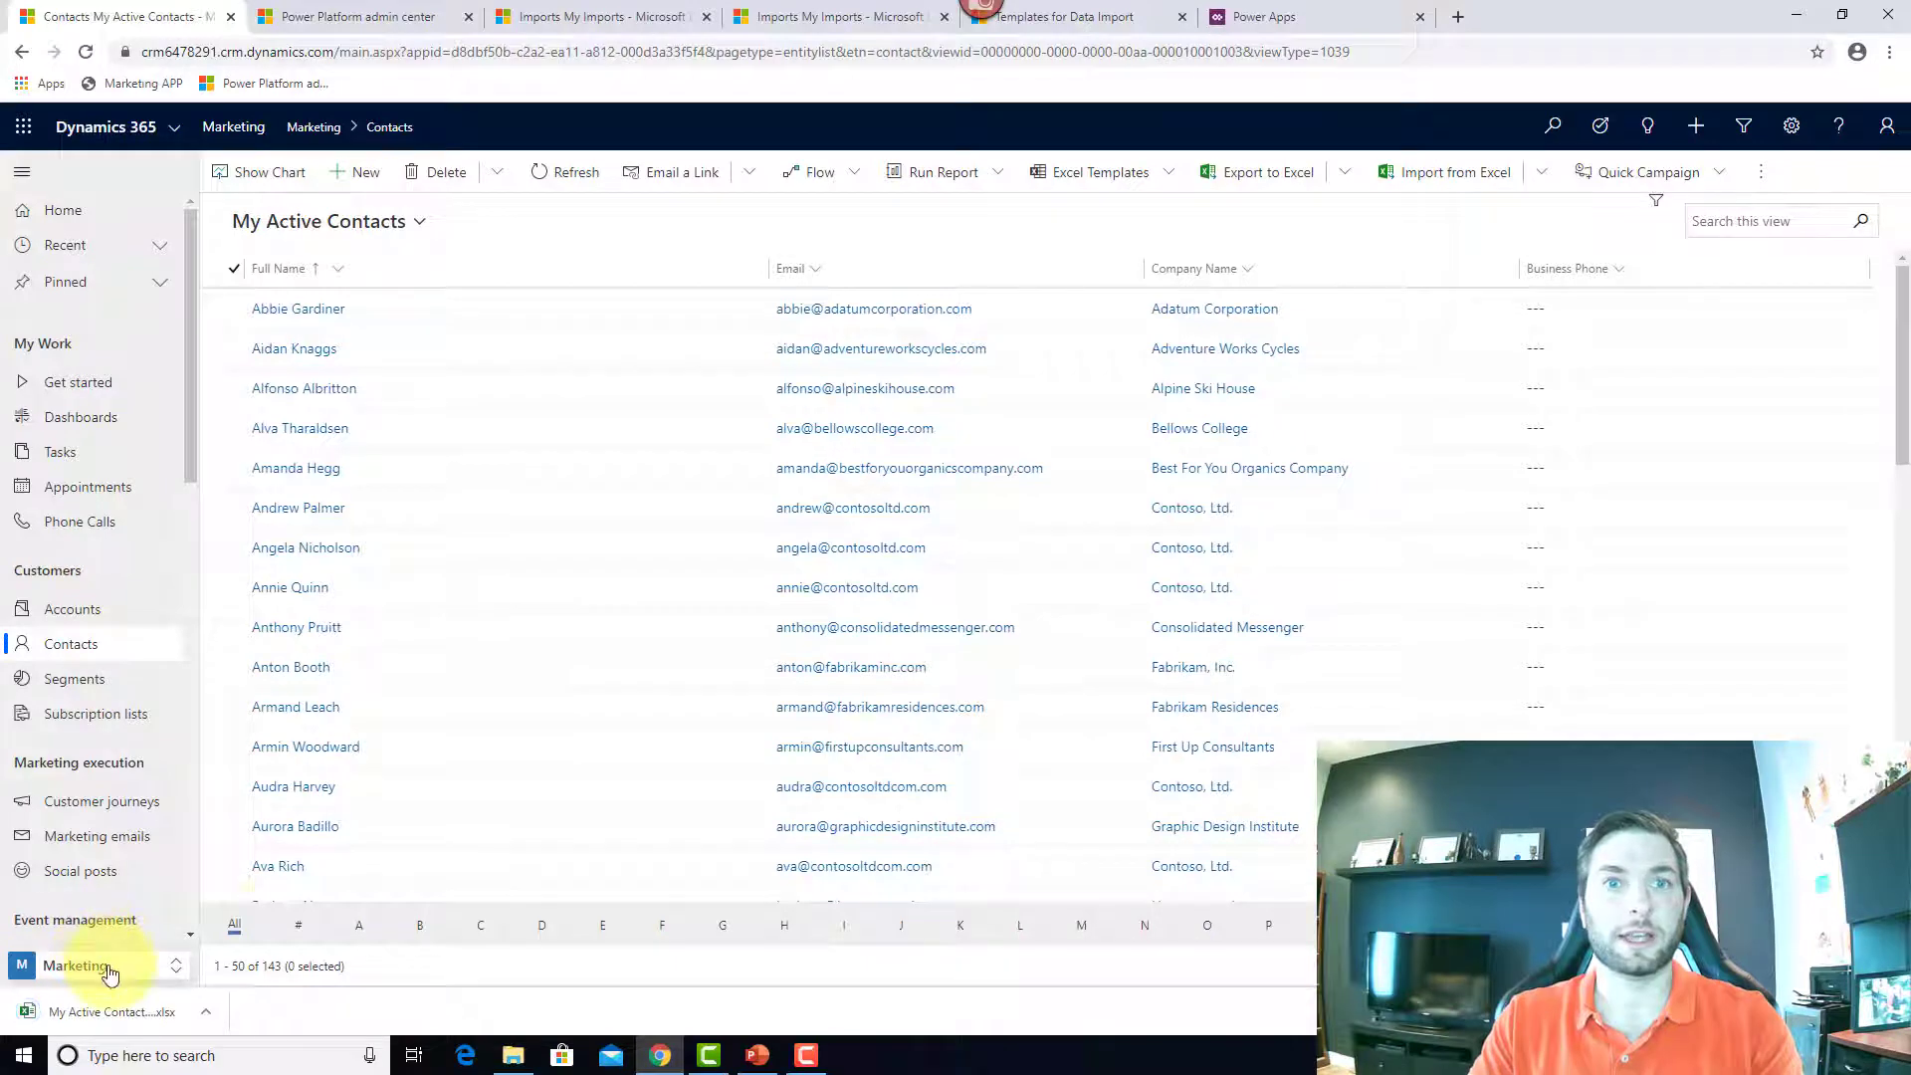
# Step: Open the exported workbook for editing and change the email prefixes in H2 and H3 to 'test'
pyautogui.click(121, 1011)
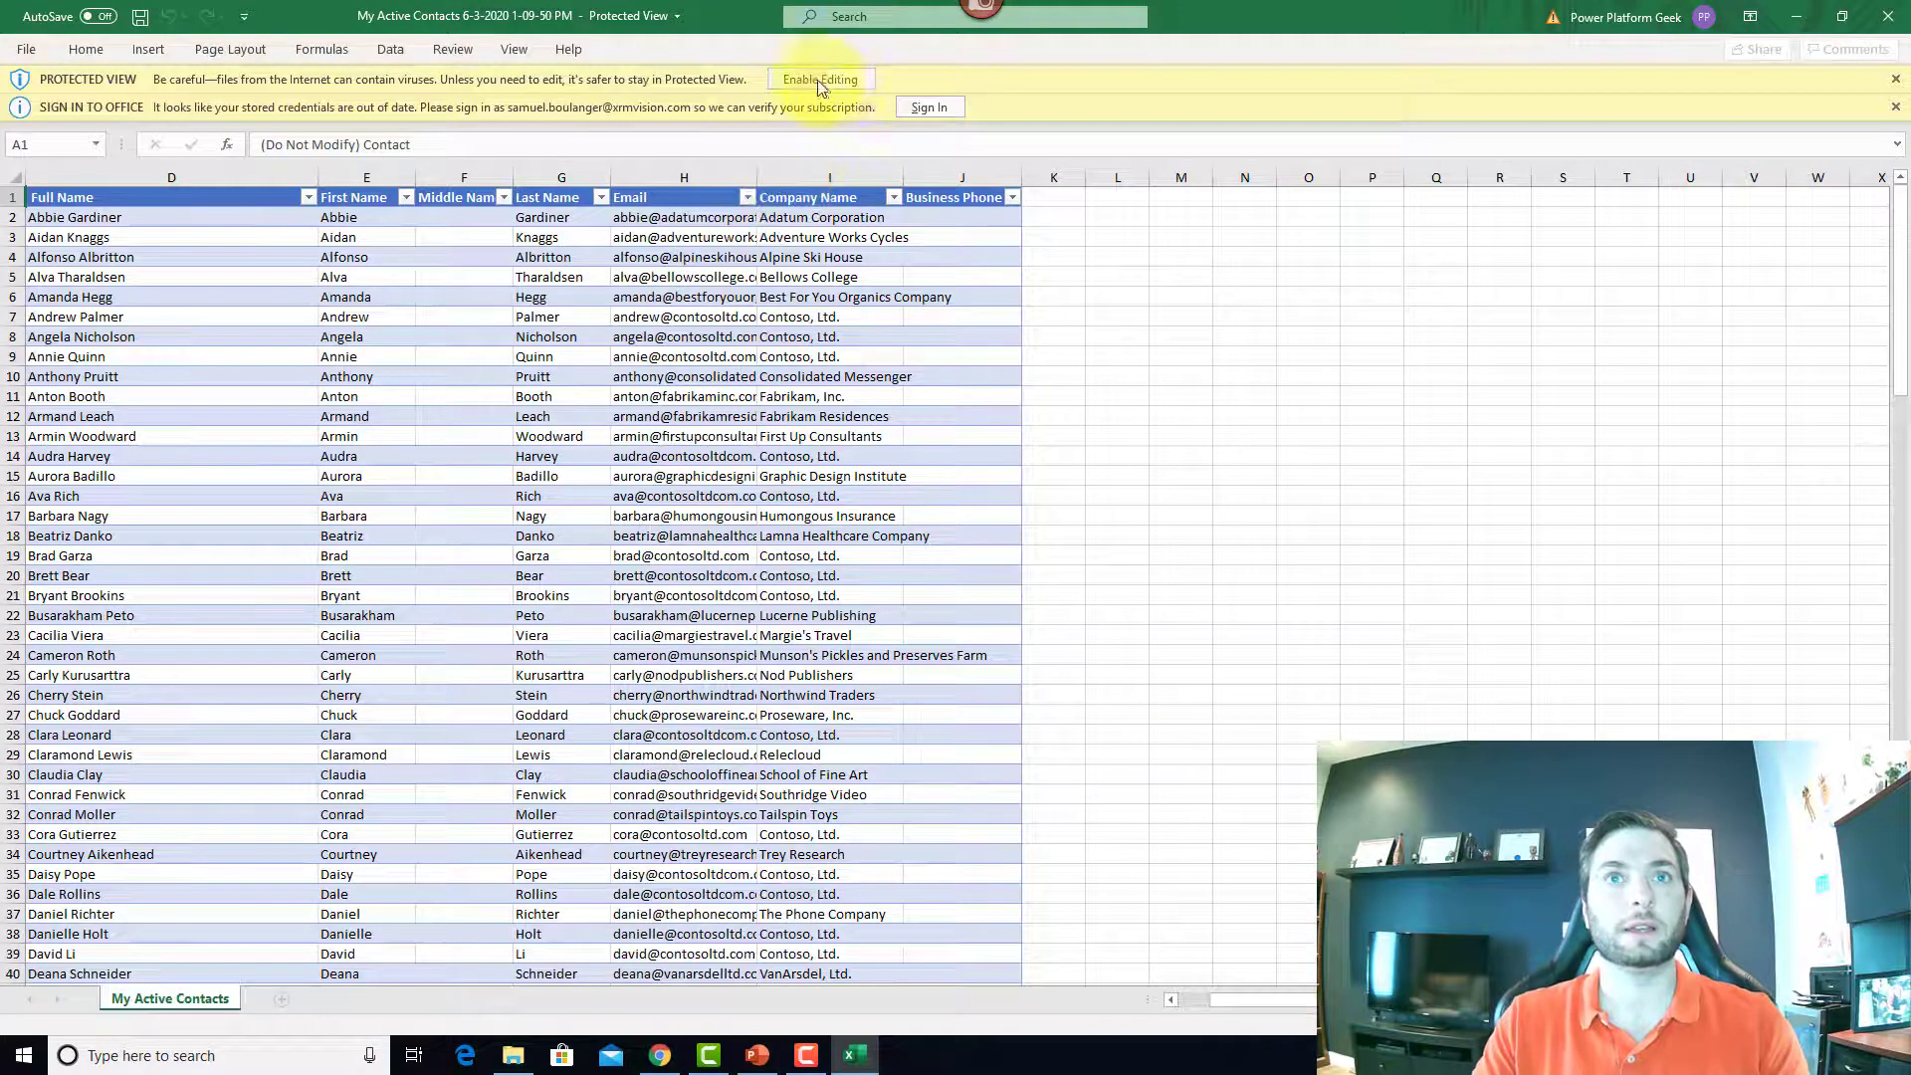
pyautogui.click(818, 79)
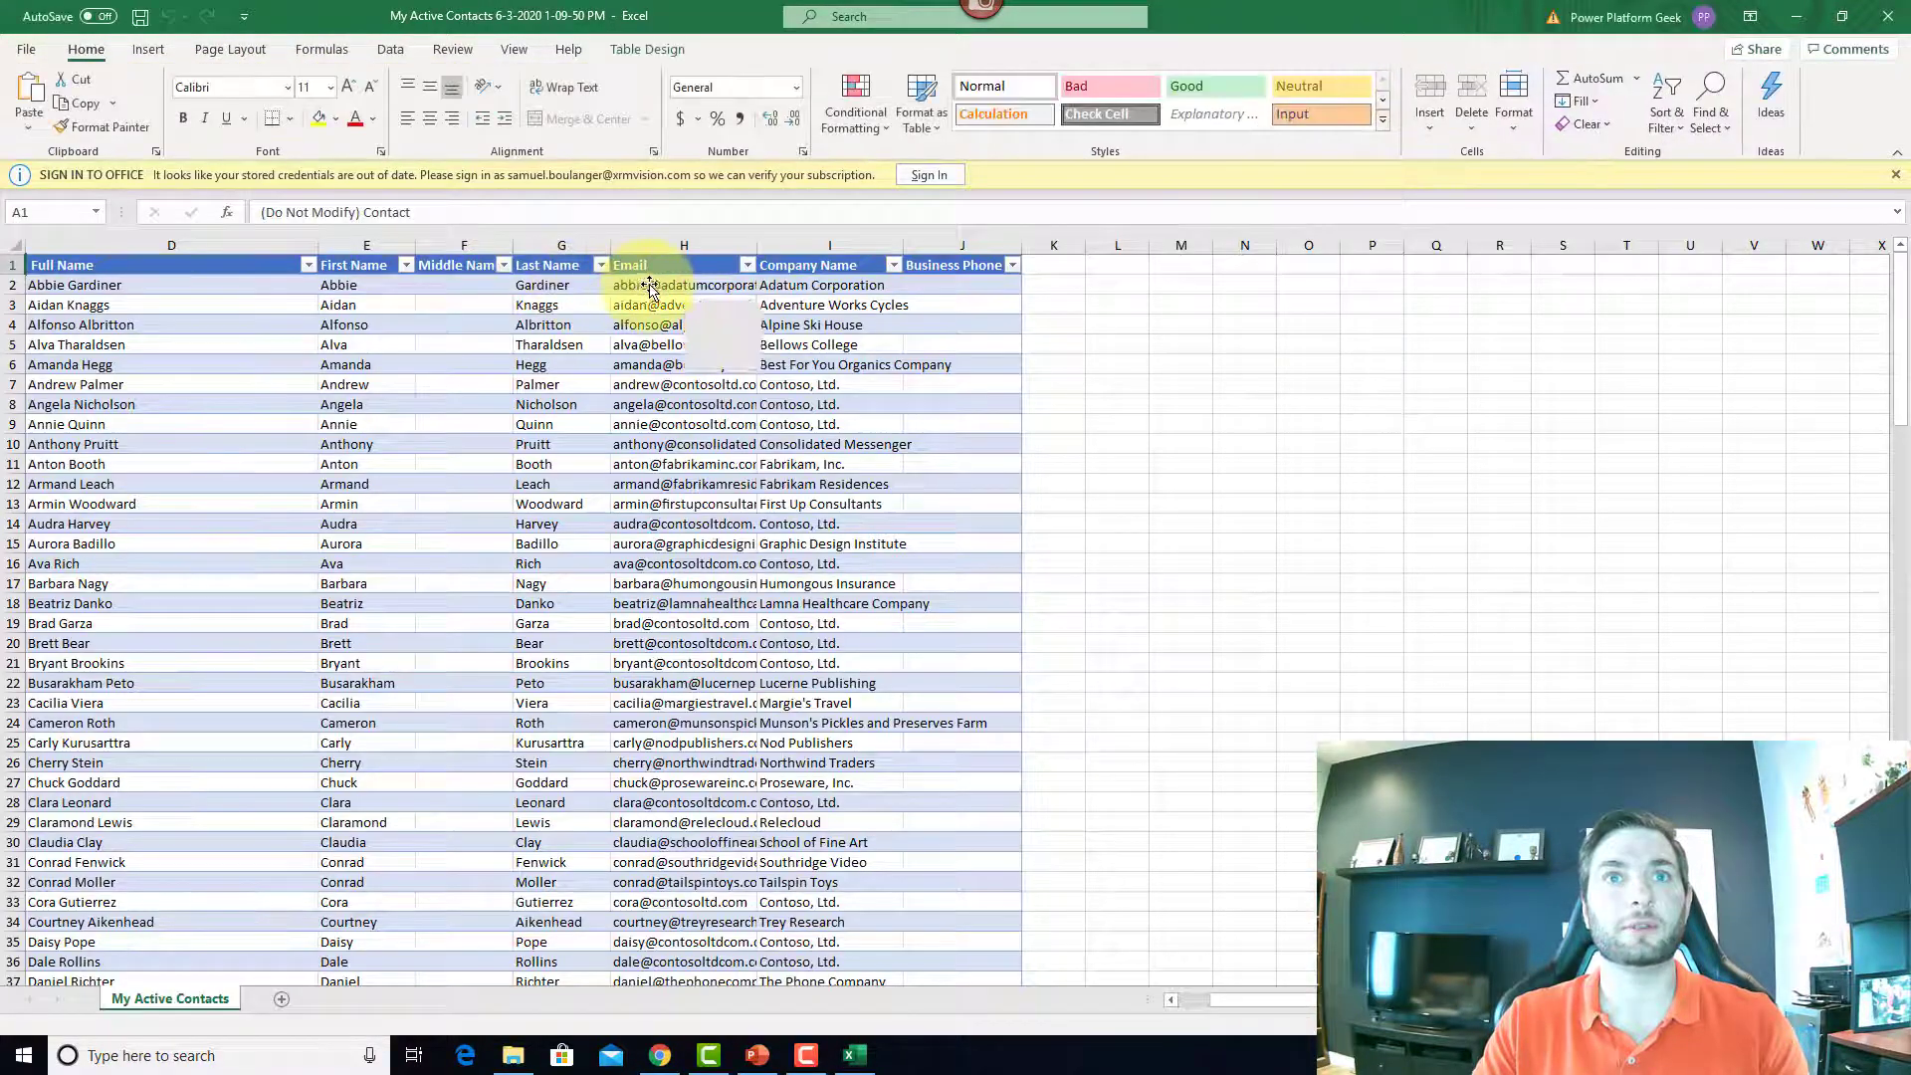
pyautogui.click(648, 287)
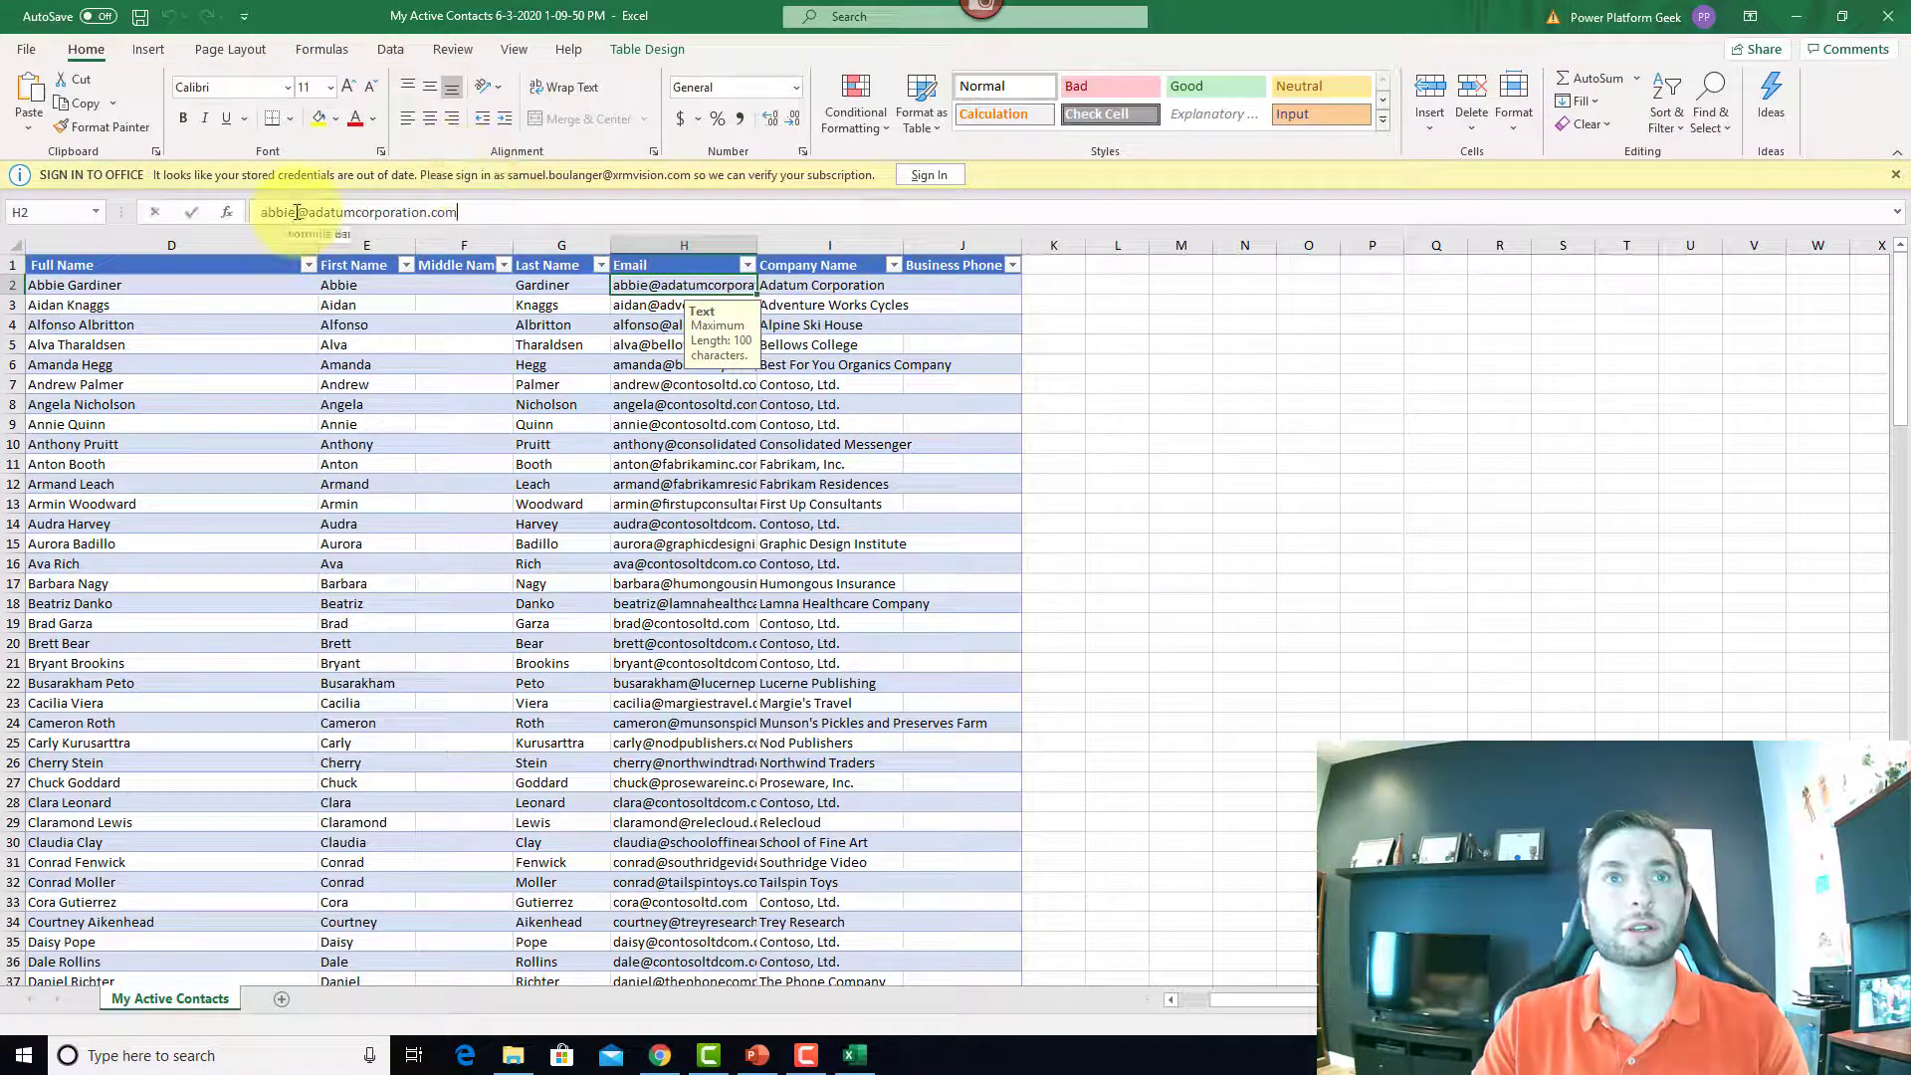
pyautogui.moveTo(296, 212); pyautogui.dragTo(205, 213)
pyautogui.write('test')
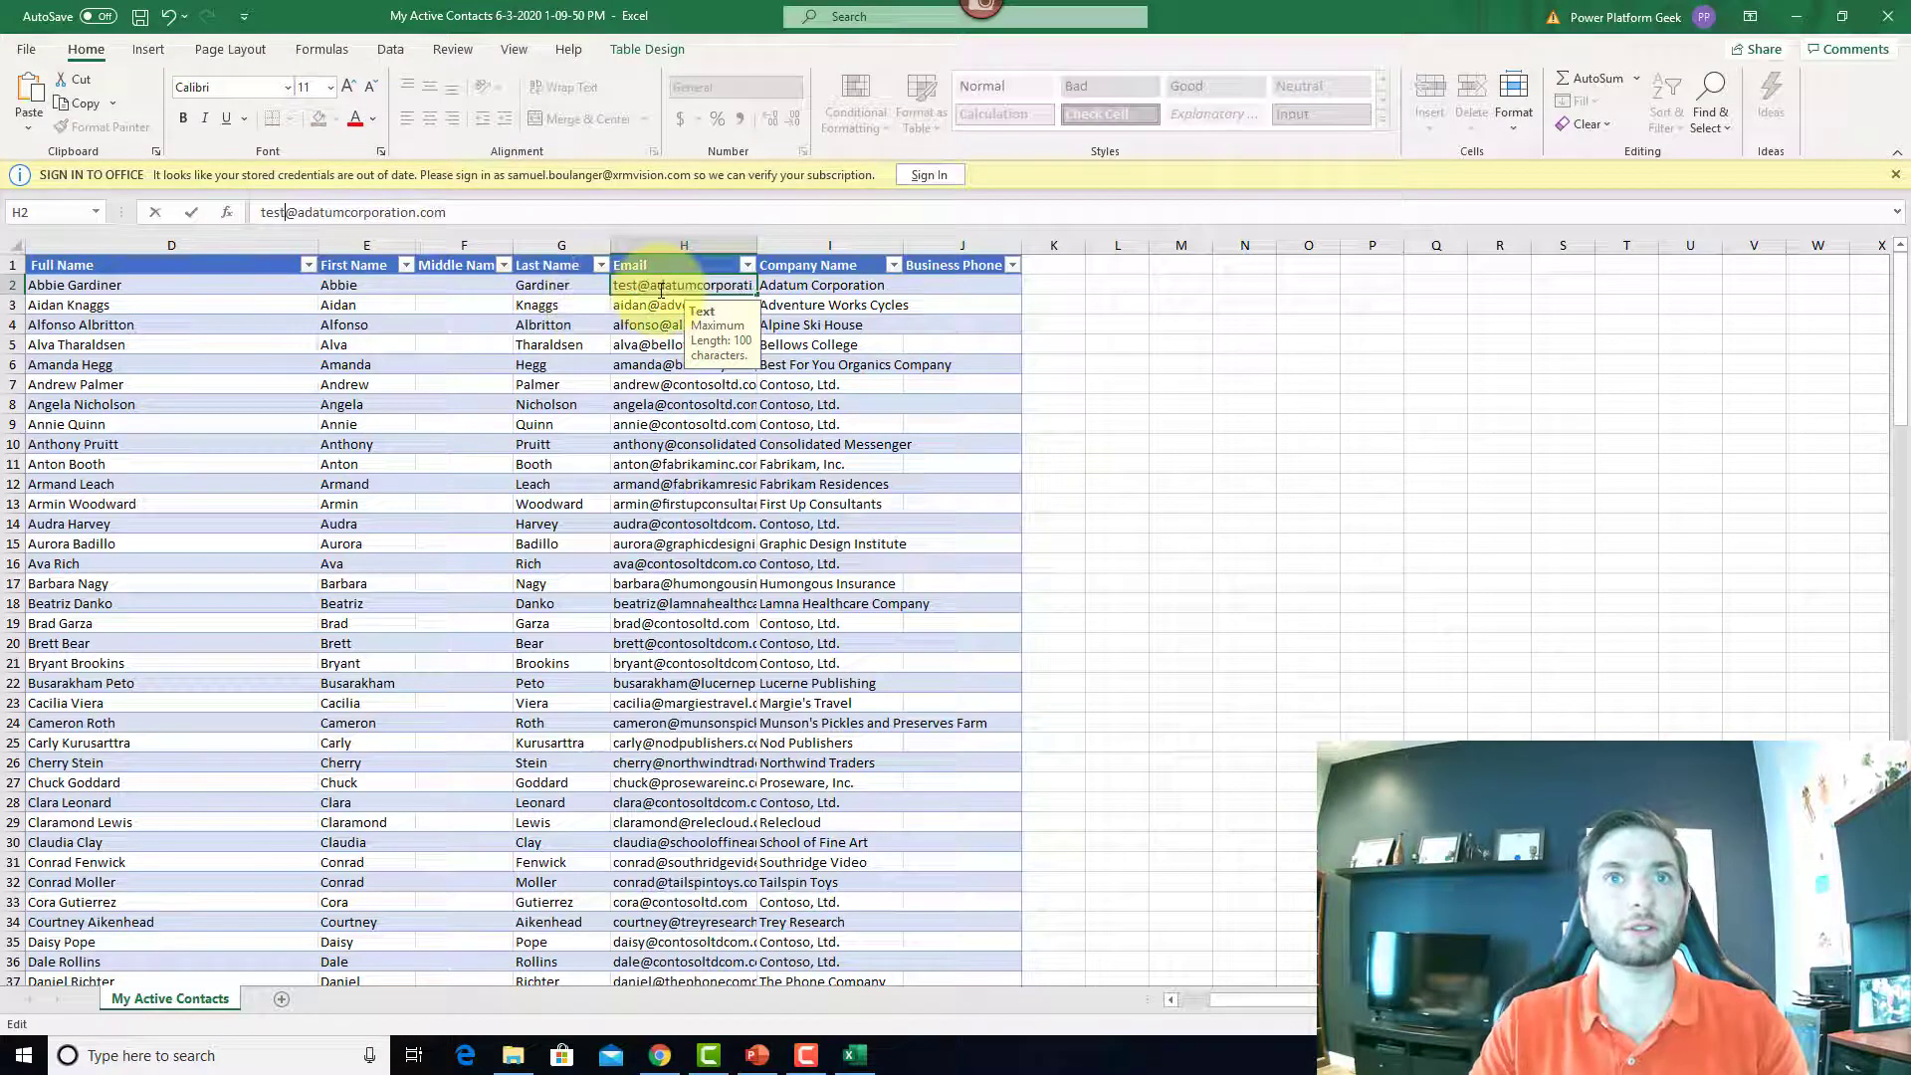
pyautogui.press('Return')
pyautogui.click(299, 212)
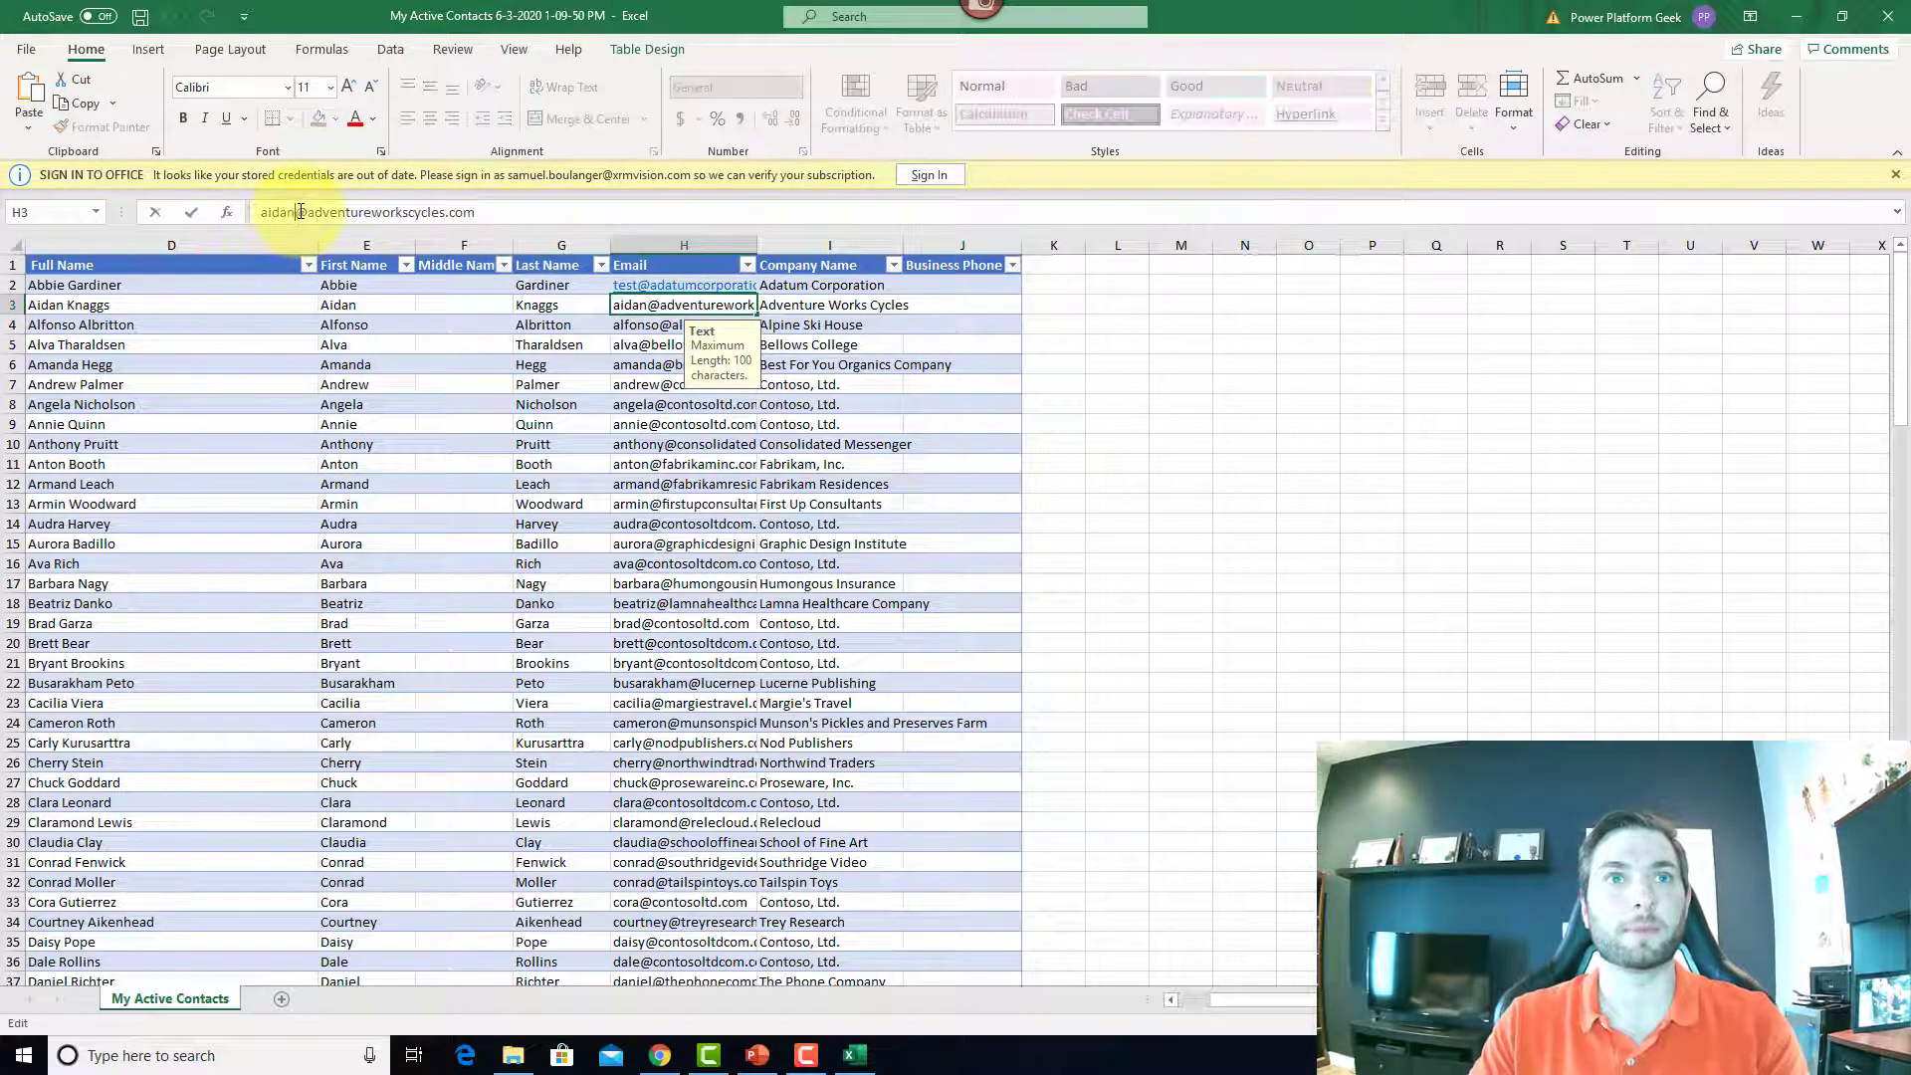
pyautogui.moveTo(299, 212); pyautogui.dragTo(258, 212)
pyautogui.write('tes')
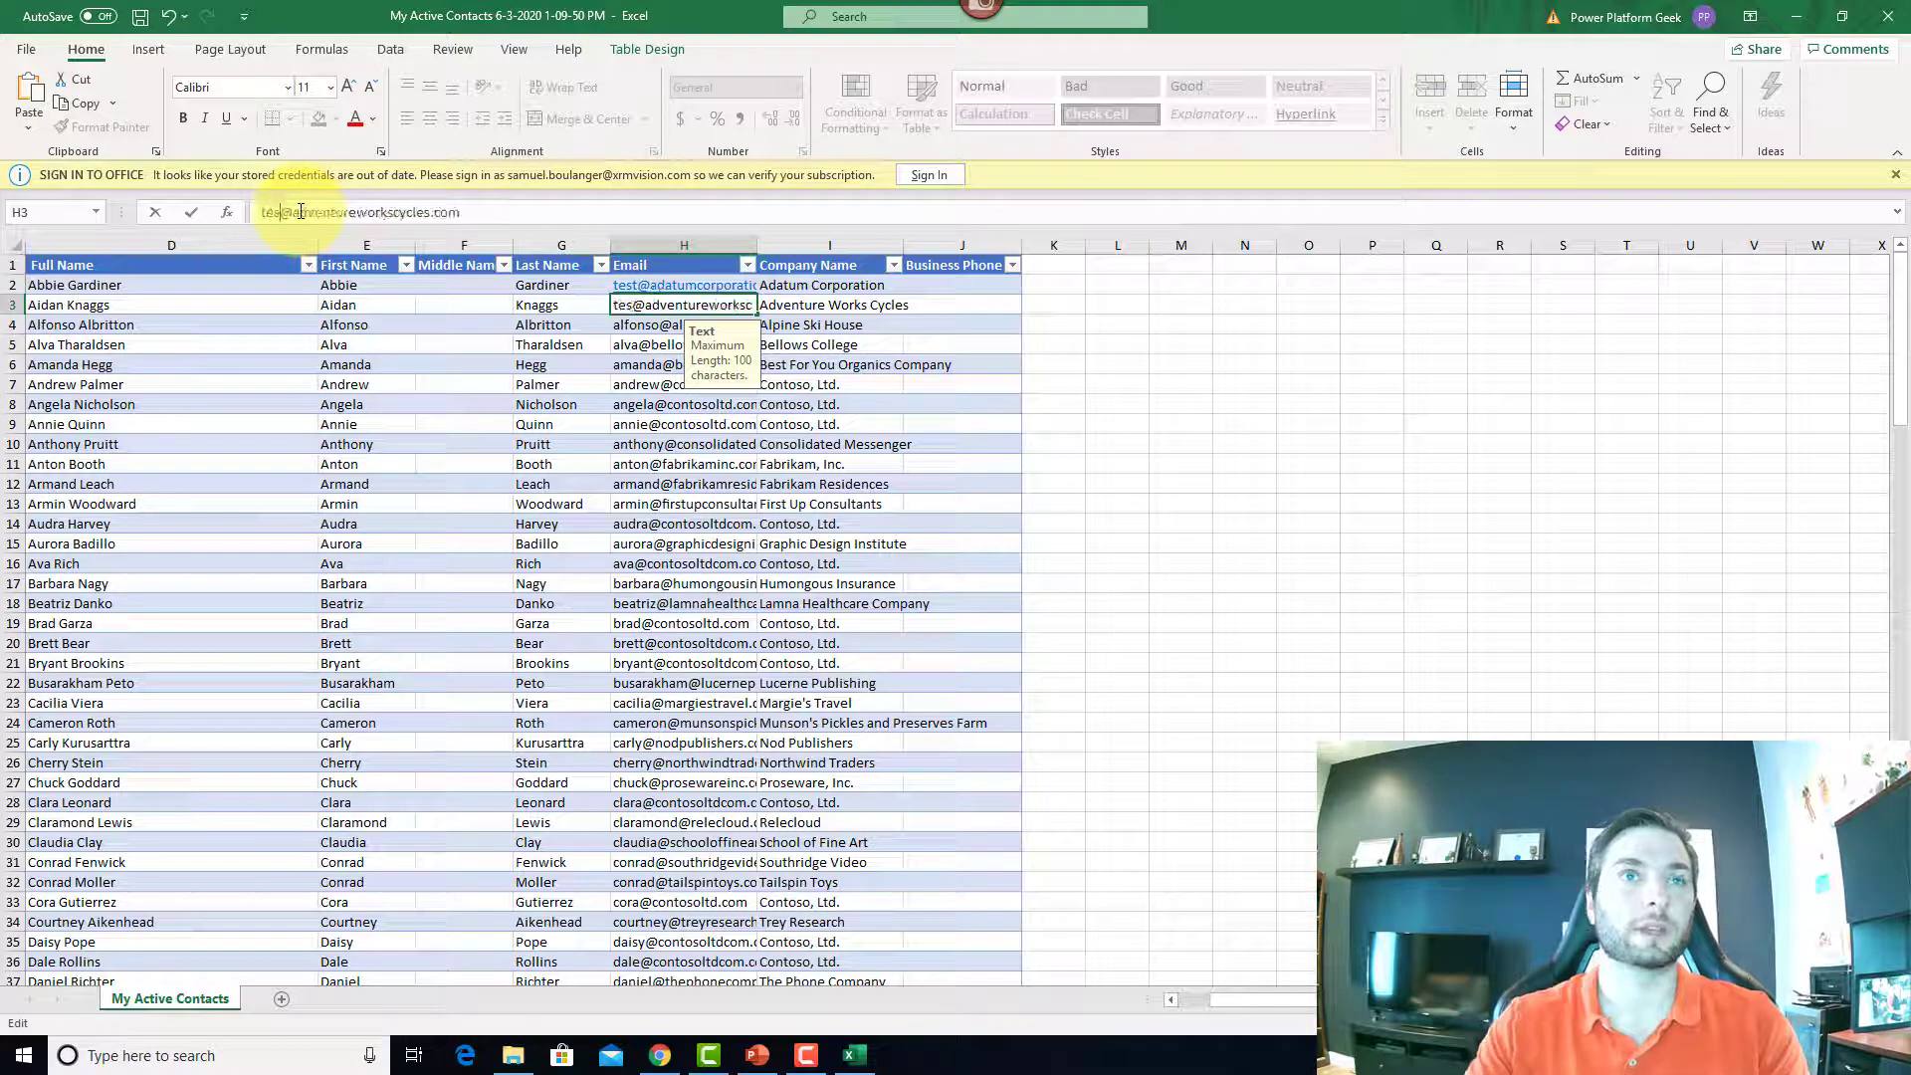
pyautogui.write('t')
pyautogui.press('Return')
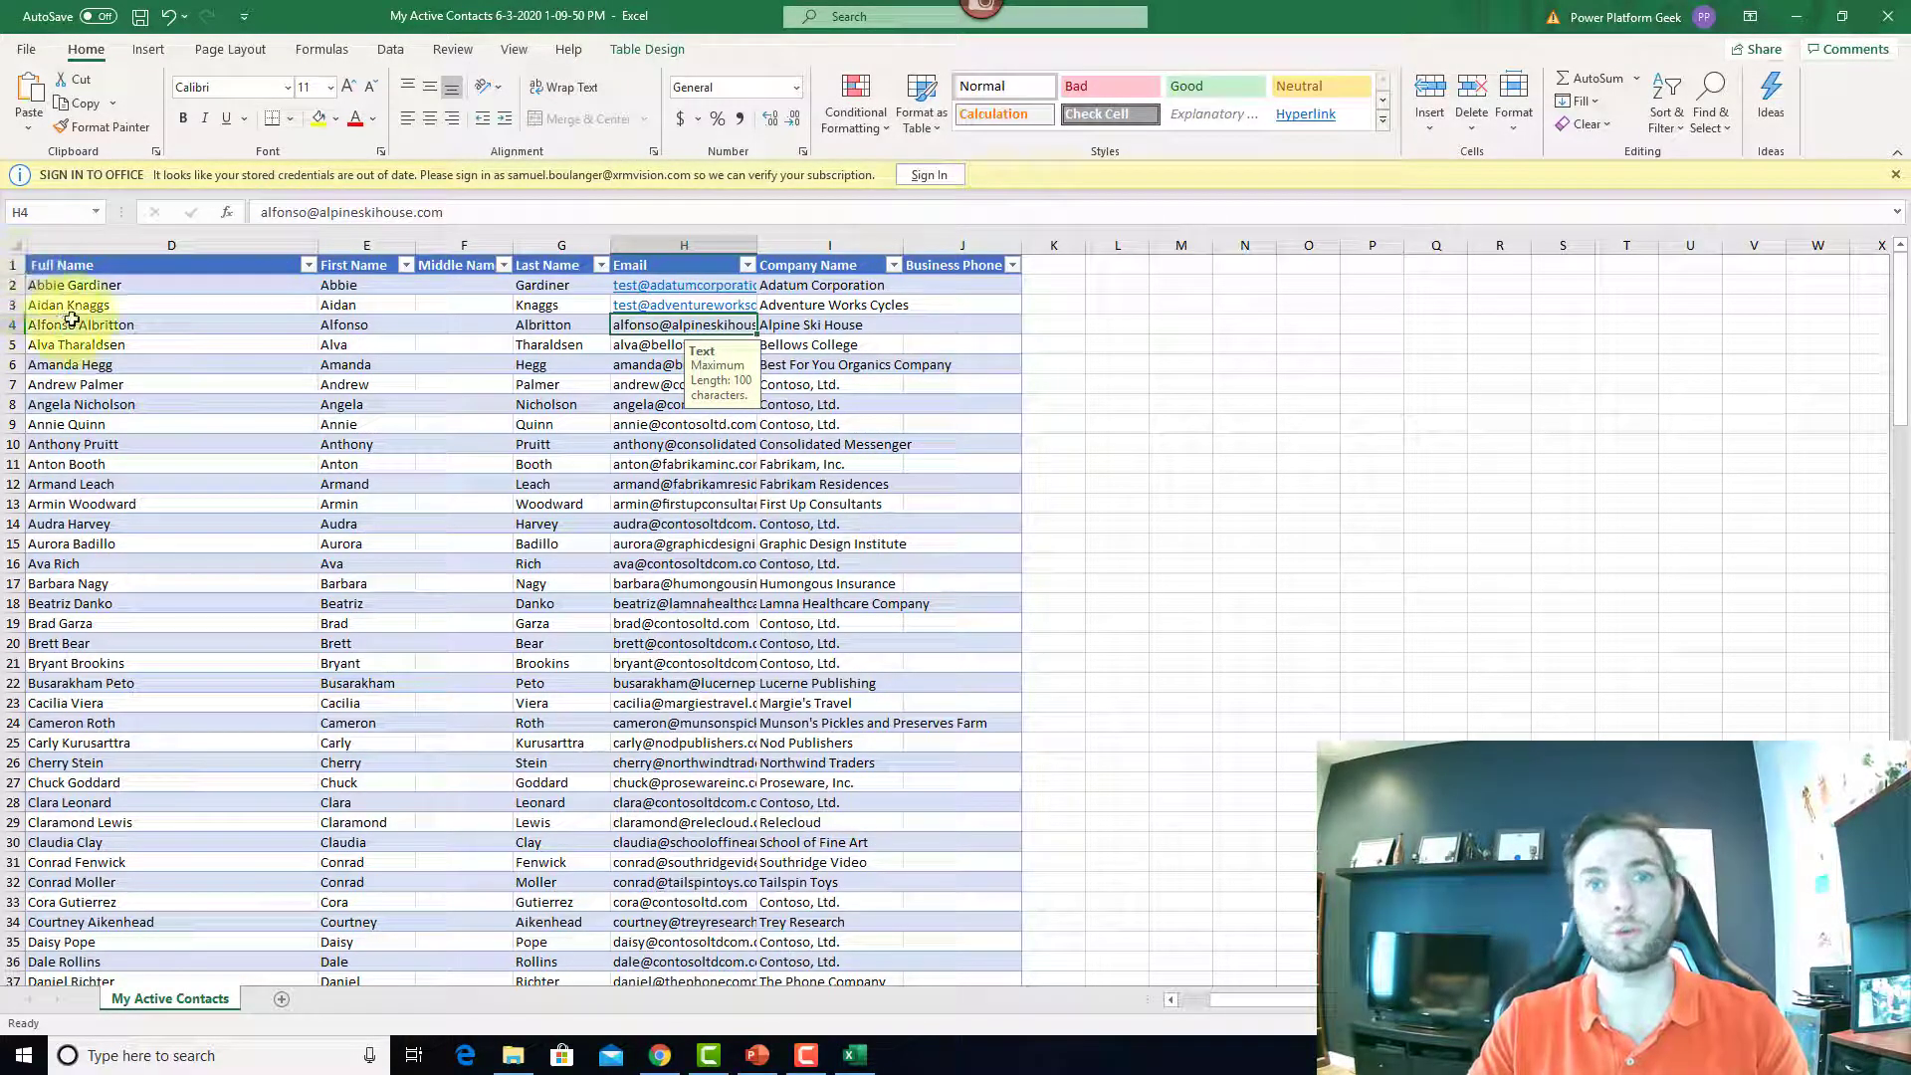
# Step: Unhide the hidden columns A to C across the whole worksheet
pyautogui.click(11, 243)
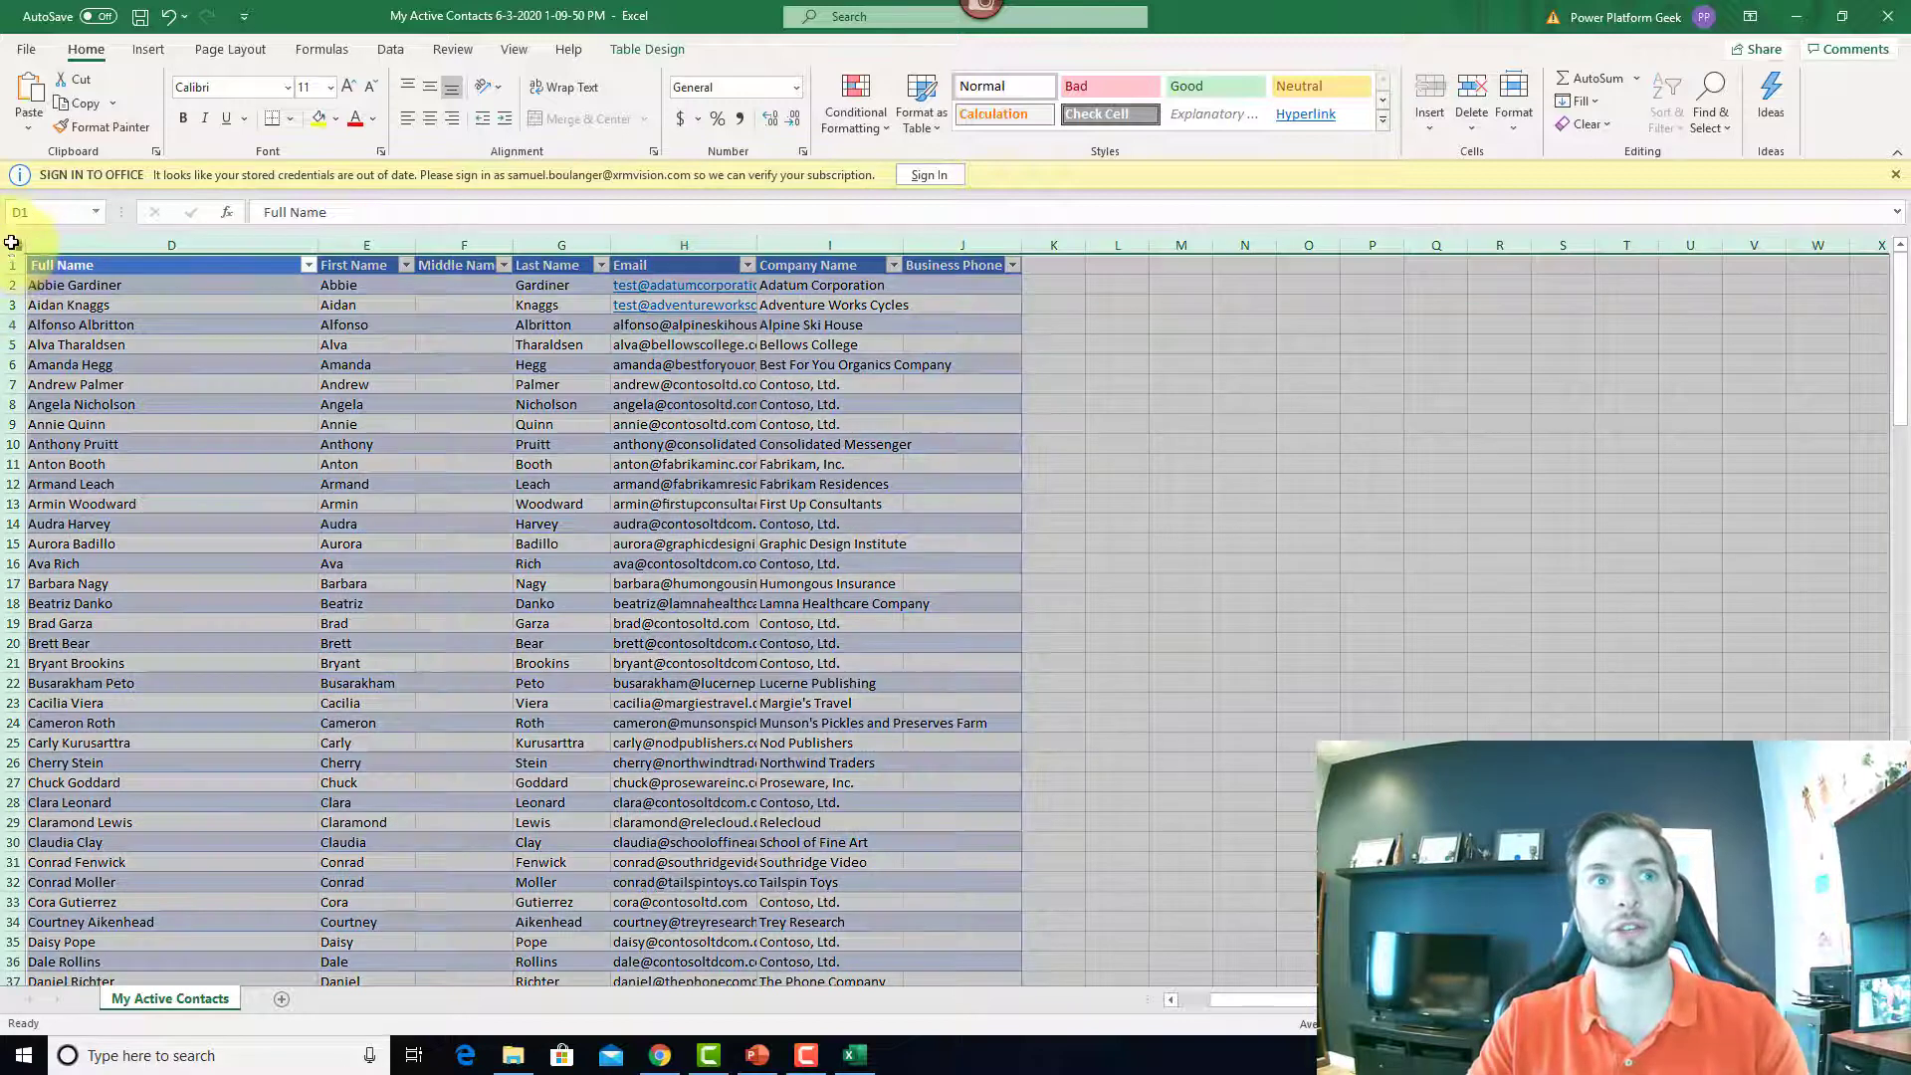
pyautogui.click(1508, 130)
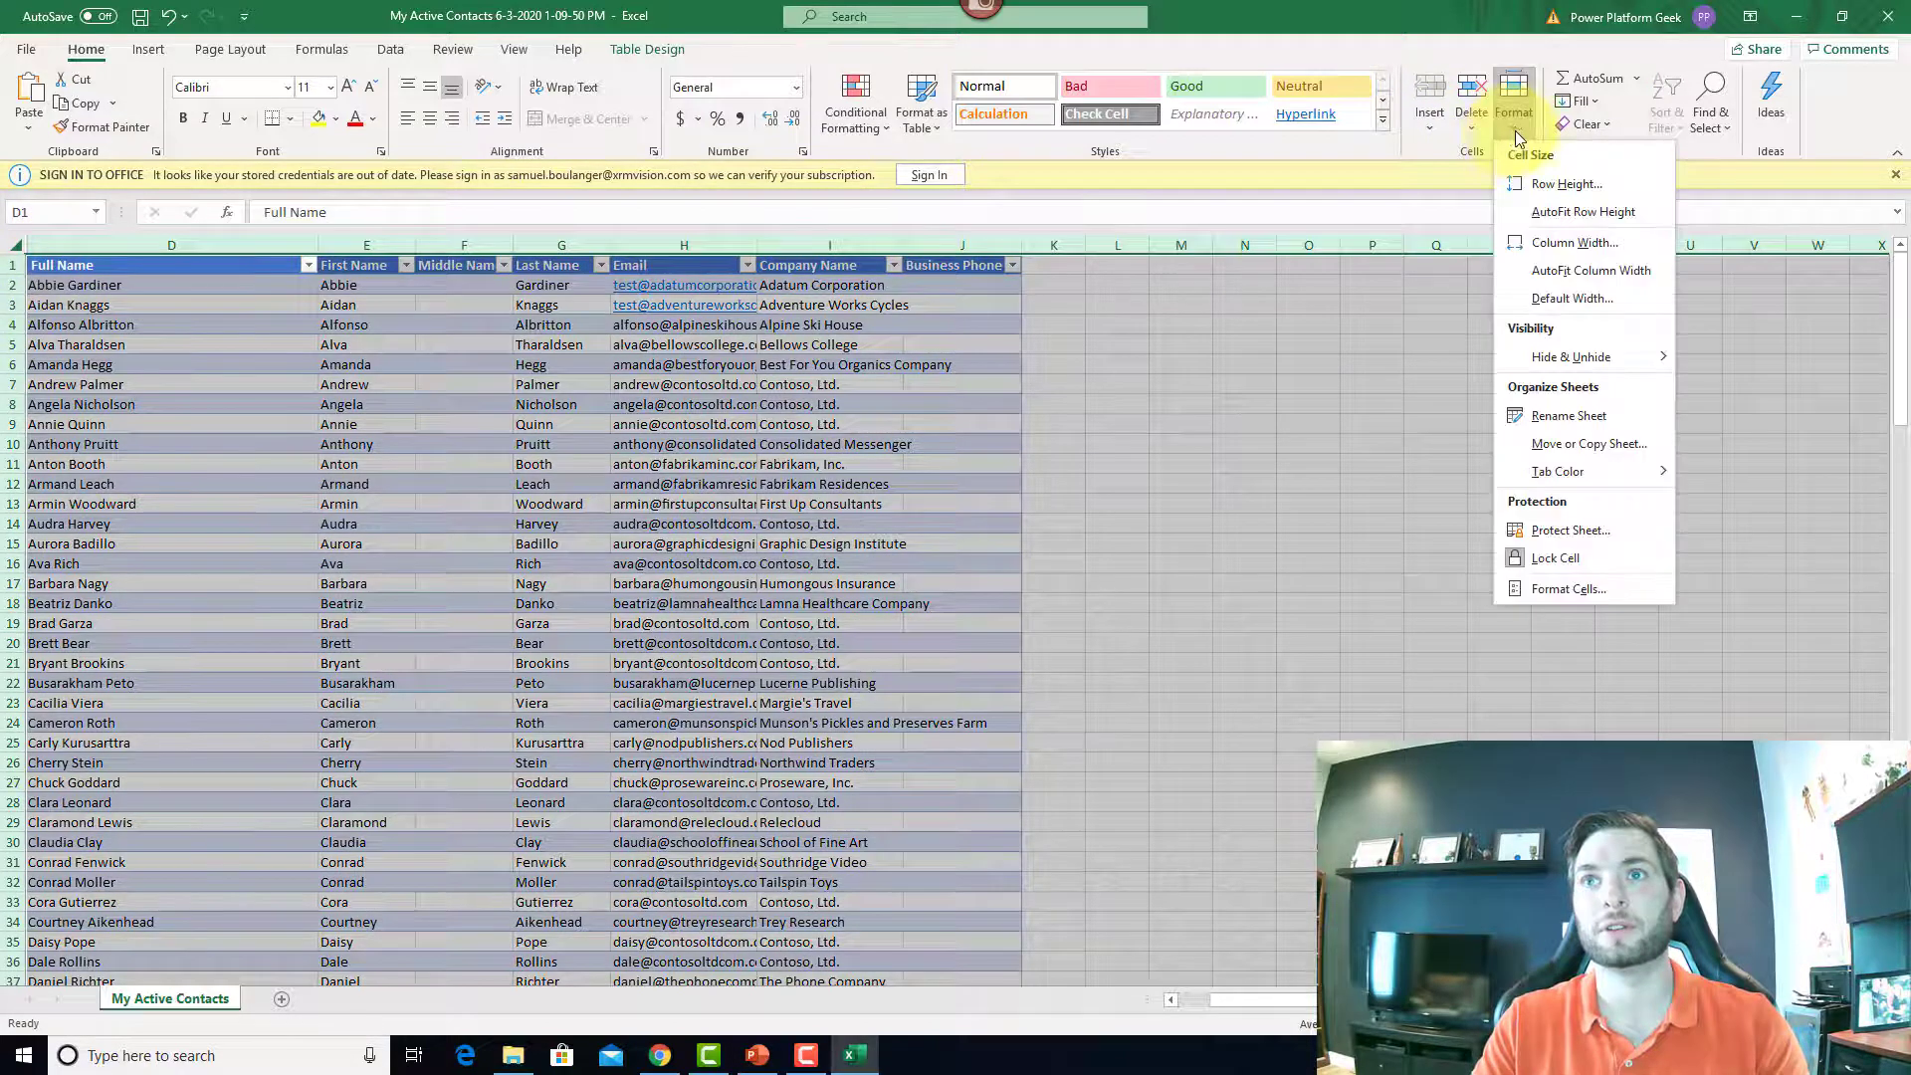
pyautogui.moveTo(1614, 363)
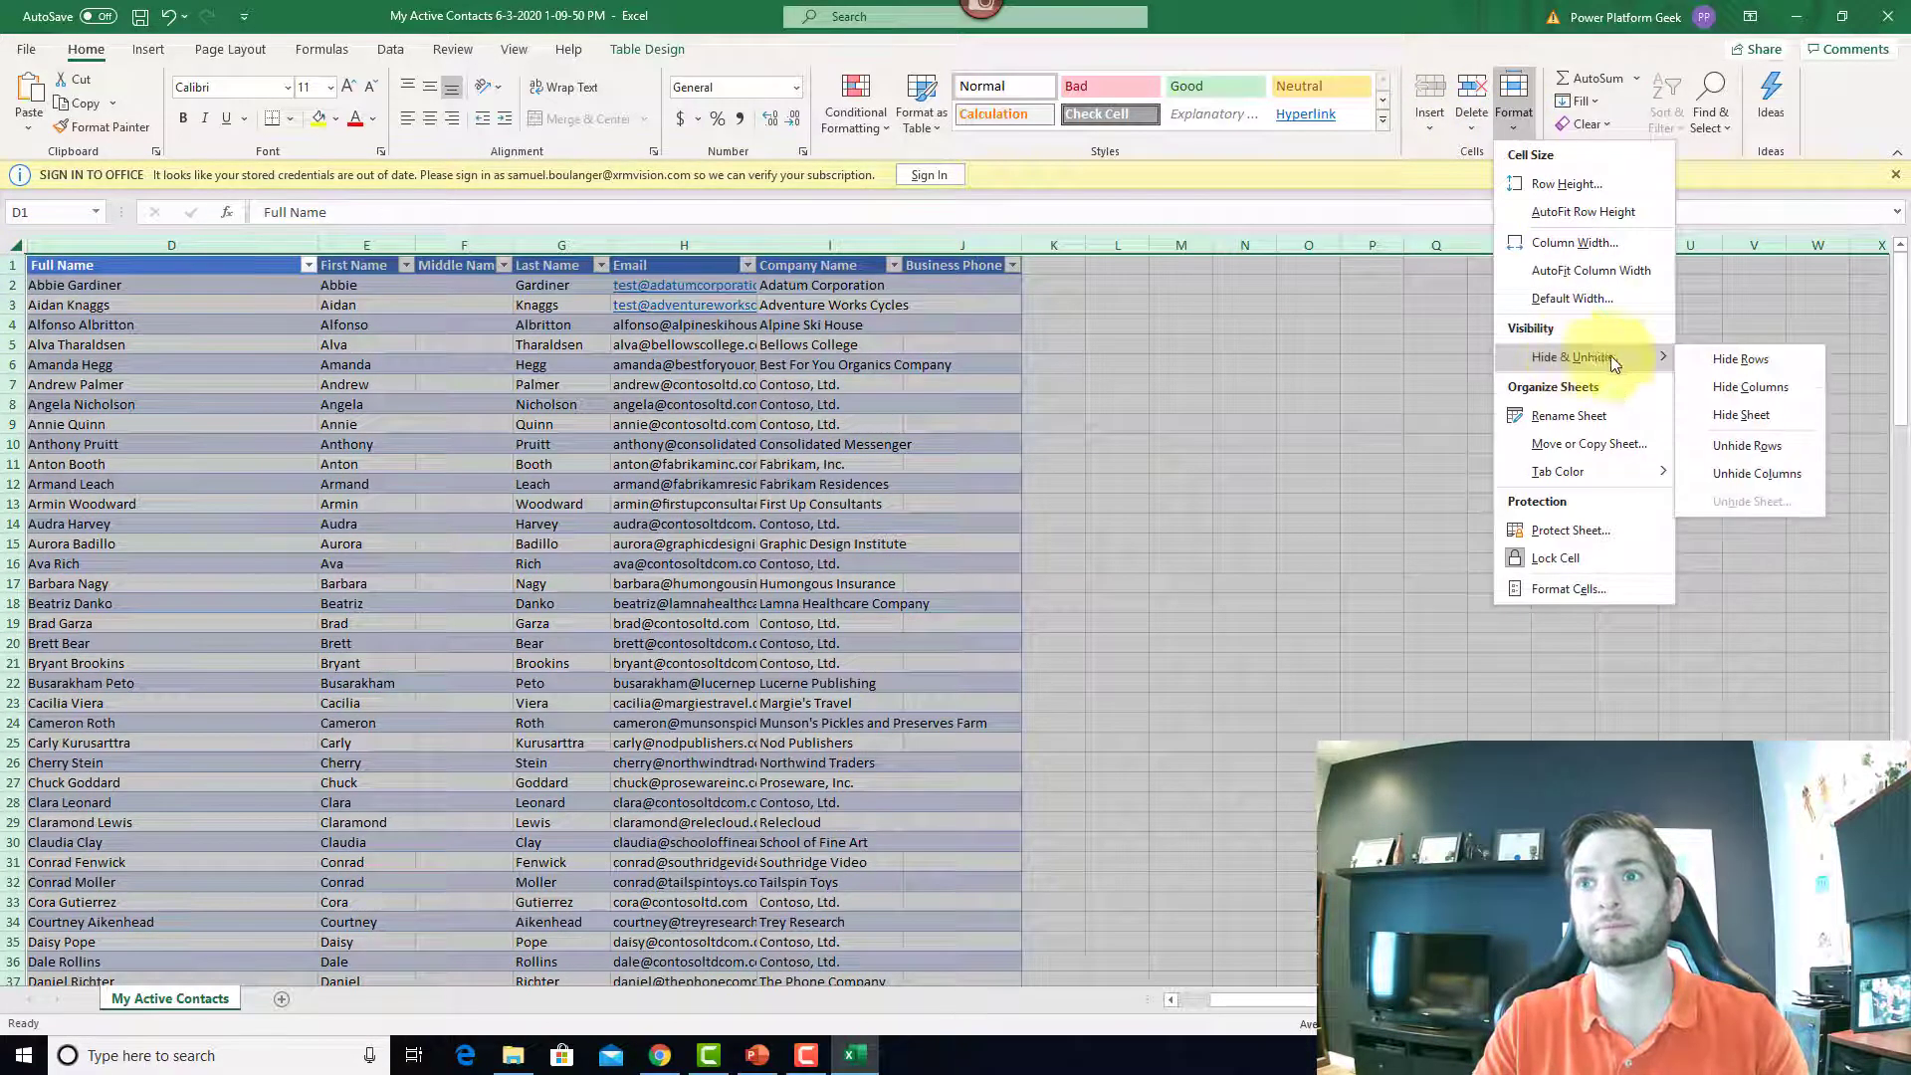
pyautogui.click(1763, 472)
pyautogui.click(268, 324)
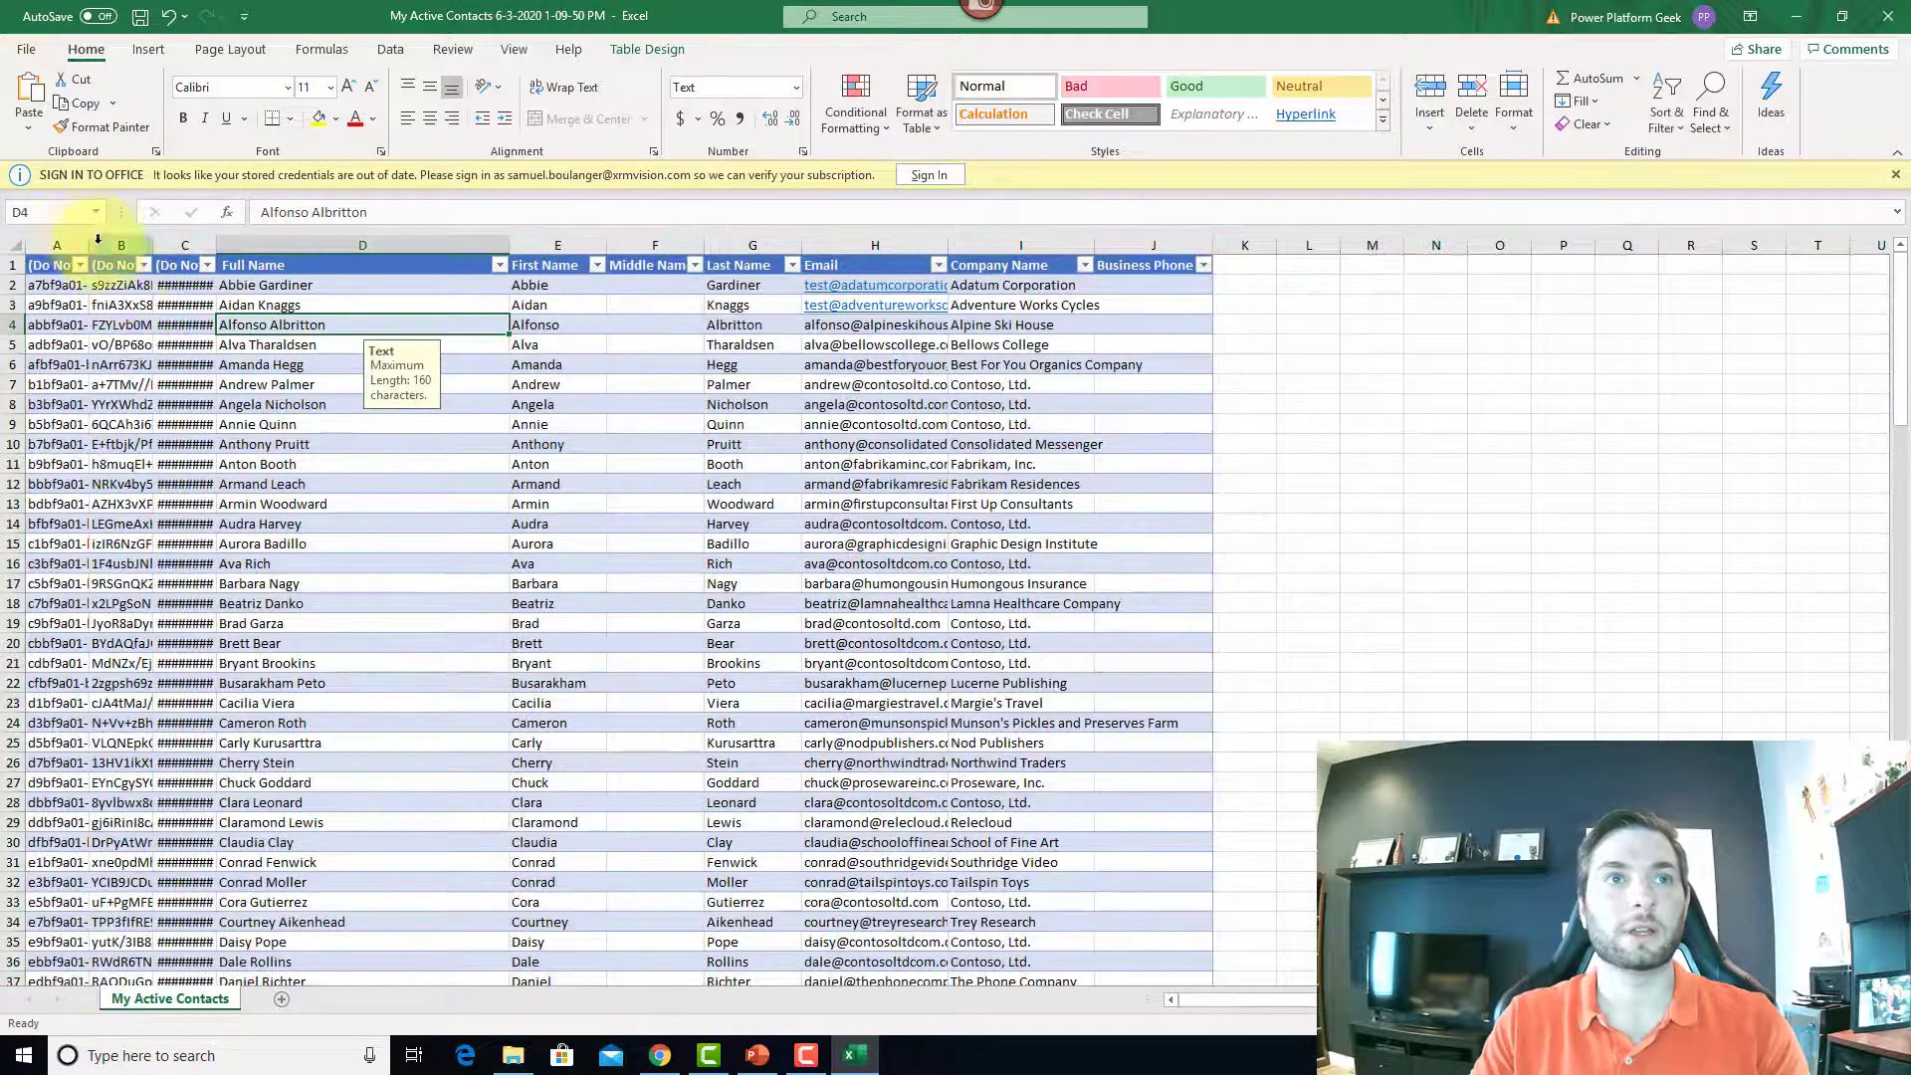
# Step: Widen columns A, B and C so contact IDs, row checksums and modified dates are readable
pyautogui.moveTo(318, 242); pyautogui.dragTo(321, 244)
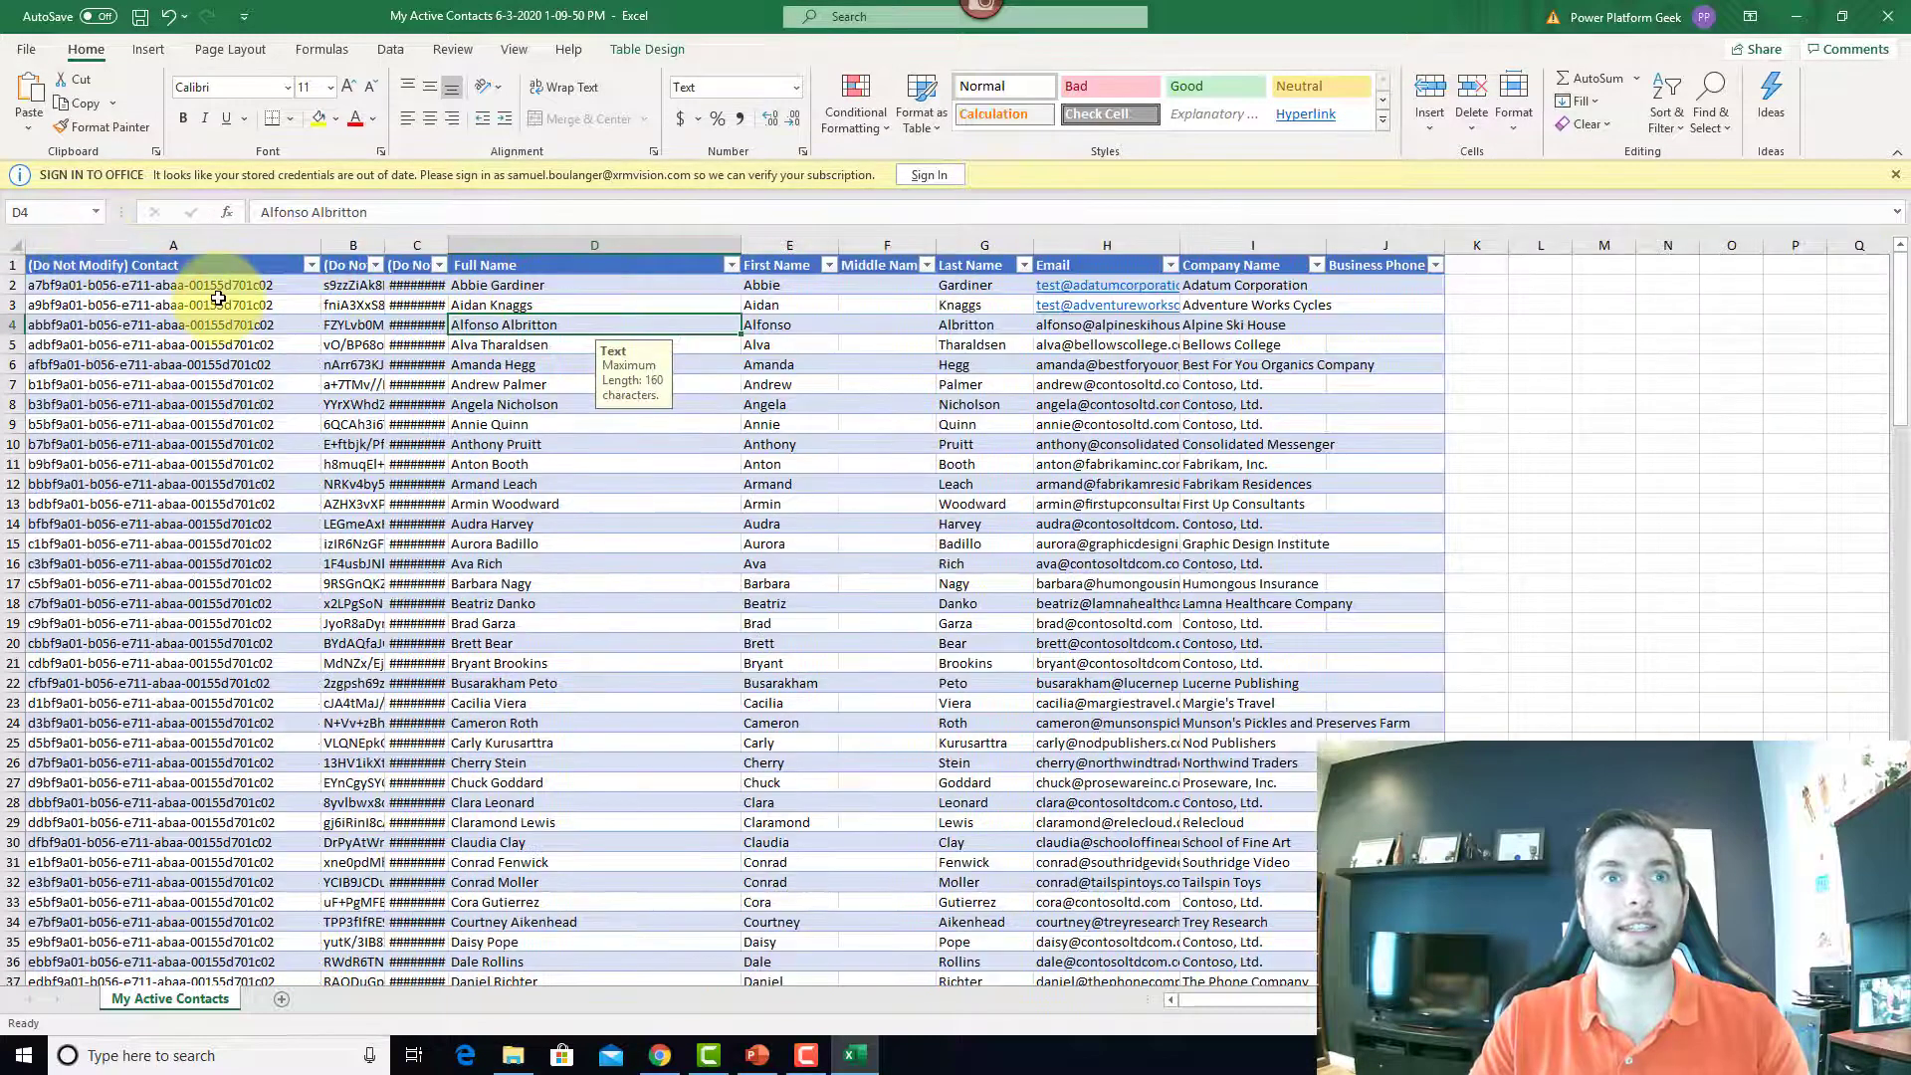
pyautogui.click(212, 288)
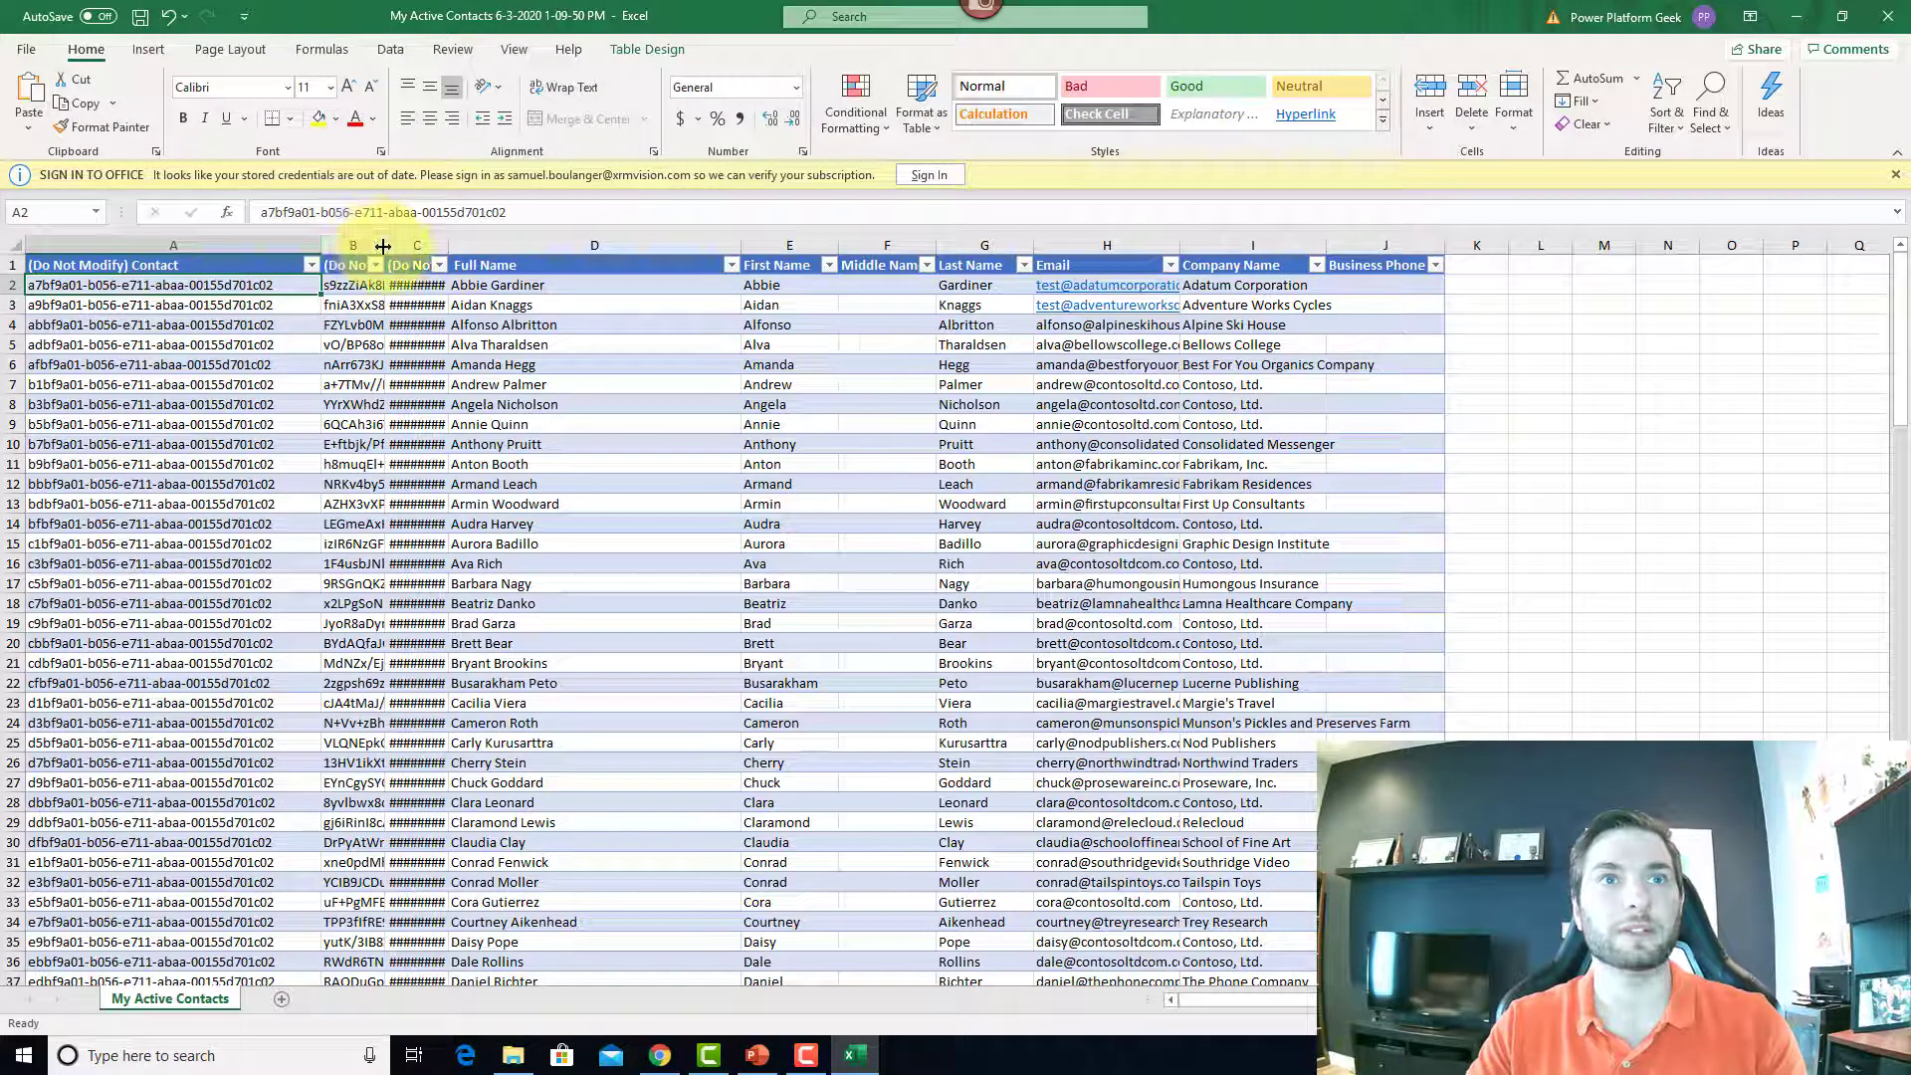
pyautogui.moveTo(384, 244); pyautogui.dragTo(722, 236)
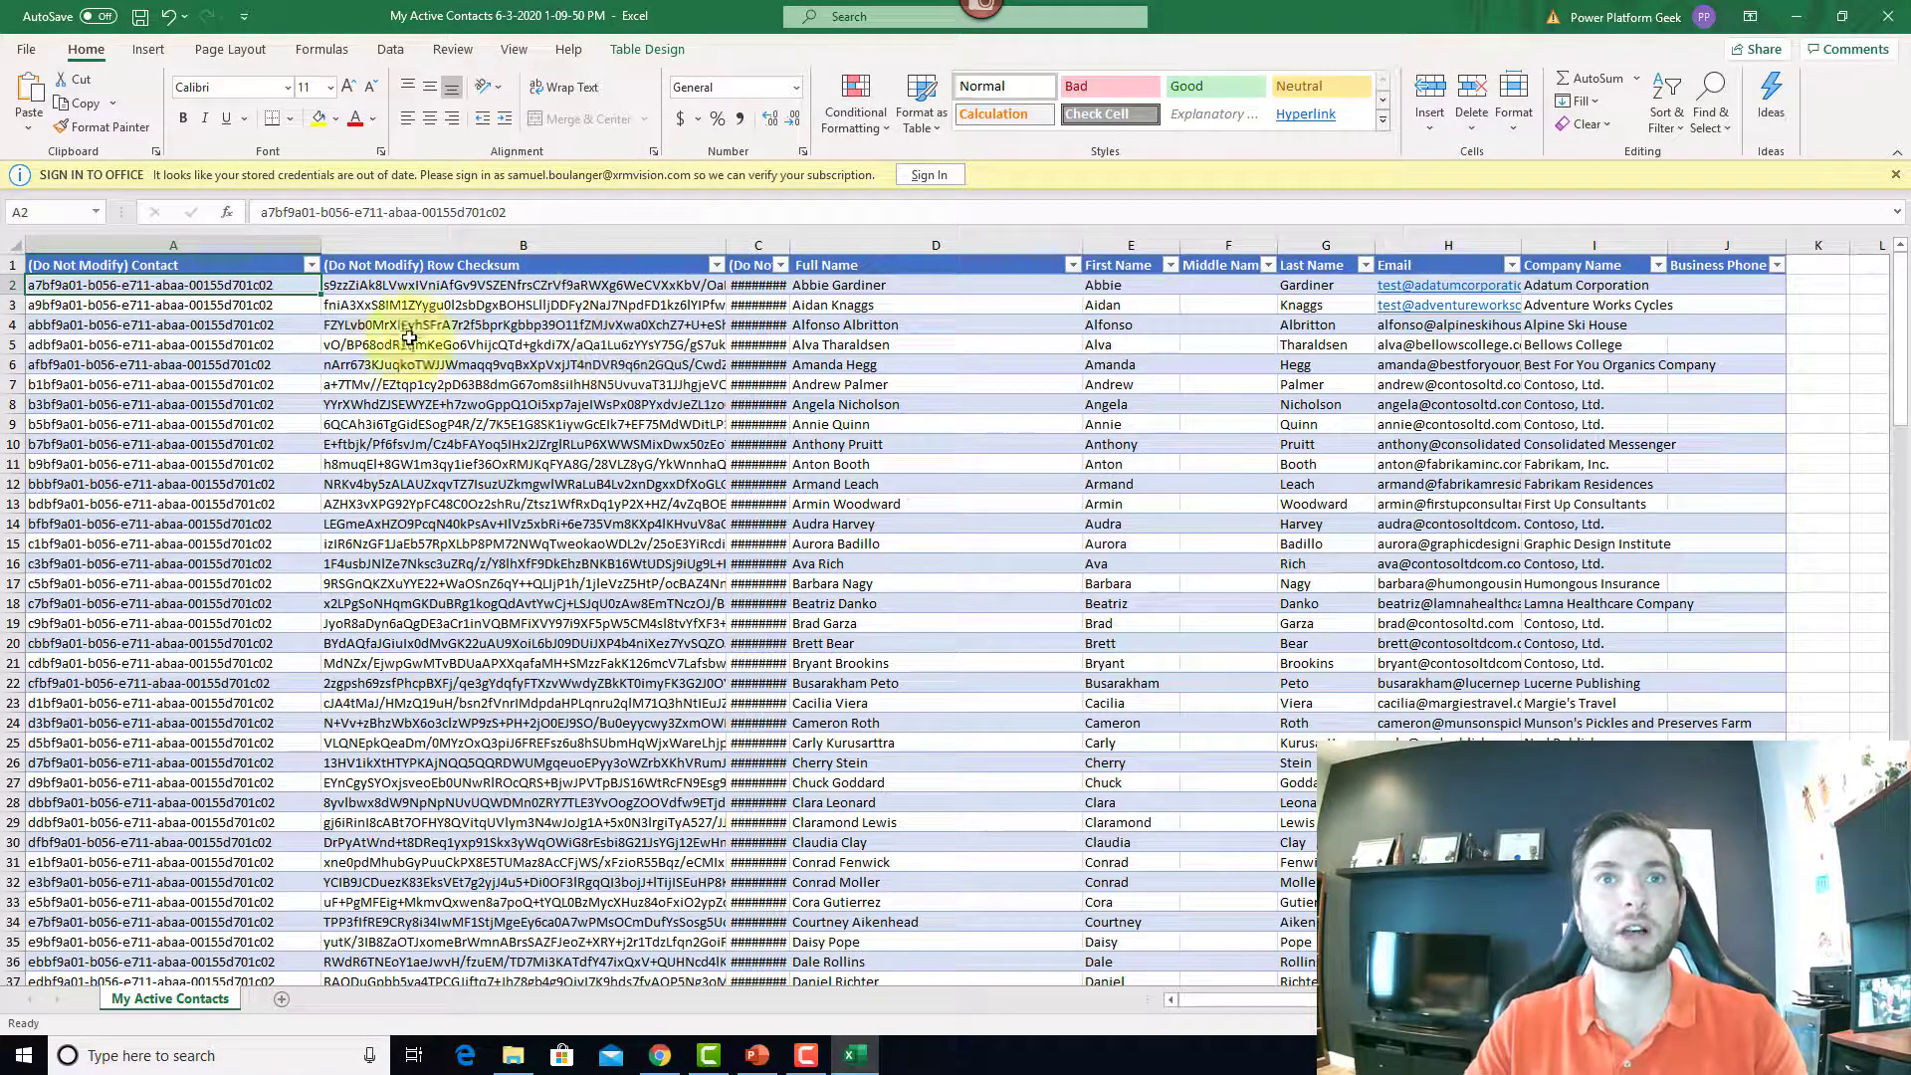
pyautogui.click(877, 404)
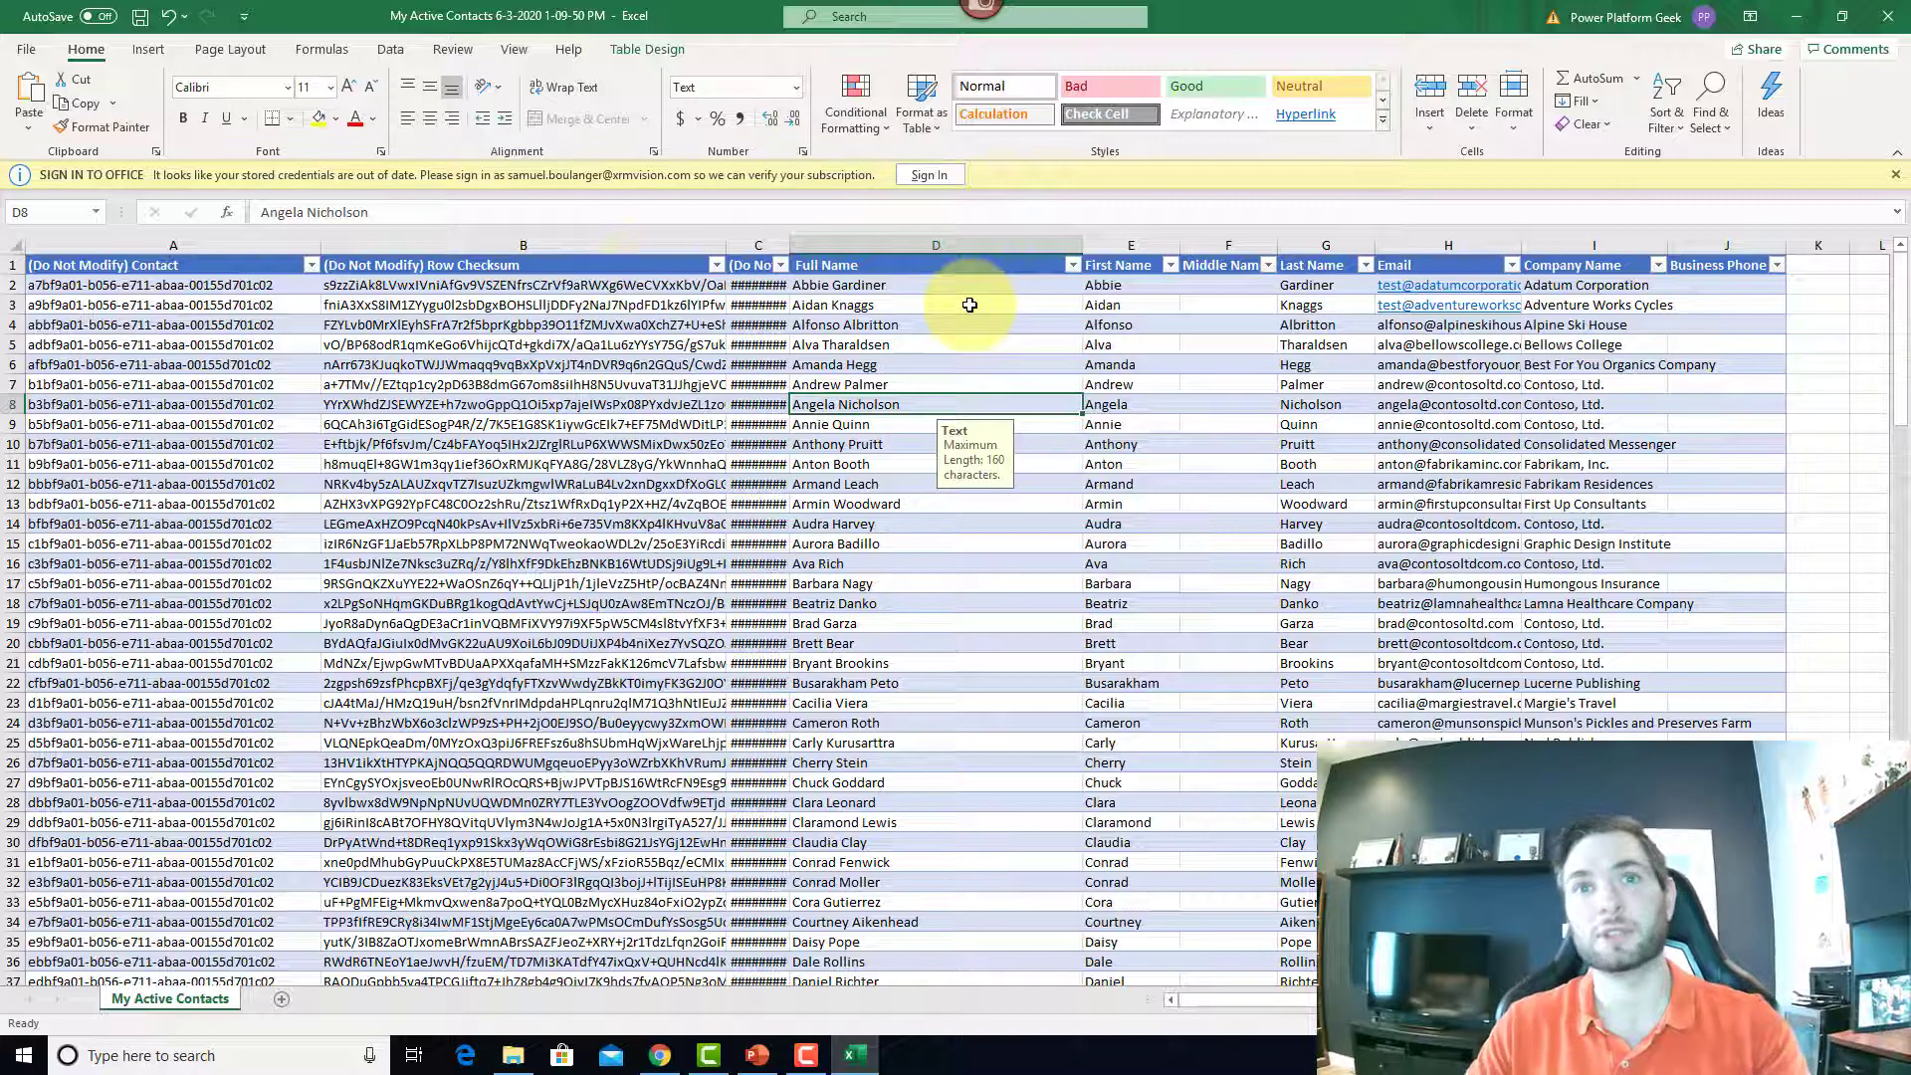
pyautogui.moveTo(791, 242); pyautogui.dragTo(914, 242)
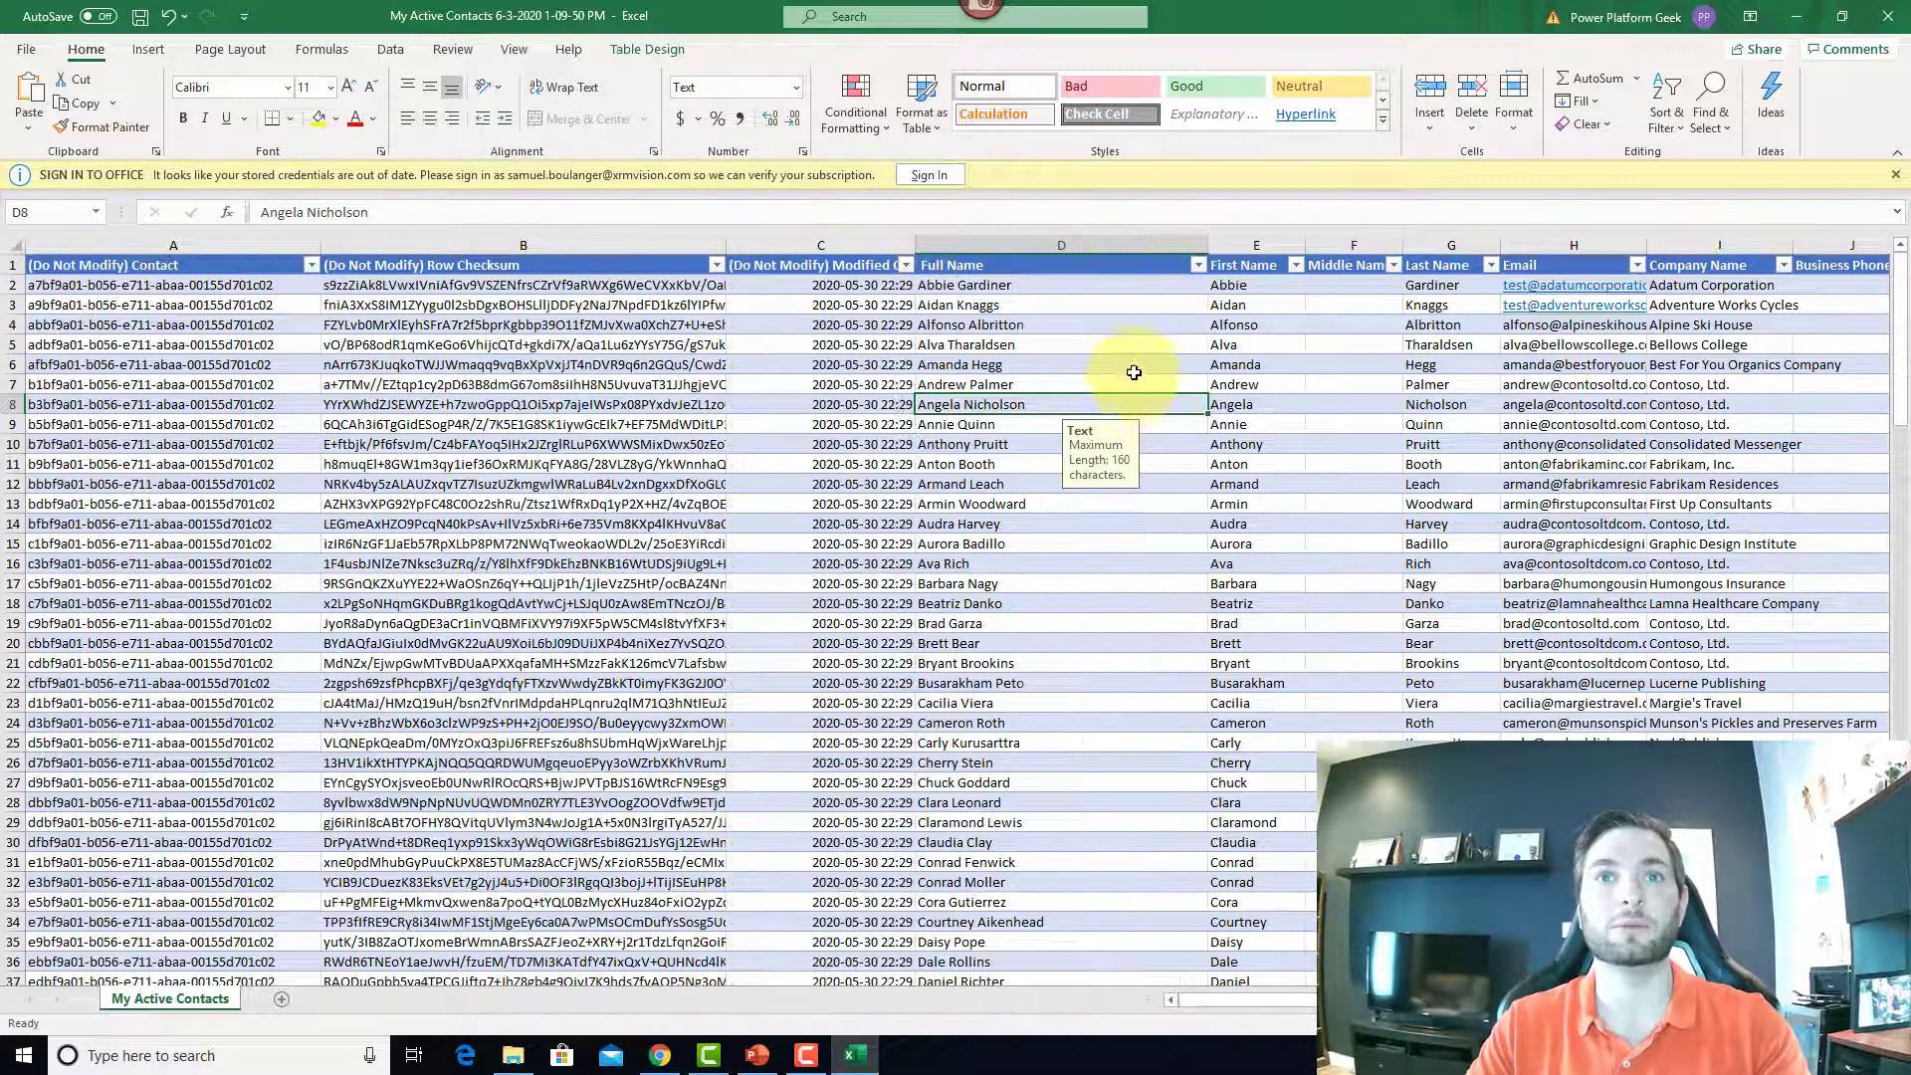
pyautogui.click(1582, 377)
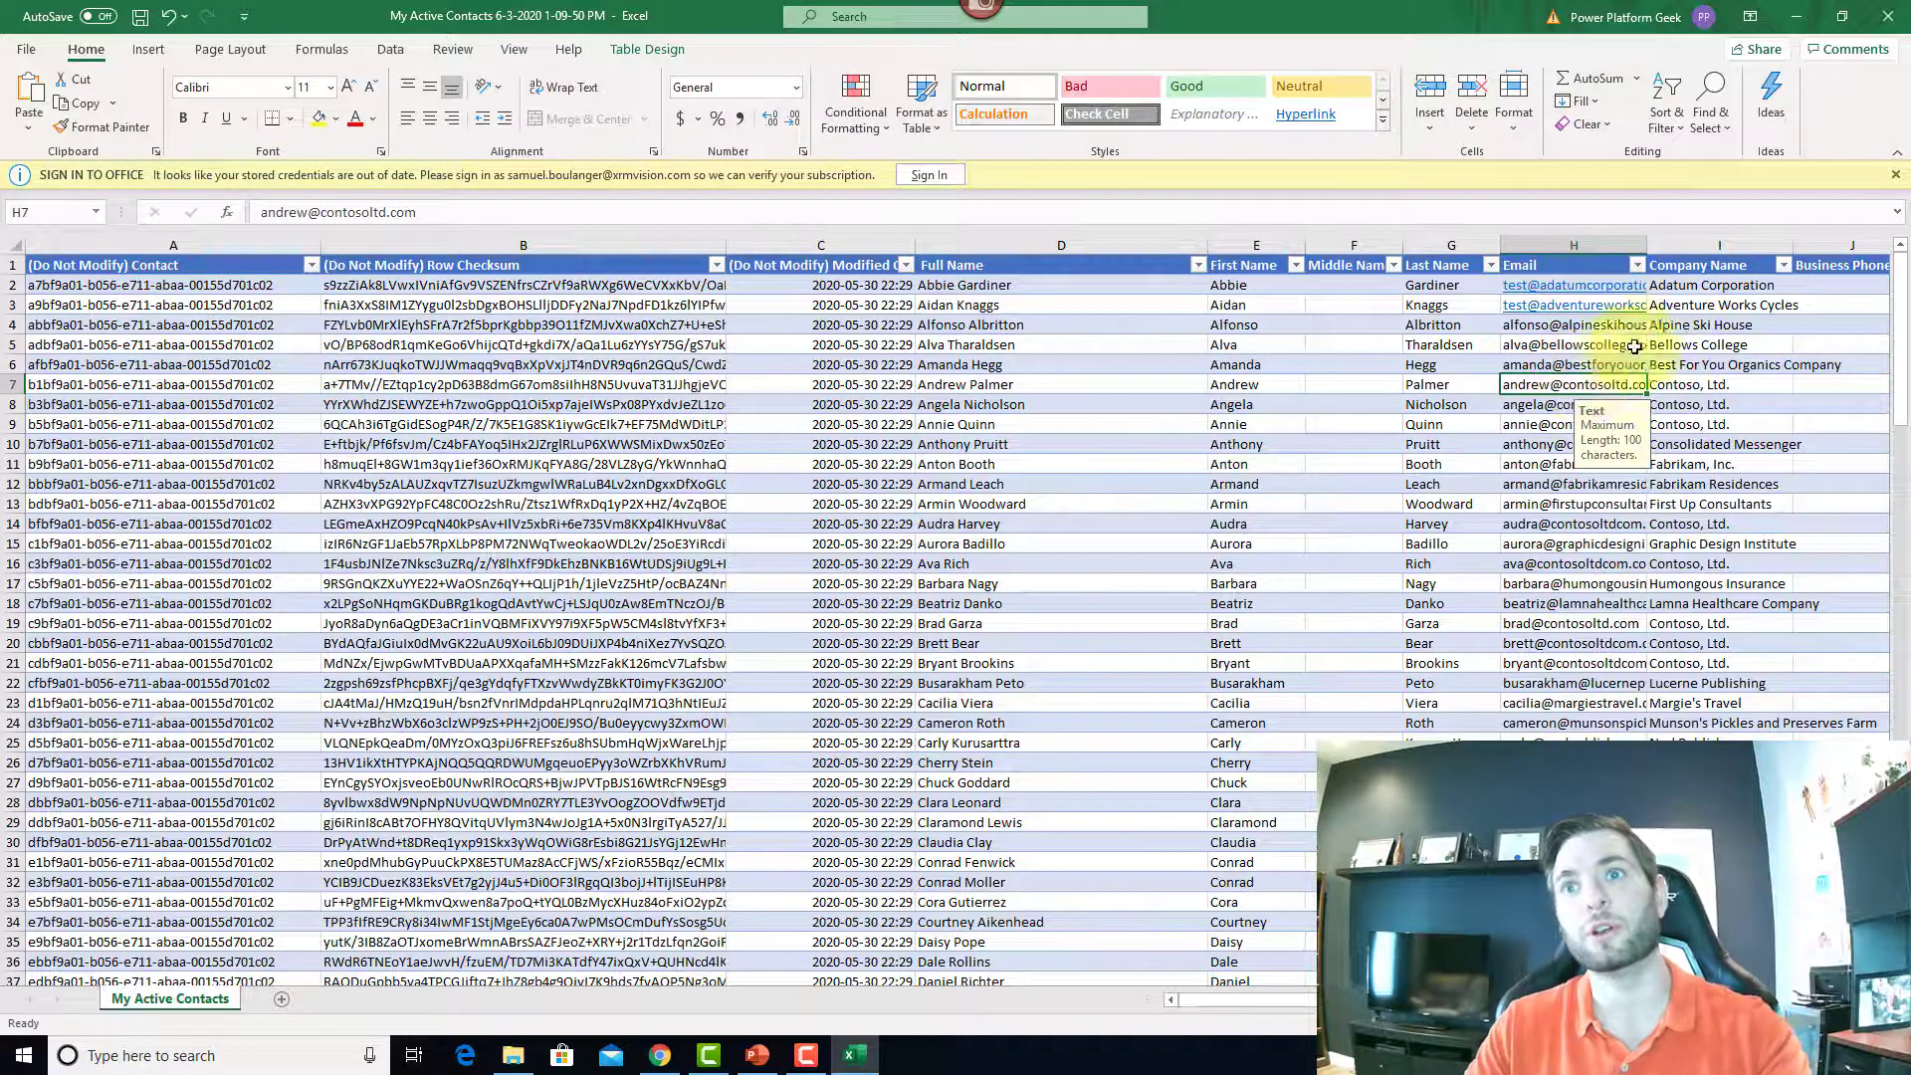
pyautogui.click(1176, 387)
pyautogui.click(803, 245)
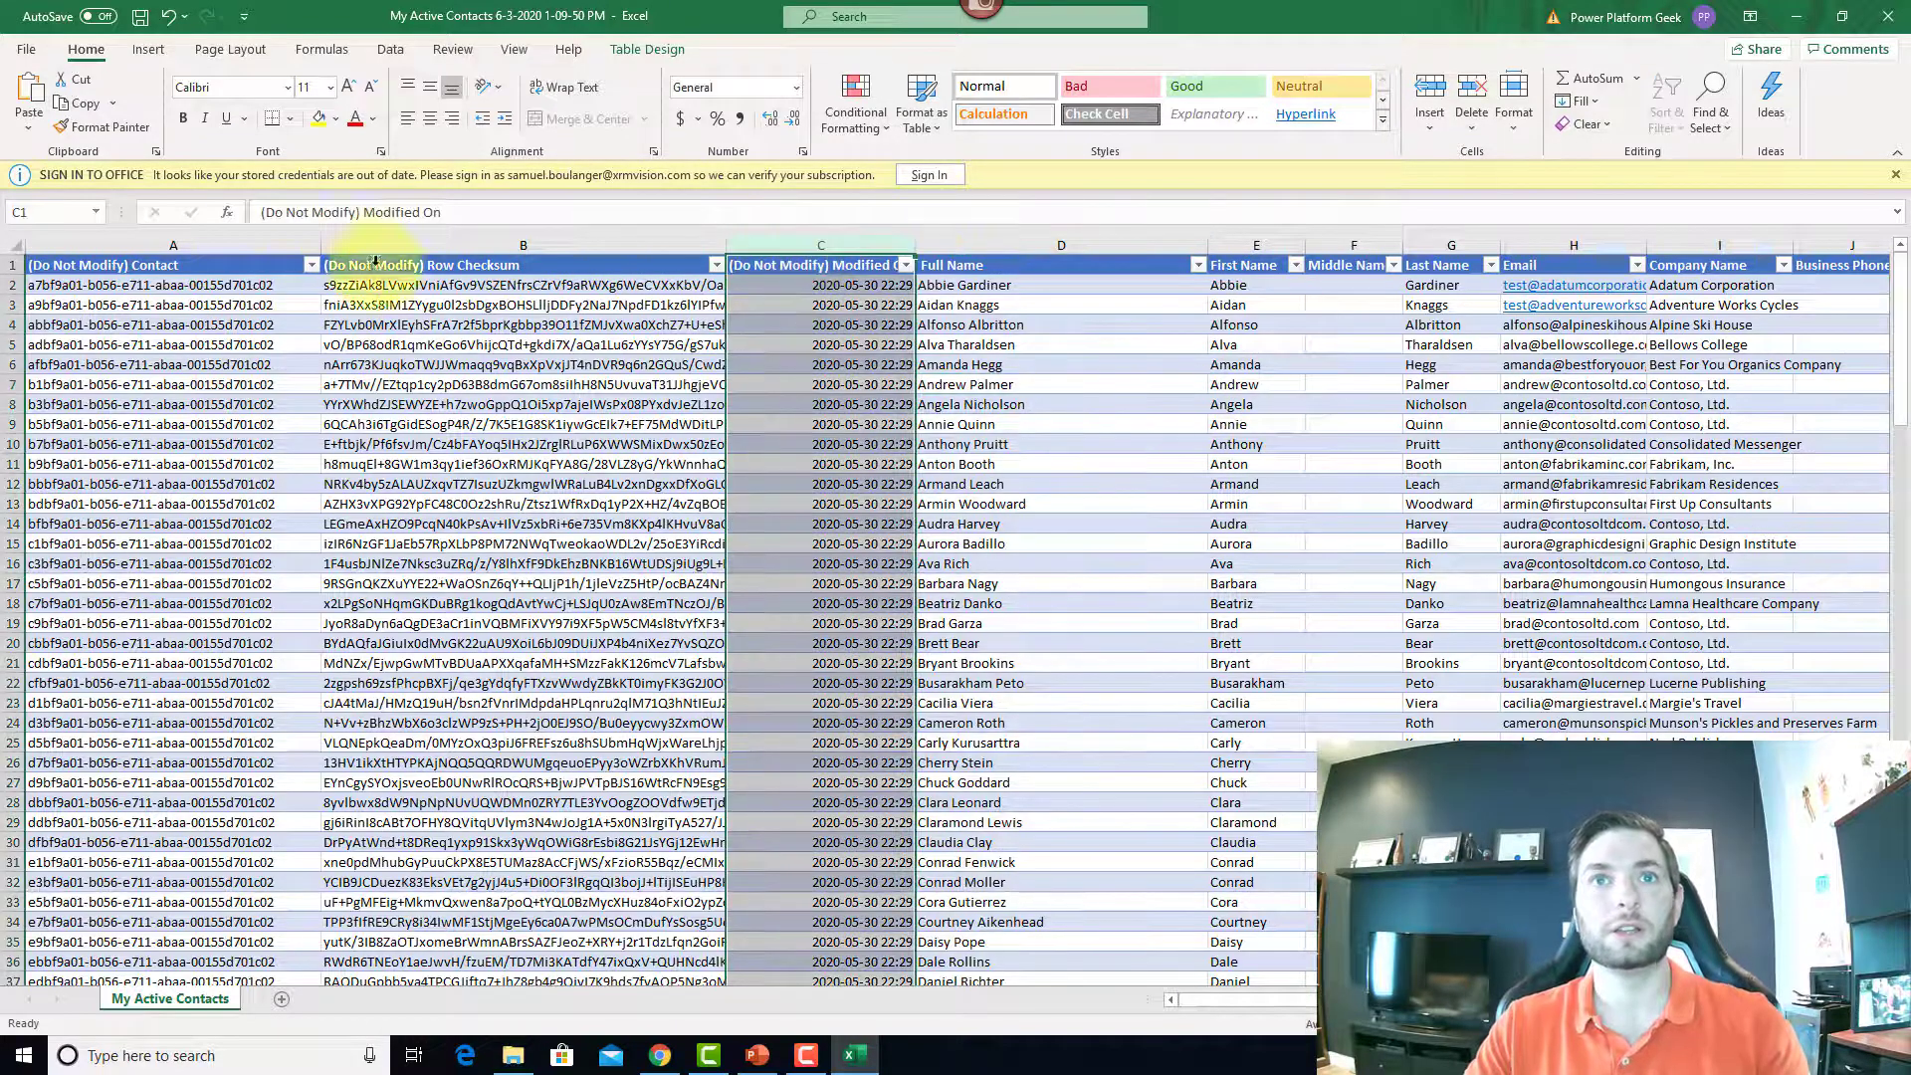
pyautogui.keyDown('shift'); pyautogui.click(211, 246); pyautogui.keyUp('shift')
pyautogui.rightClick(211, 246)
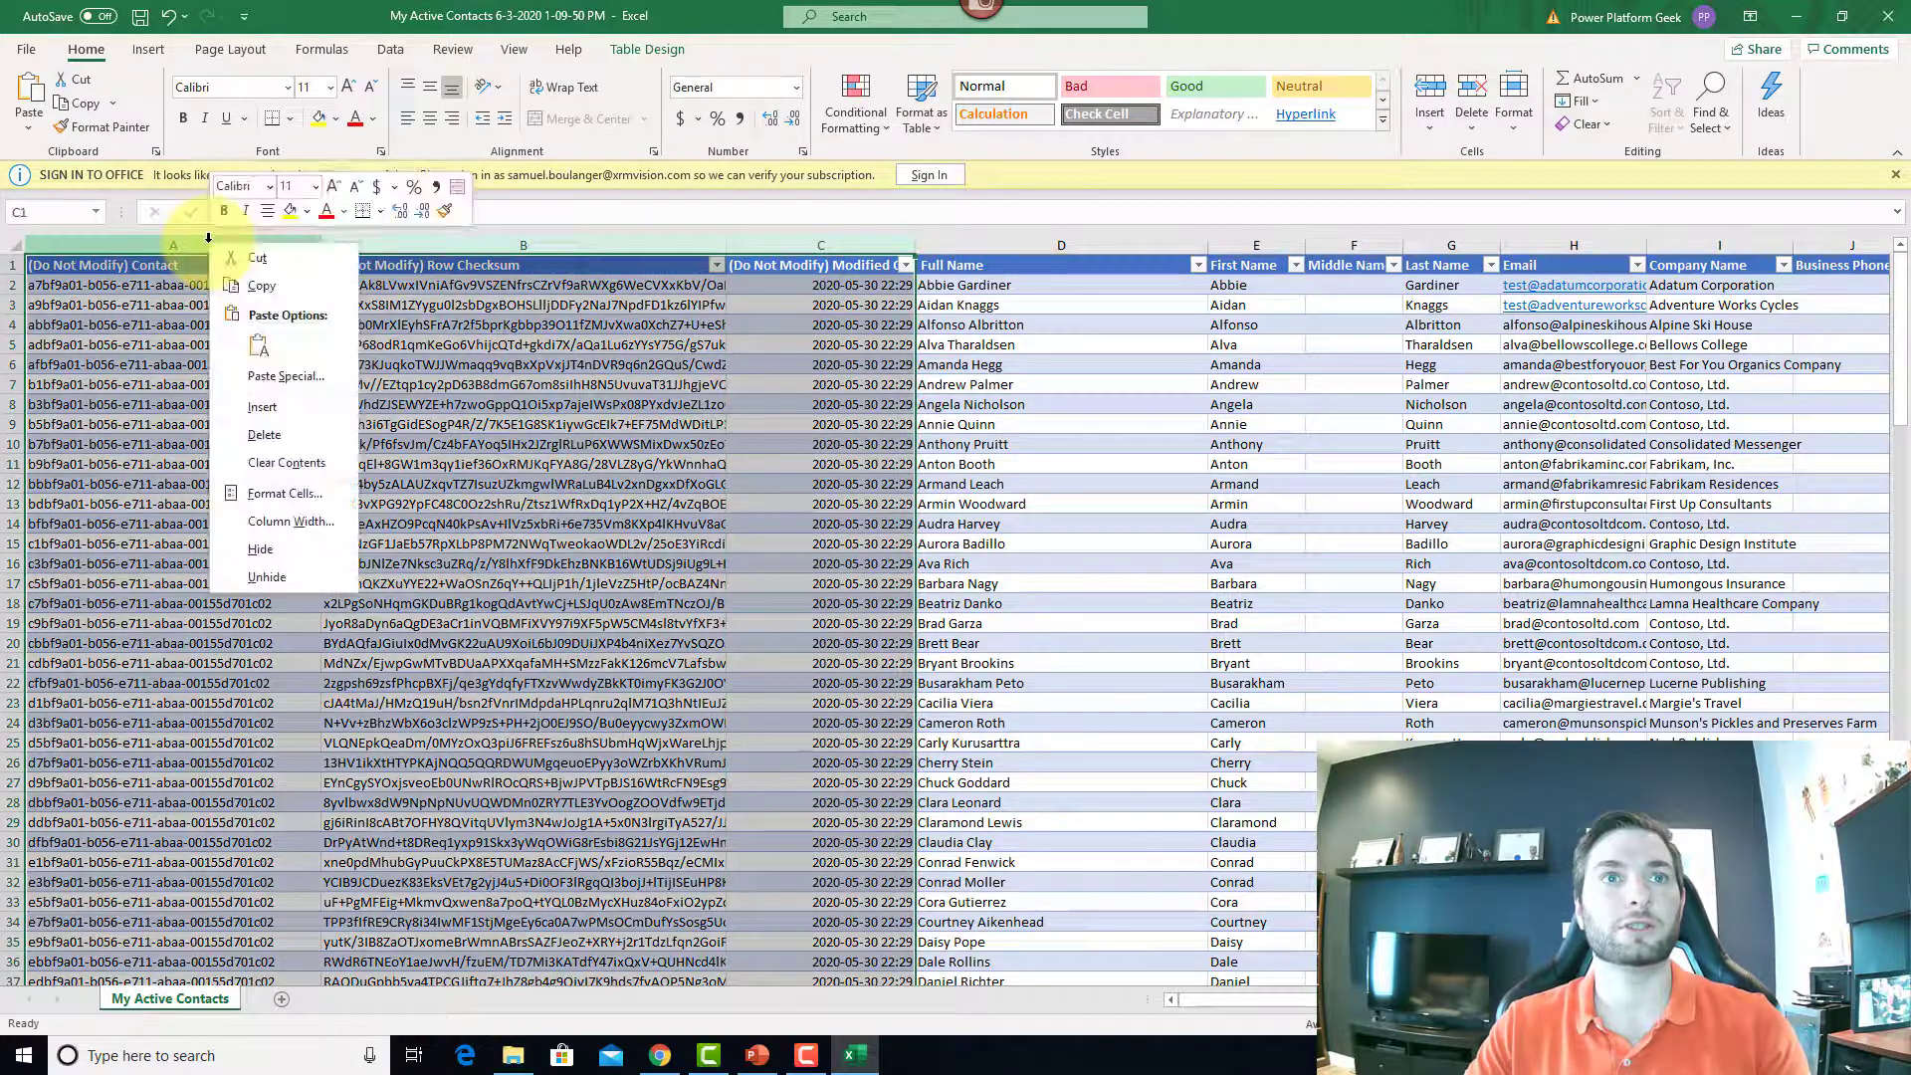
# Step: Hide the Contact, Row Checksum and Modified On columns, then save the workbook to Desktop as 'ActiveContactModified'
pyautogui.click(314, 555)
pyautogui.click(998, 562)
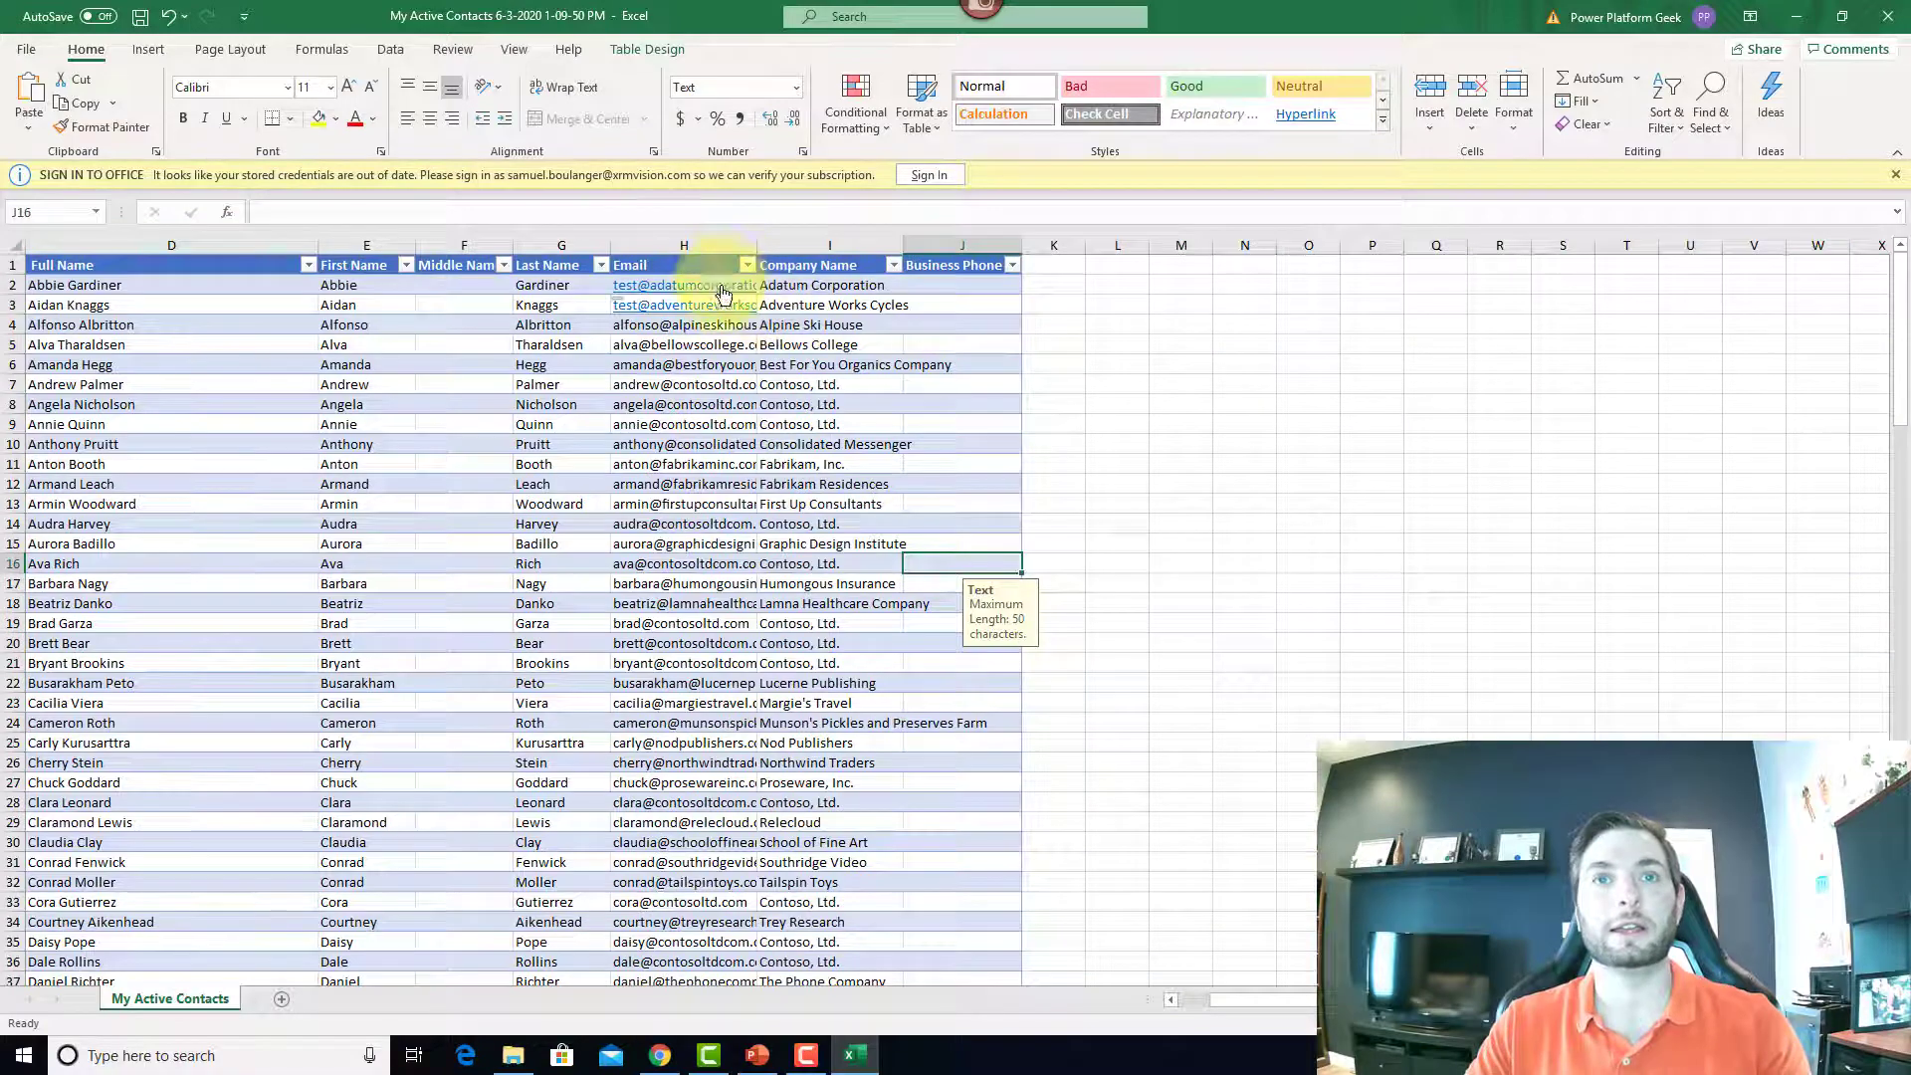
pyautogui.click(27, 49)
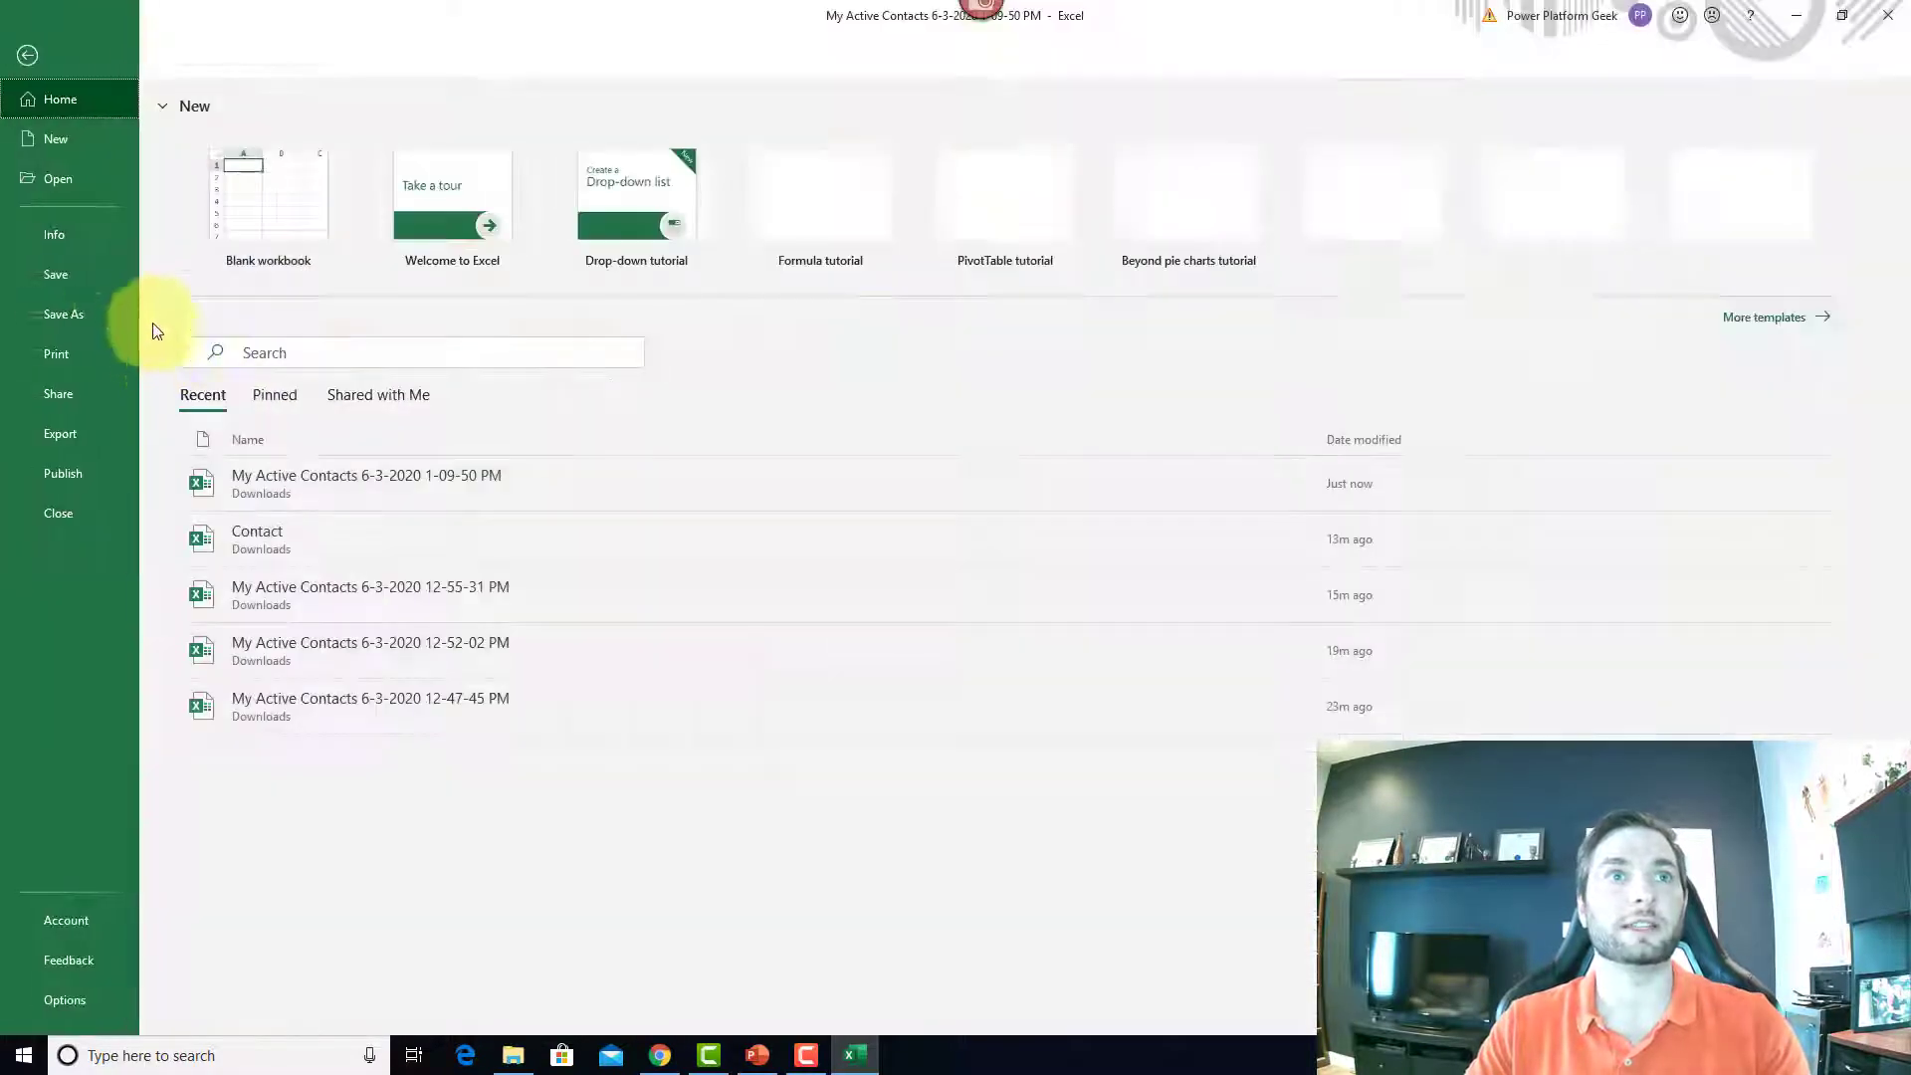
pyautogui.click(109, 316)
pyautogui.click(323, 410)
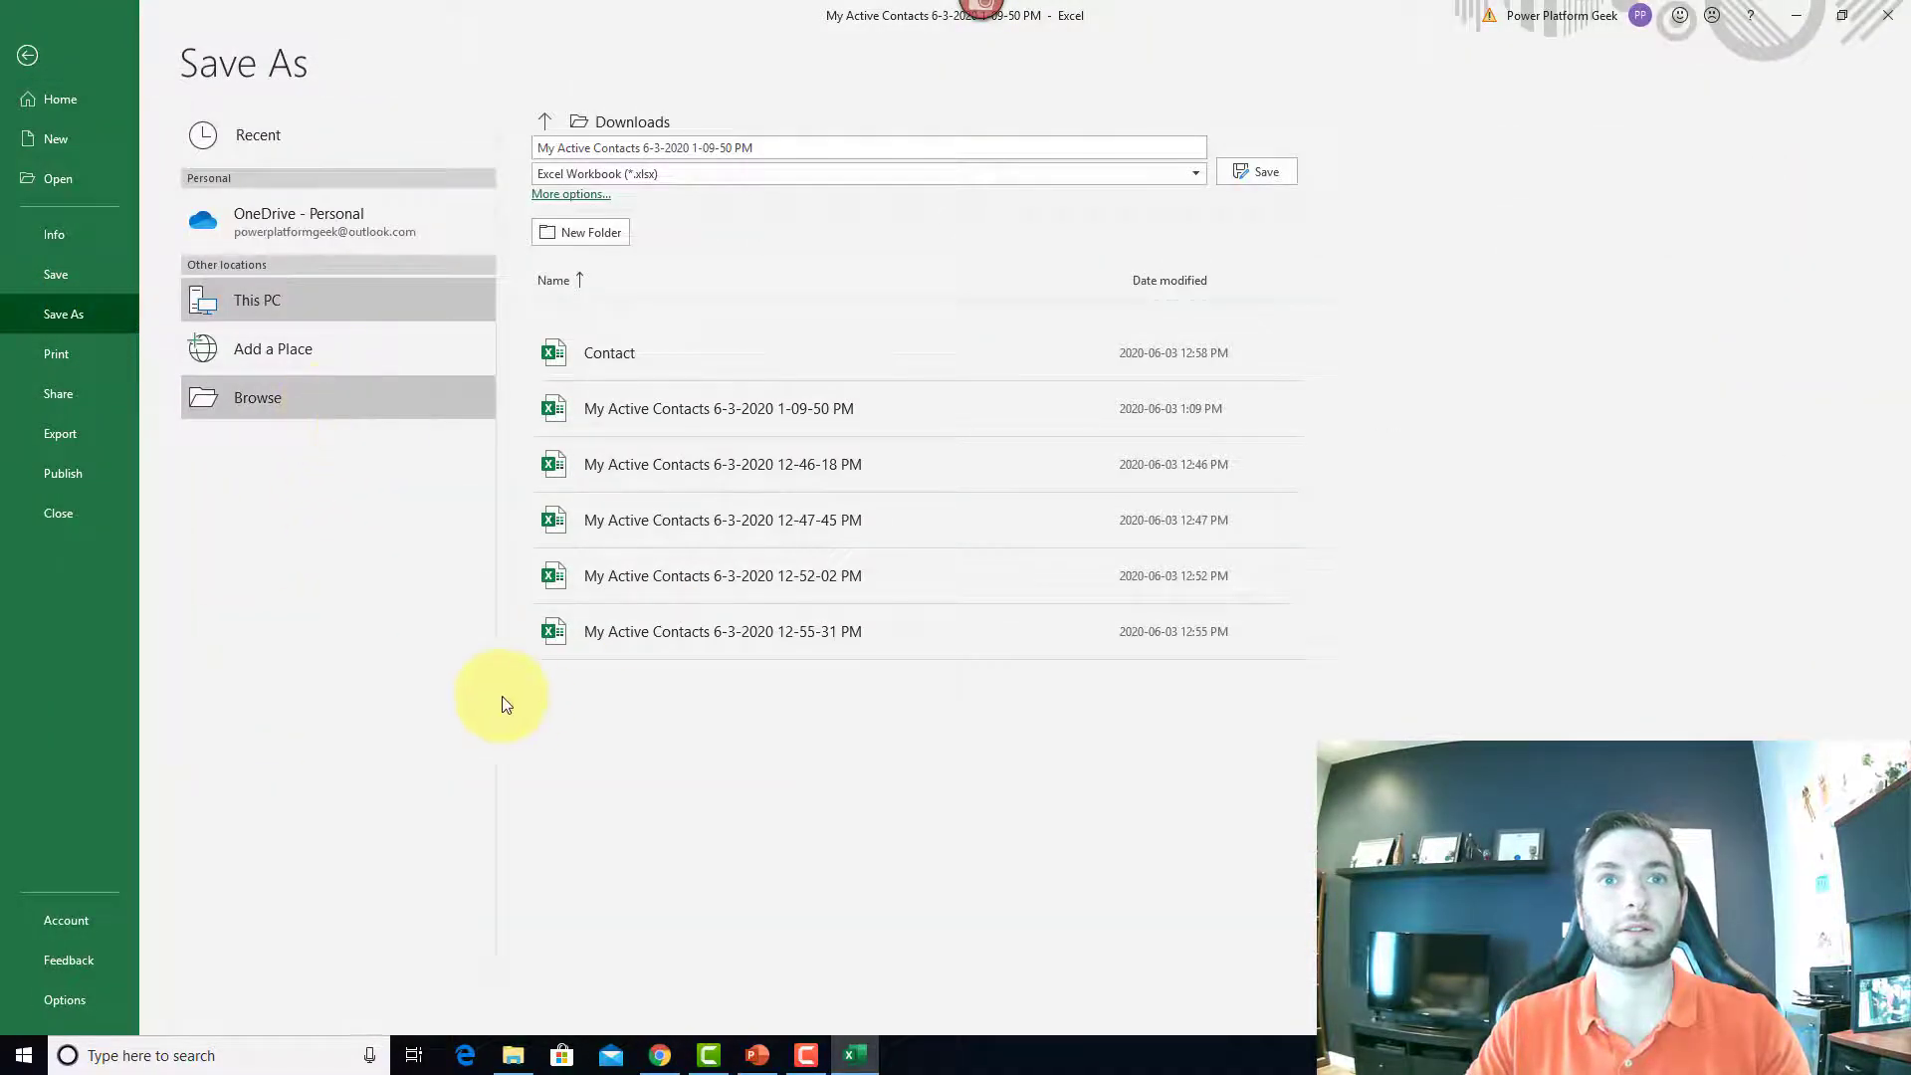
pyautogui.click(391, 398)
pyautogui.moveTo(391, 398); pyautogui.dragTo(17, 372)
pyautogui.write('ActiveContactMo')
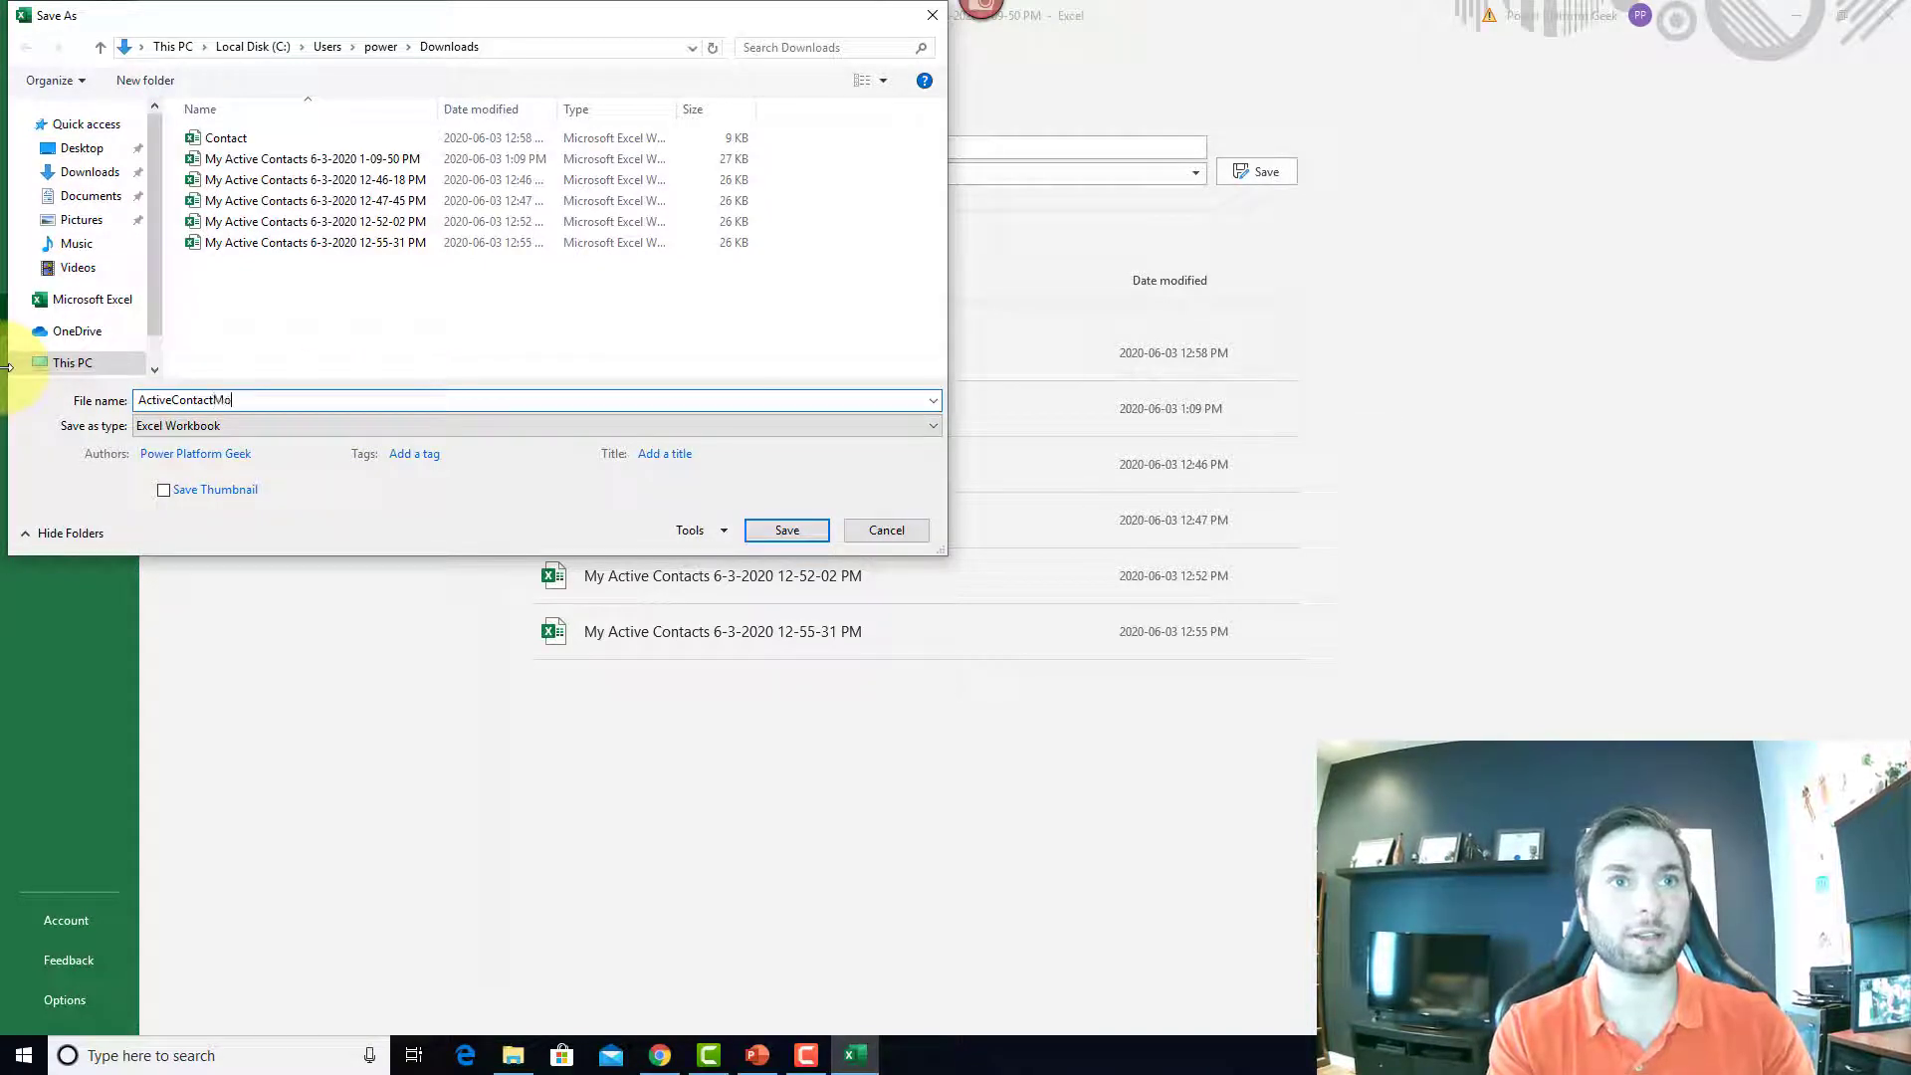
pyautogui.write('dified')
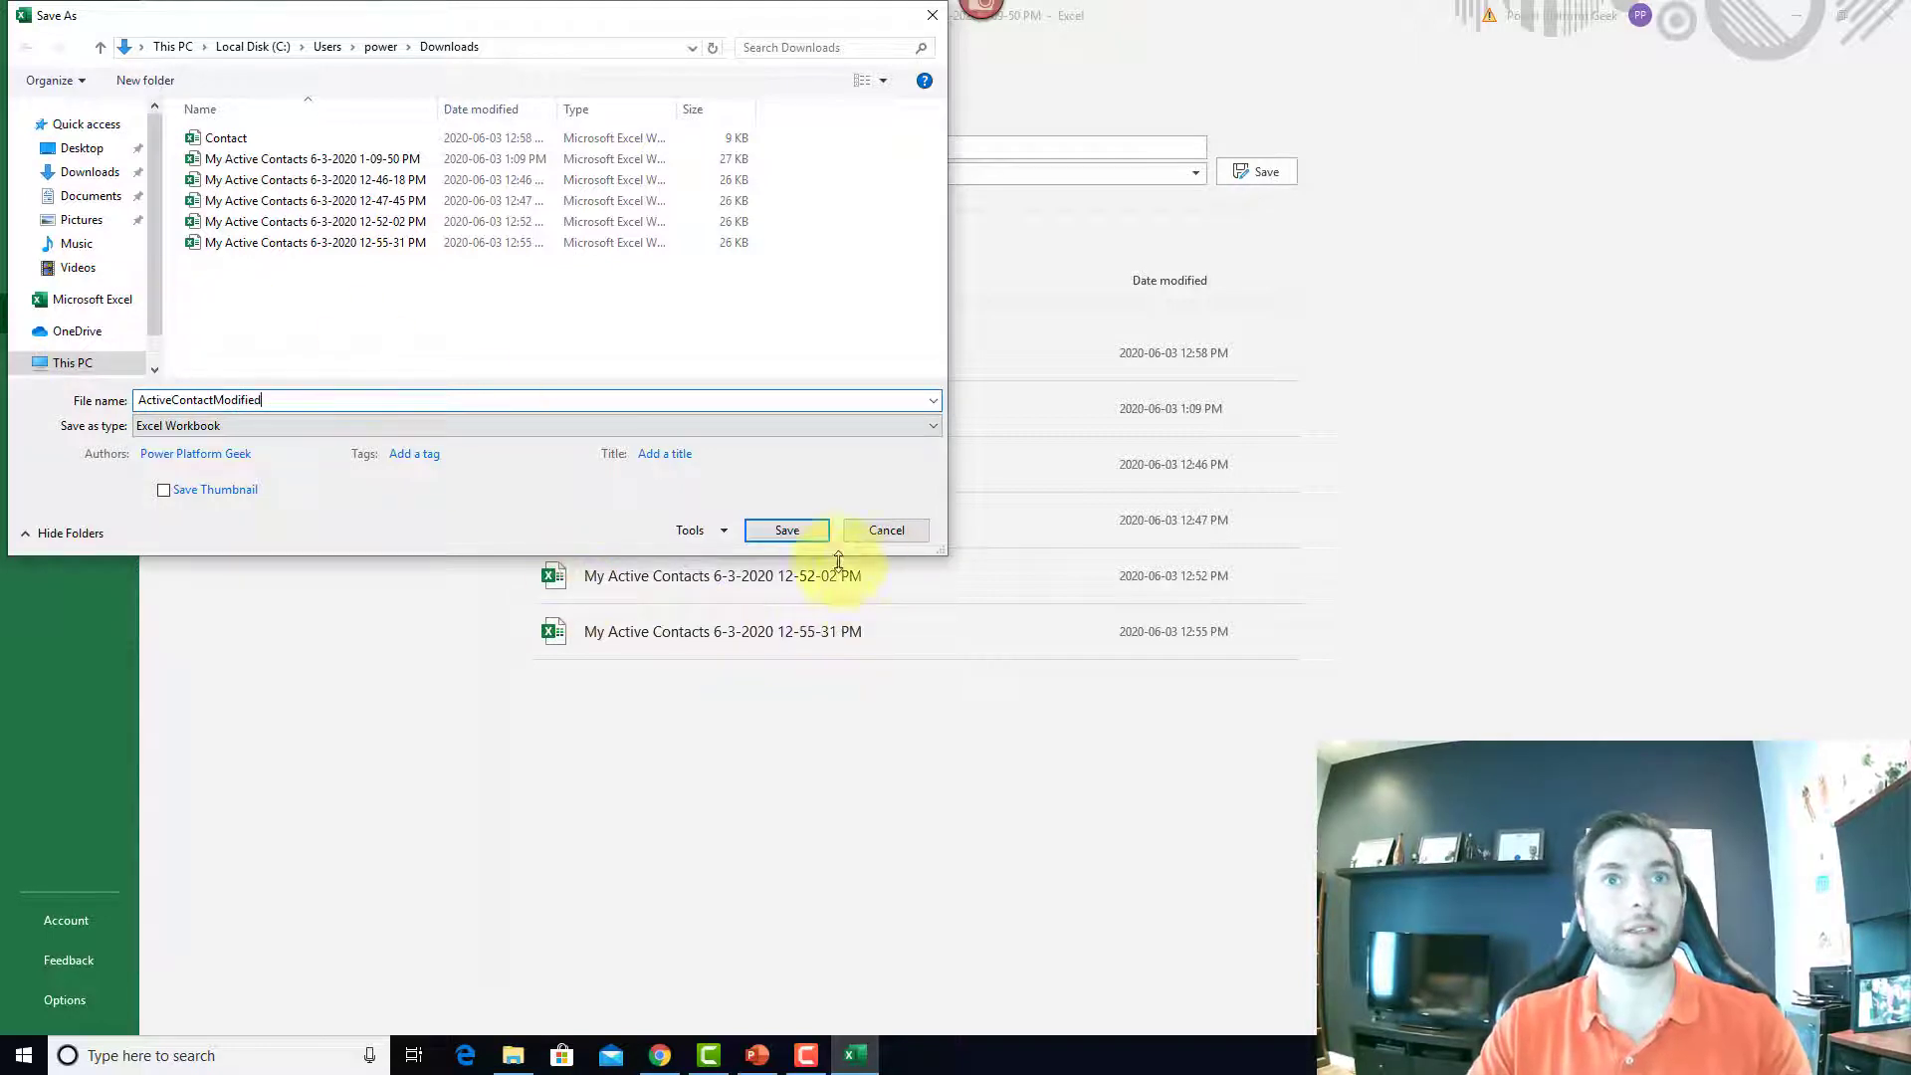
pyautogui.click(82, 147)
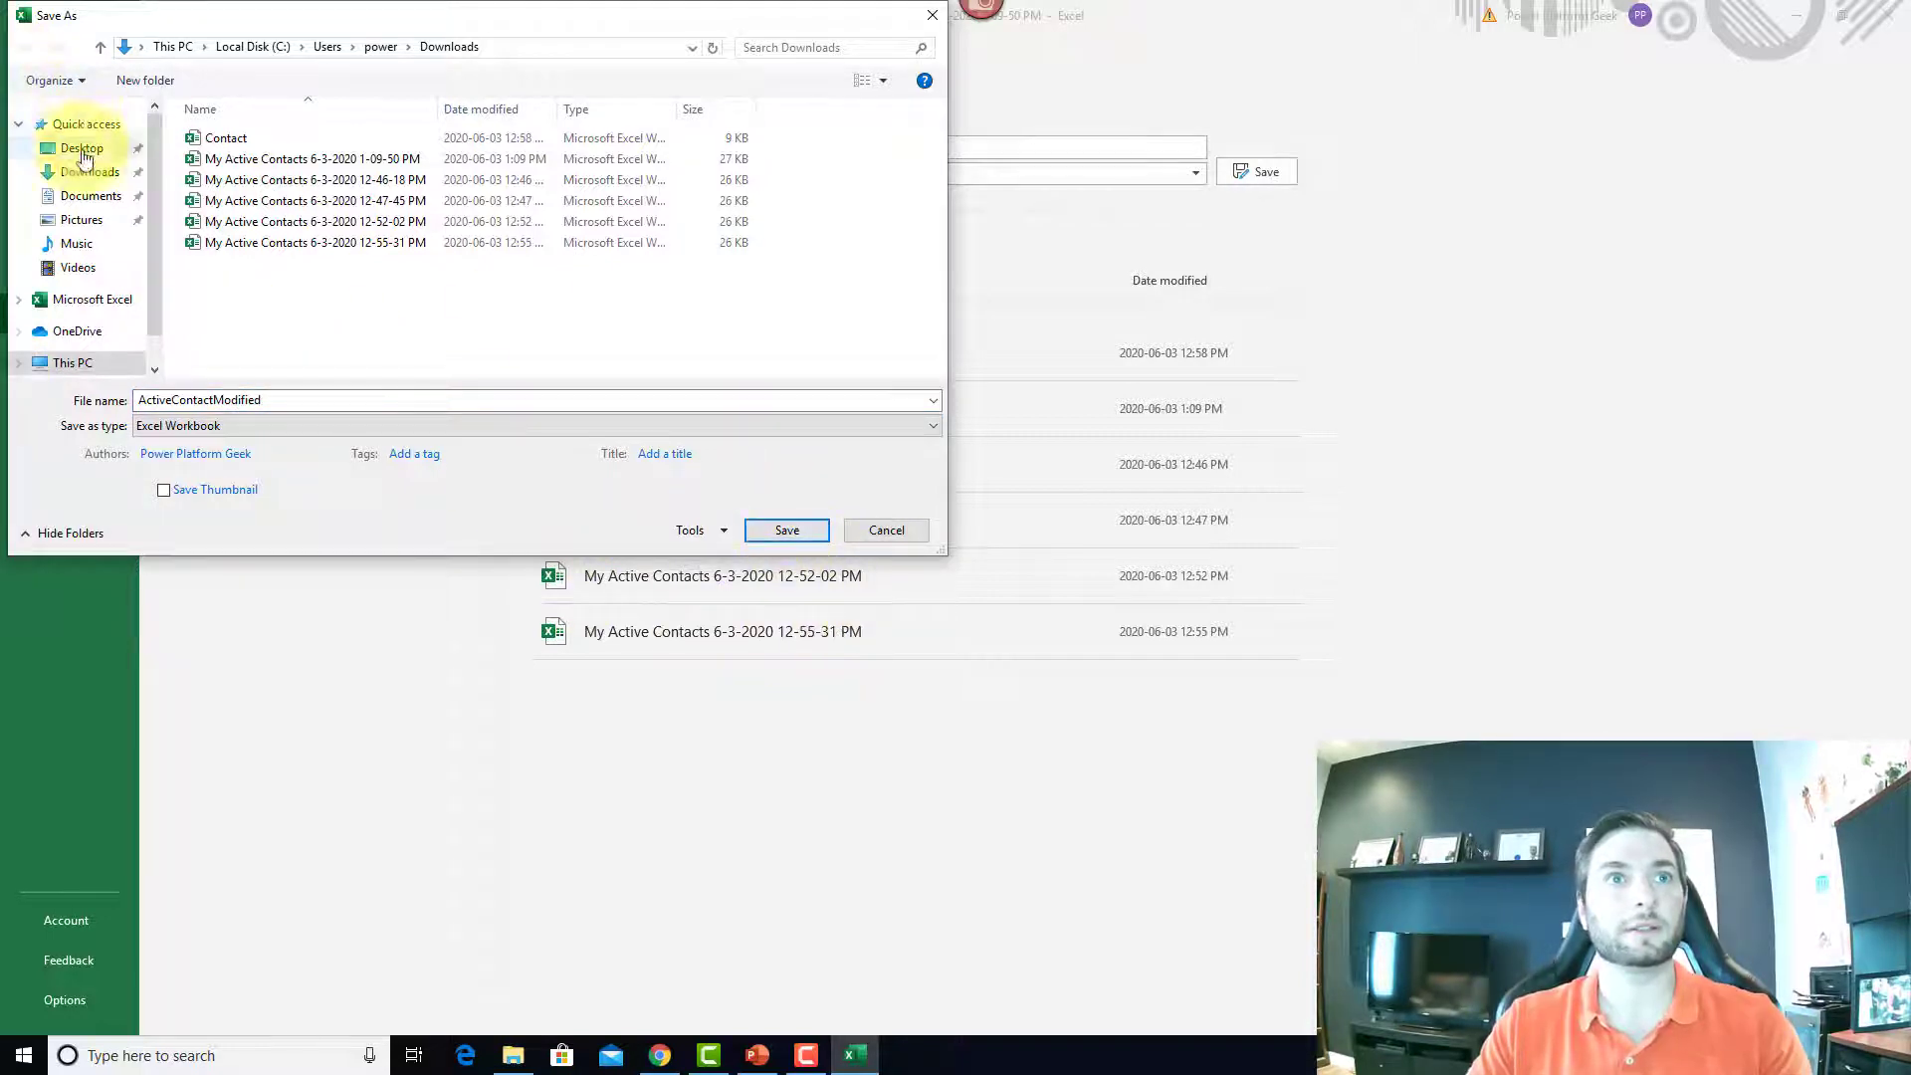
pyautogui.click(785, 533)
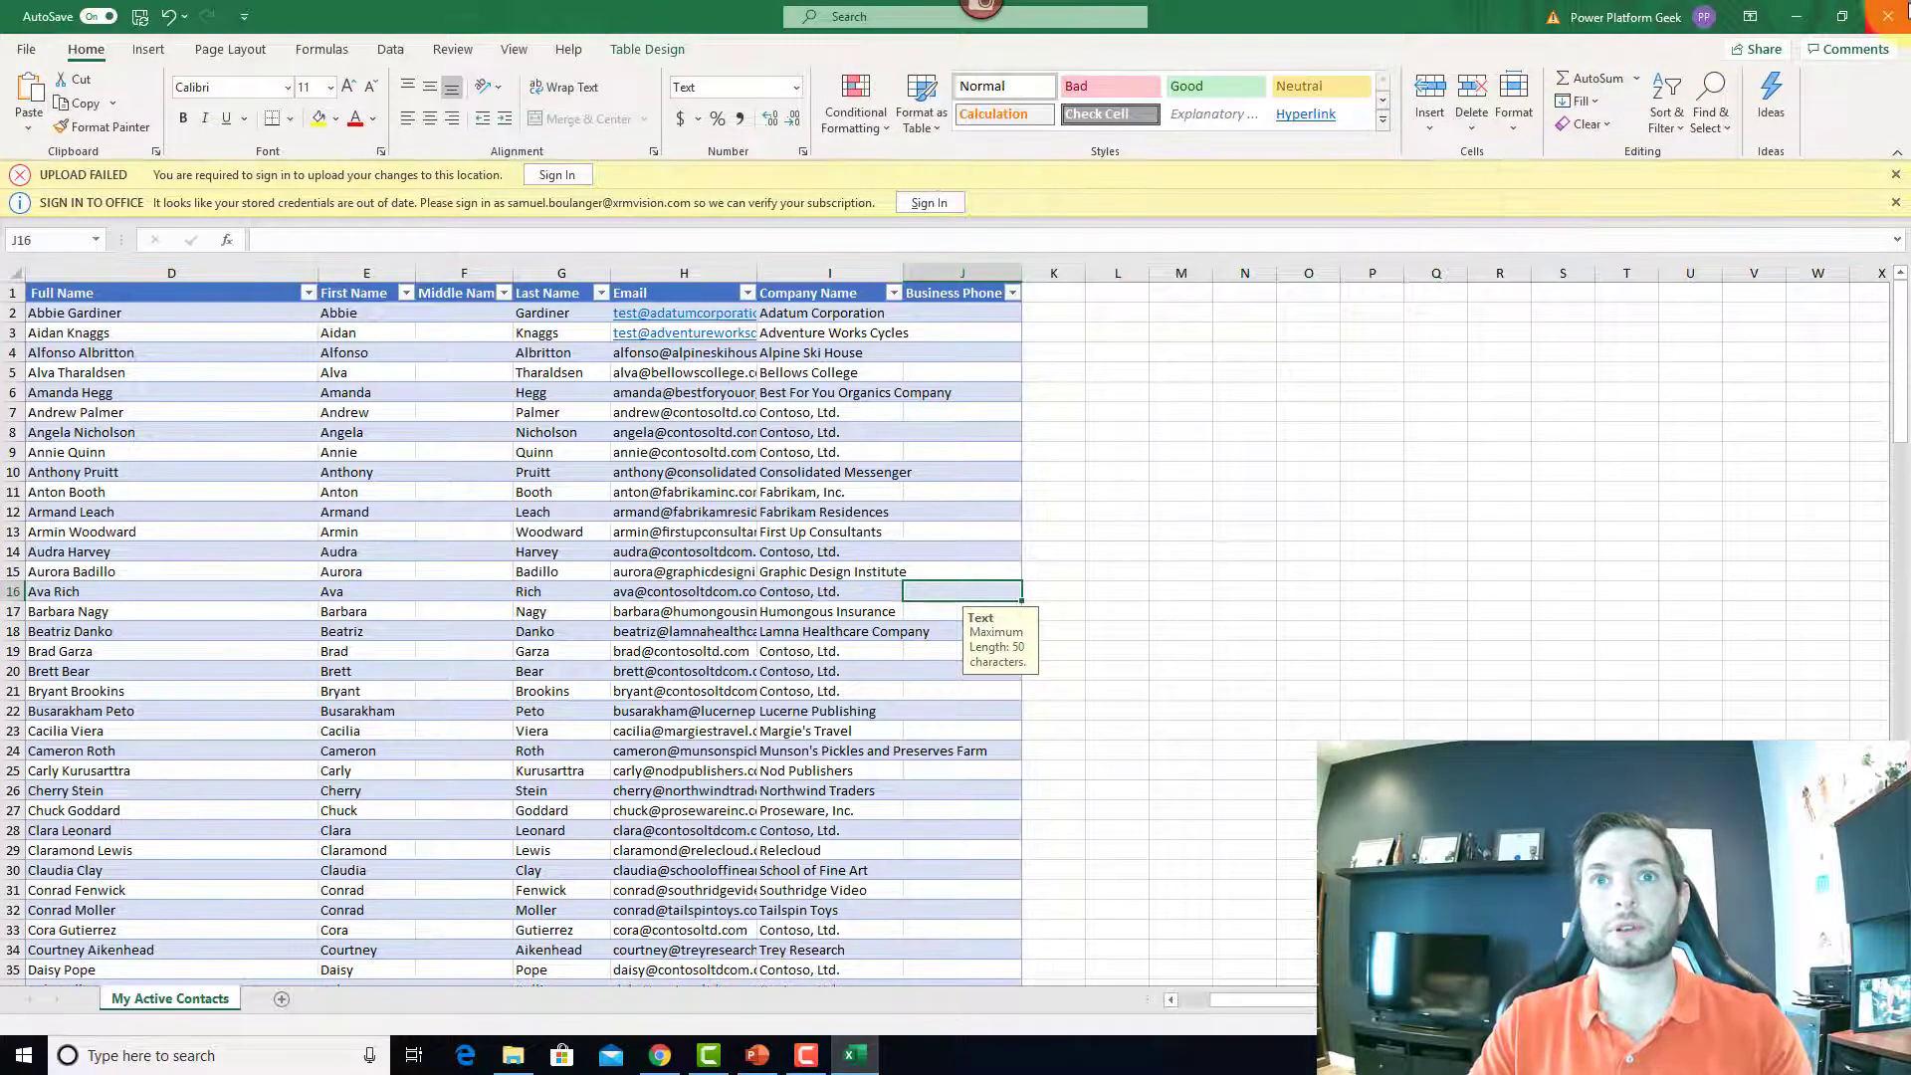
# Step: Close Excel and load ActiveContactModified.xlsx into the contacts Import from Excel panel
pyautogui.click(1881, 15)
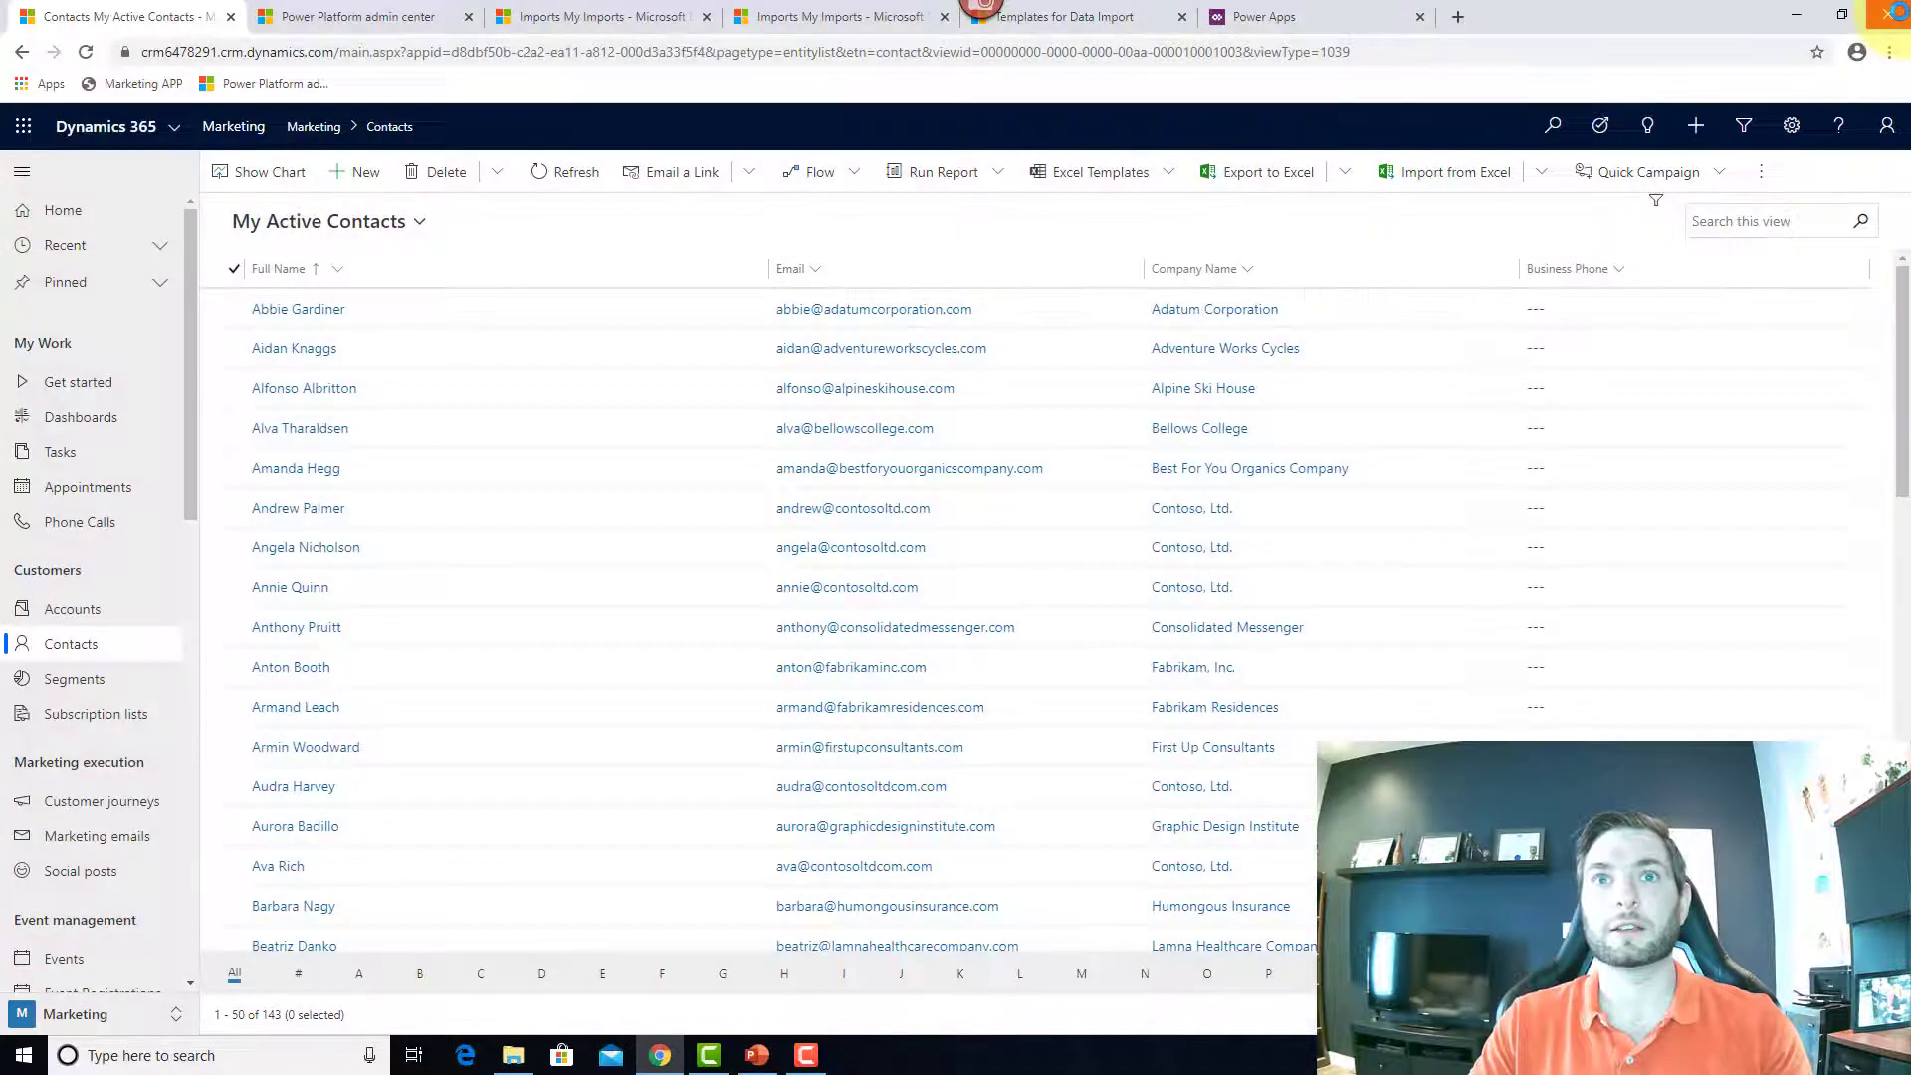
pyautogui.click(1545, 183)
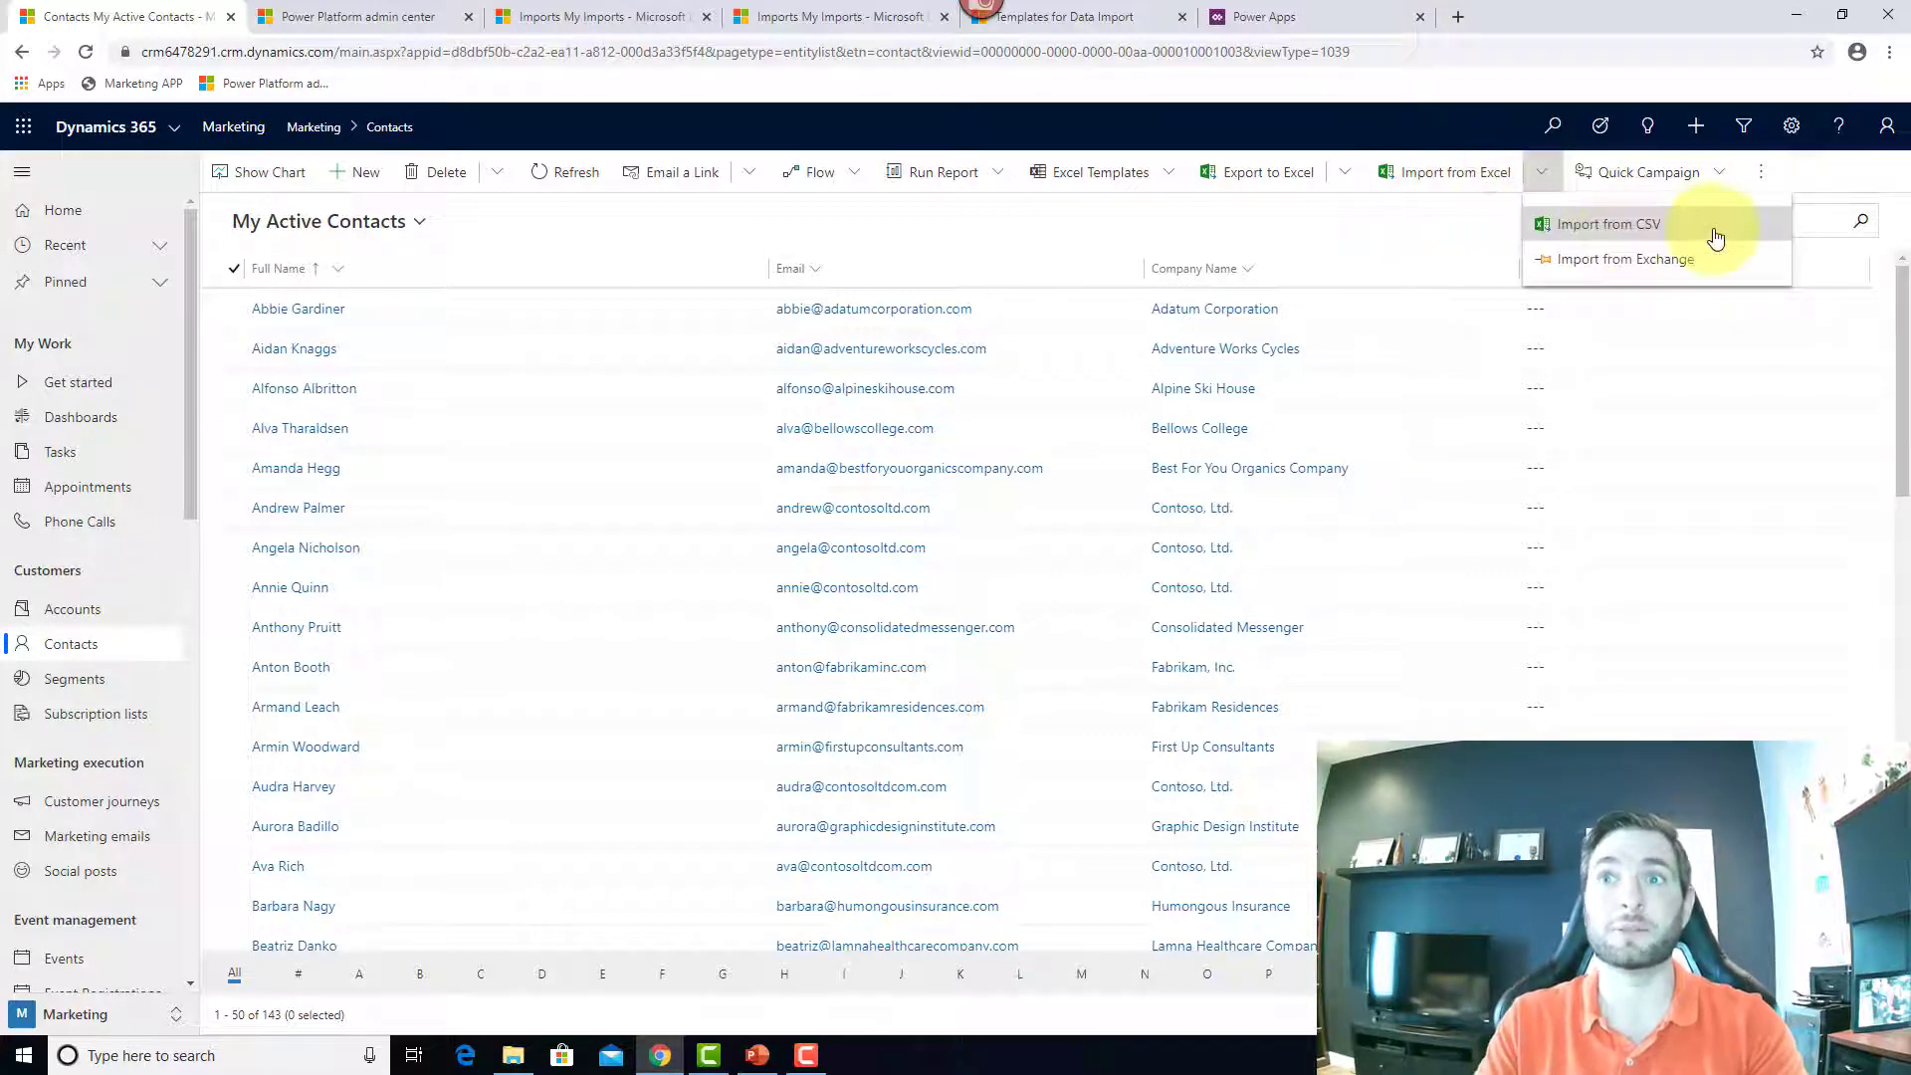
pyautogui.click(1440, 188)
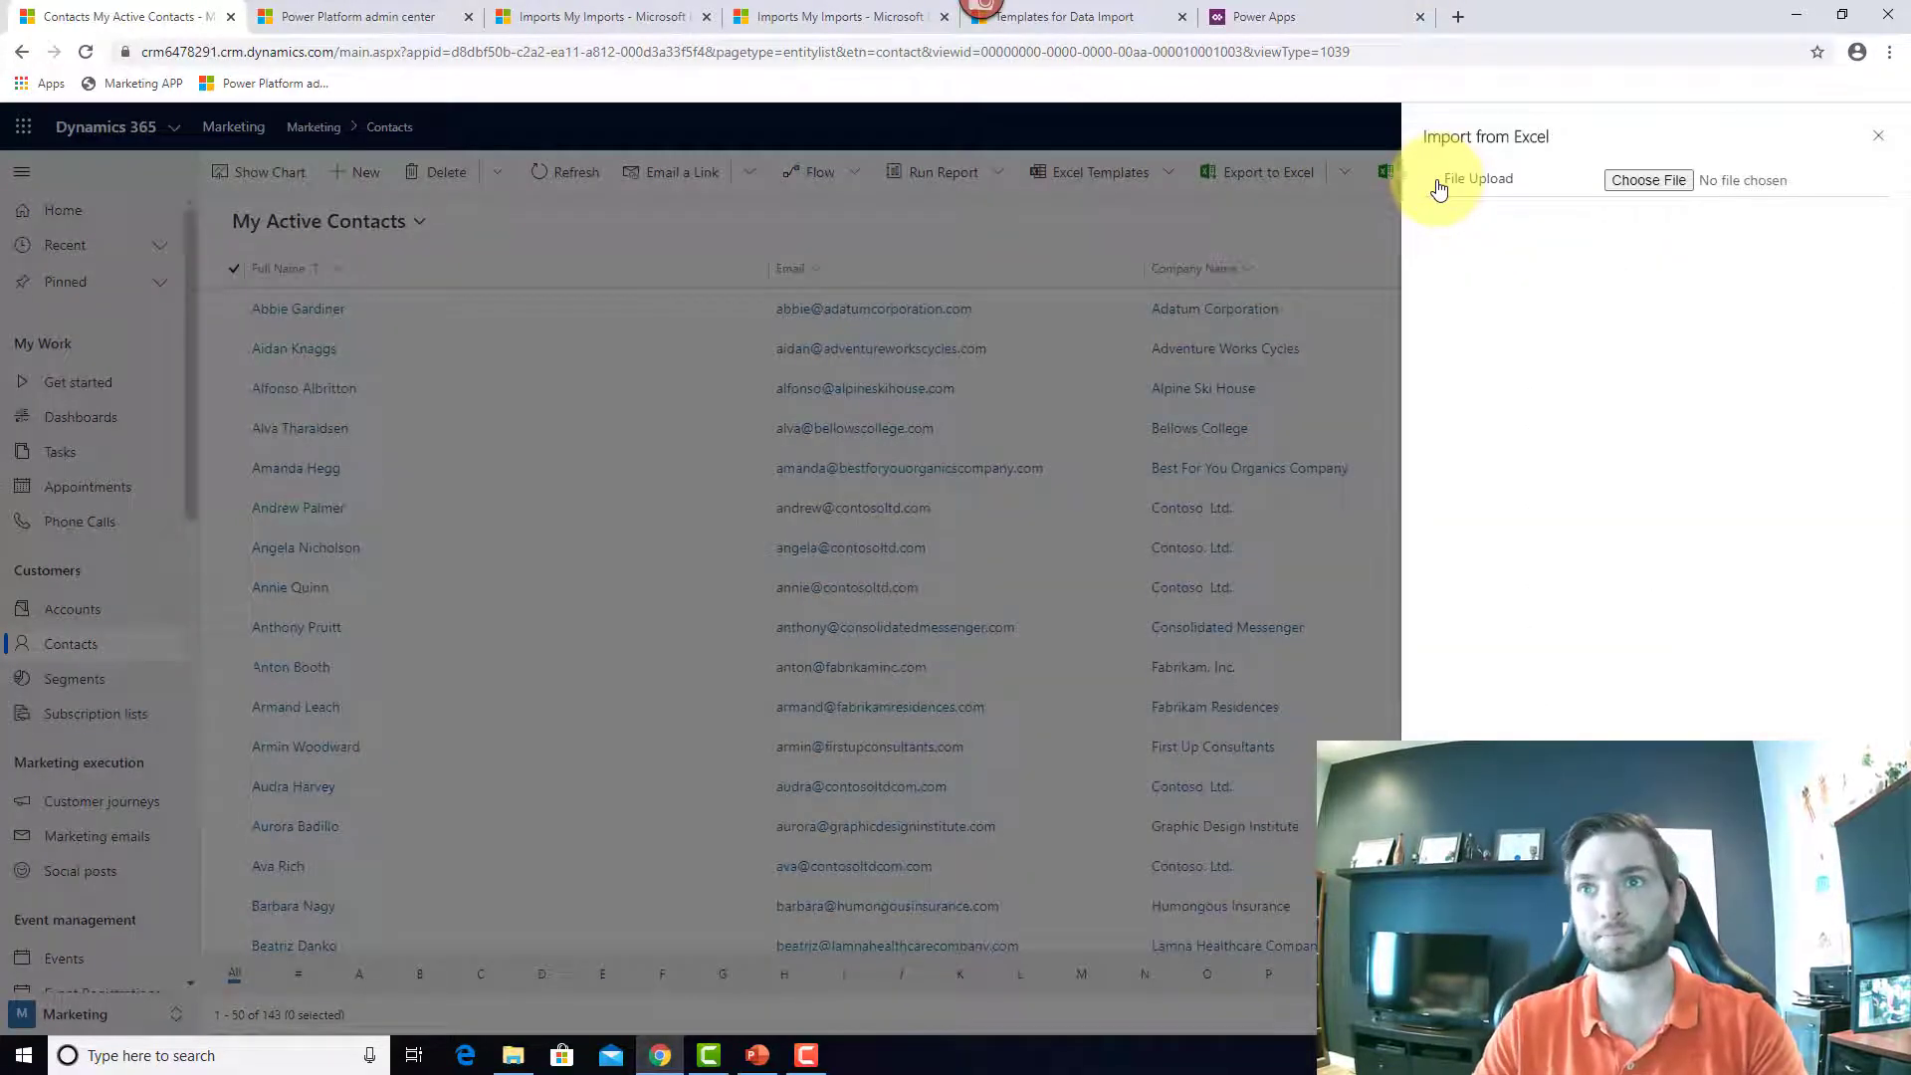
pyautogui.click(1632, 181)
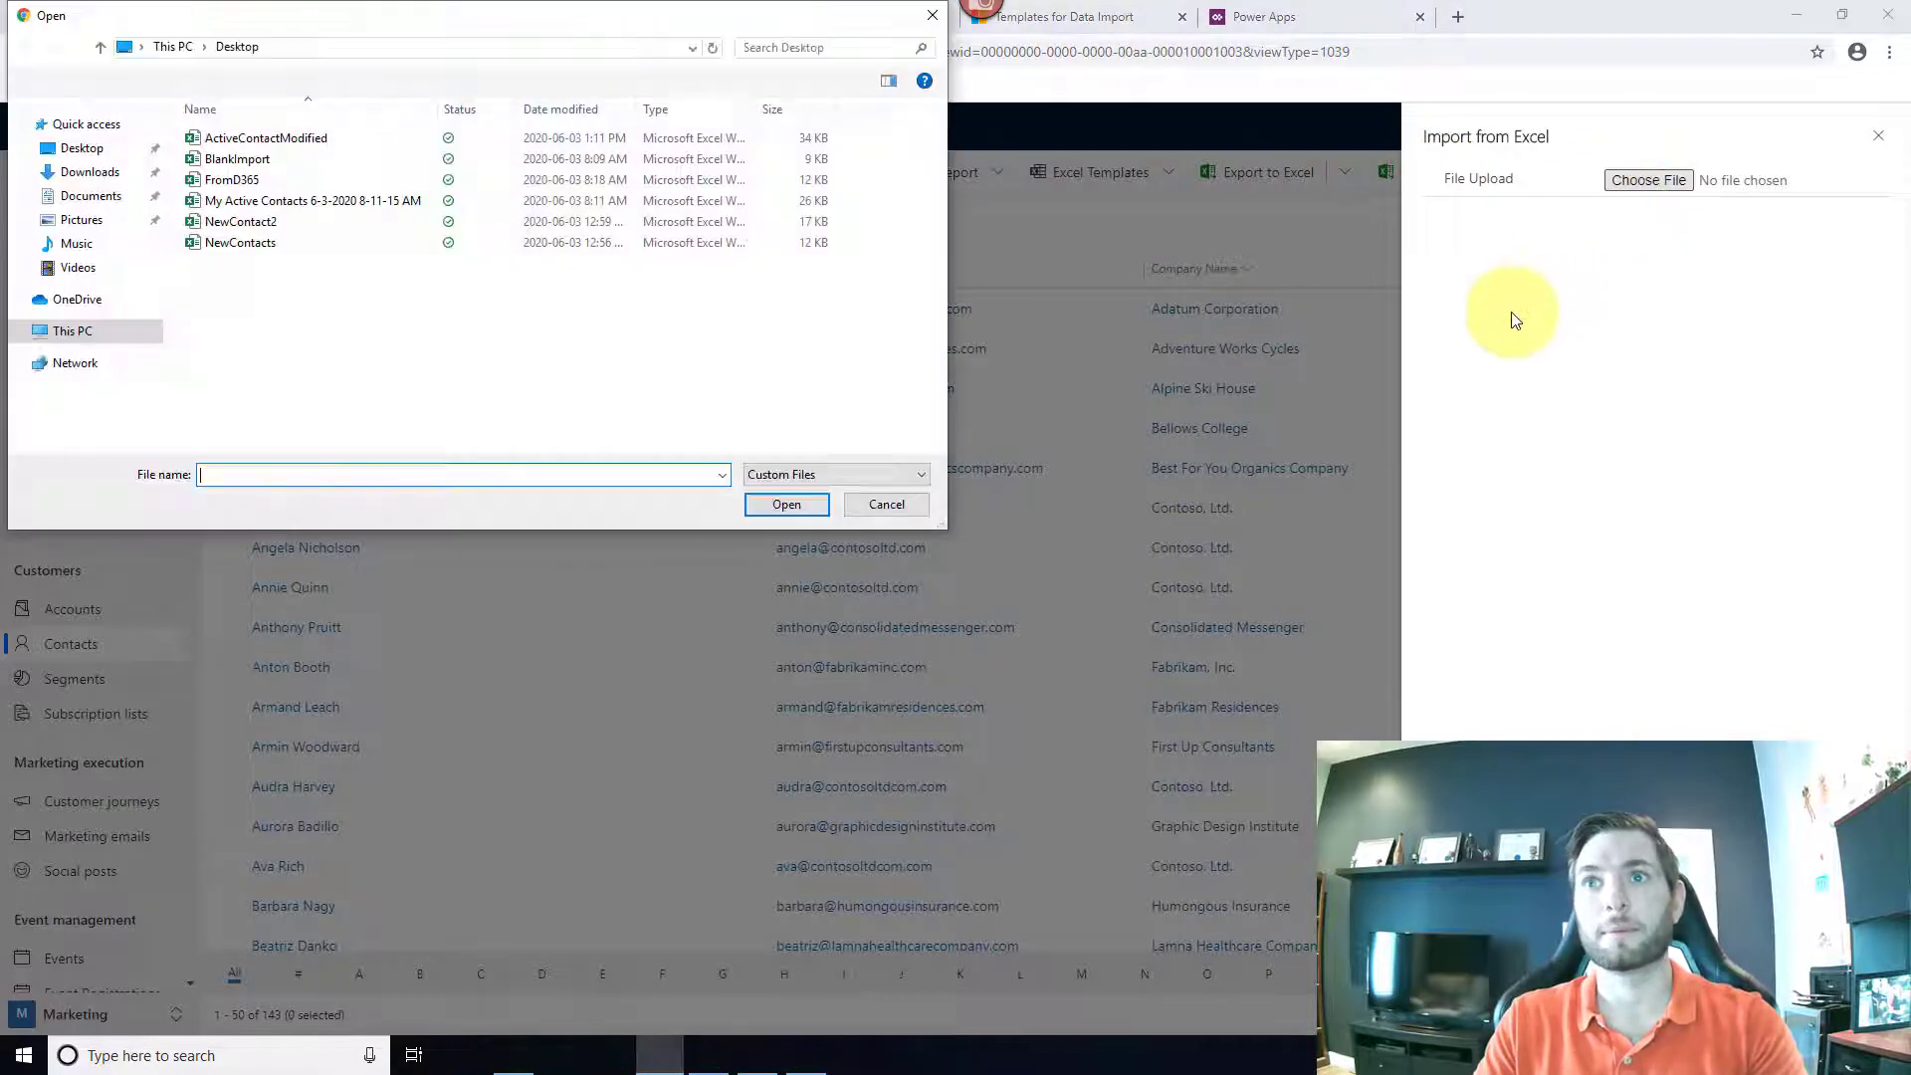
pyautogui.click(302, 139)
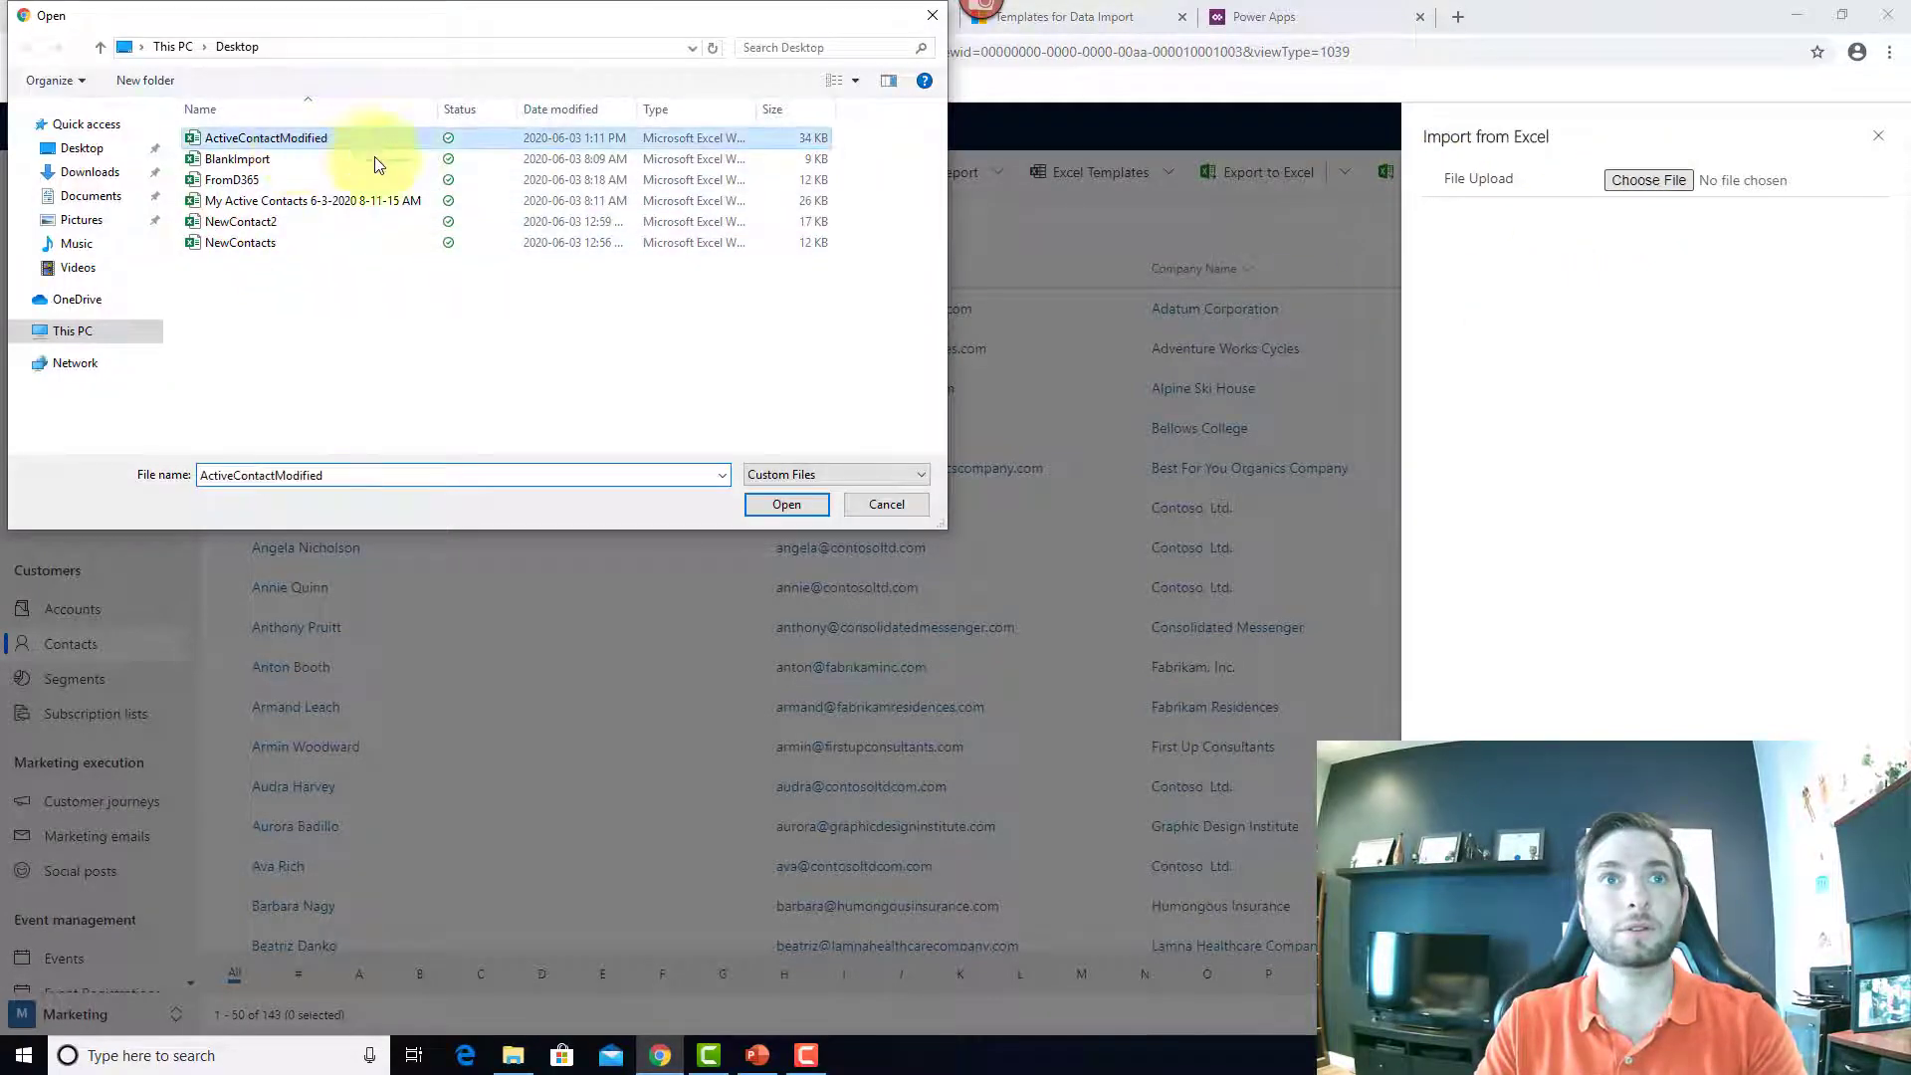
pyautogui.click(787, 507)
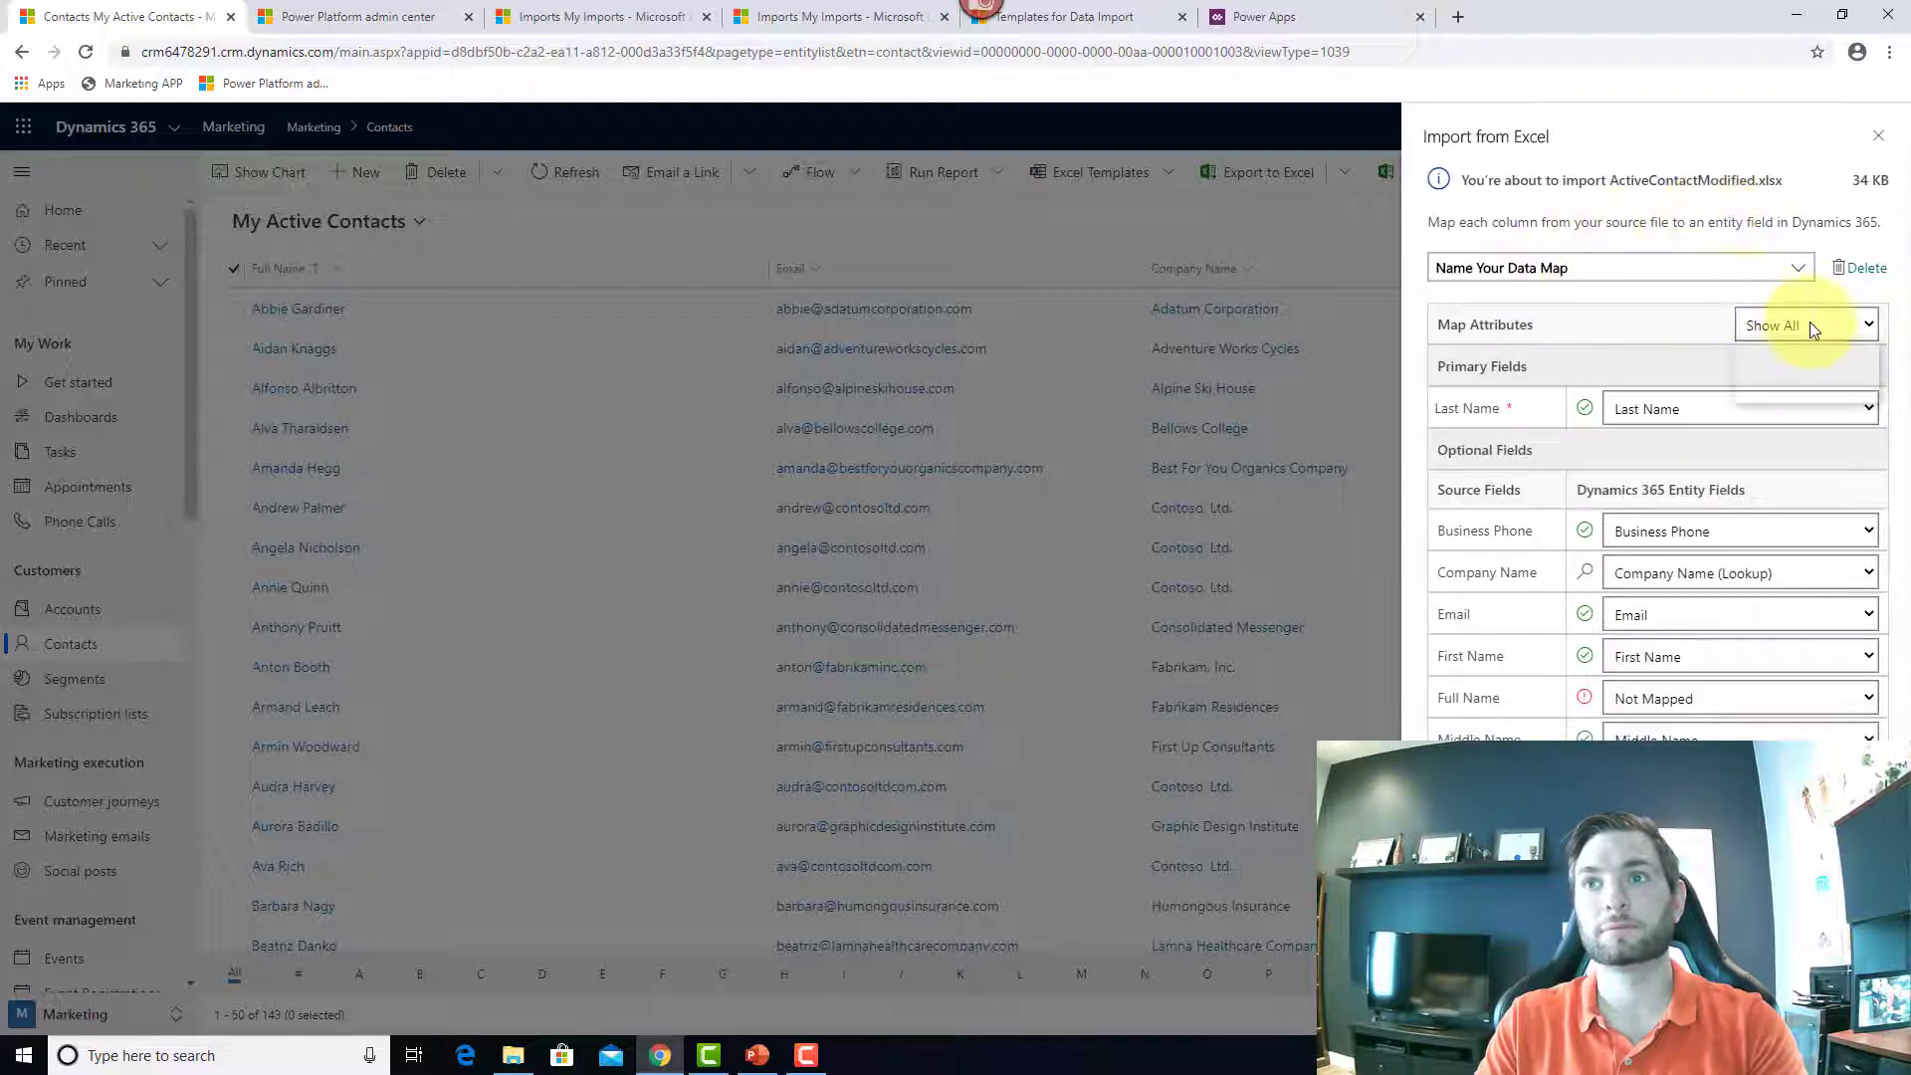
# Step: Show unmapped columns, submit the import ignoring the unmapped Full Name, then close the panel
pyautogui.click(1809, 323)
pyautogui.click(1825, 394)
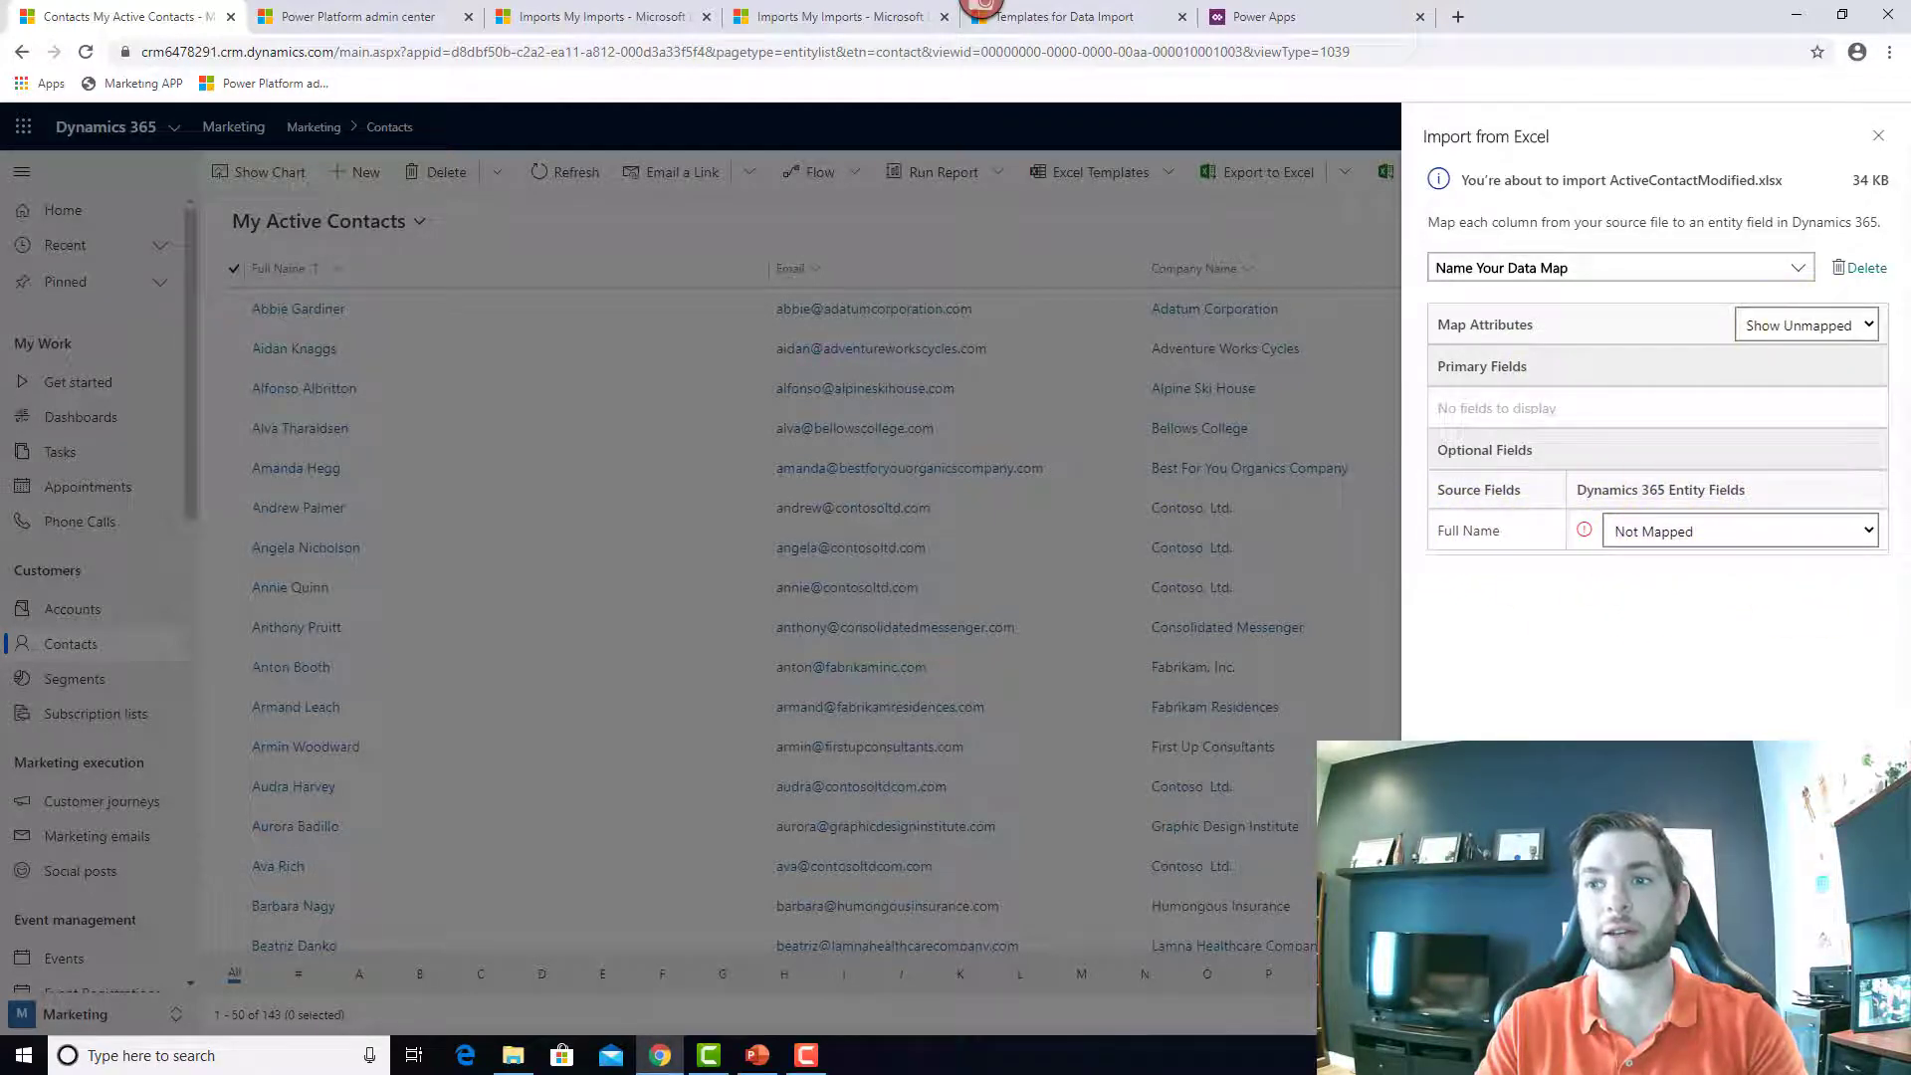
pyautogui.click(1742, 1005)
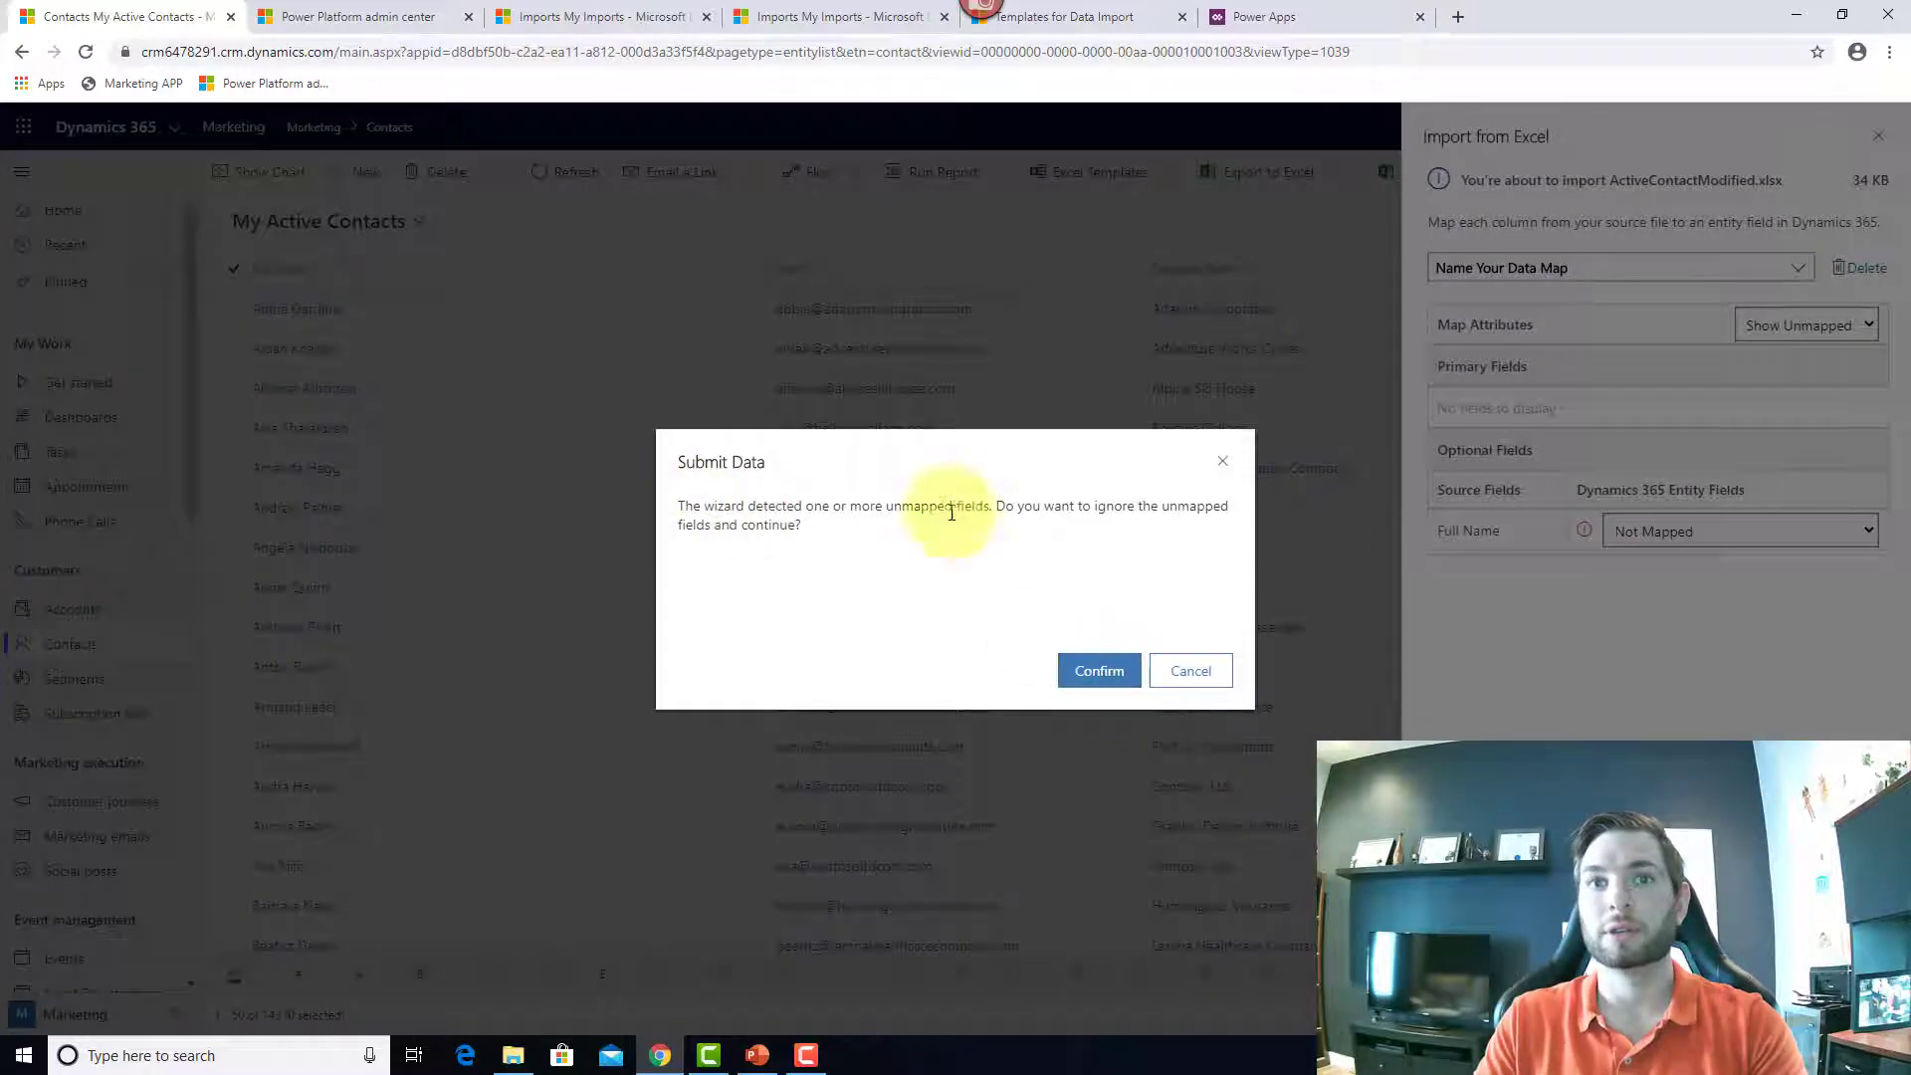
pyautogui.click(1114, 674)
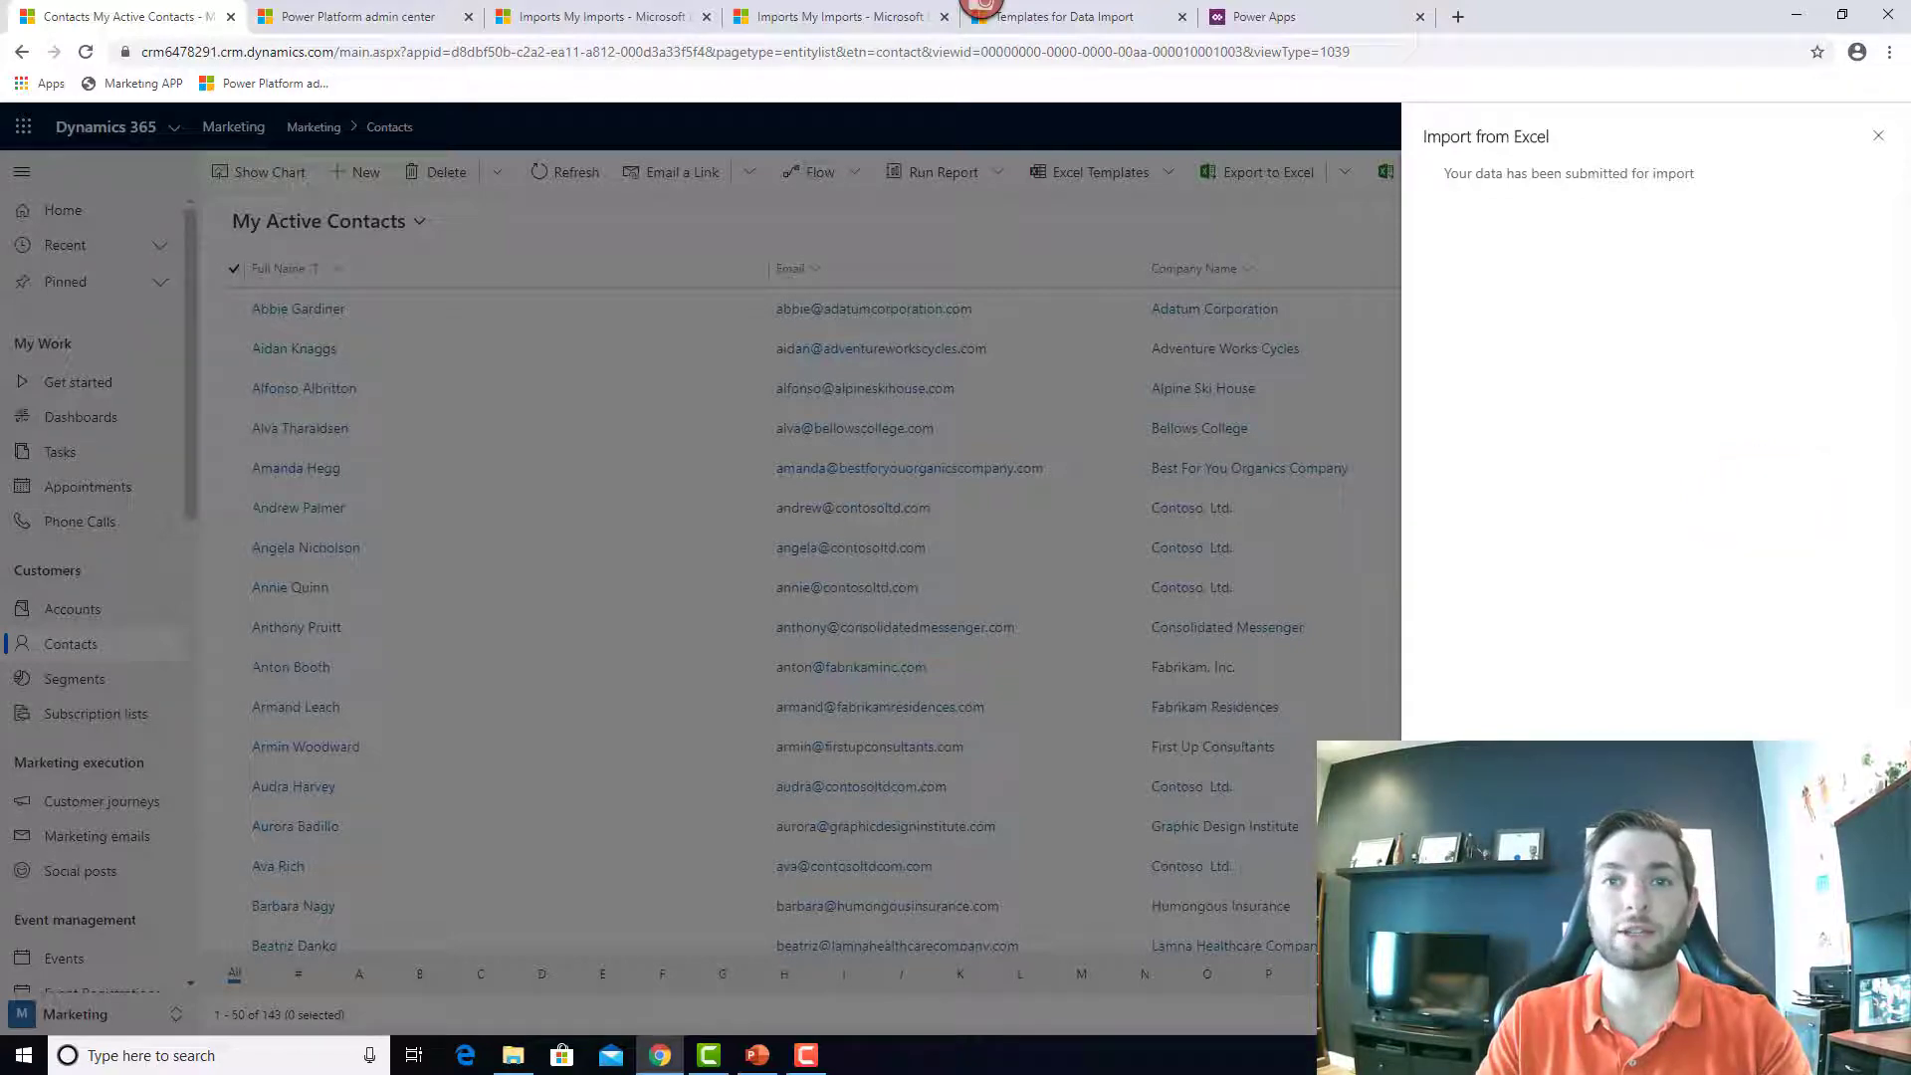
pyautogui.click(1847, 1005)
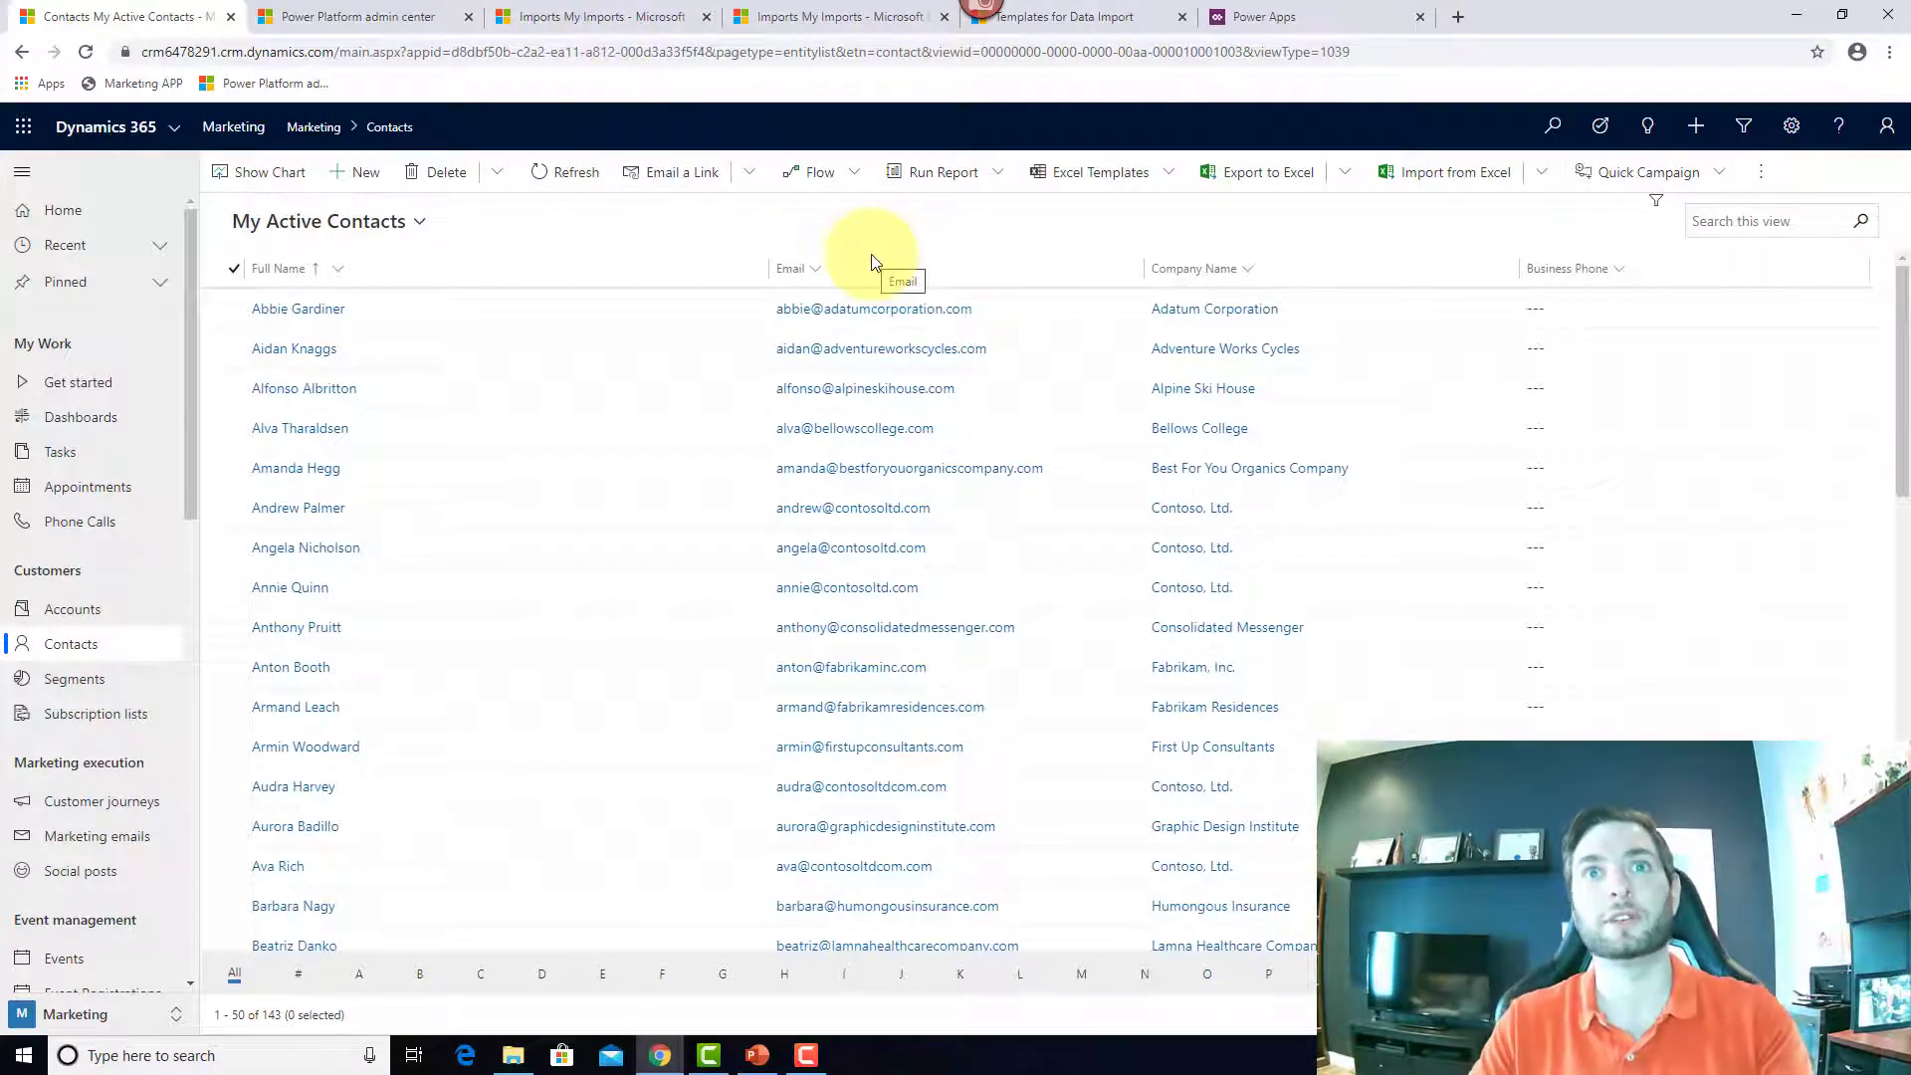
pyautogui.click(587, 17)
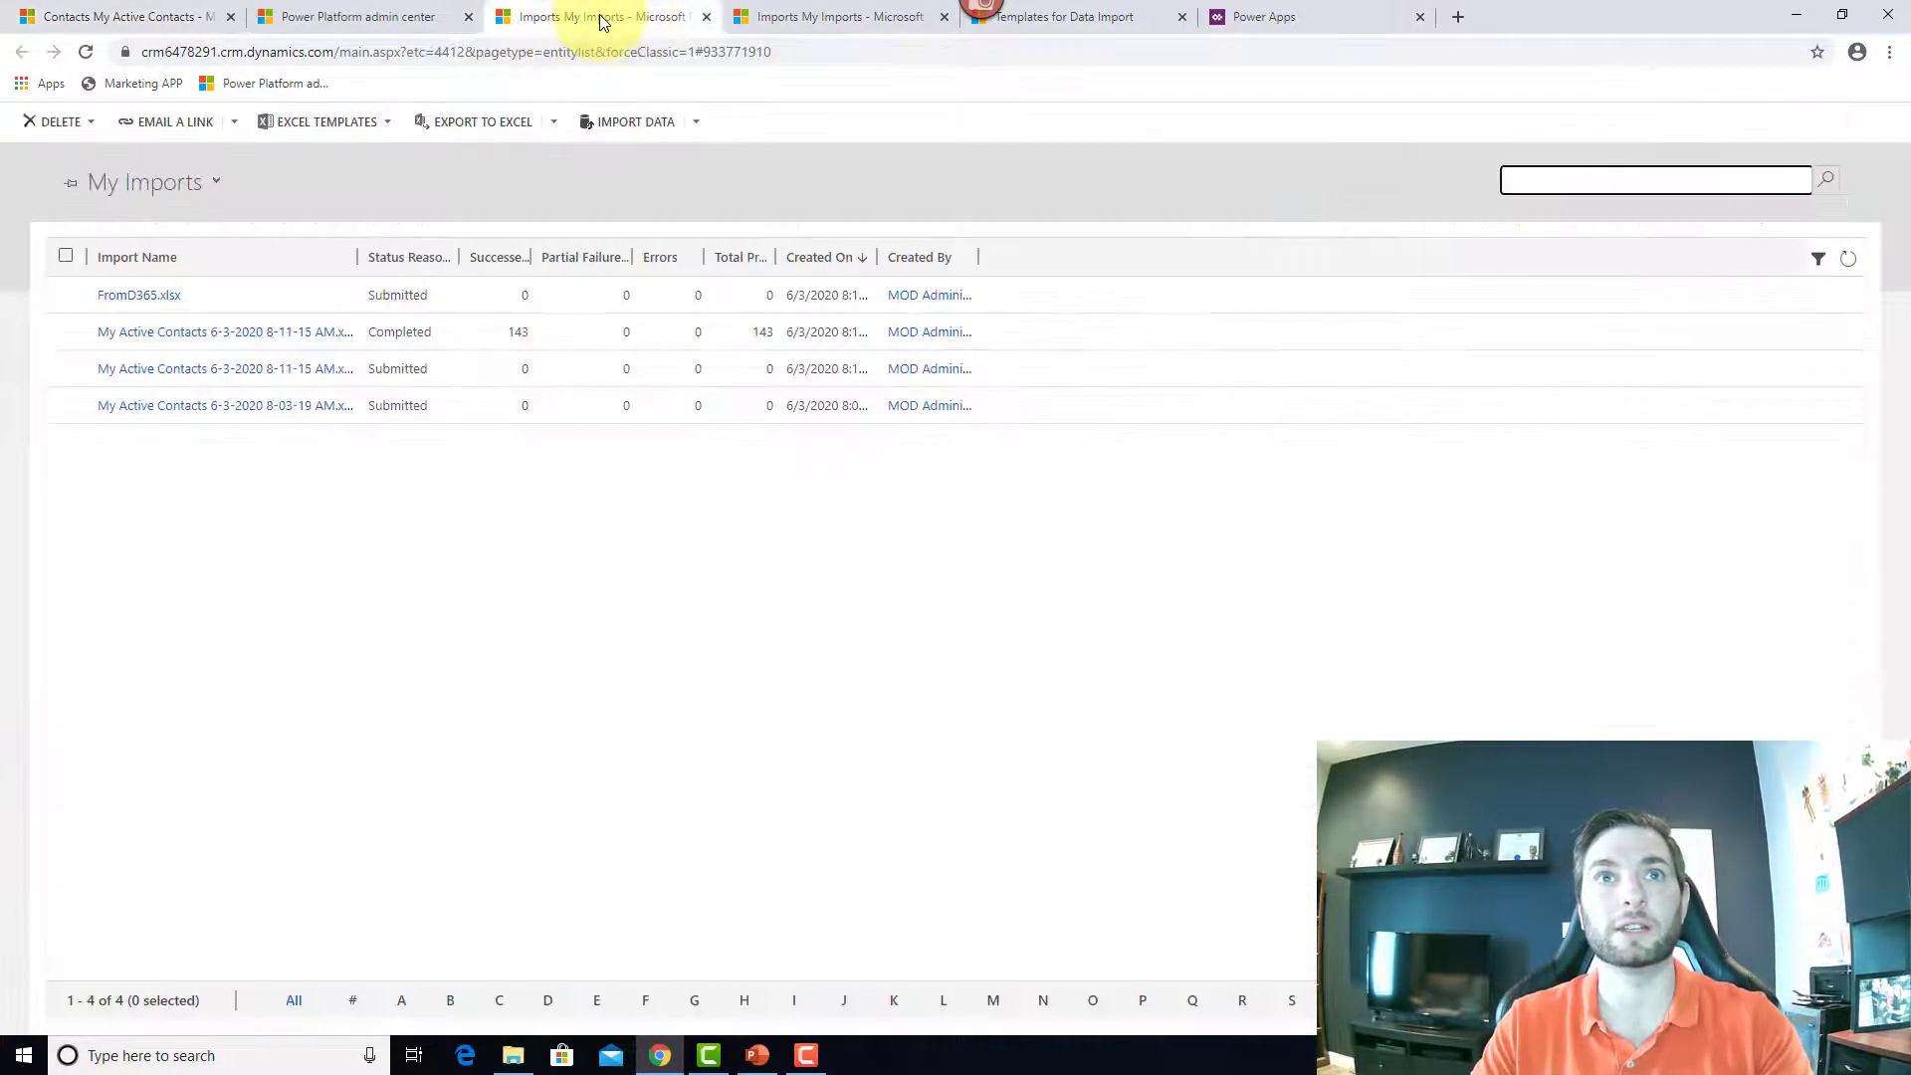
pyautogui.click(1848, 260)
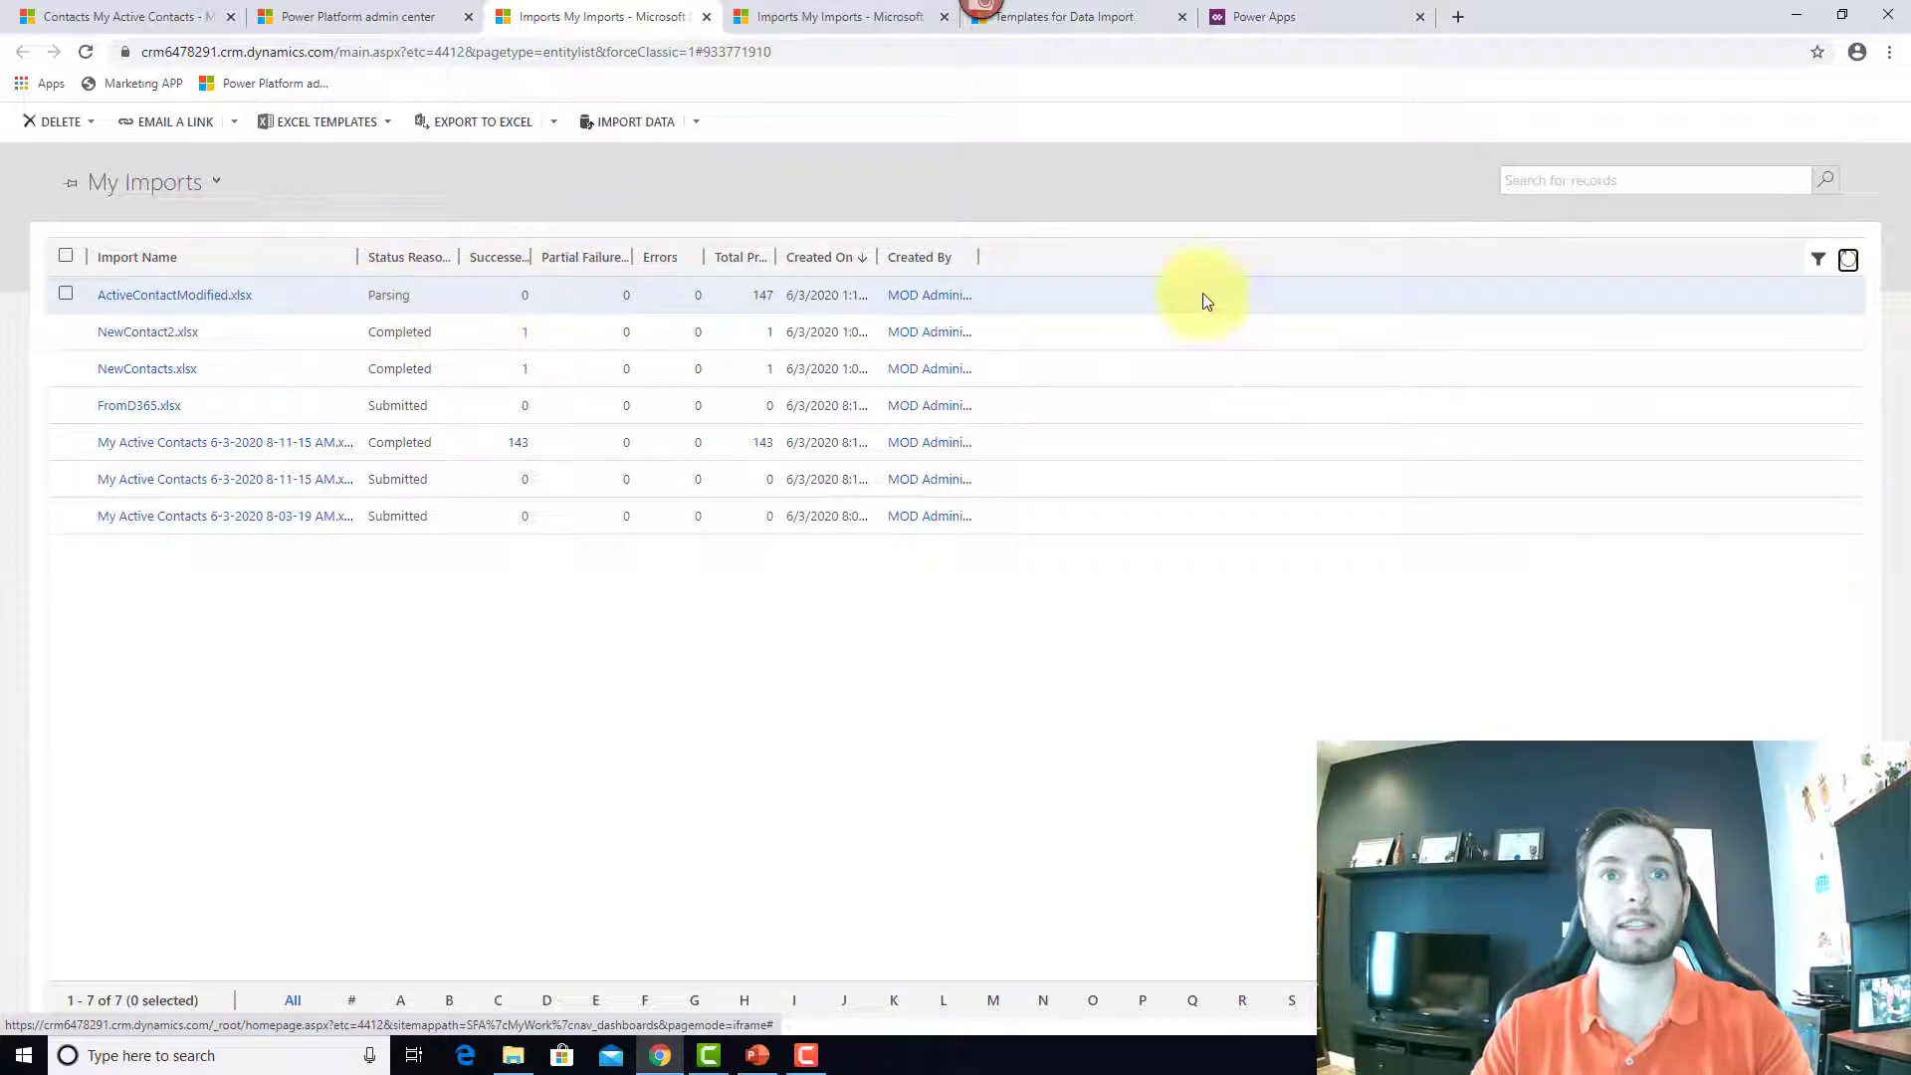
pyautogui.click(1848, 261)
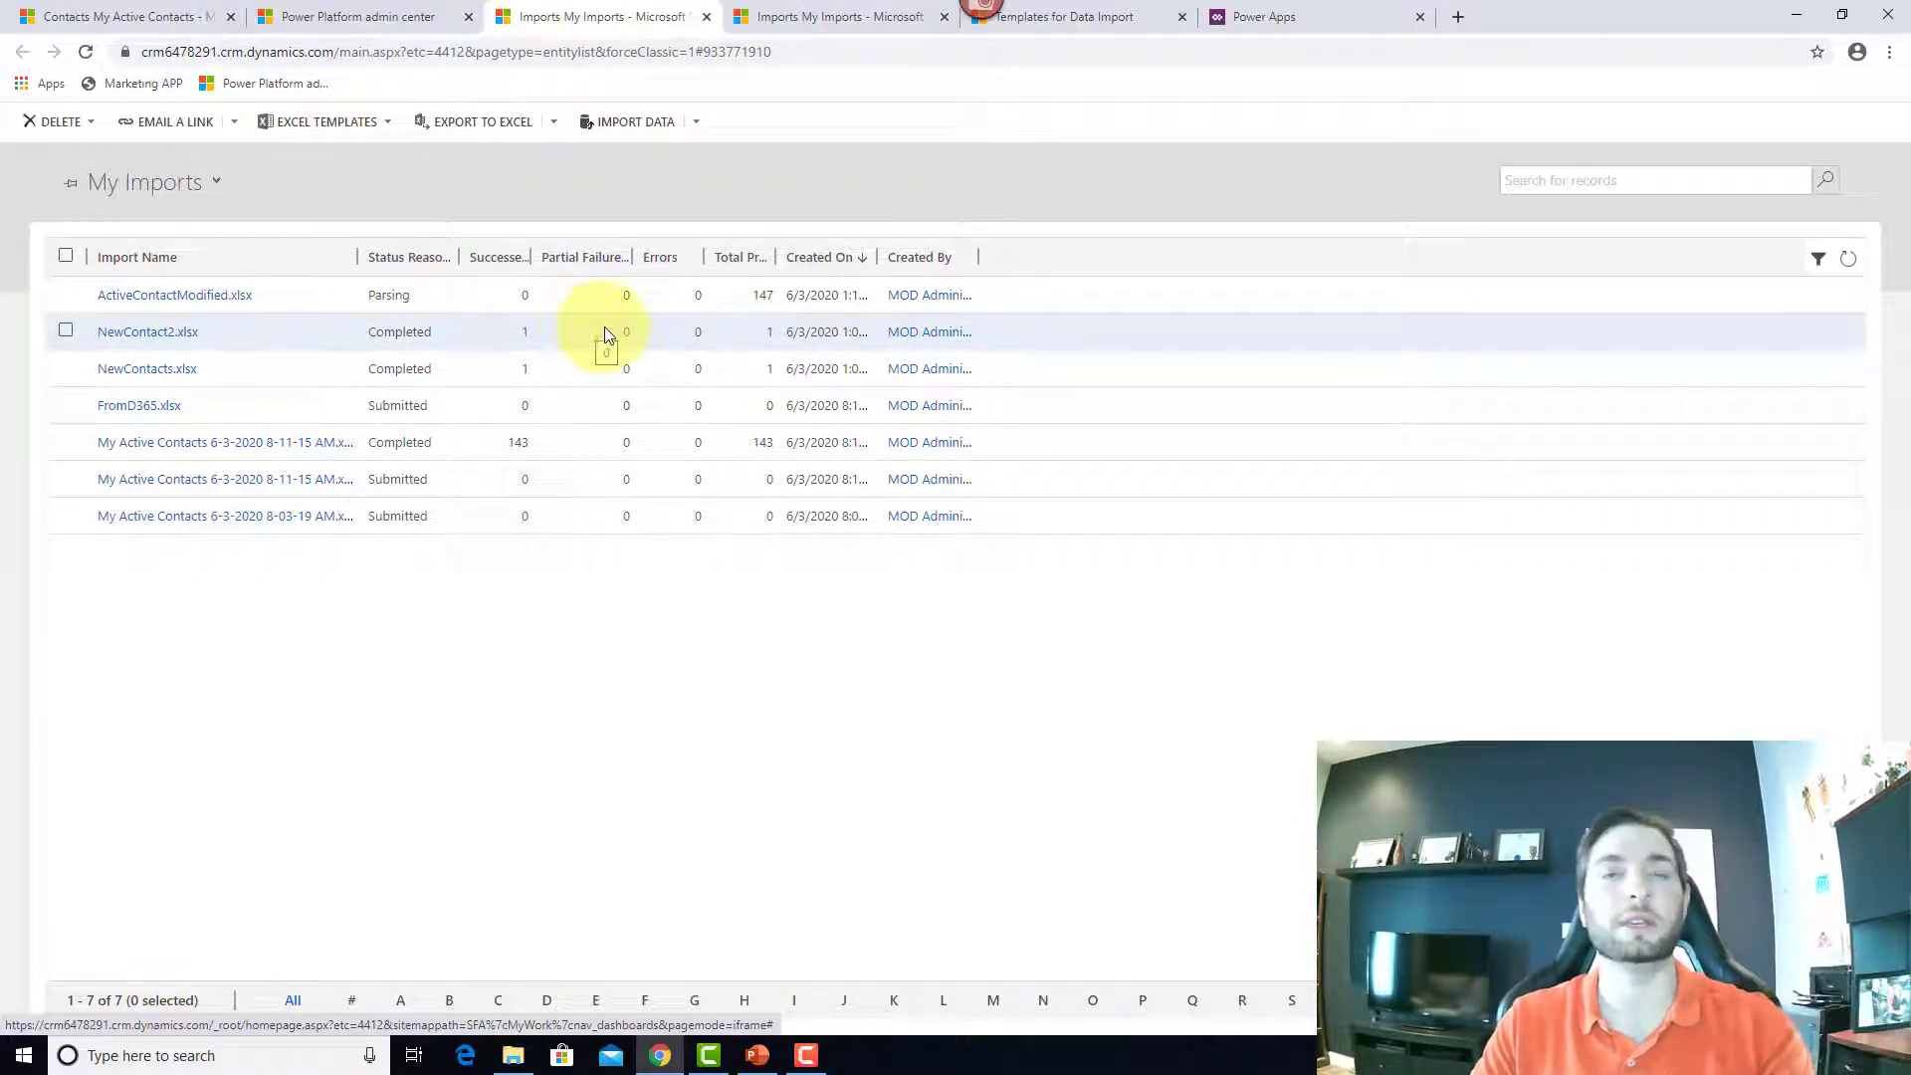
pyautogui.click(1847, 262)
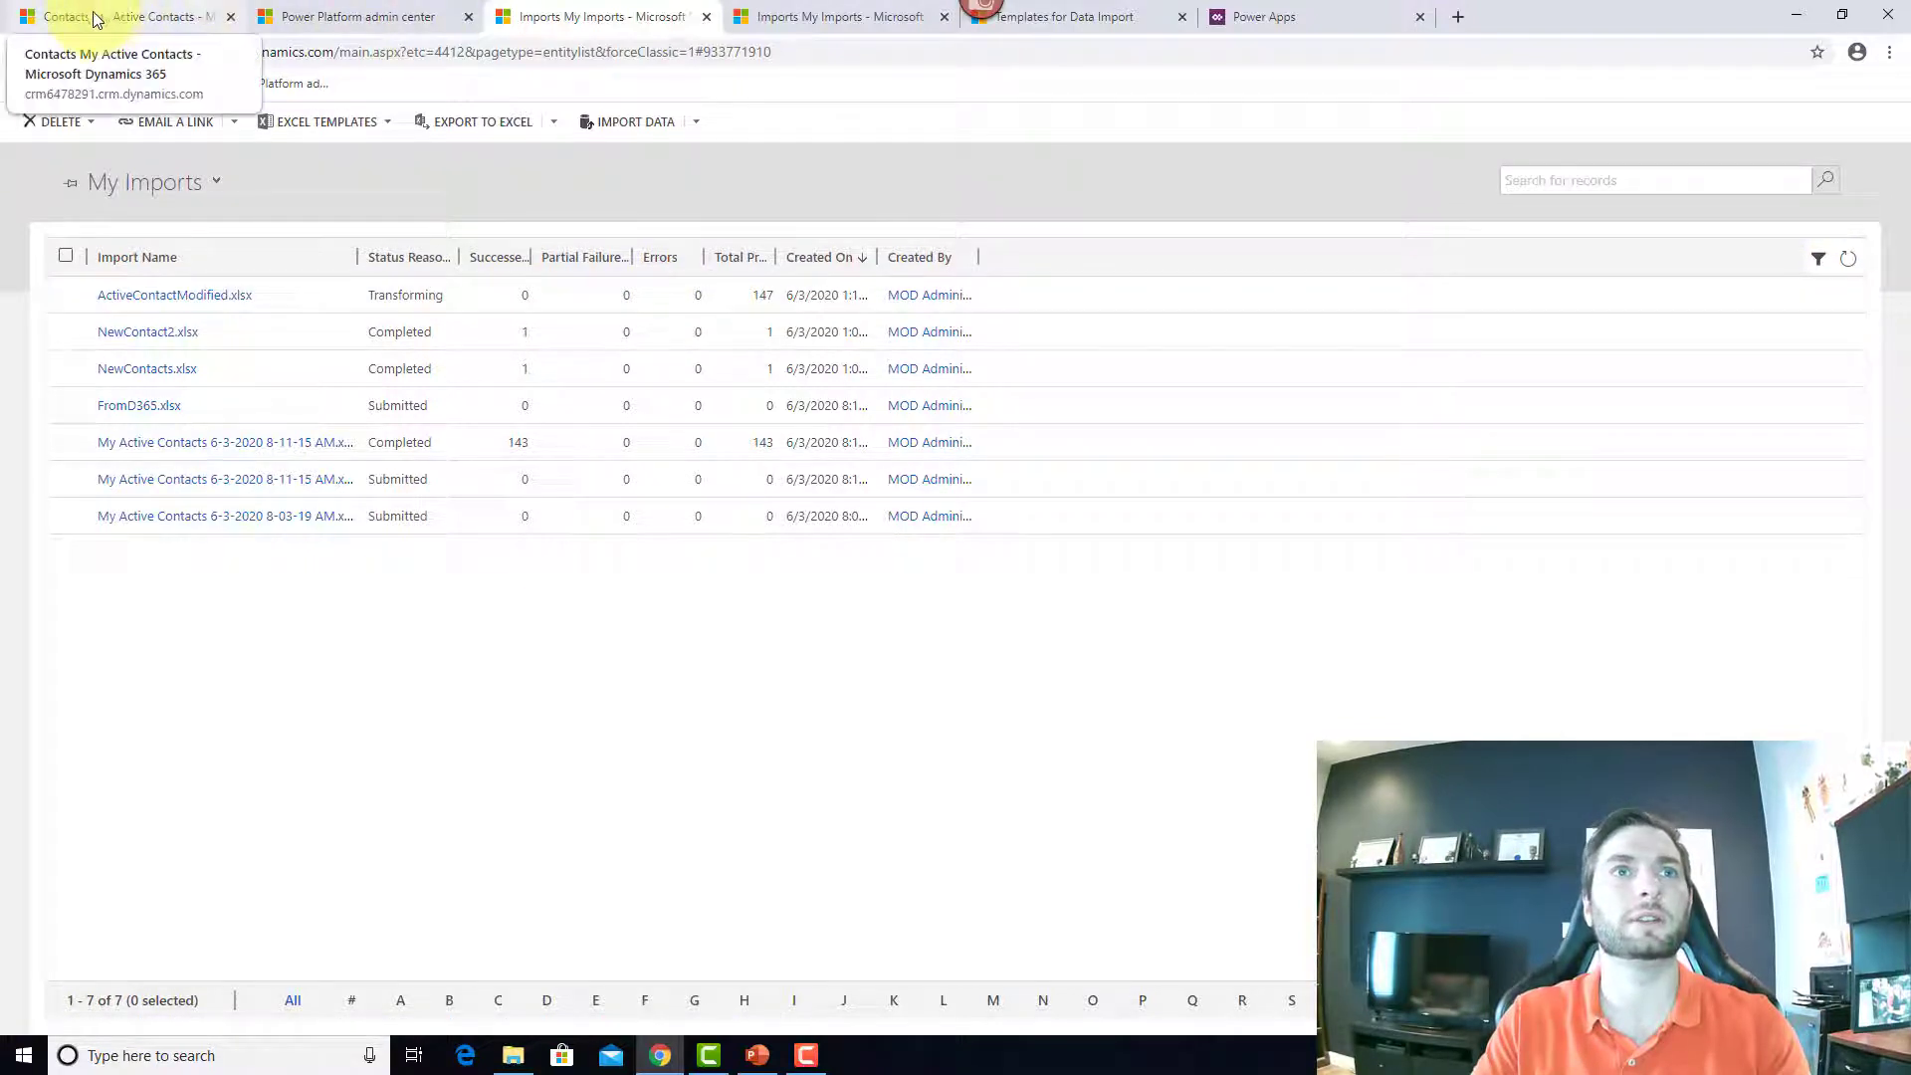
pyautogui.click(167, 30)
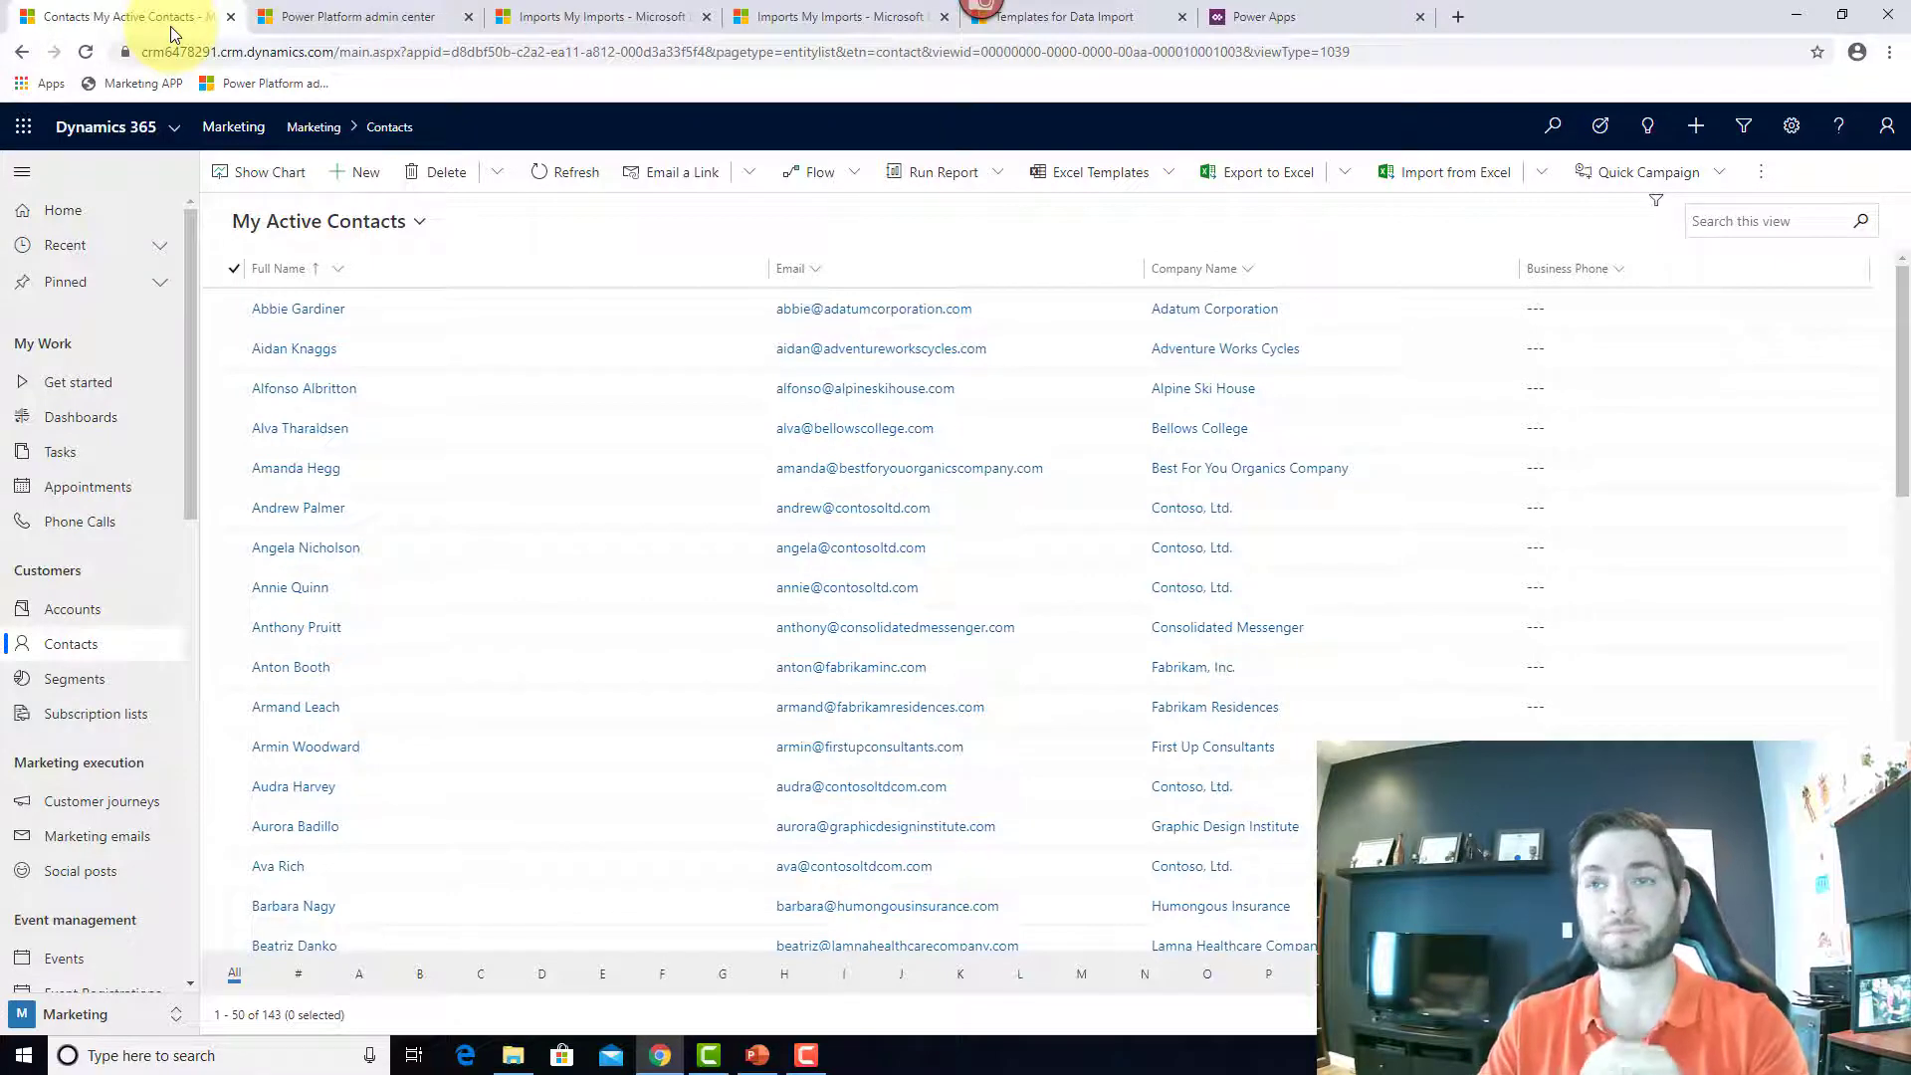
# Step: Open My Active Contacts in Excel Online and review cells D5, G2, H2 and H6
pyautogui.click(1345, 174)
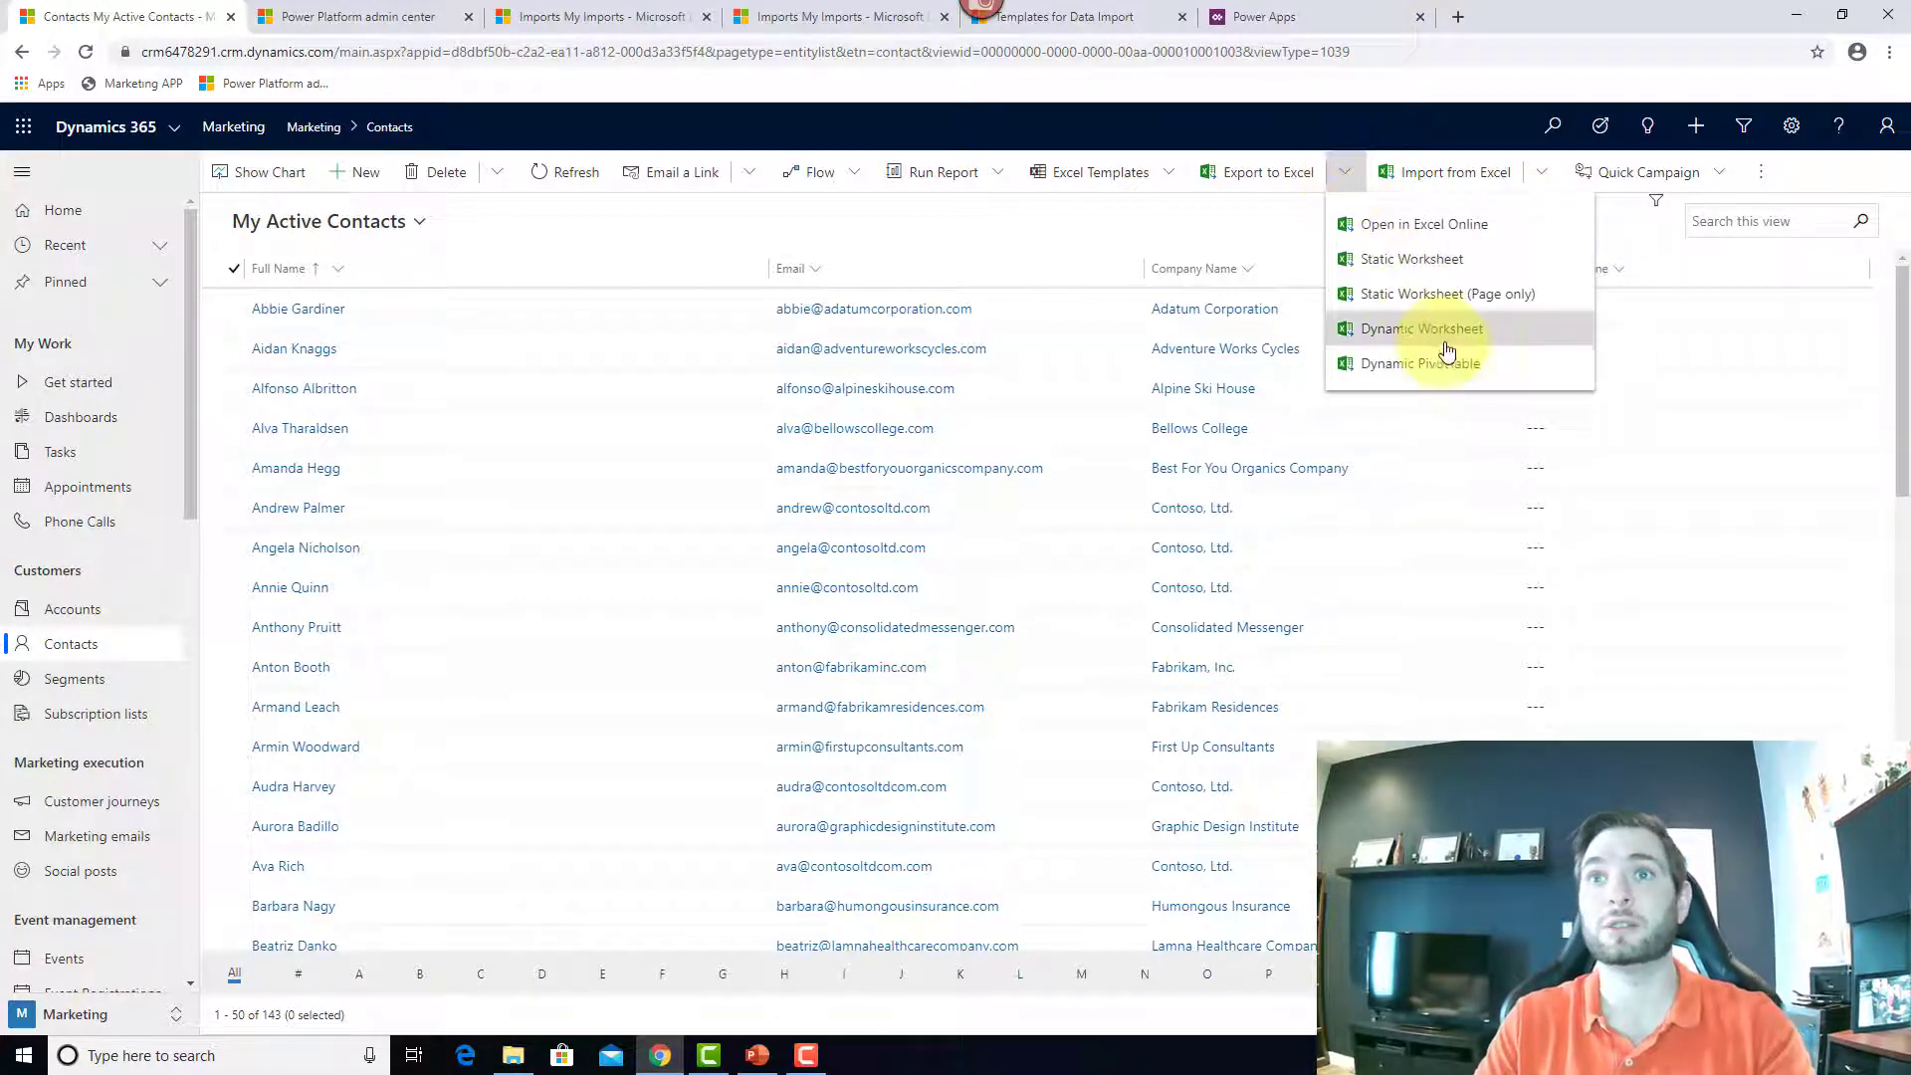
pyautogui.click(1405, 224)
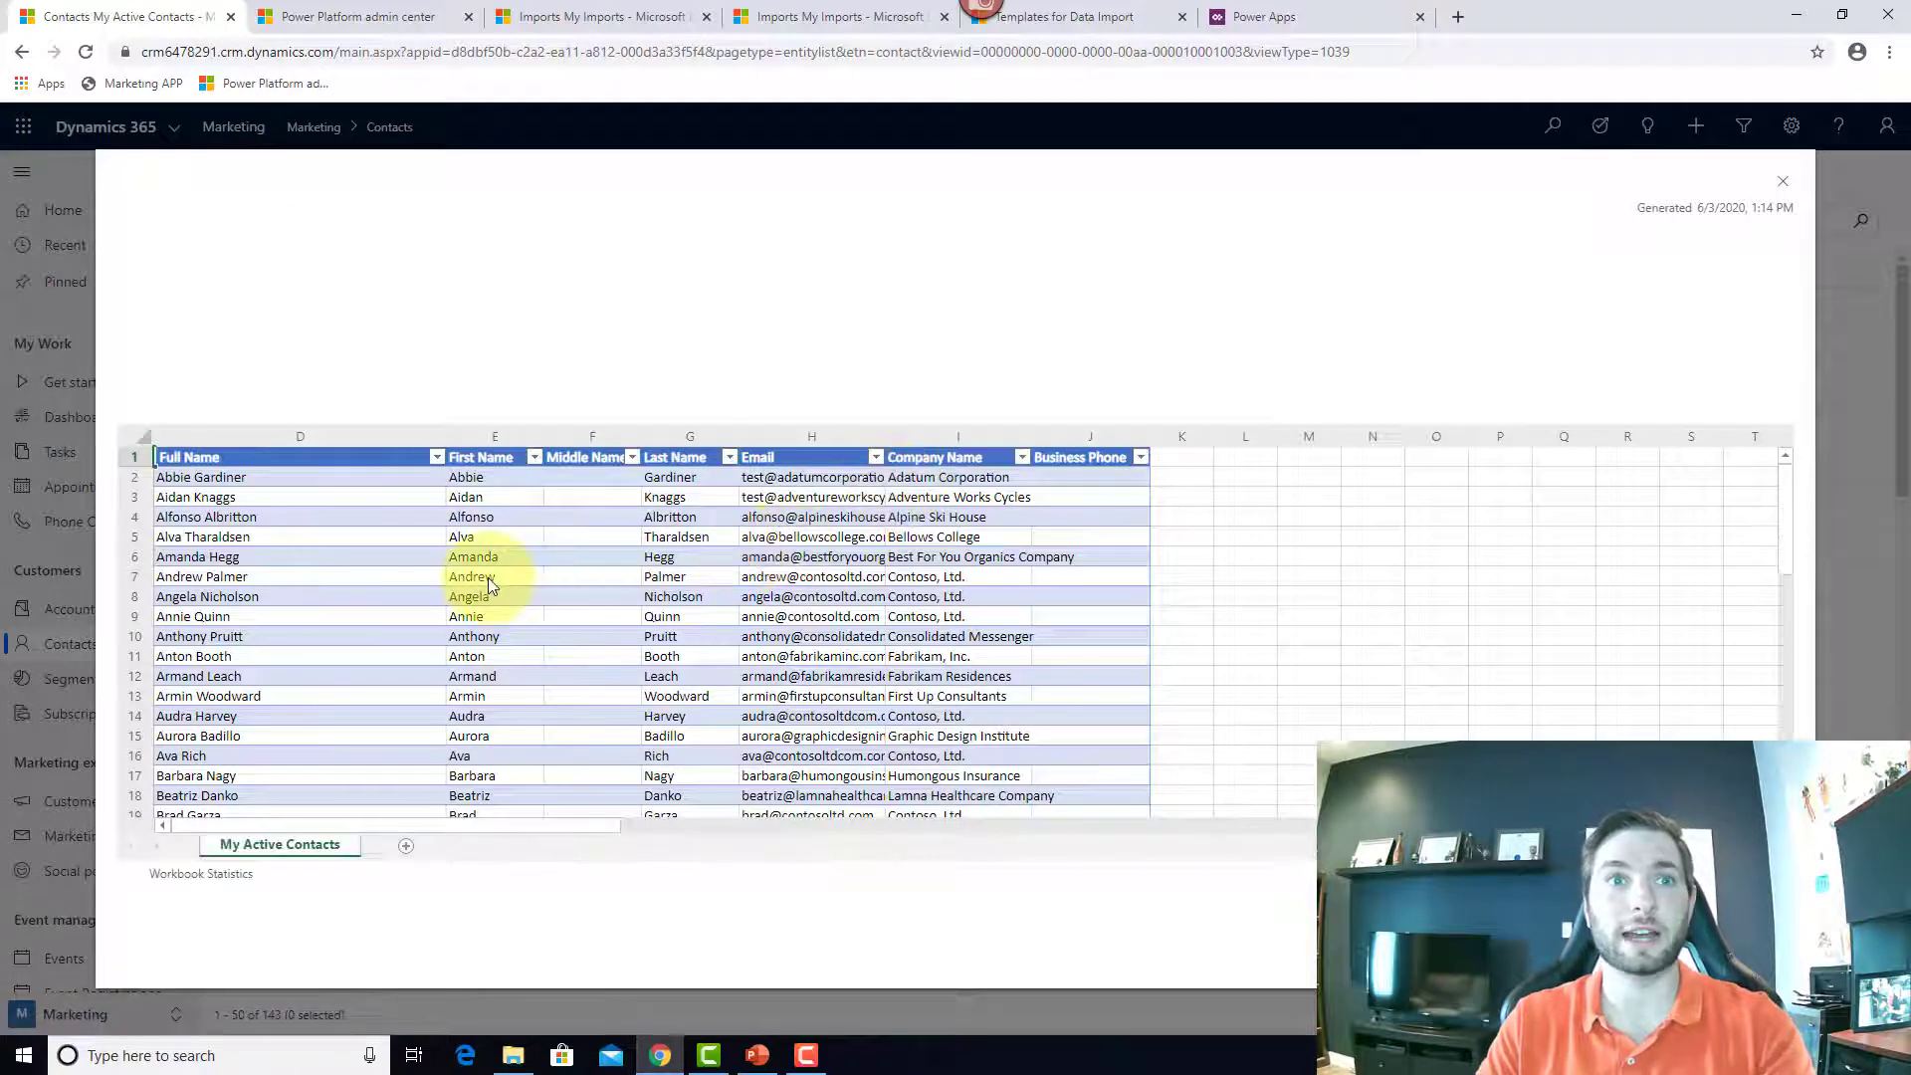
pyautogui.click(288, 540)
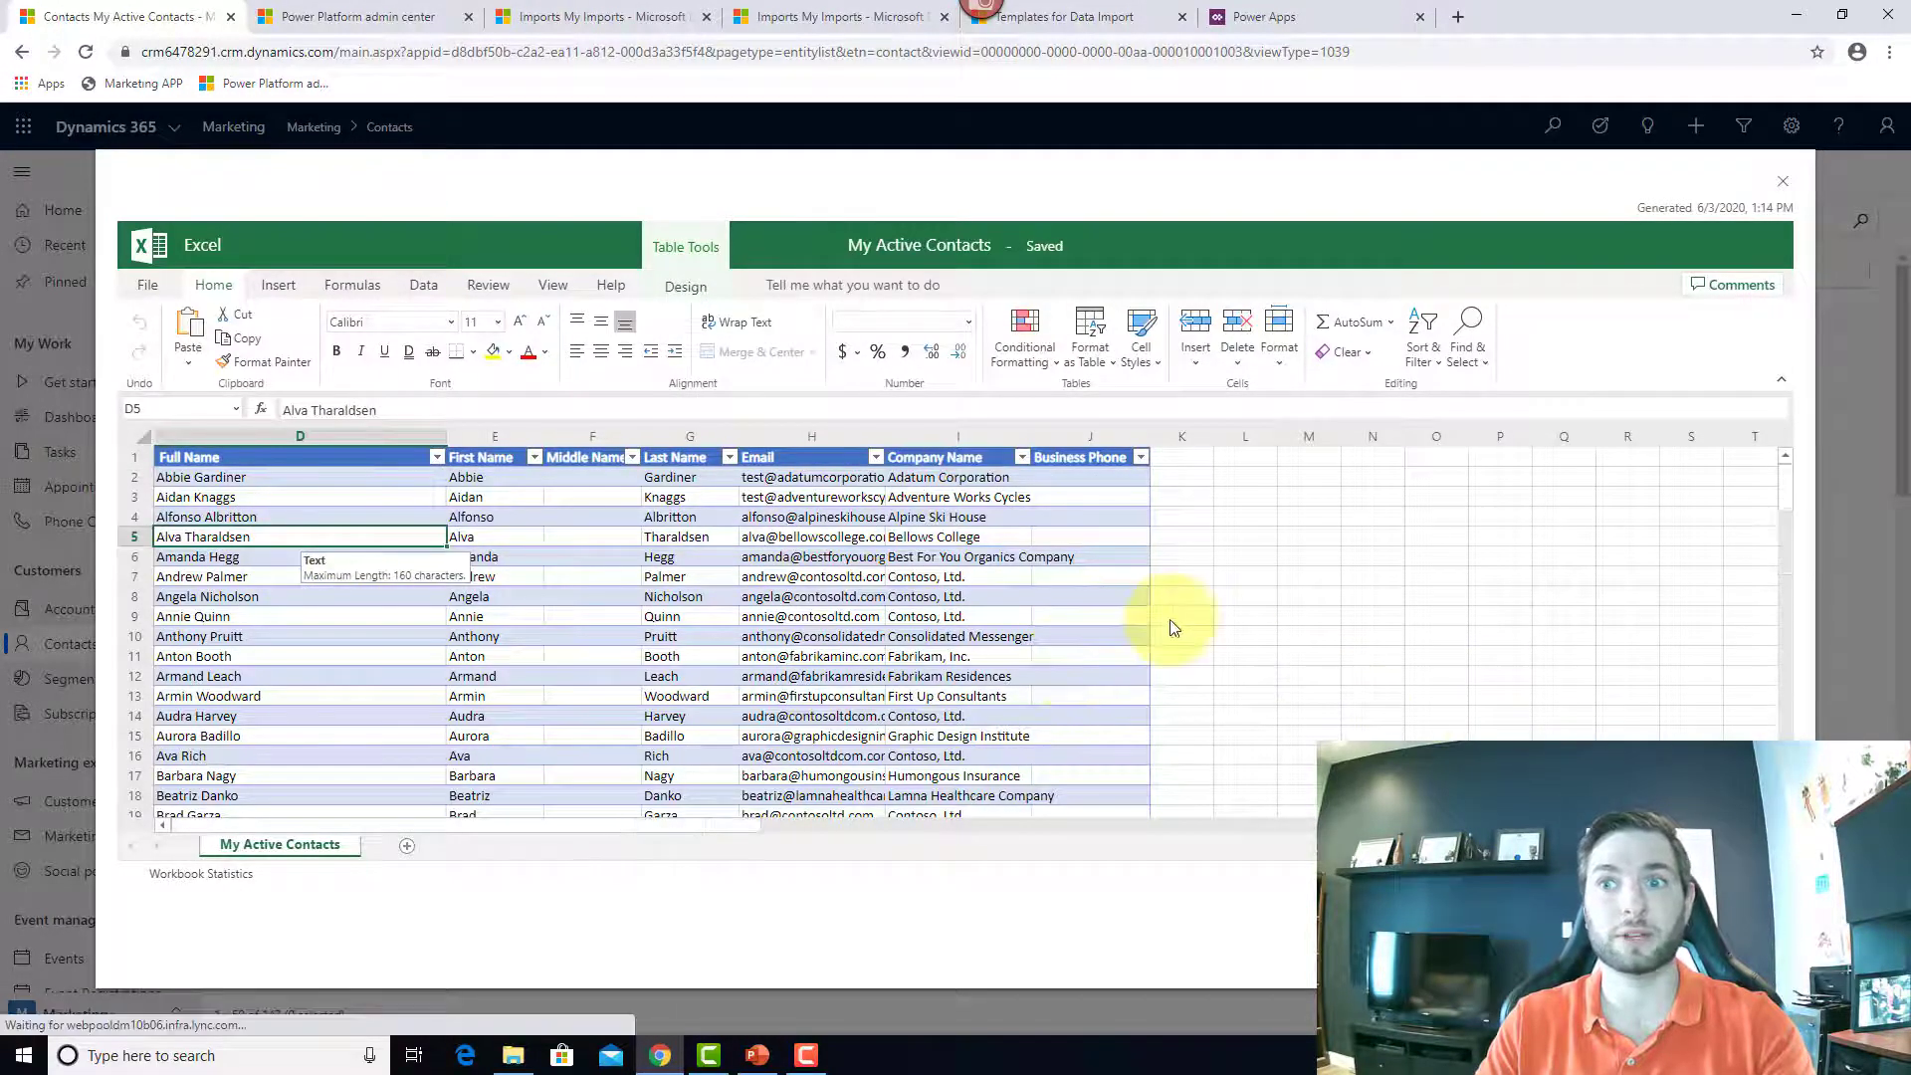
pyautogui.click(669, 478)
pyautogui.click(866, 498)
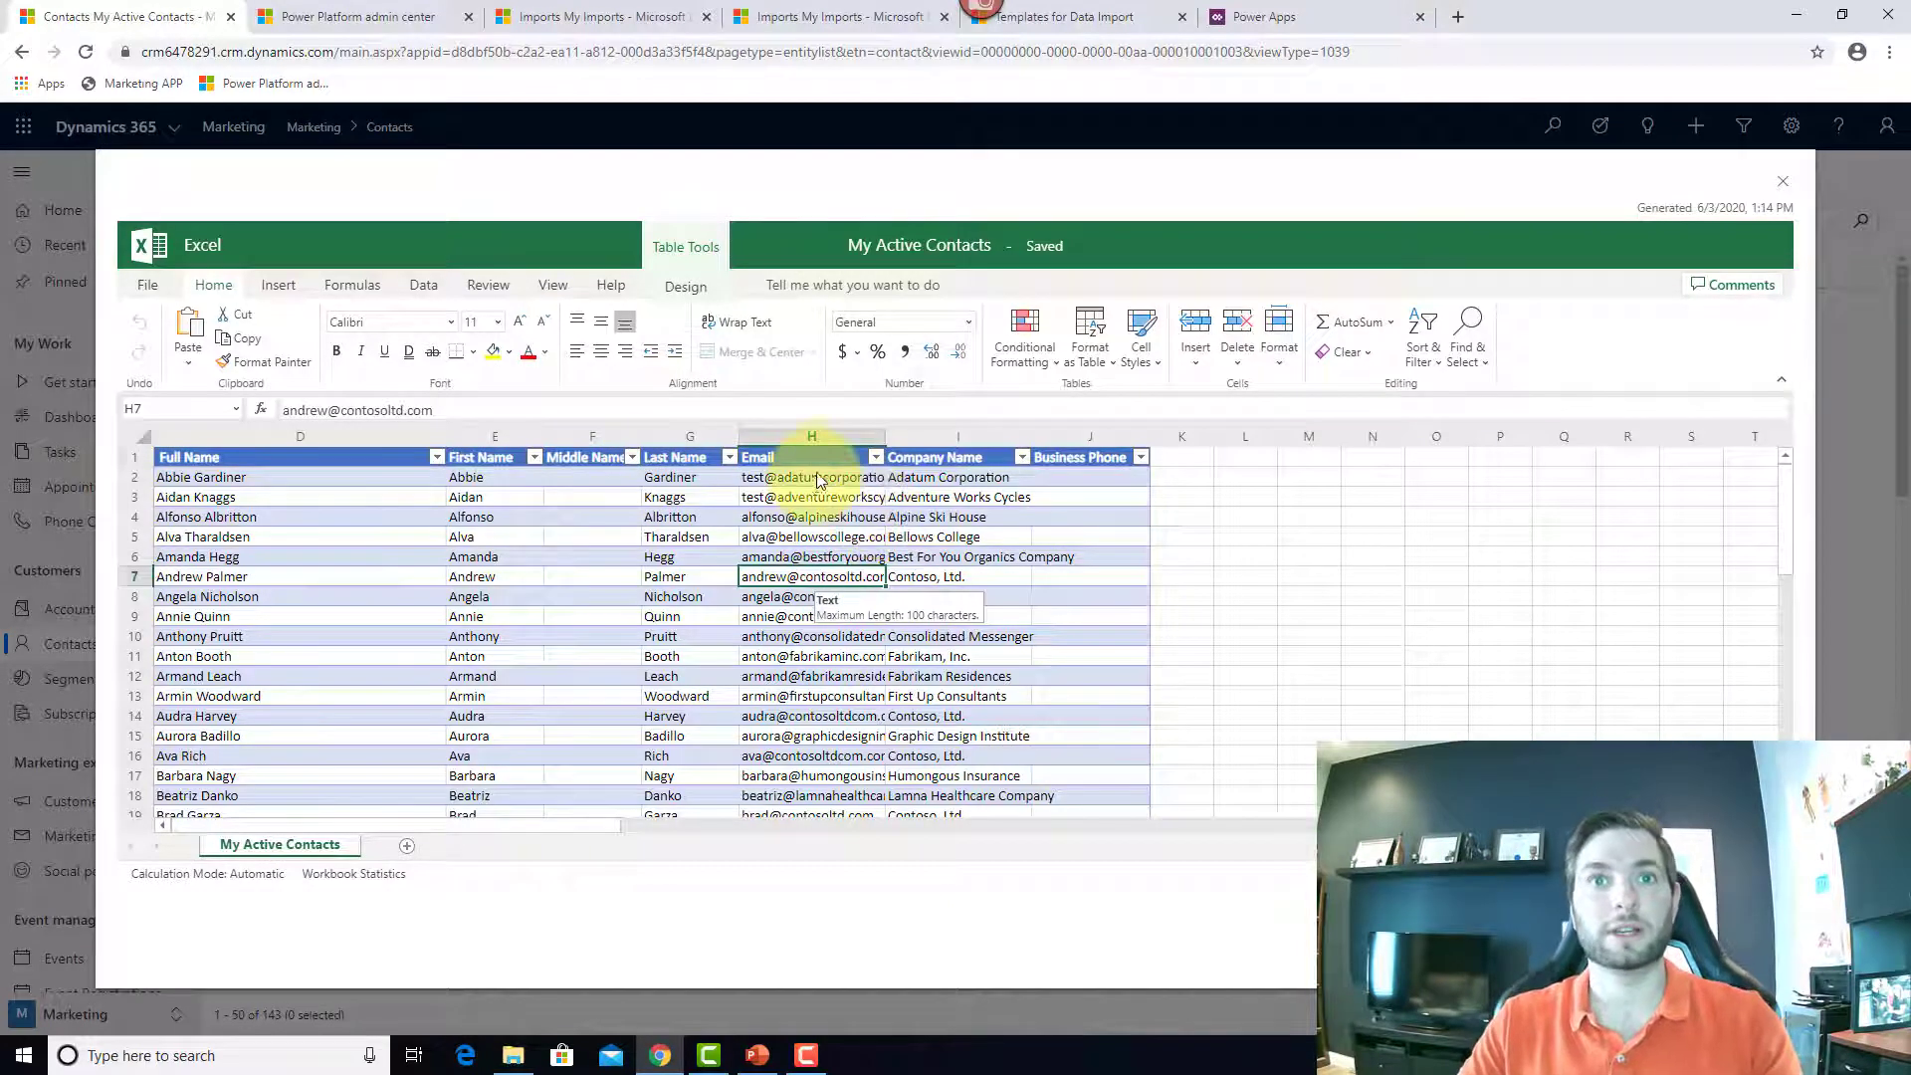
pyautogui.click(804, 457)
pyautogui.click(854, 482)
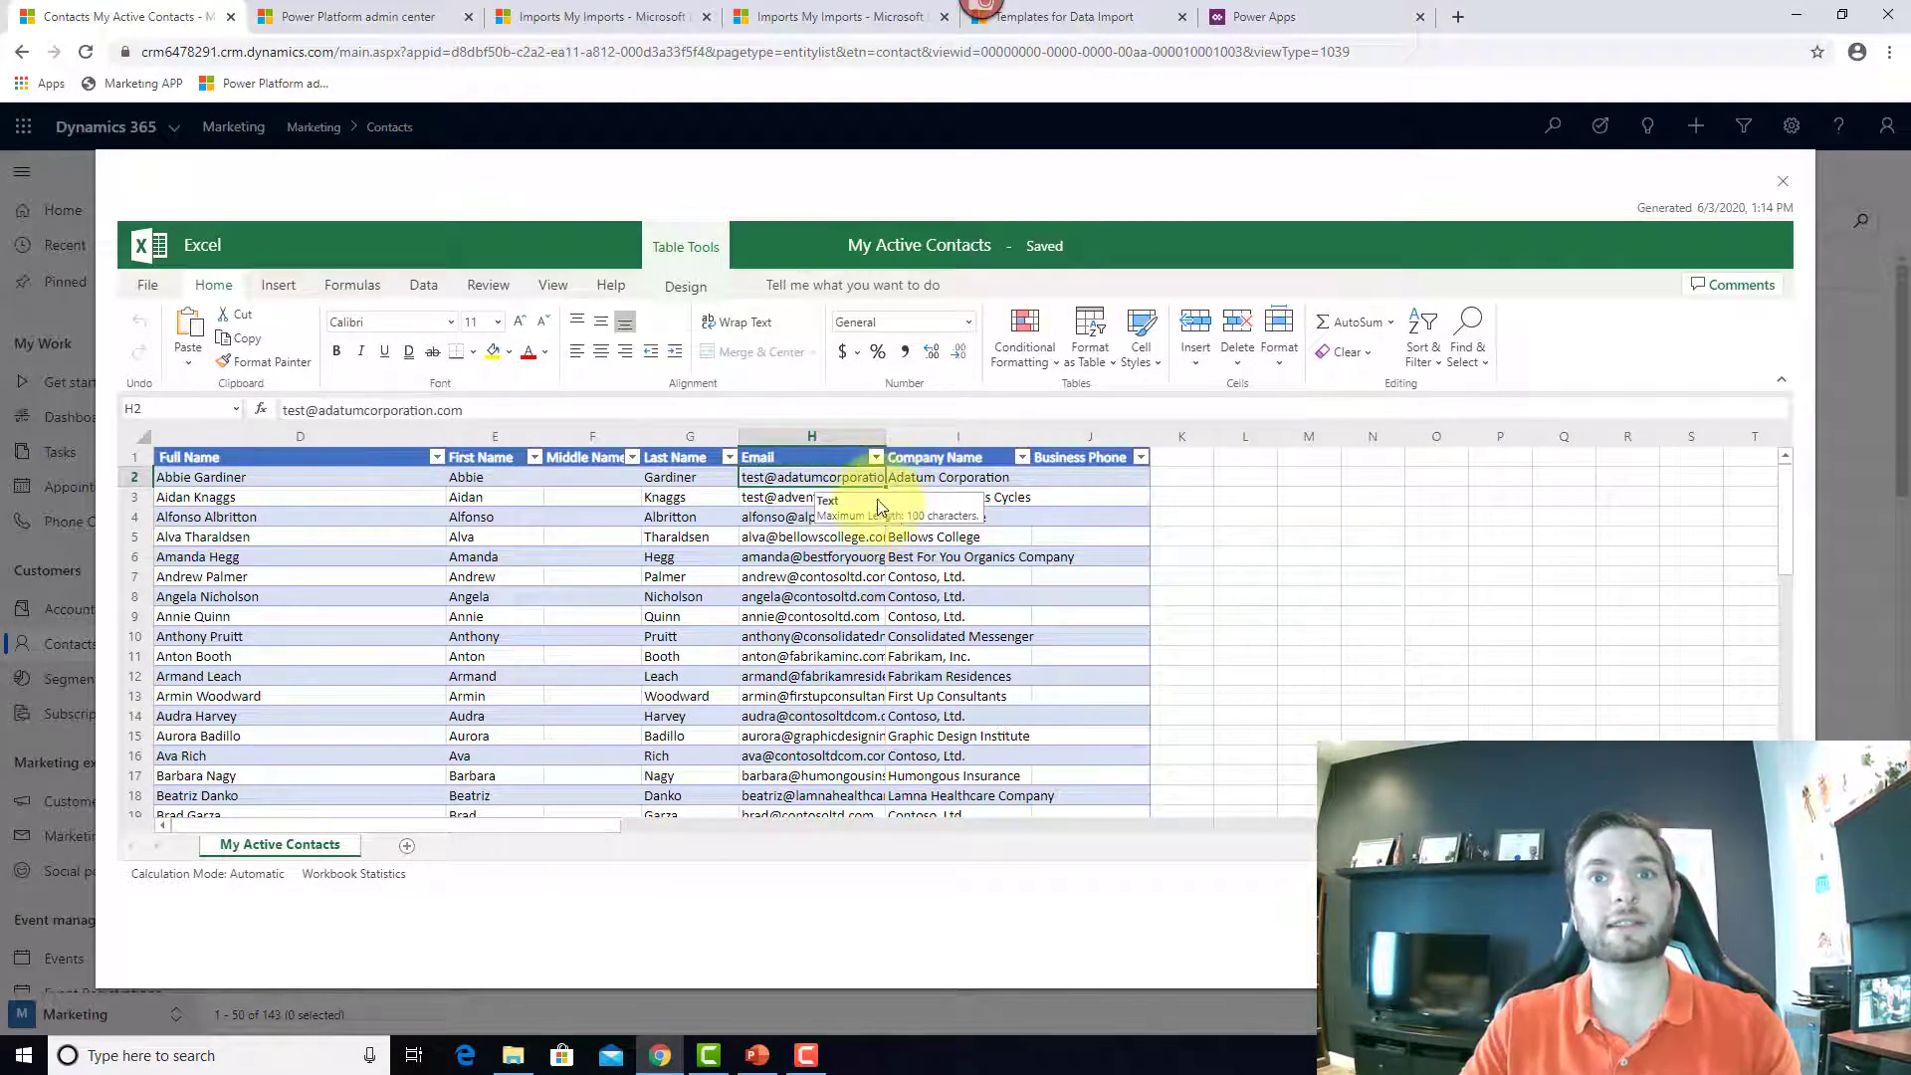
pyautogui.click(811, 556)
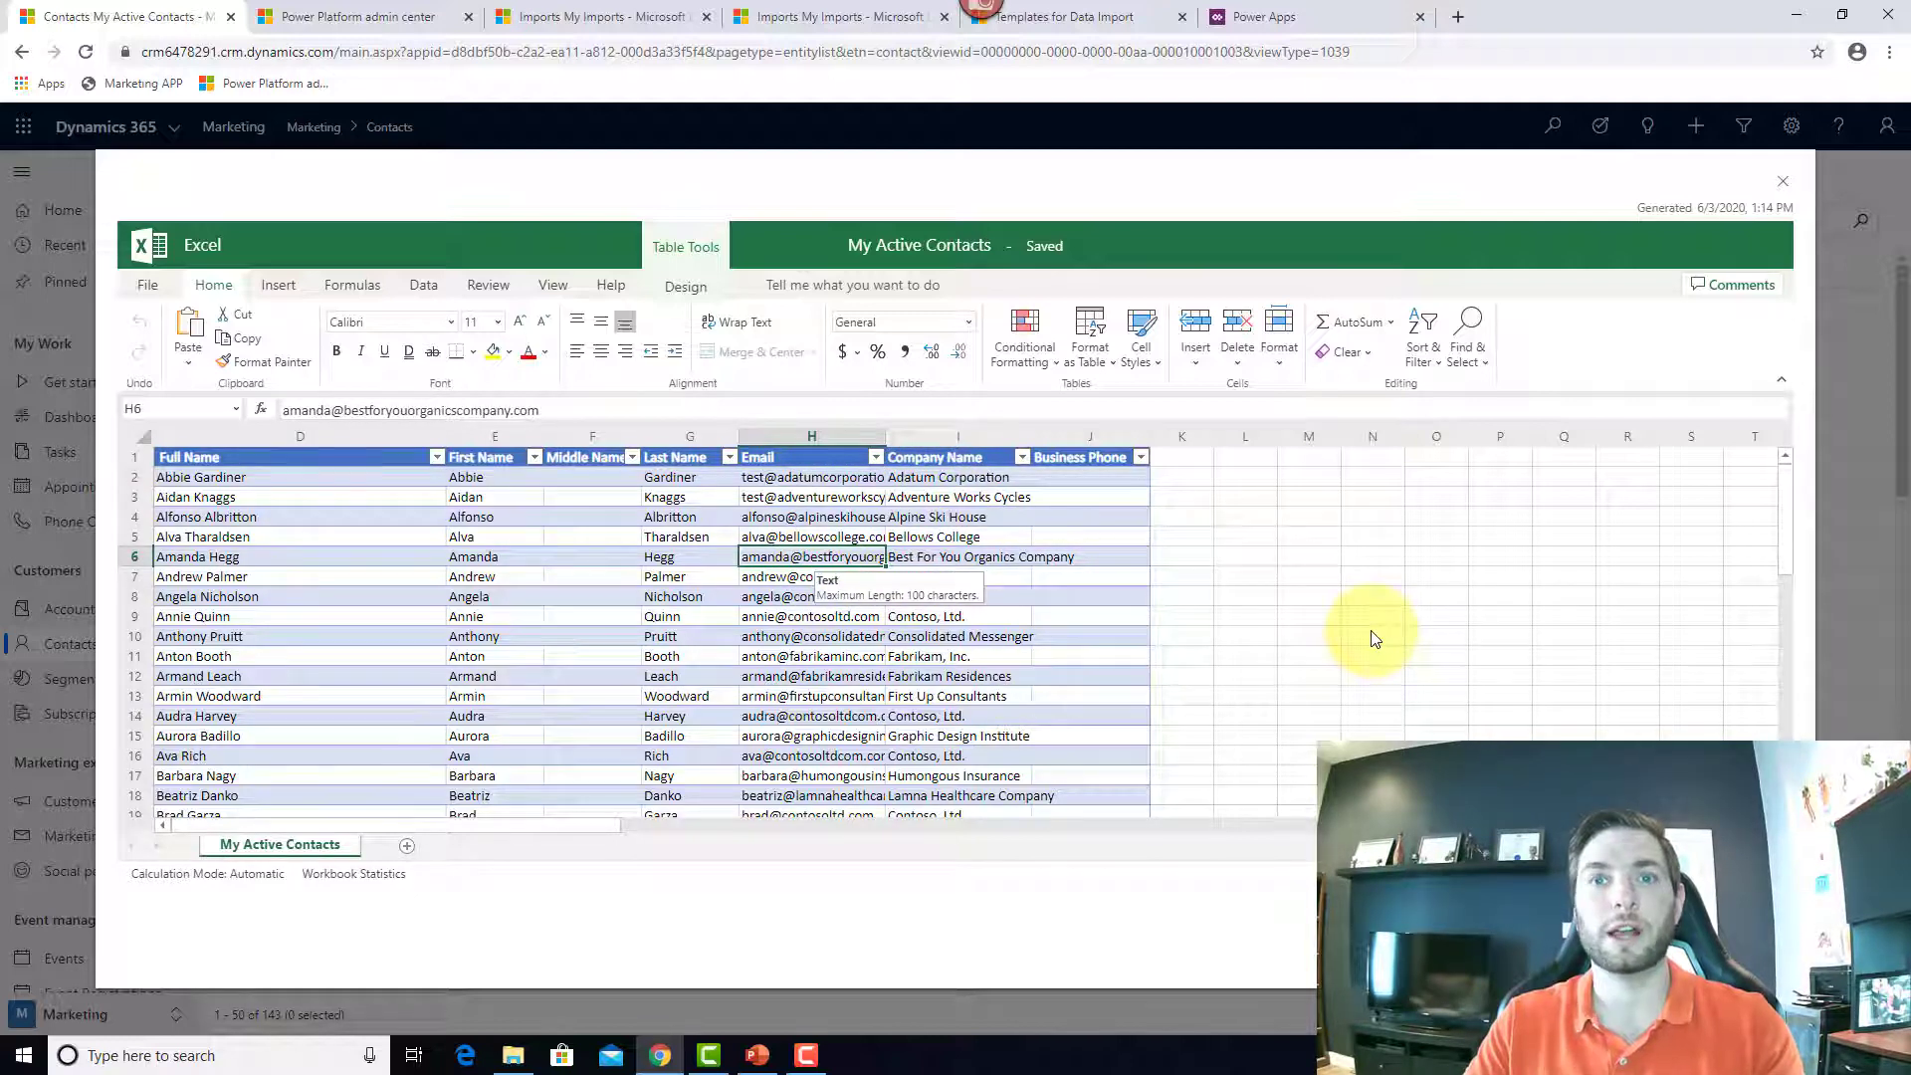
# Step: Change the first contact's first name in E2 and last name in G2
pyautogui.click(508, 478)
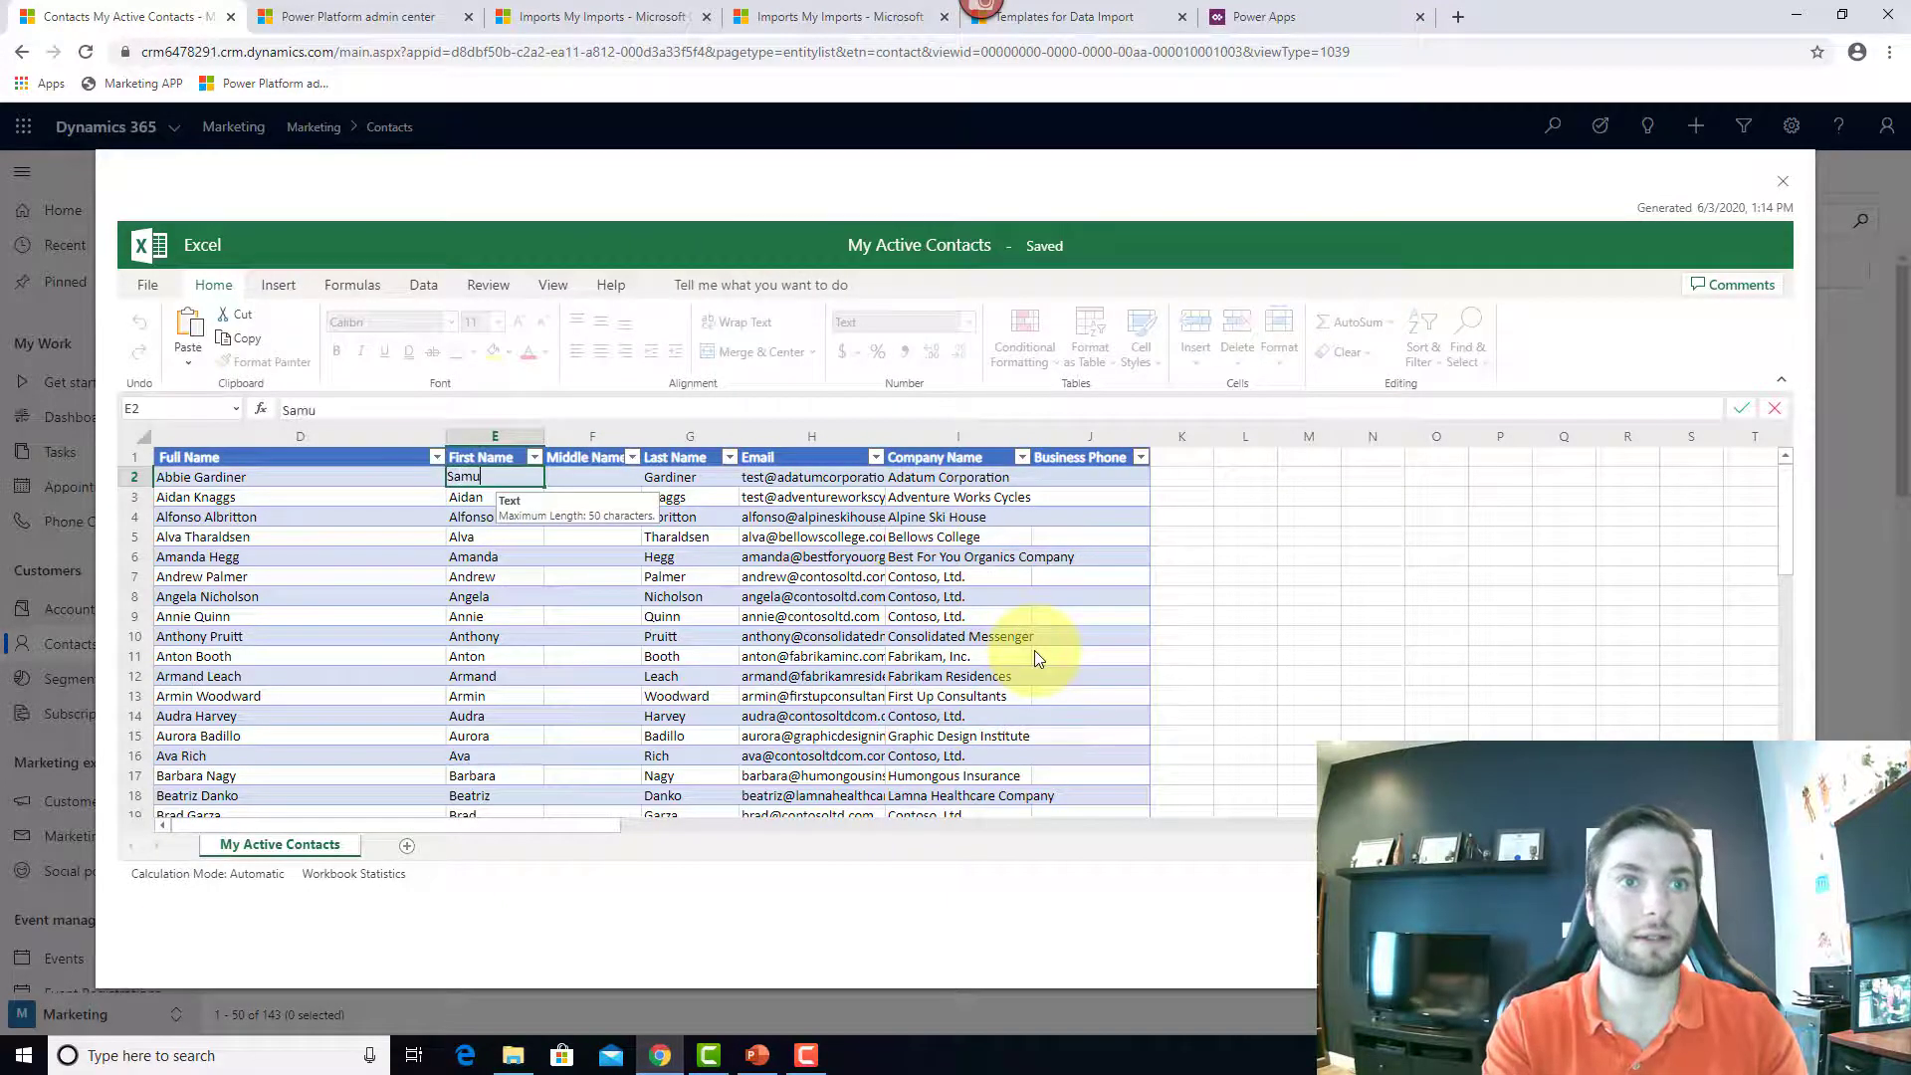
pyautogui.press('Tab')
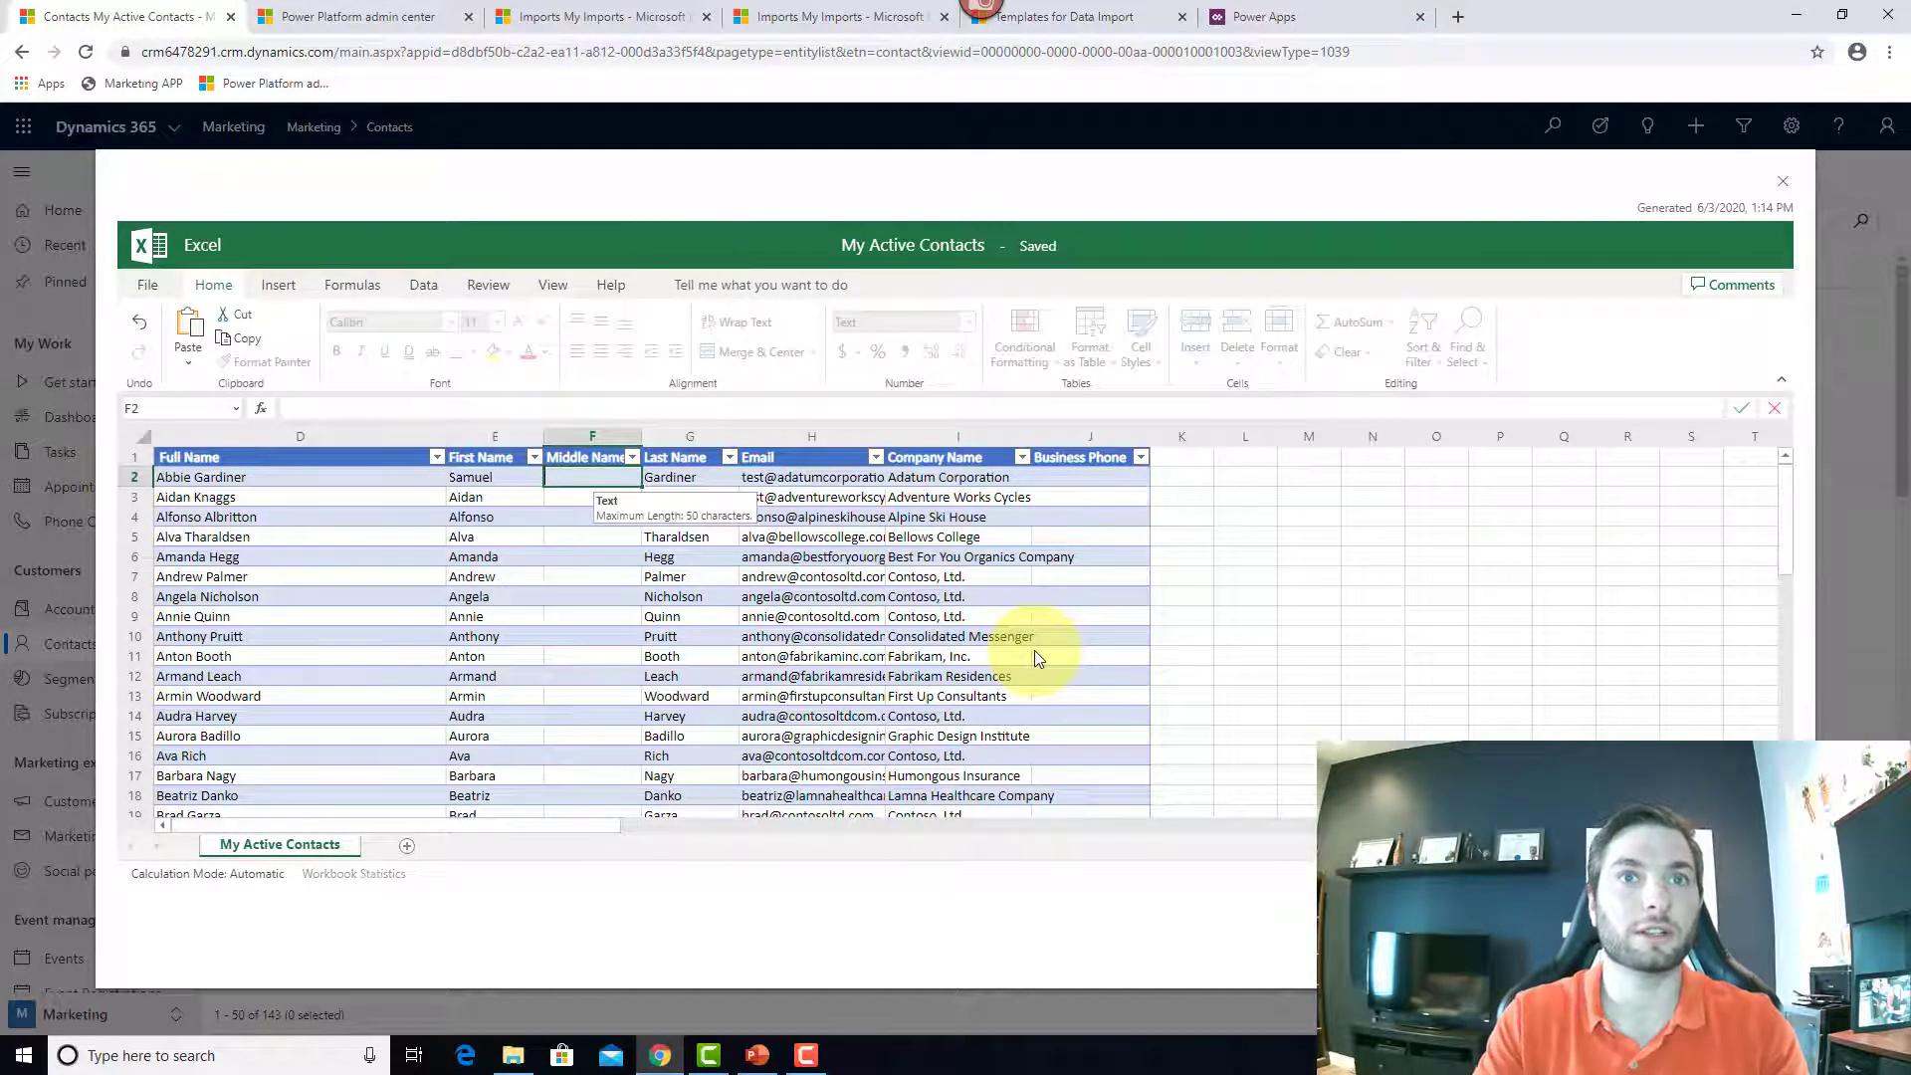
pyautogui.press('Tab')
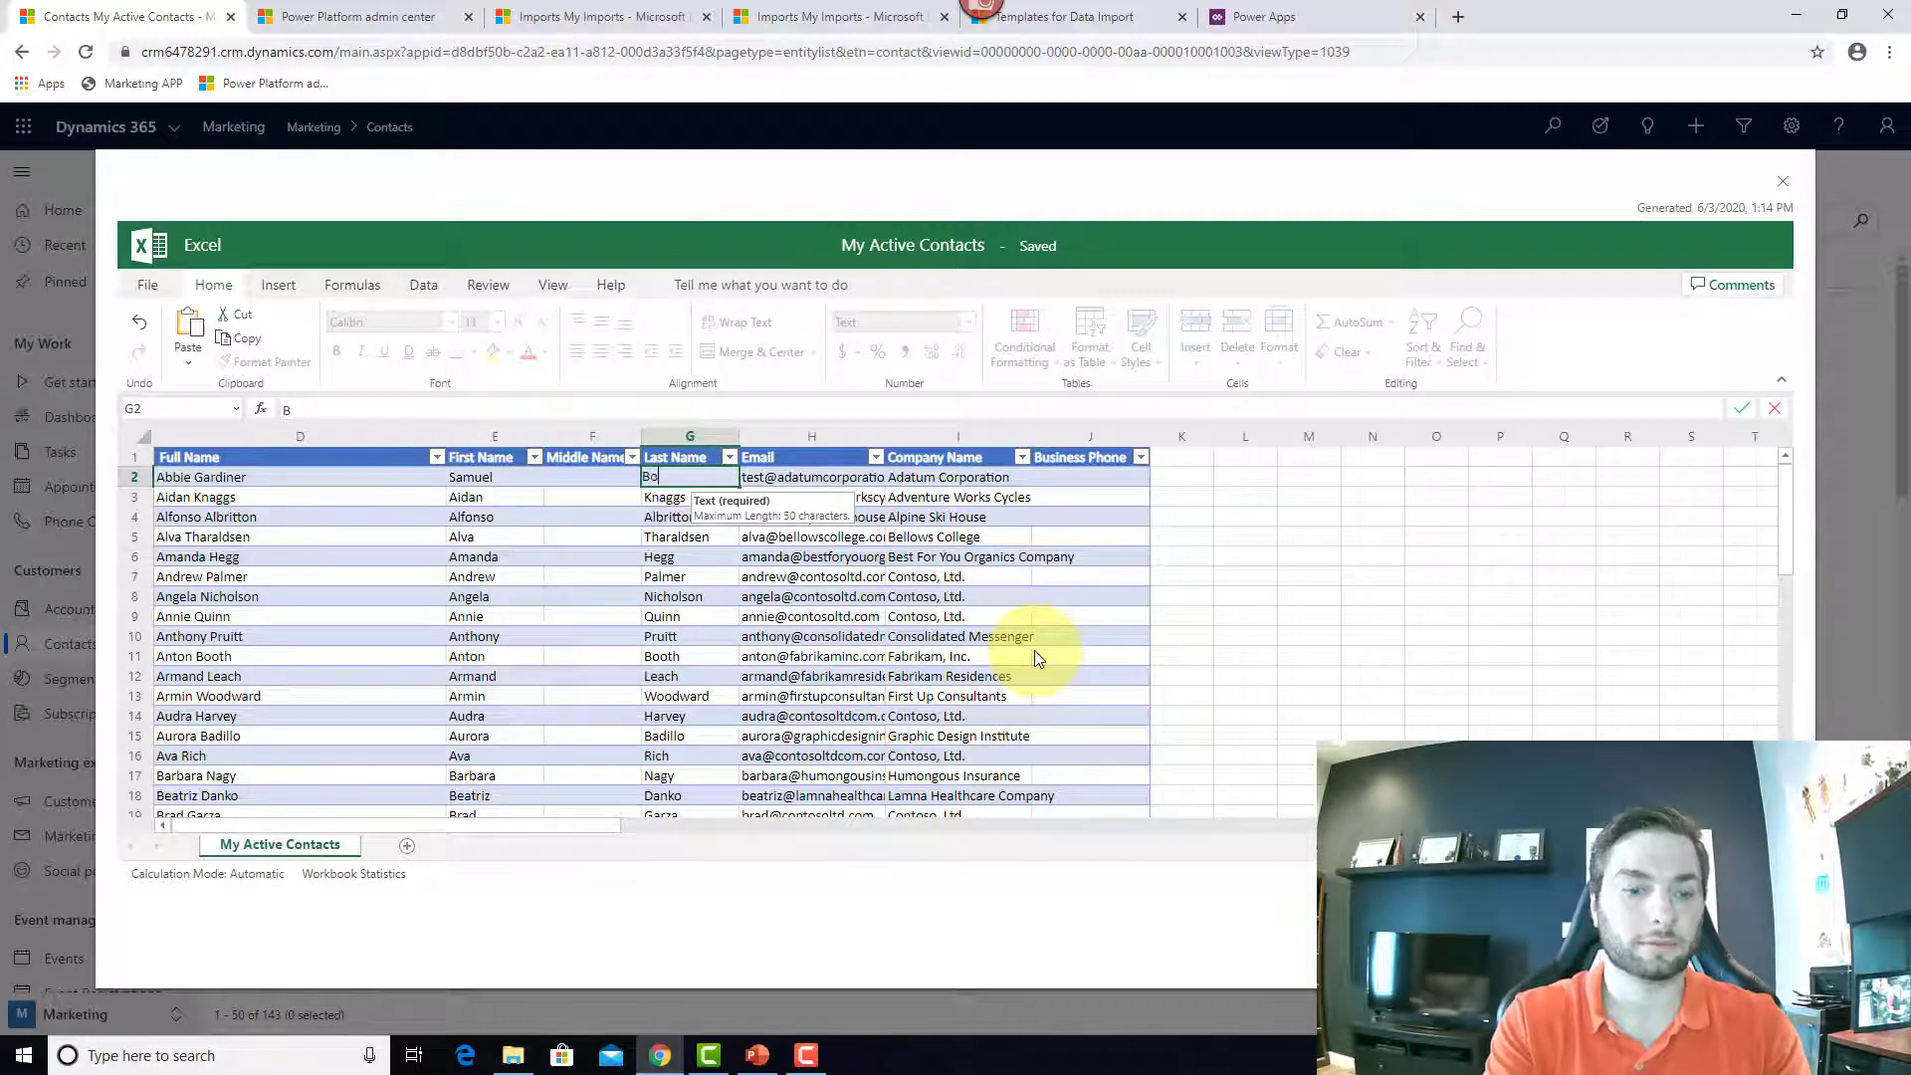
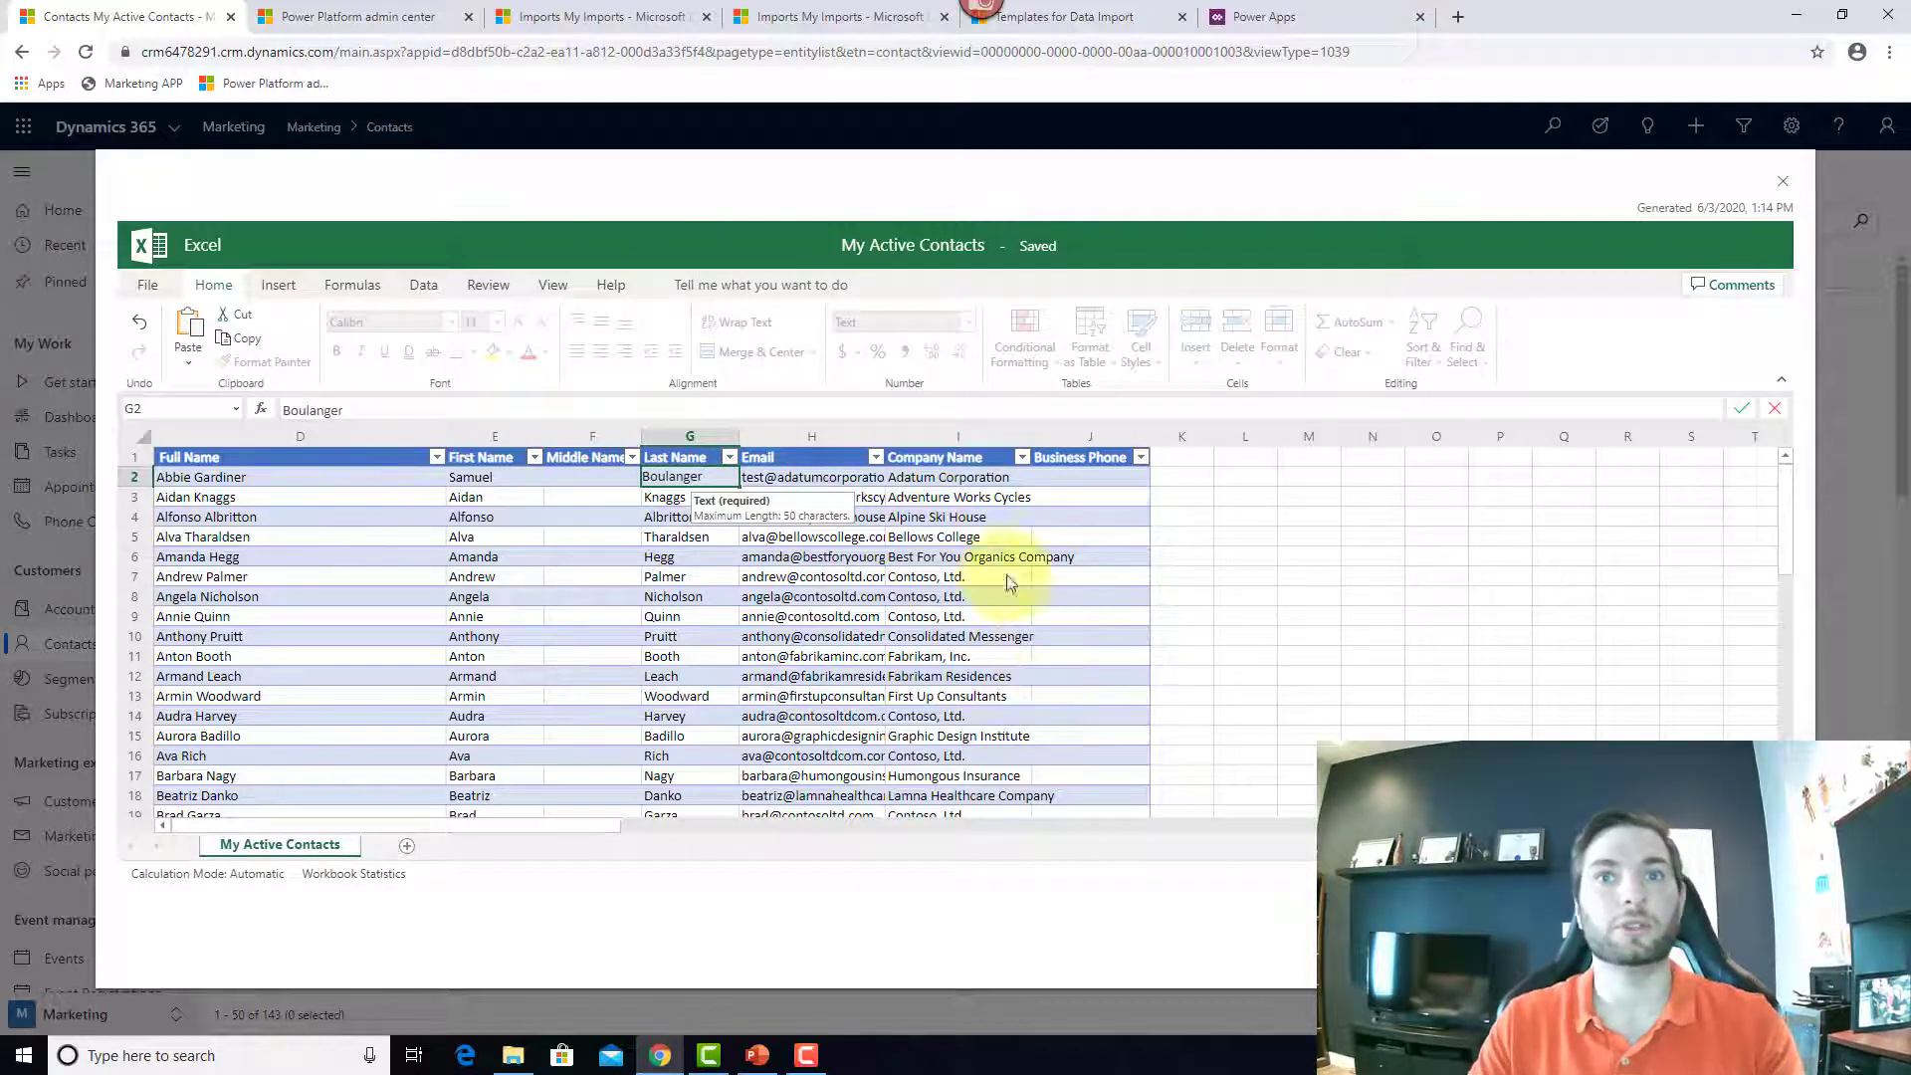
pyautogui.click(995, 513)
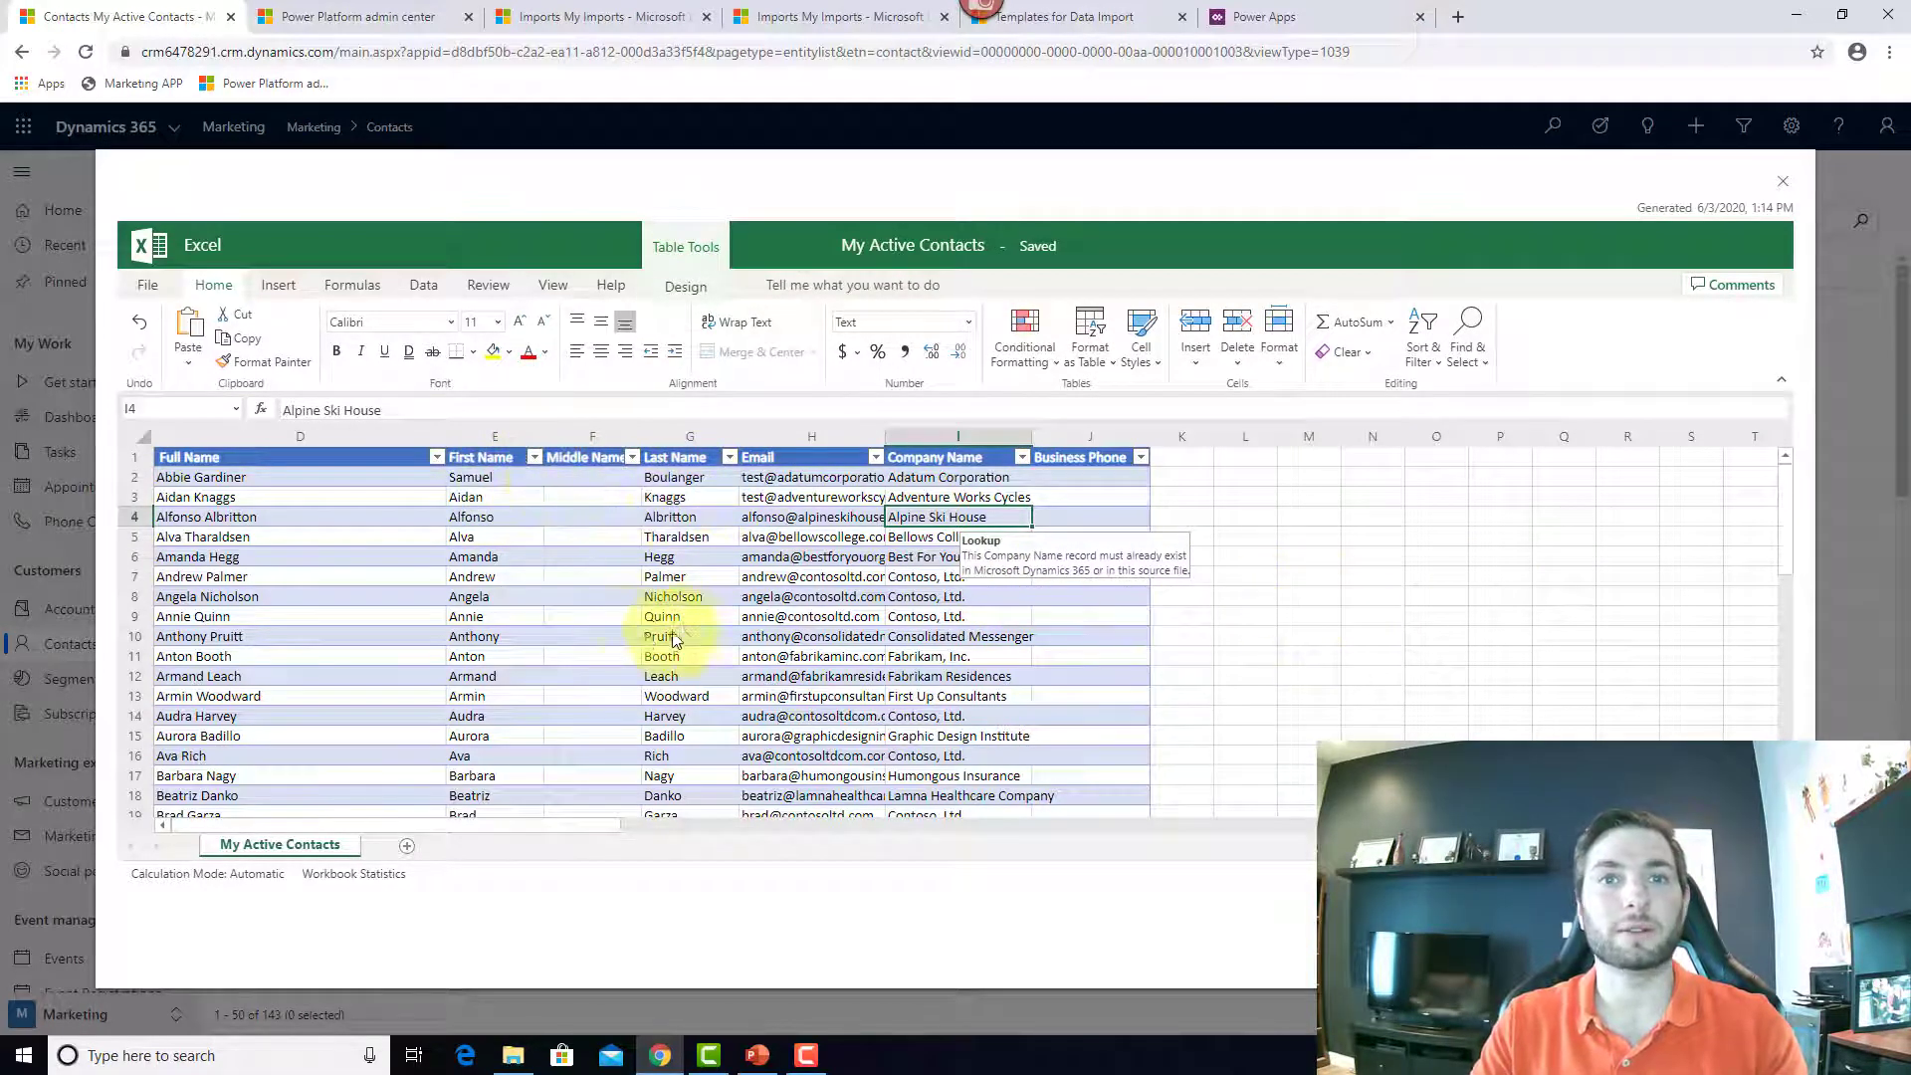
# Step: Add a new contact with first name, last name and e-mail in row 149, then save for import
pyautogui.scroll(-1, 683, 629)
pyautogui.scroll(-15, 683, 629)
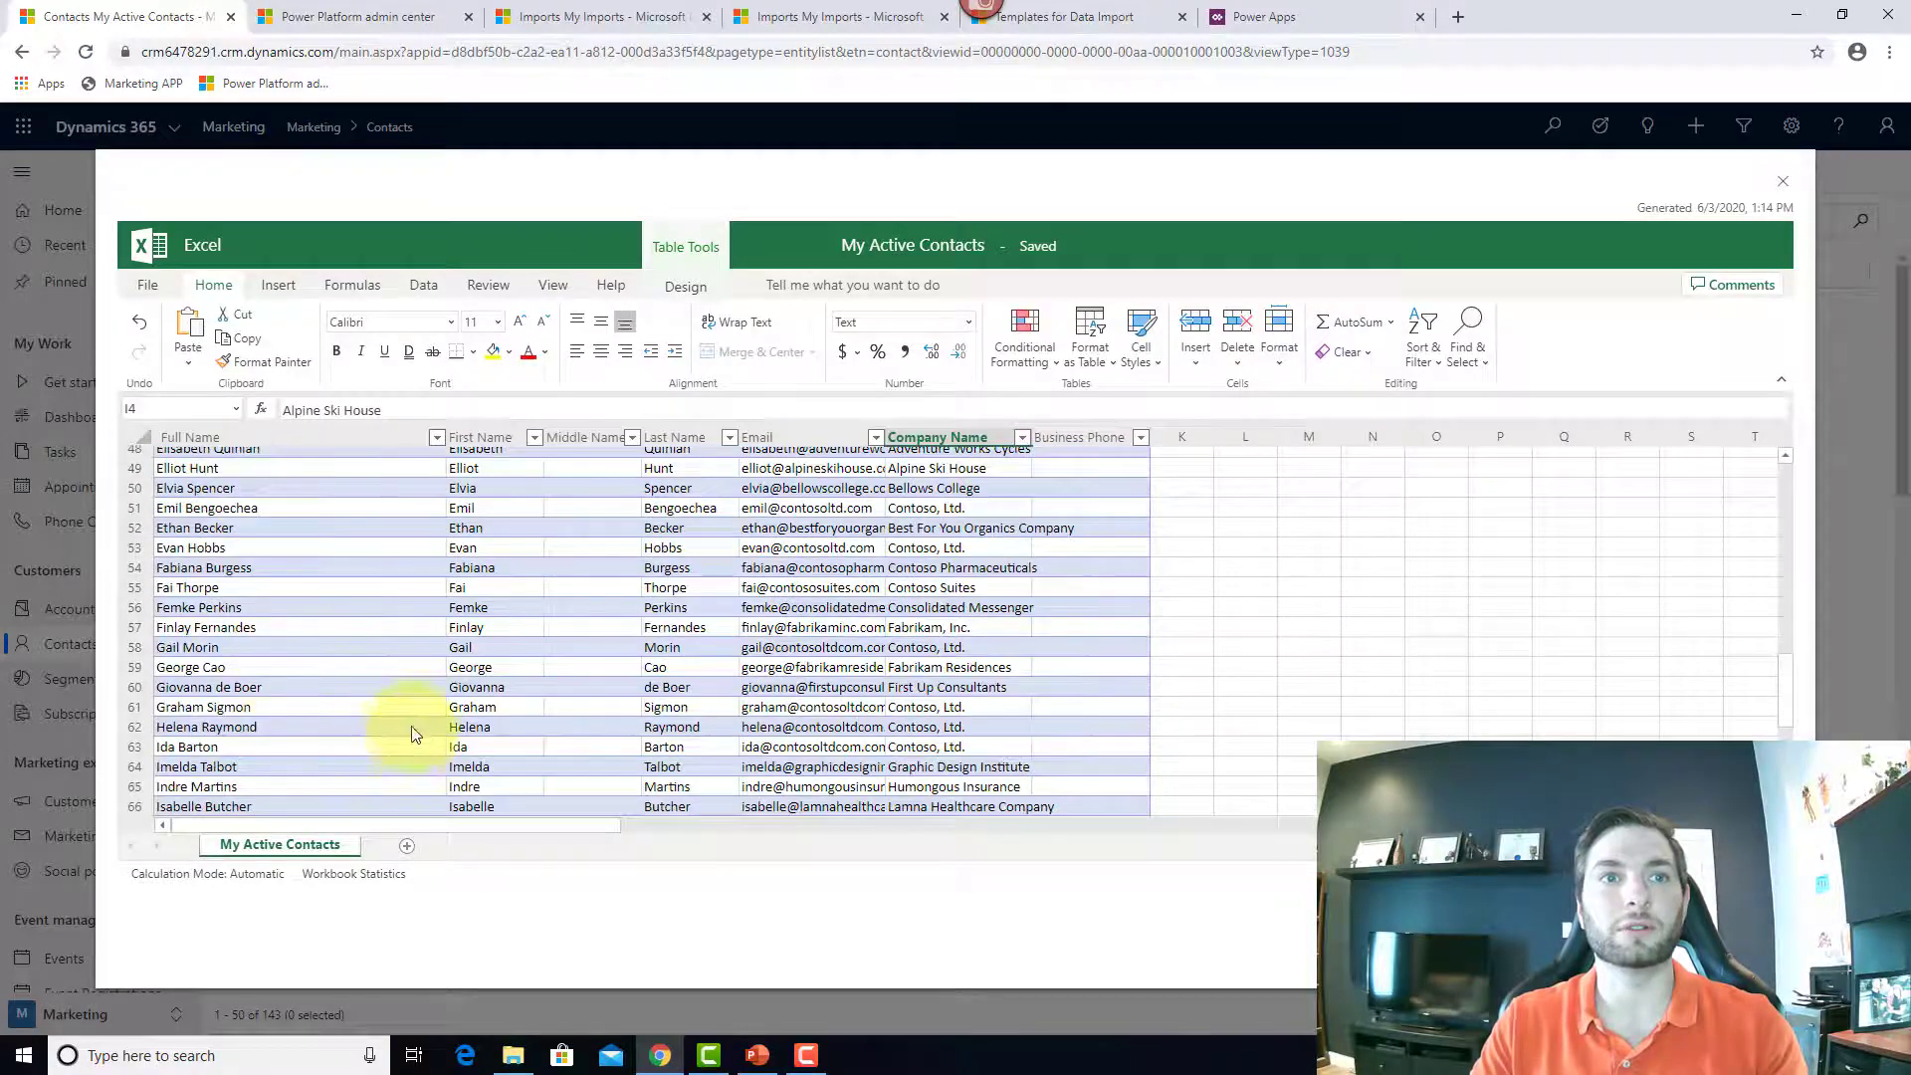
pyautogui.scroll(-8, 416, 734)
pyautogui.scroll(-20, 416, 733)
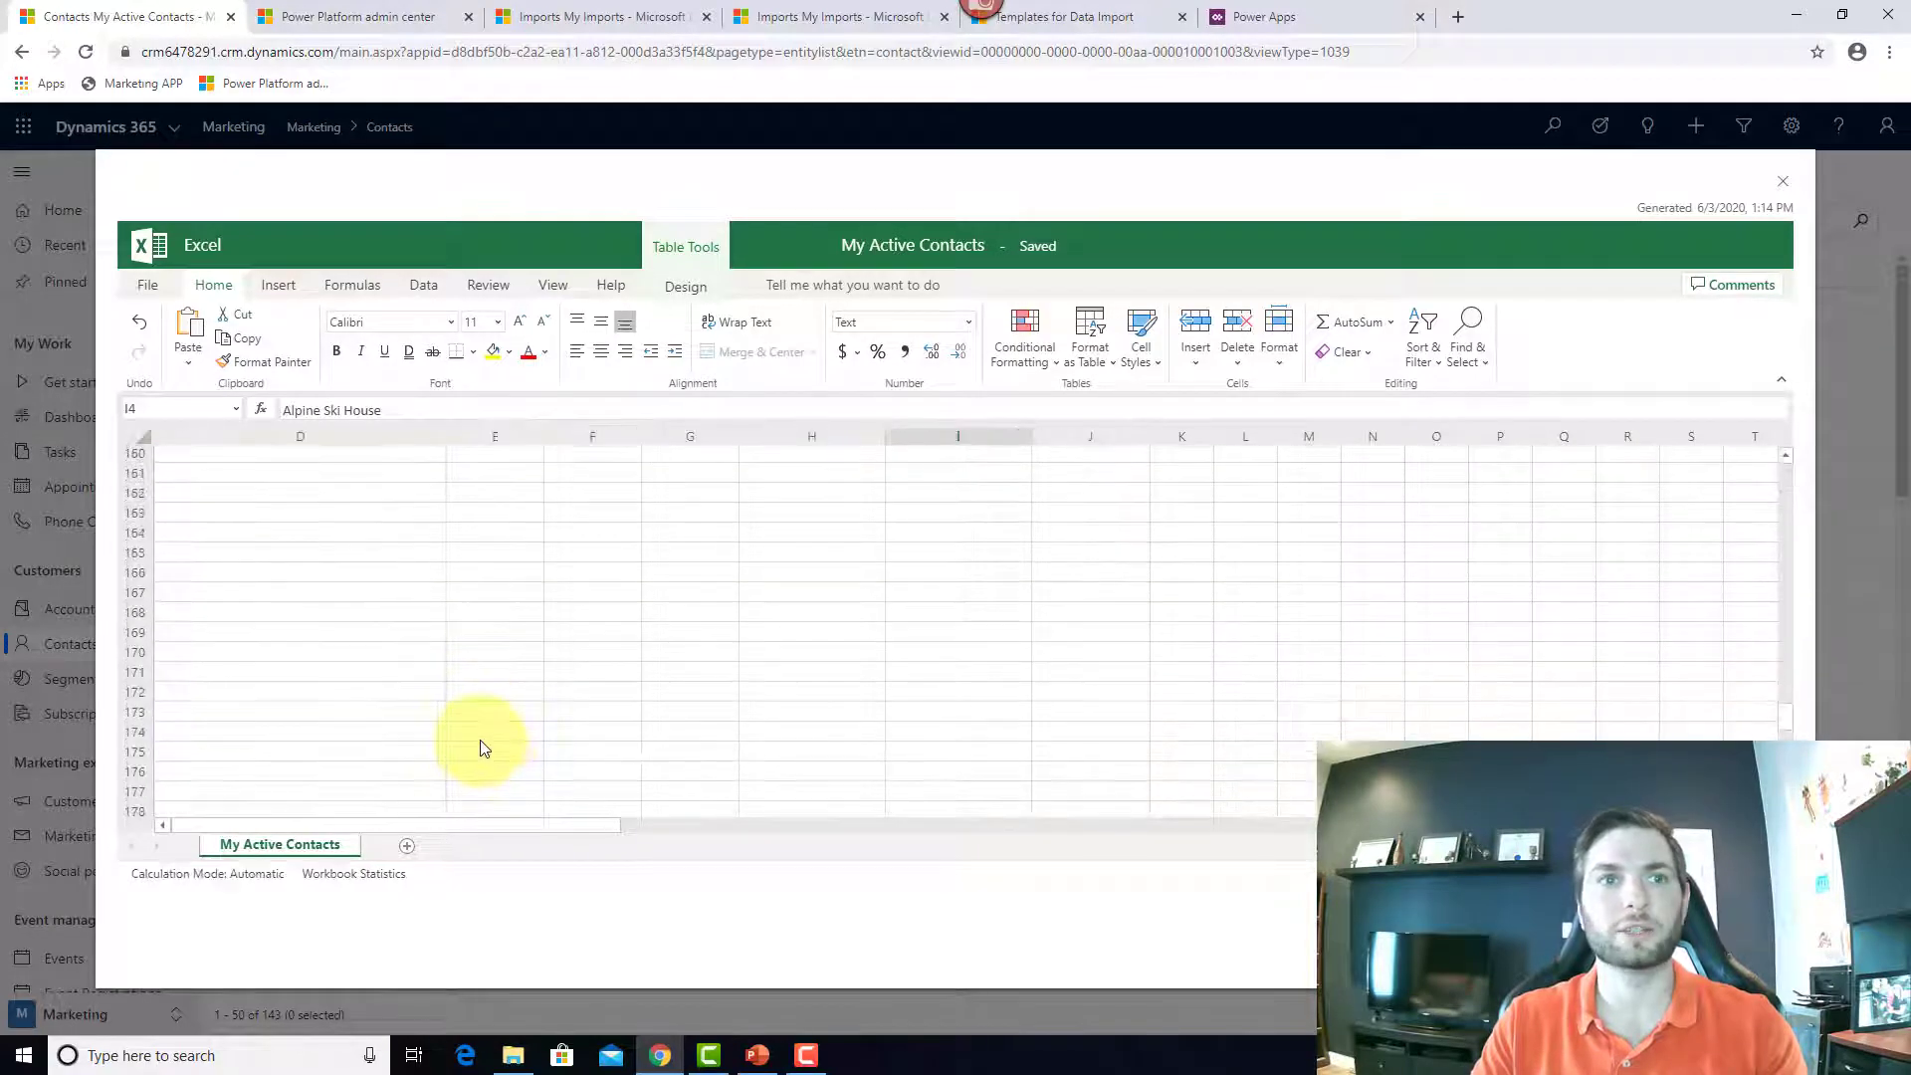
pyautogui.scroll(-3, 384, 771)
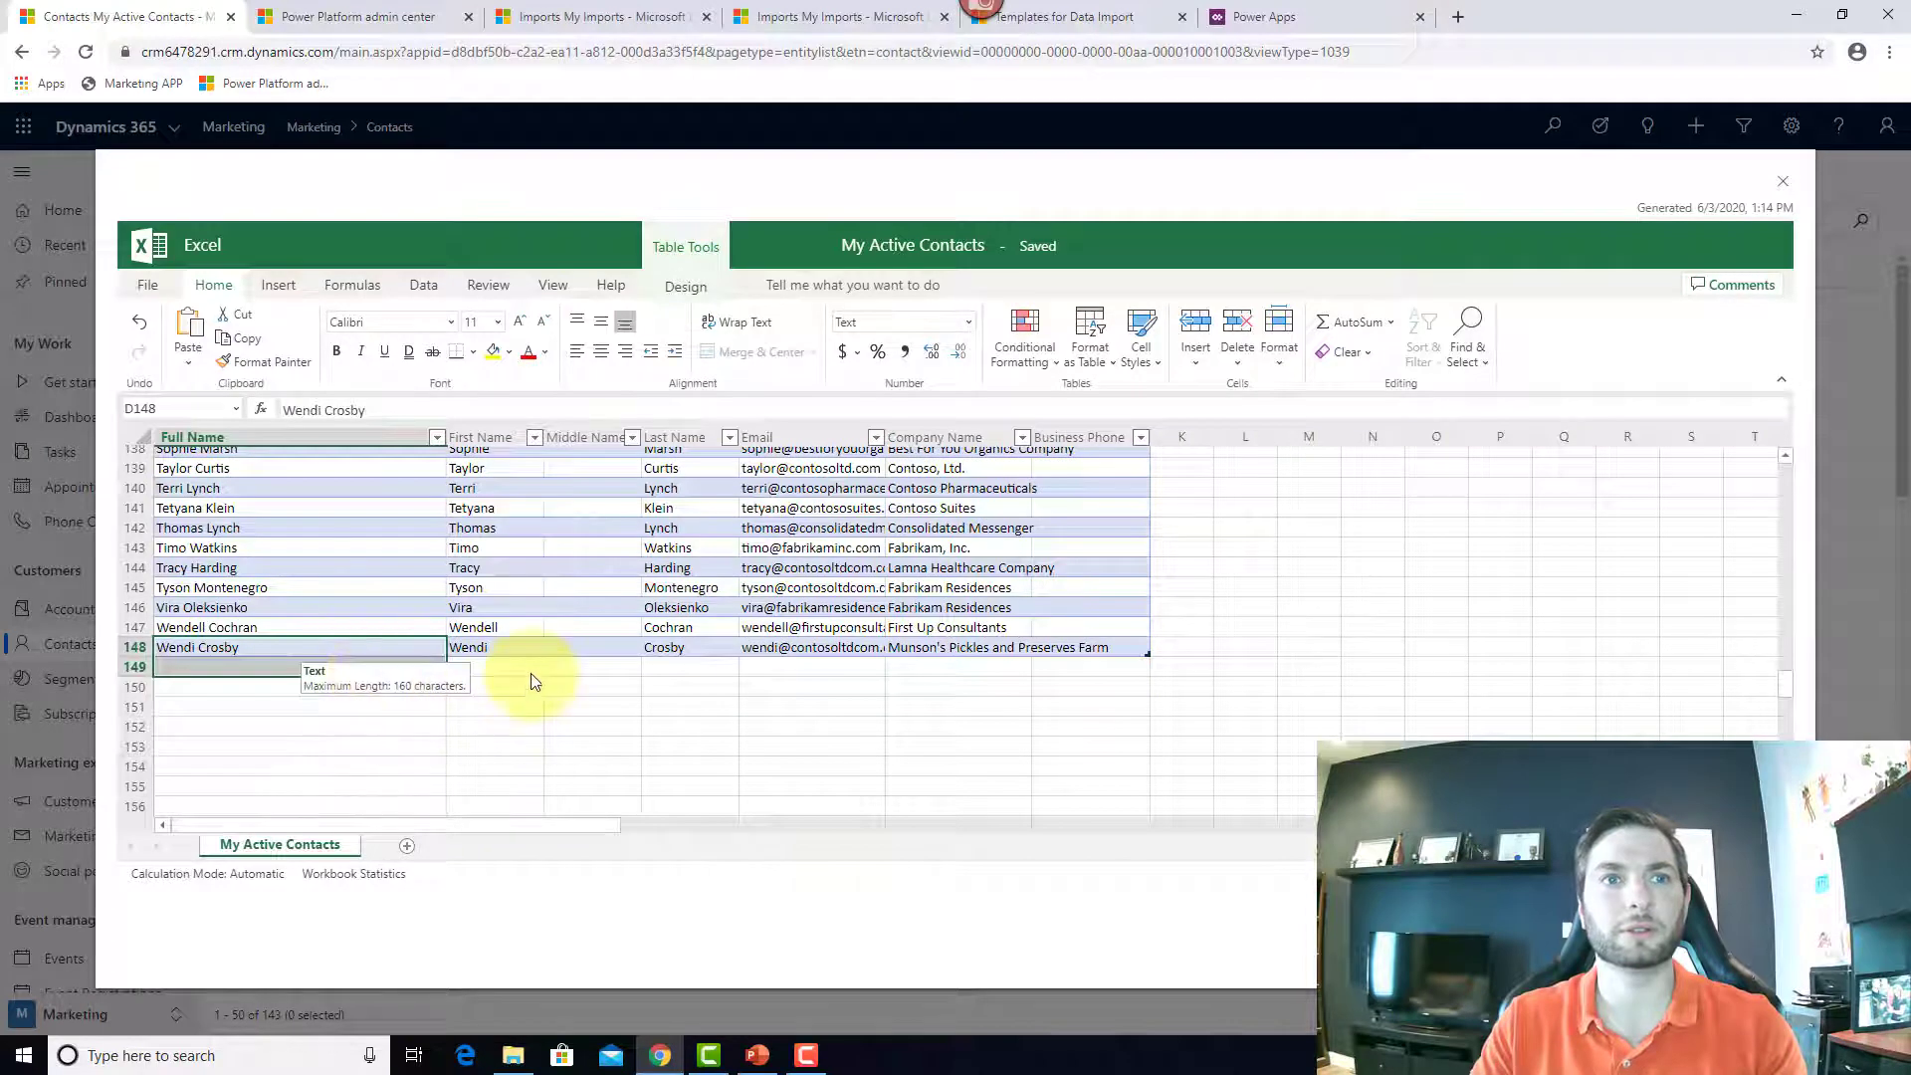
pyautogui.click(396, 673)
pyautogui.press('Tab')
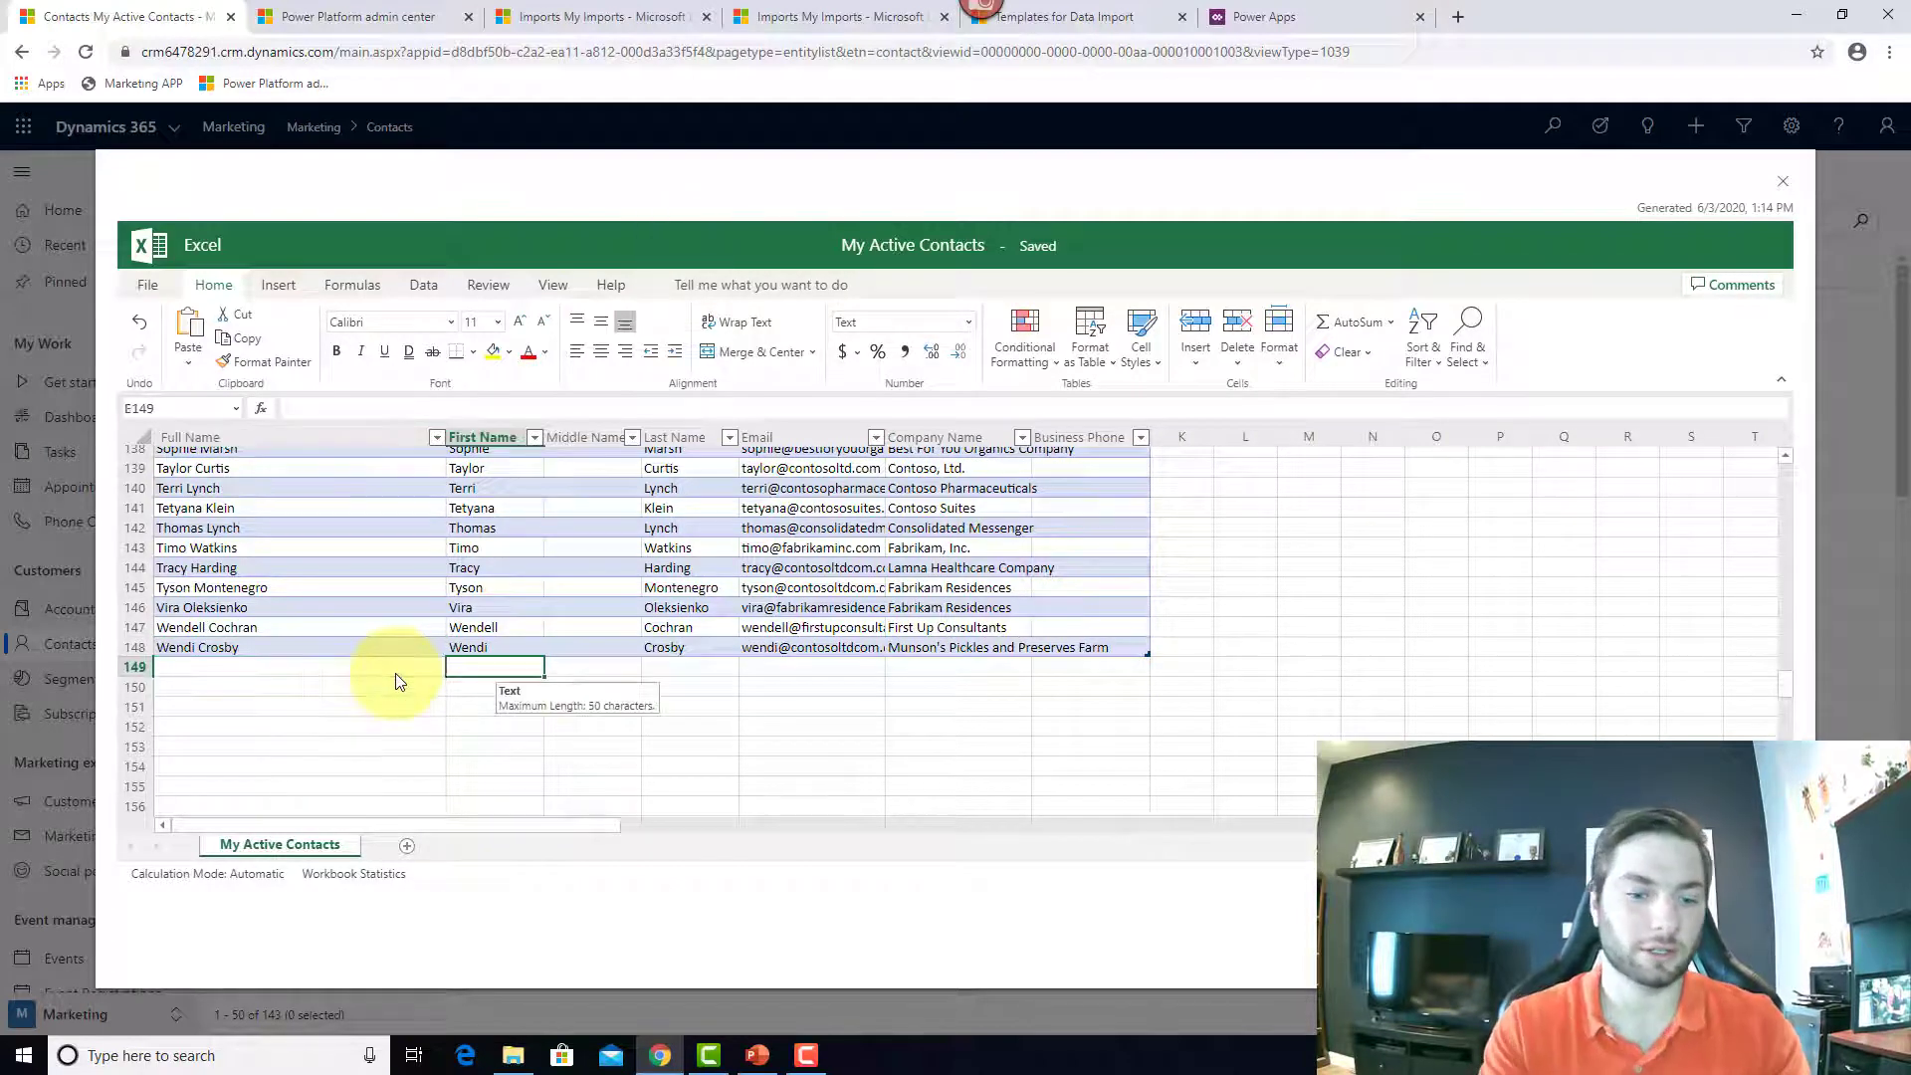
pyautogui.write('John')
pyautogui.press('Tab')
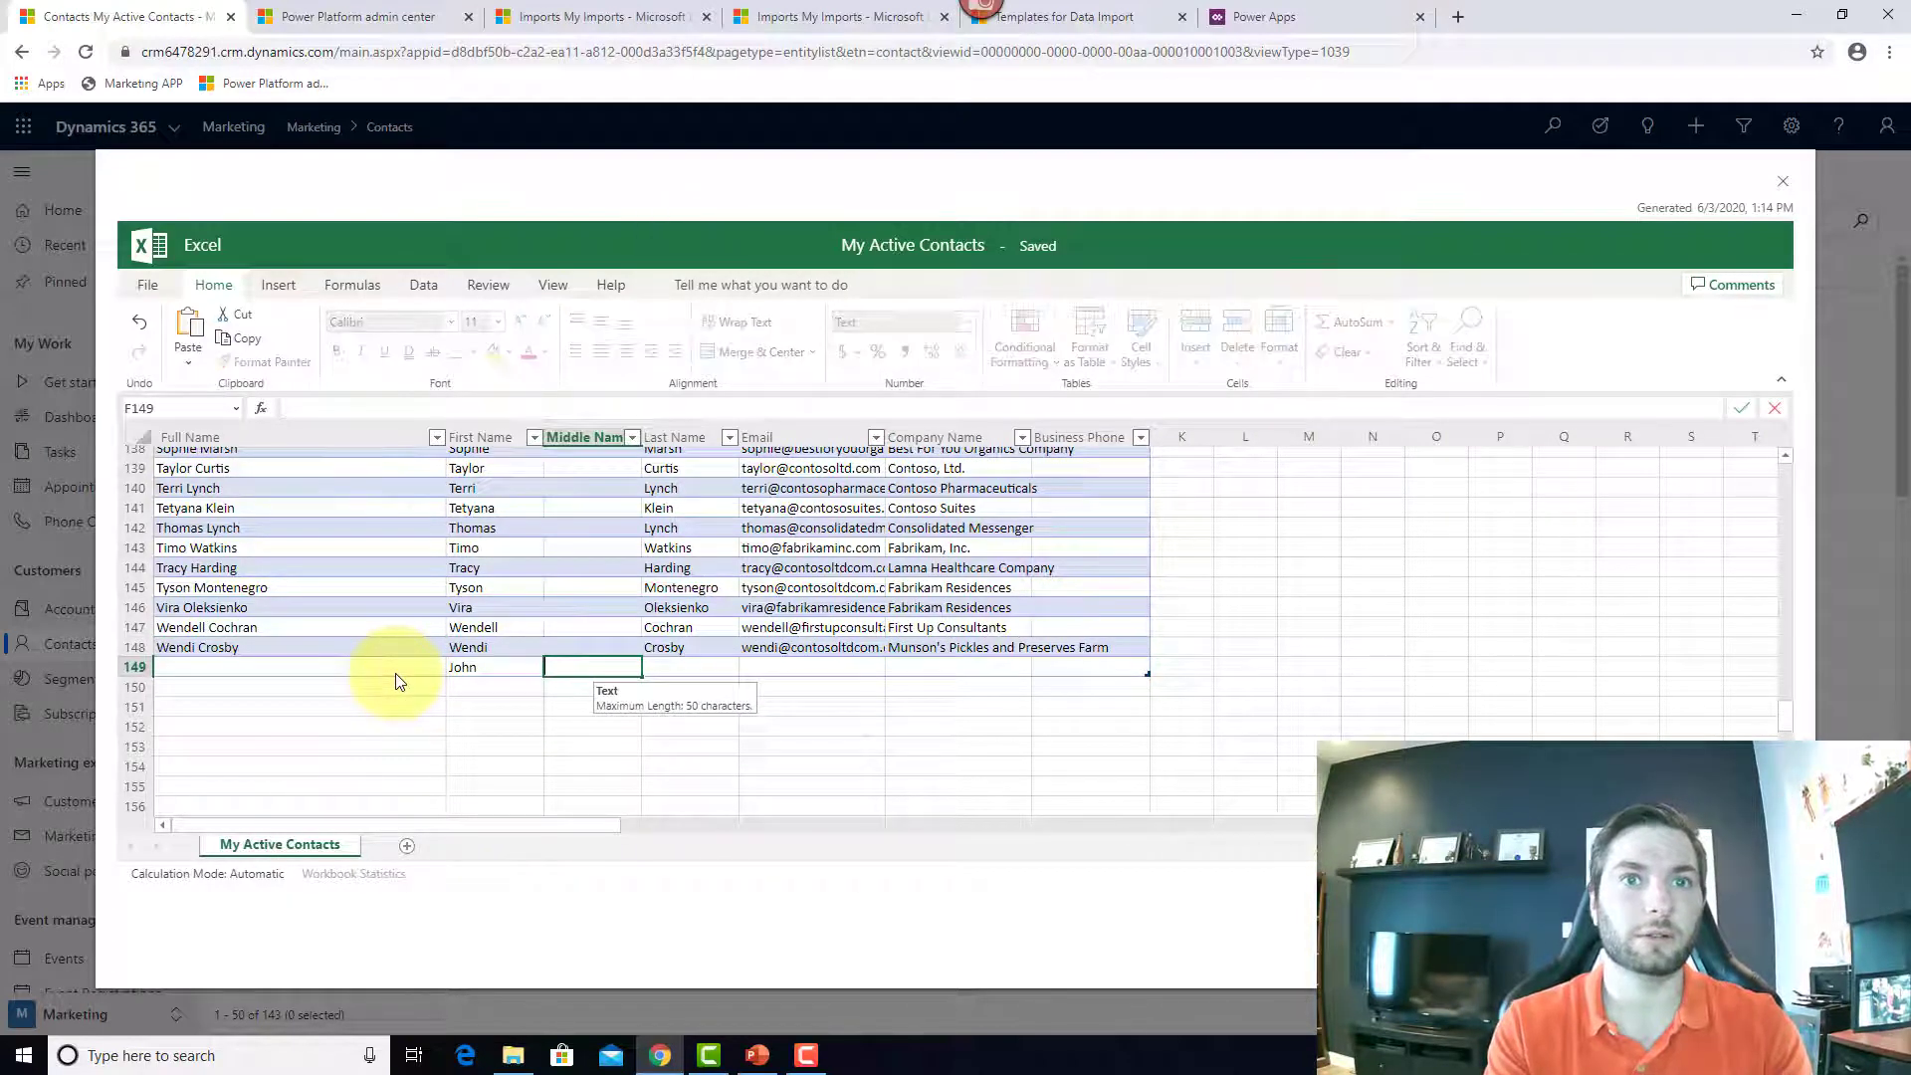
pyautogui.press('Tab')
pyautogui.write('dOE')
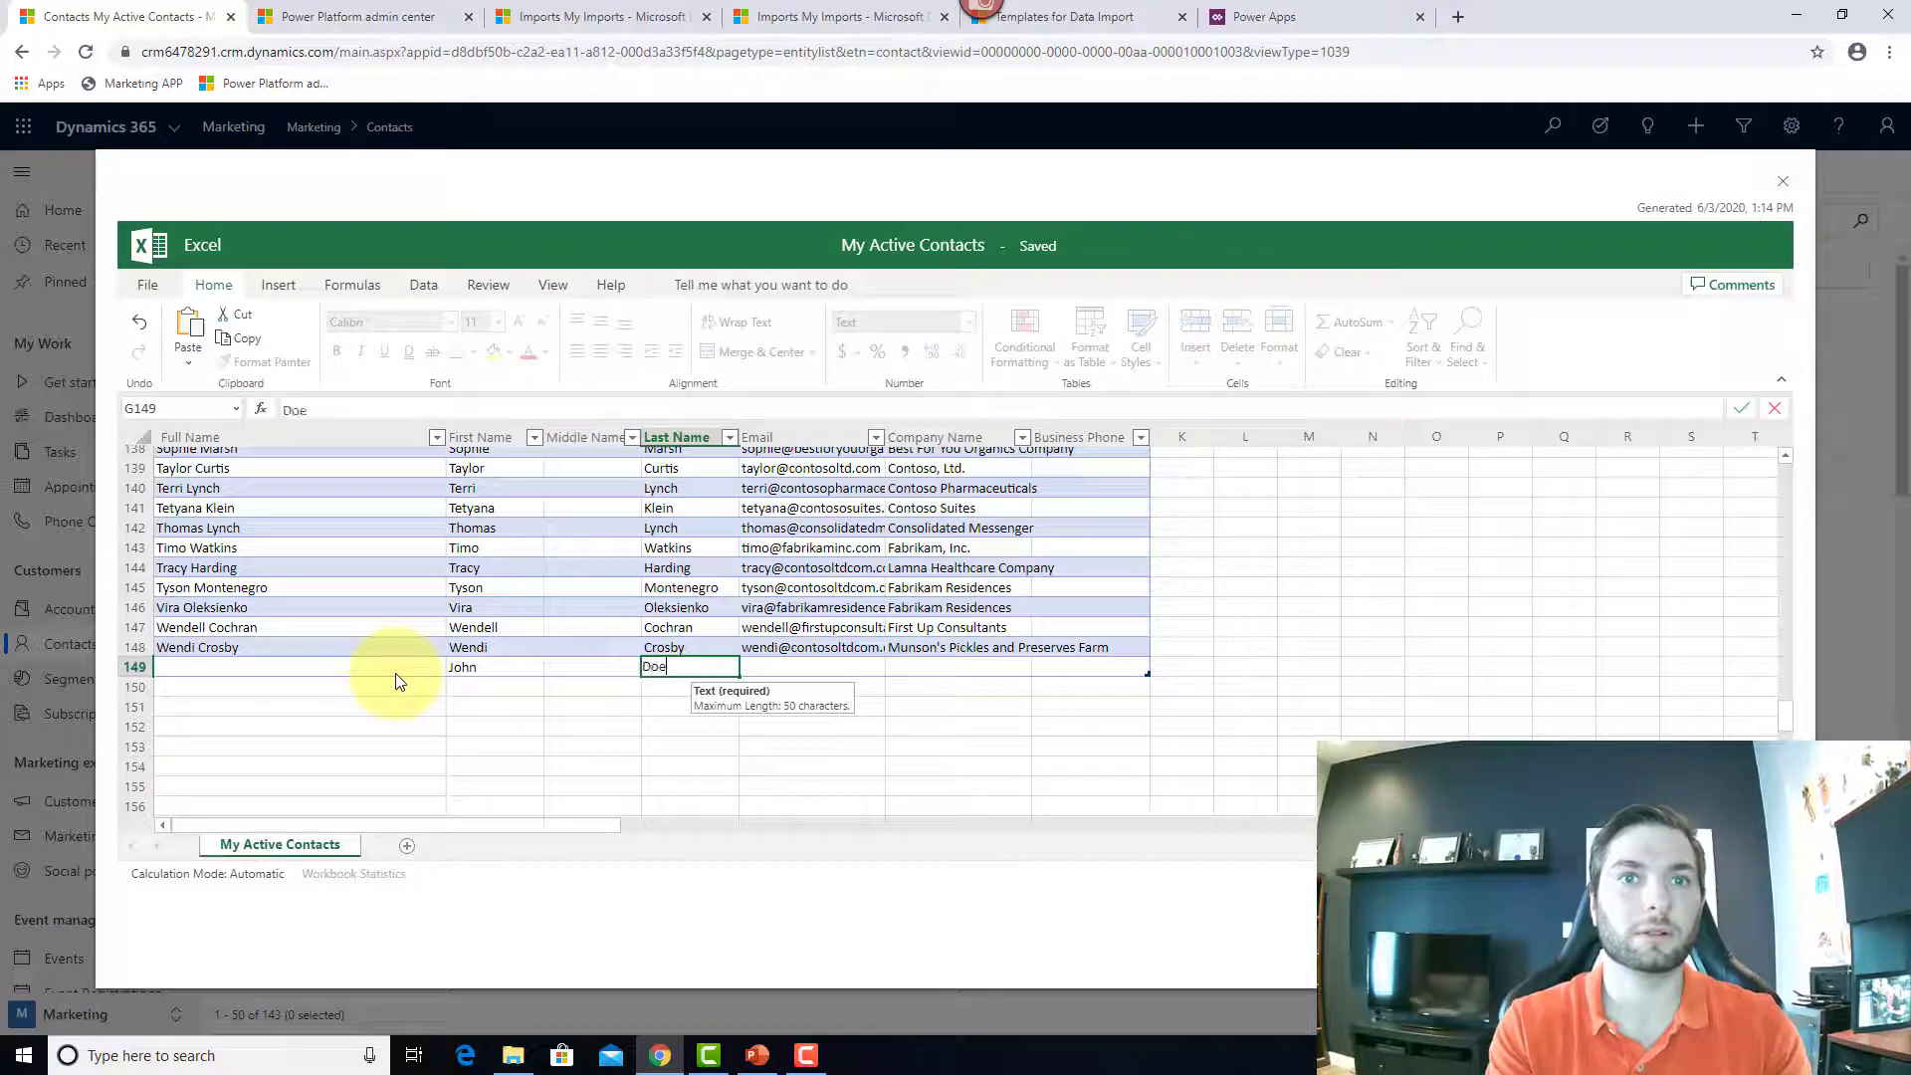
pyautogui.write('2')
pyautogui.press('Tab')
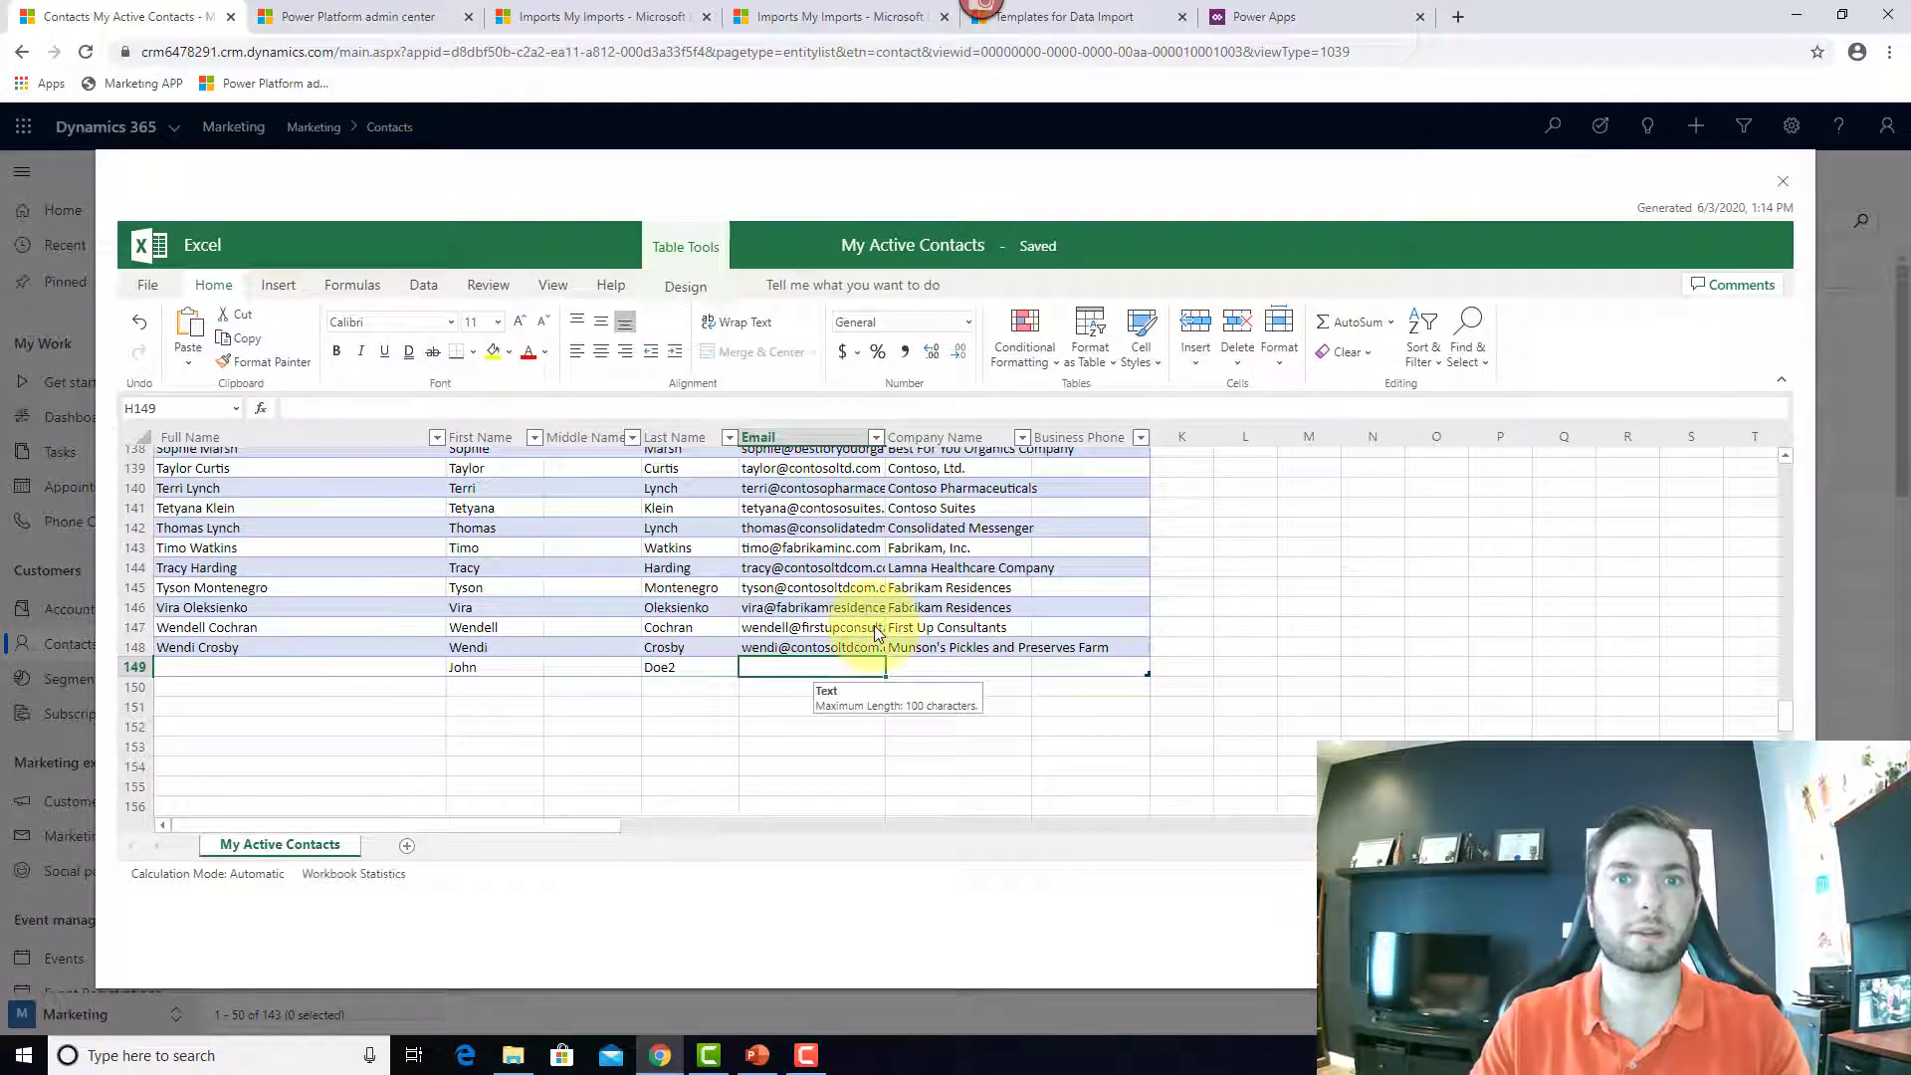
pyautogui.write('john.doe@exa')
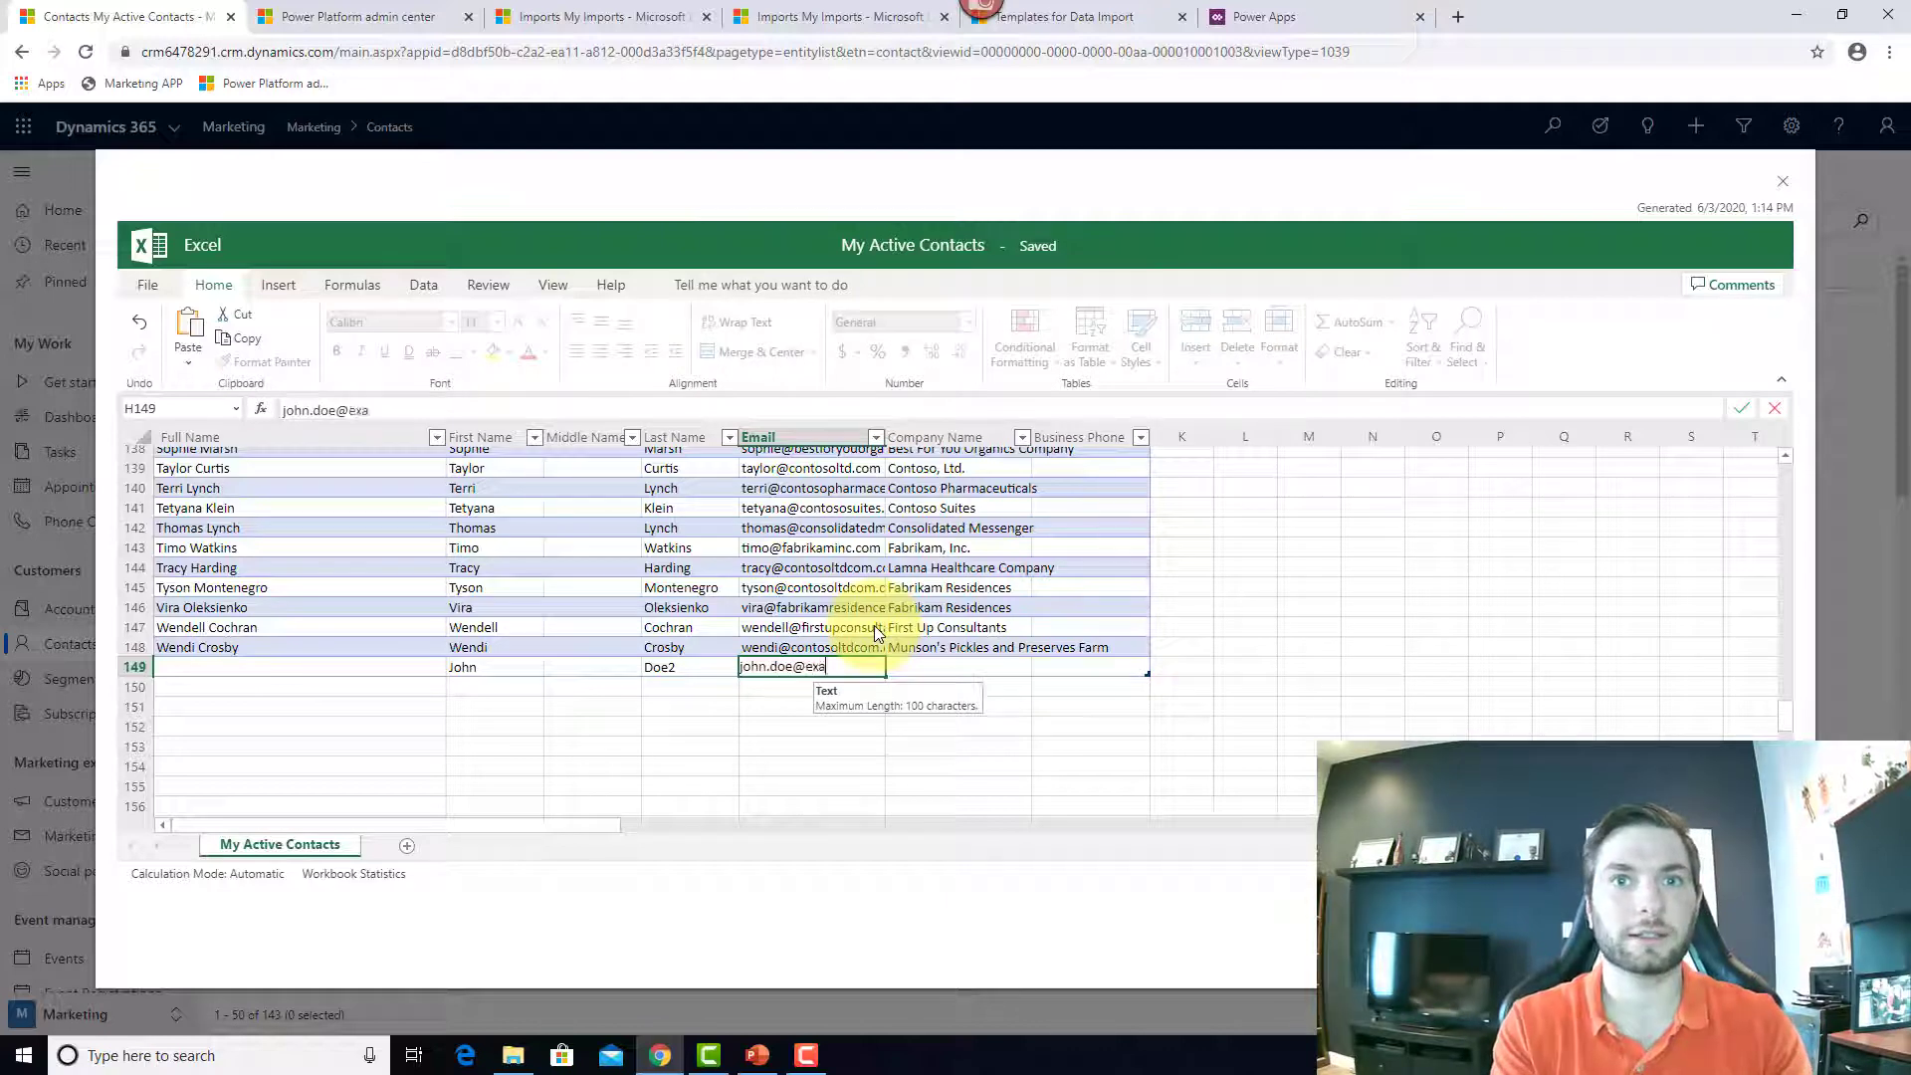
pyautogui.write('mple.com')
pyautogui.press('Tab')
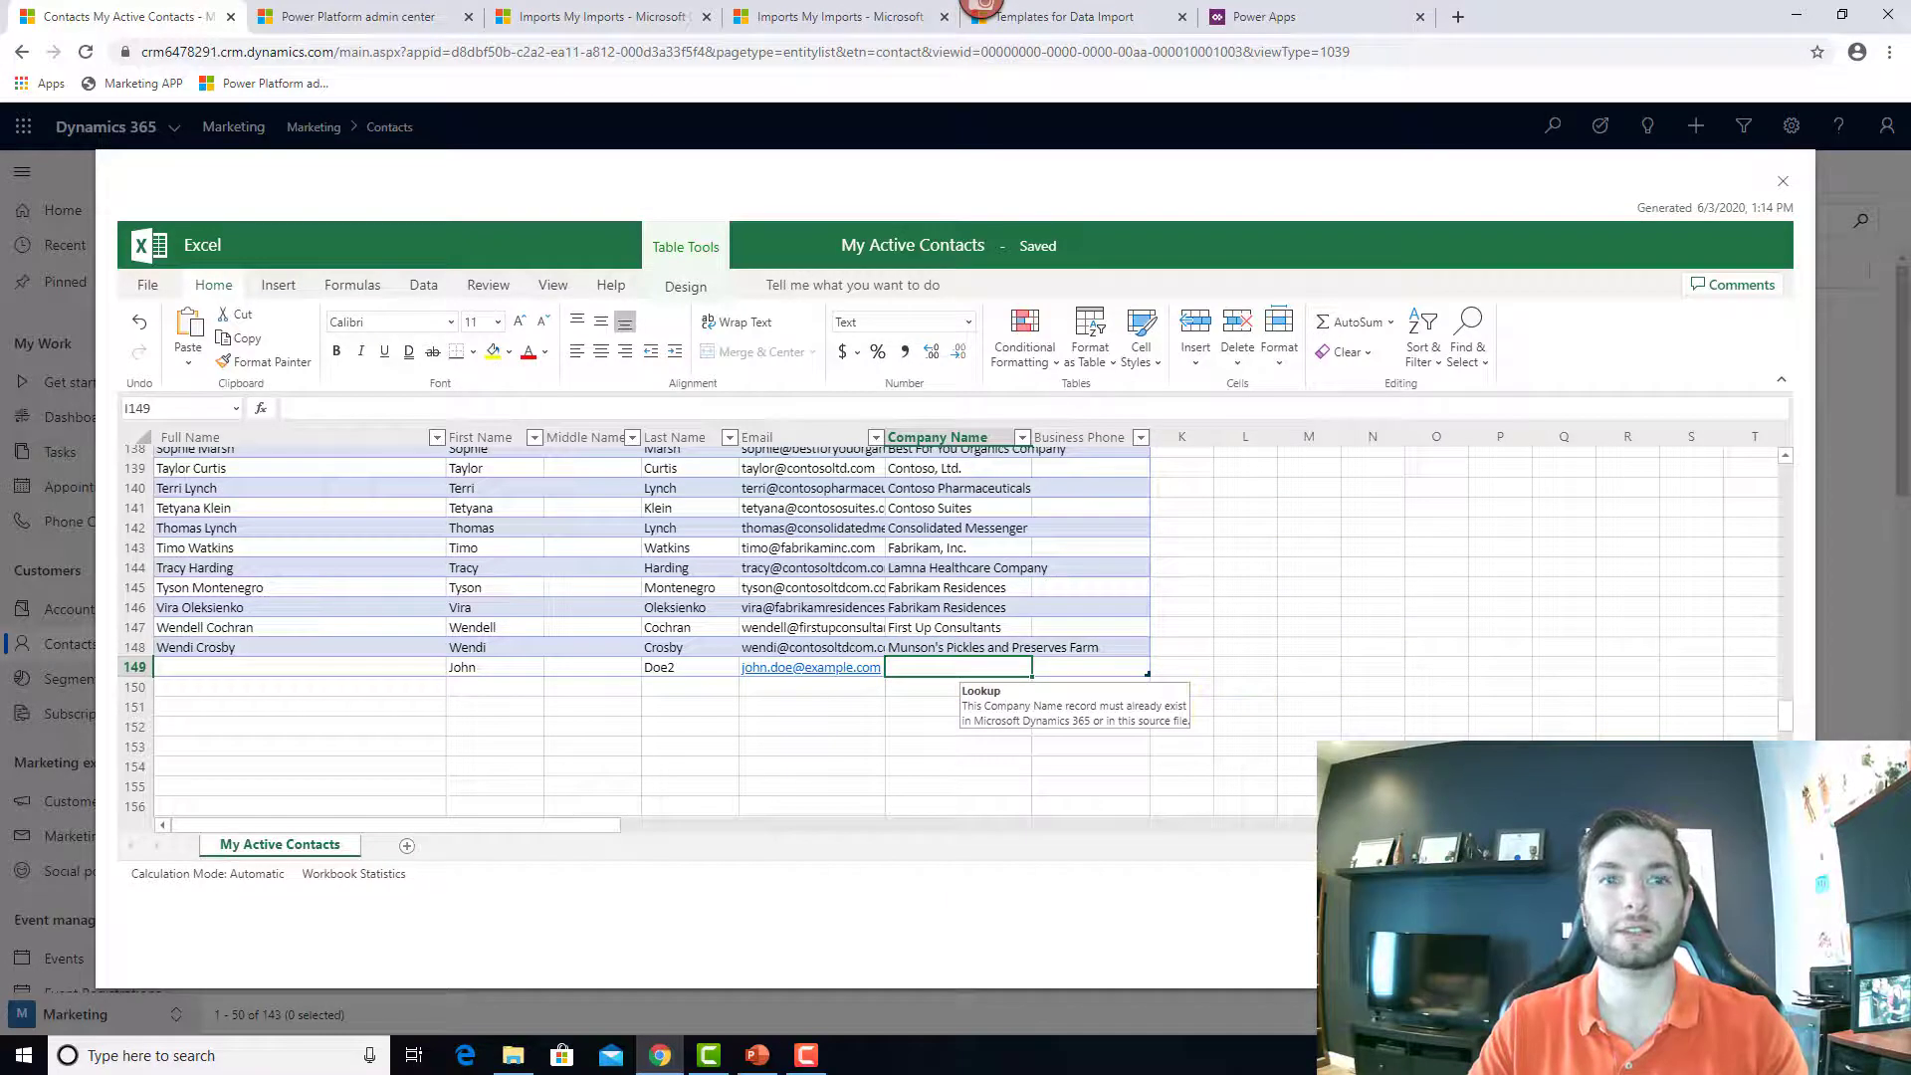
pyautogui.click(1665, 948)
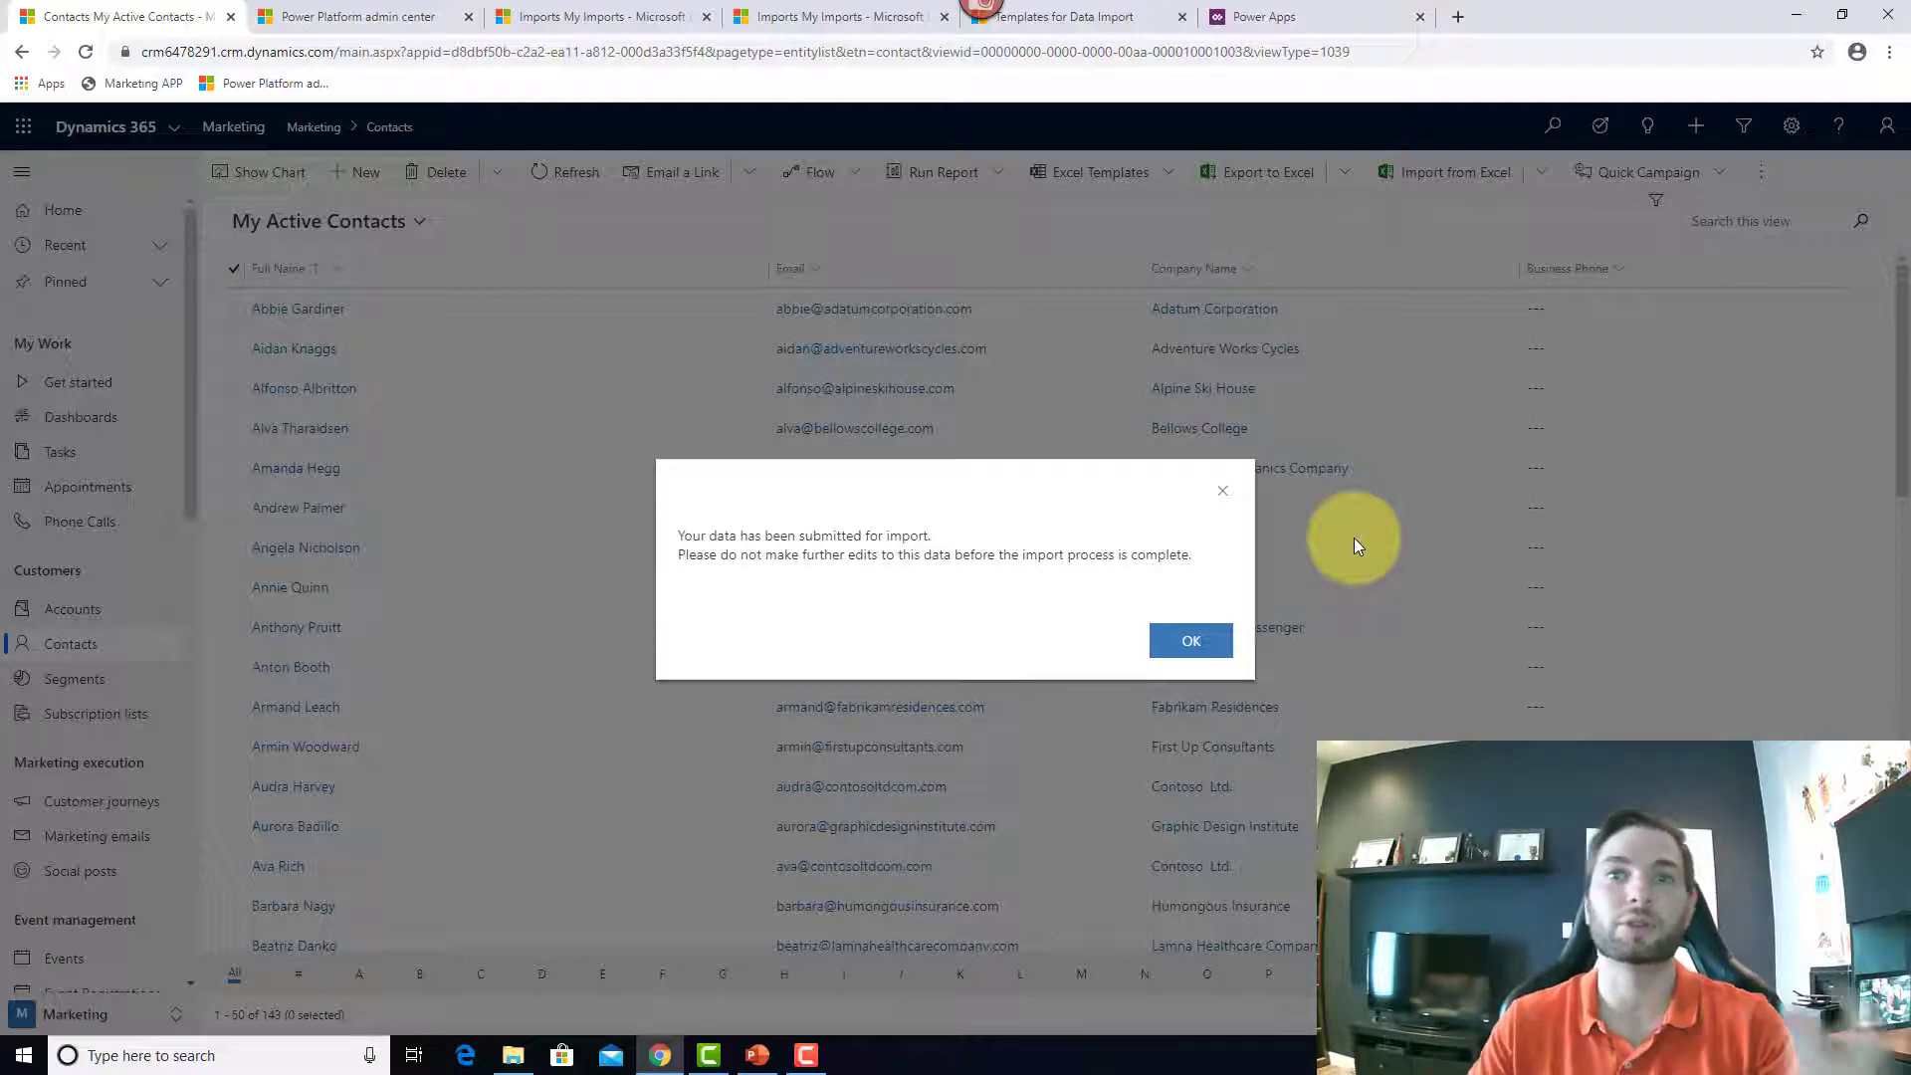
pyautogui.click(1194, 645)
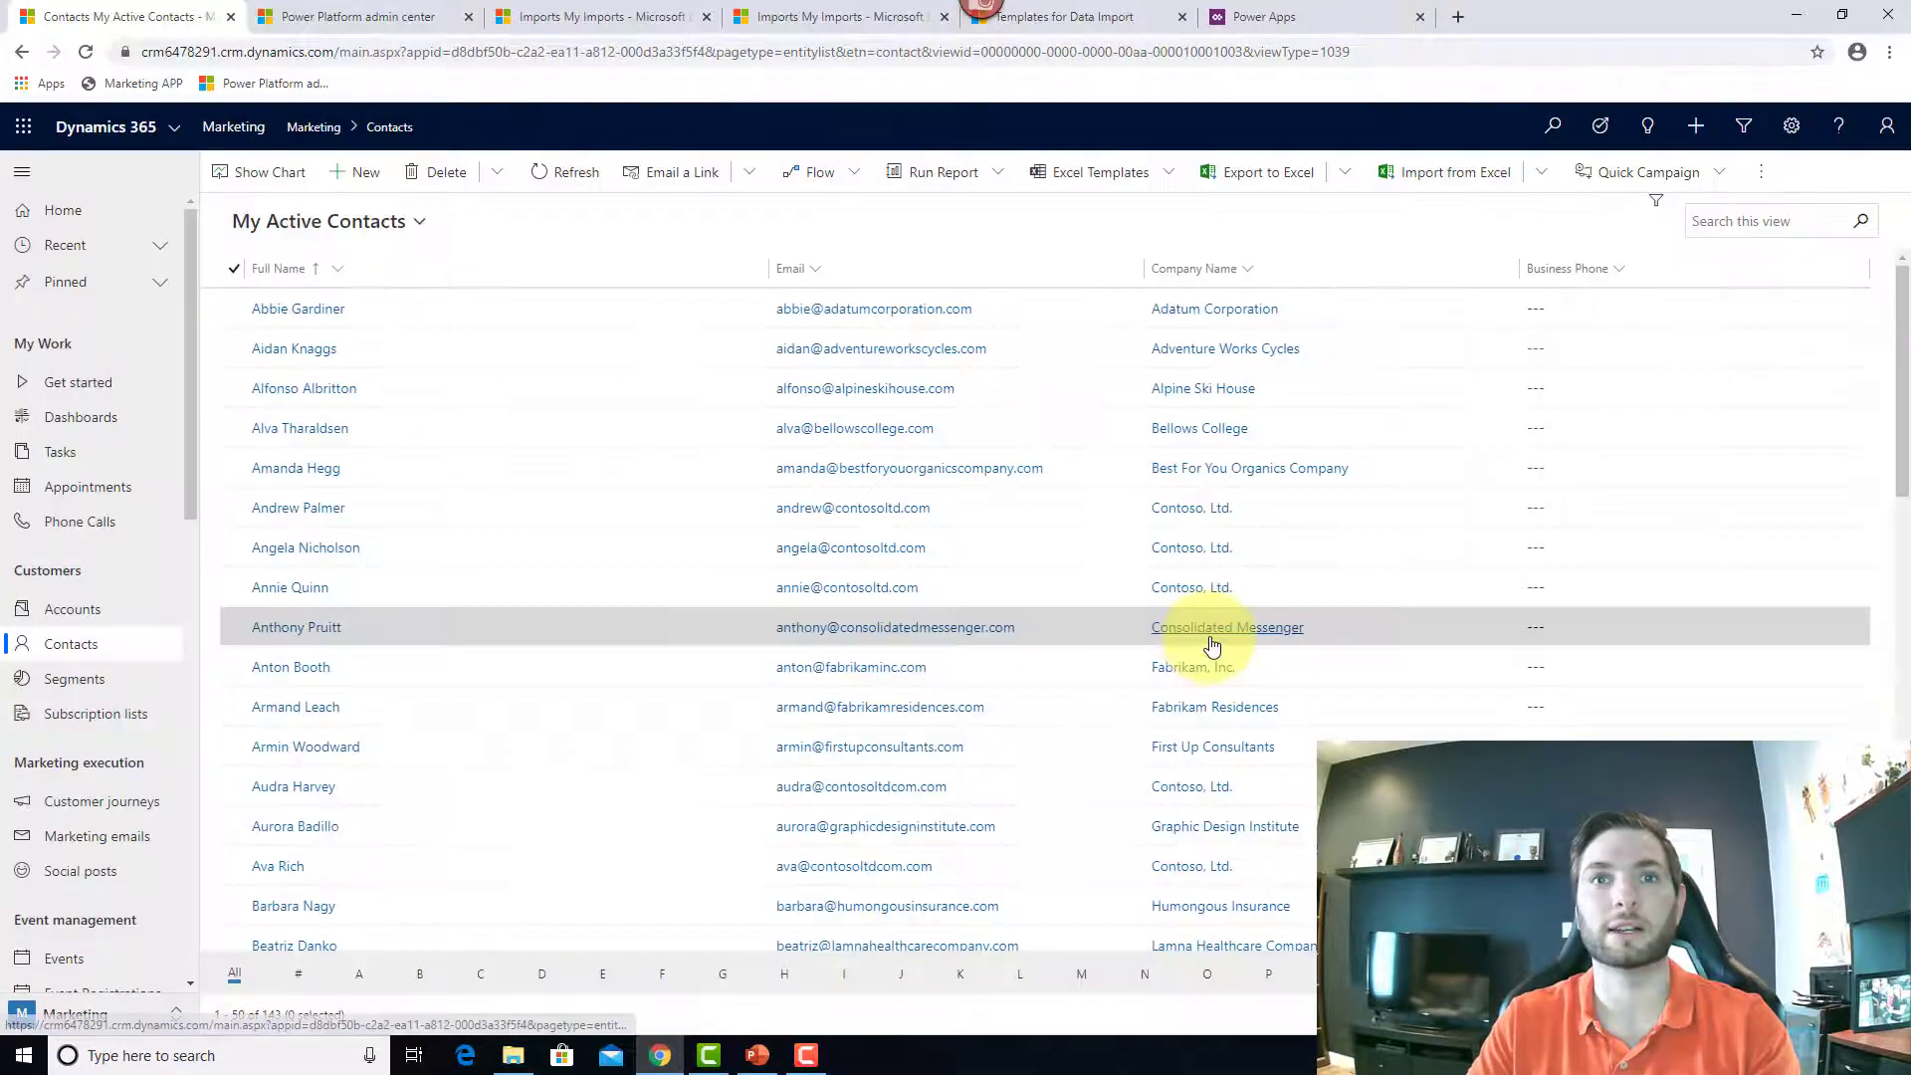
pyautogui.click(605, 22)
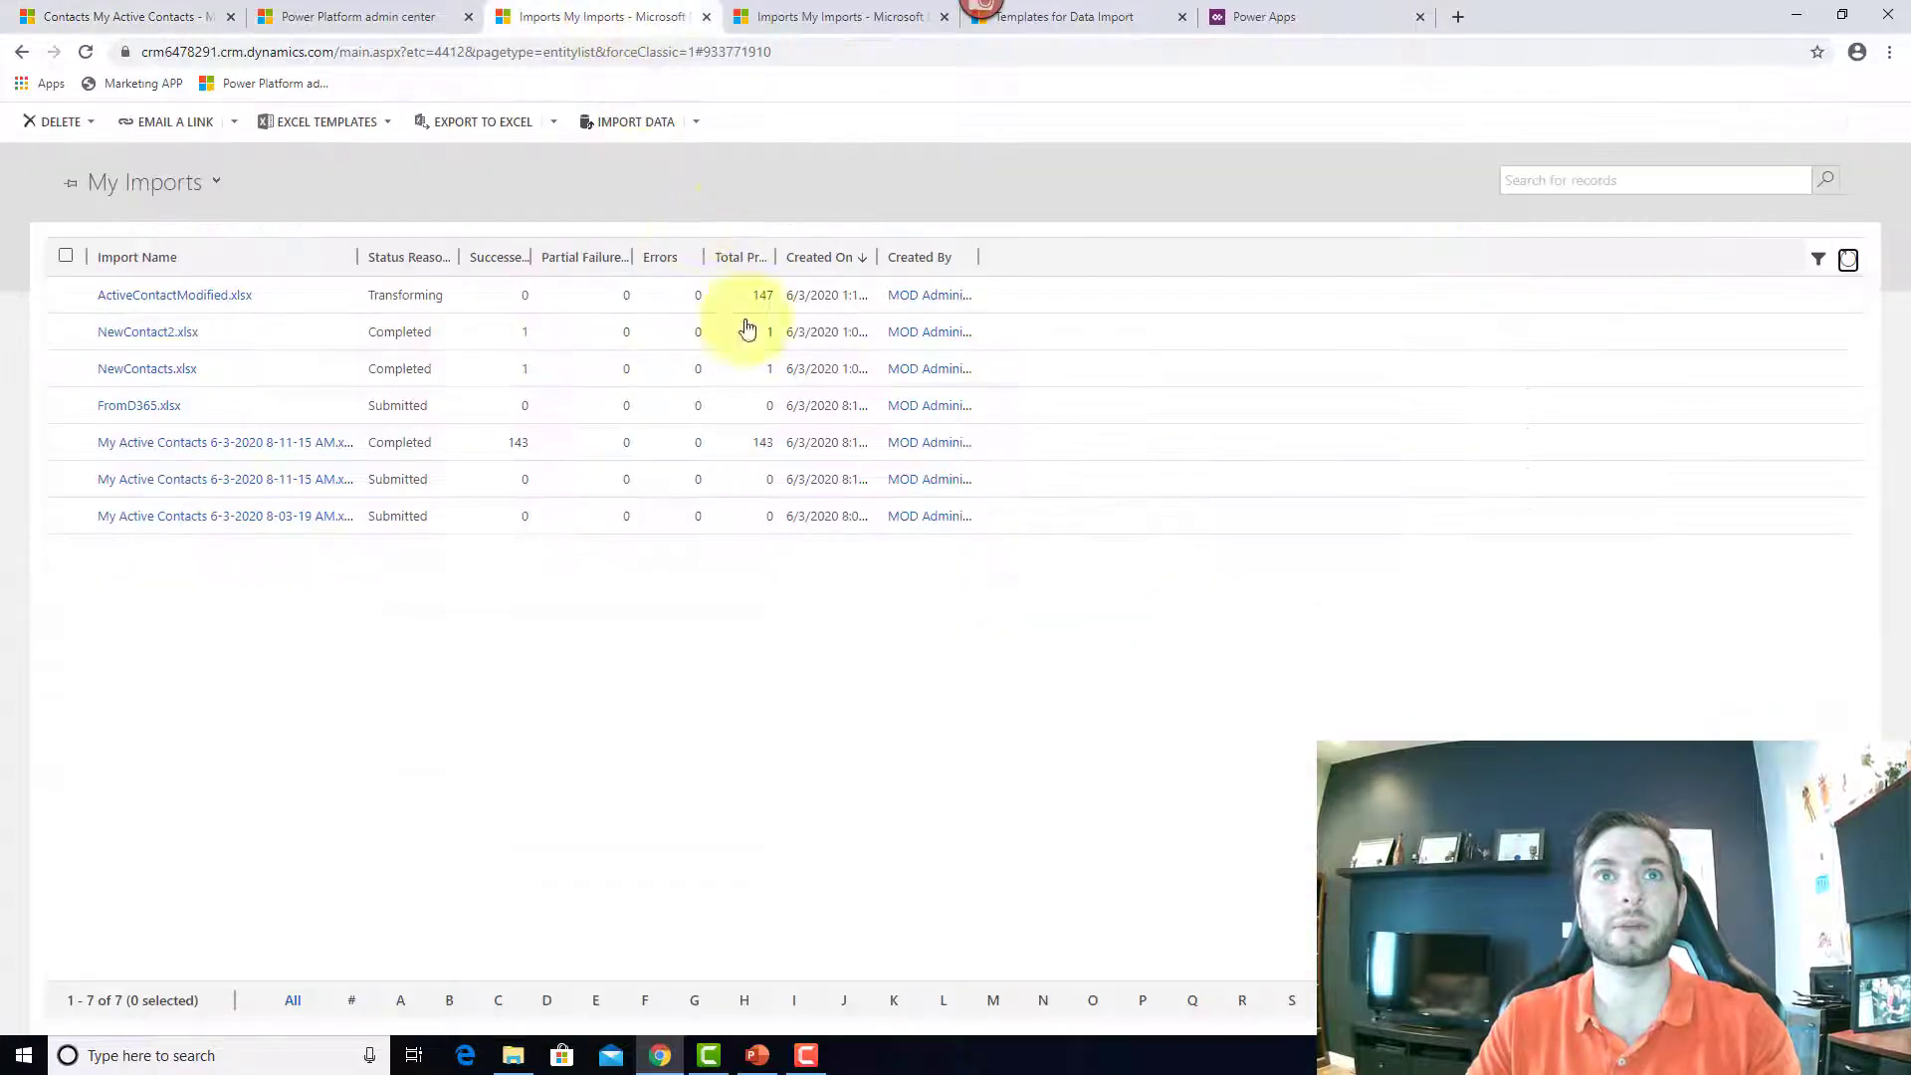
pyautogui.click(1853, 262)
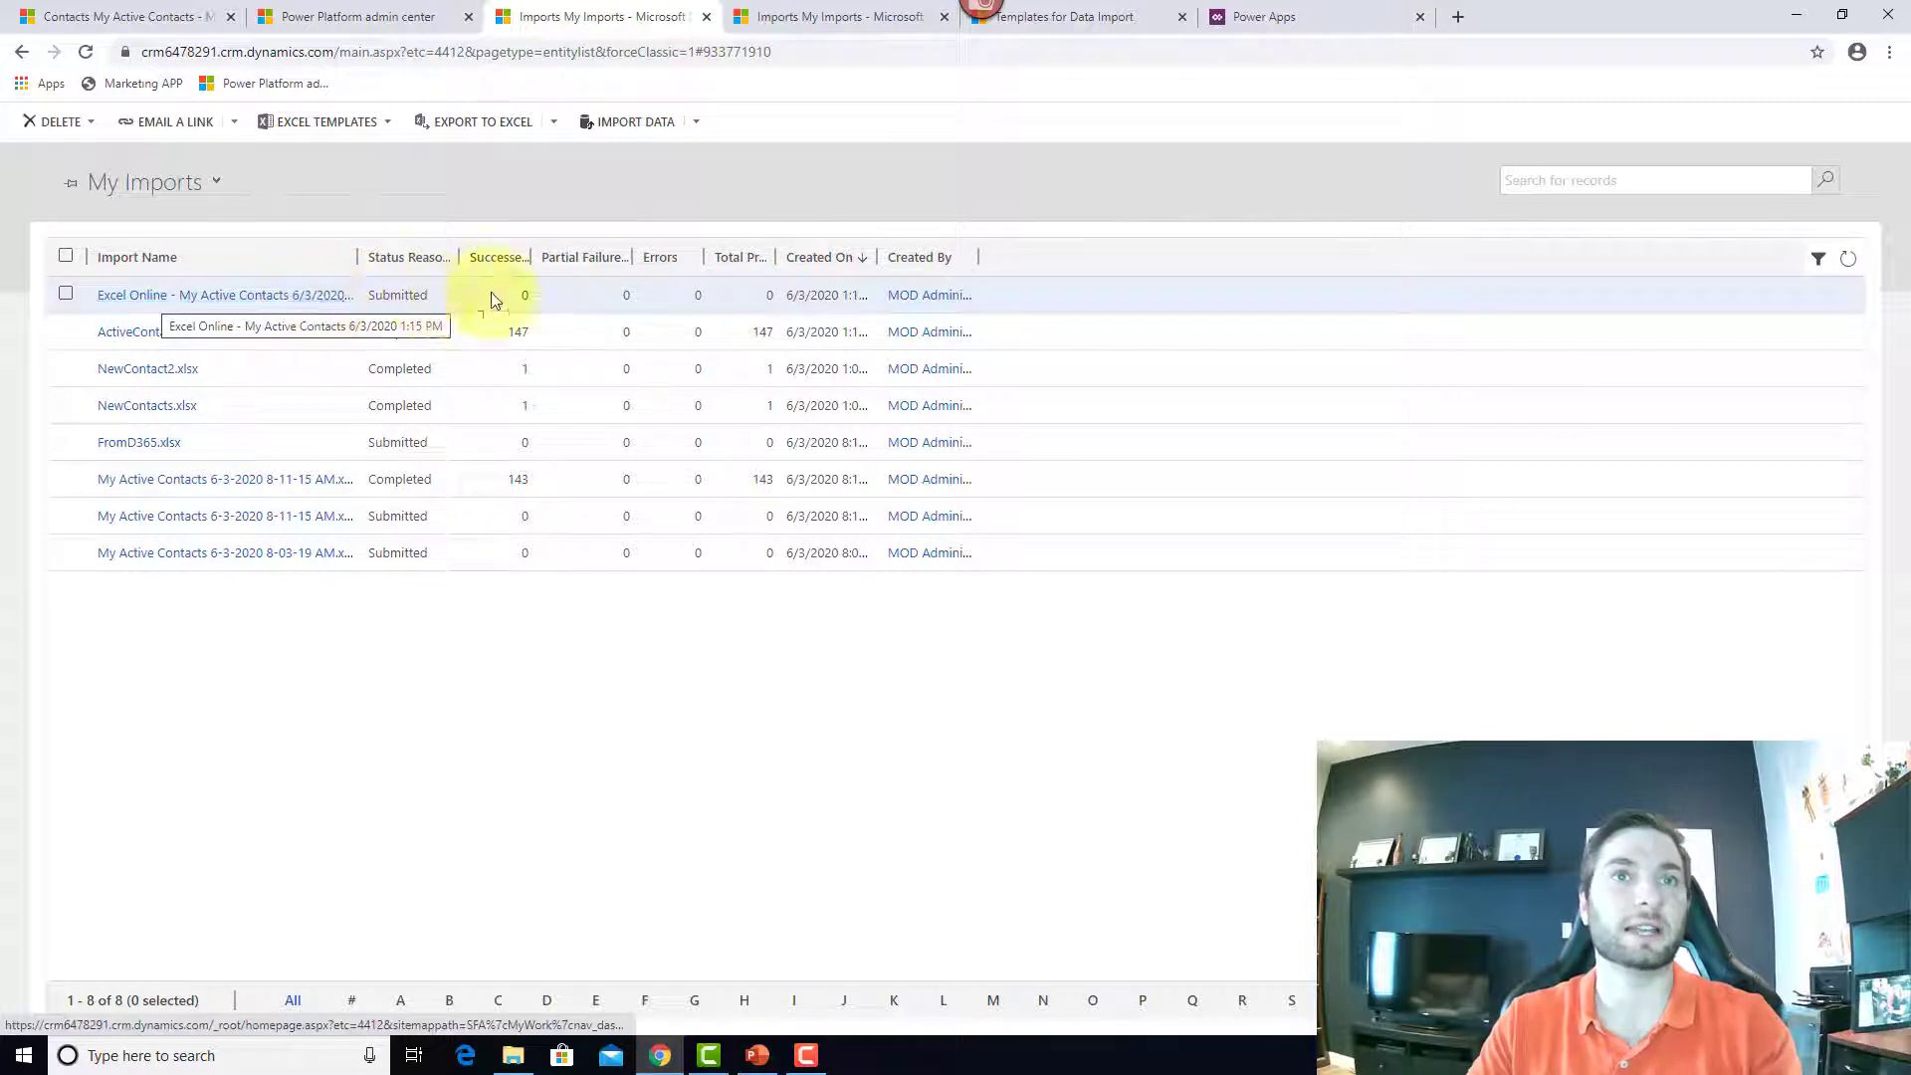
pyautogui.click(370, 343)
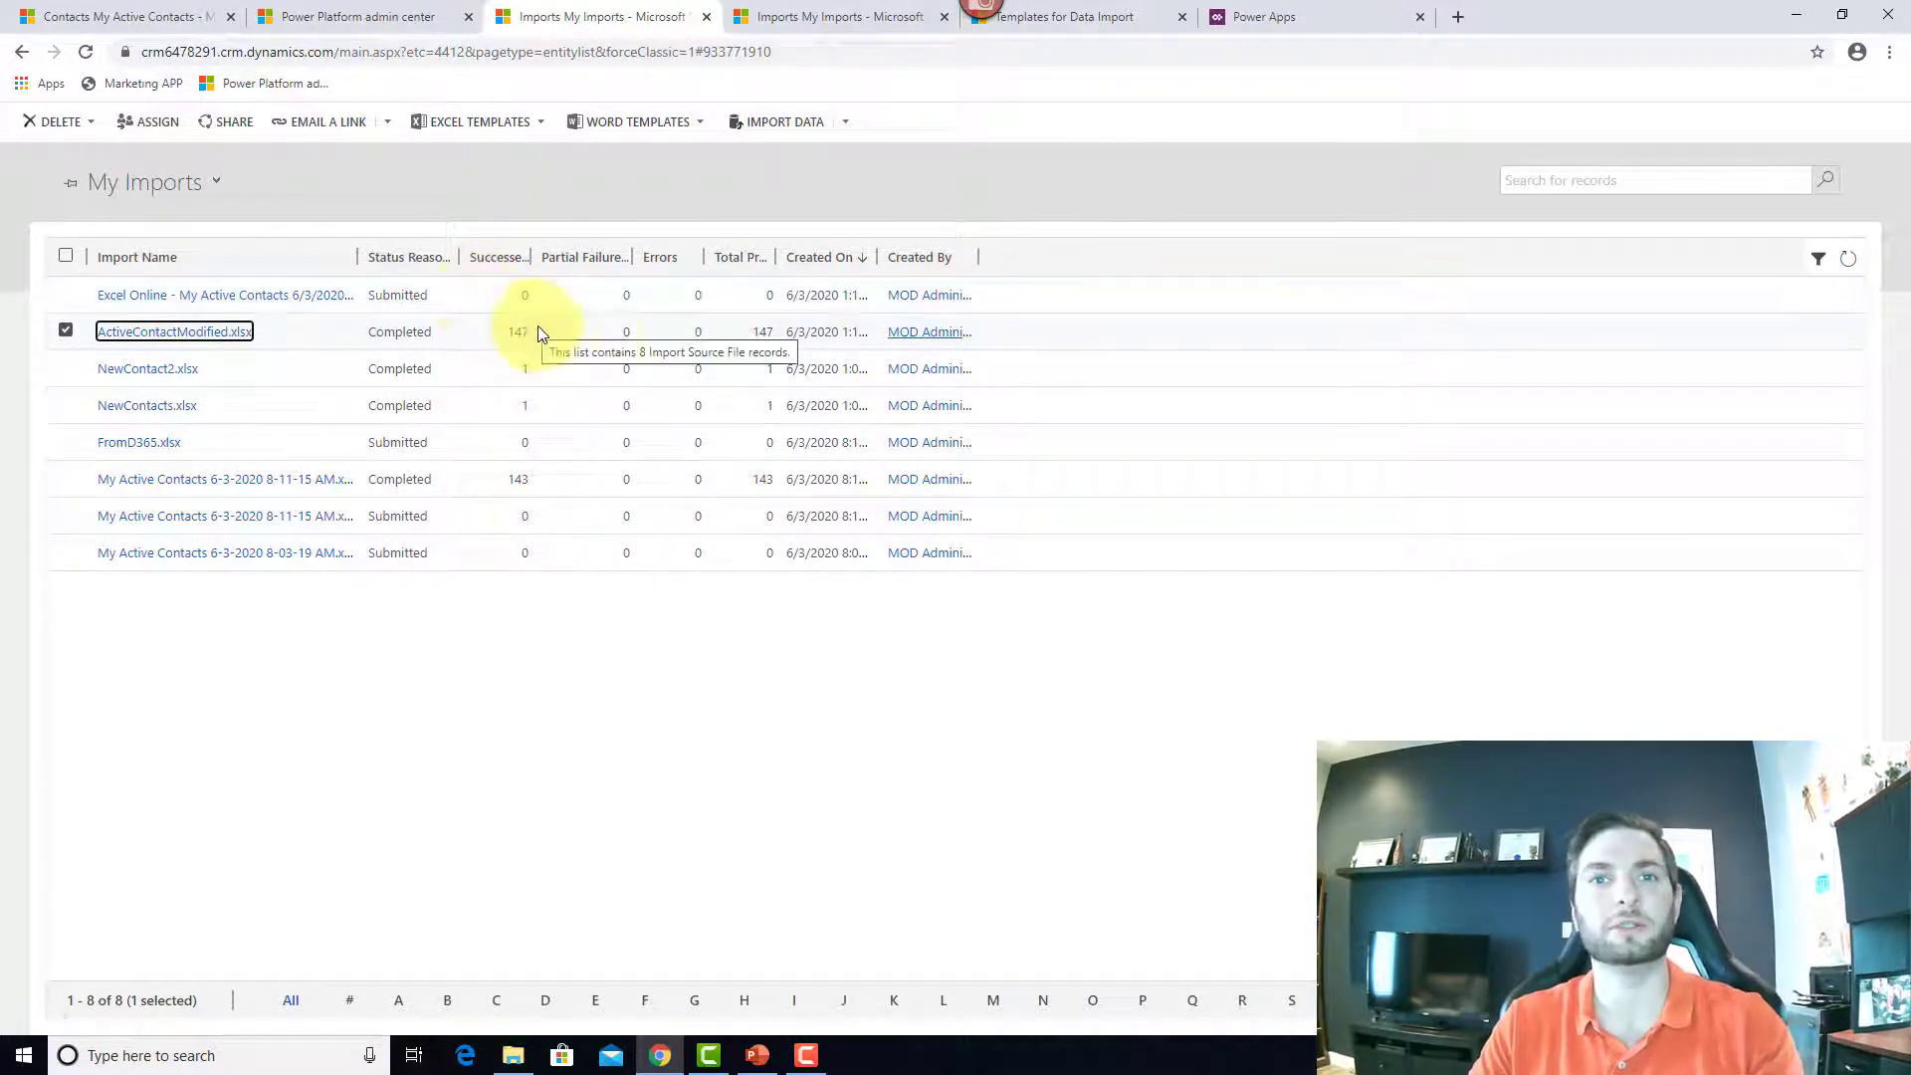
pyautogui.click(136, 14)
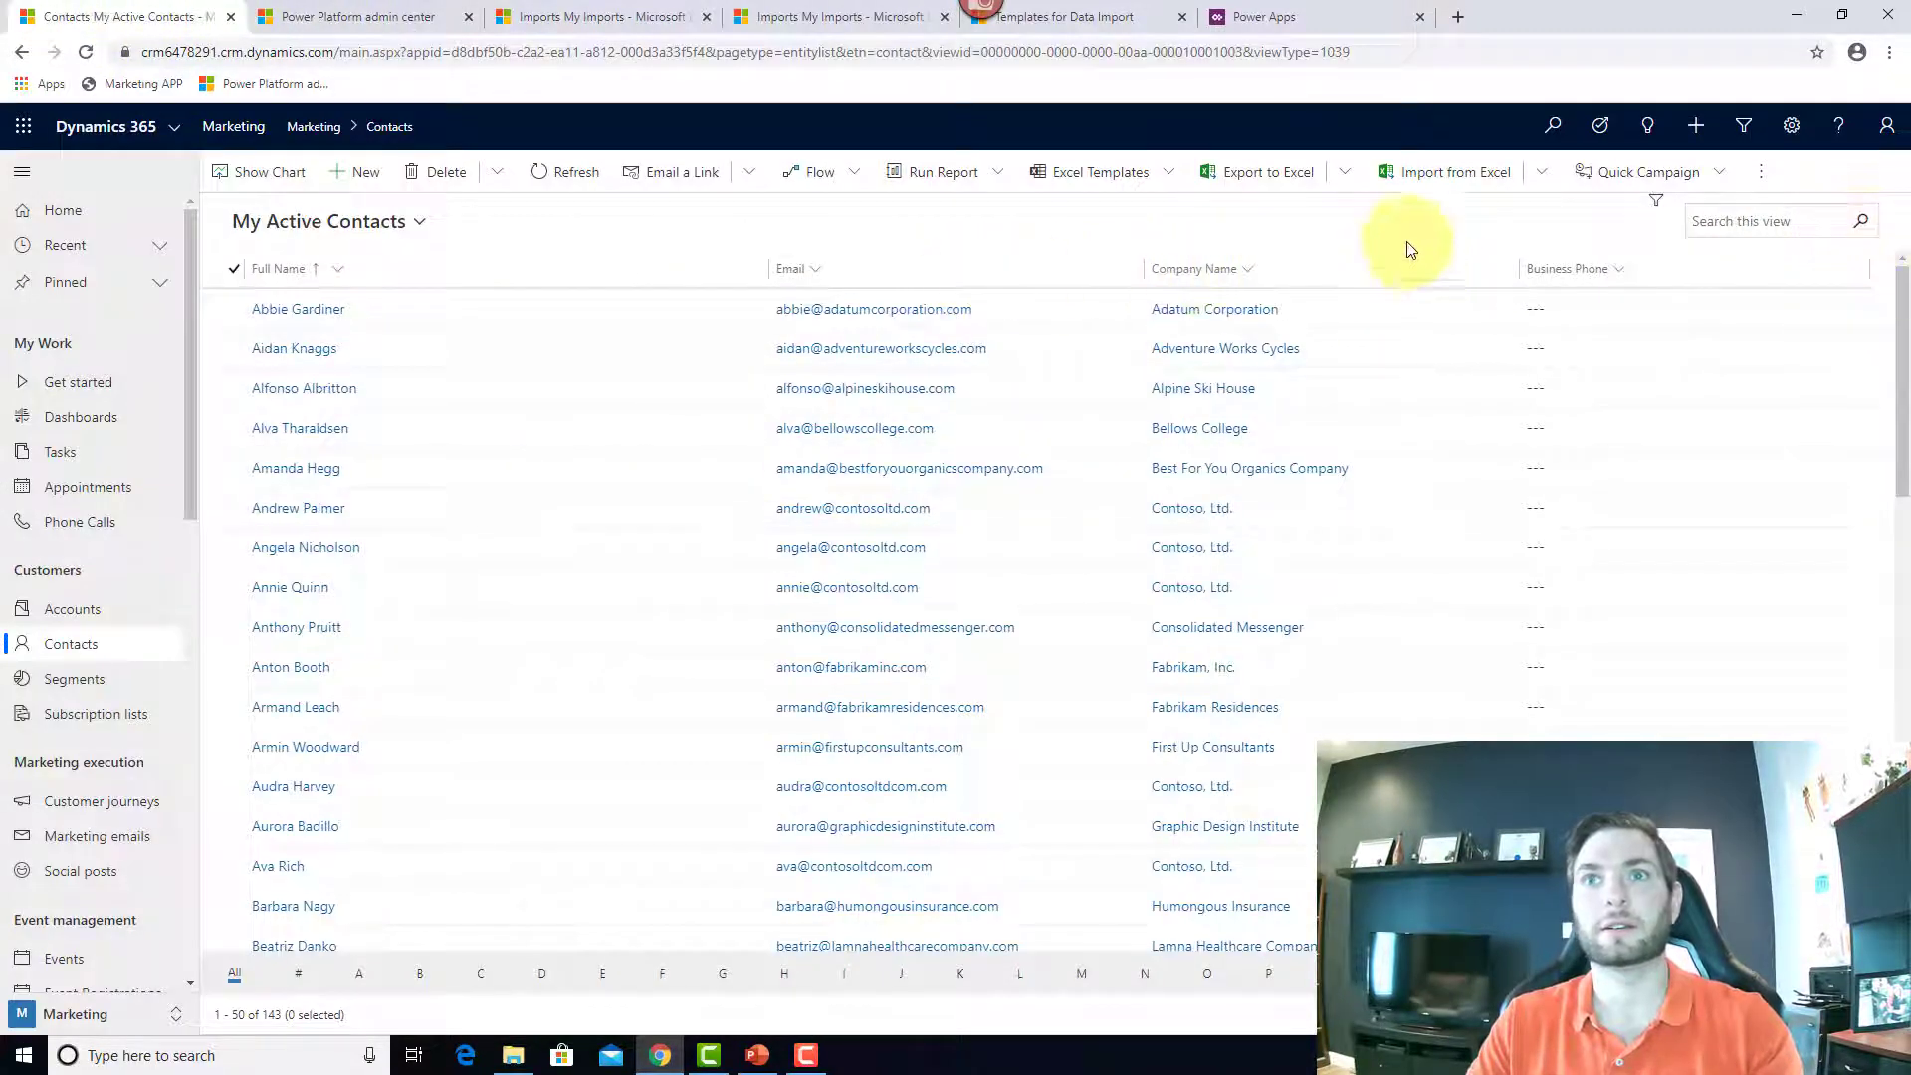
# Step: Refresh My Active Contacts so the list shows 147 contacts with the imported changes
pyautogui.click(573, 189)
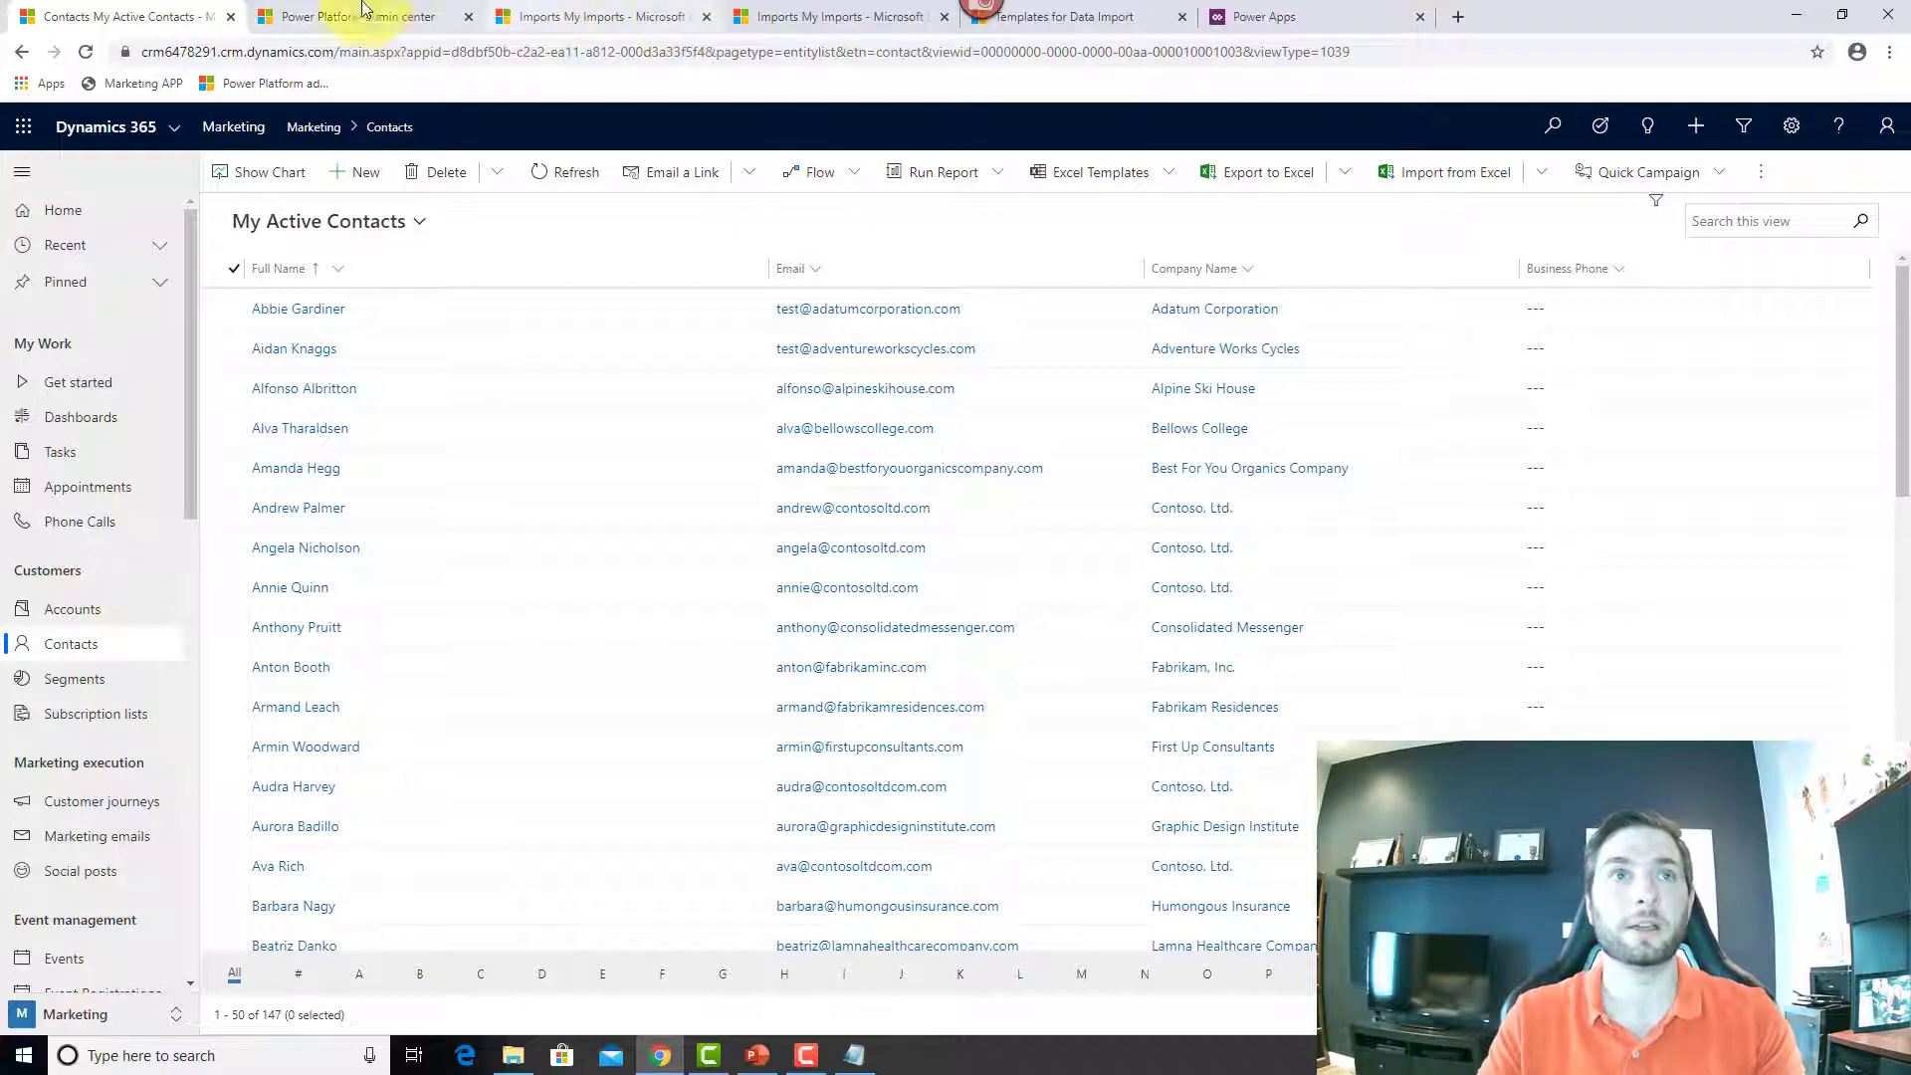
pyautogui.click(416, 54)
# Step: Go to make.powerapps.com Data > Entities in the environment holding the contacts
pyautogui.write('mak')
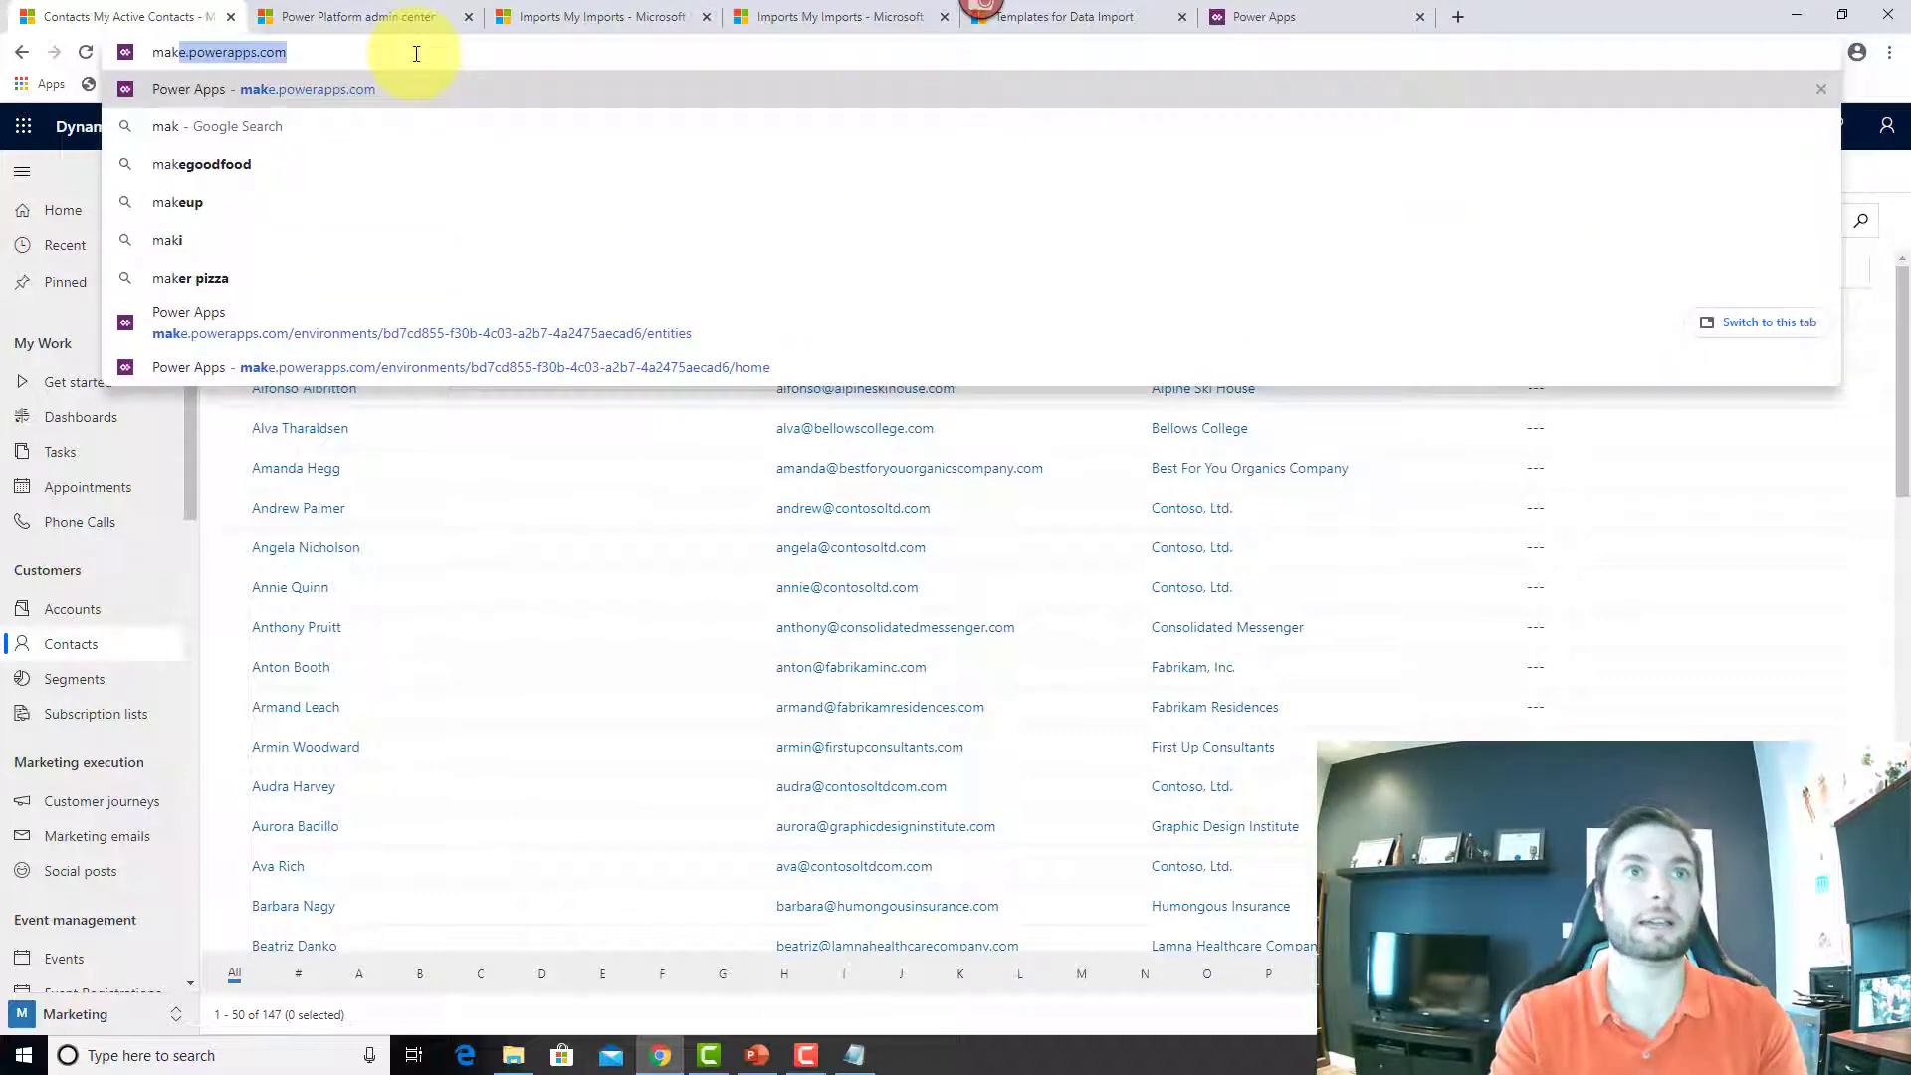
pyautogui.press('Return')
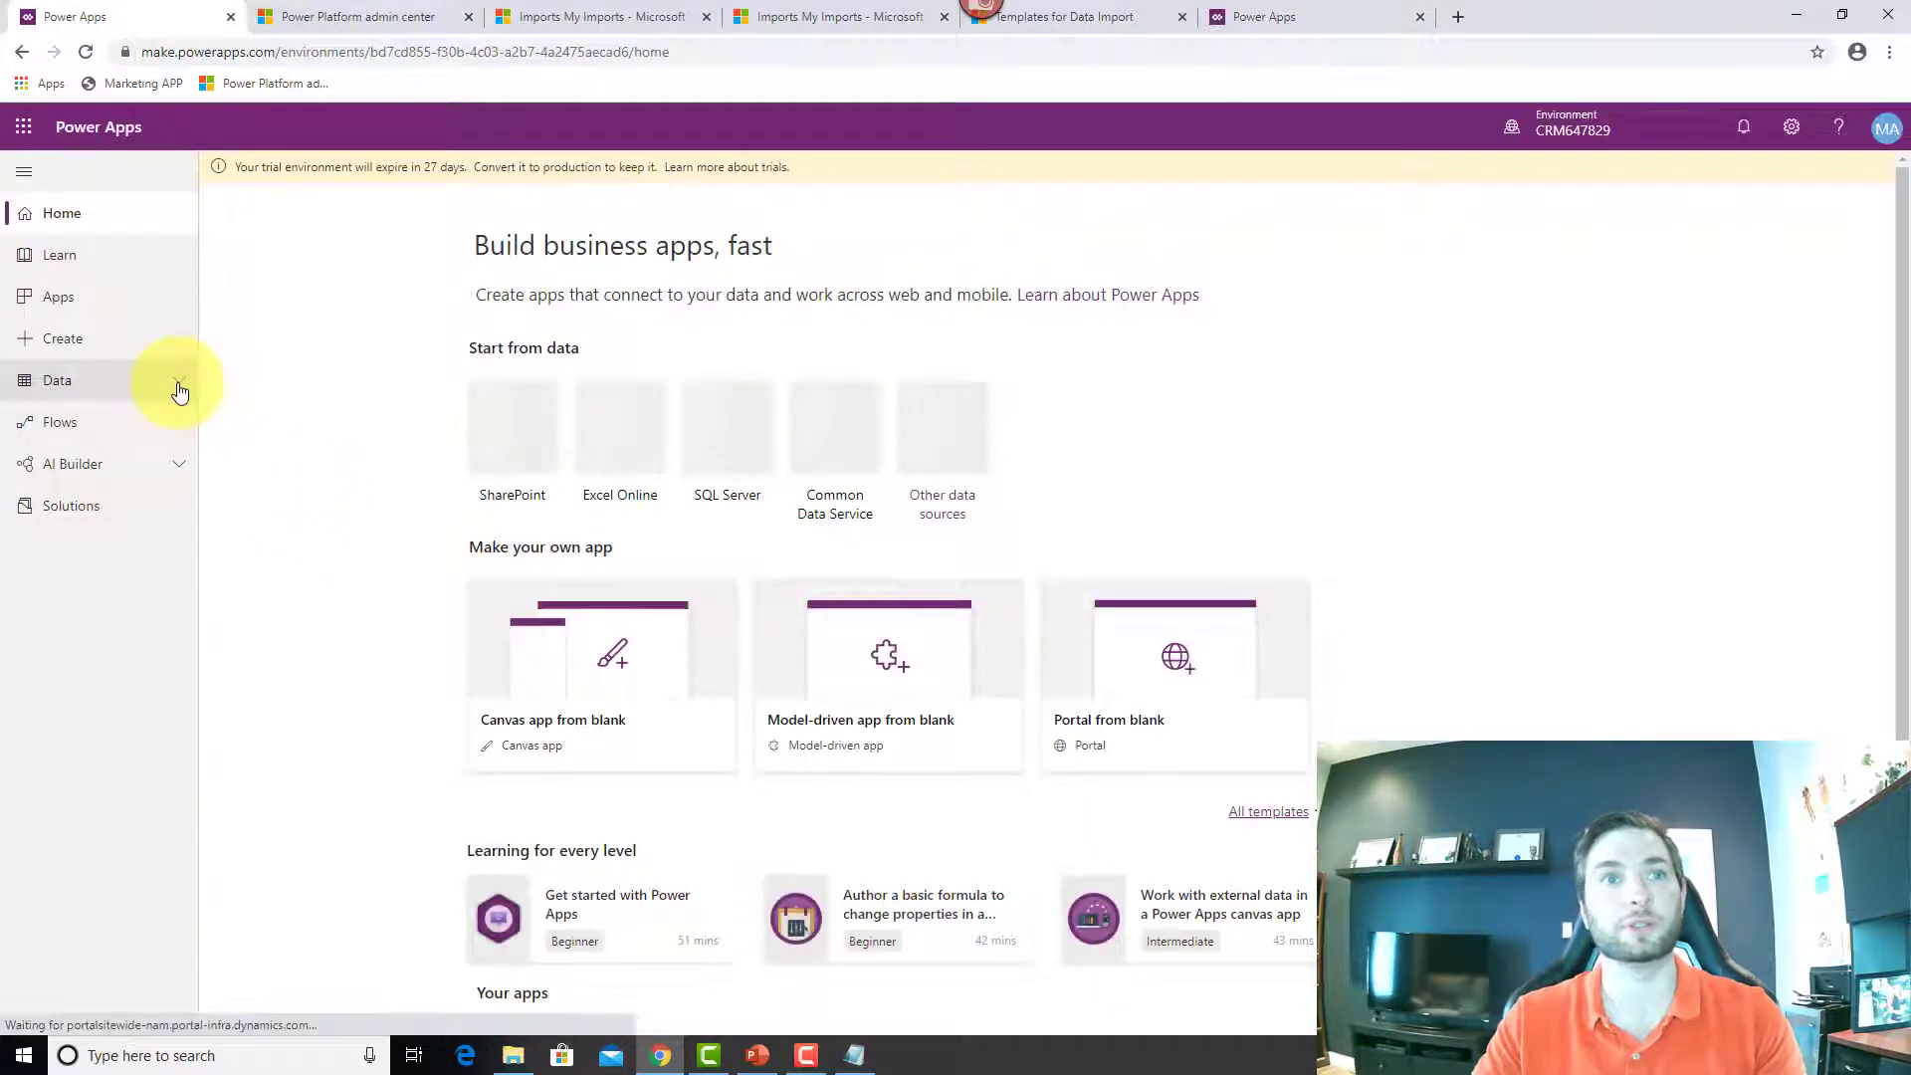
pyautogui.click(179, 390)
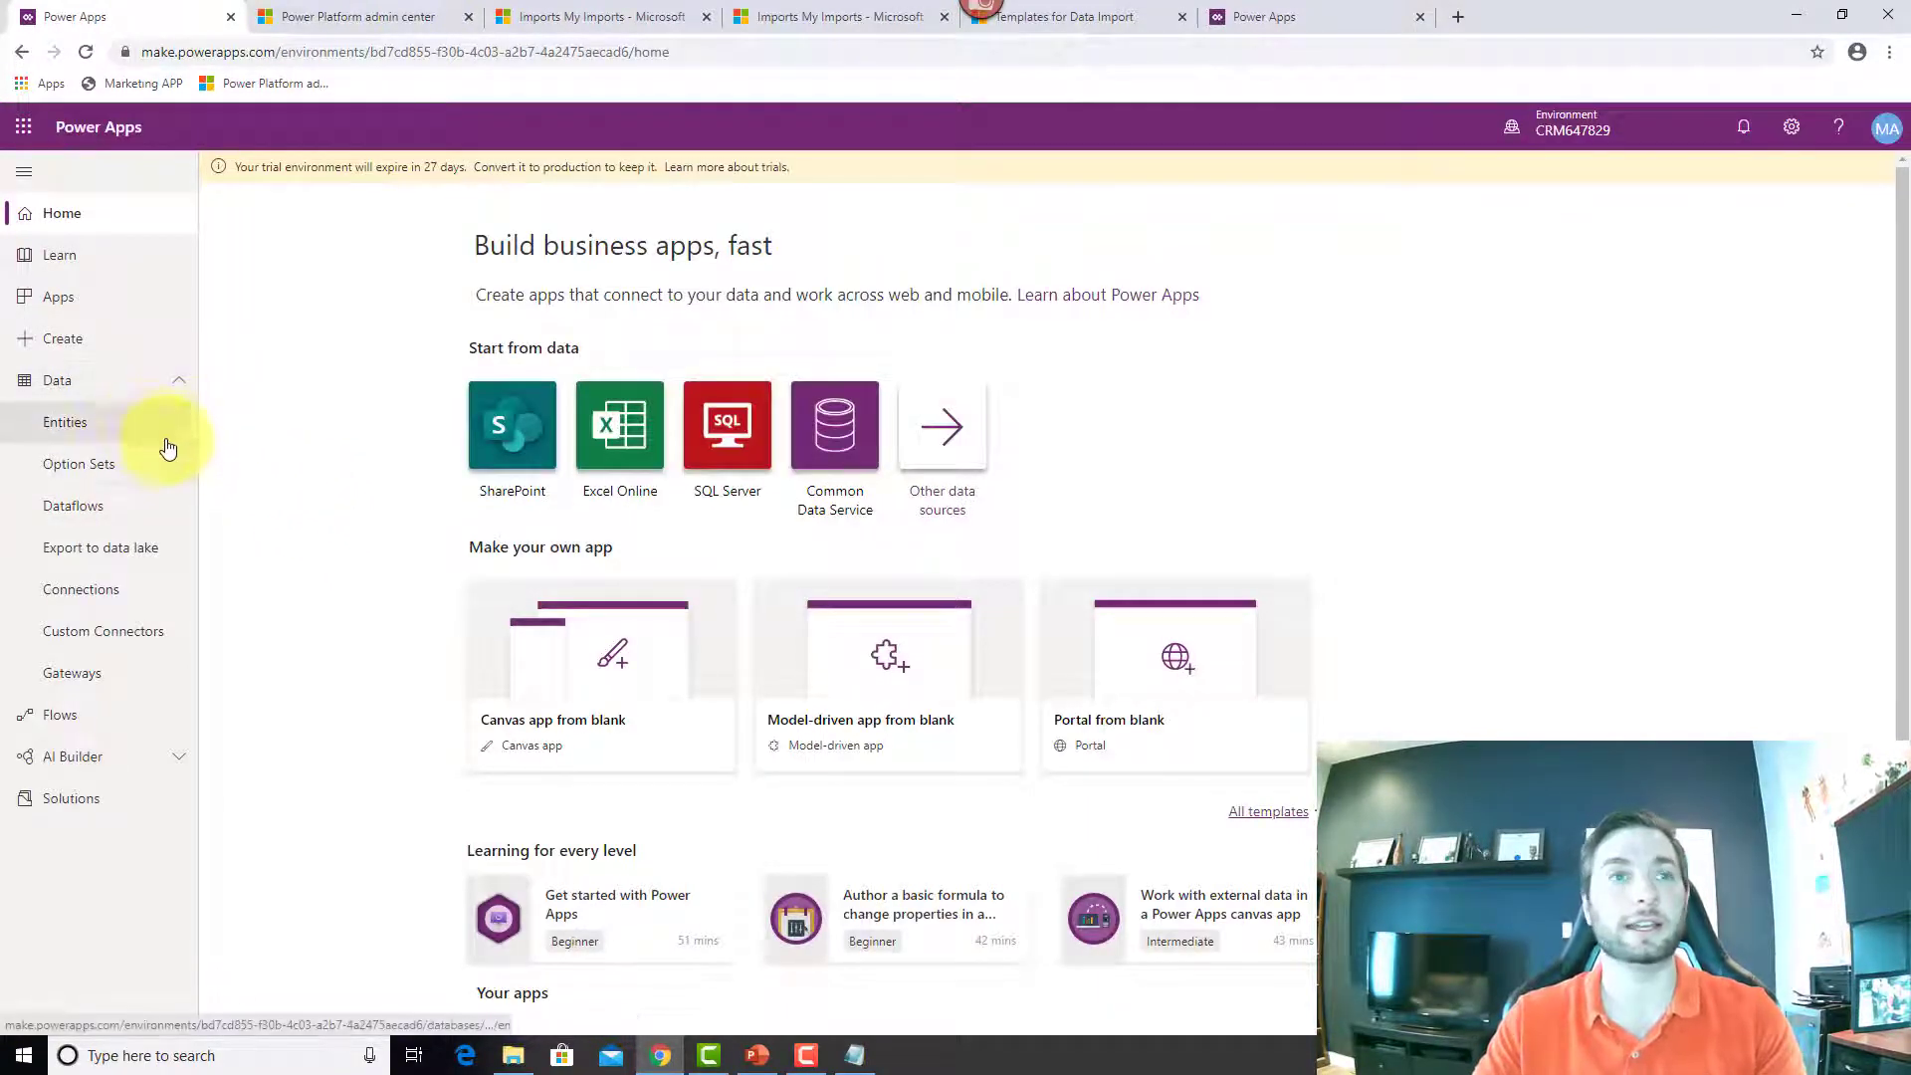
pyautogui.click(147, 428)
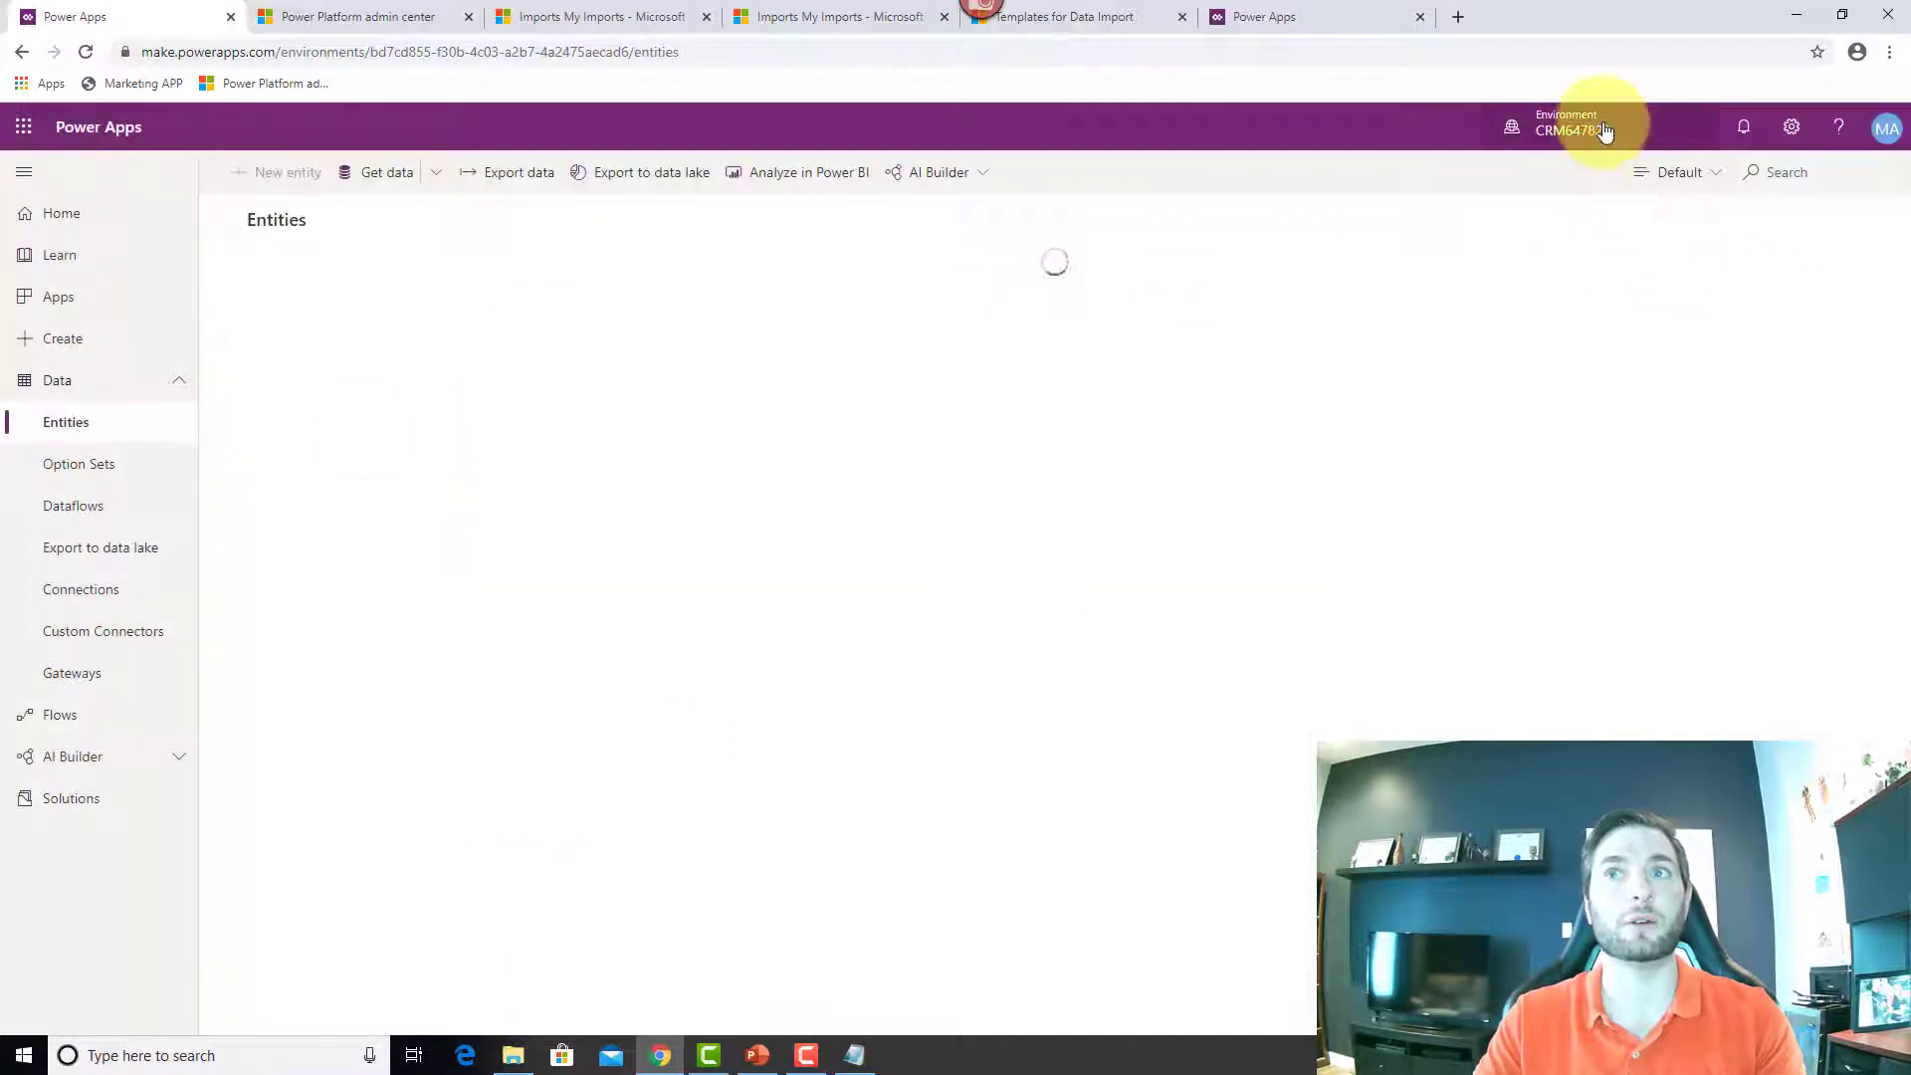
pyautogui.click(1662, 141)
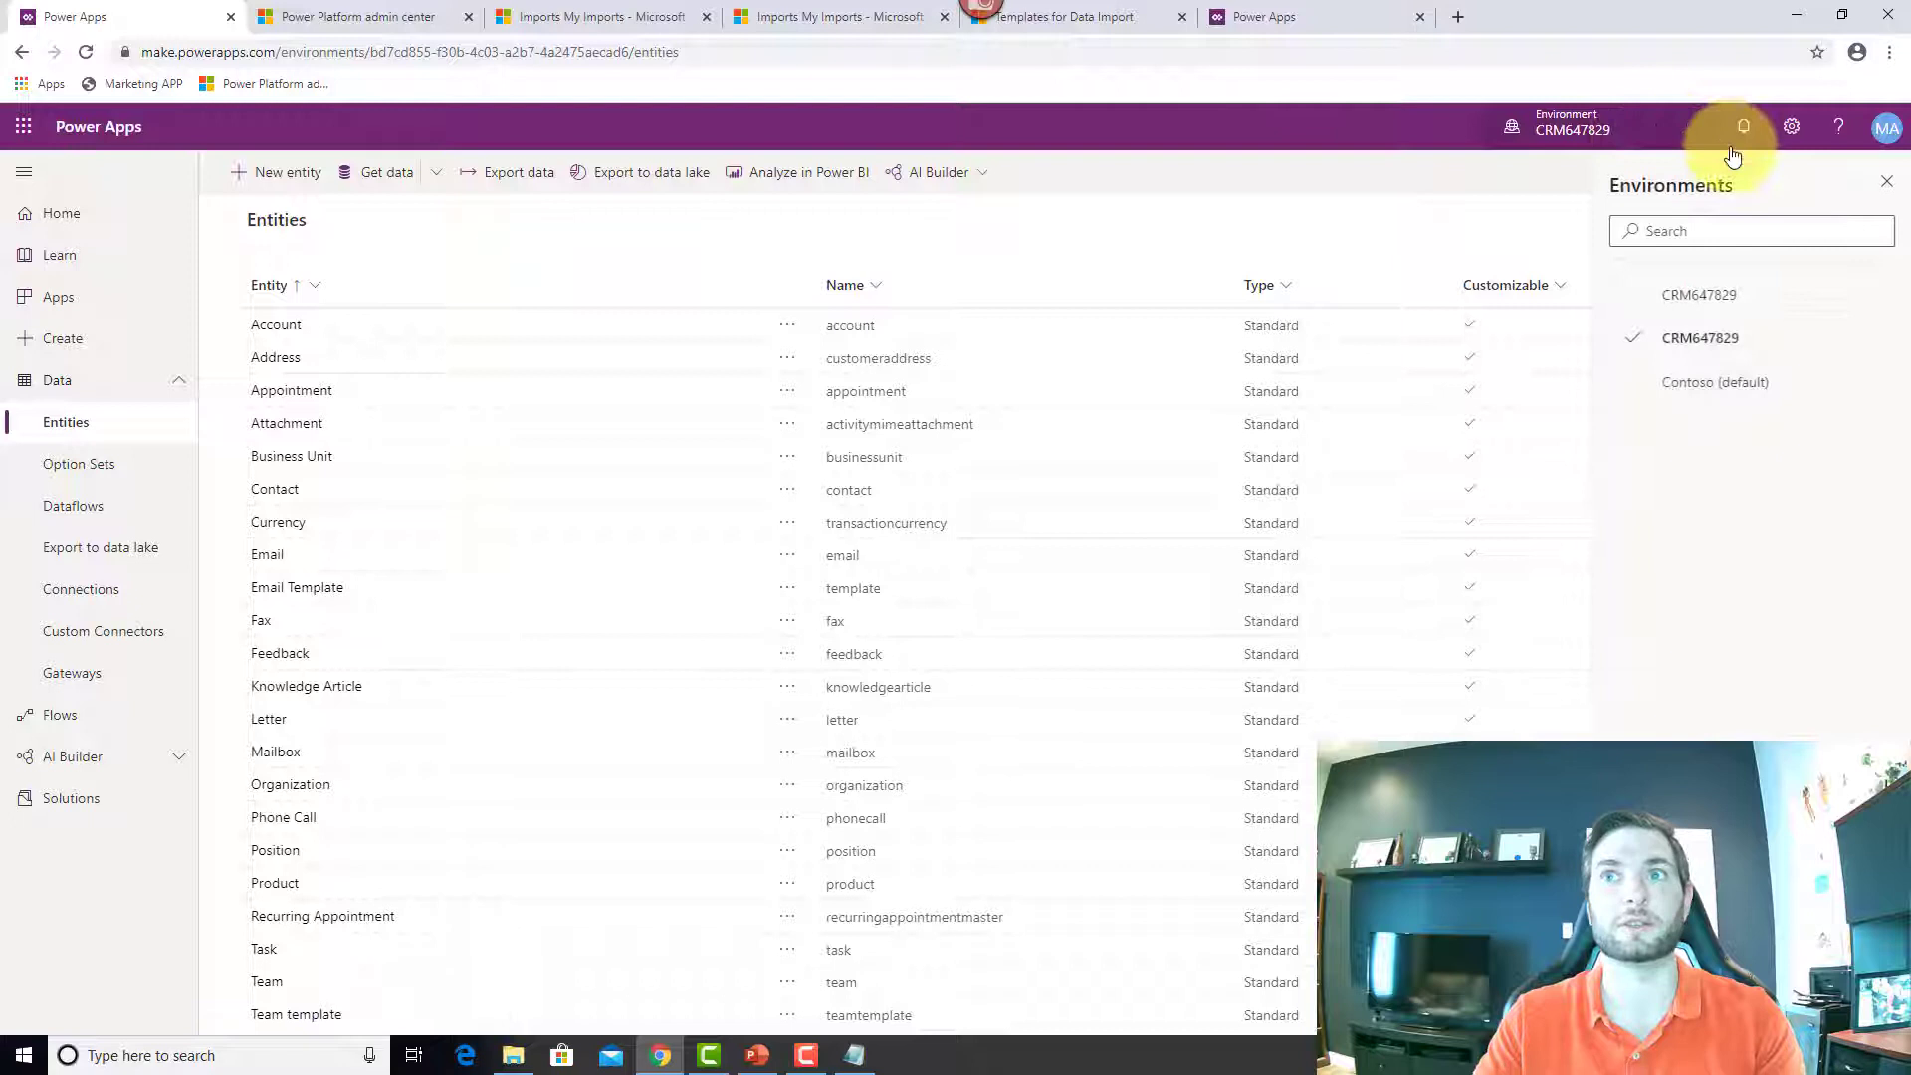
pyautogui.click(1756, 384)
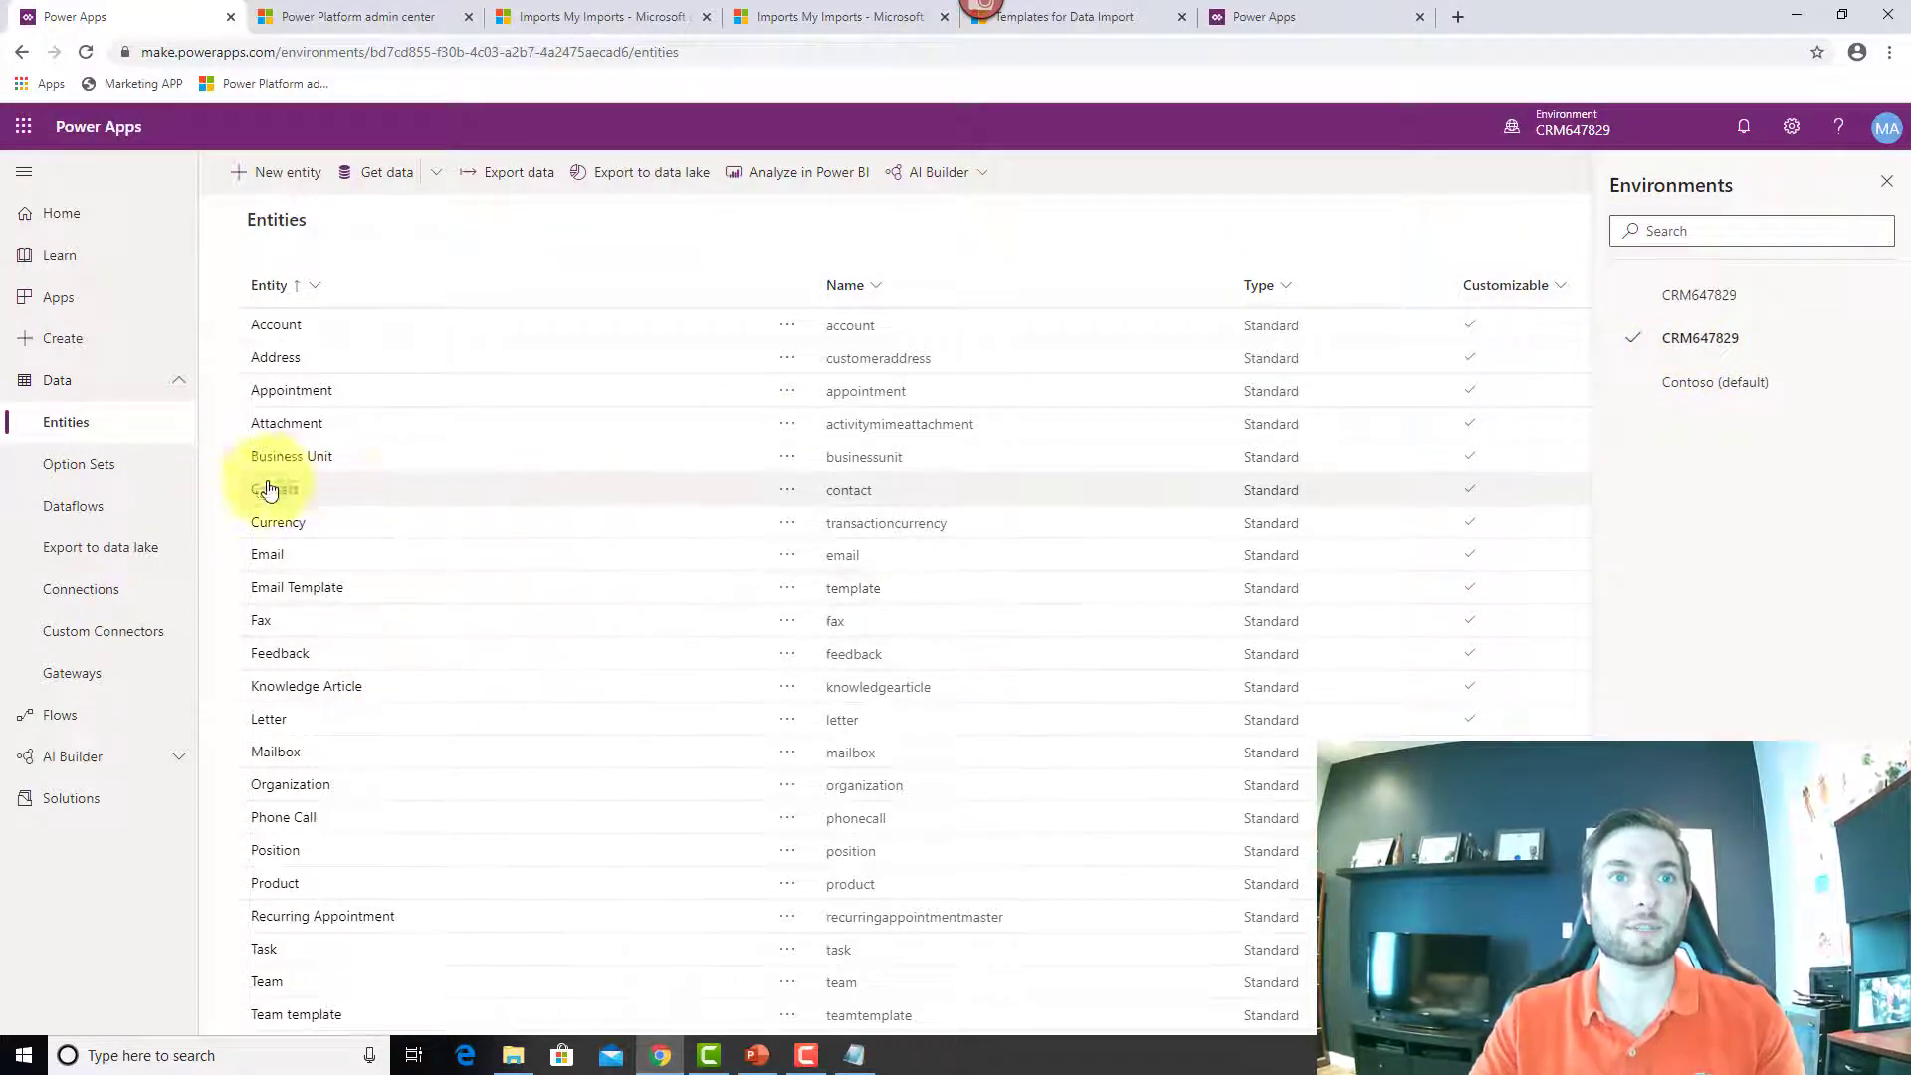
# Step: Export the Contact entity with Edit data in Excel and open the downloaded workbook
pyautogui.click(398, 486)
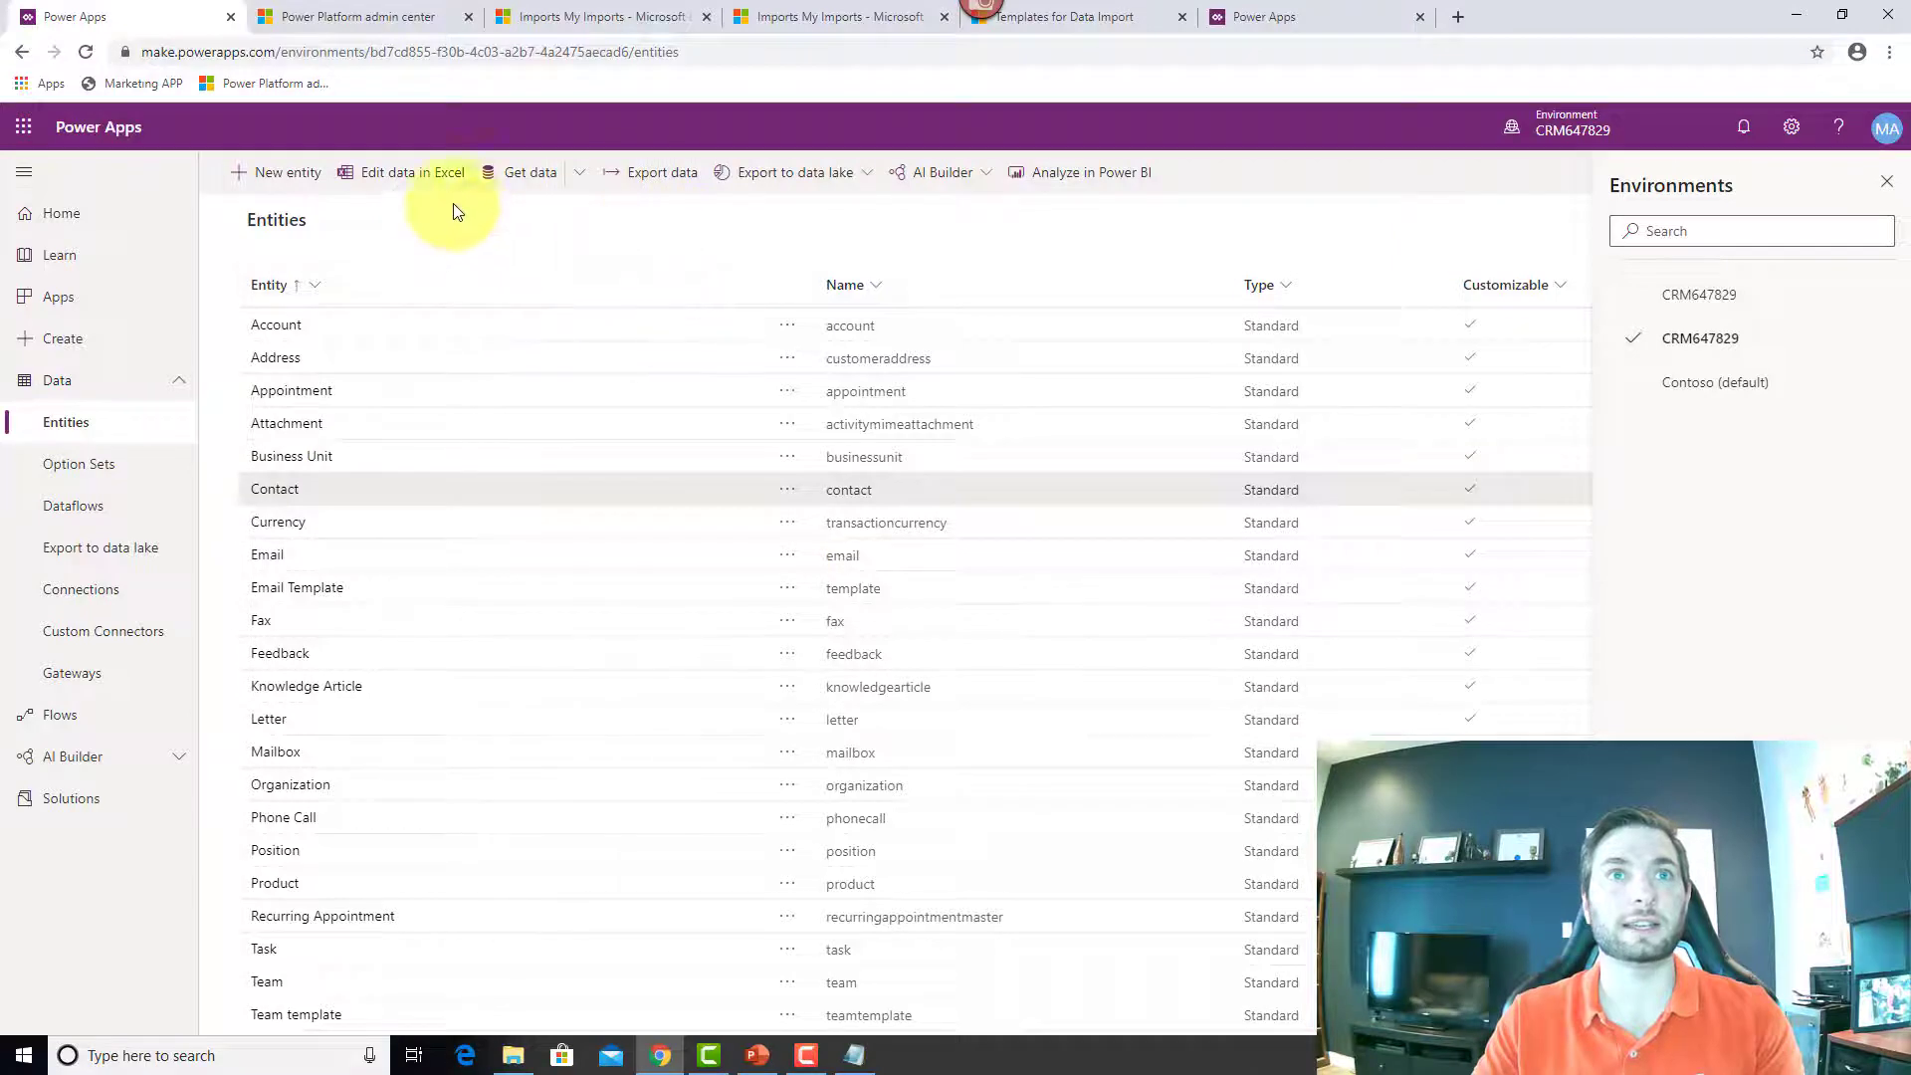
pyautogui.click(397, 179)
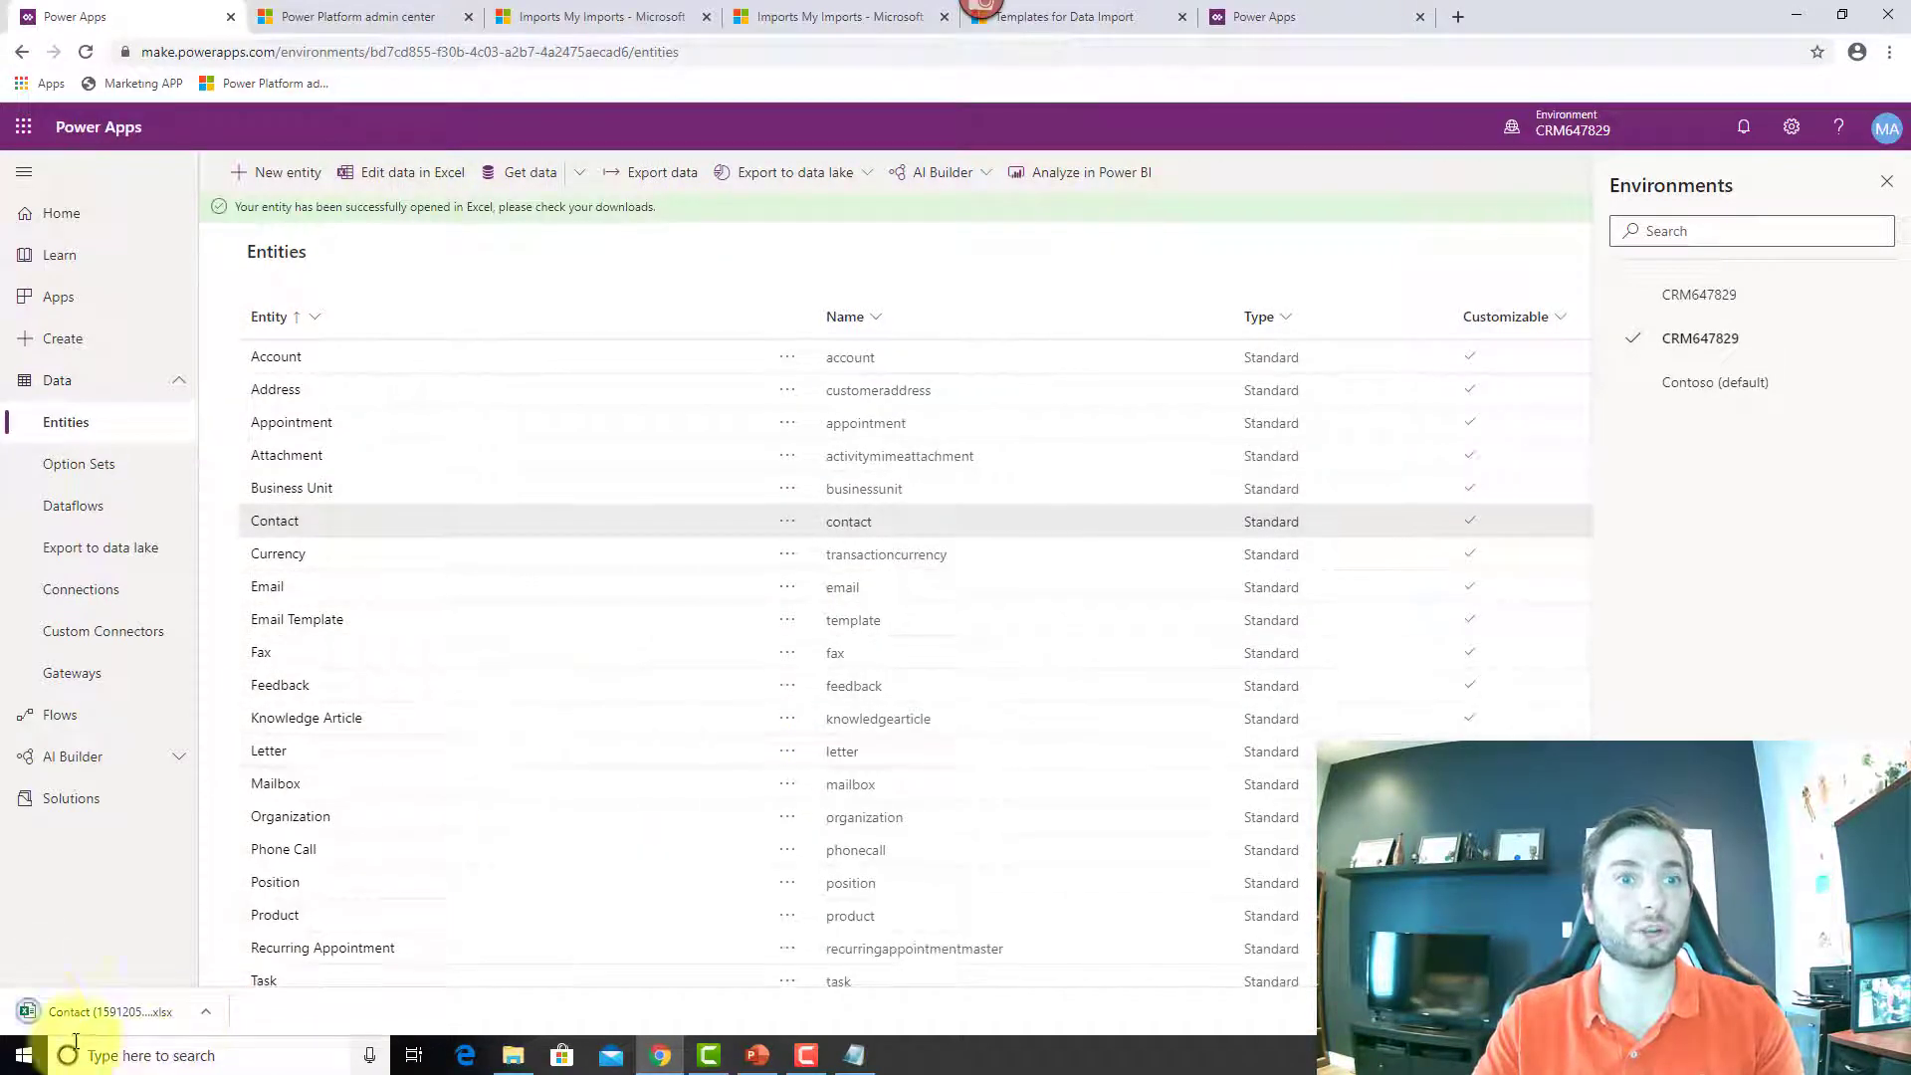
pyautogui.click(149, 1011)
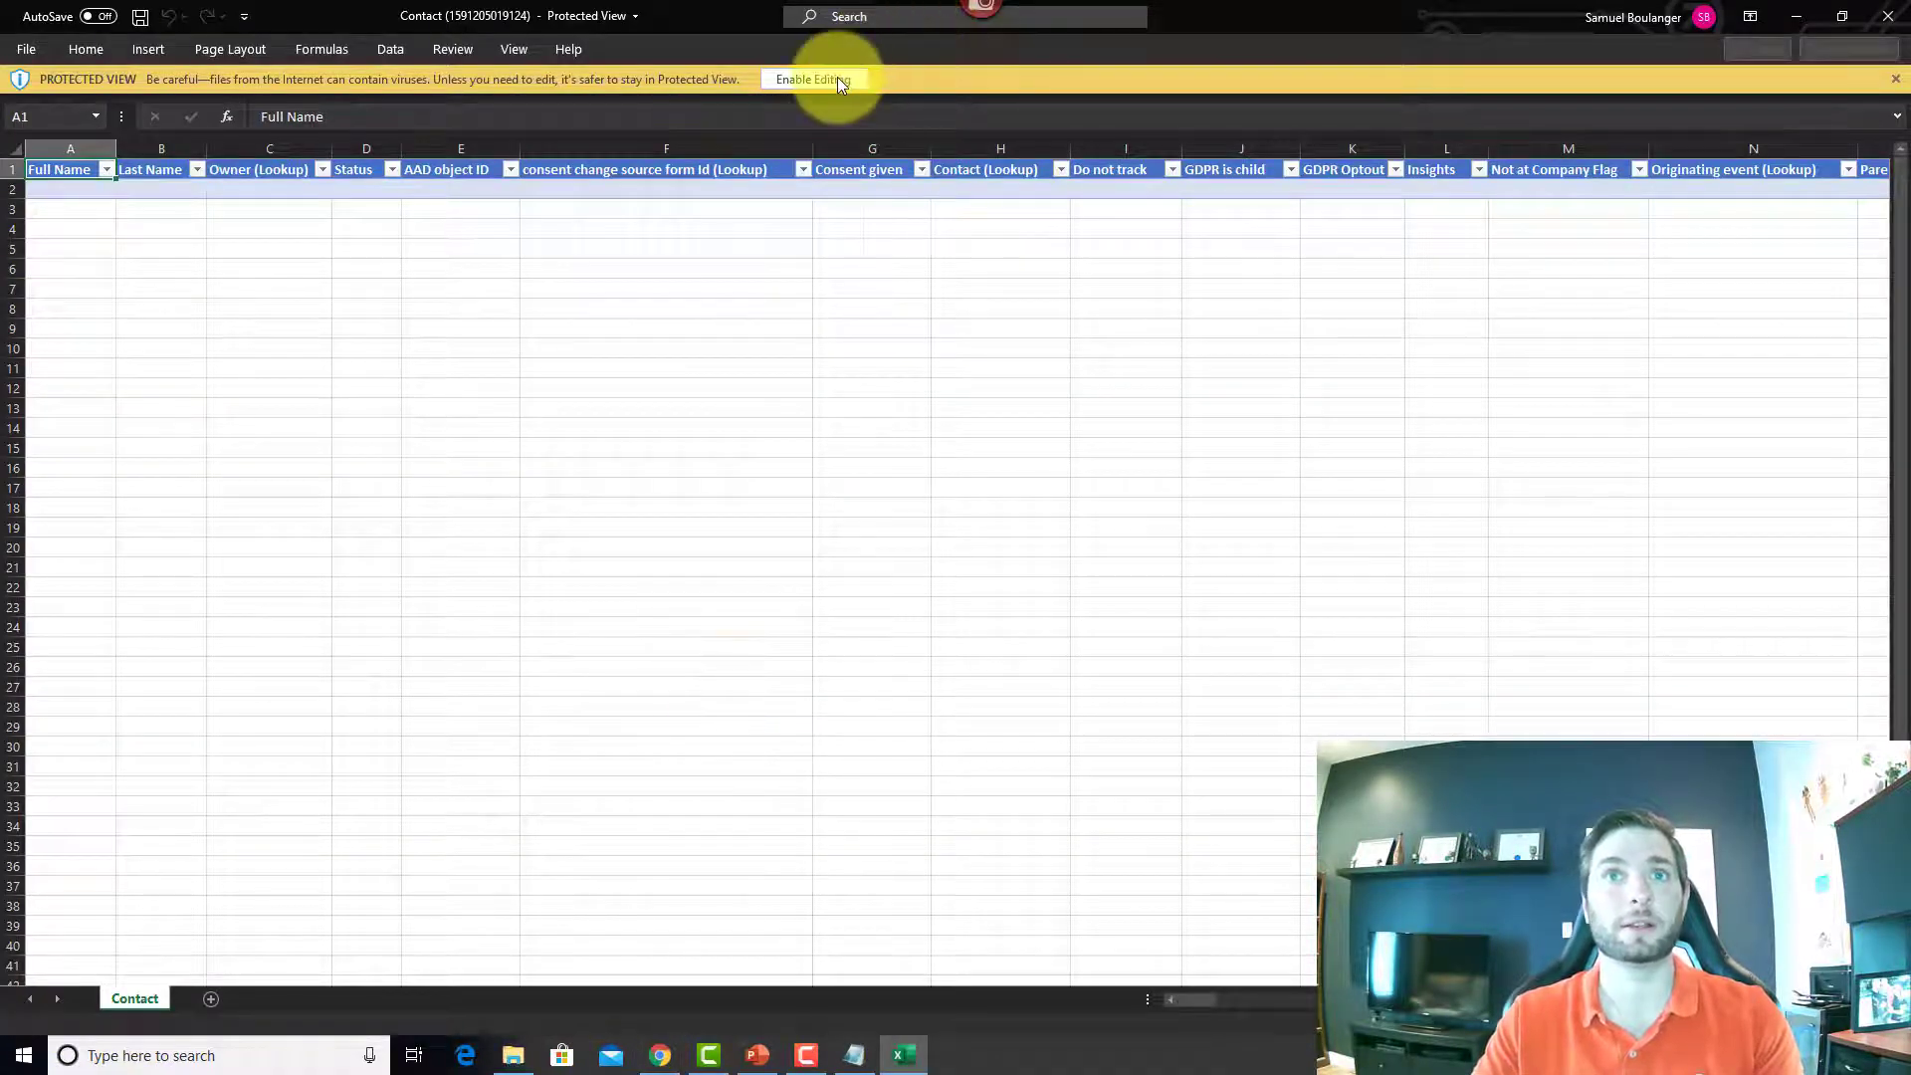
pyautogui.click(838, 79)
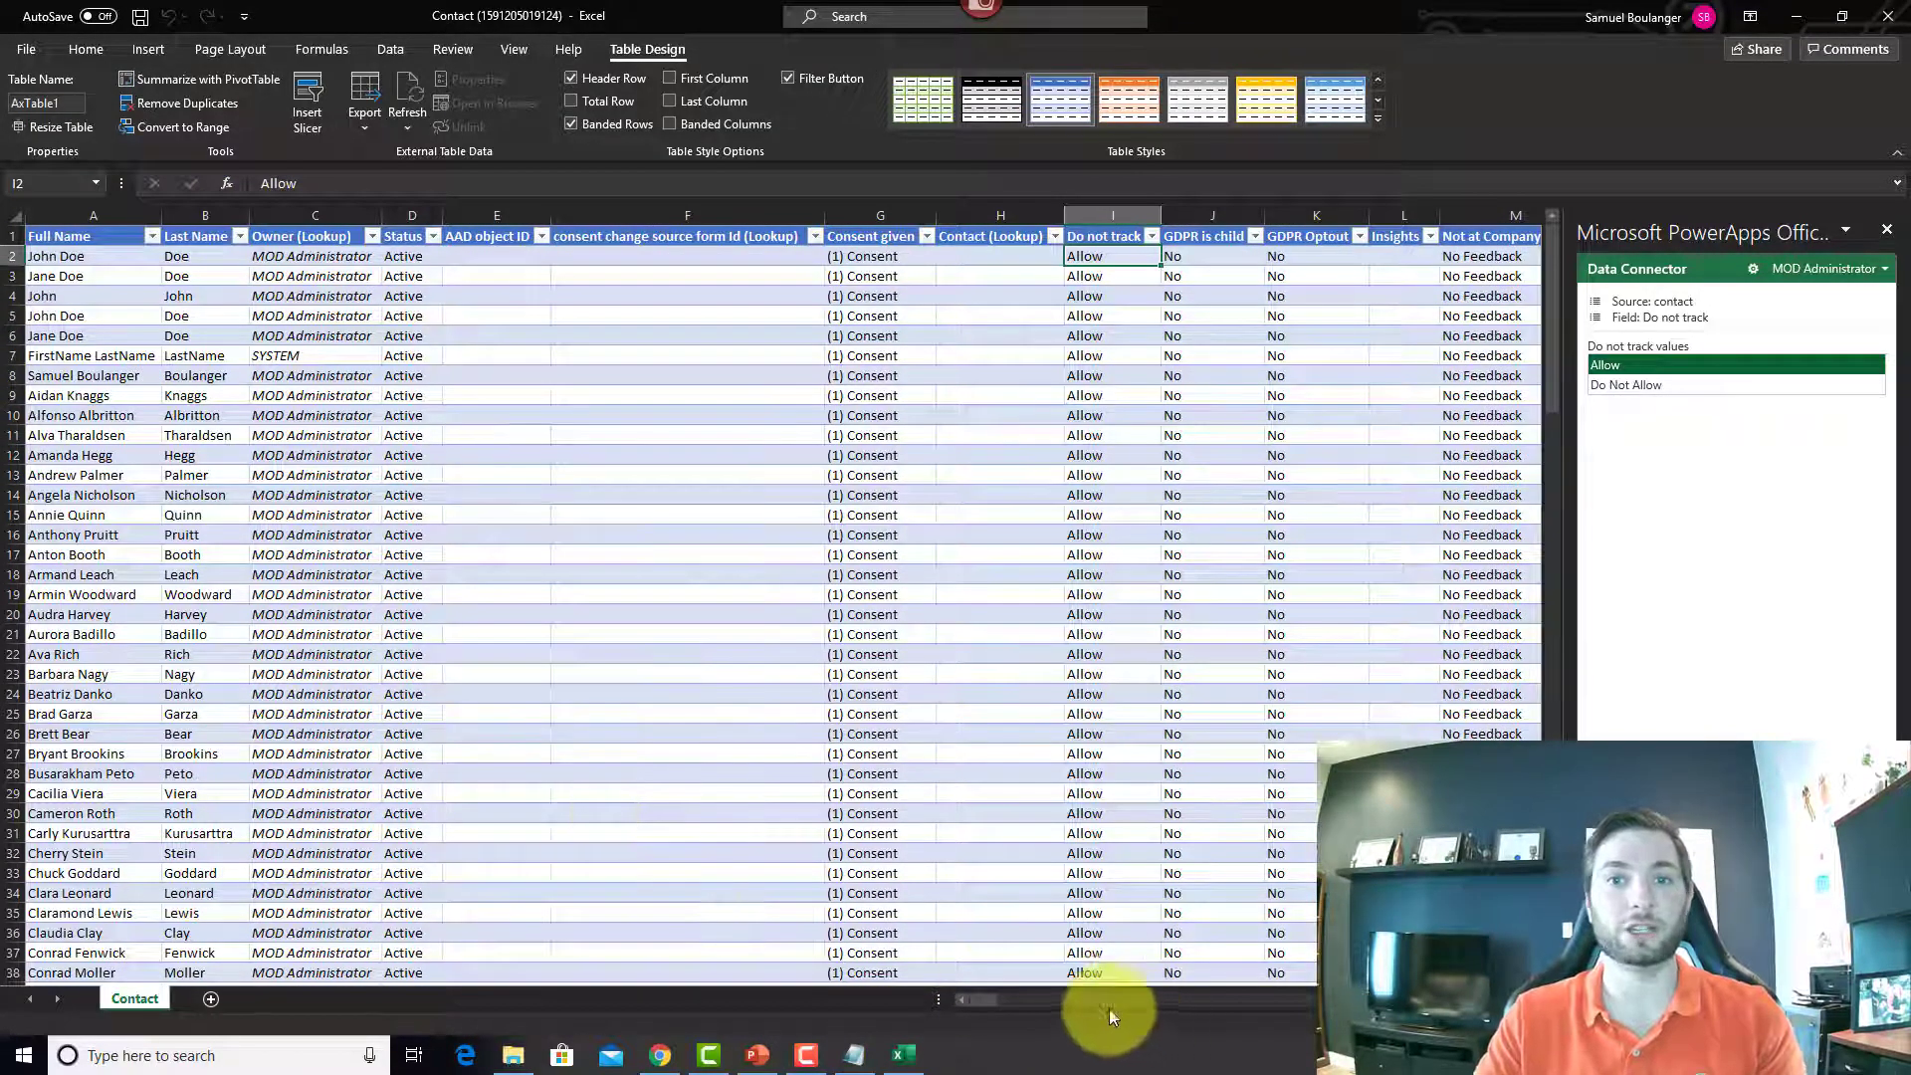
pyautogui.scroll(-10, 507, 677)
pyautogui.scroll(-20, 554, 736)
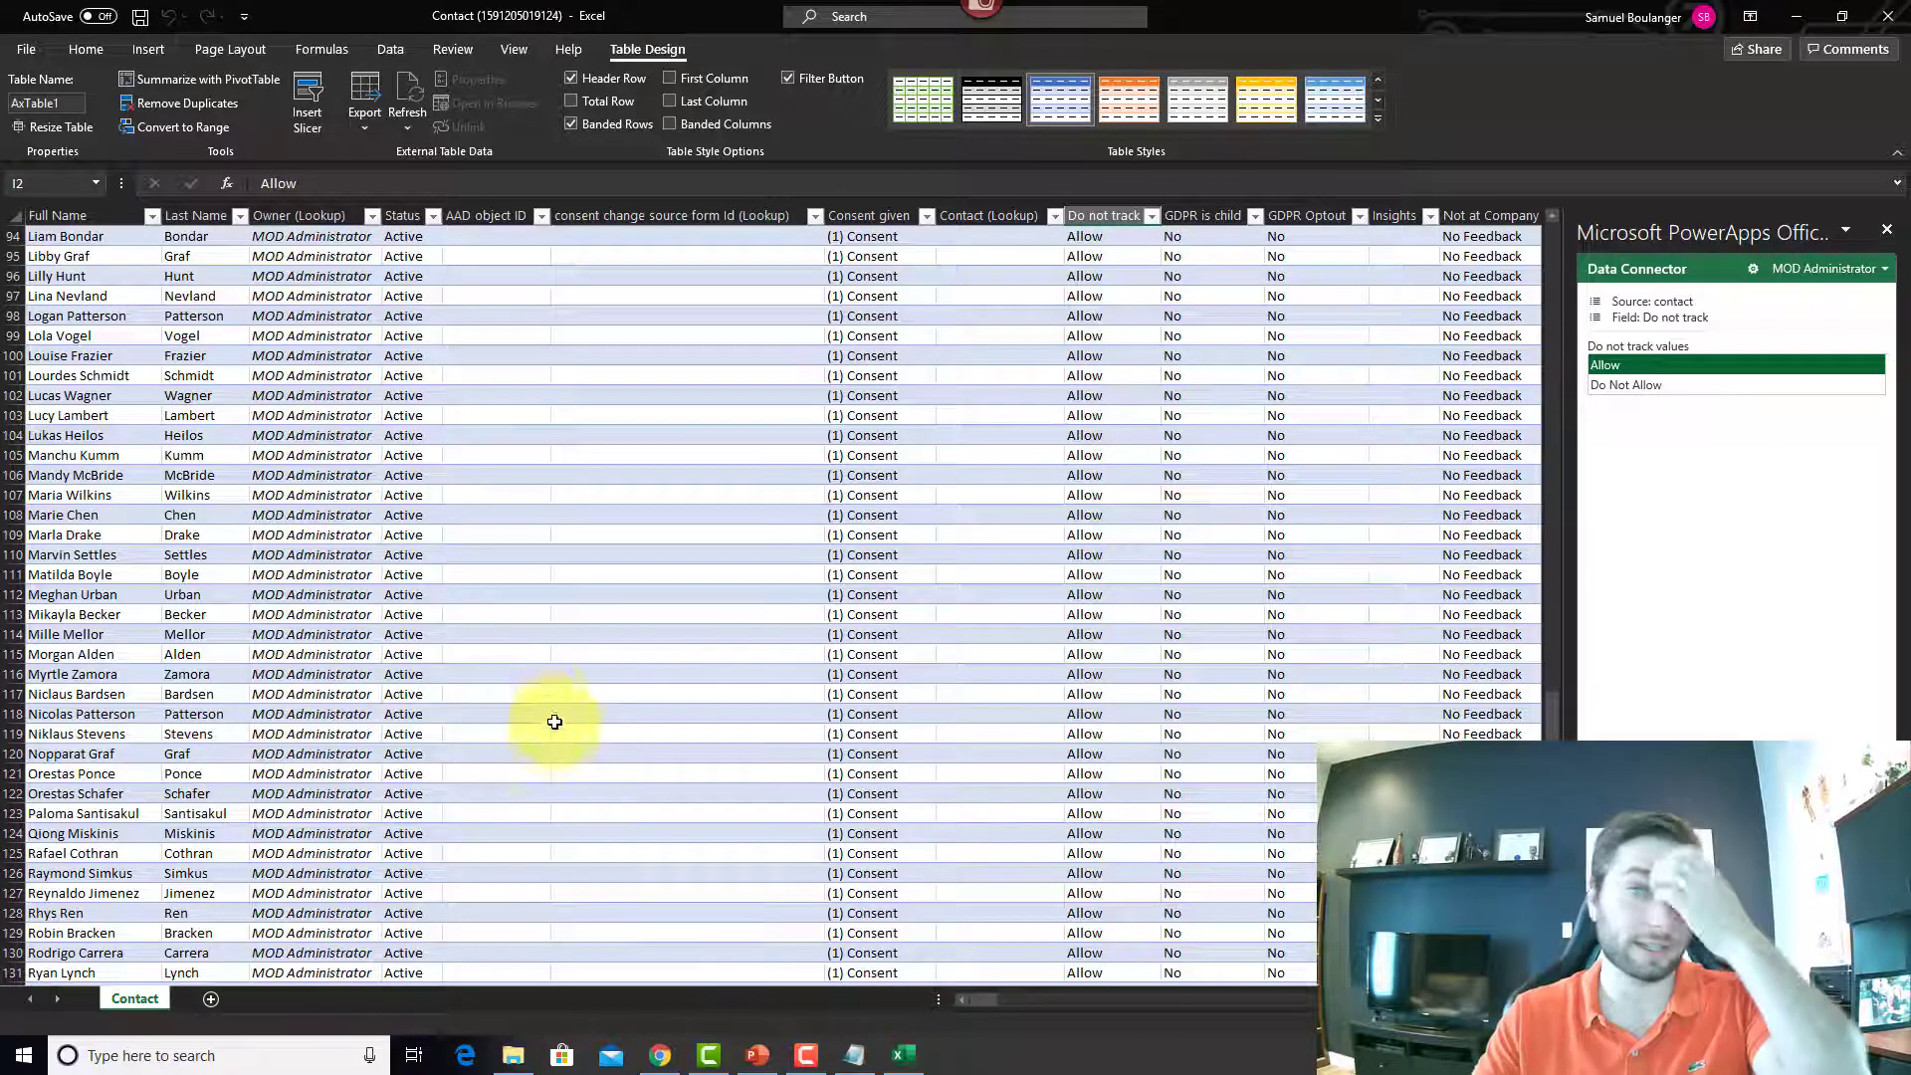
pyautogui.scroll(20, 1043, 773)
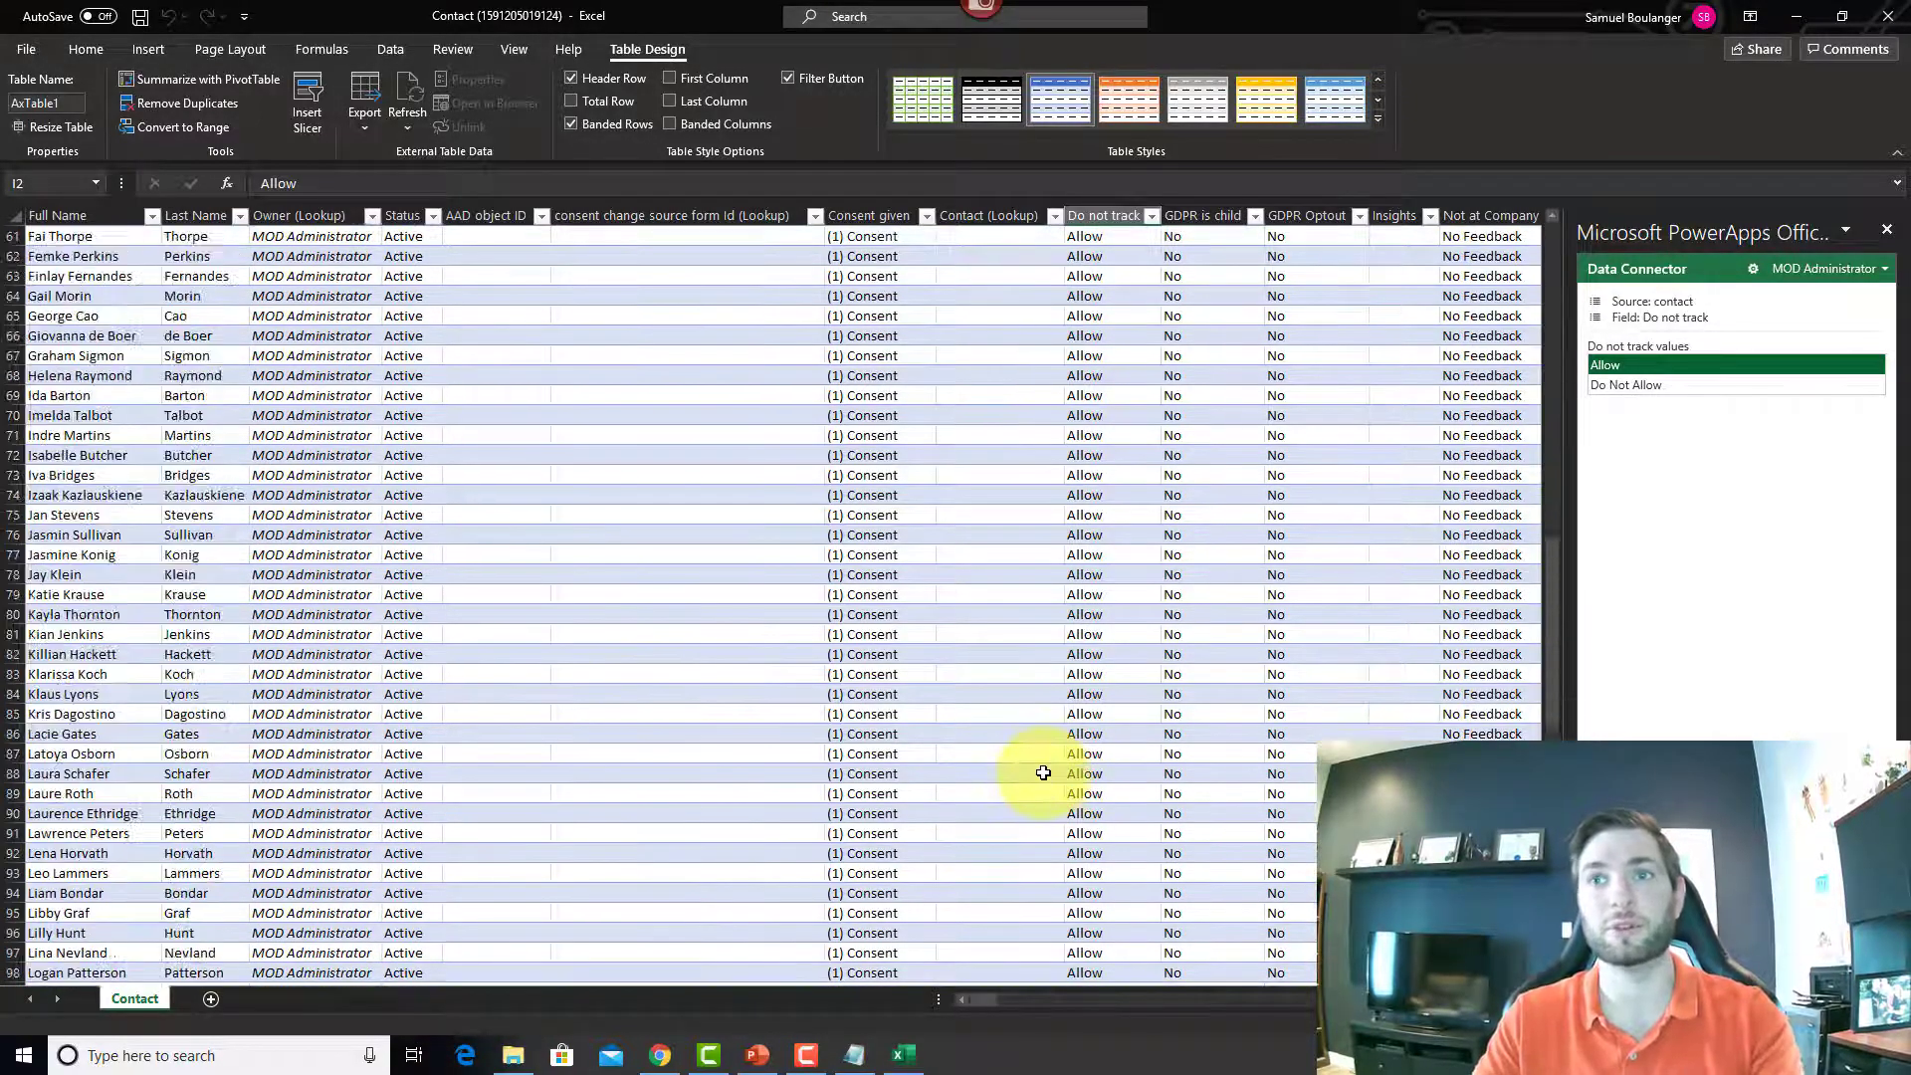
pyautogui.scroll(6, 1043, 773)
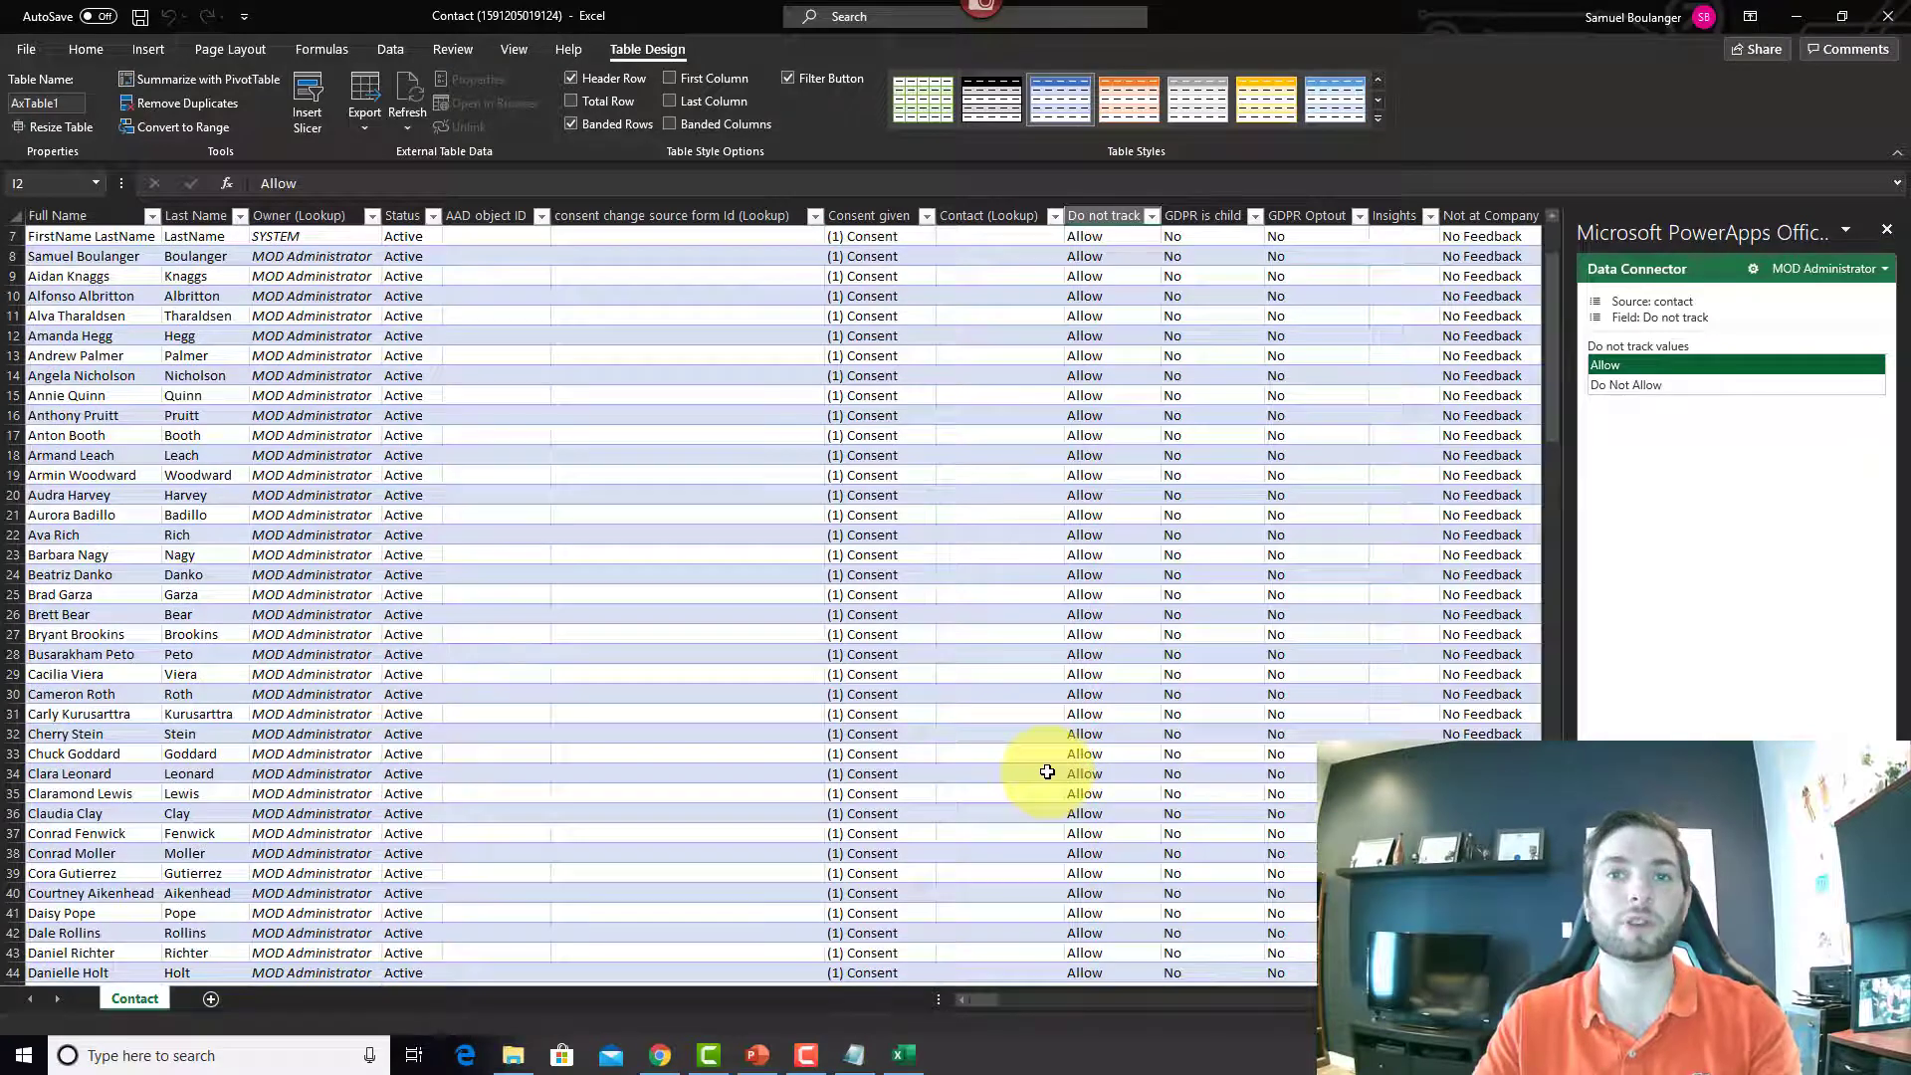
pyautogui.click(854, 474)
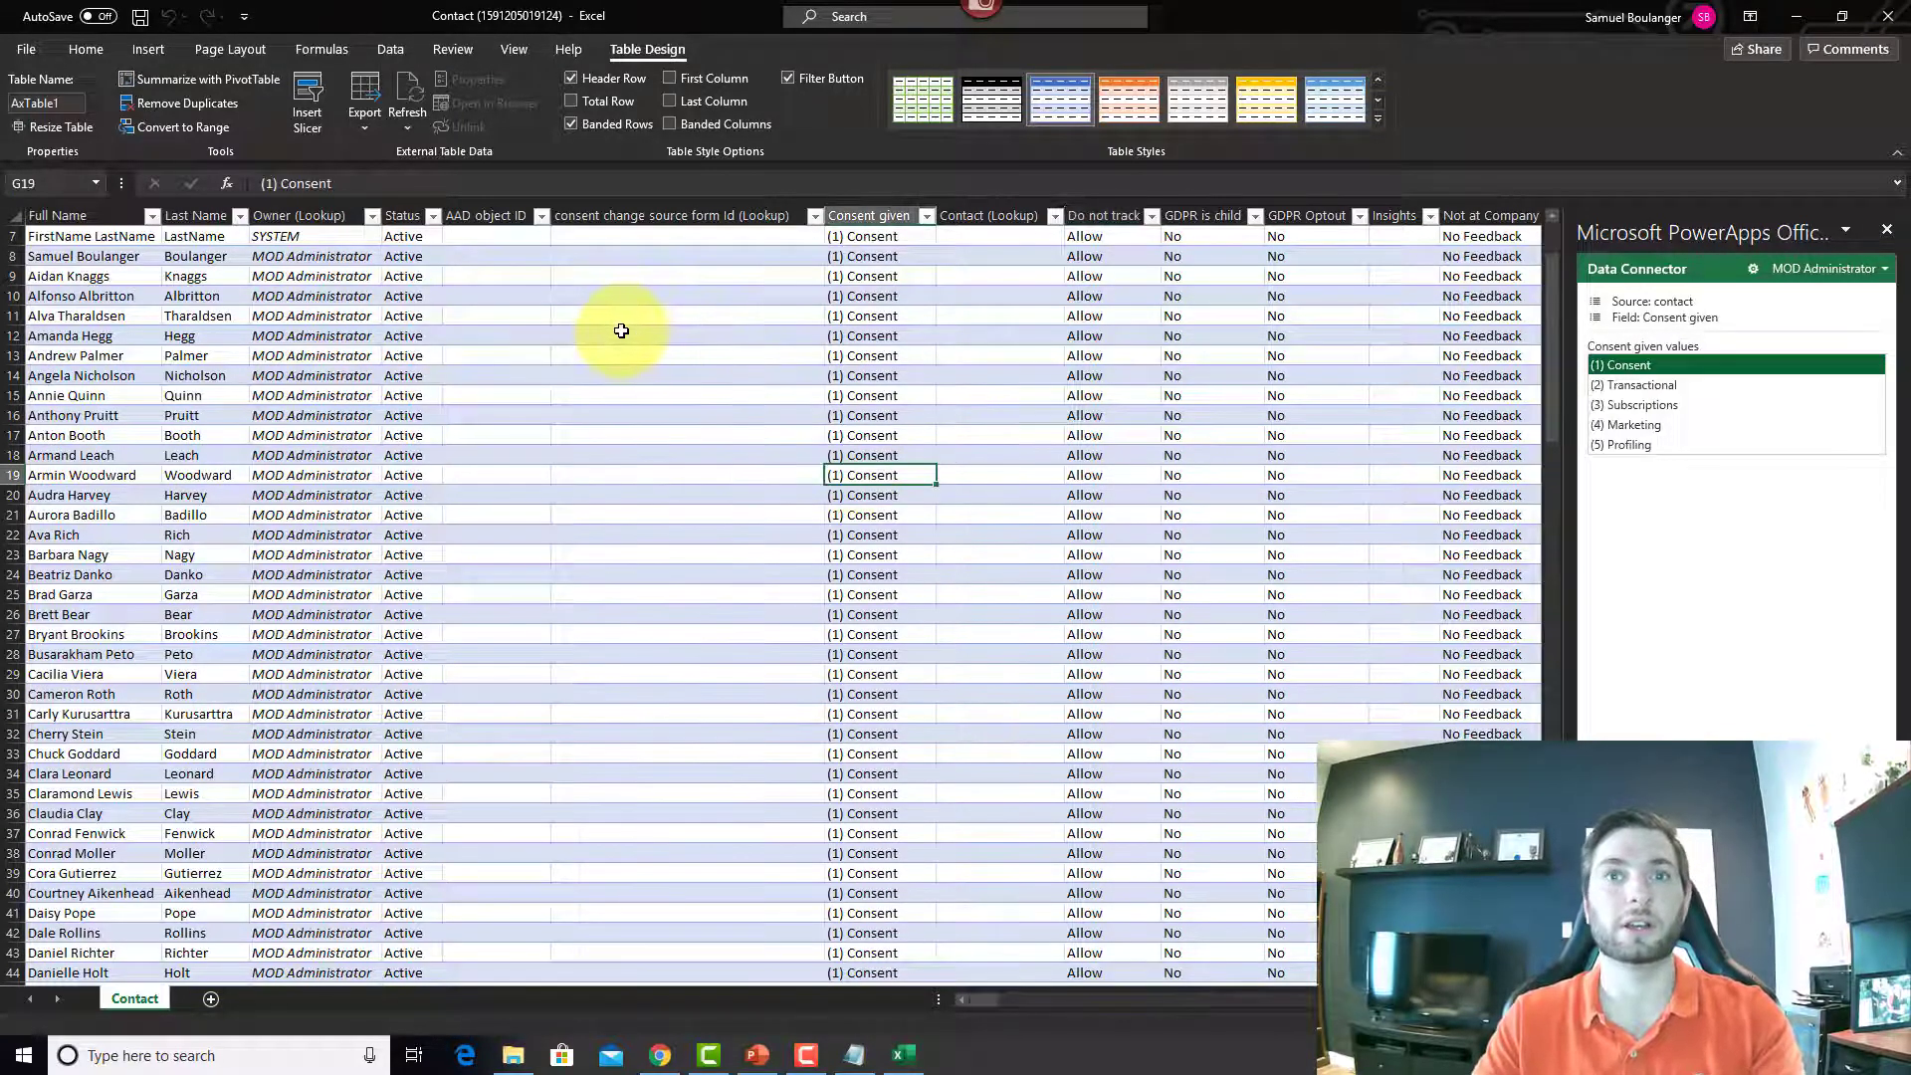
pyautogui.scroll(2, 939, 431)
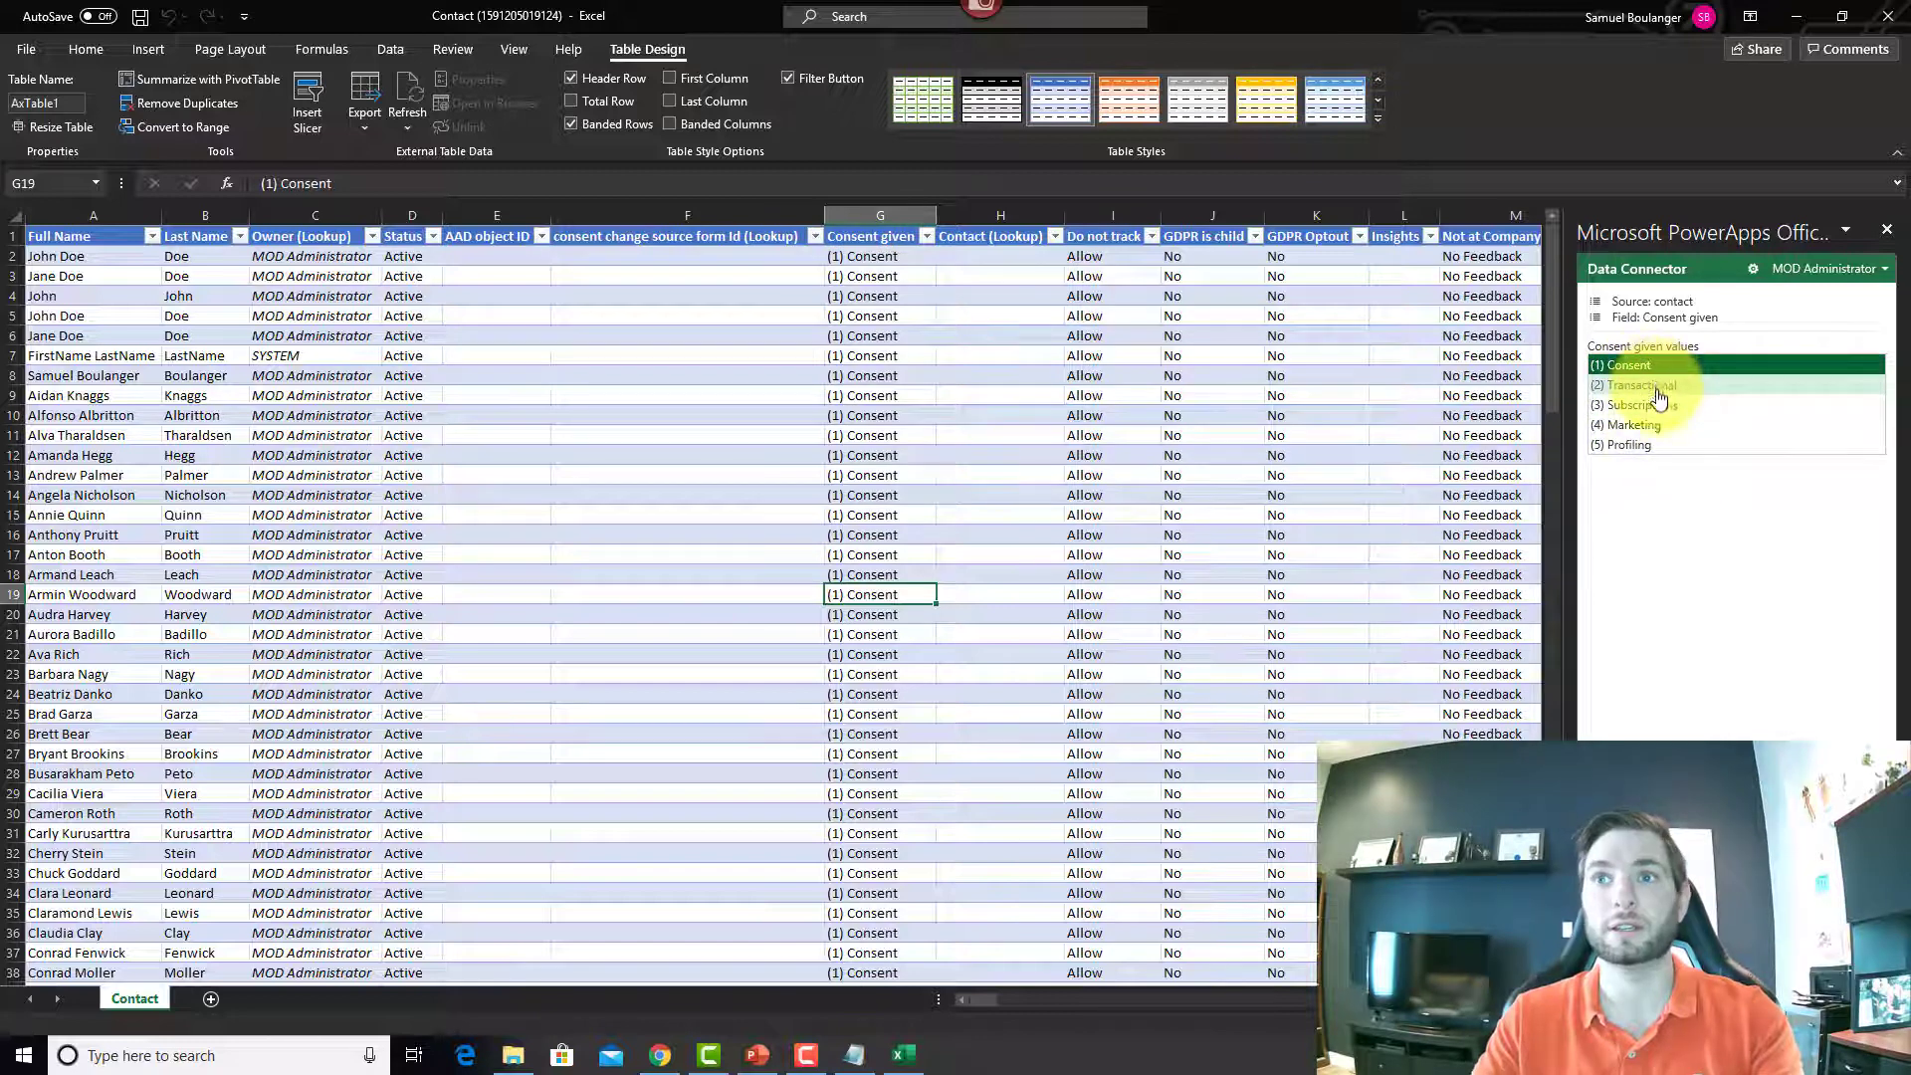
pyautogui.click(398, 274)
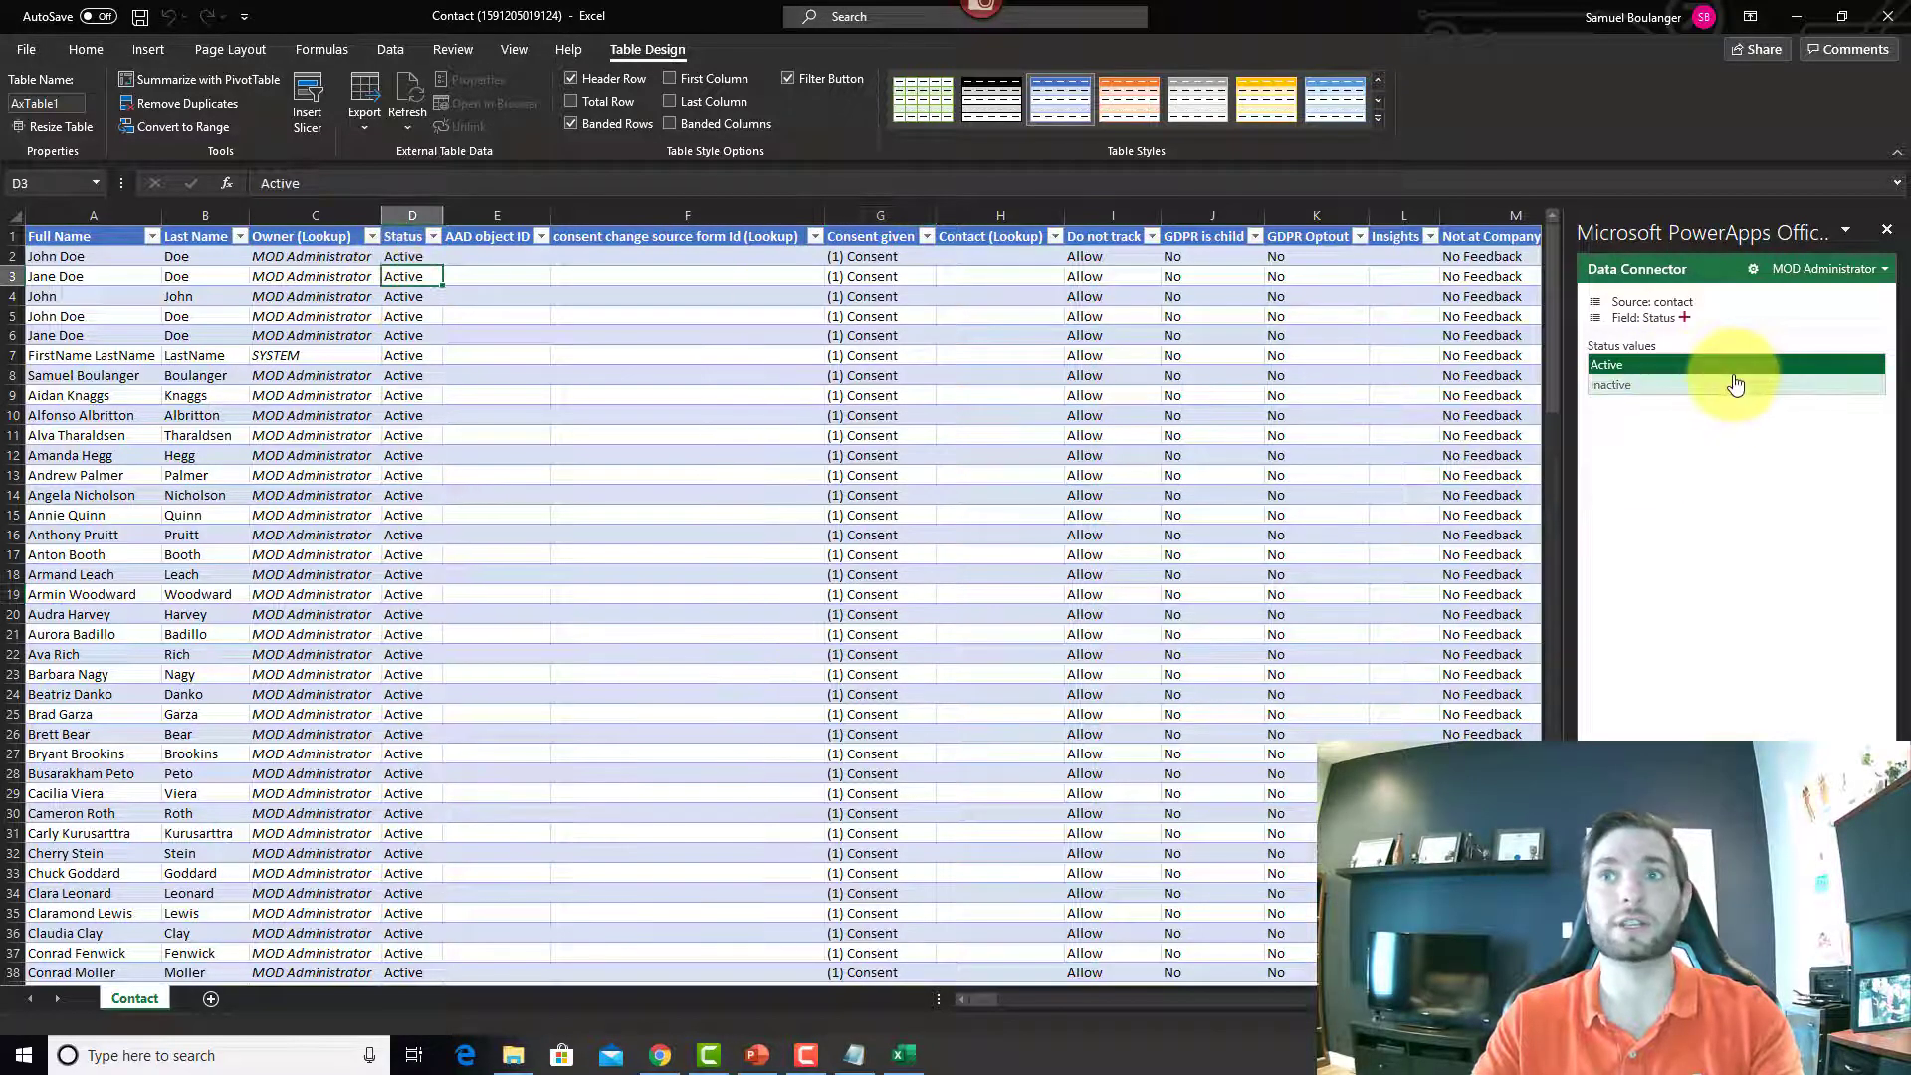
pyautogui.click(335, 280)
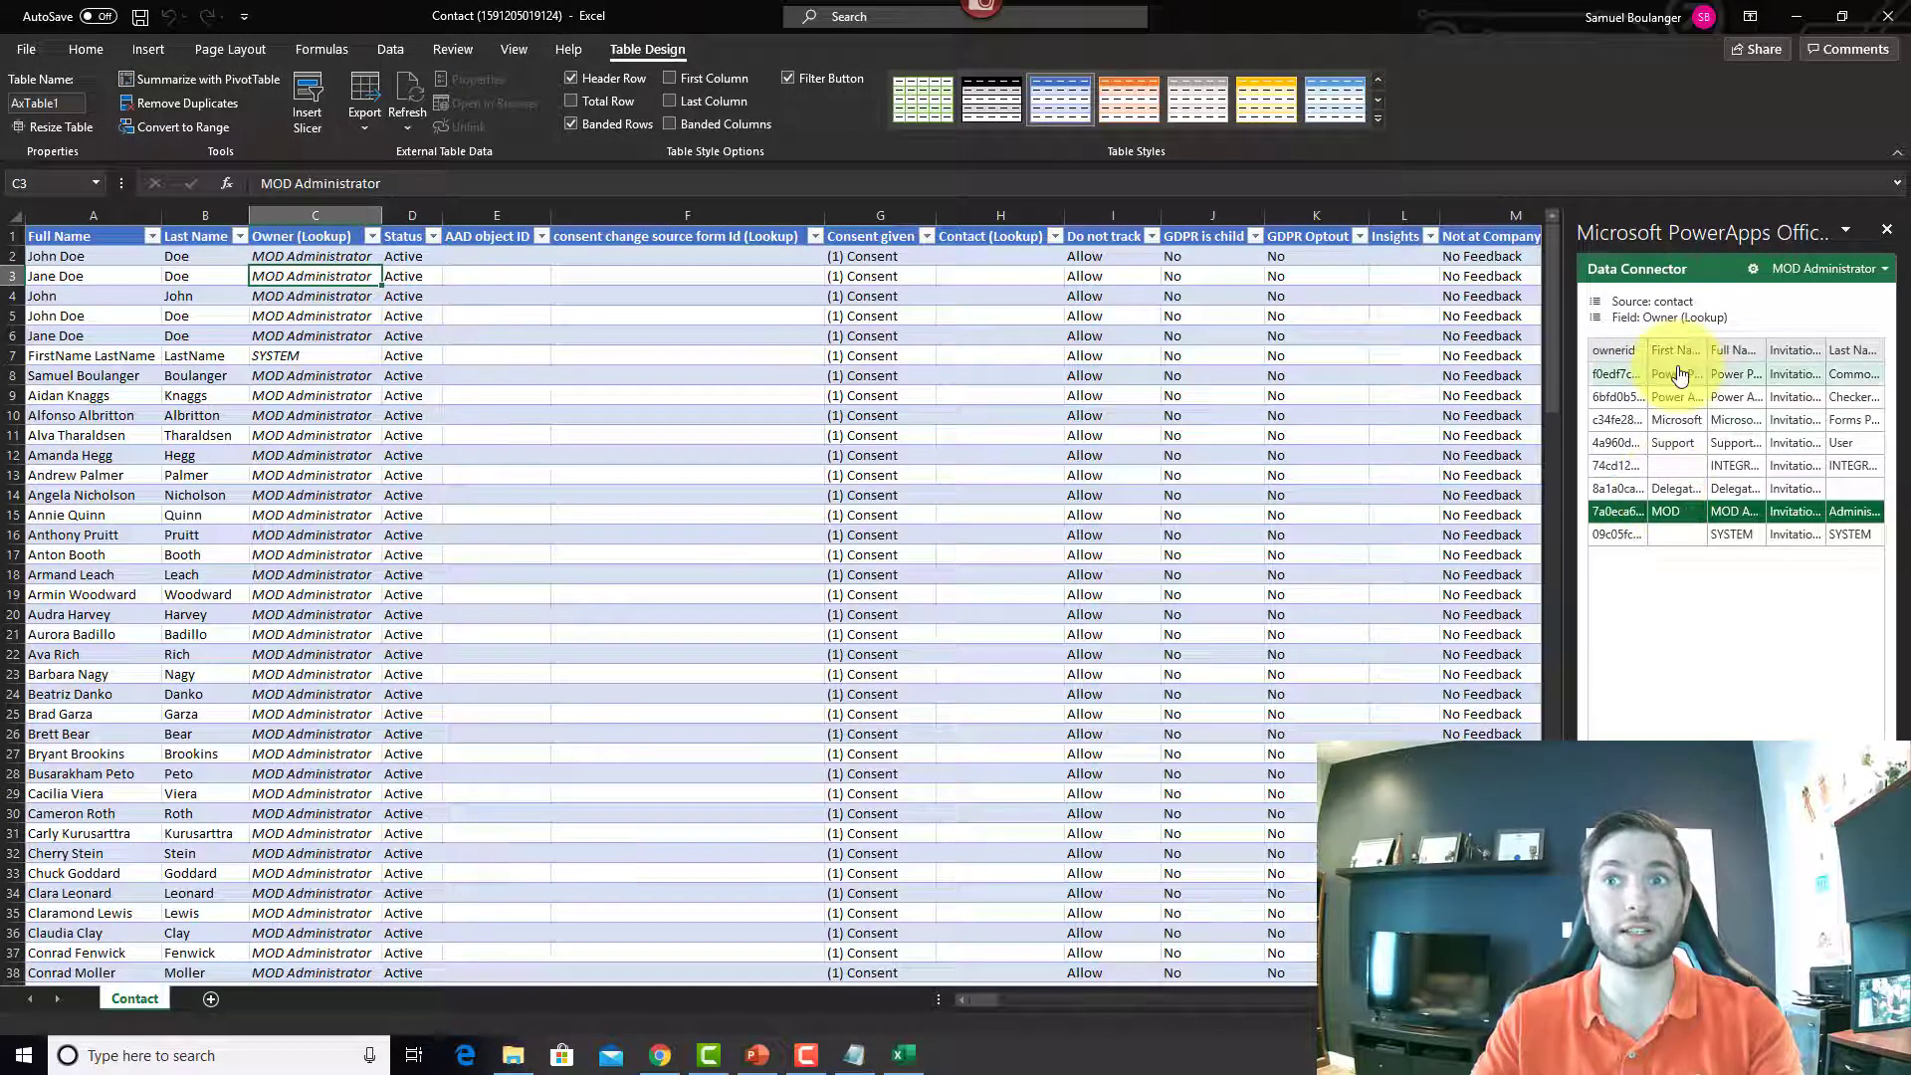
pyautogui.click(704, 259)
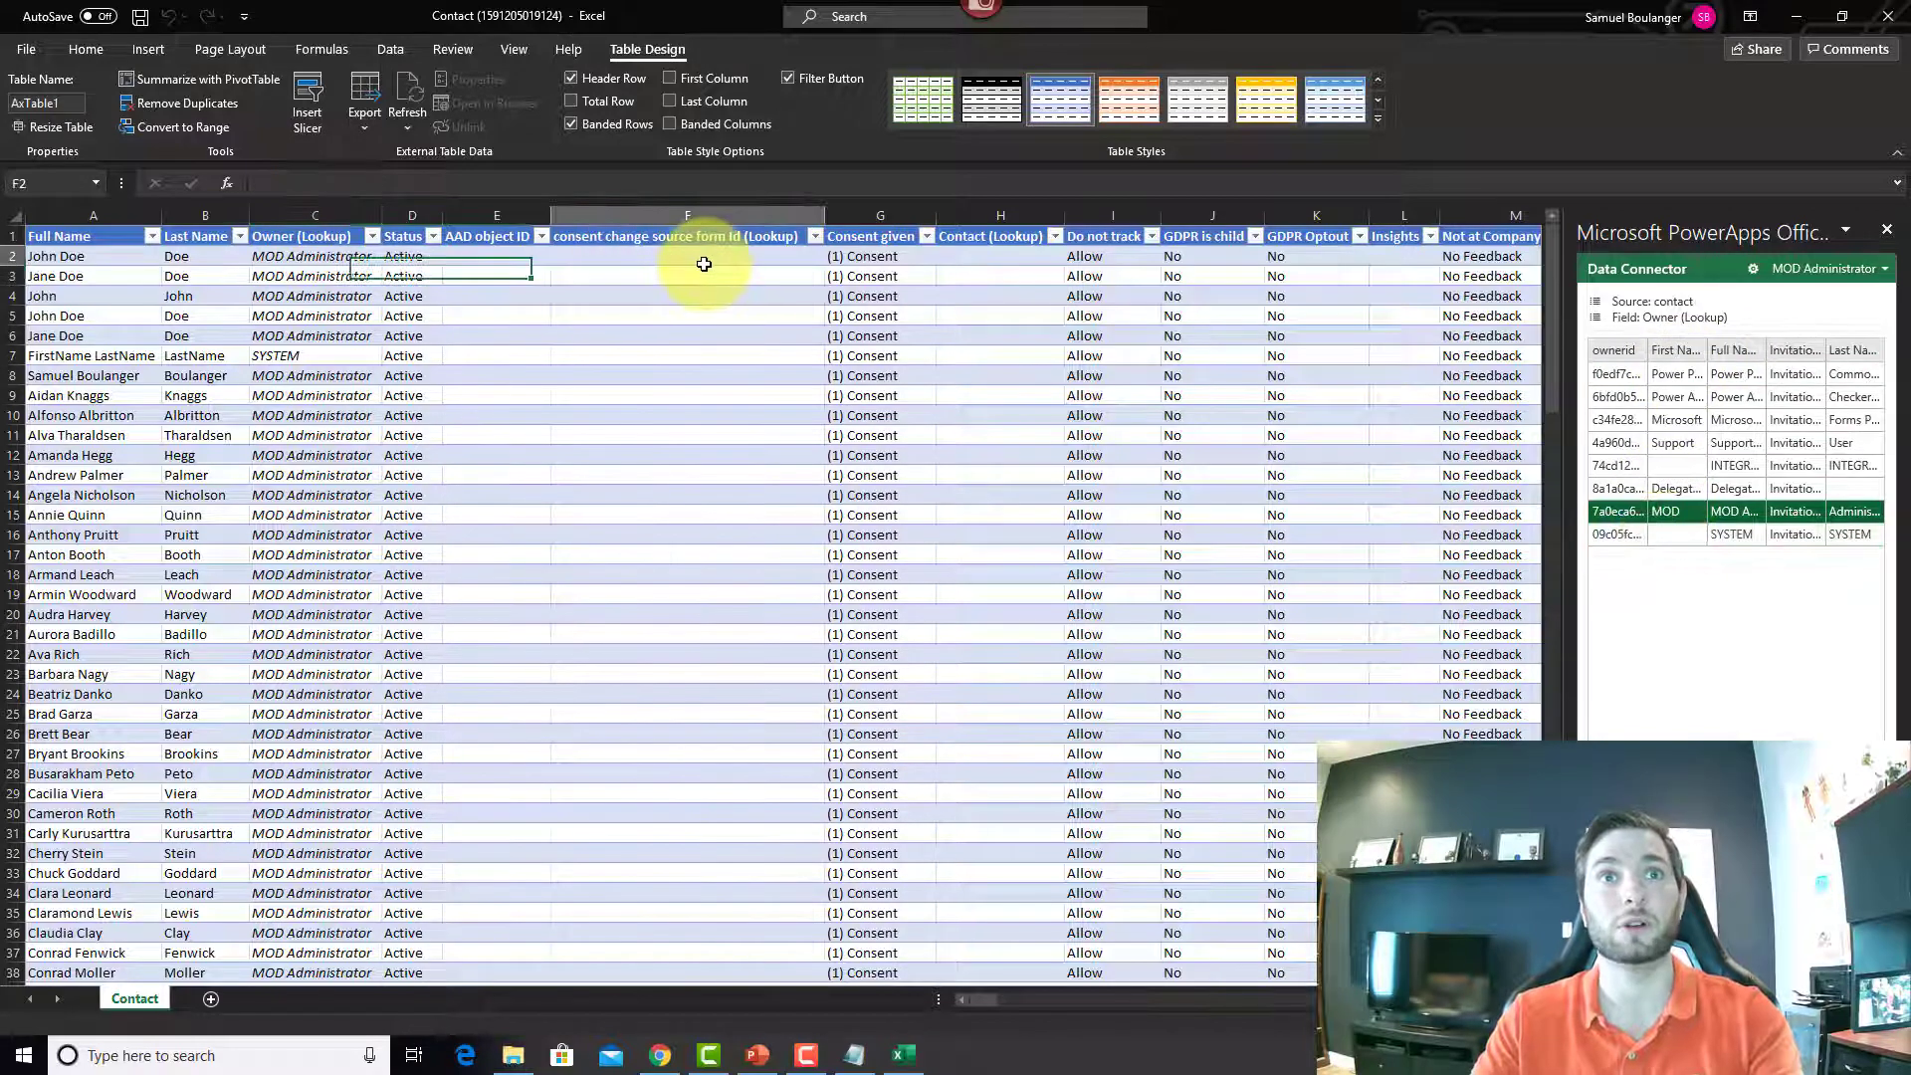
pyautogui.click(1000, 278)
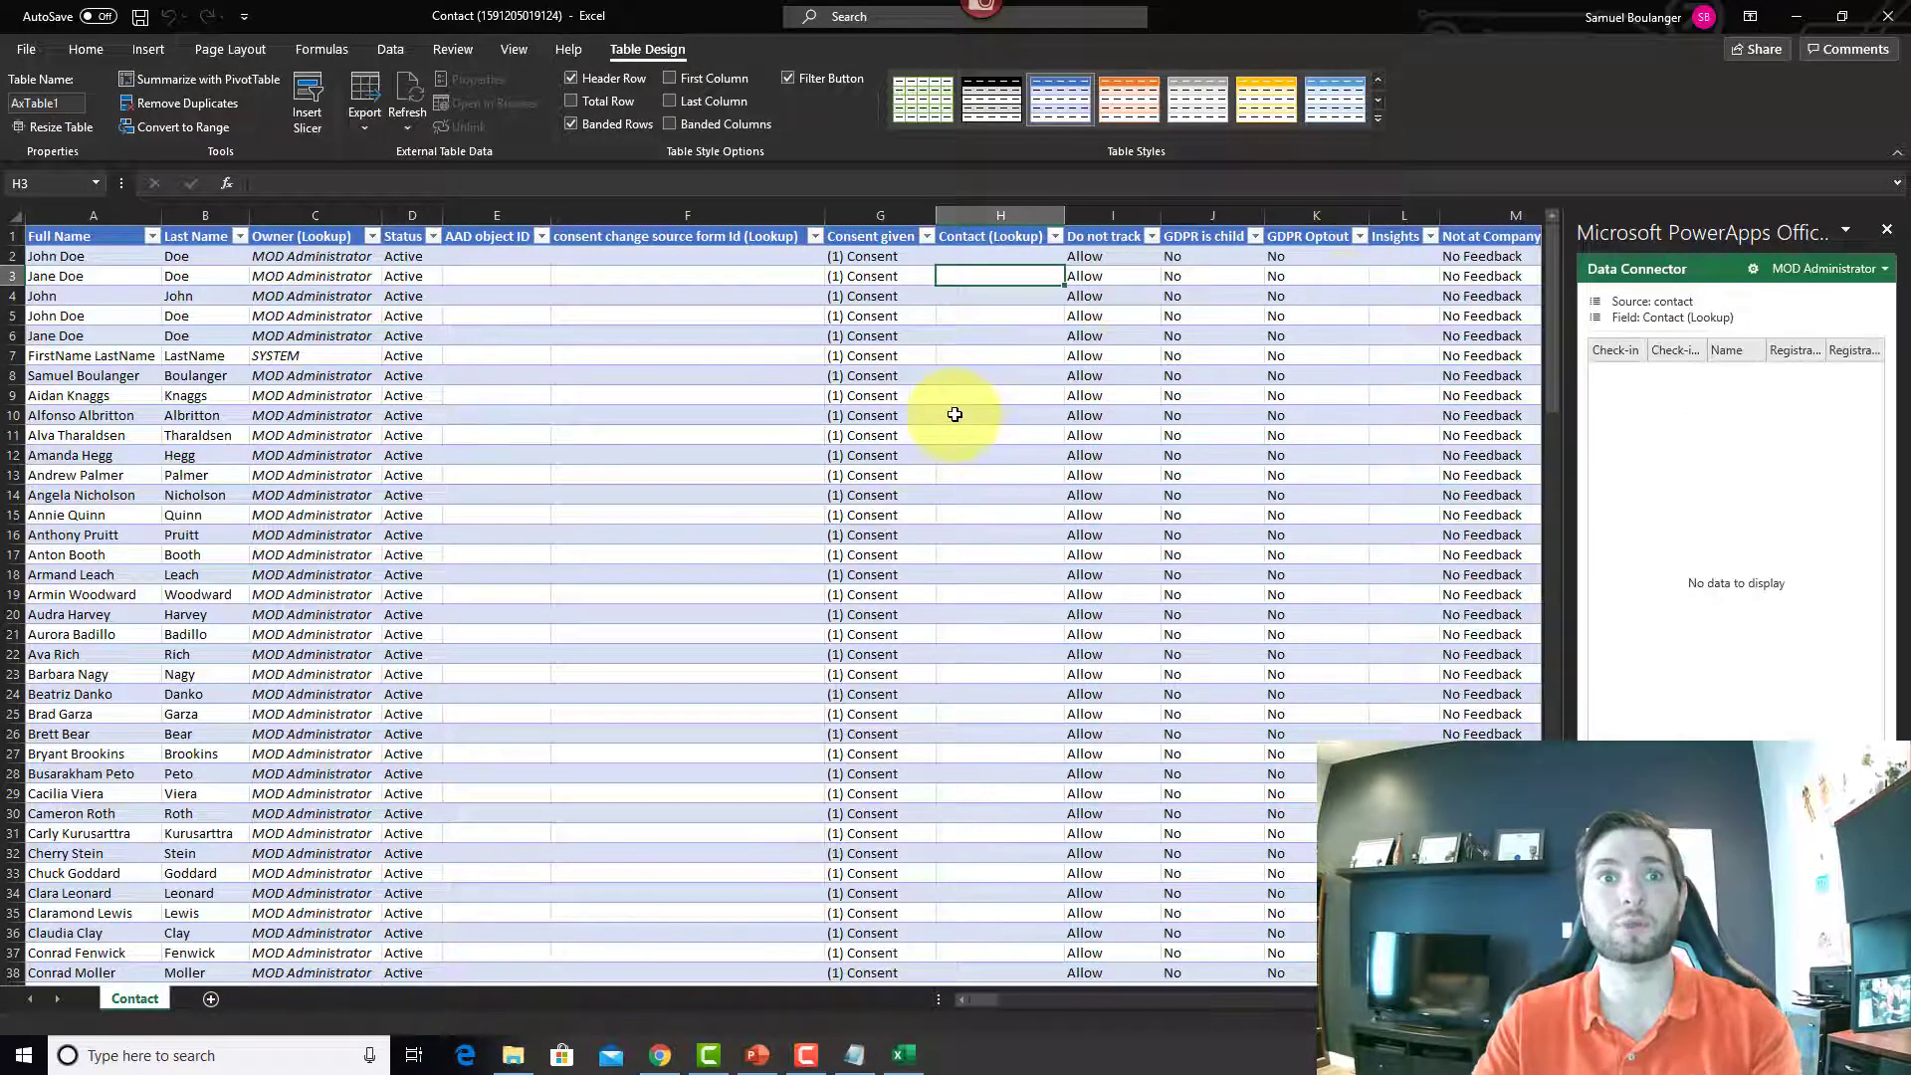
pyautogui.click(735, 430)
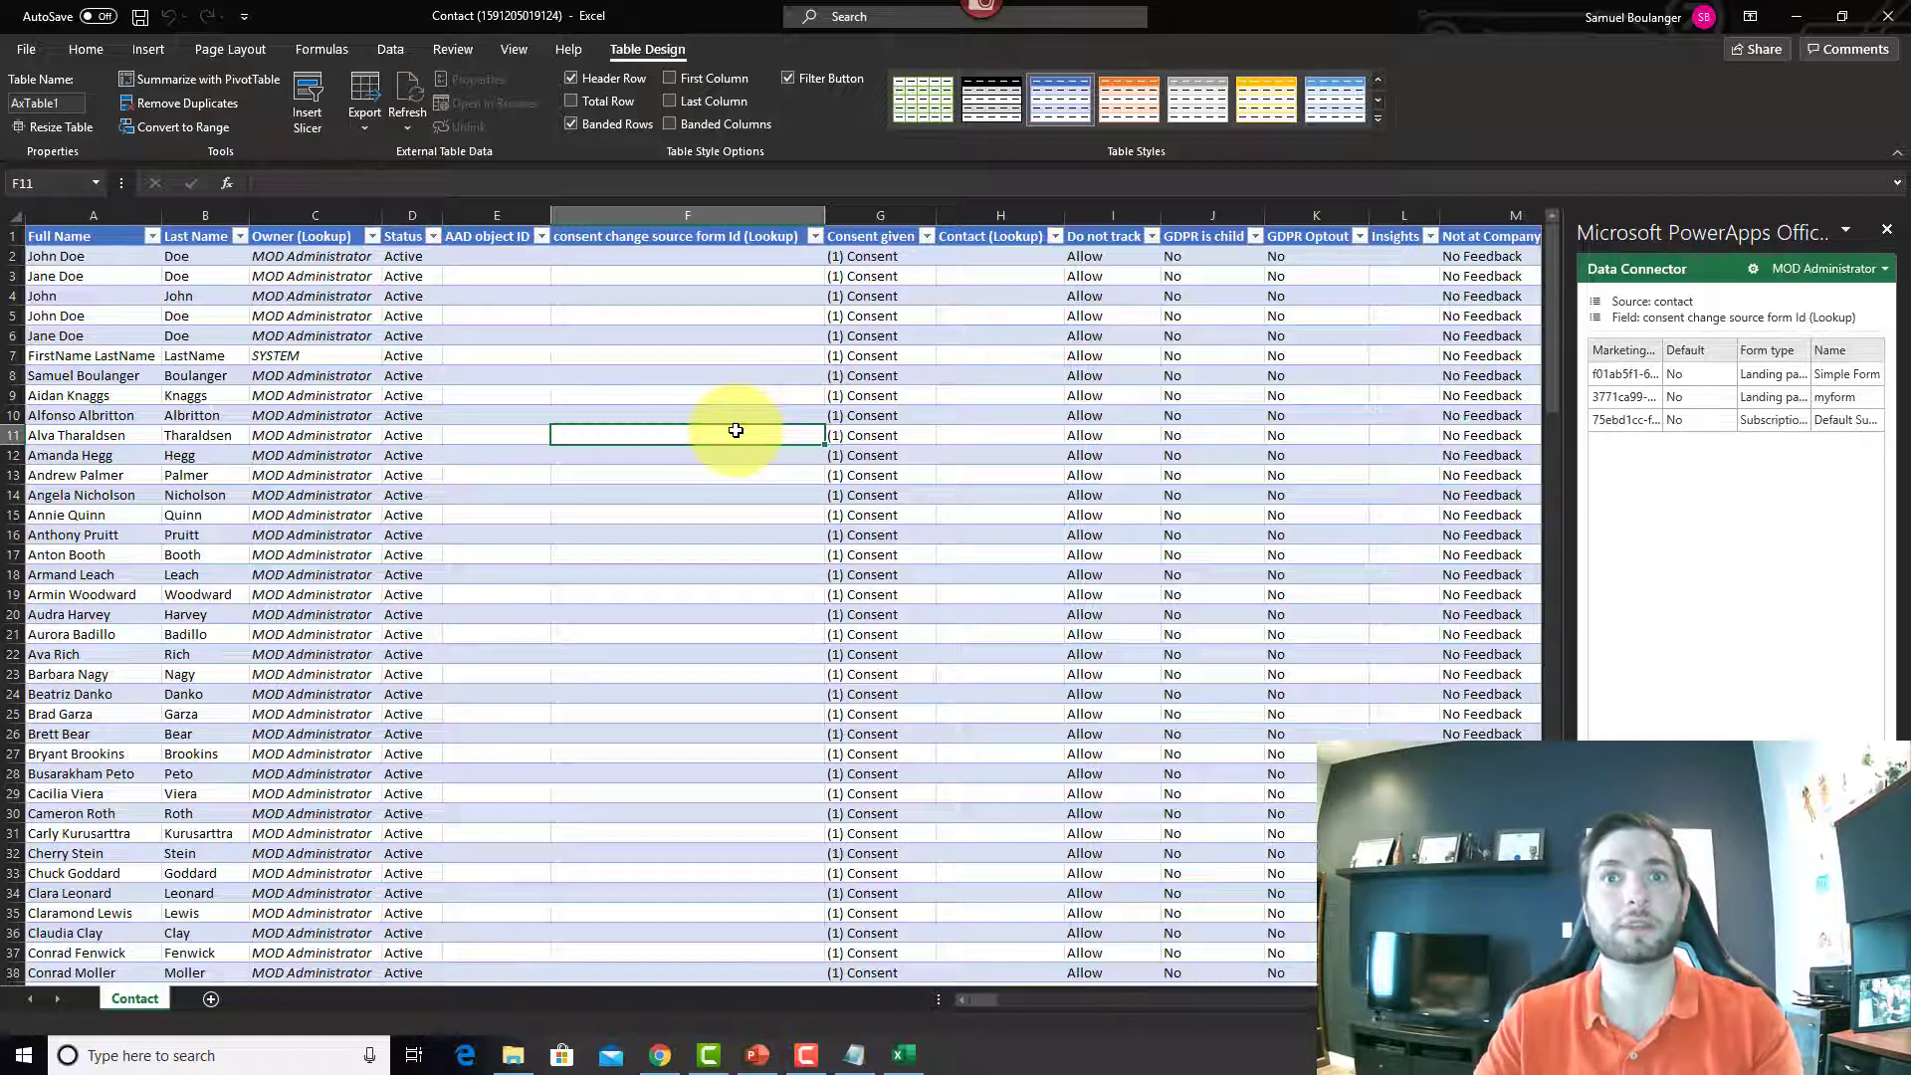
pyautogui.click(1220, 355)
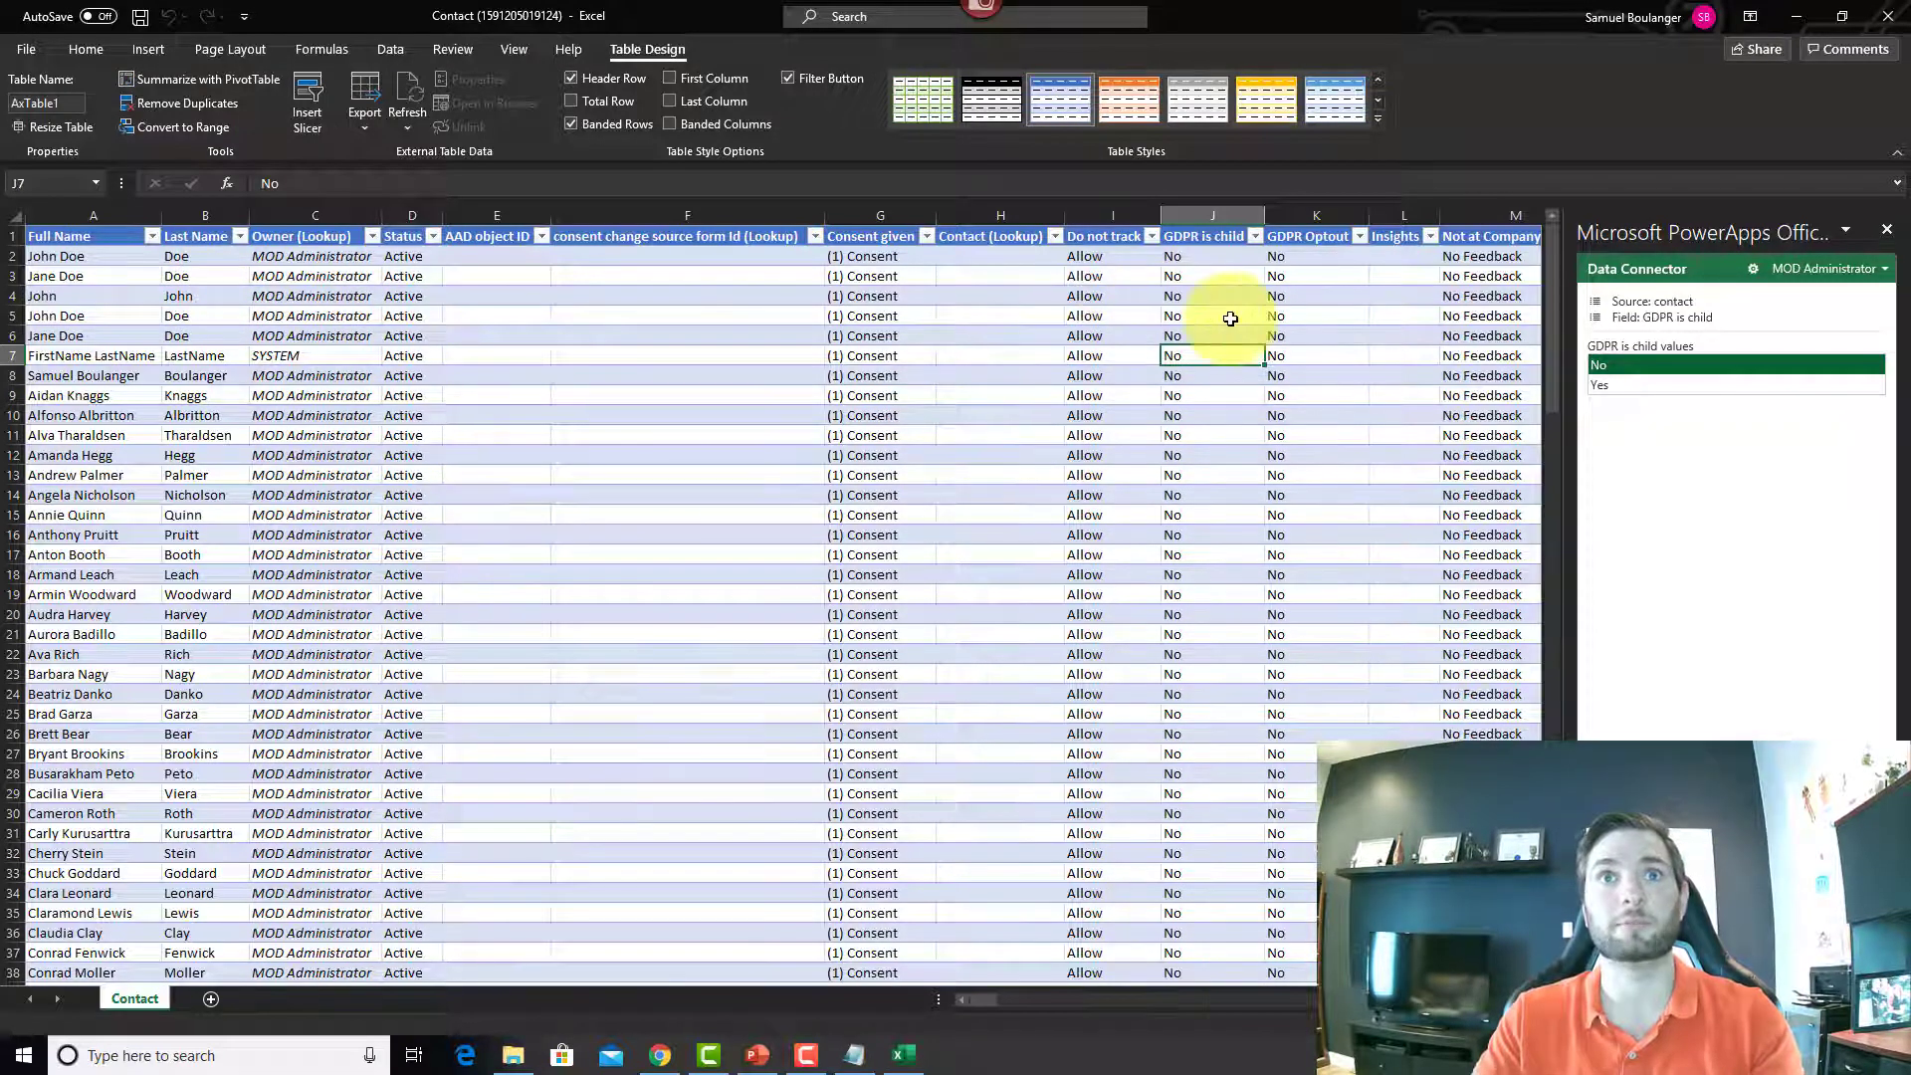
pyautogui.click(100, 257)
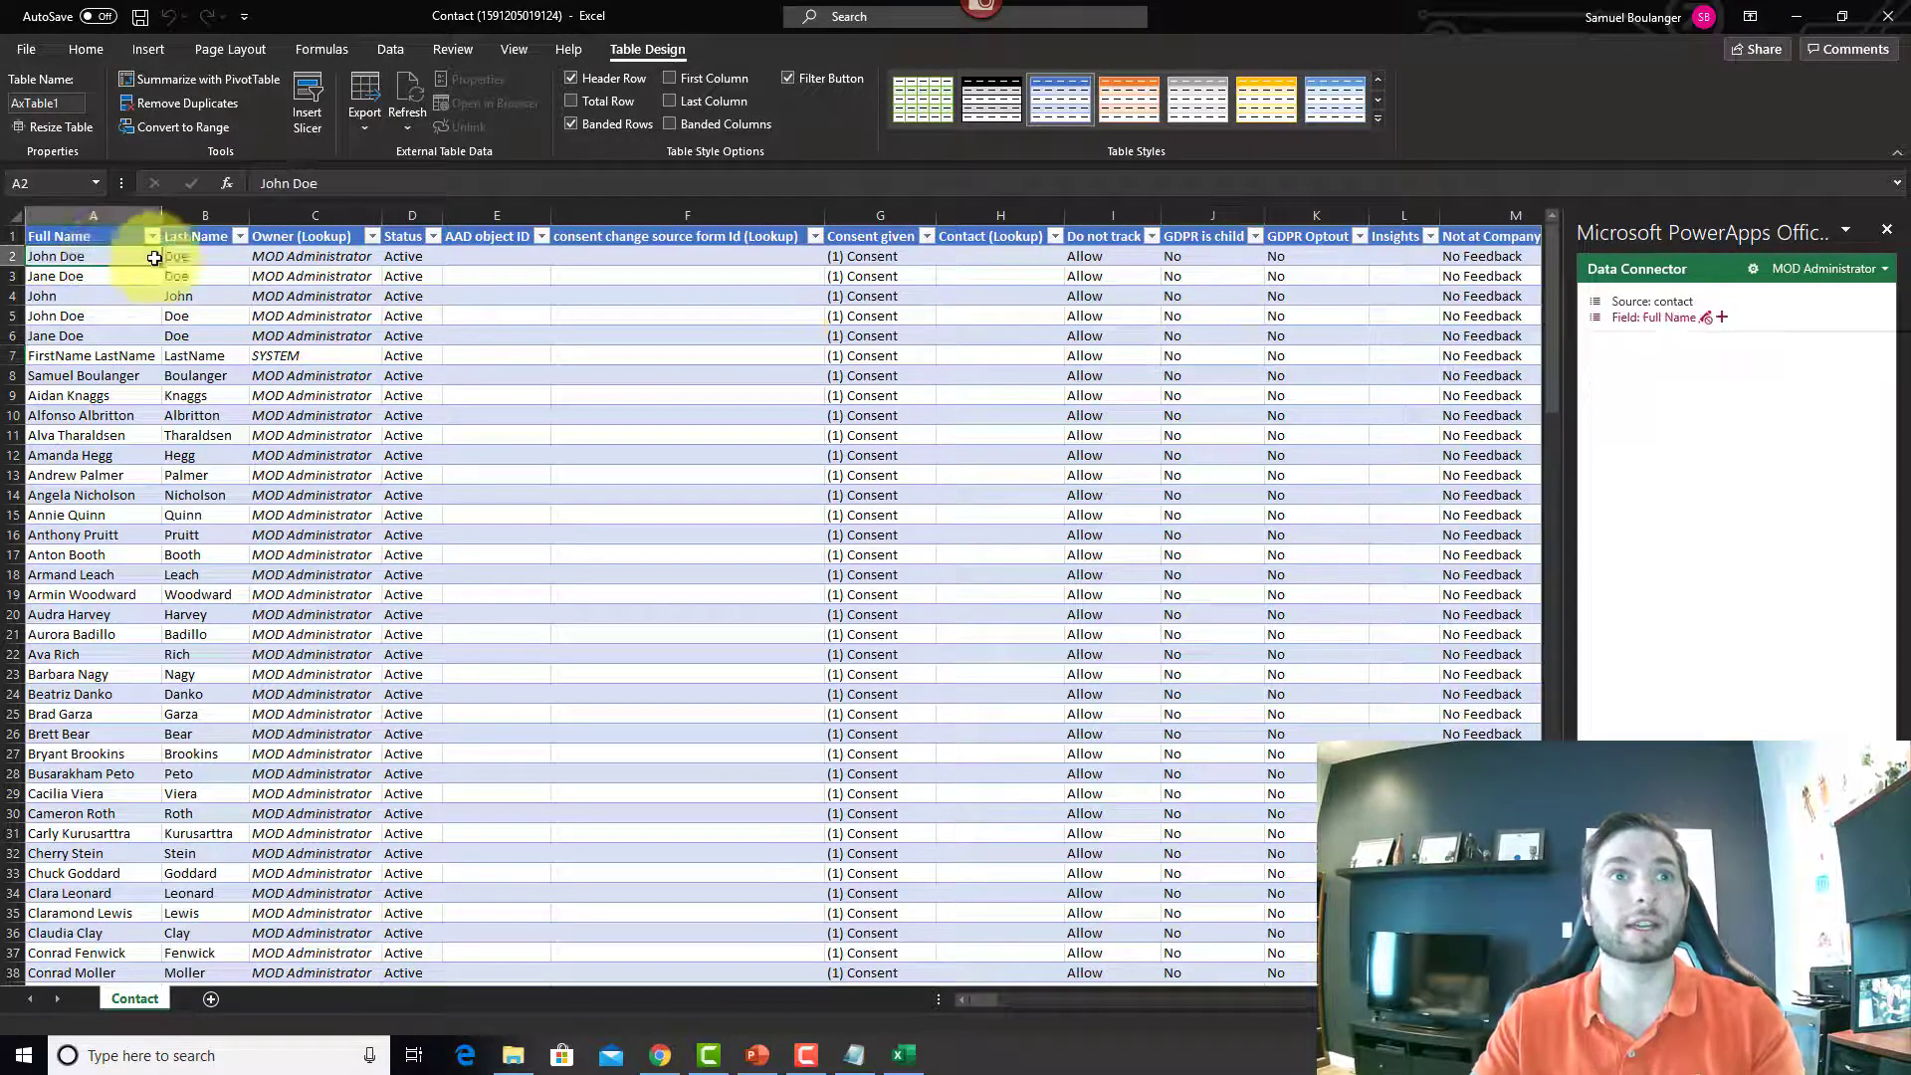
# Step: Append 365 to the first contact's last name and set its Consent given to (2) Transactional
pyautogui.doubleClick(230, 257)
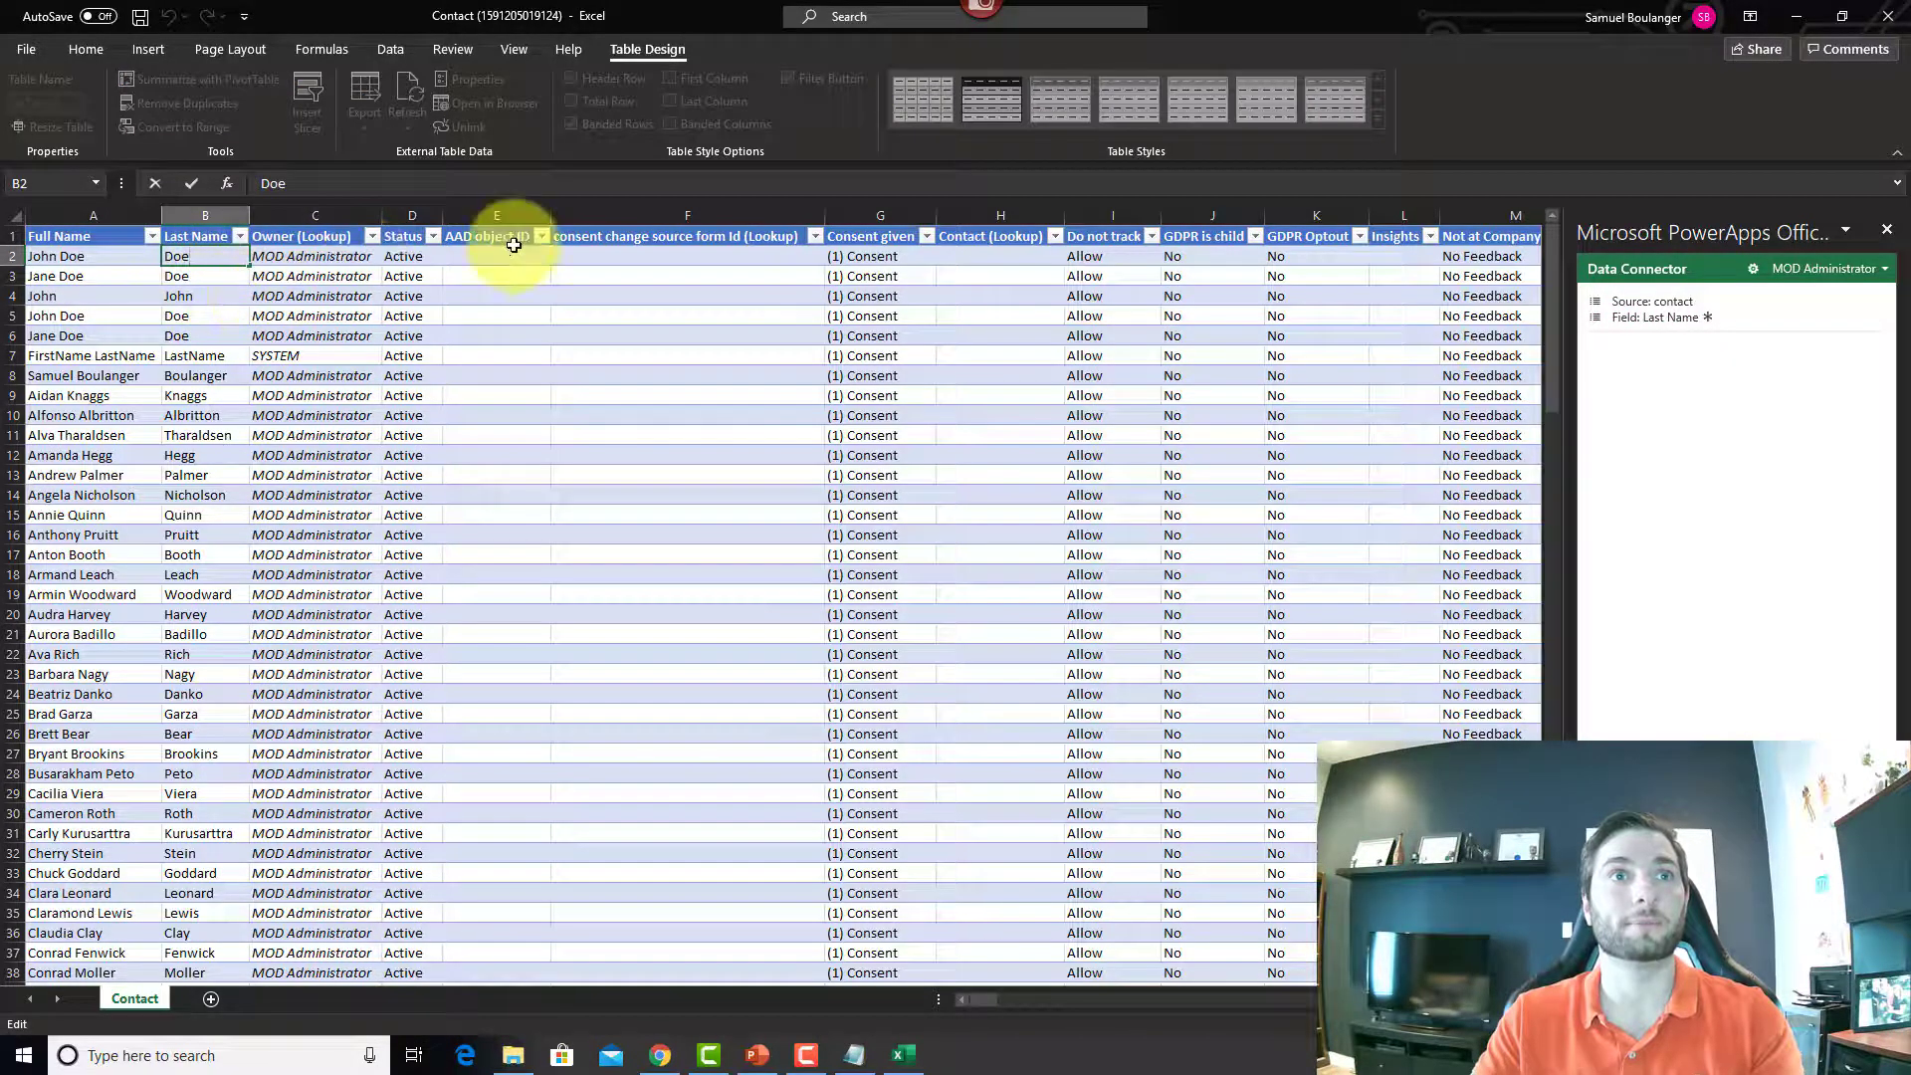
pyautogui.write('3')
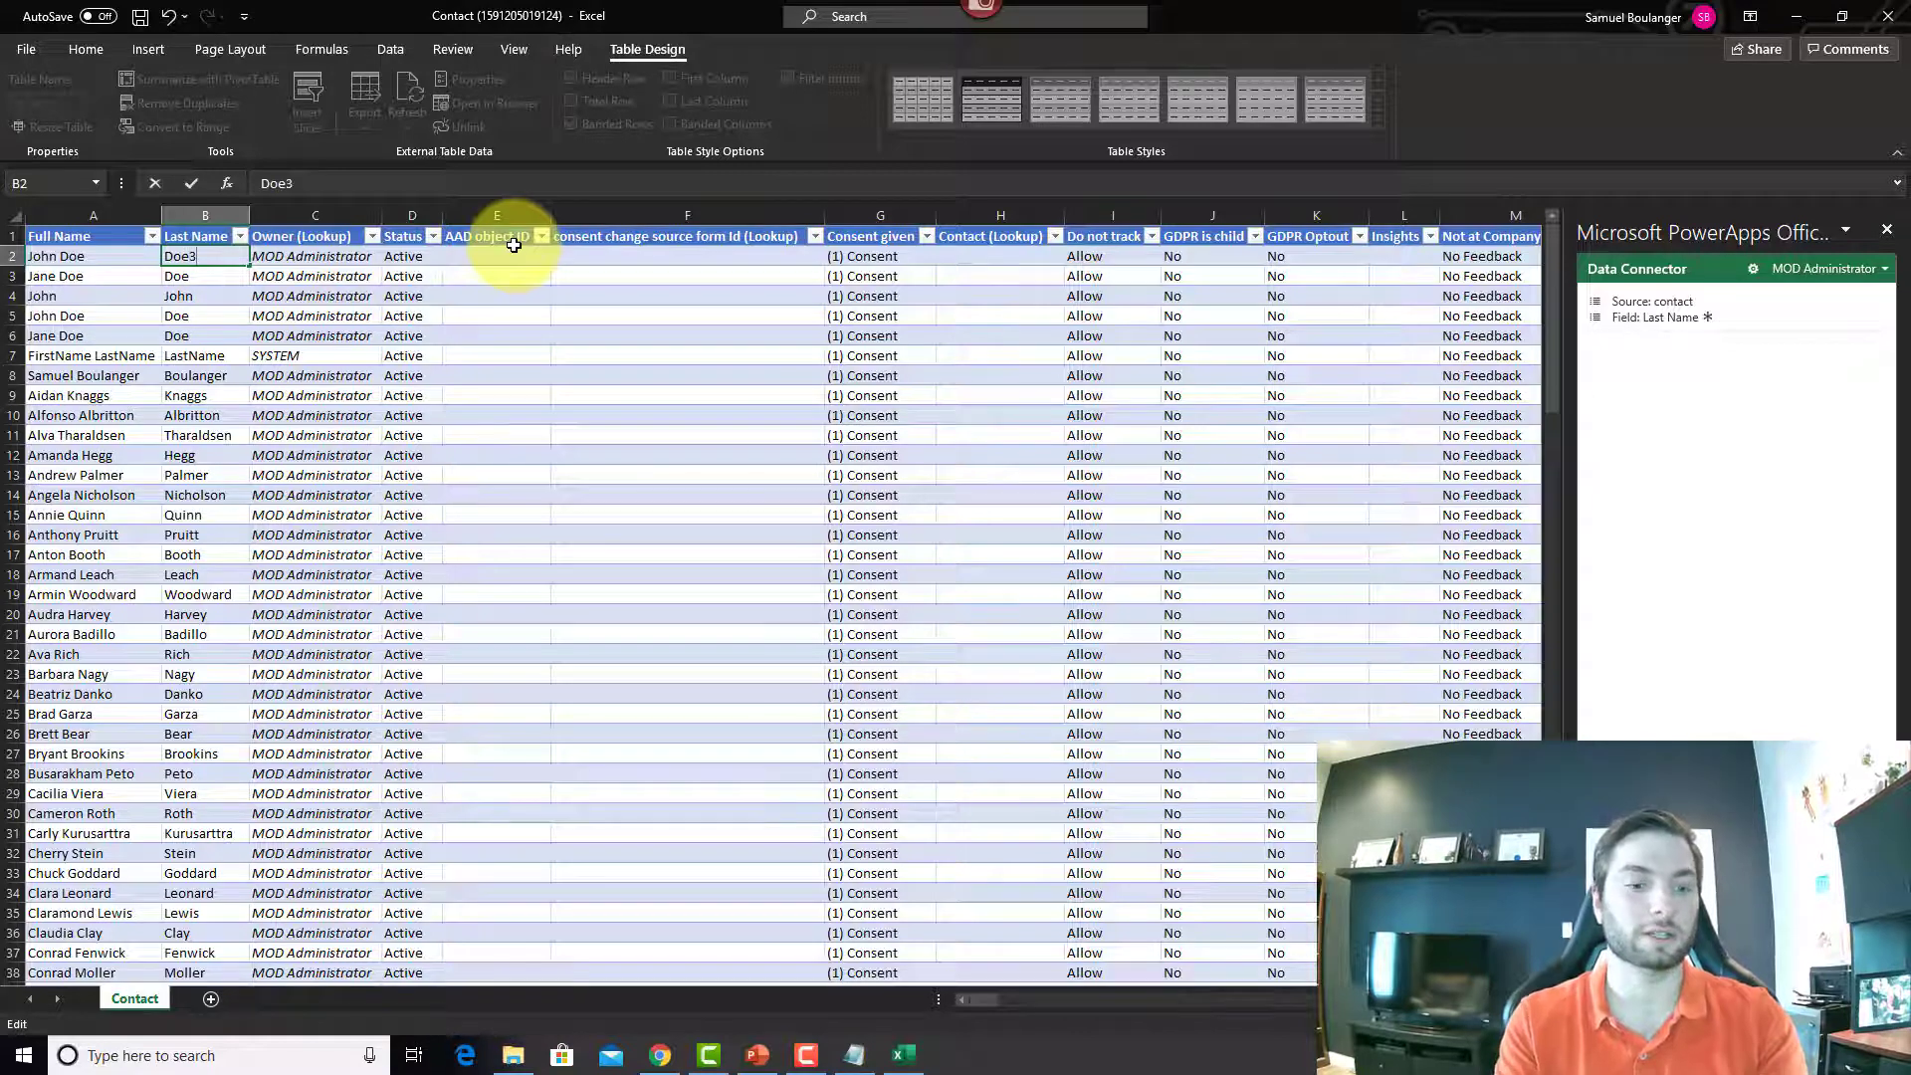
pyautogui.write('65')
pyautogui.press('Tab')
pyautogui.press('Tab')
pyautogui.press('Tab')
pyautogui.press('Tab')
pyautogui.press('Tab')
pyautogui.press('Tab')
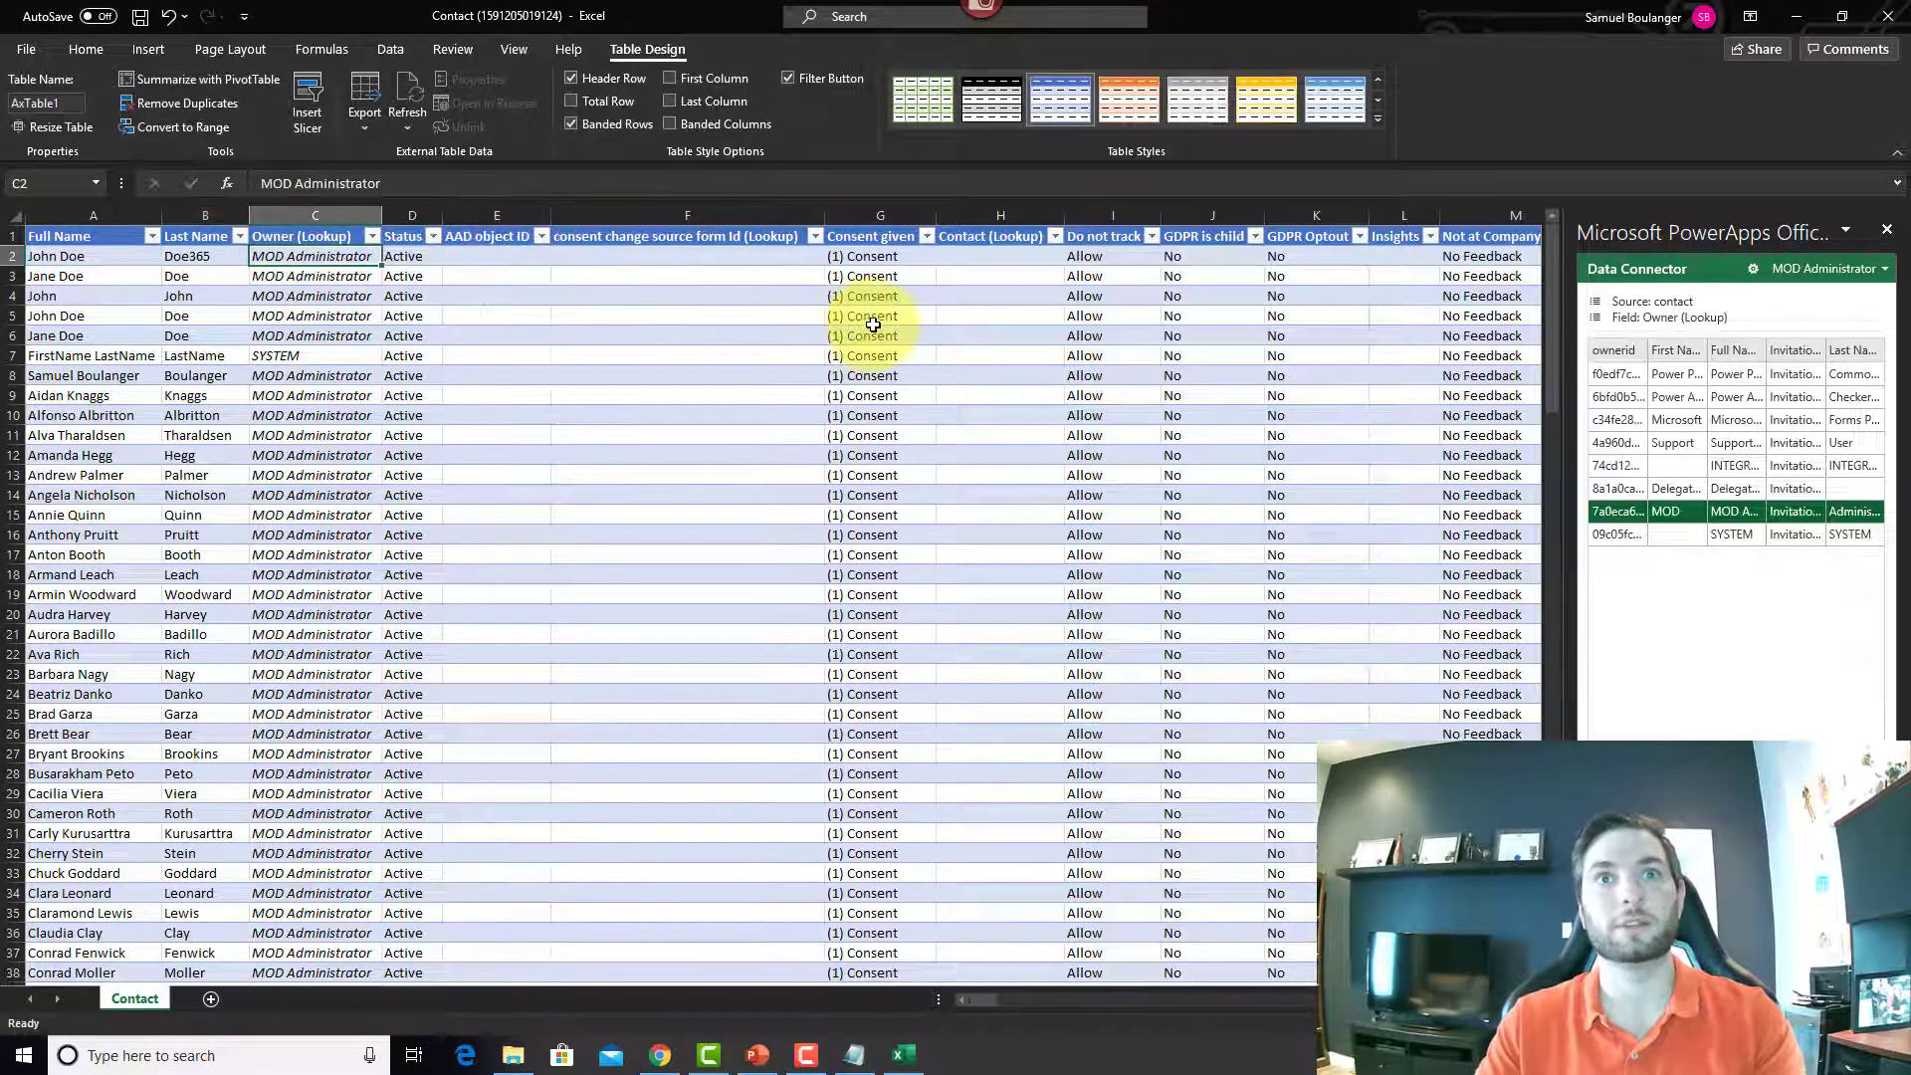
pyautogui.click(924, 255)
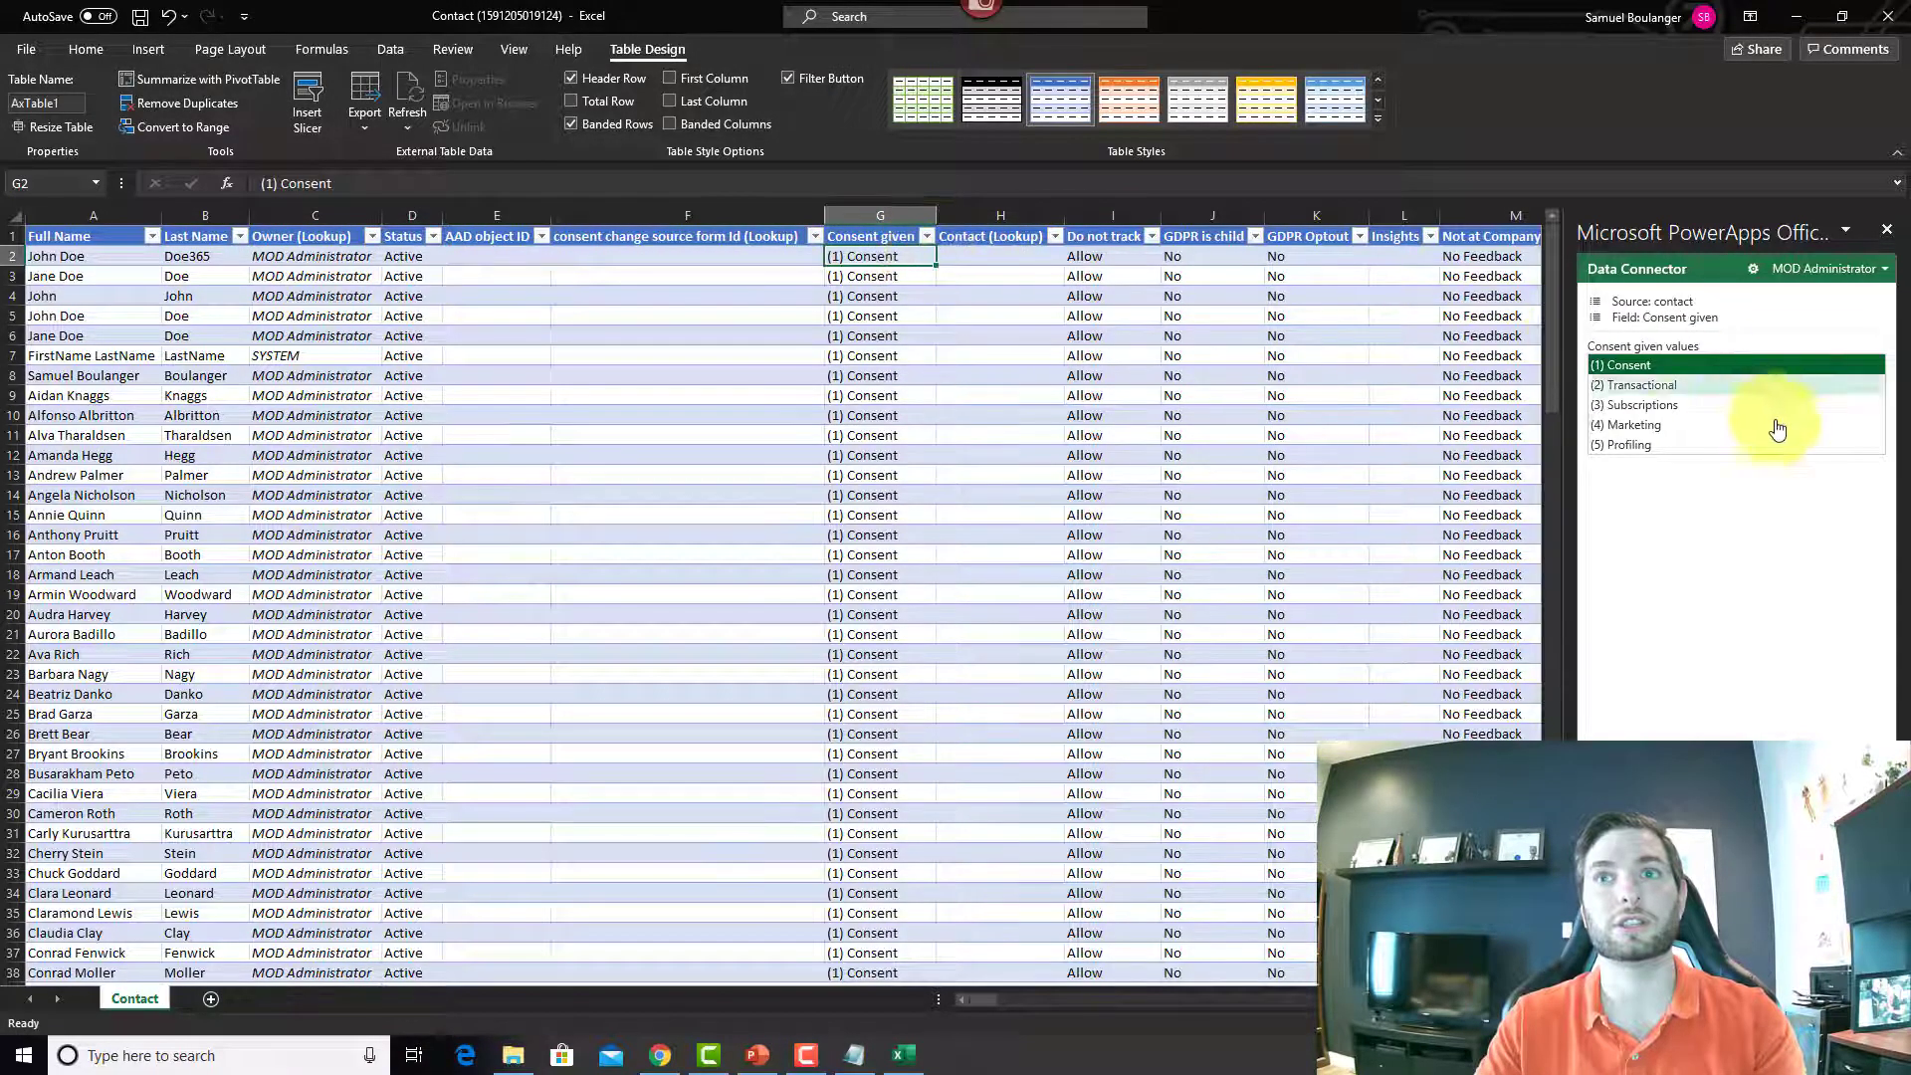
pyautogui.click(1683, 388)
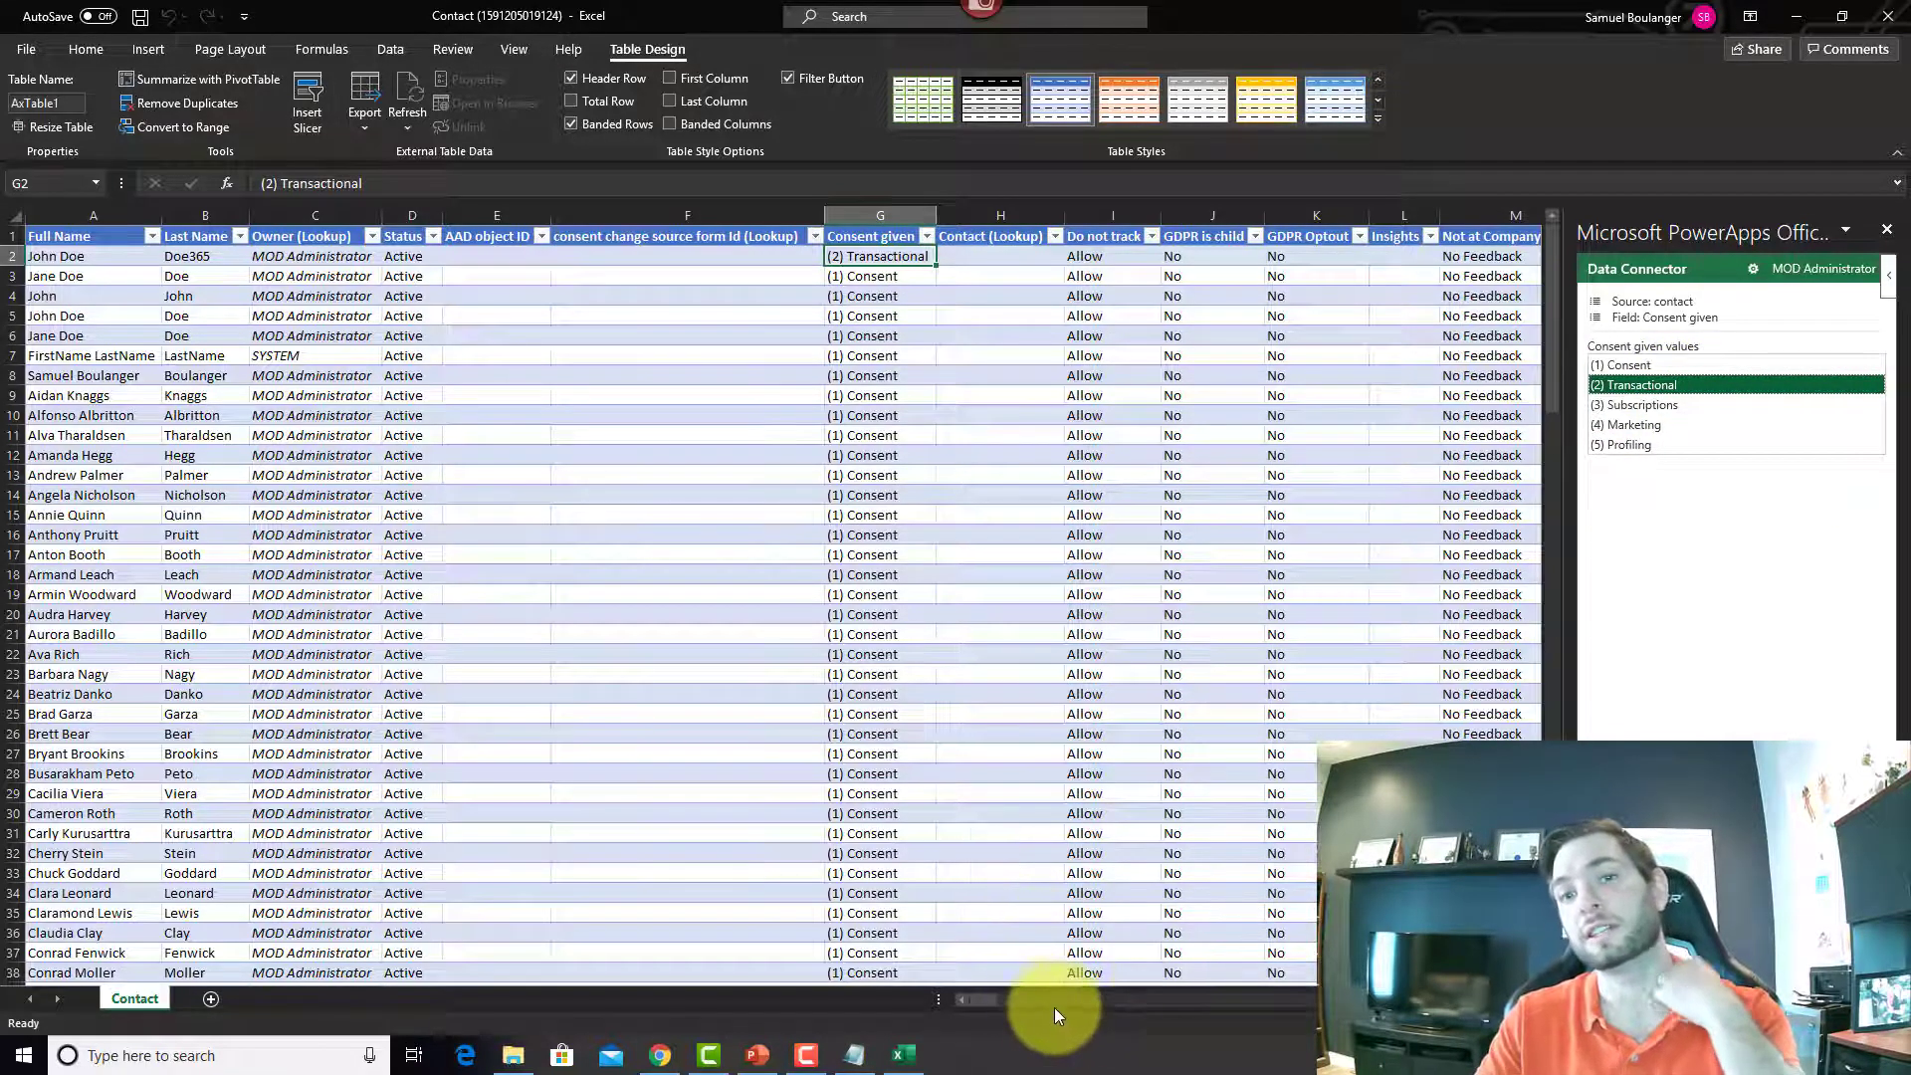
pyautogui.hscroll(6, 1391, 281)
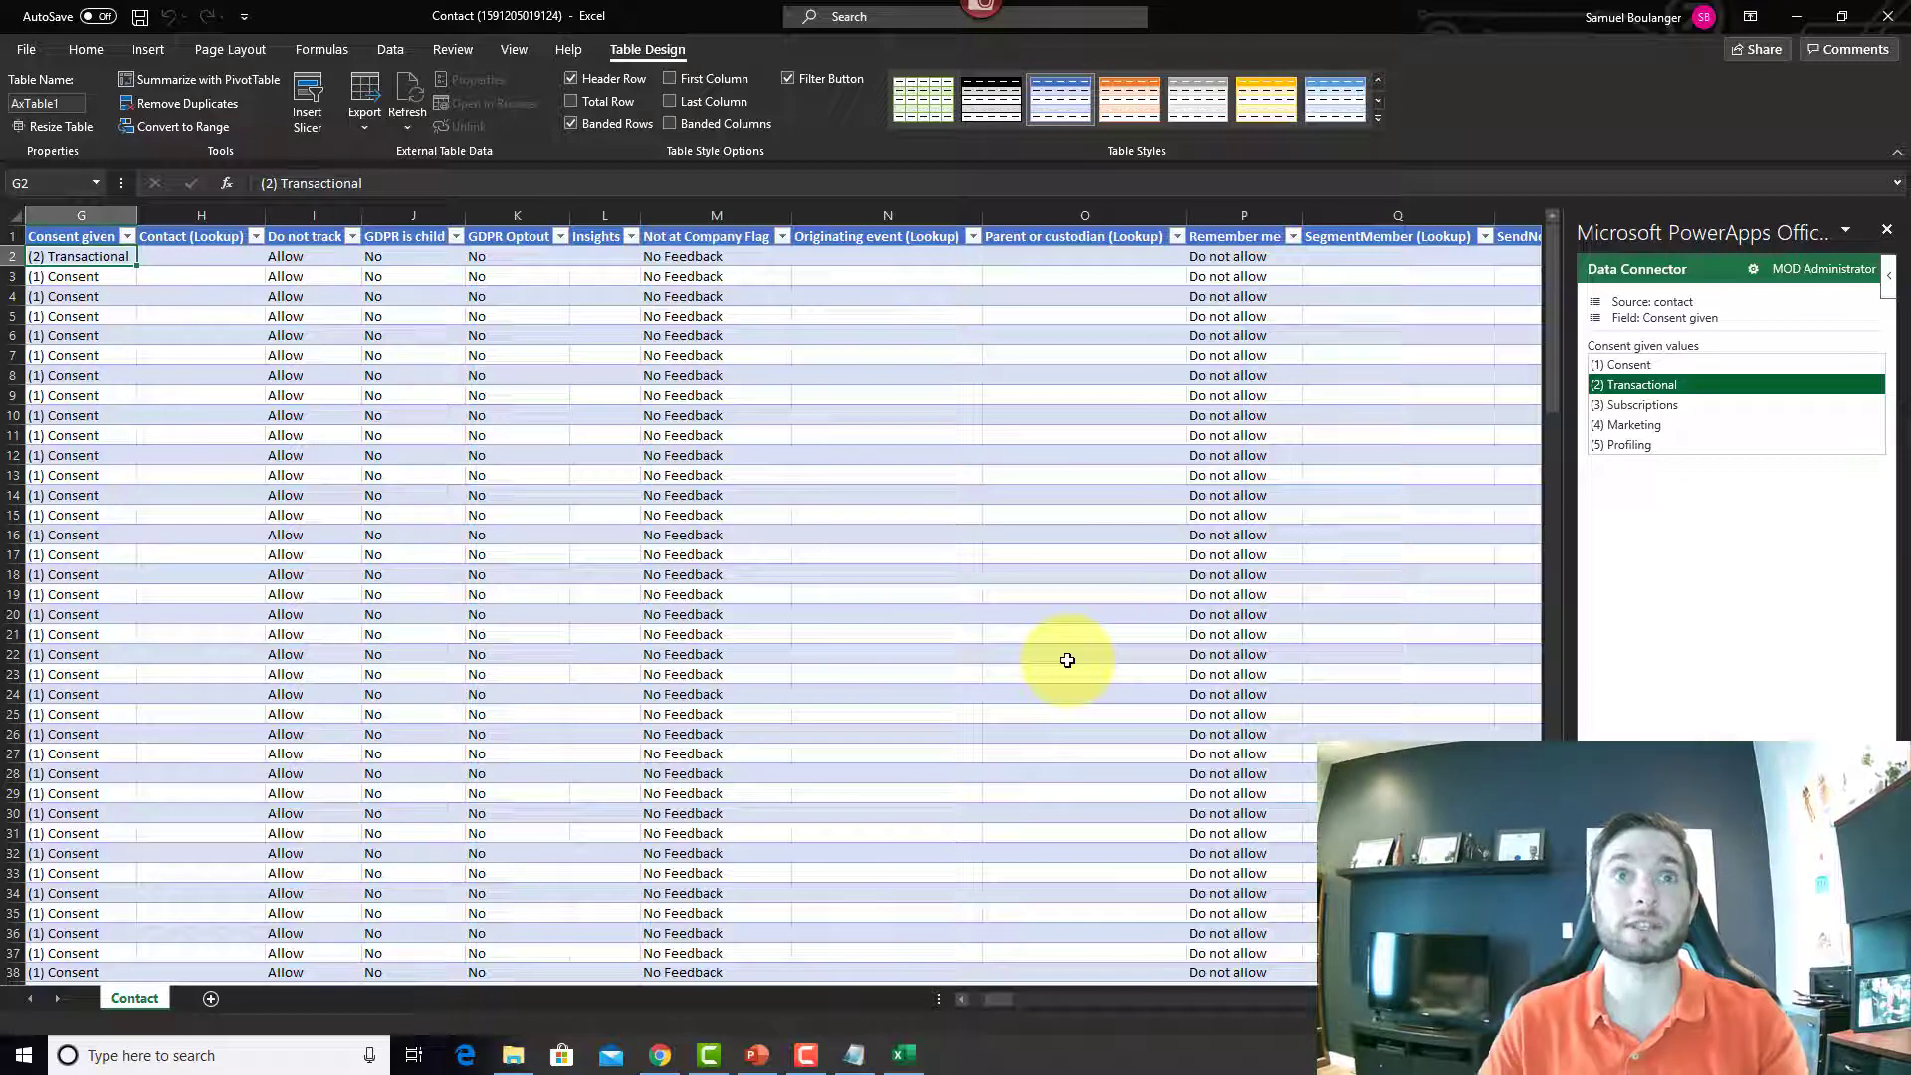
# Step: Minimize Excel and return to the Power Apps Entities page in Chrome
pyautogui.click(1801, 16)
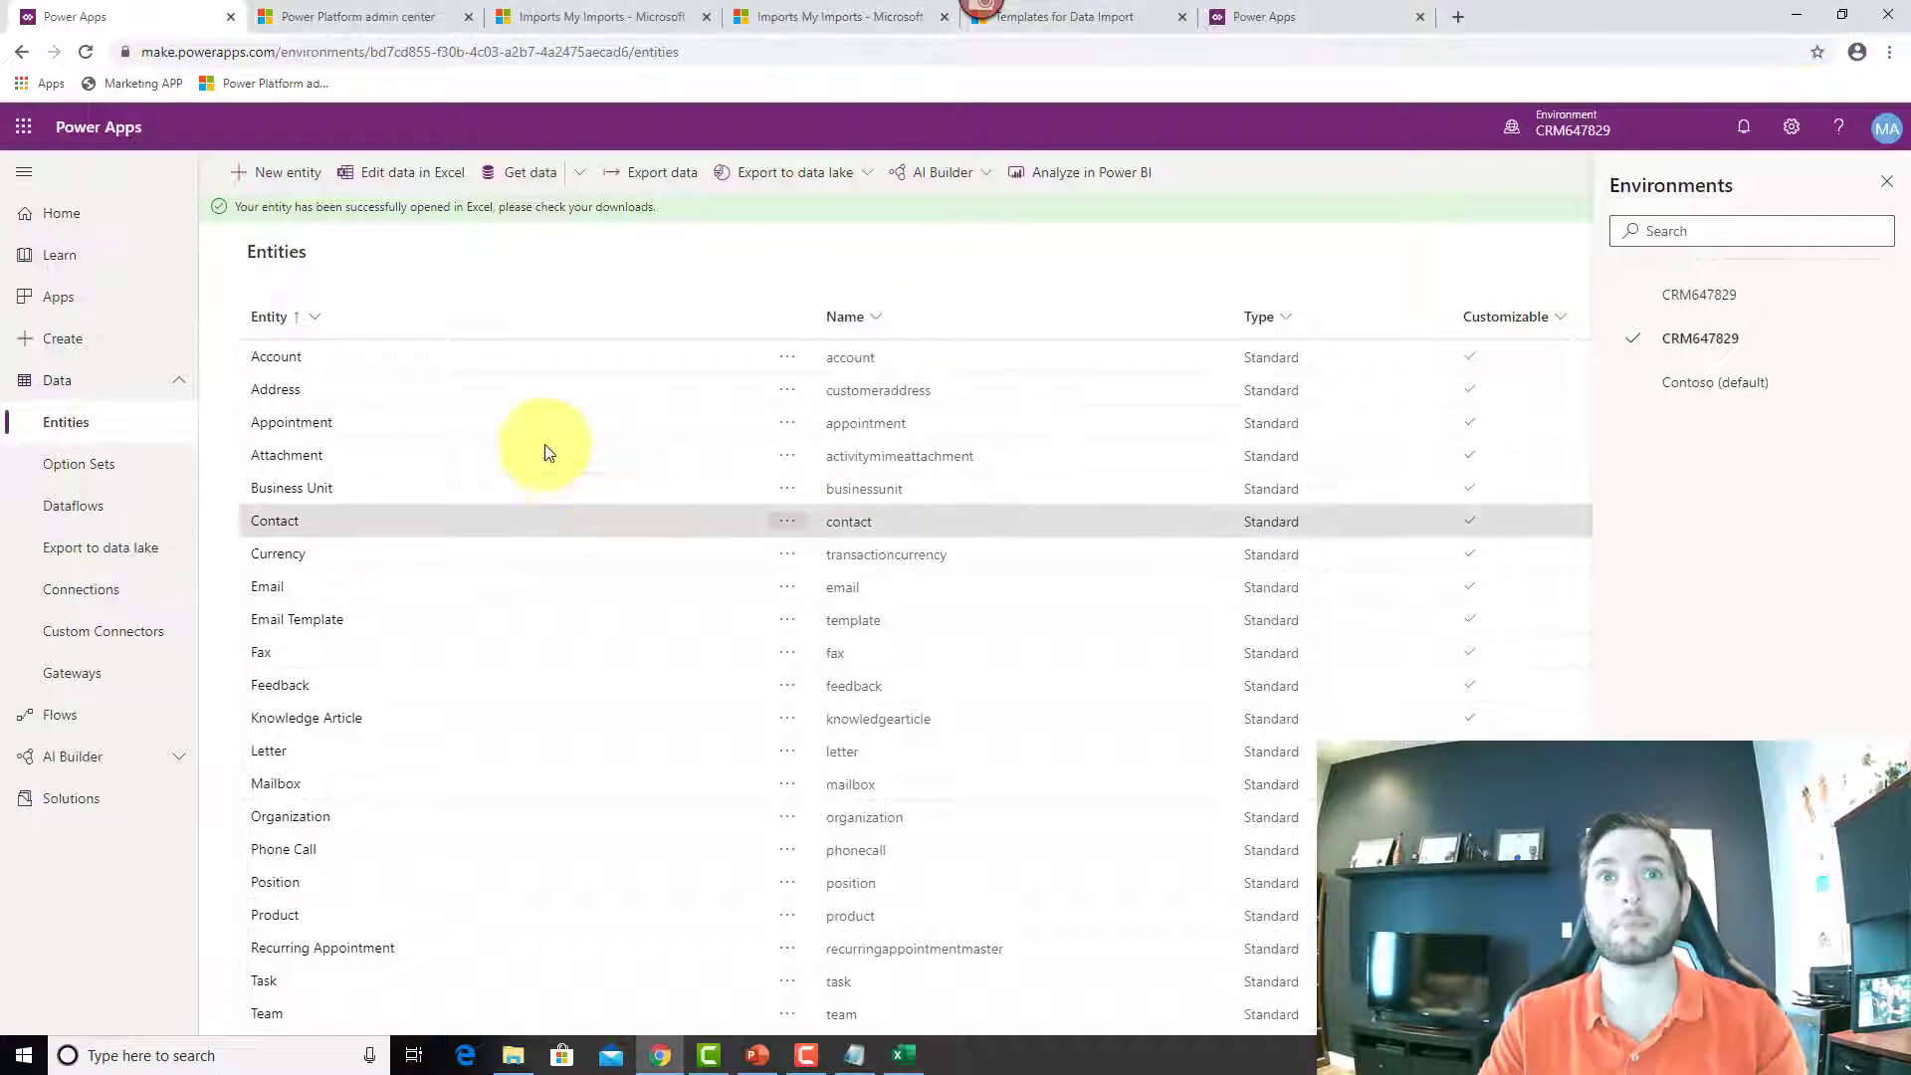
pyautogui.click(450, 18)
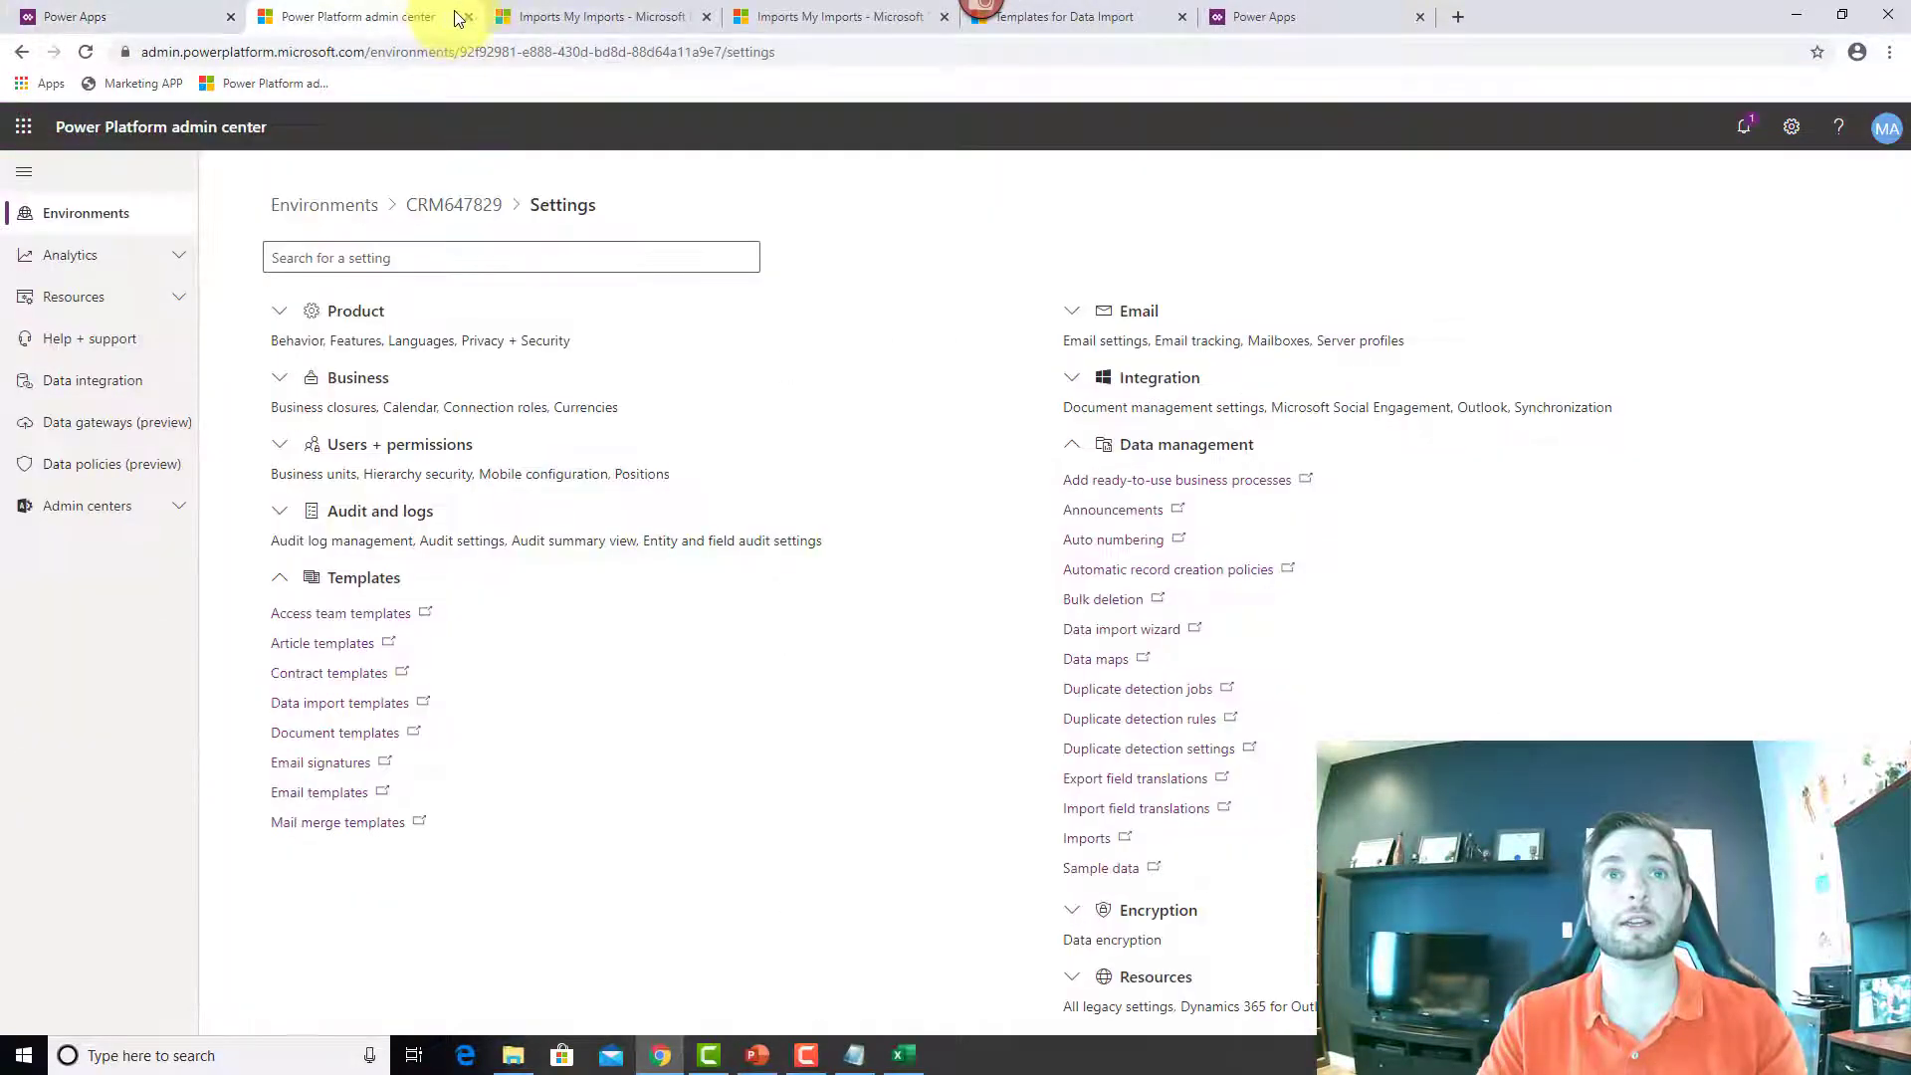
pyautogui.click(149, 17)
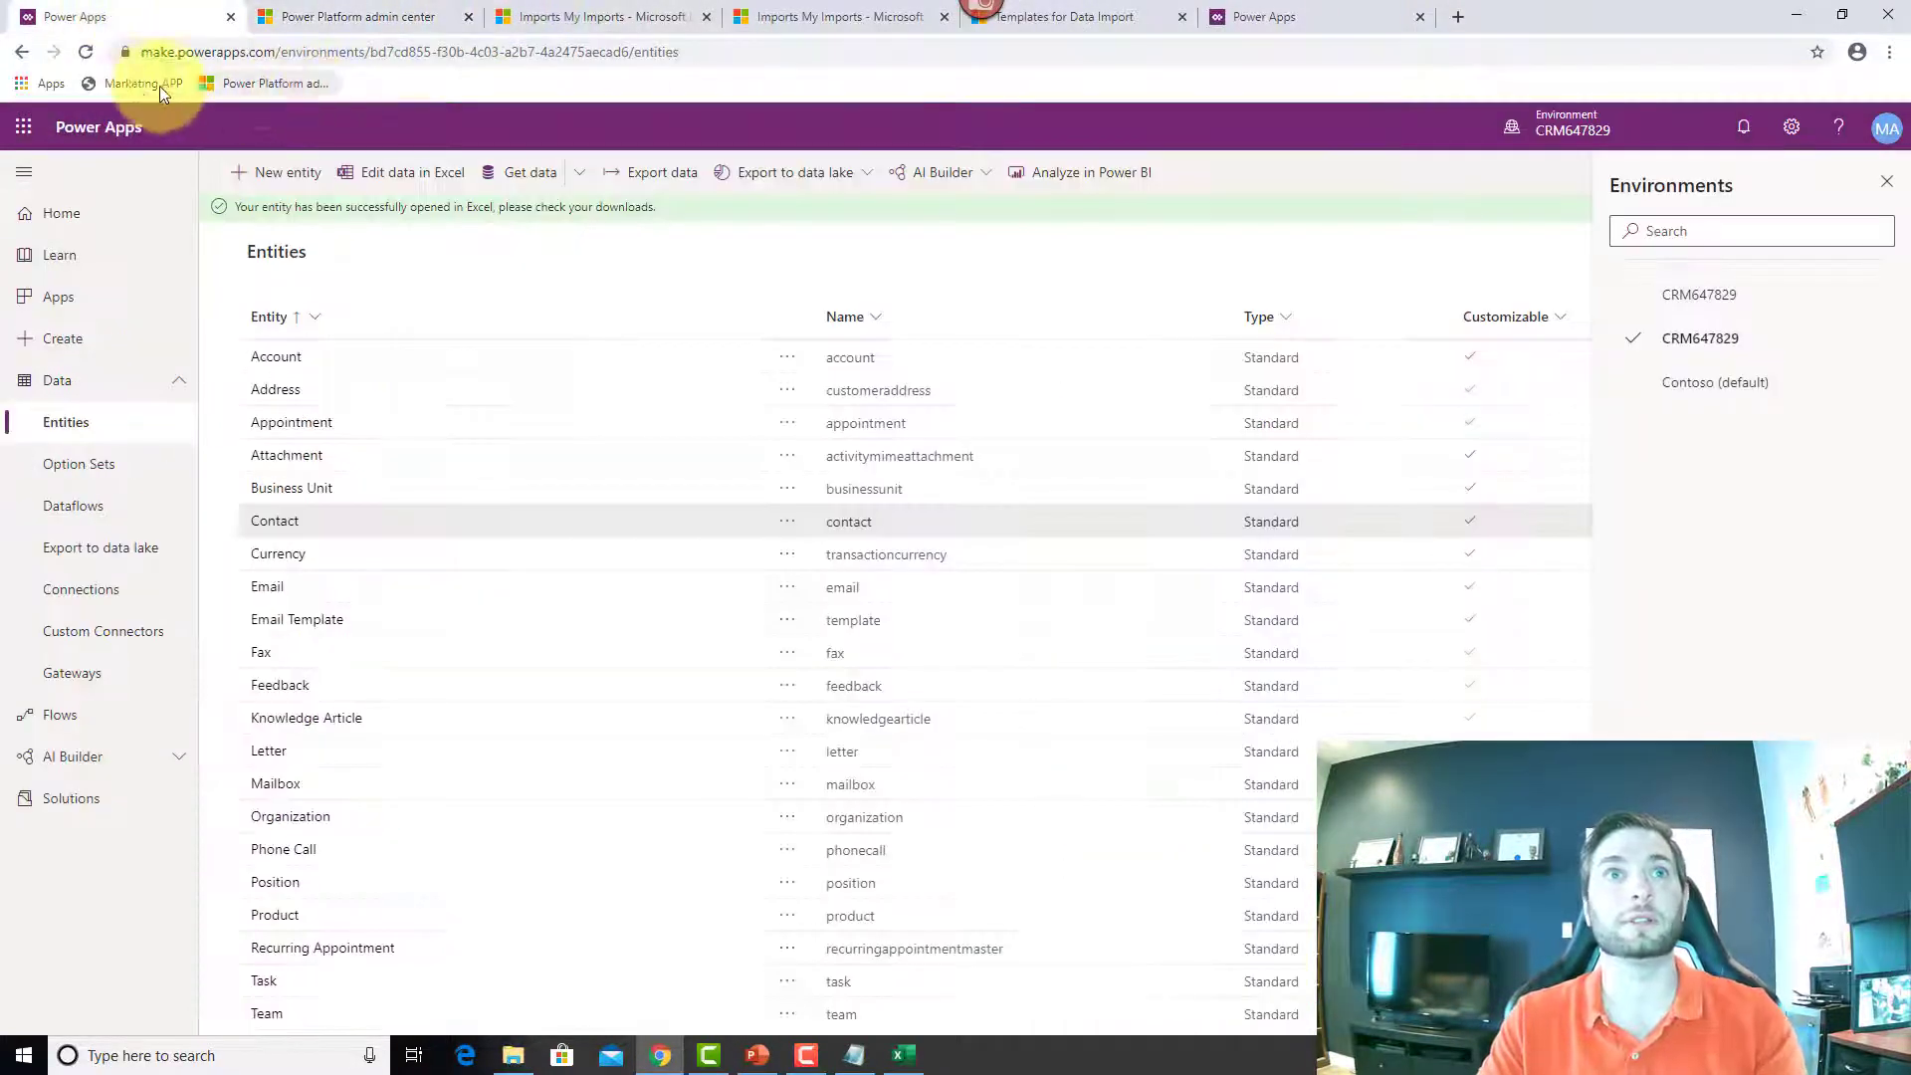
pyautogui.click(133, 86)
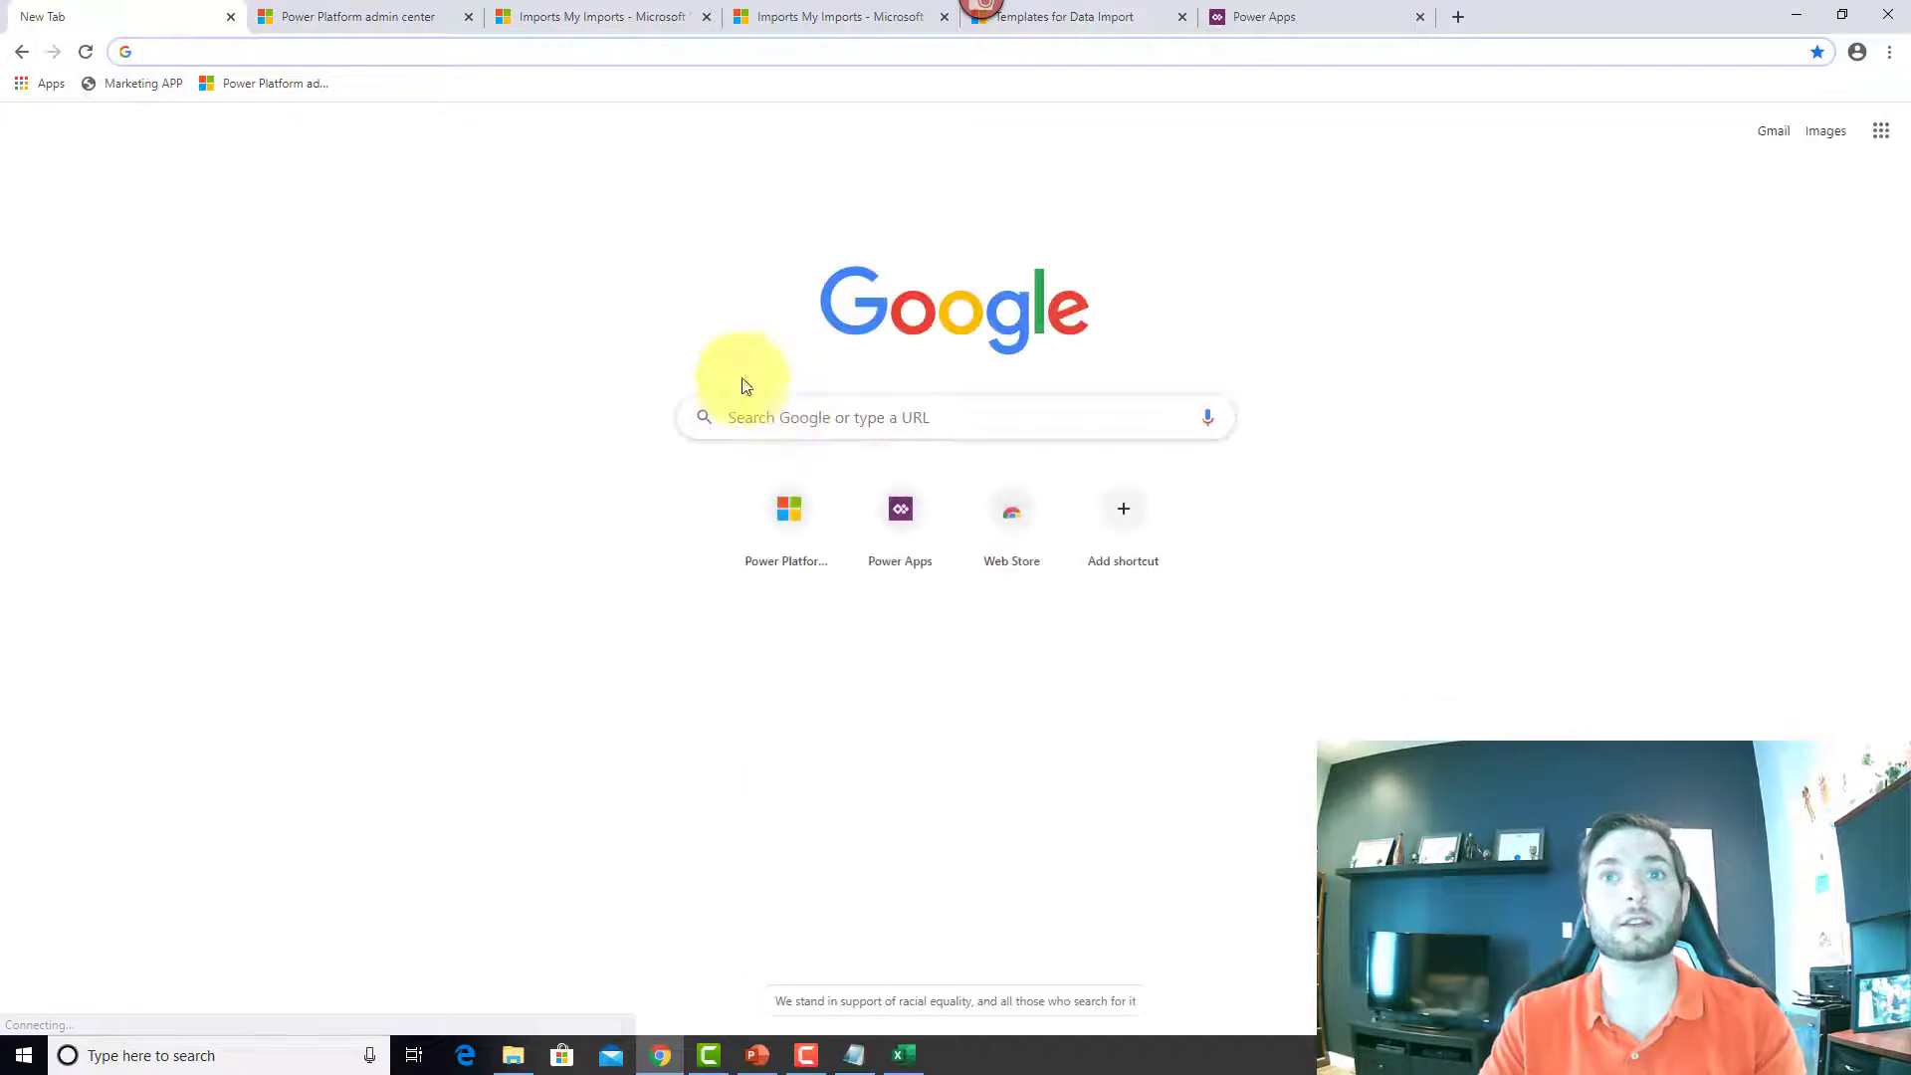
pyautogui.click(798, 419)
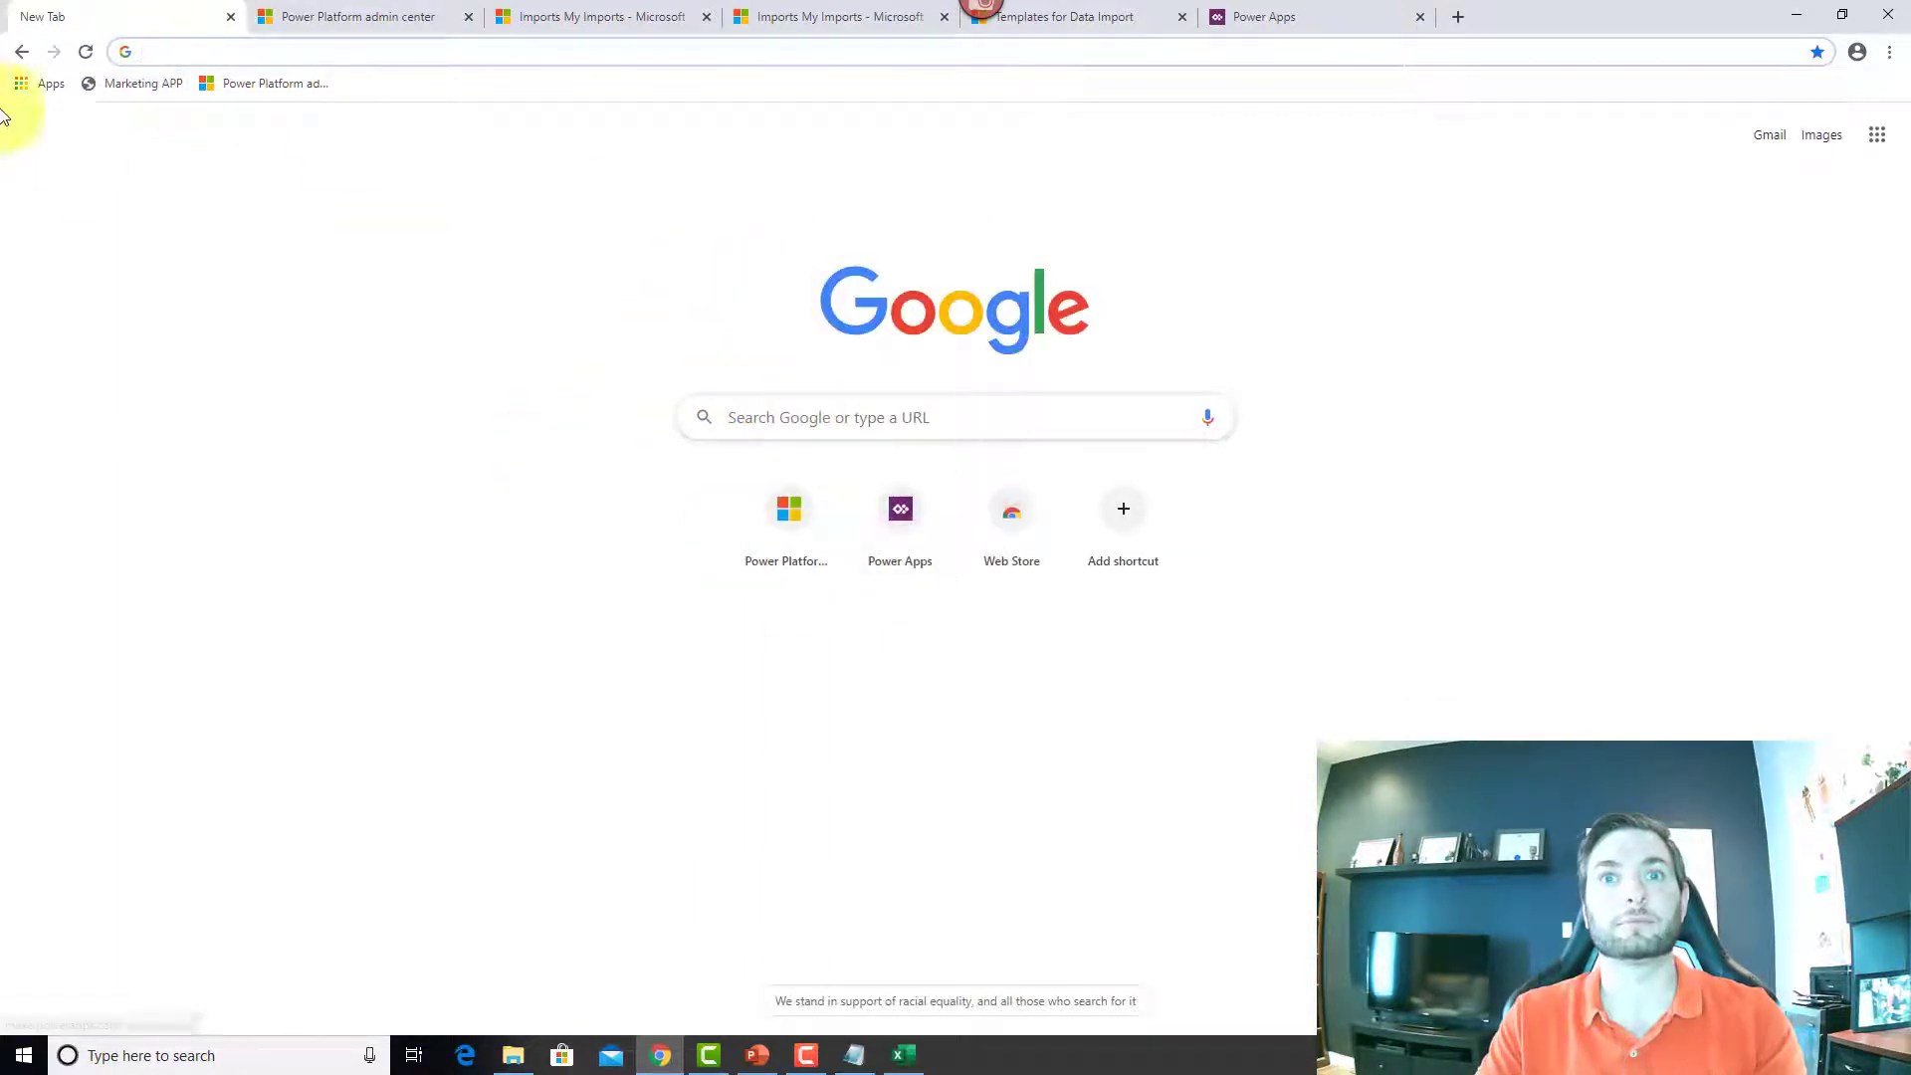
pyautogui.click(22, 51)
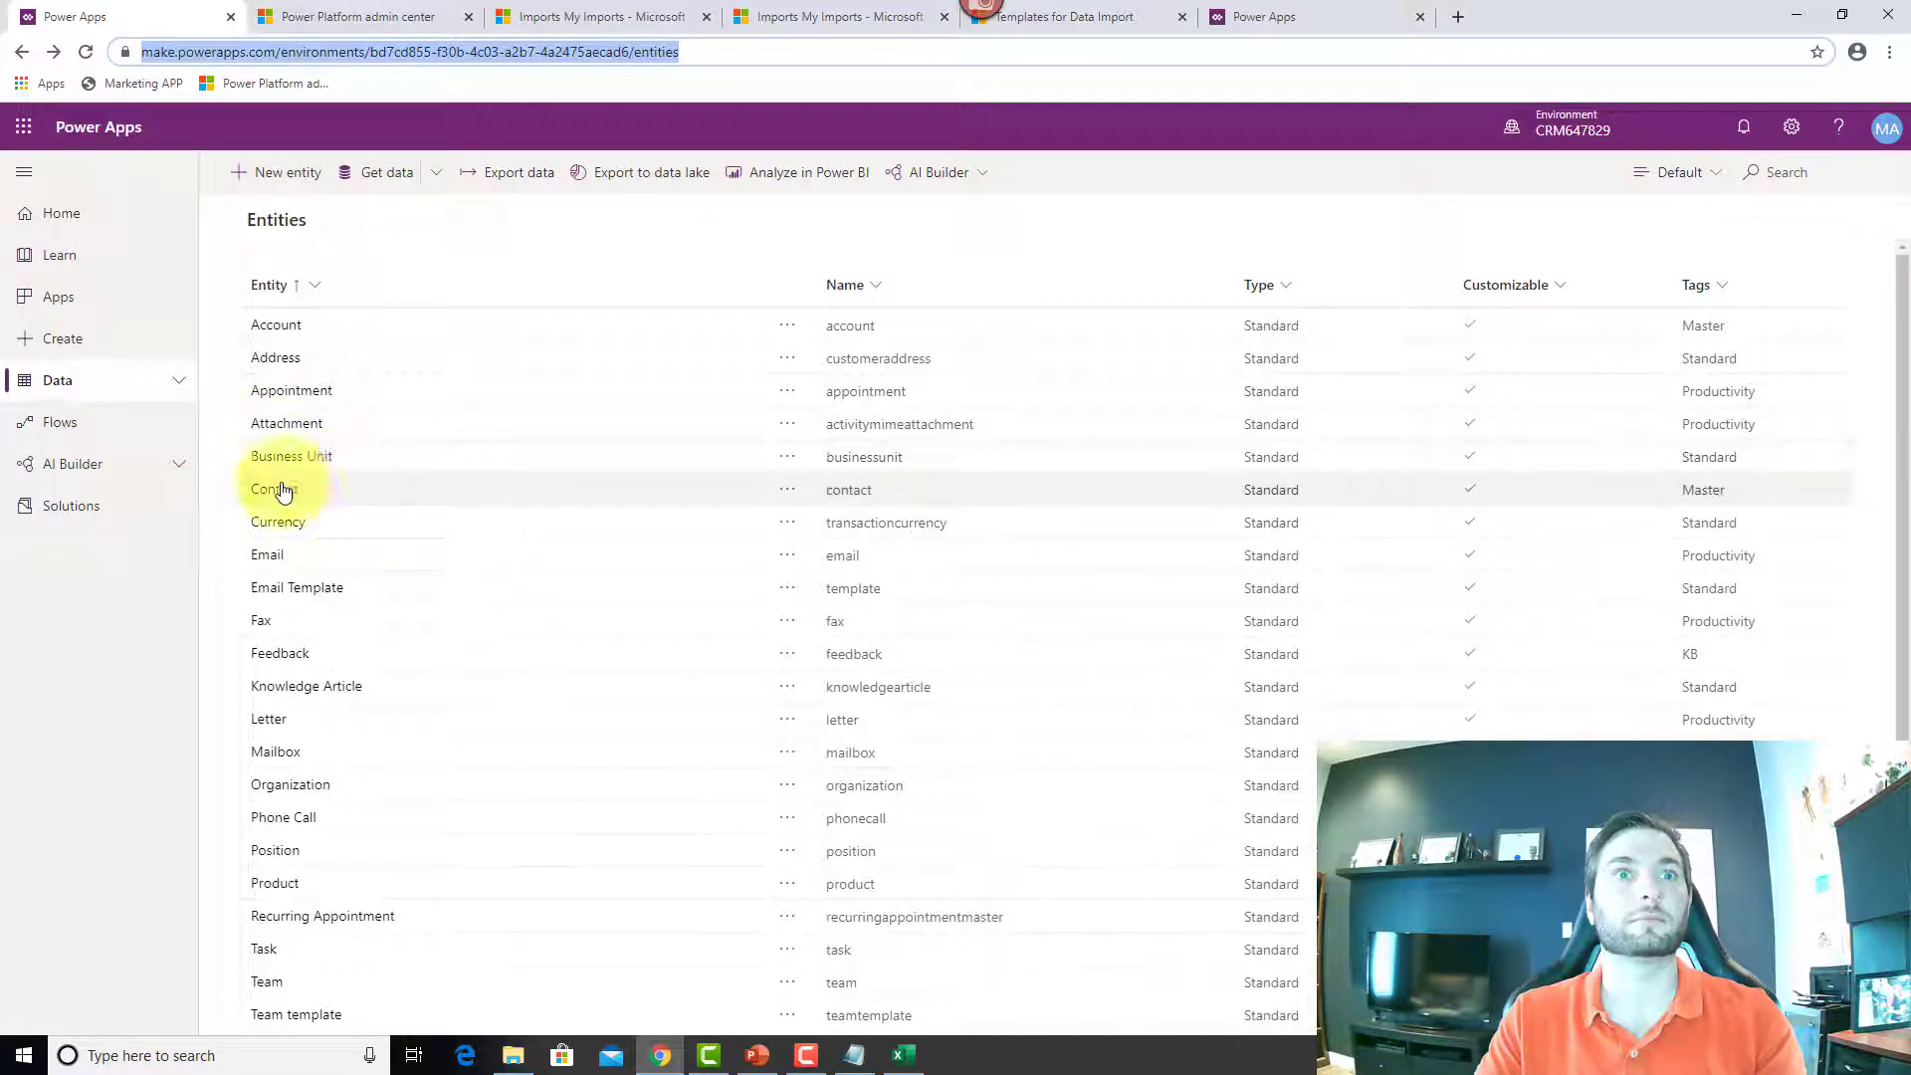
# Step: Open the Contact entity's Data tab and scroll through its records
pyautogui.click(277, 489)
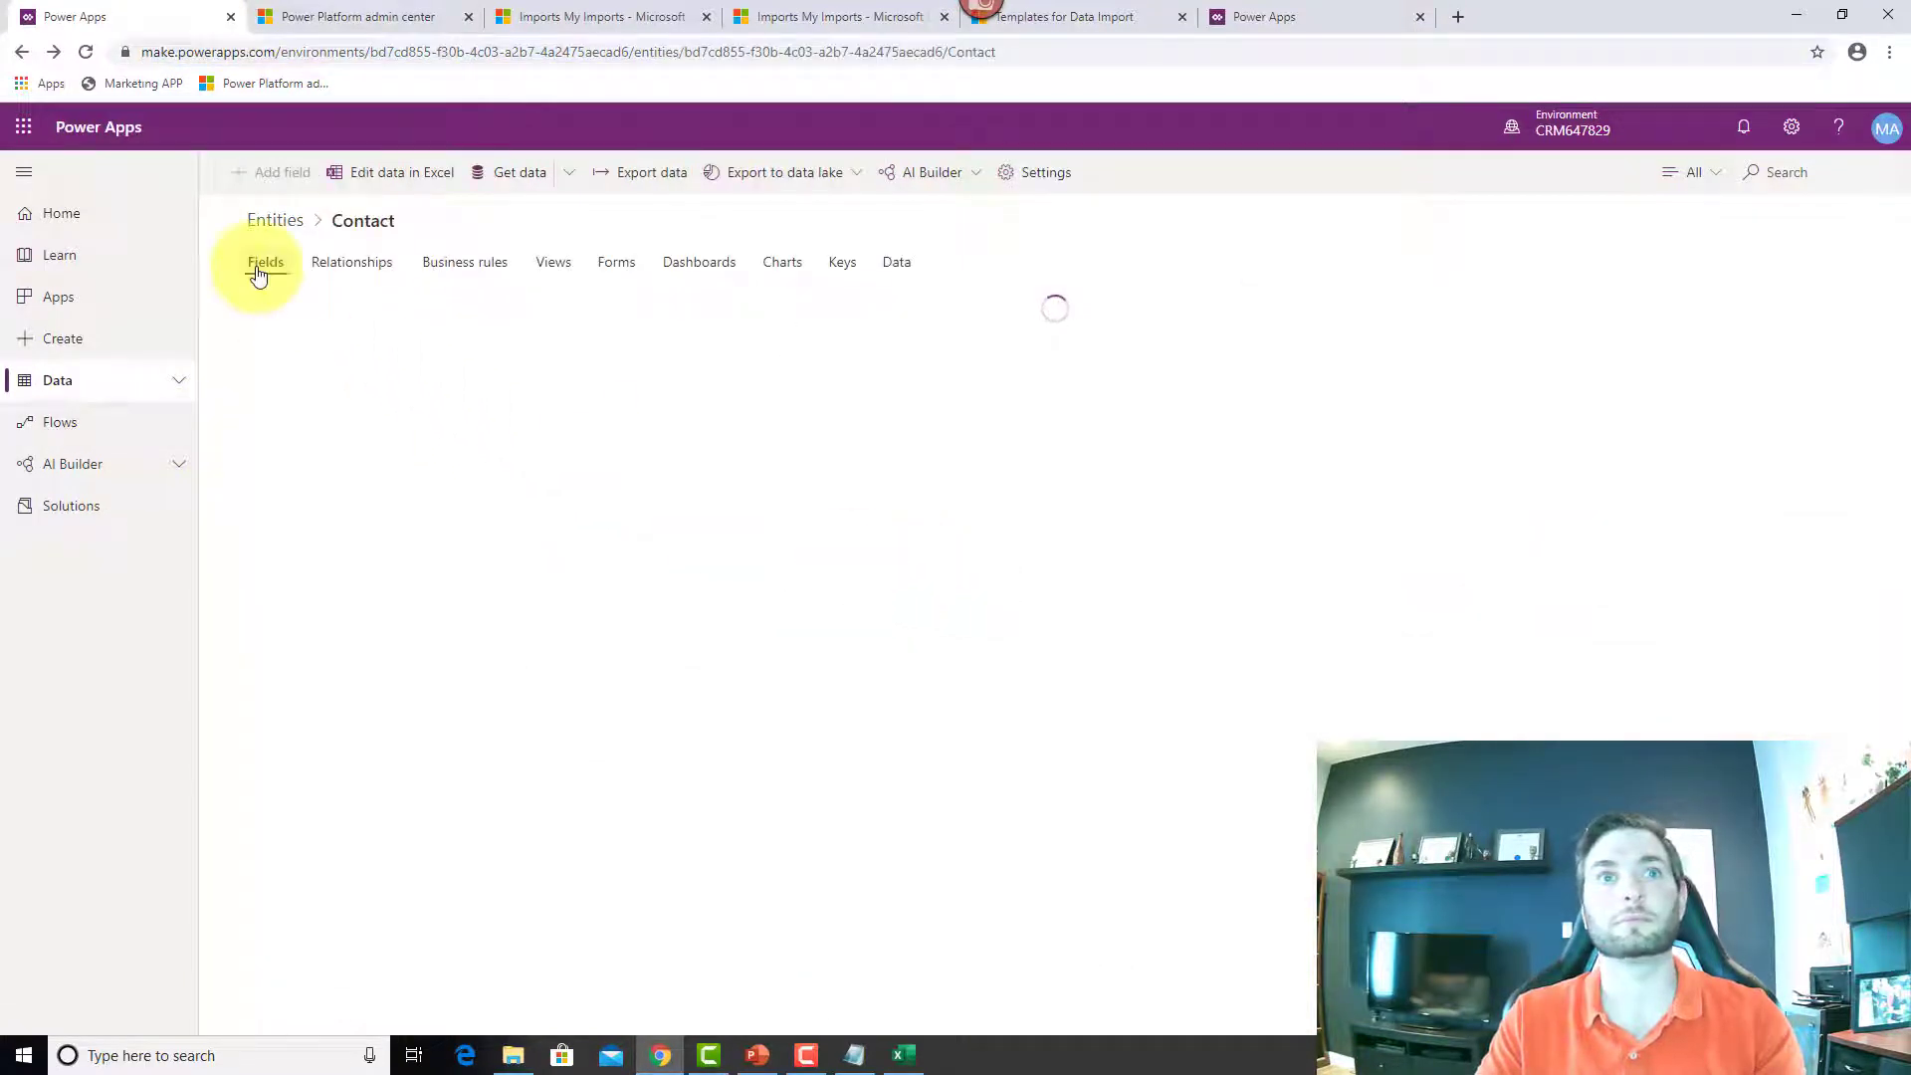
pyautogui.click(896, 264)
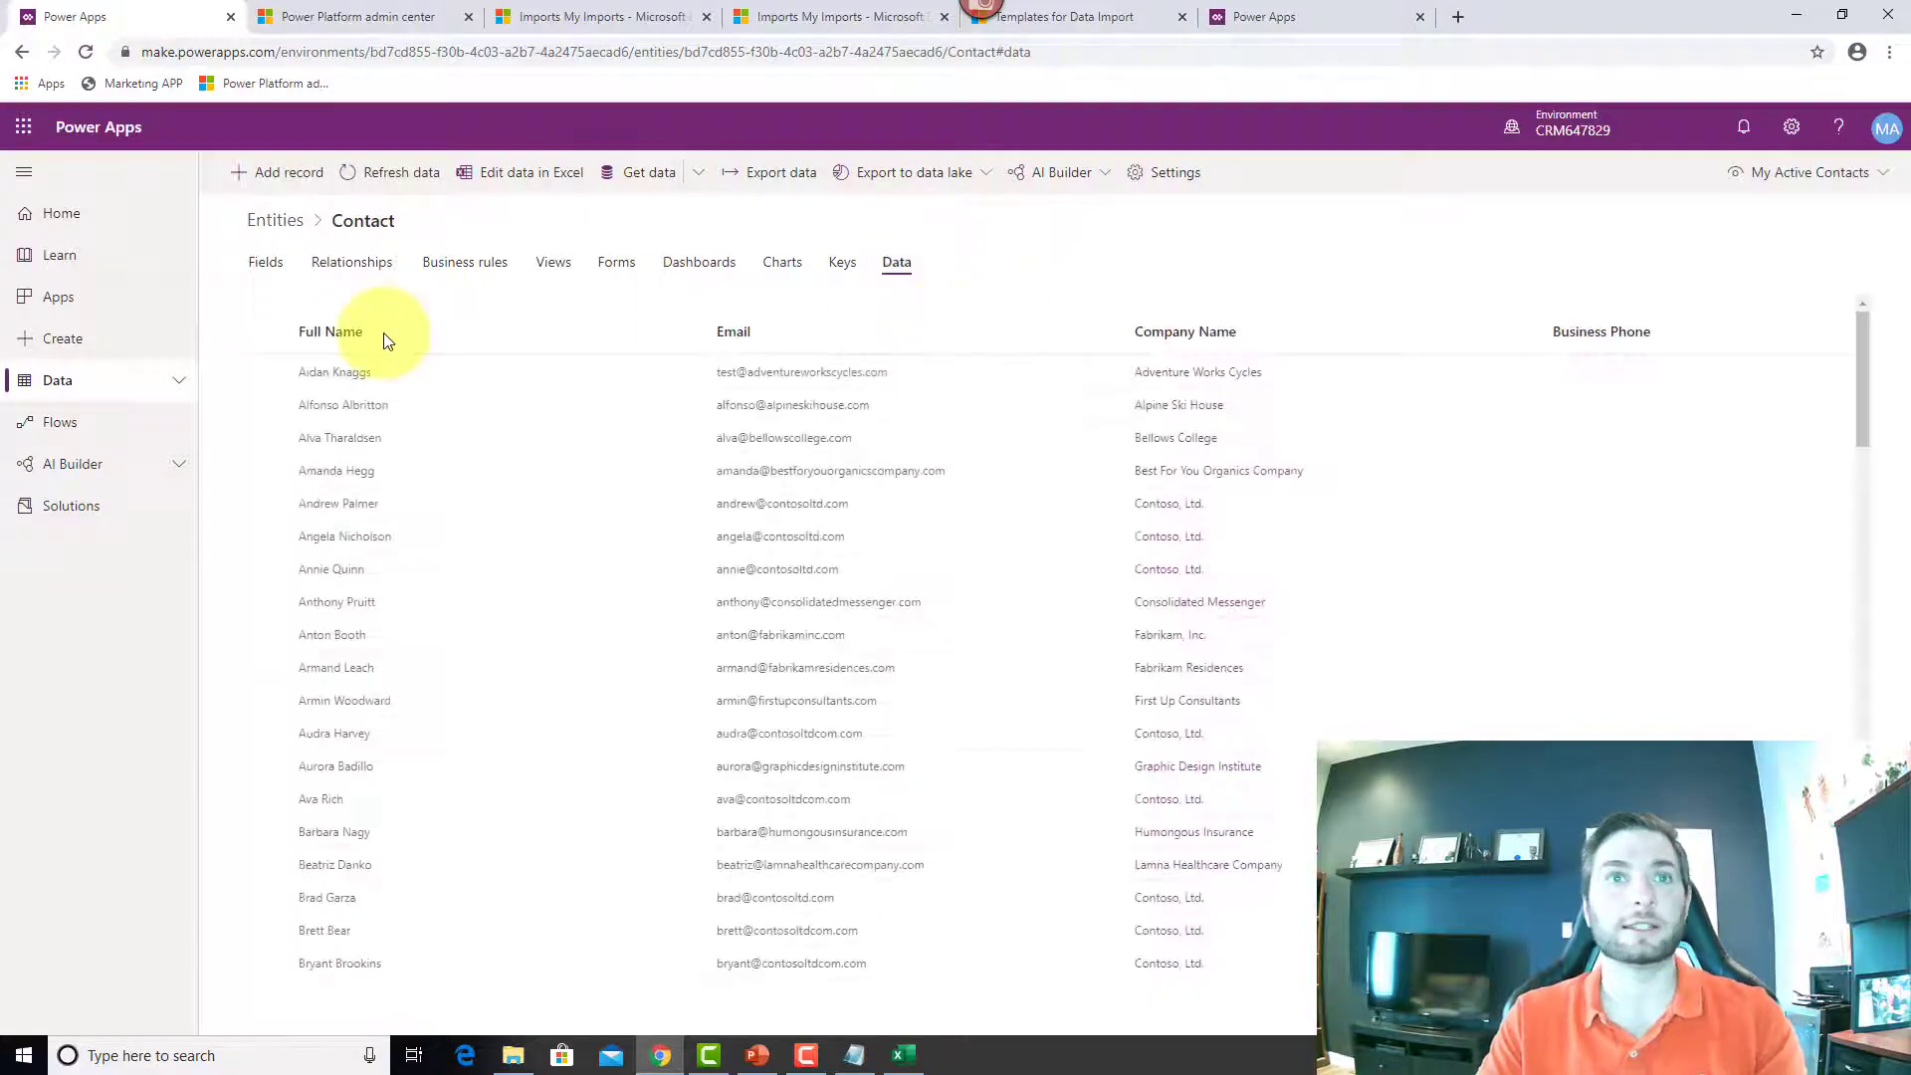
pyautogui.scroll(-15, 458, 662)
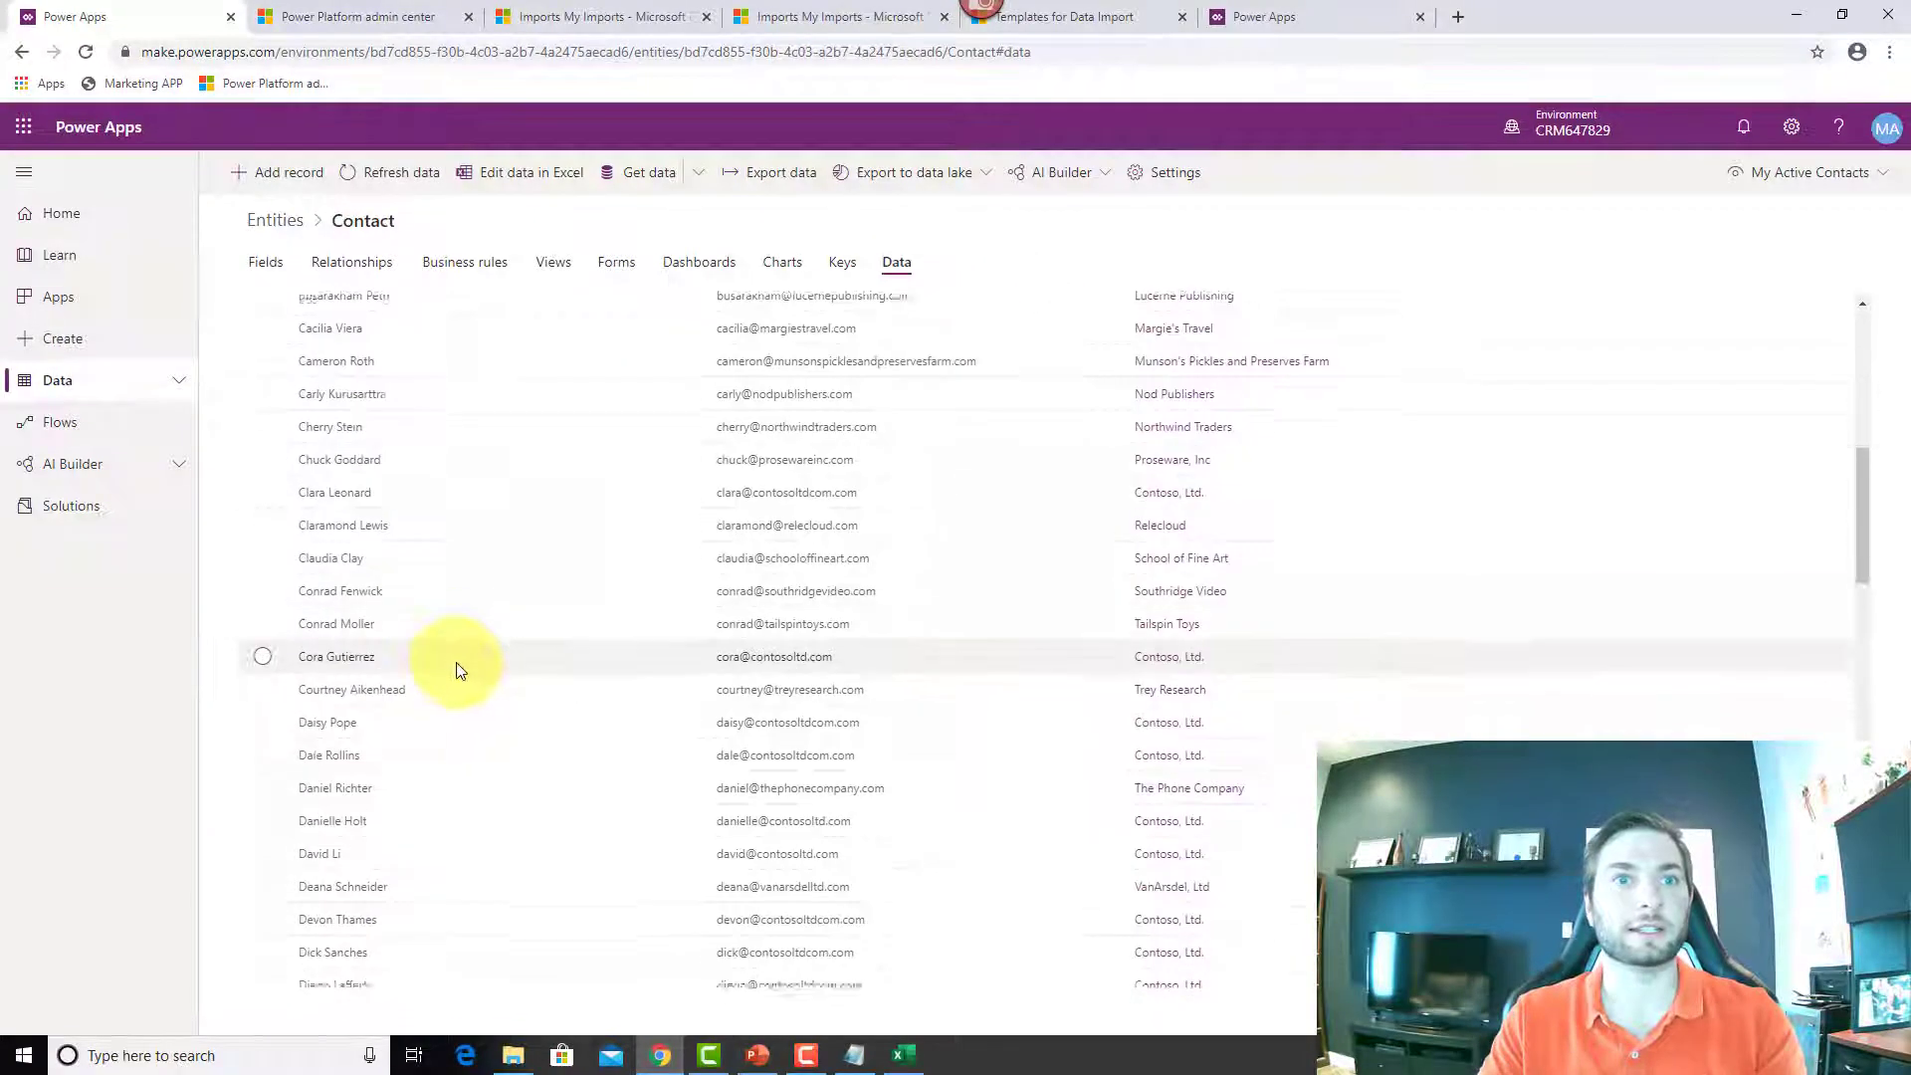
pyautogui.scroll(10, 463, 664)
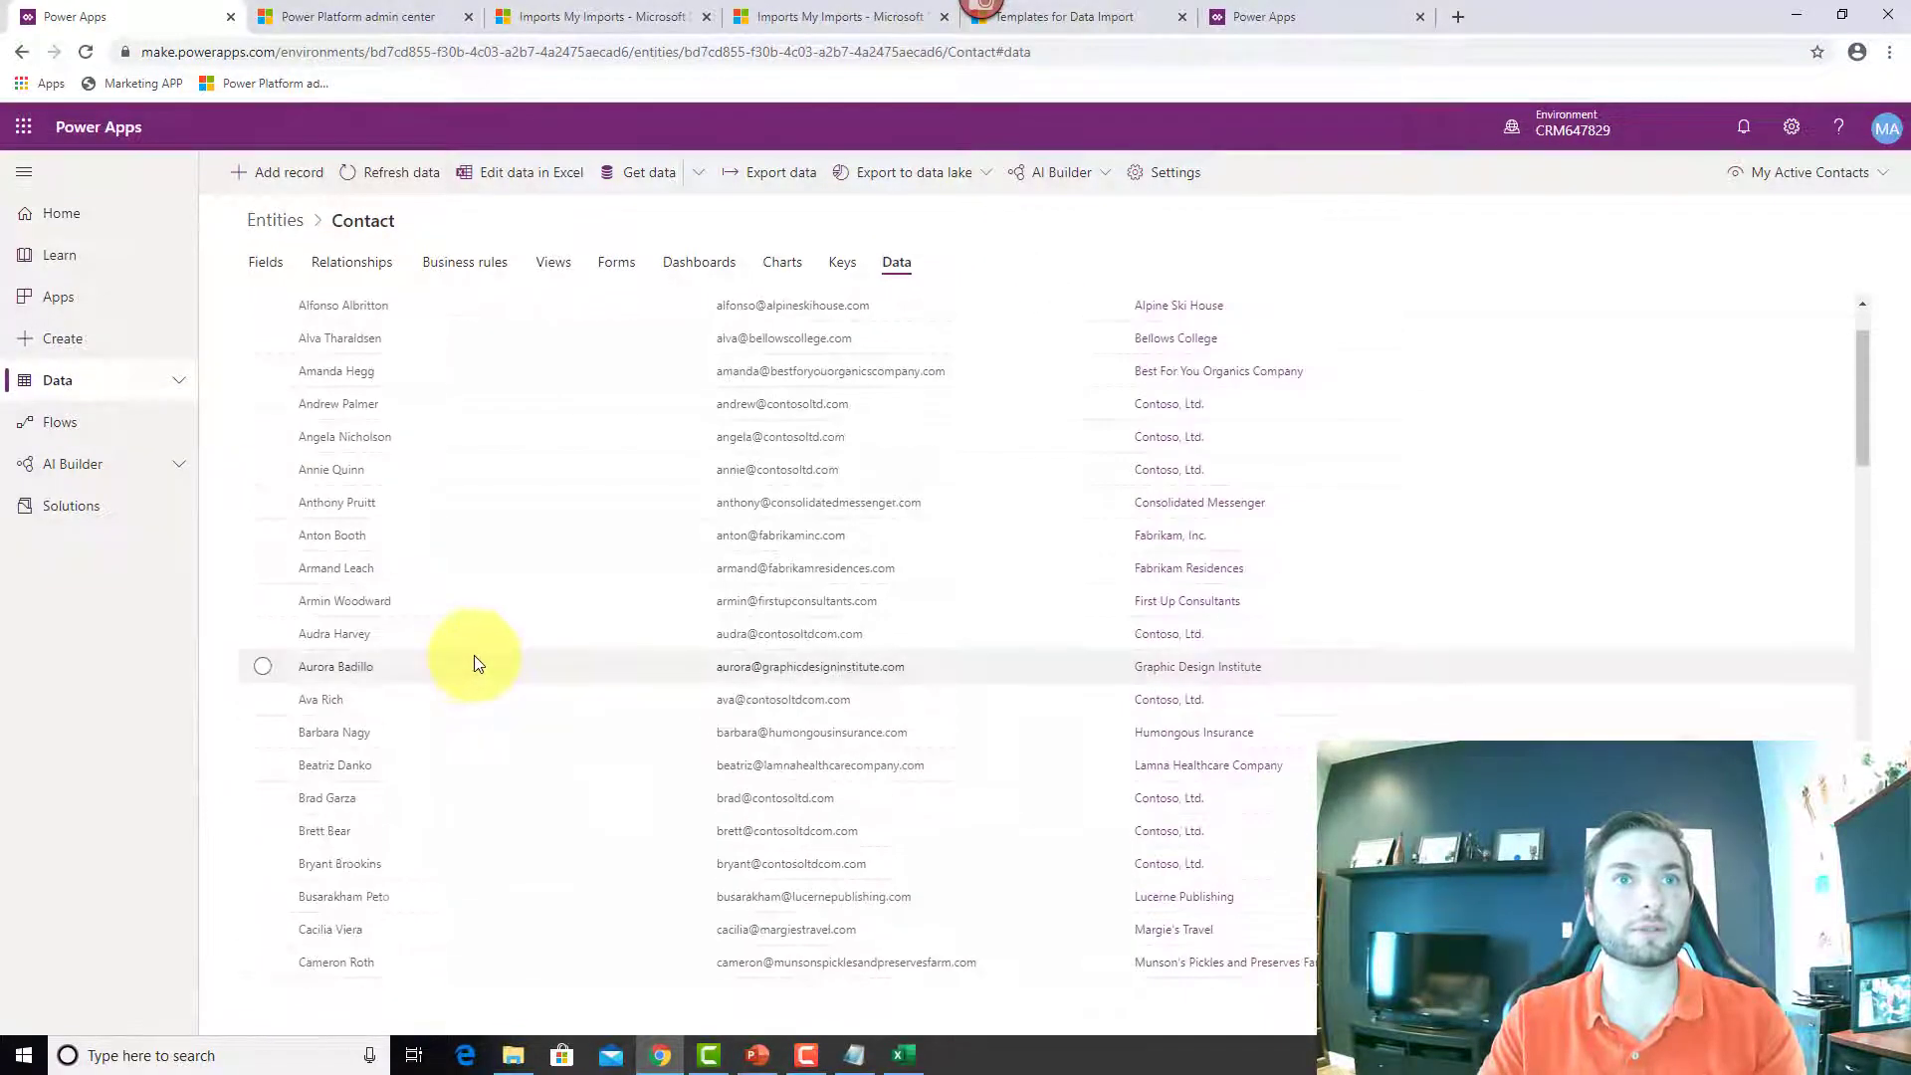
pyautogui.scroll(-20, 473, 665)
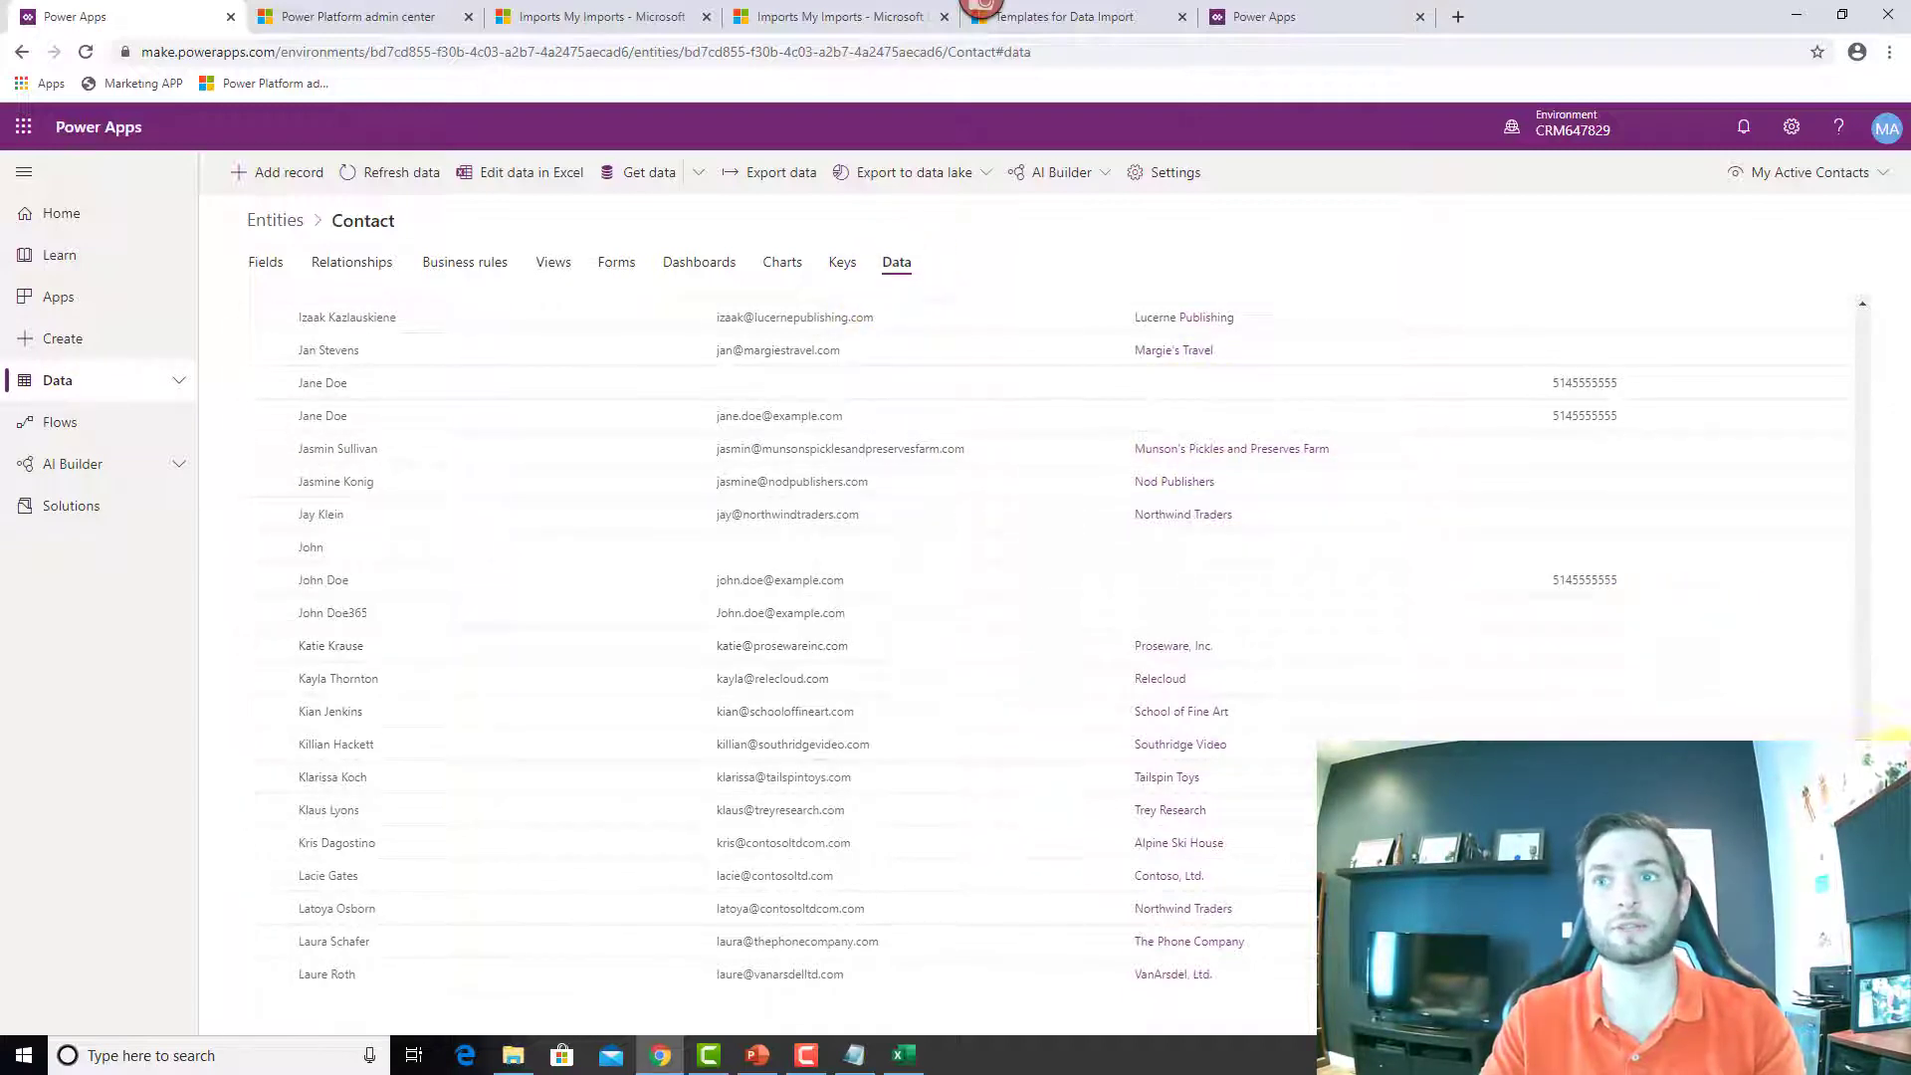
pyautogui.moveTo(1861, 876); pyautogui.dragTo(1841, 289)
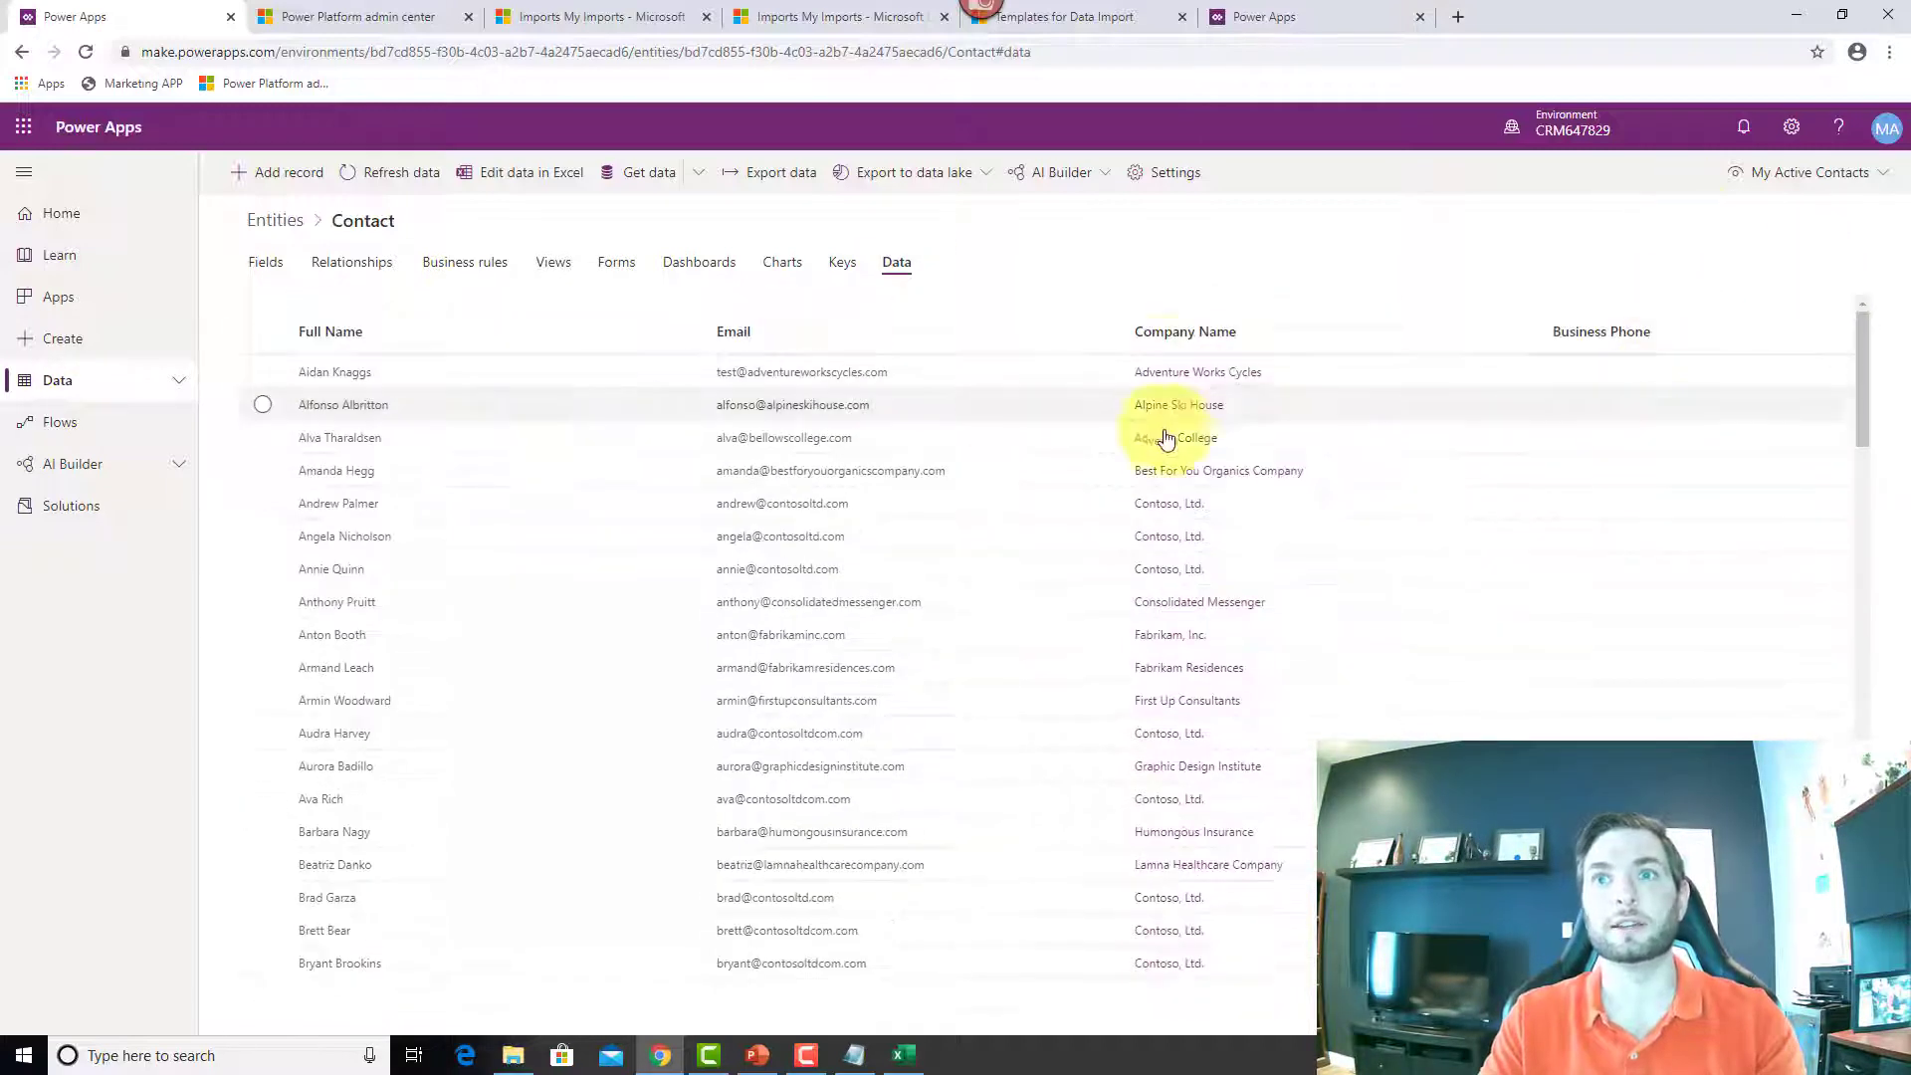